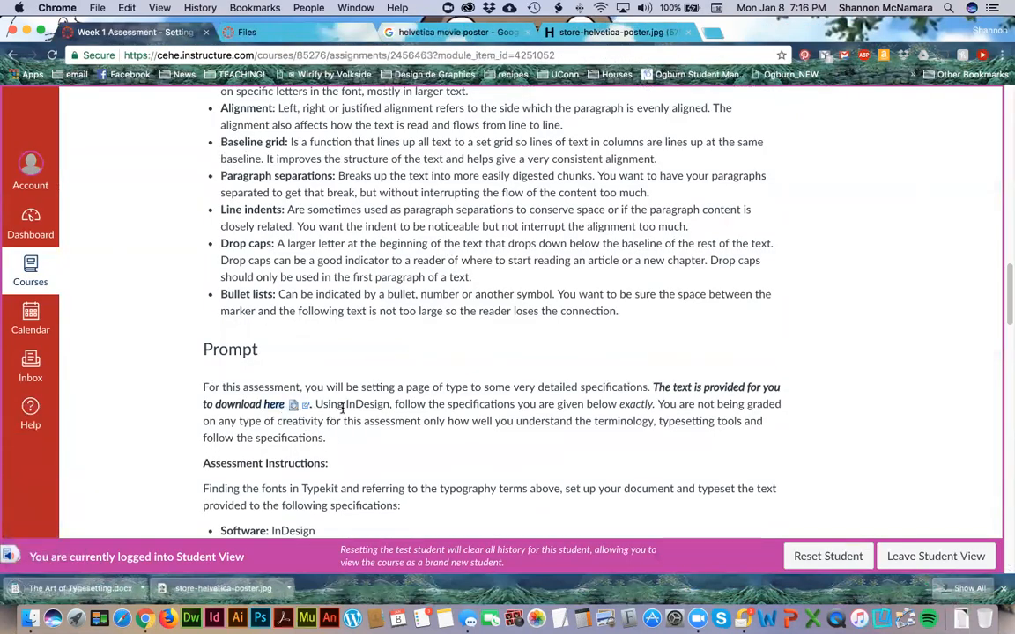
Reveal the downloaded The Art of Typesetting.docx in Finder and open the Assessment folder inside DES 113's Week 1 folder beside it
left_click(142, 588)
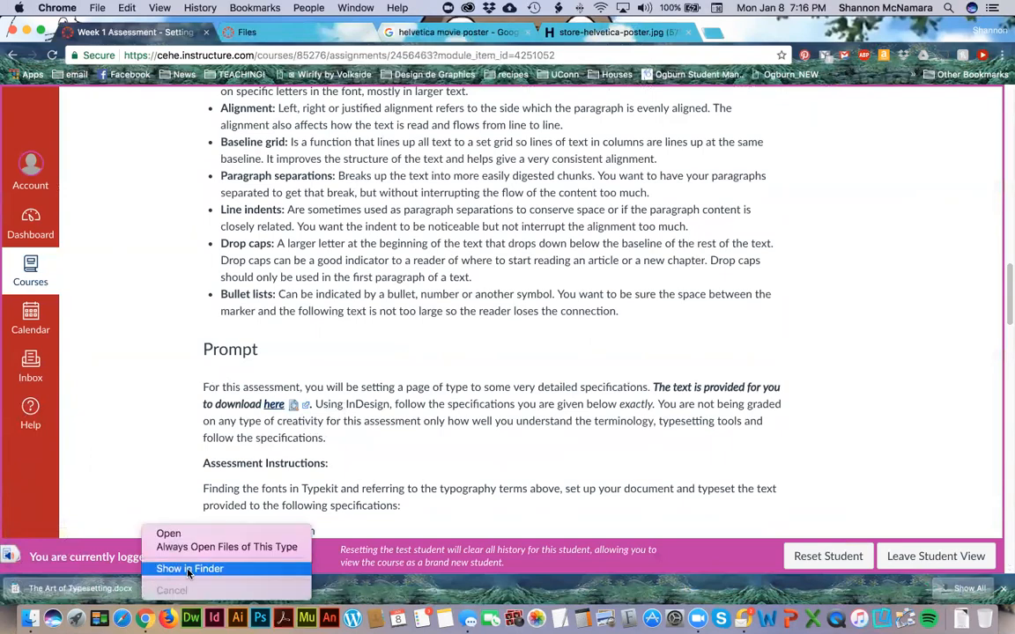
left_click(188, 570)
left_click_drag(209, 71, 713, 68)
left_click(221, 203)
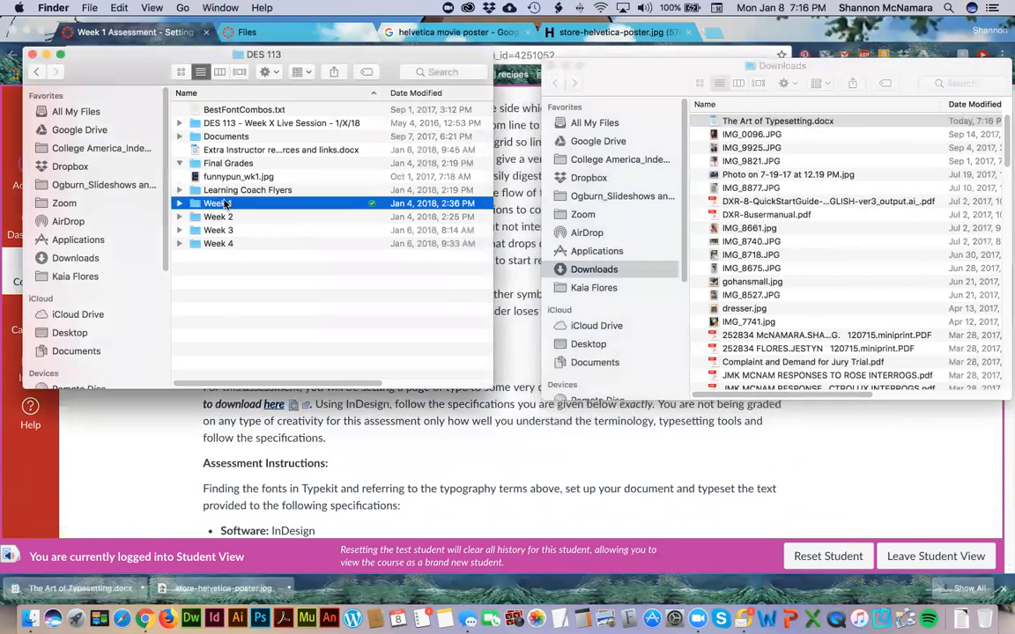
double_click(225, 203)
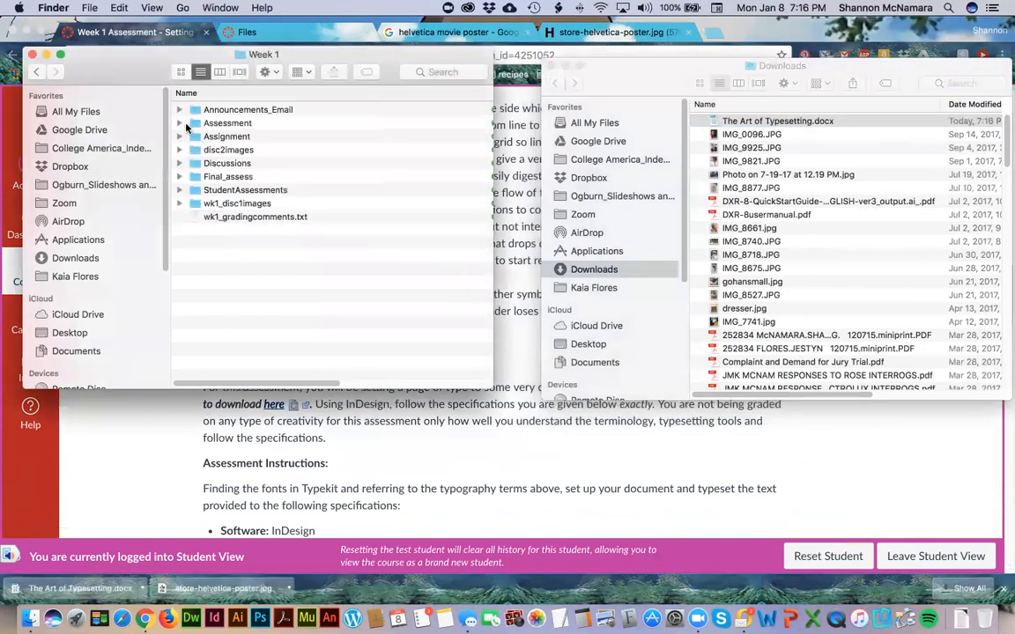
left_click(187, 123)
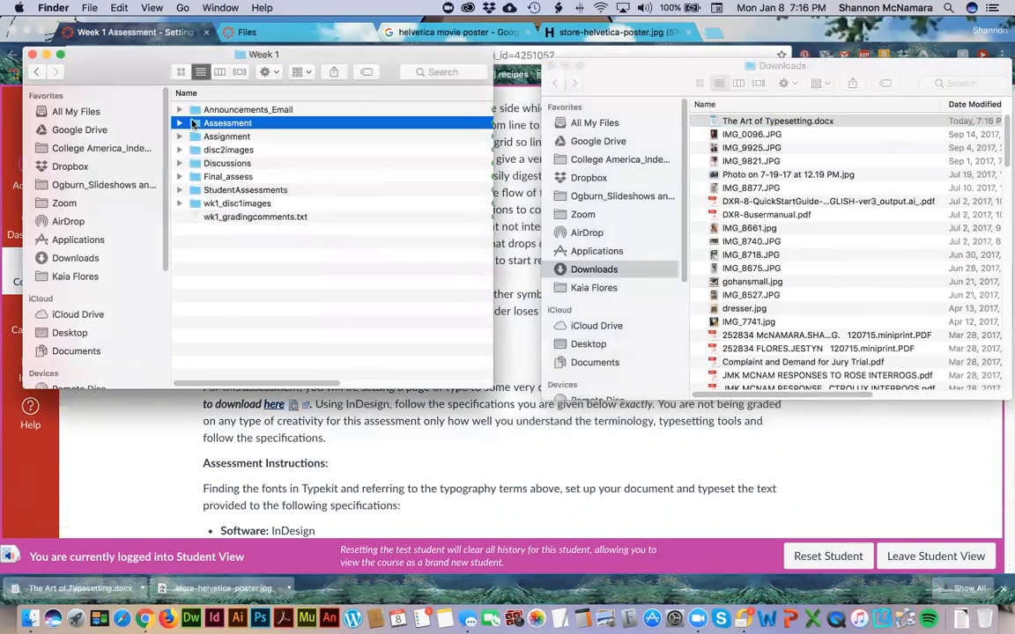
double_click(192, 124)
Create a new folder named old inside the Assessment folder
key("super+shift+n")
type("oldf")
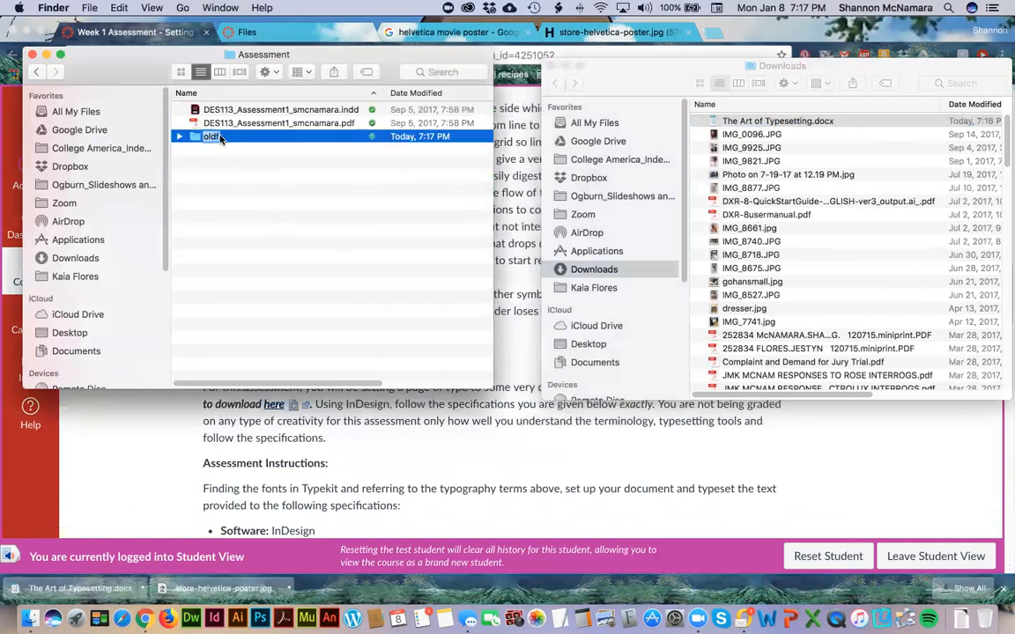
key("BackSpace")
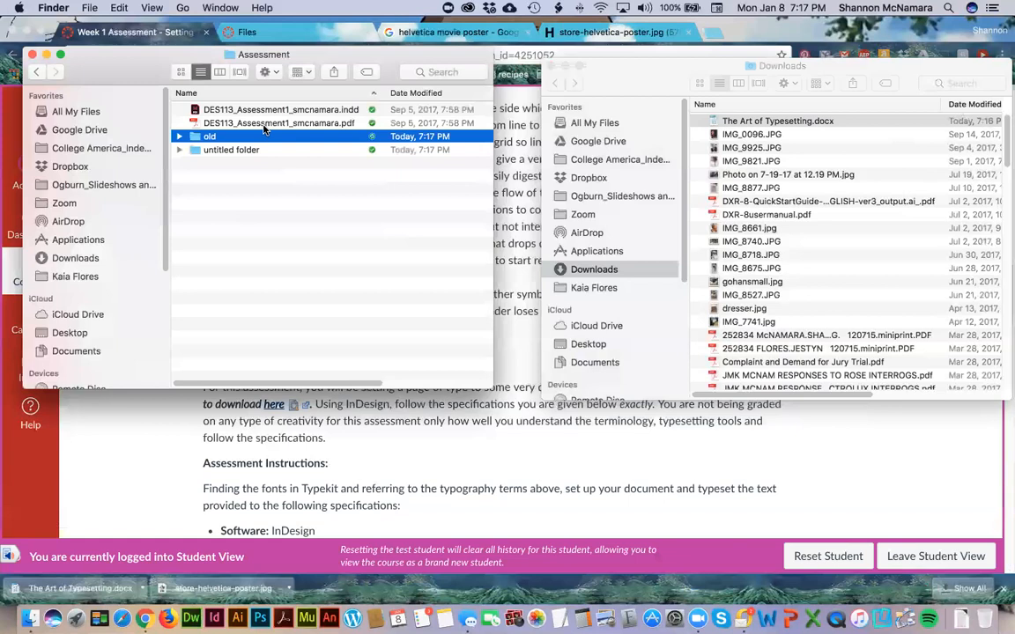
Move the existing DES113_Assessment1 InDesign and PDF files into the old folder, and The Art of Typesetting.docx into the Assessment folder
left_click(263, 124)
left_click(241, 110, "shift")
left_click_drag(226, 126, 209, 137)
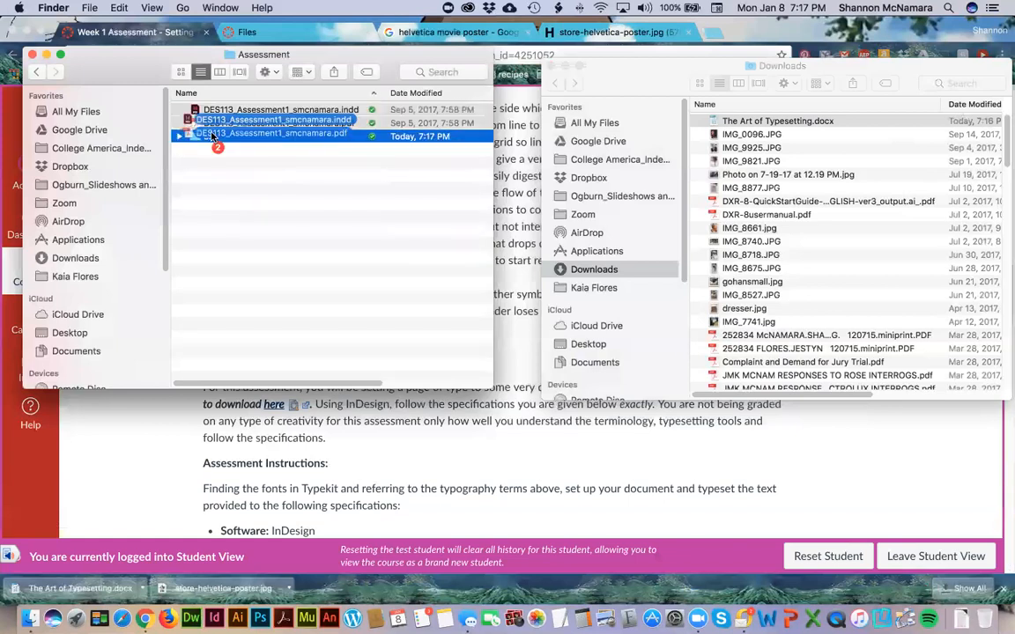
left_click_drag(777, 120, 266, 144)
Return to the Week 1 Assessment page in Chrome and review the typography terms, prompt, typesetting specifications and submission instructions
left_click(515, 179)
scroll(498, 288, "up", 5)
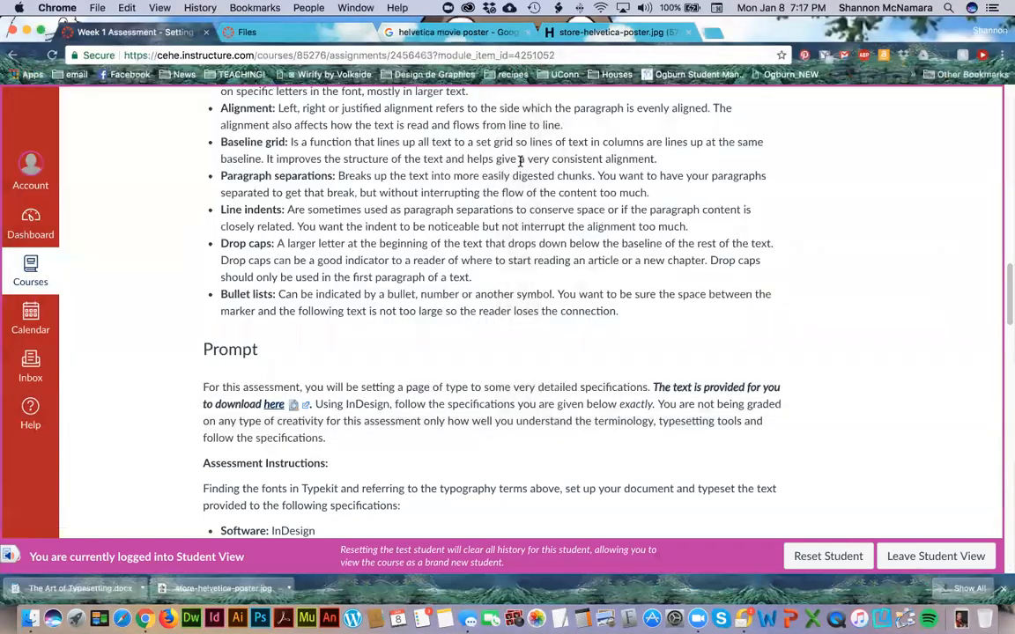
scroll(498, 288, "up", 5)
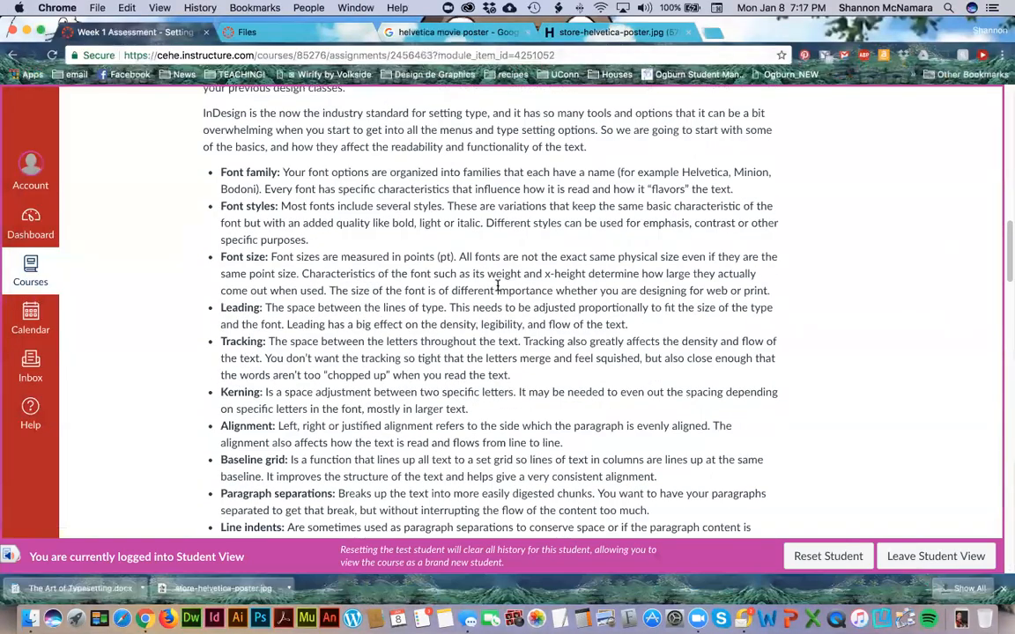
scroll(300, 268, "up", 8)
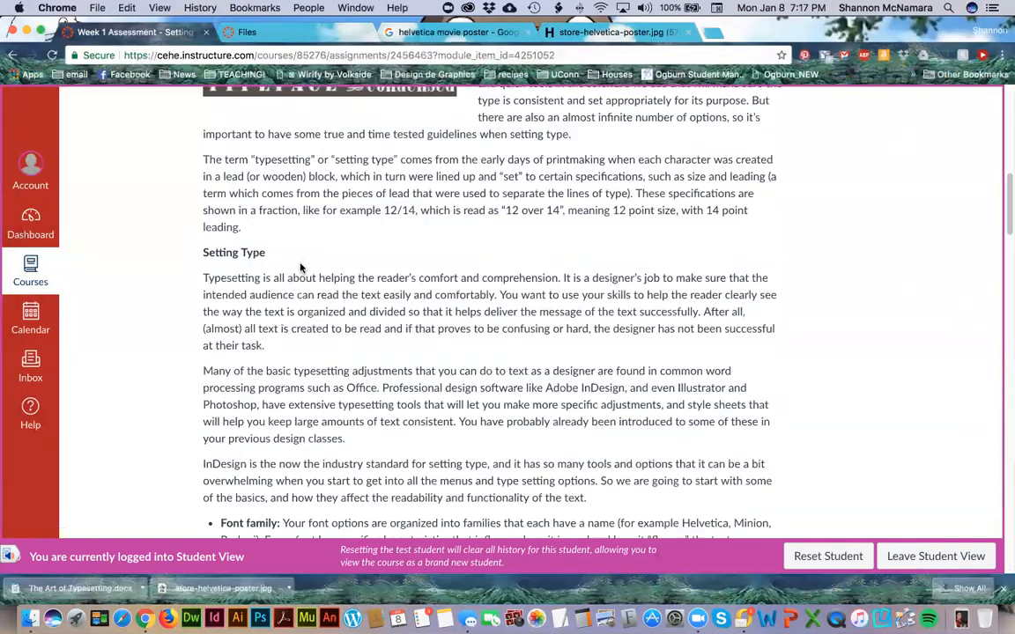
scroll(300, 266, "down", 3)
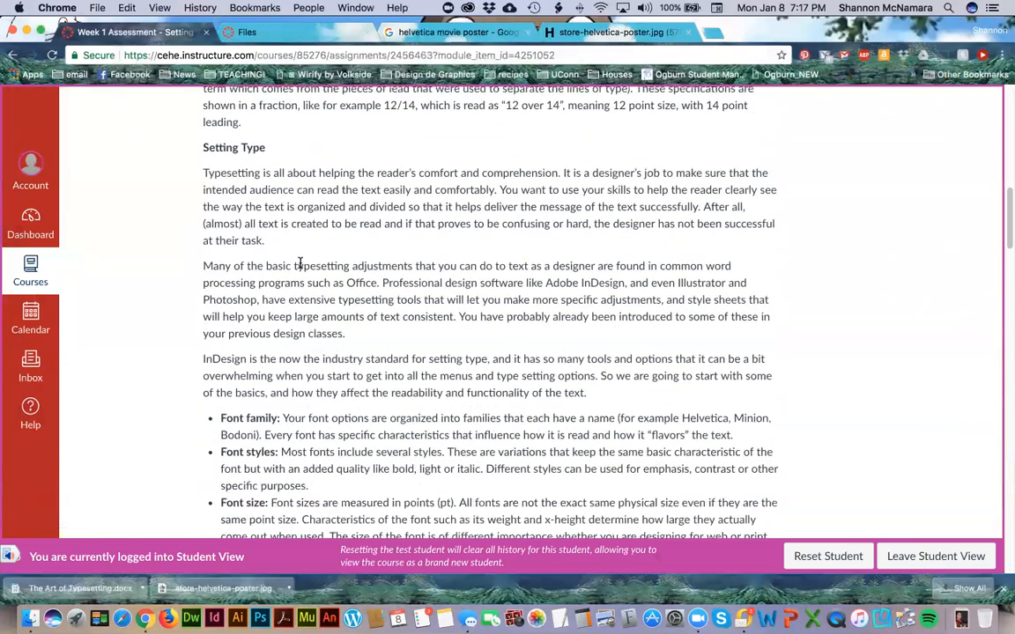
scroll(299, 266, "down", 2)
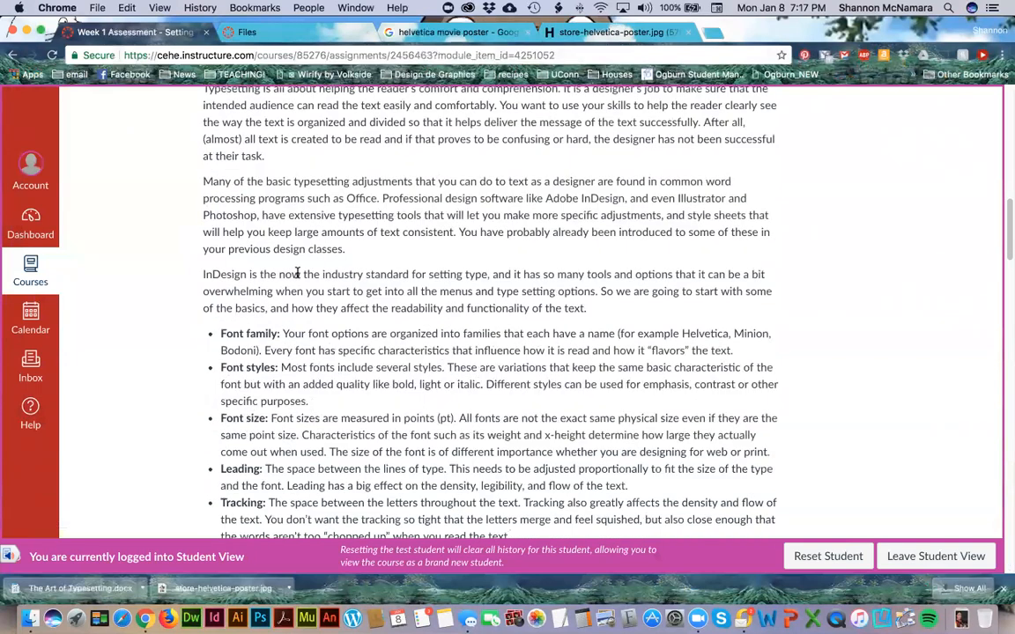
scroll(298, 273, "down", 10)
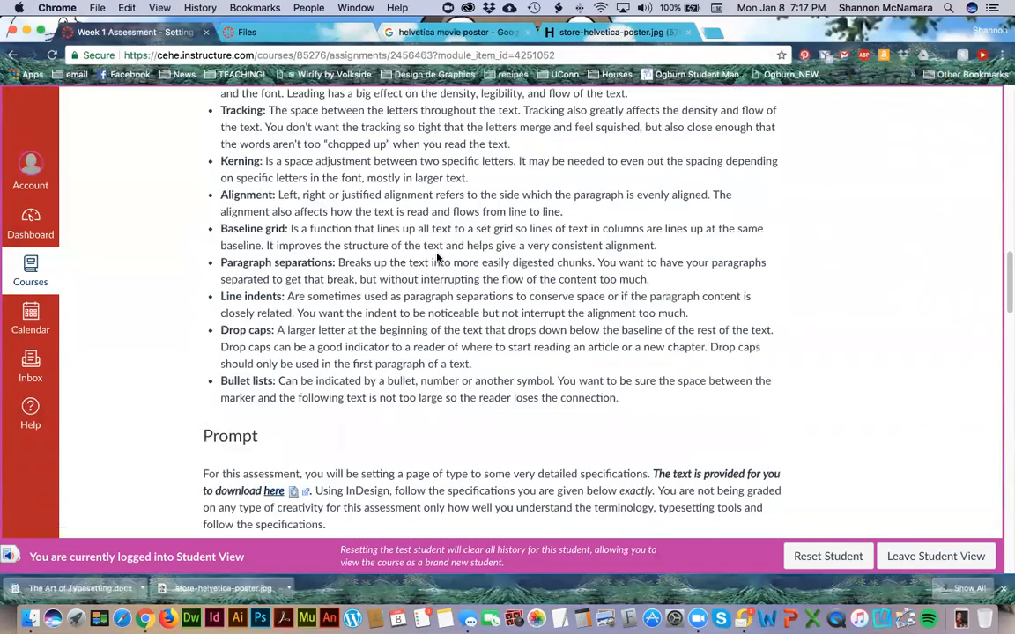
scroll(438, 258, "down", 6)
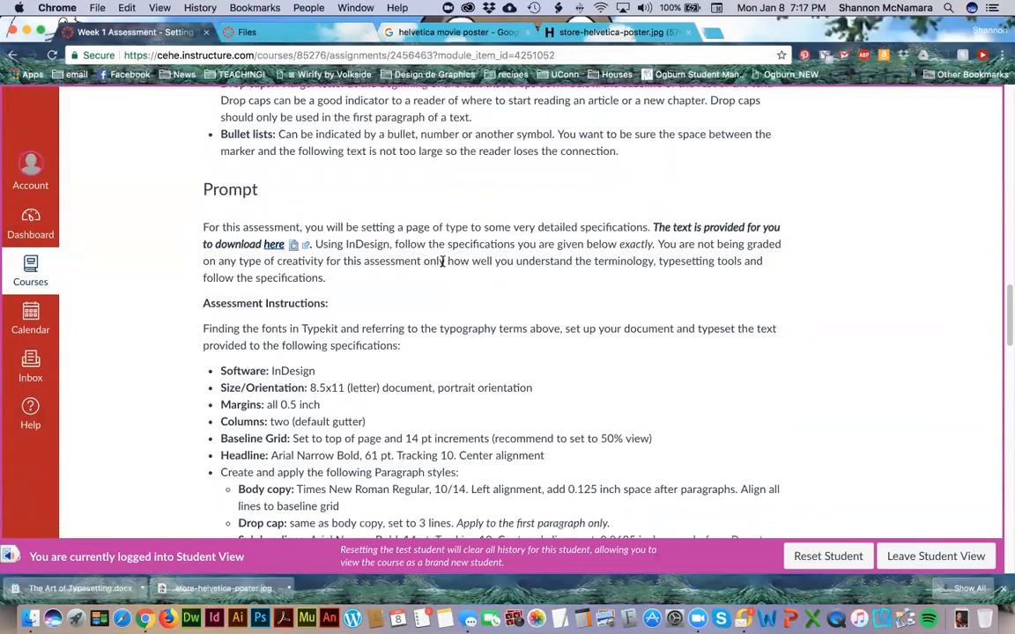
scroll(360, 204, "down", 1)
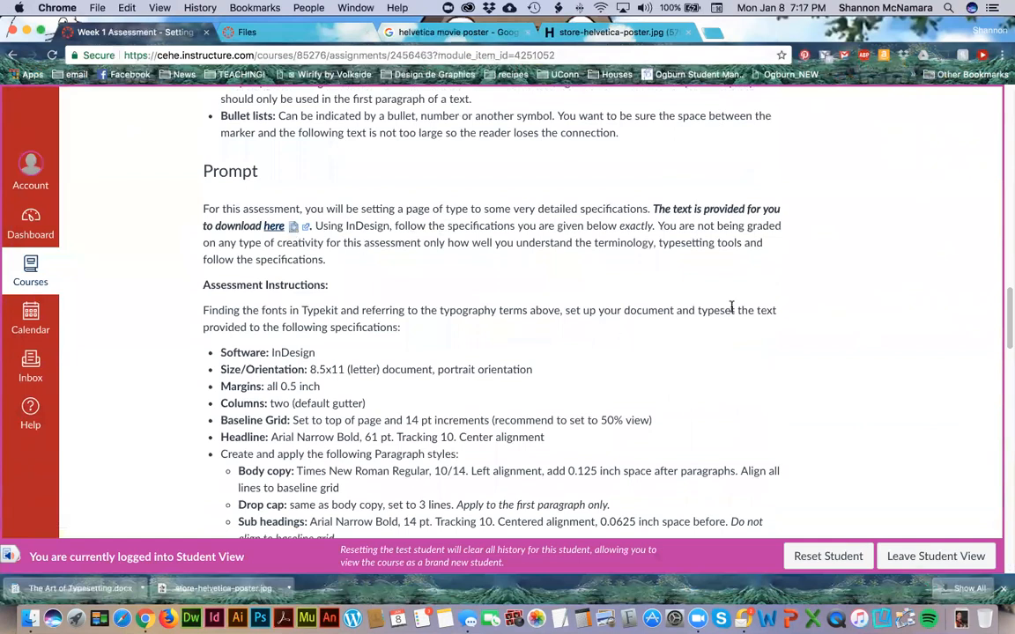
scroll(798, 326, "down", 2)
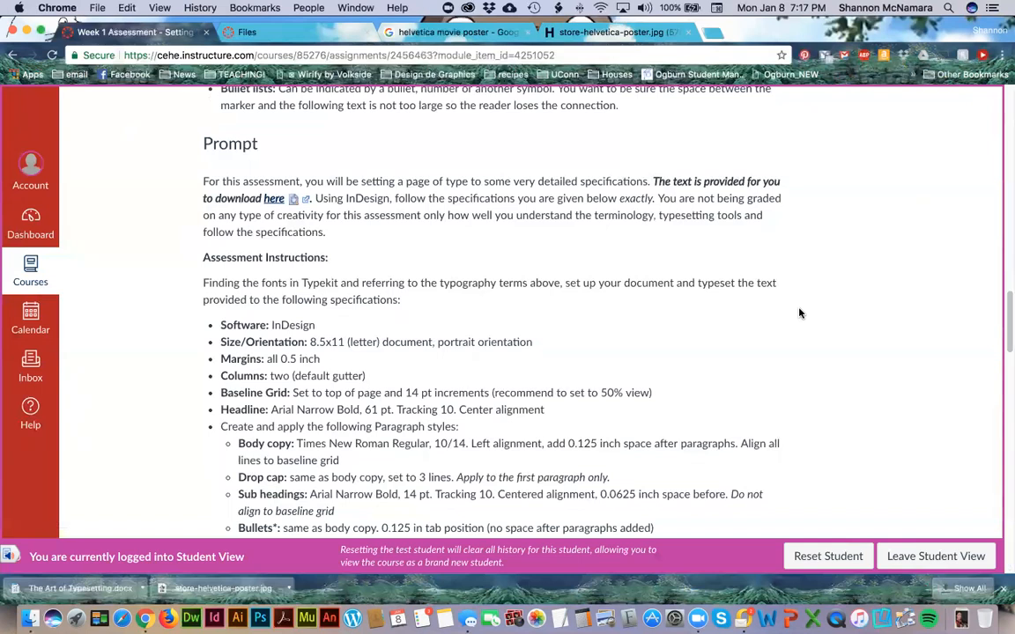
scroll(799, 313, "down", 3)
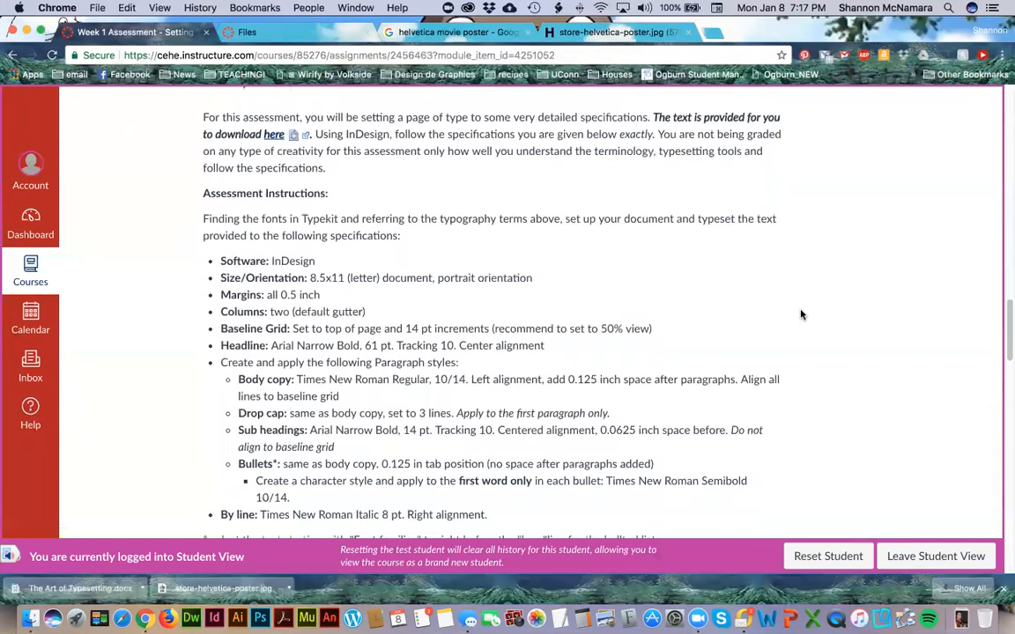
scroll(799, 314, "down", 1)
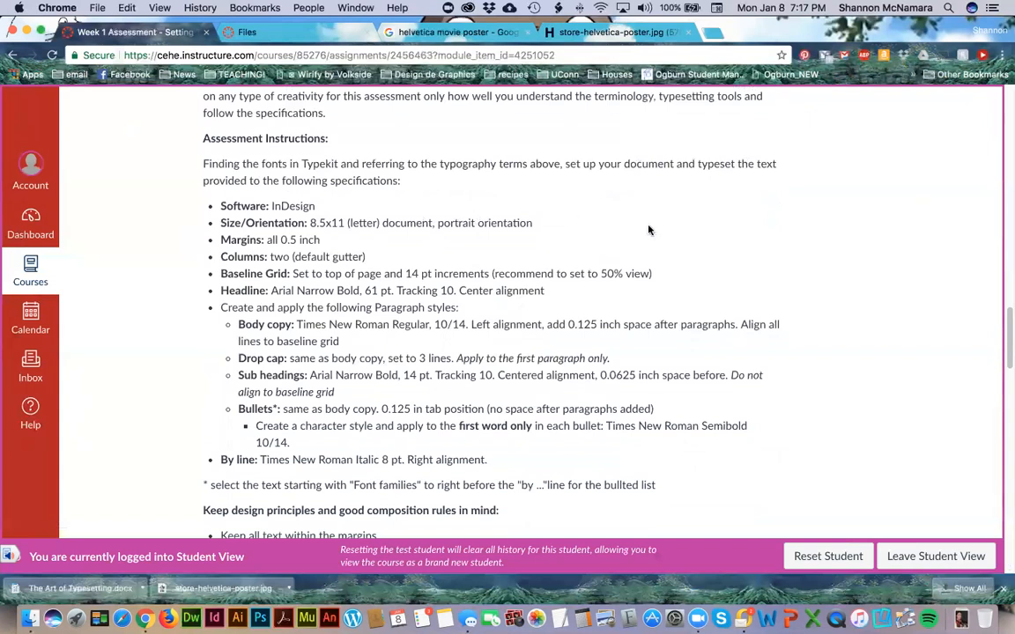
scroll(648, 229, "down", 2)
scroll(647, 225, "down", 2)
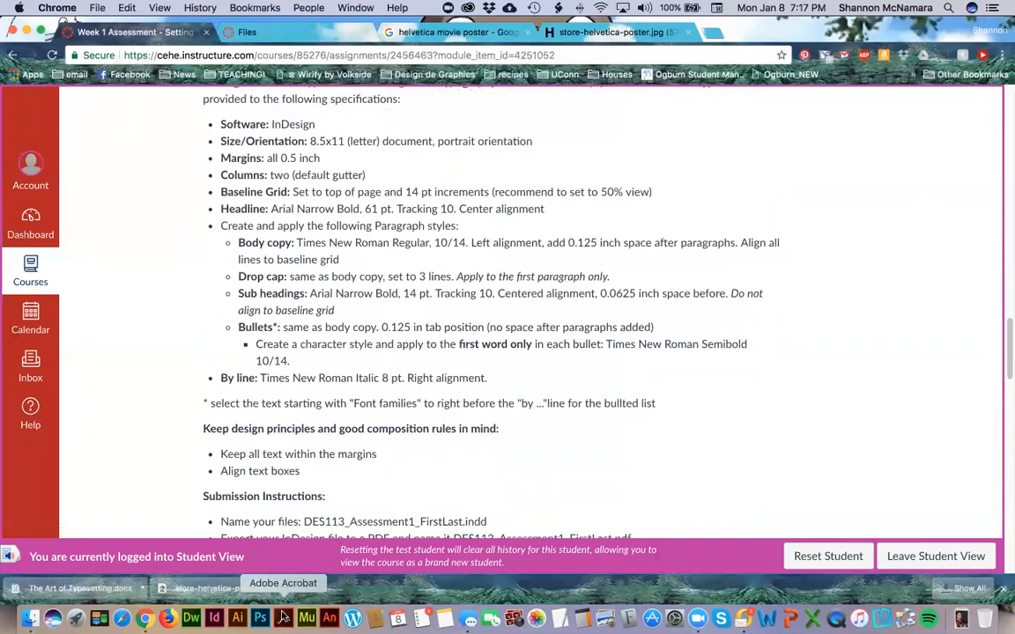
Open InDesign and switch its start screen to the CC files, rechecking the assessment specifications in Chrome
left_click(213, 618)
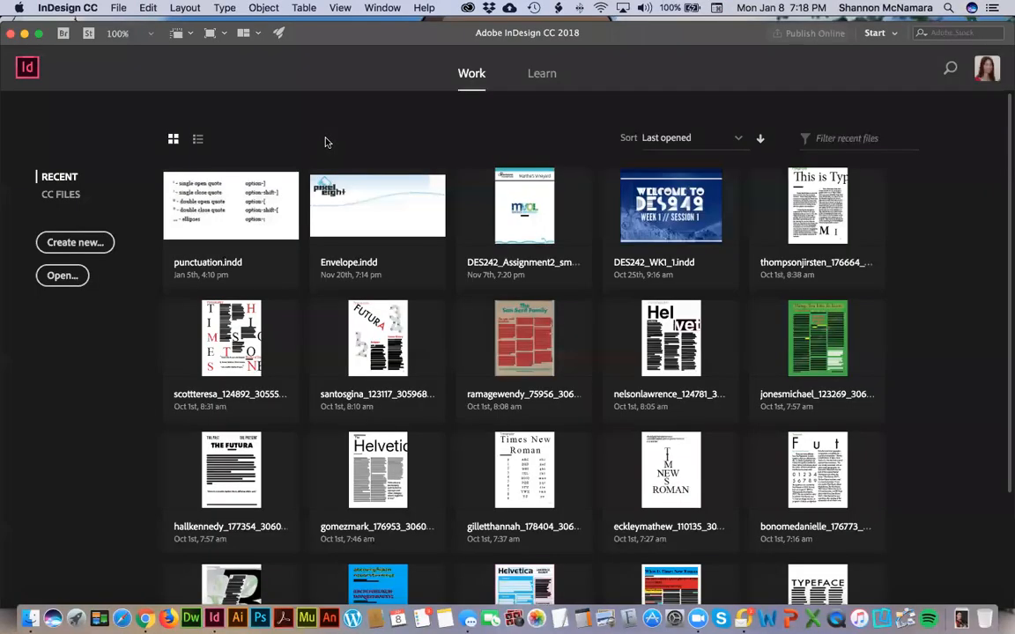
left_click(61, 195)
key("super+Tab")
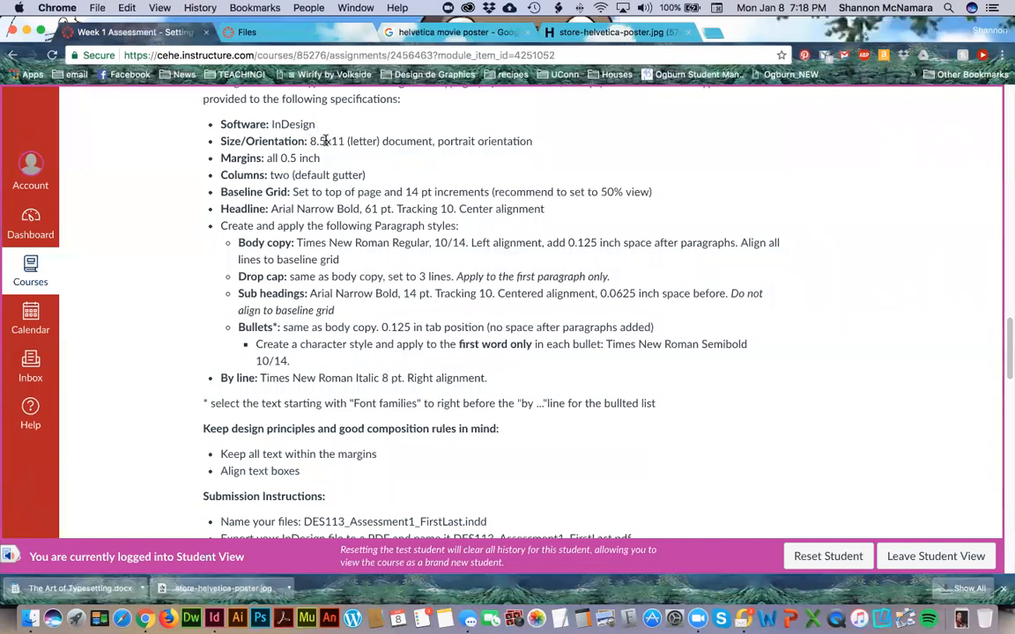
key("super+Tab")
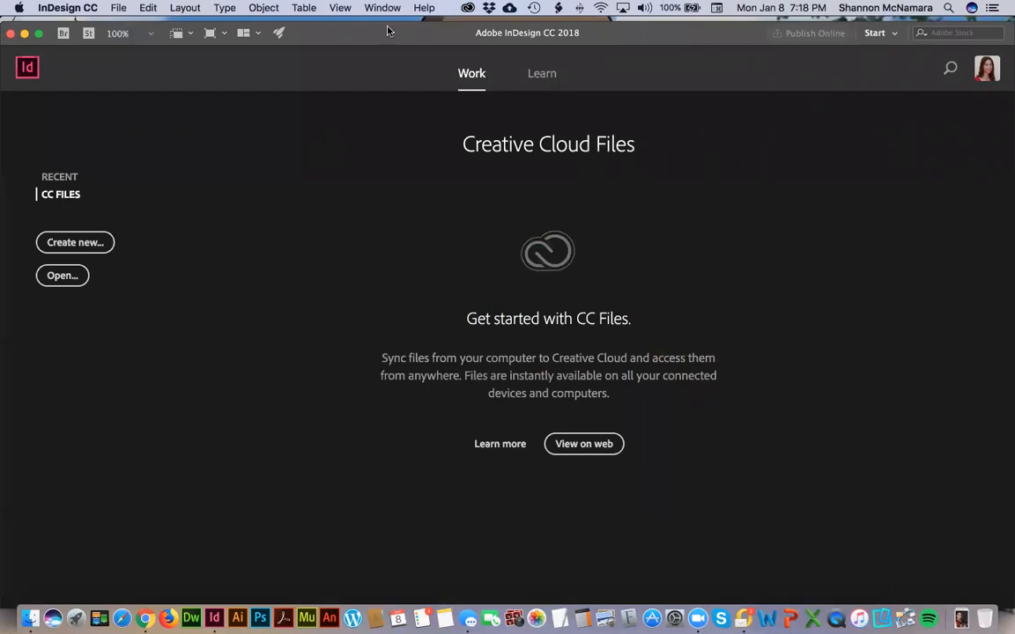
left_click_drag(386, 38, 386, 33)
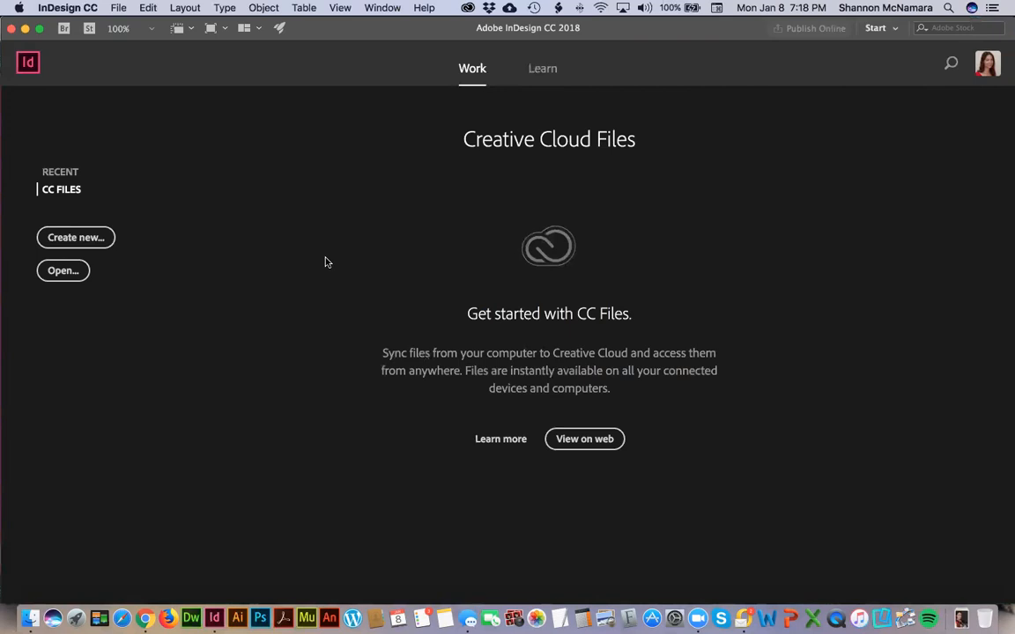
Set the horizontal ruler units to Inches in the Units & Increments preferences
left_click(77, 8)
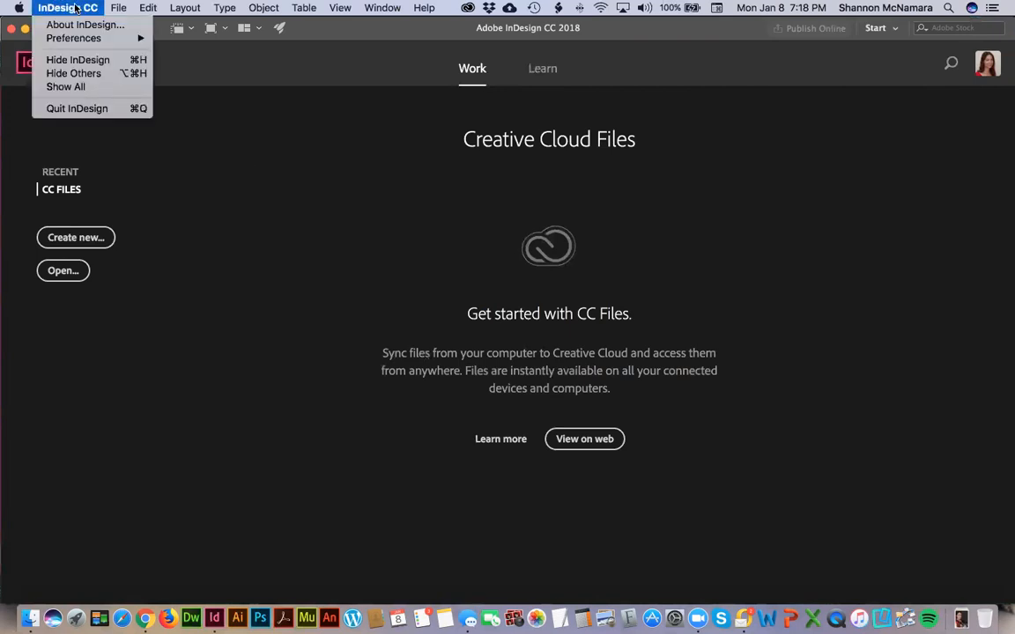
mouse_move(79, 40)
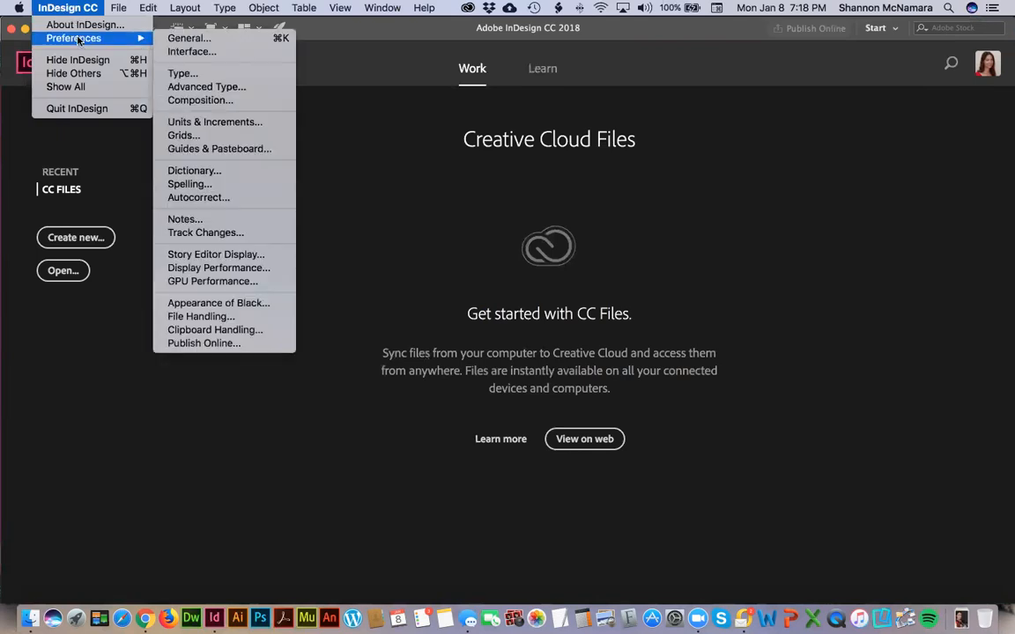
left_click(216, 124)
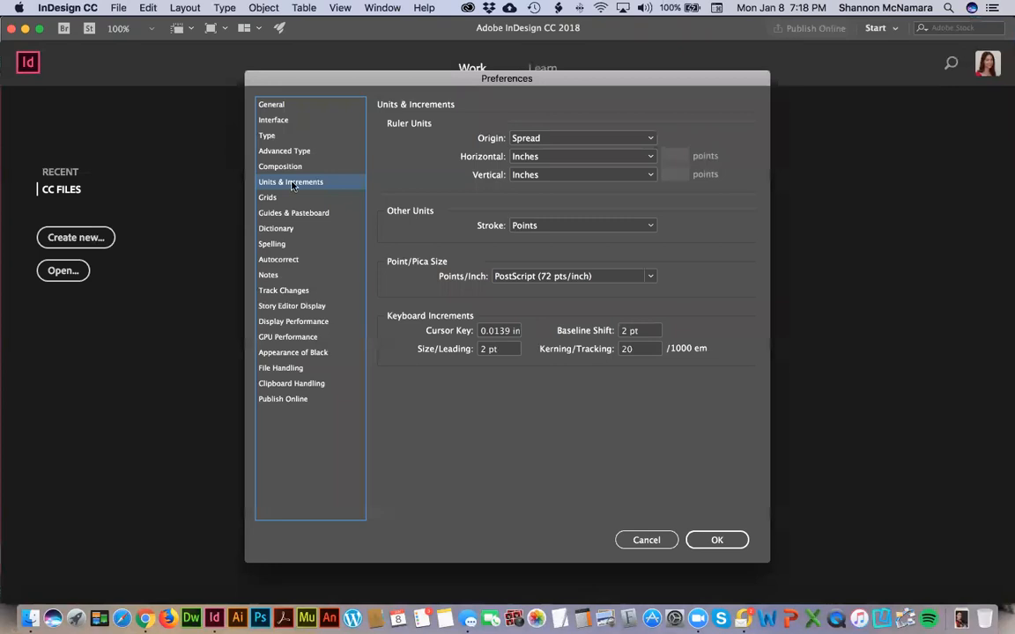
left_click(553, 158)
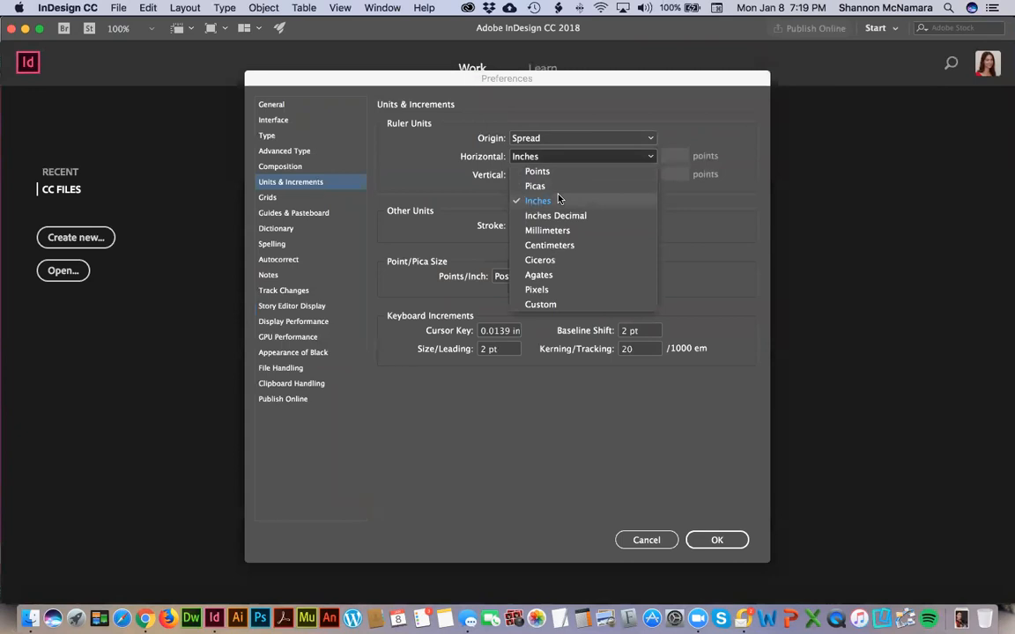
left_click(557, 200)
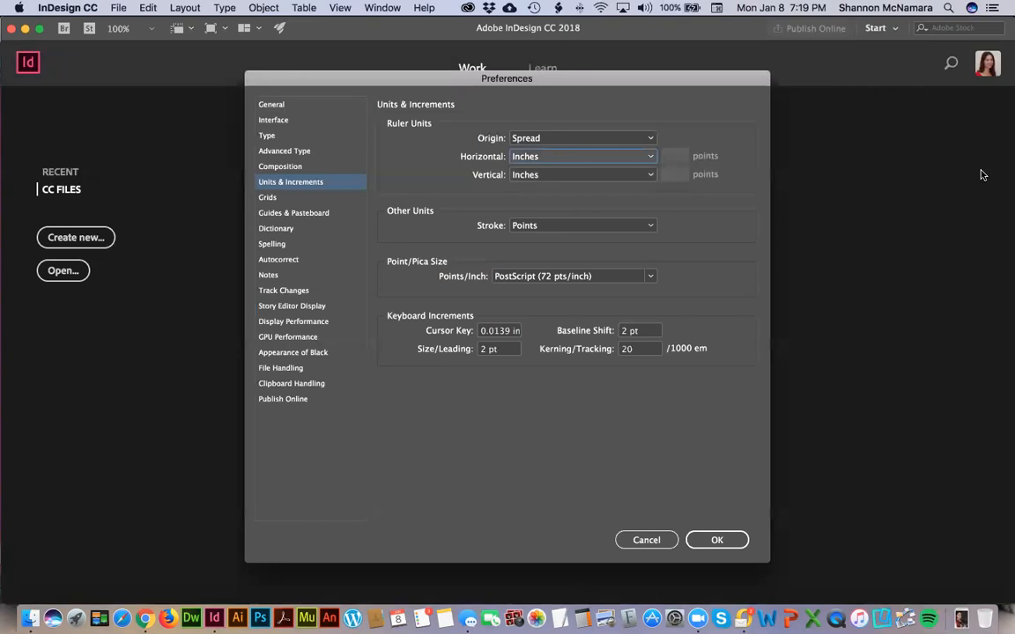
left_click(733, 540)
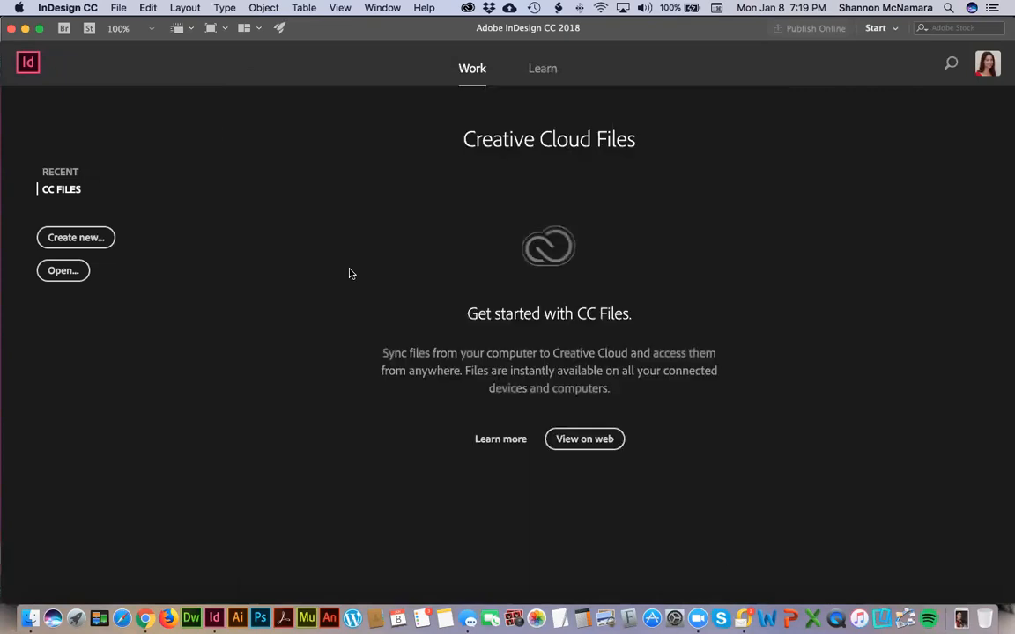
Start a new print document with units in inches, using the 8.5 x 11 in Letter preset
key("super+n")
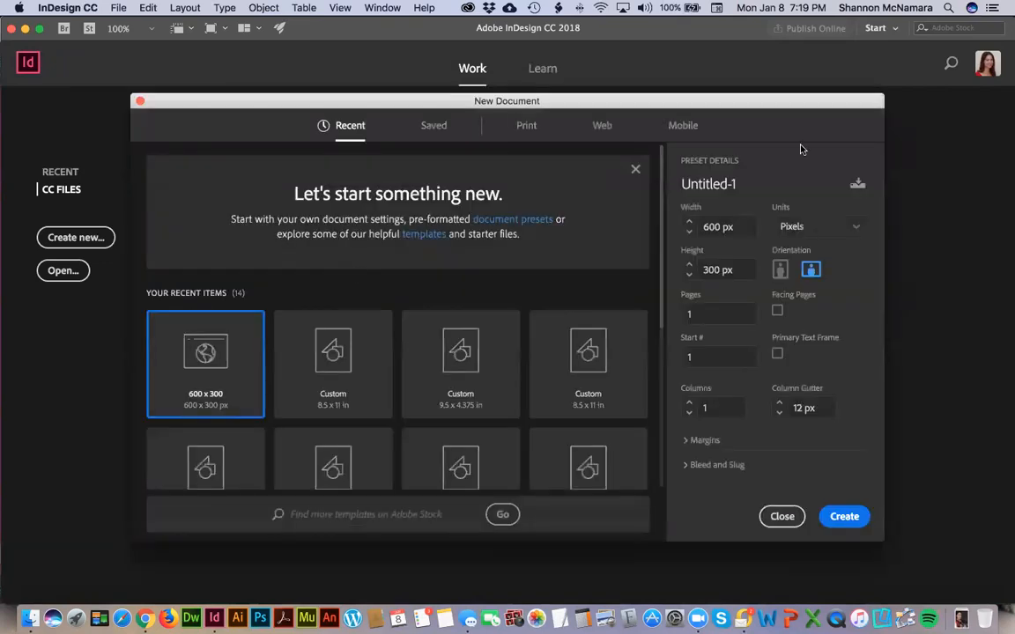
left_click(800, 228)
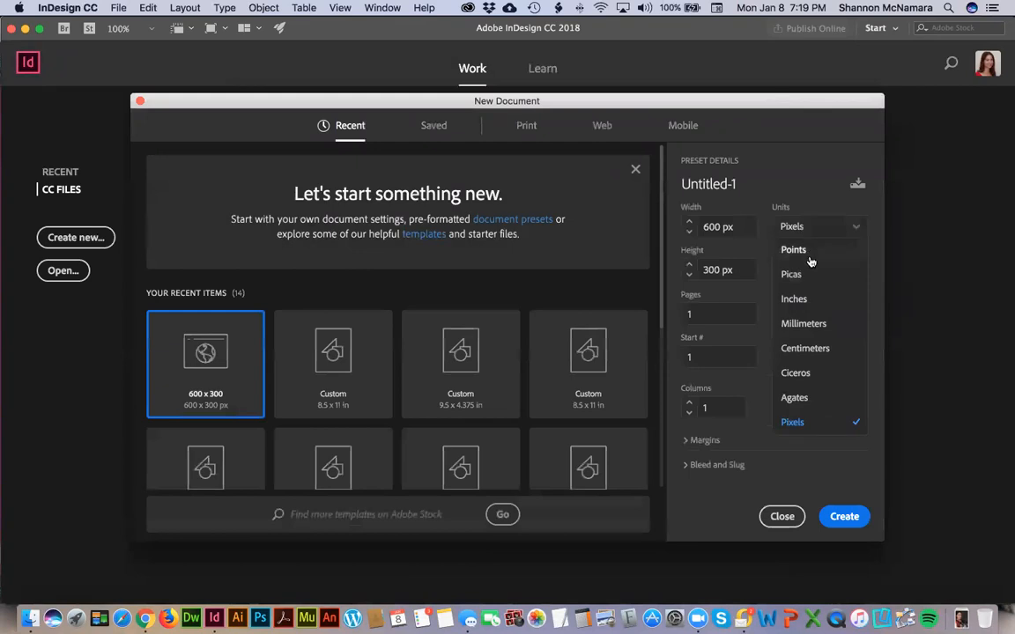
left_click(797, 298)
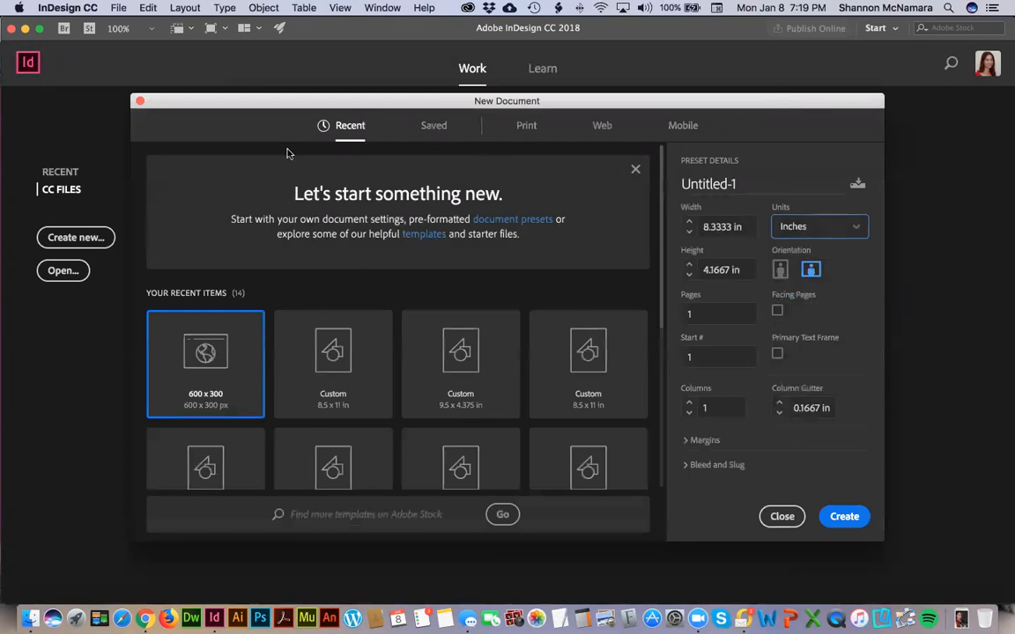
left_click(531, 134)
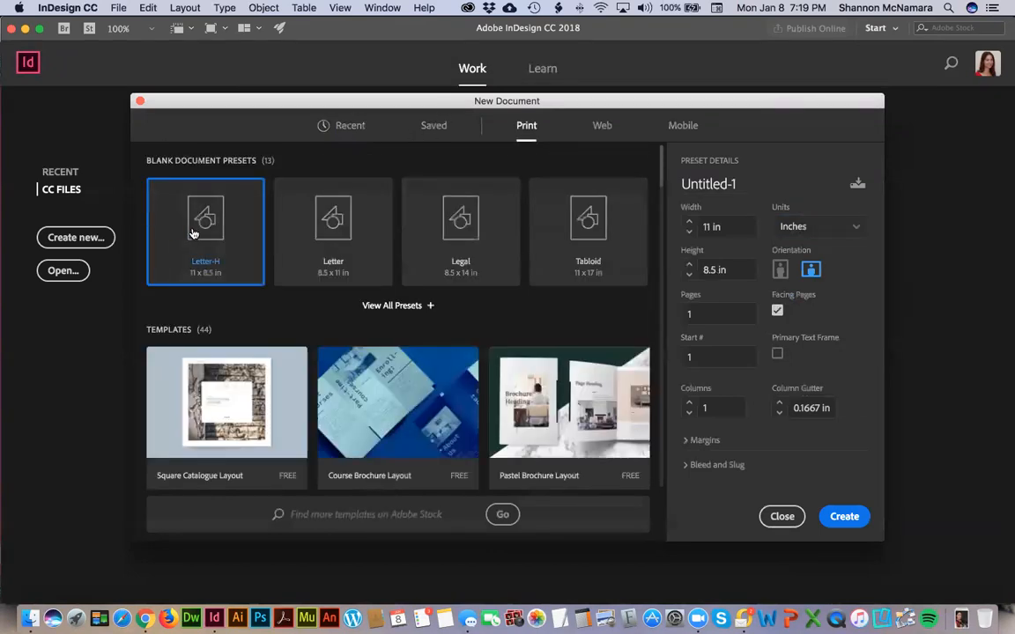
left_click(338, 222)
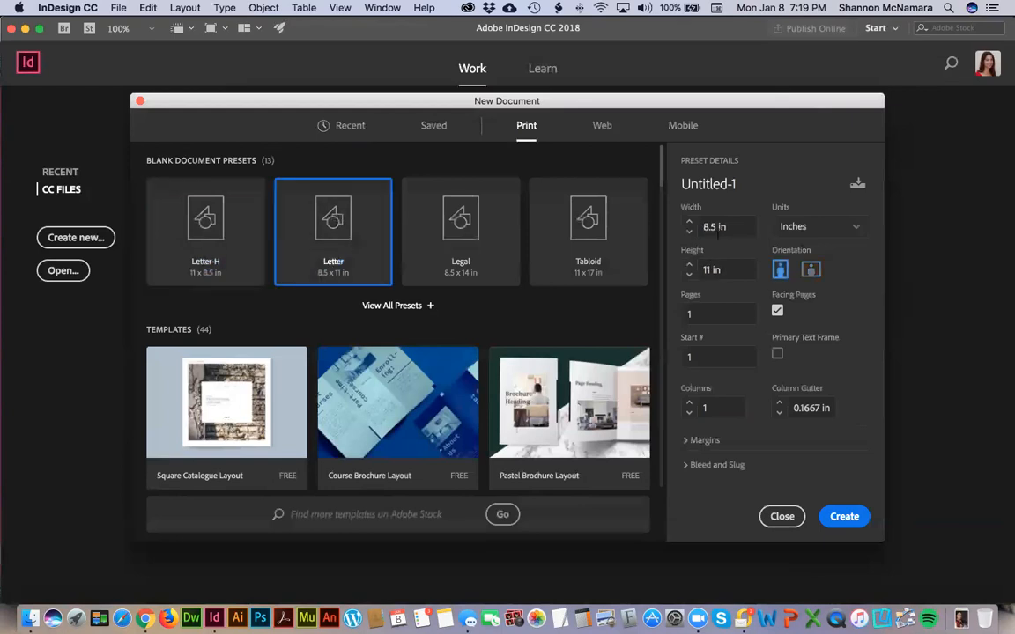
Recheck the typesetting specifications in Chrome, then create the portrait letter document in InDesign
key("super+Tab")
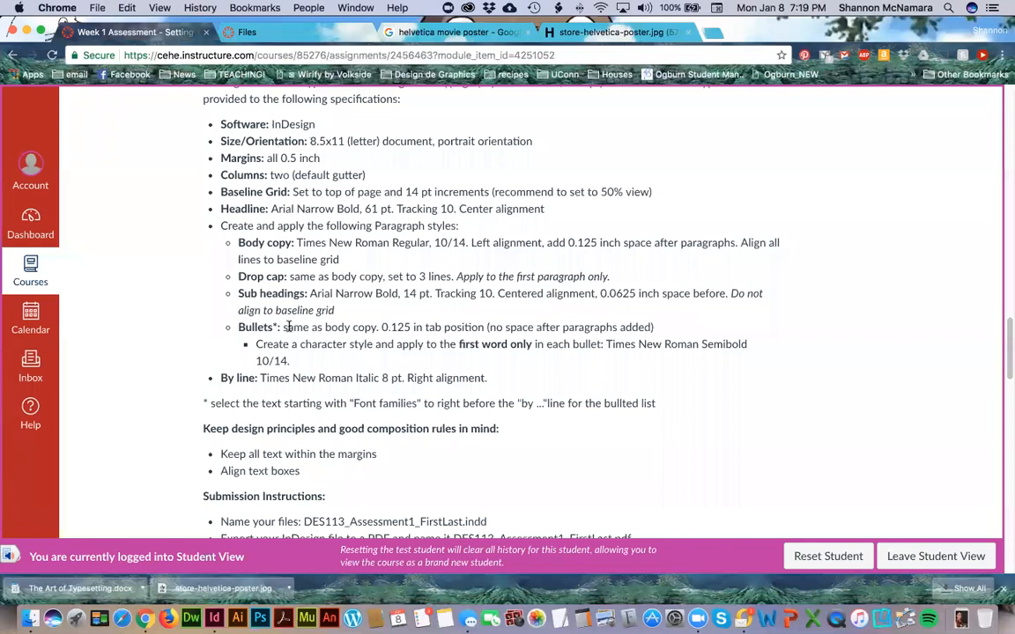
scroll(296, 361, "down", 2)
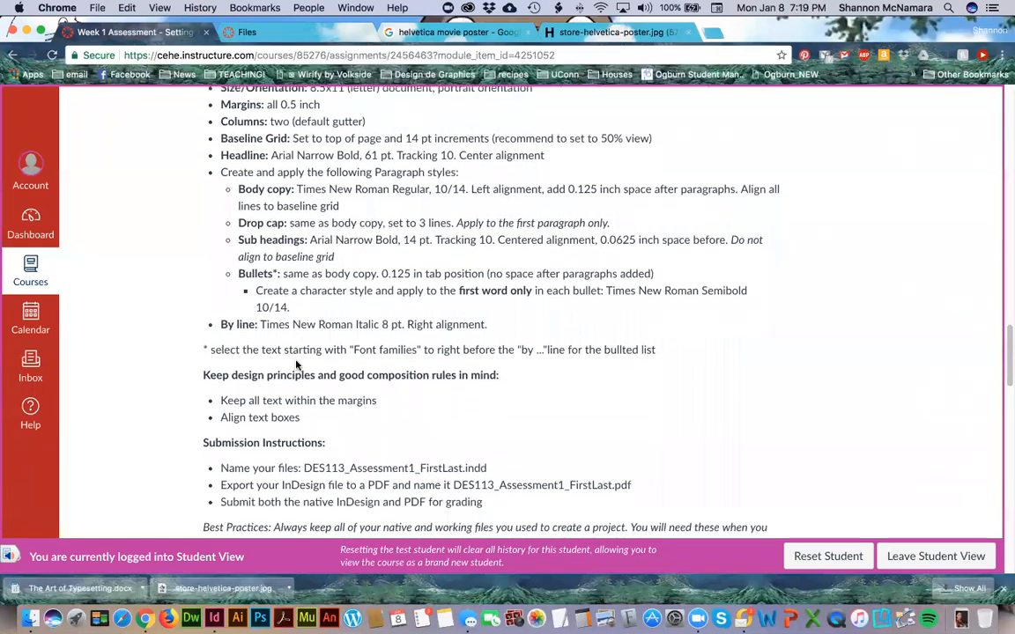
scroll(296, 361, "up", 3)
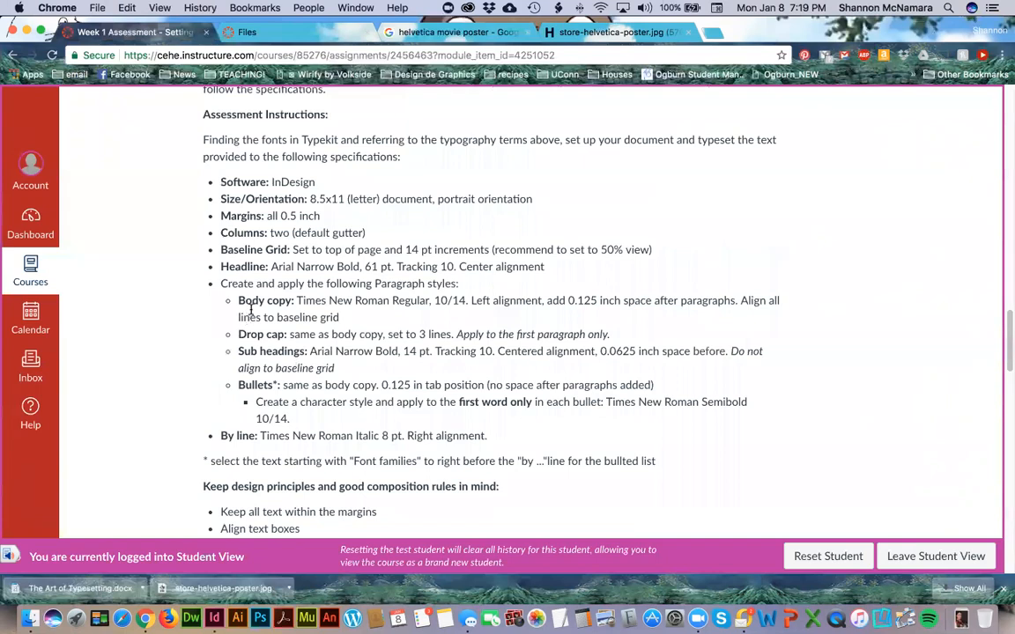
scroll(251, 350, "down", 2)
scroll(253, 350, "down", 5)
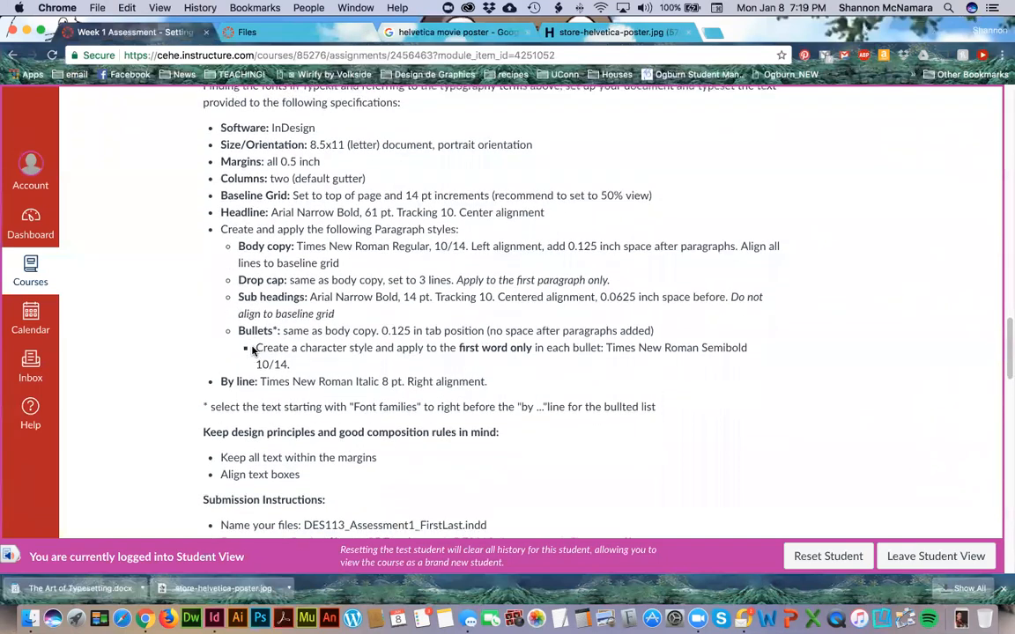
scroll(254, 354, "up", 6)
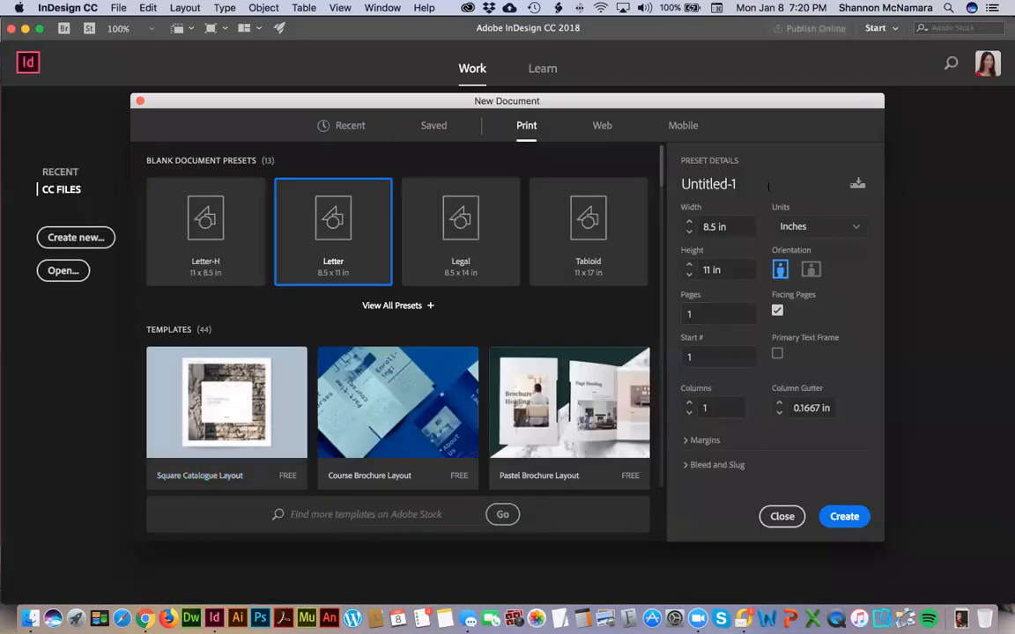
left_click(843, 516)
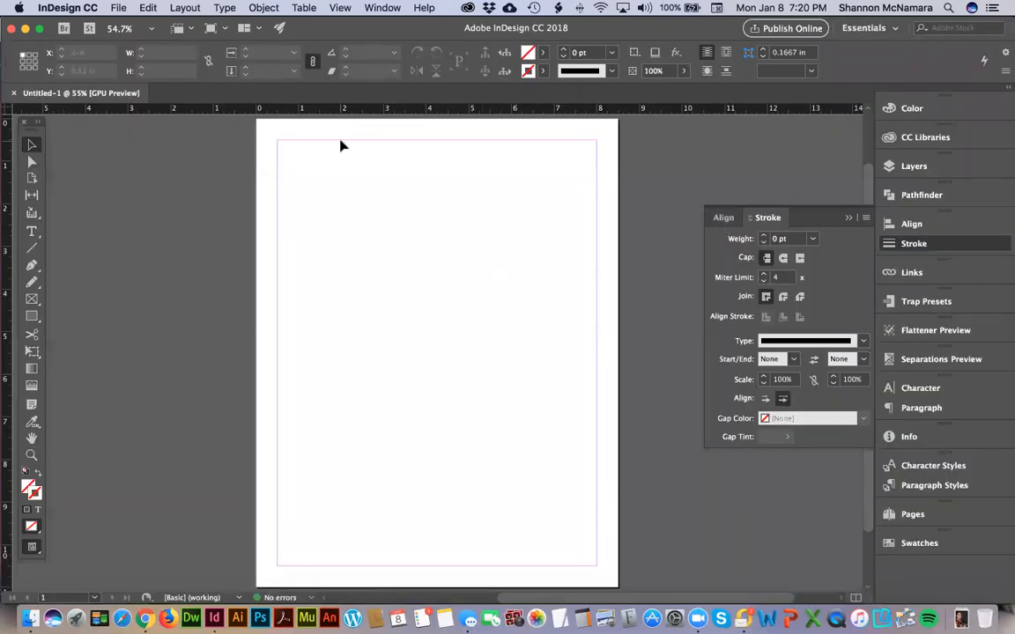
Check the margin and column specifications in Chrome, and set the InDesign page to 2 columns with 0.5 in margins and the default gutter
key("super+Tab")
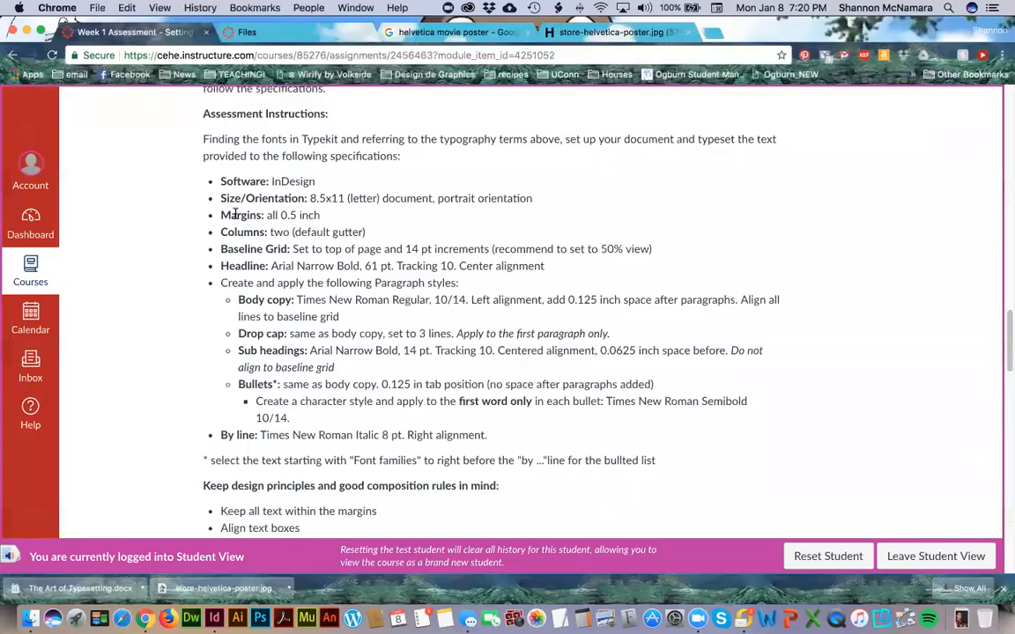
key("super+Tab")
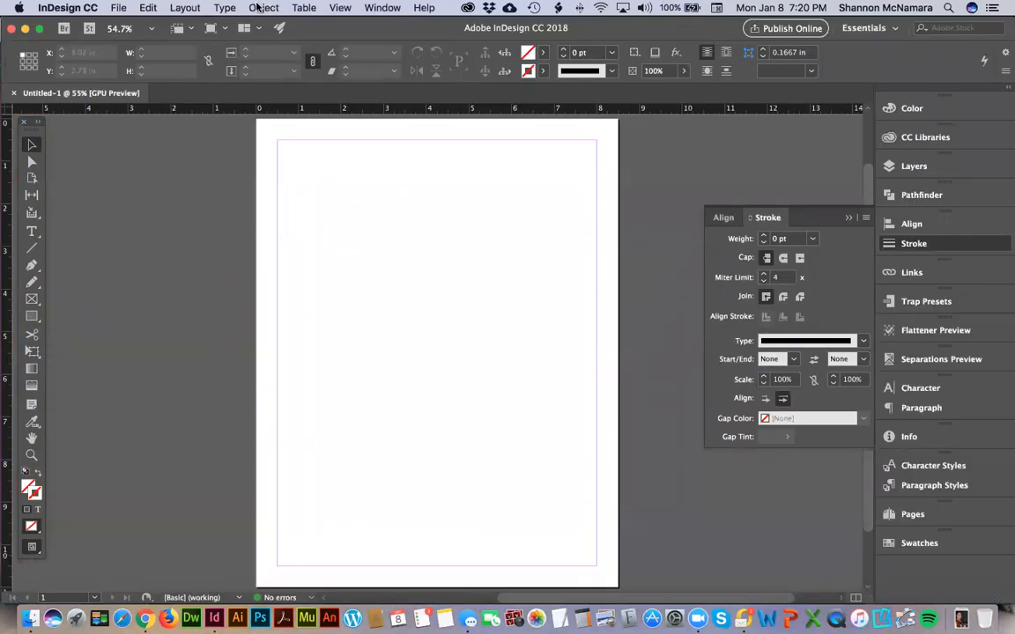
left_click(258, 7)
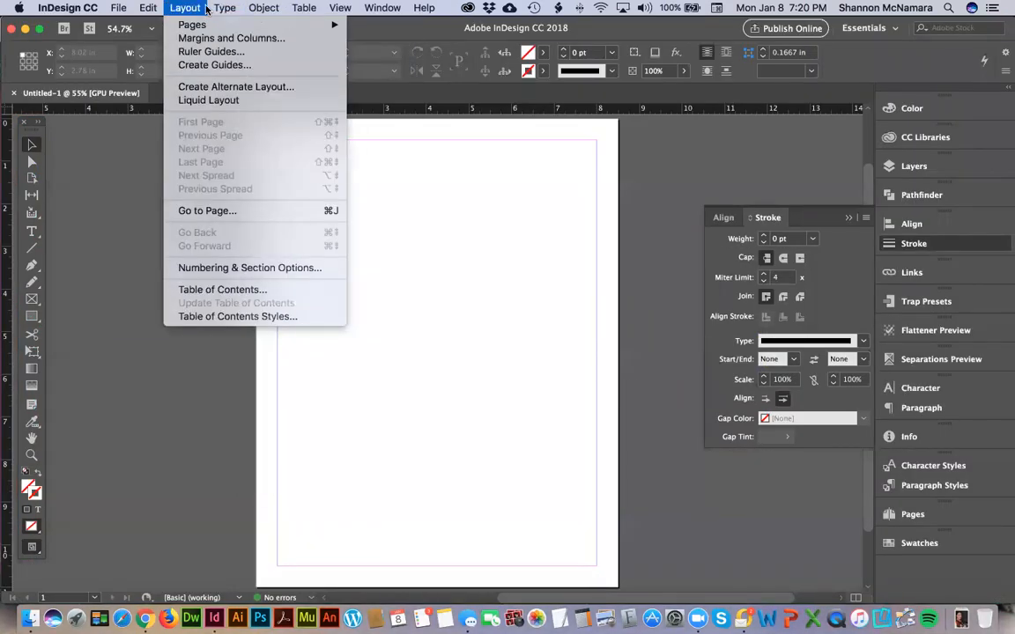
left_click(211, 38)
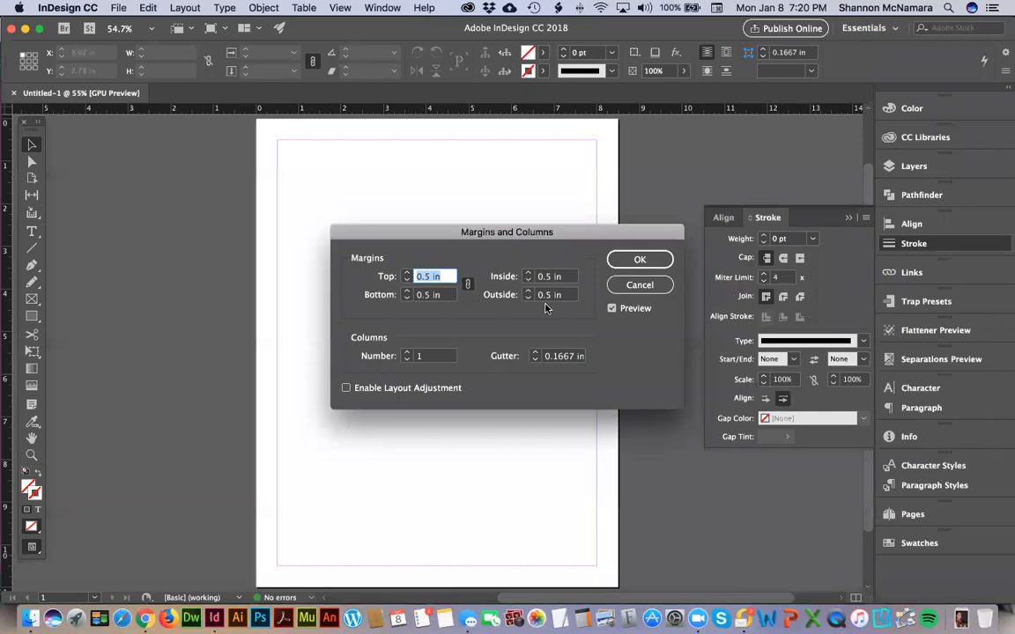
key("super+Tab")
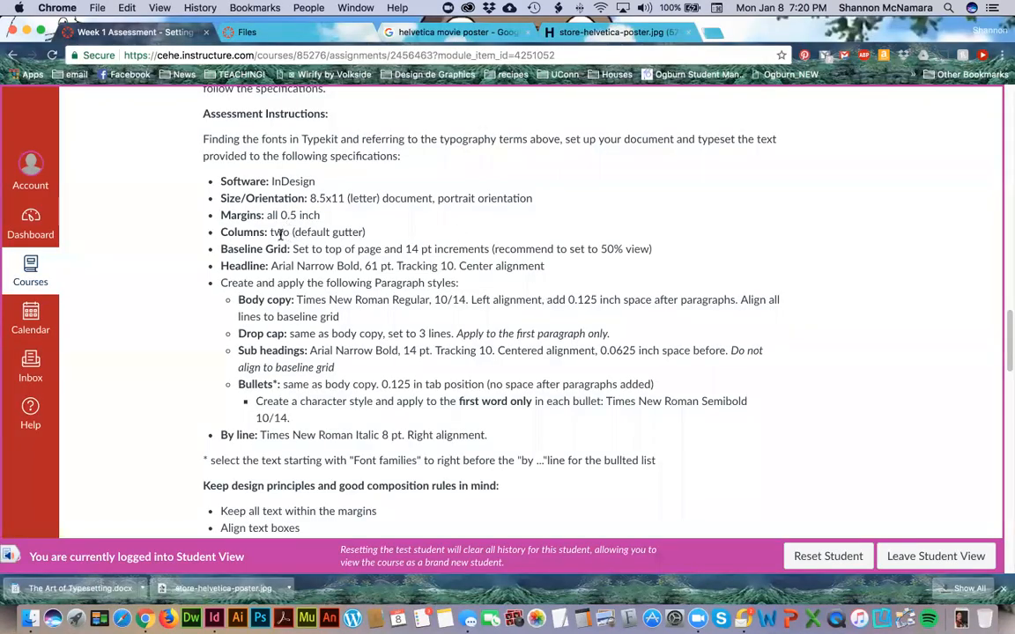
key("super+Tab")
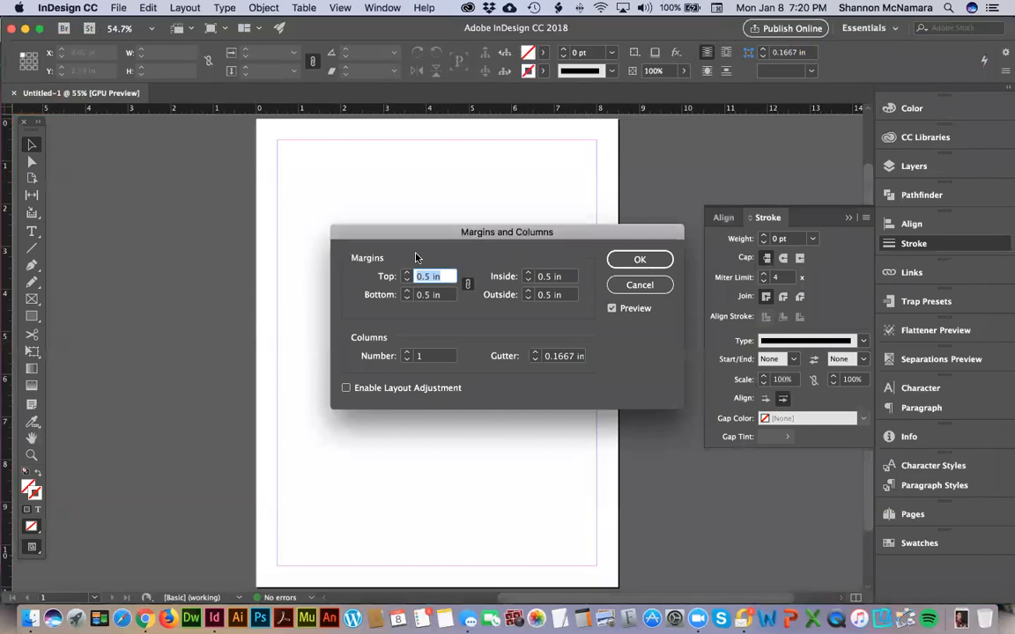
left_click(406, 353)
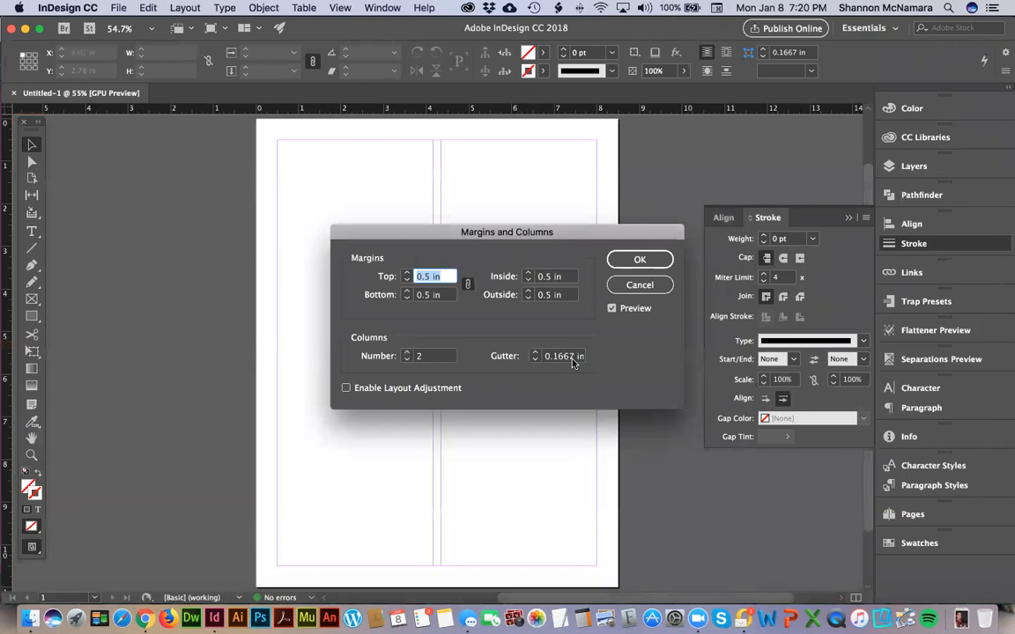
left_click(639, 259)
Check the baseline grid specification in Chrome, and set InDesign's baseline grid to 14 pt increments with a 50% view threshold
key("super+Tab")
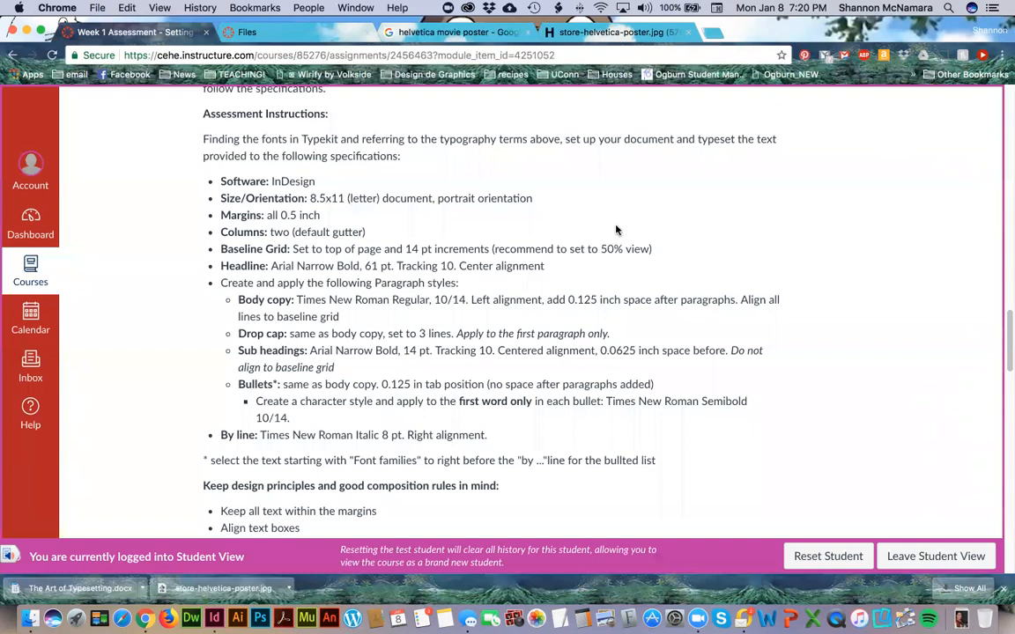
key("super+Tab")
left_click(117, 7)
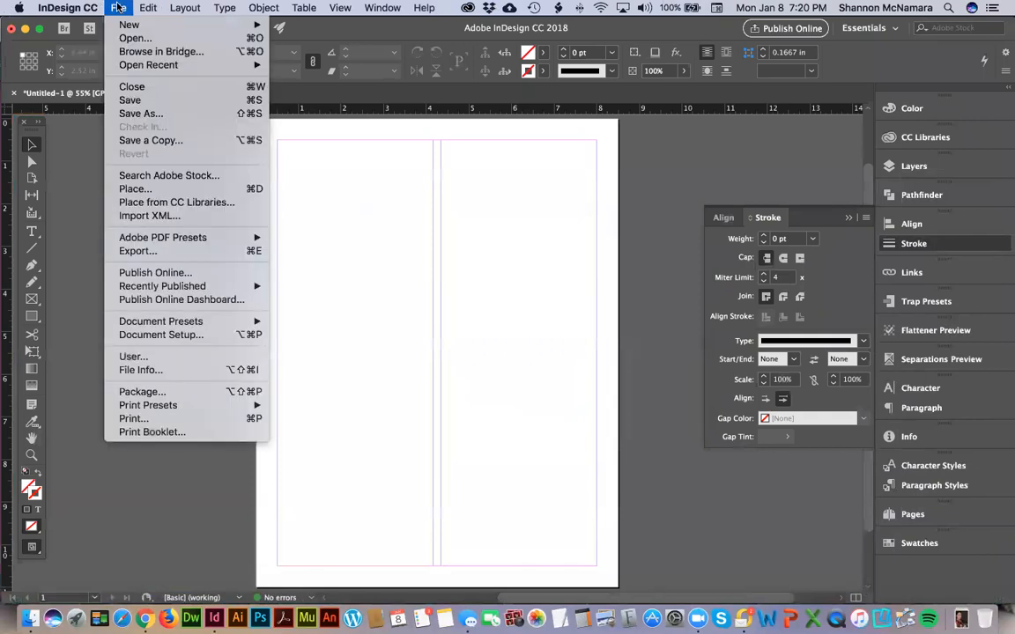
mouse_move(70, 7)
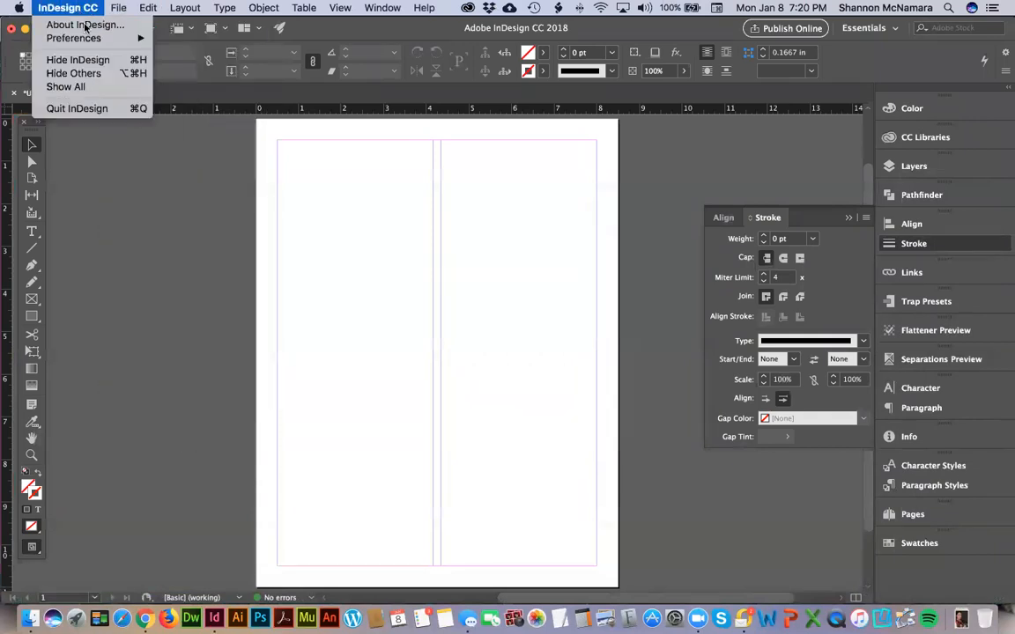
mouse_move(88, 38)
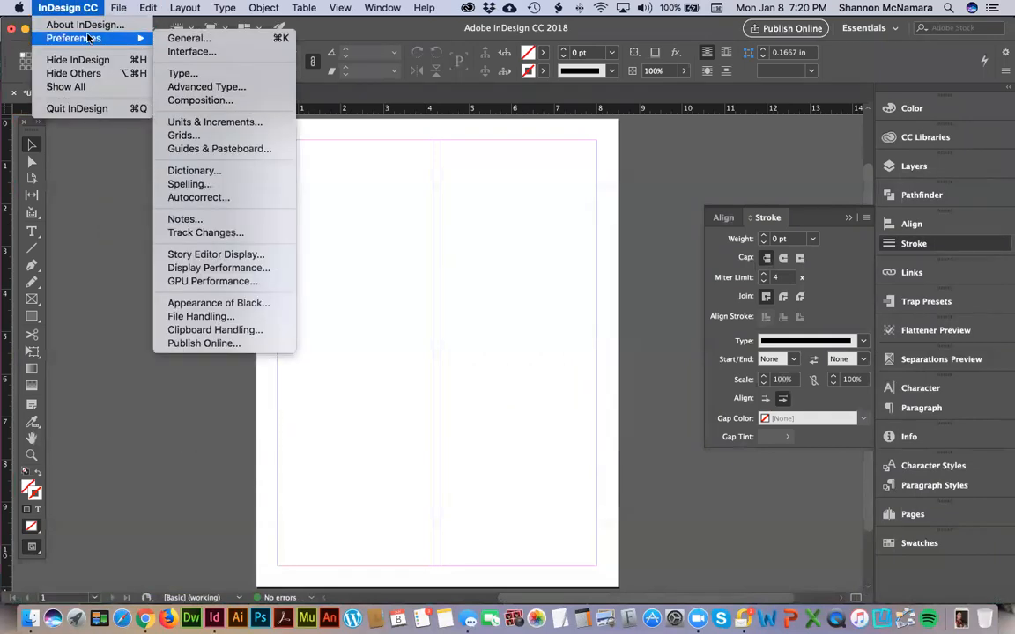
left_click(176, 135)
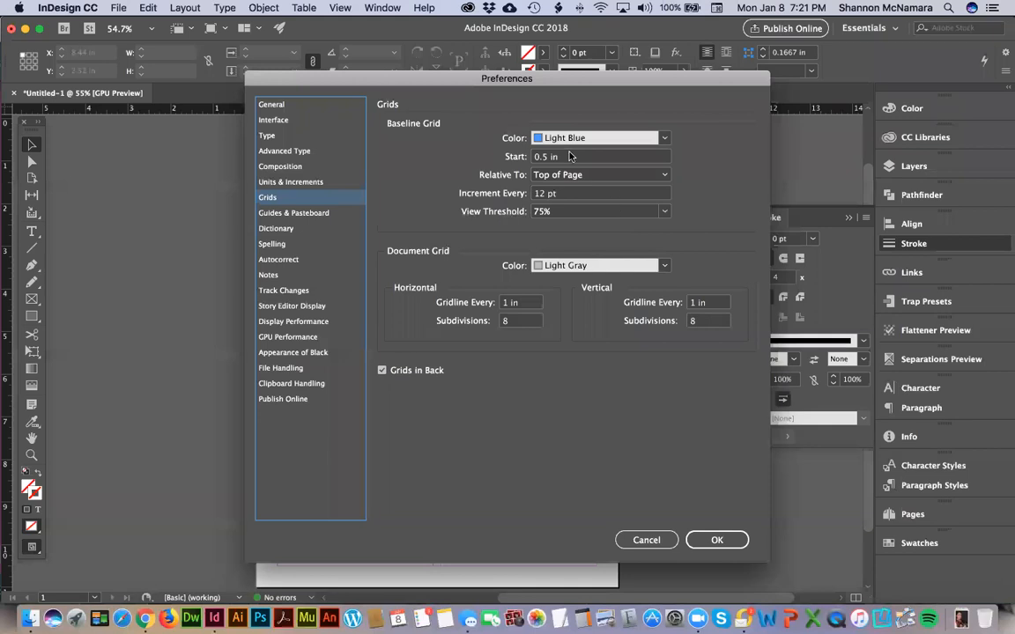
left_click(540, 194)
type("4")
left_click_drag(545, 212, 515, 212)
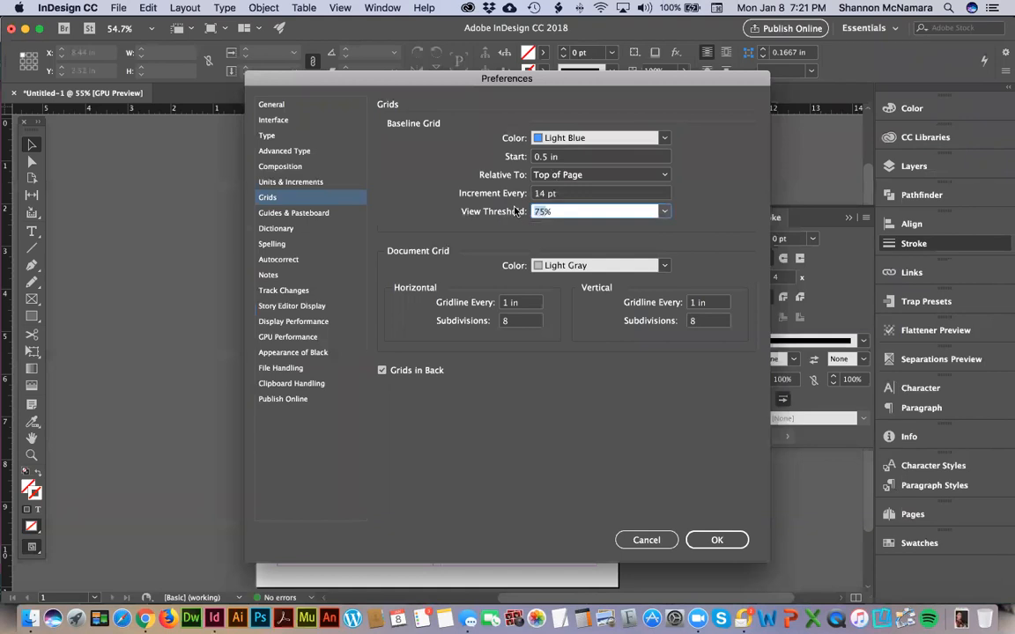
type("50")
Recheck the specification in Chrome, set the baseline grid start to 0 in and the document grid color to Magenta, and apply the preferences
key("super+Tab")
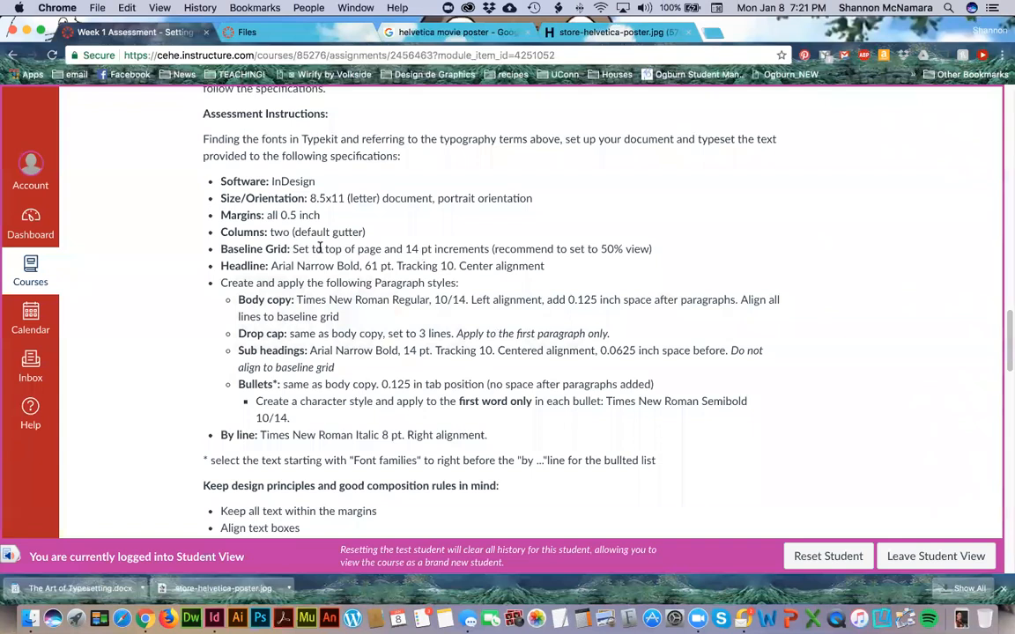
key("super+Tab")
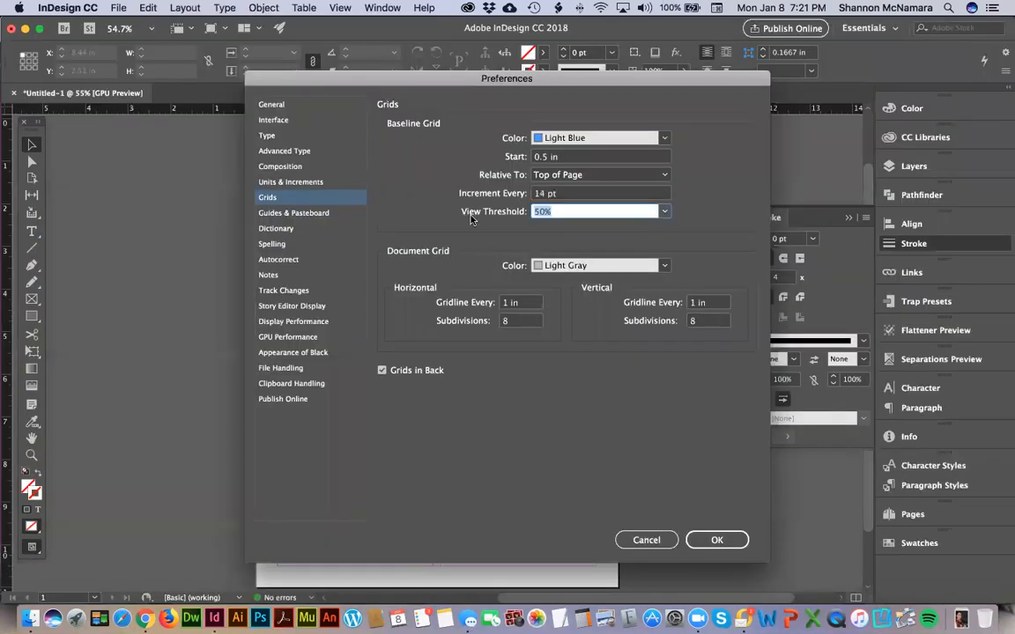
left_click(539, 157)
triple_click(540, 157)
type("0")
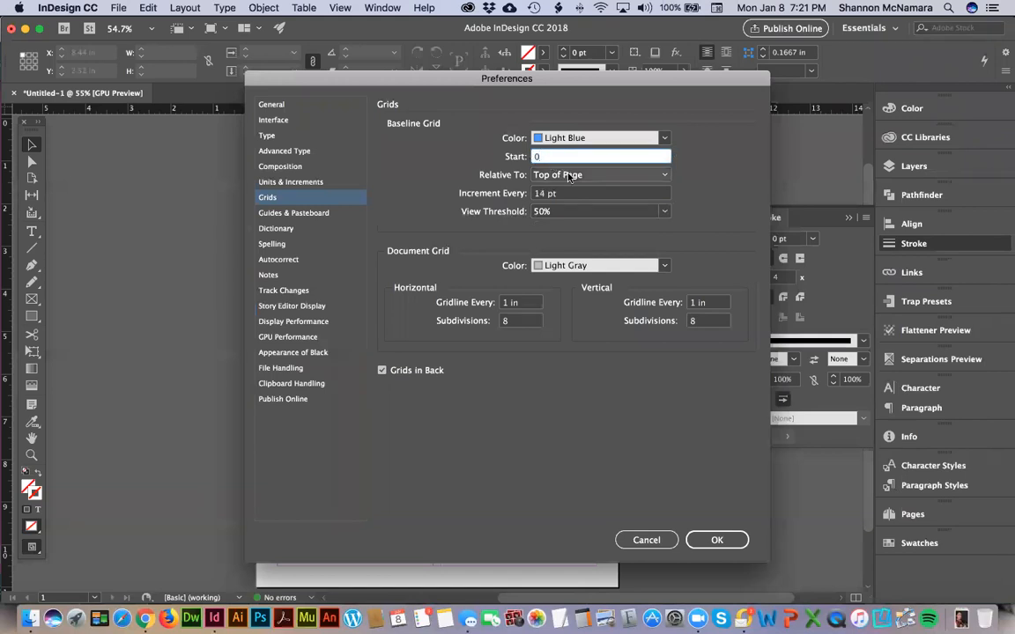
left_click(564, 267)
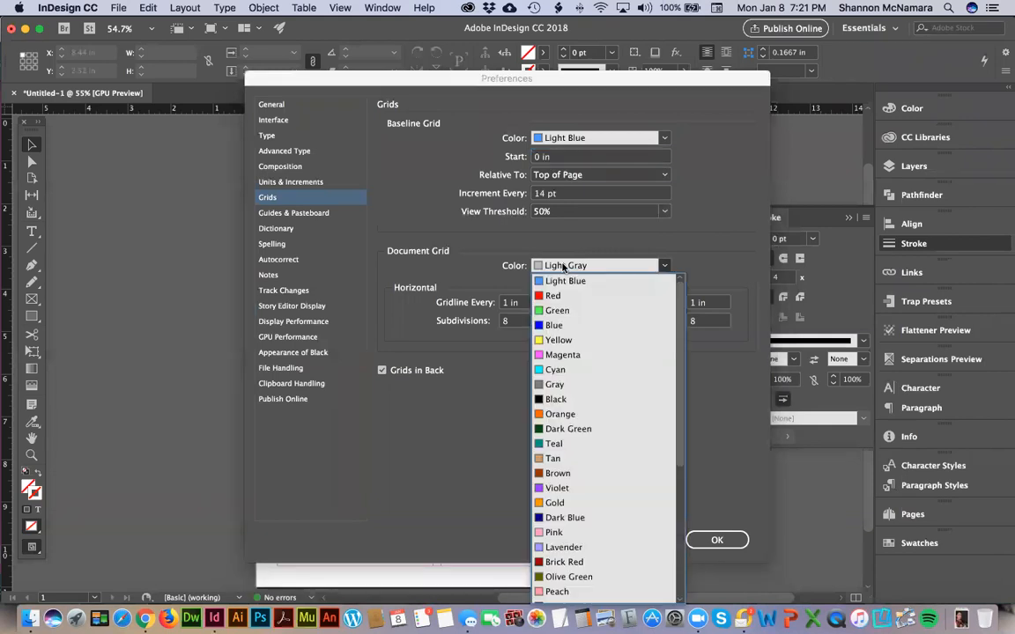
left_click(569, 356)
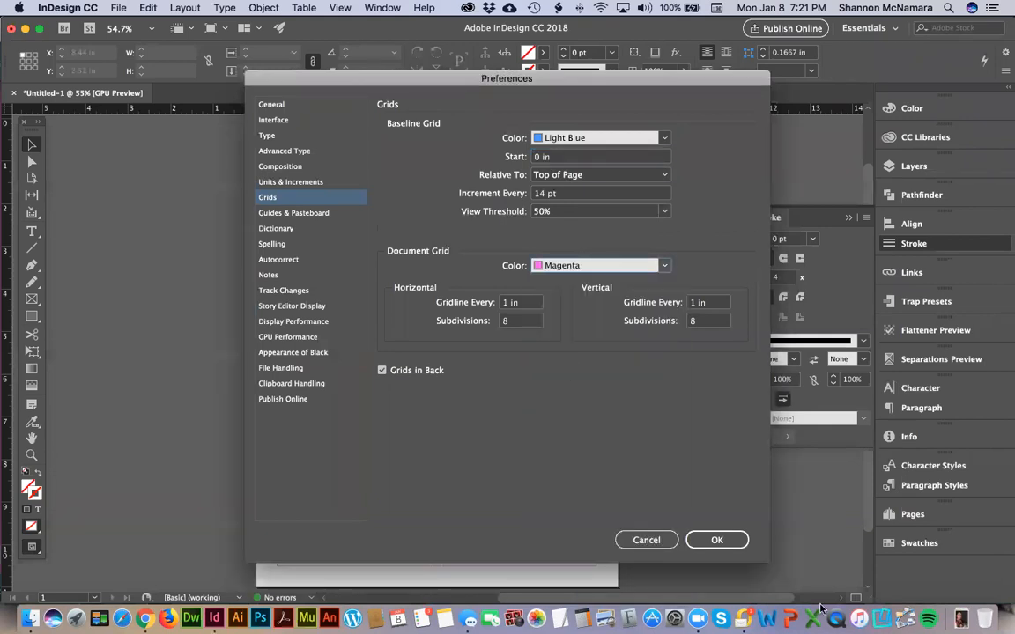
left_click(728, 541)
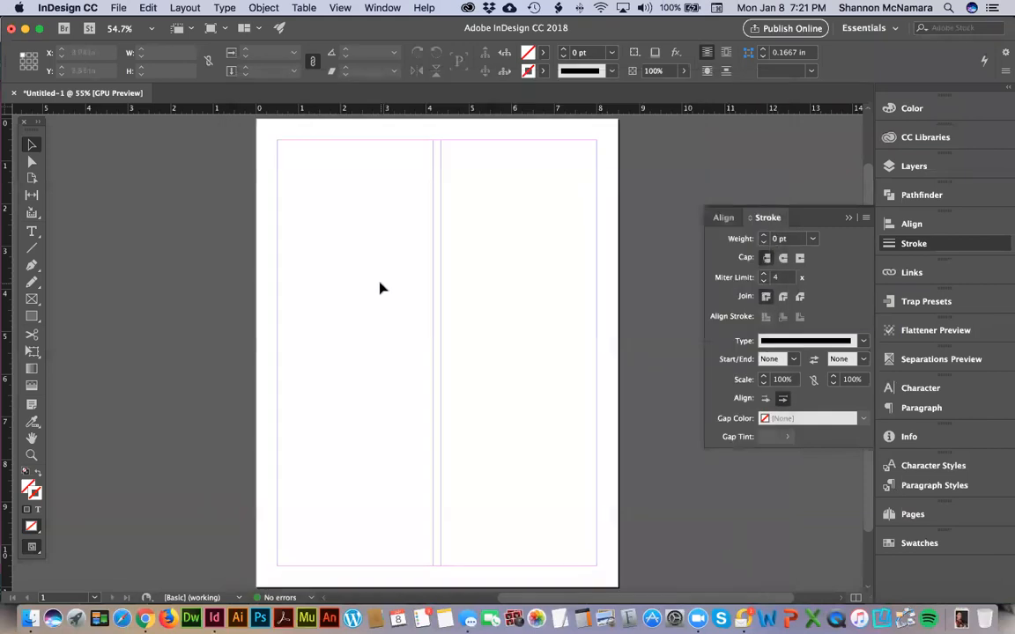
Set the document grid color to Gray and the baseline grid's view threshold to 75%, and apply the preferences
key("super+equal")
key("super+minus")
left_click(61, 8)
mouse_move(62, 39)
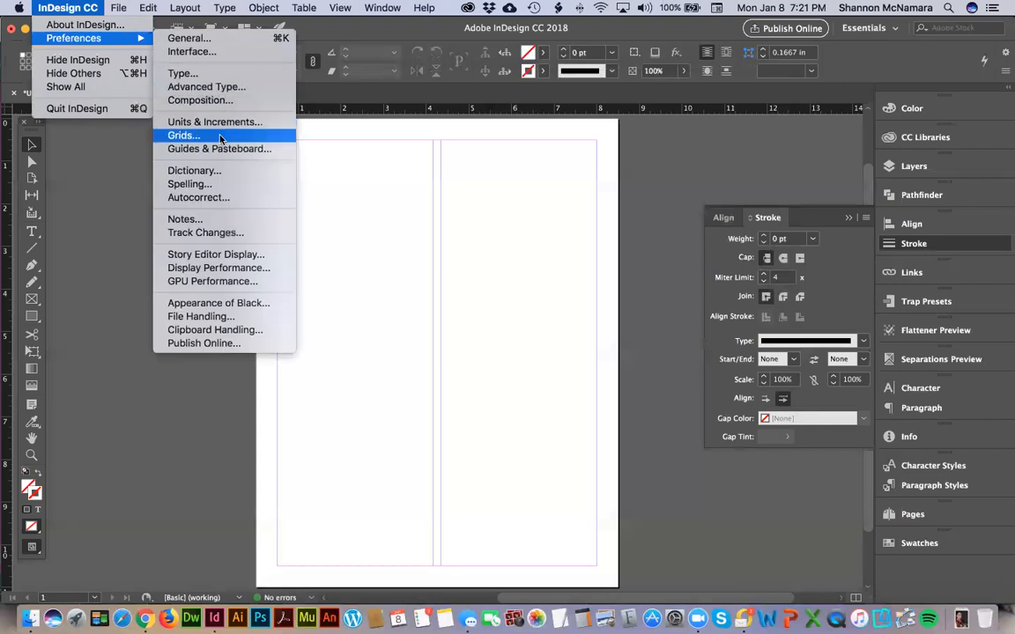
left_click(190, 135)
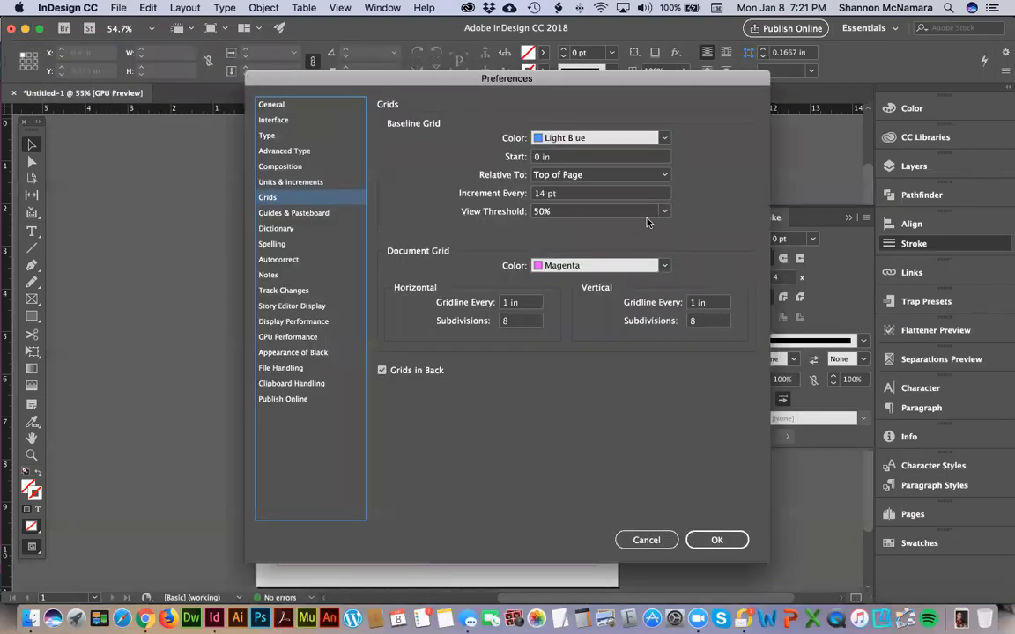
left_click(587, 265)
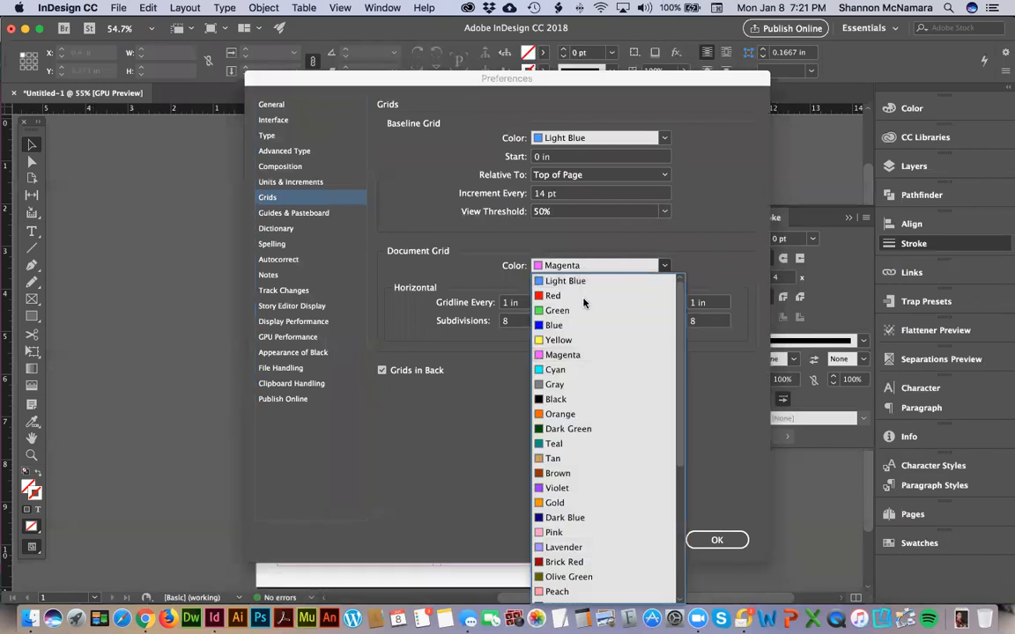
left_click(555, 385)
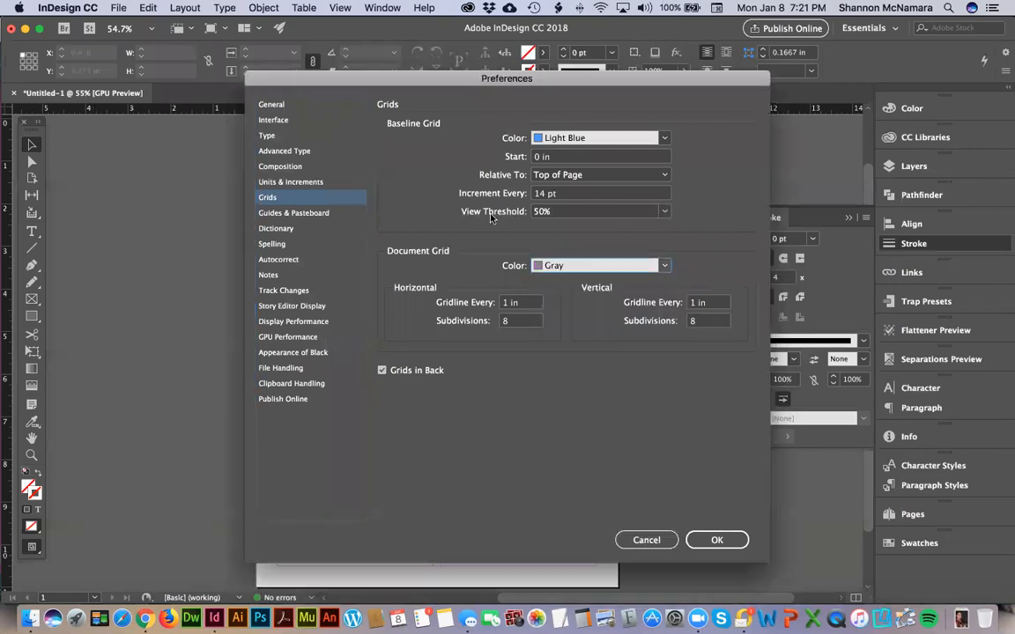
left_click_drag(556, 211, 509, 208)
type("7")
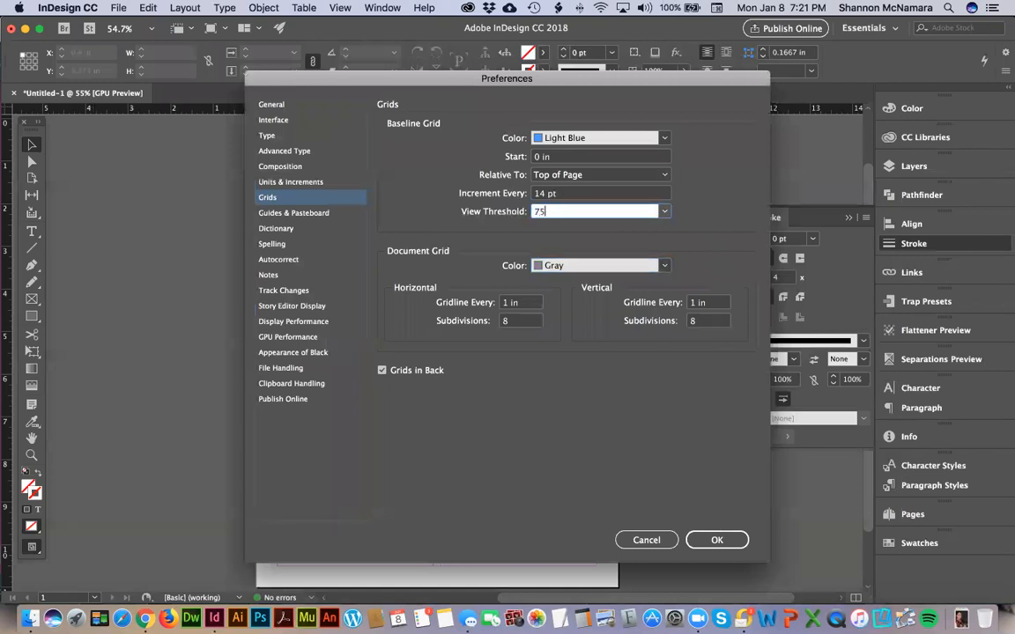
left_click(717, 540)
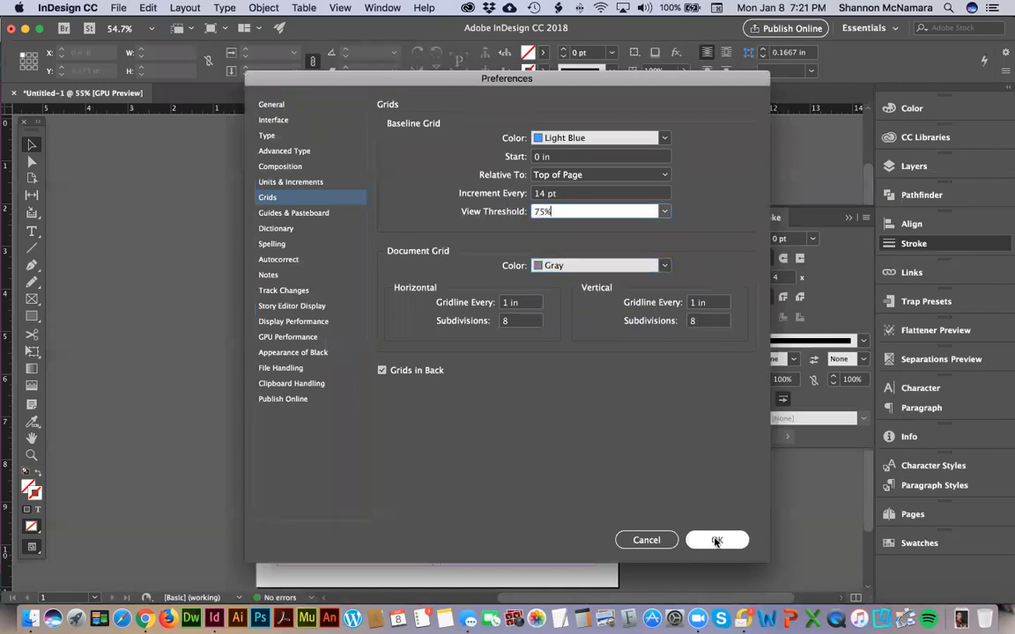
Show the baseline grid on the document page
right_click(322, 256)
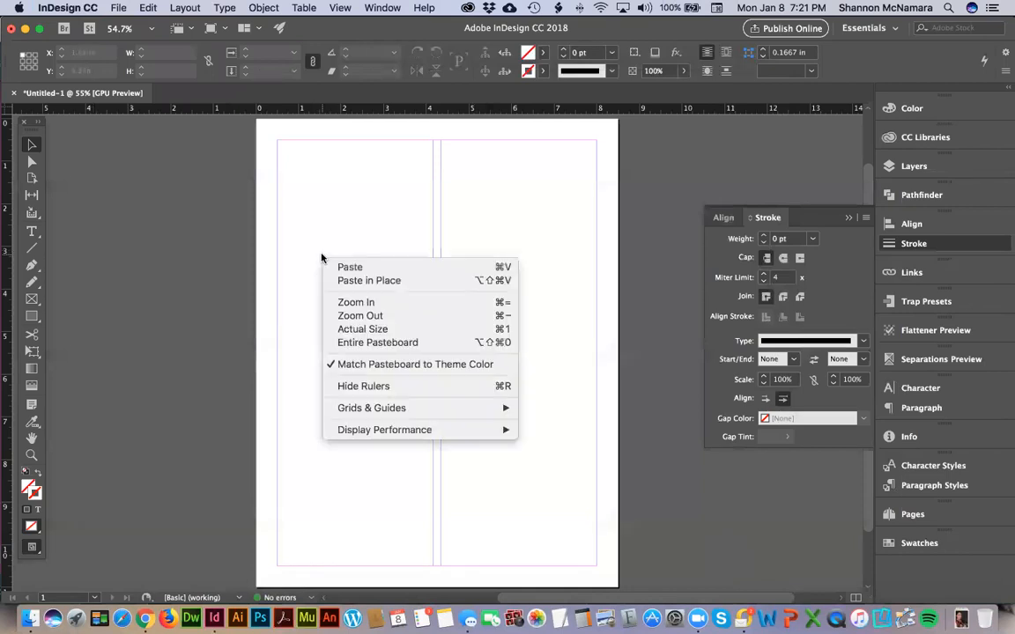
mouse_move(389, 413)
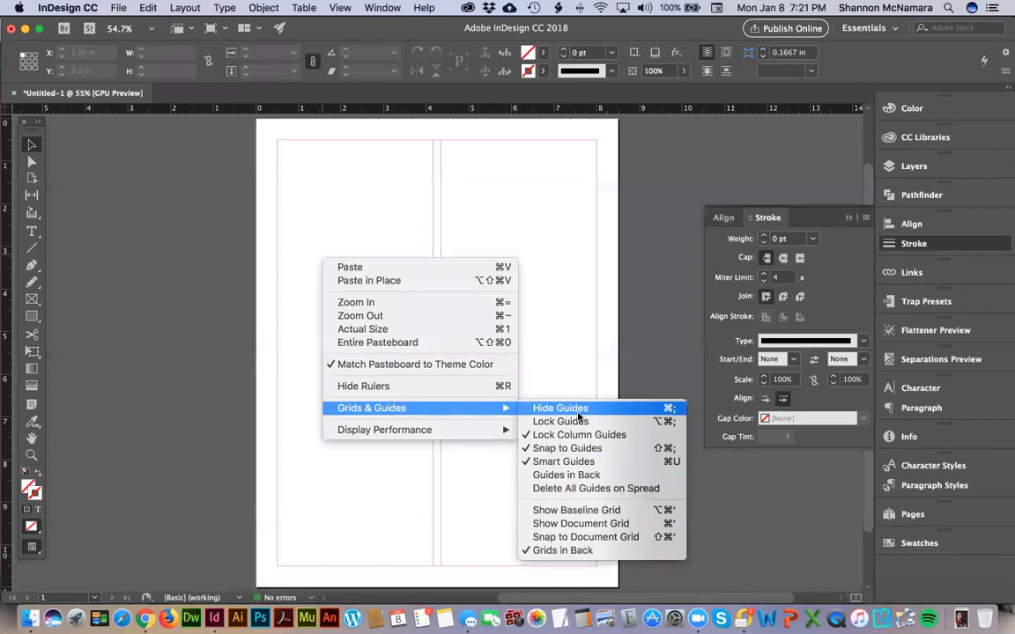
left_click(572, 510)
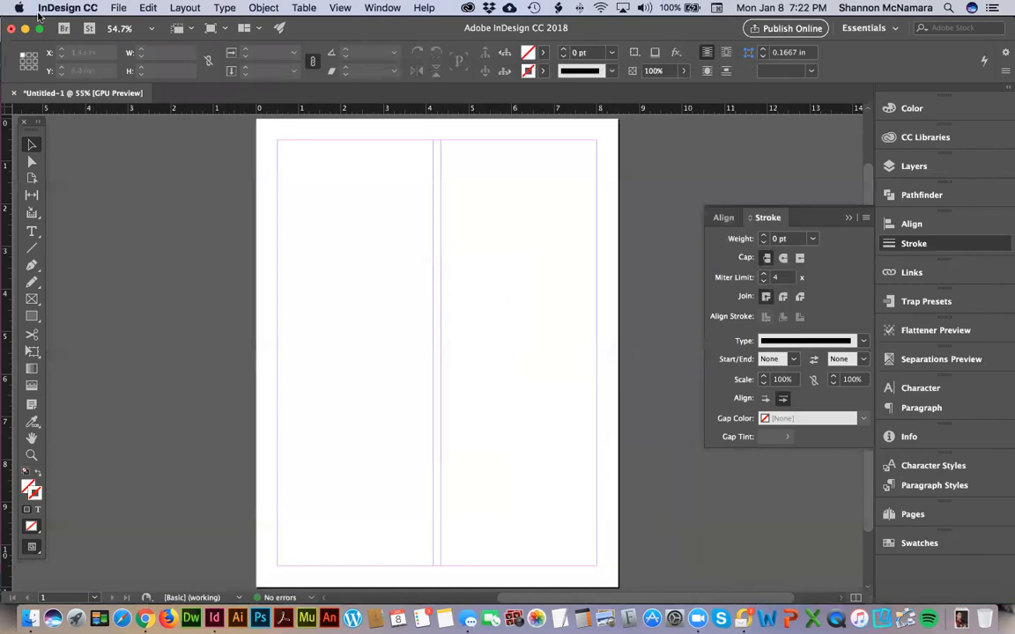
Show the document grid on the page and hide it again
right_click(334, 236)
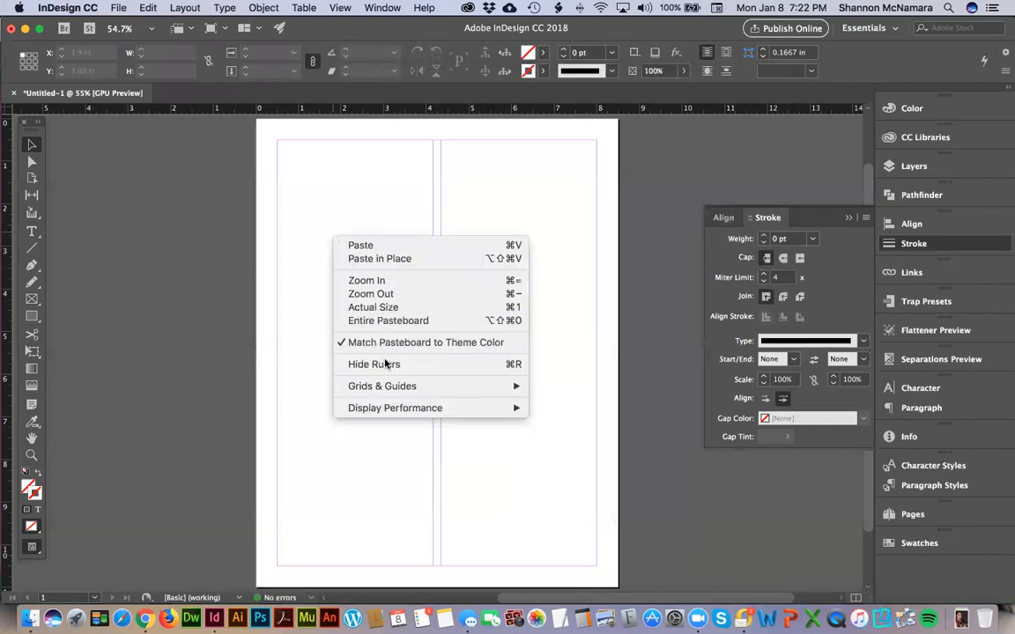
mouse_move(421, 386)
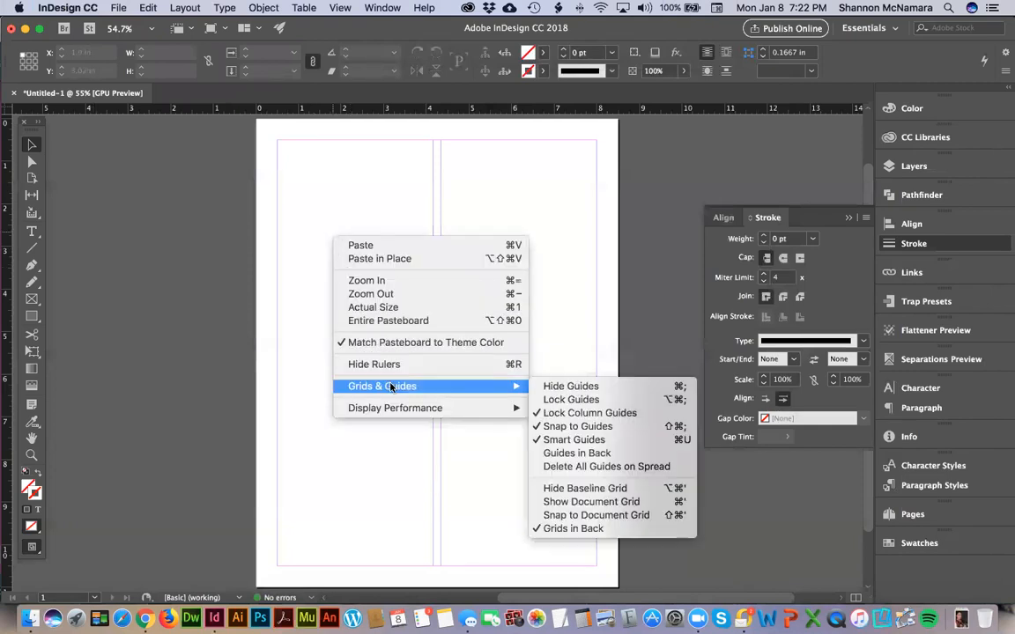
left_click(581, 502)
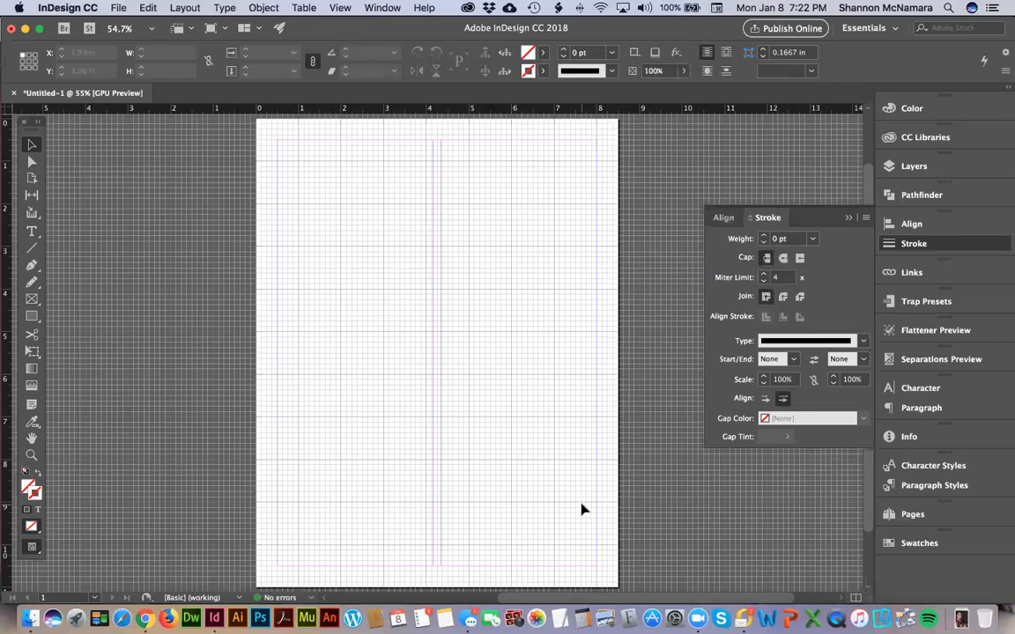
right_click(432, 333)
mouse_move(510, 483)
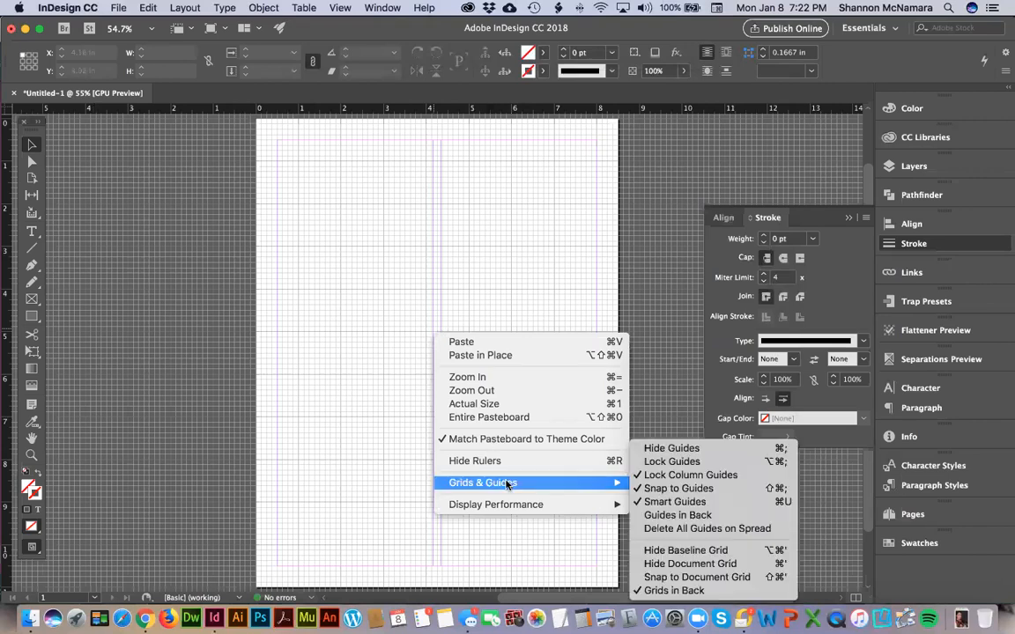
left_click(689, 568)
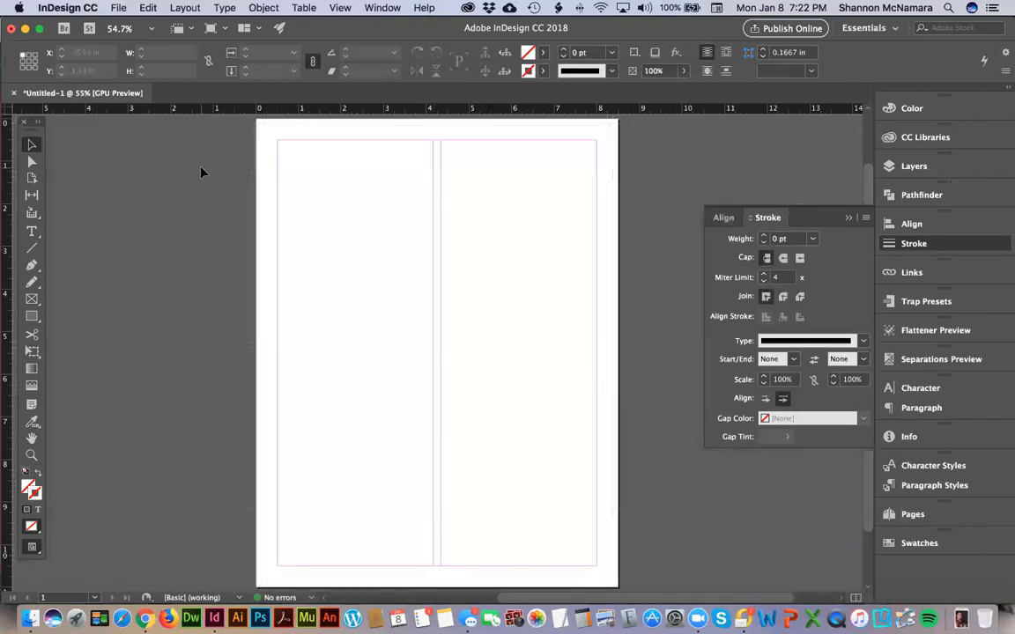
Set the baseline grid to start at 0.5 in with a 40% view threshold, turn off Grids in Back, and apply the preferences
left_click(99, 7)
mouse_move(102, 39)
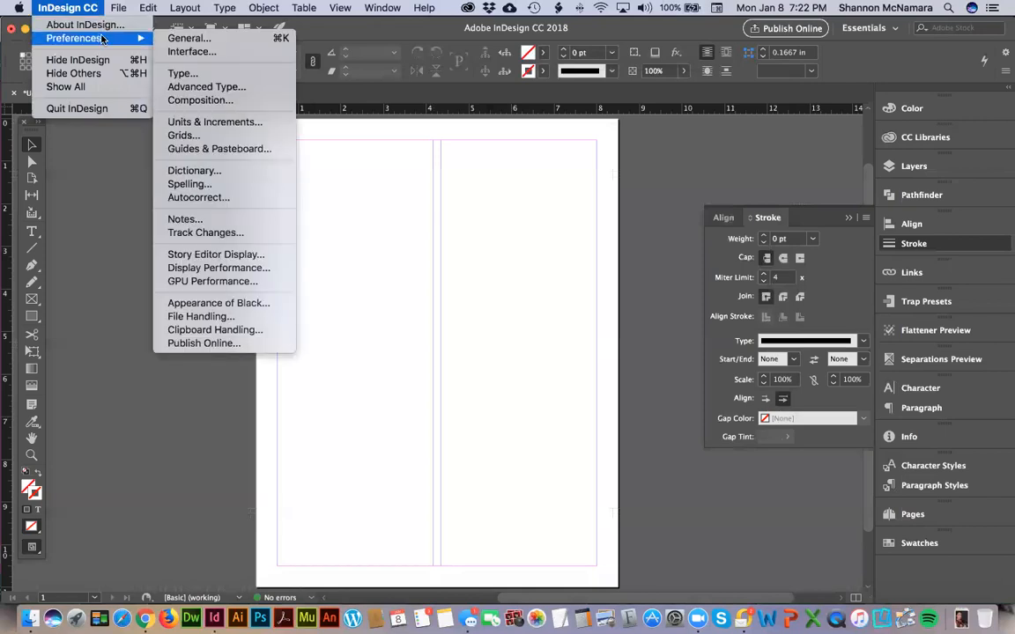
left_click(202, 121)
left_click(285, 198)
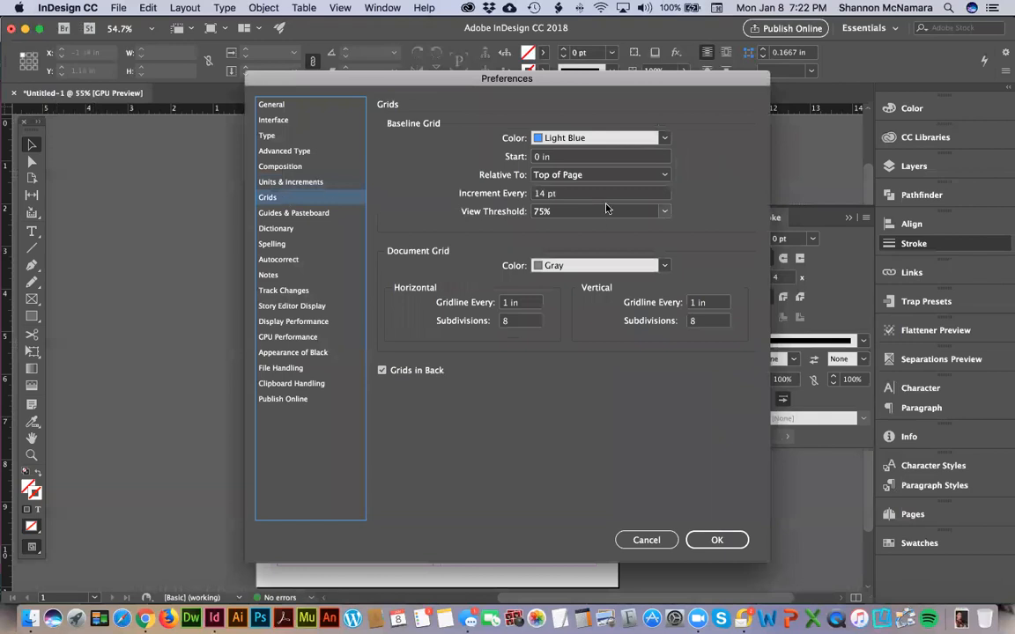
left_click(511, 210)
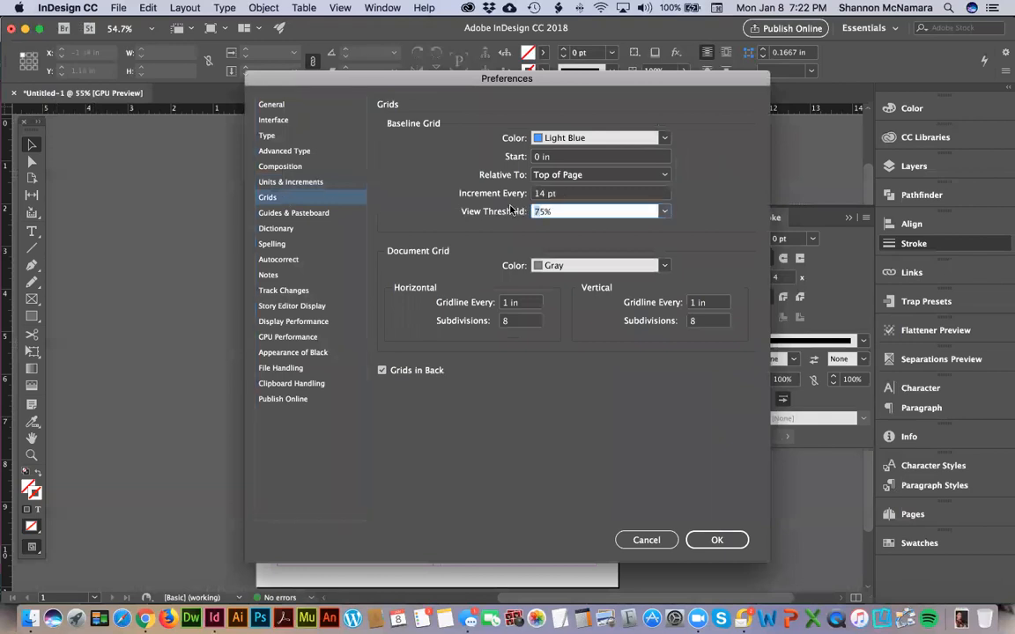
type("50")
left_click_drag(541, 214, 525, 212)
type("40")
left_click_drag(561, 159, 492, 148)
type(".5")
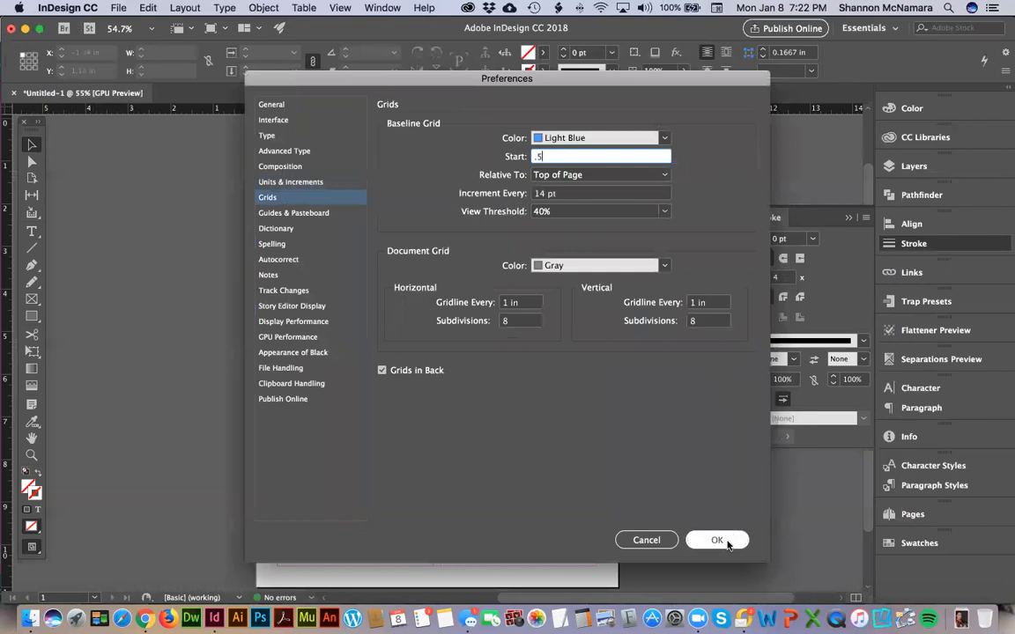
left_click(382, 370)
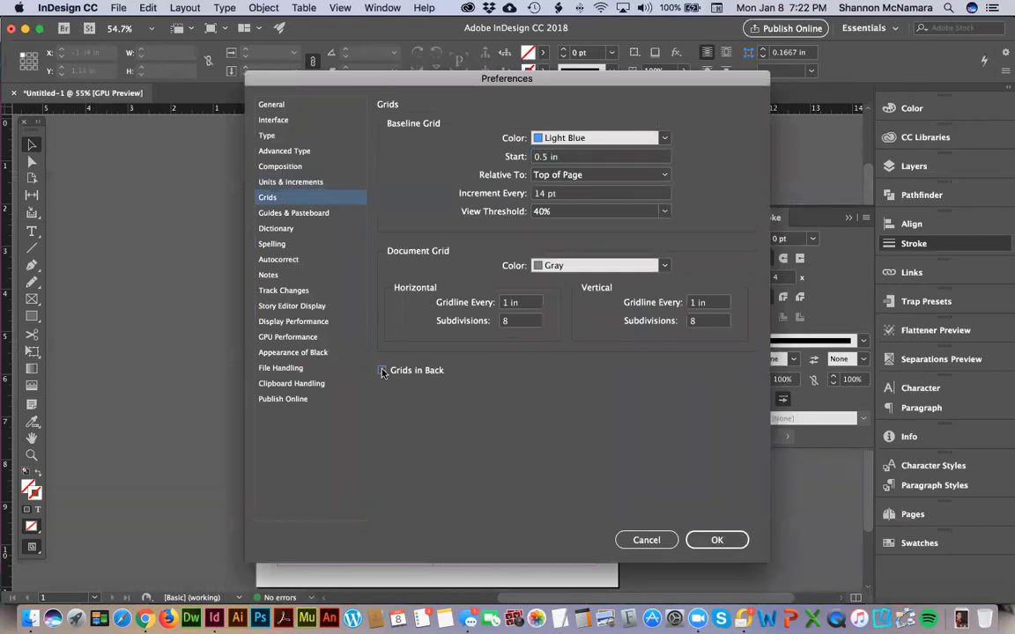
left_click(716, 540)
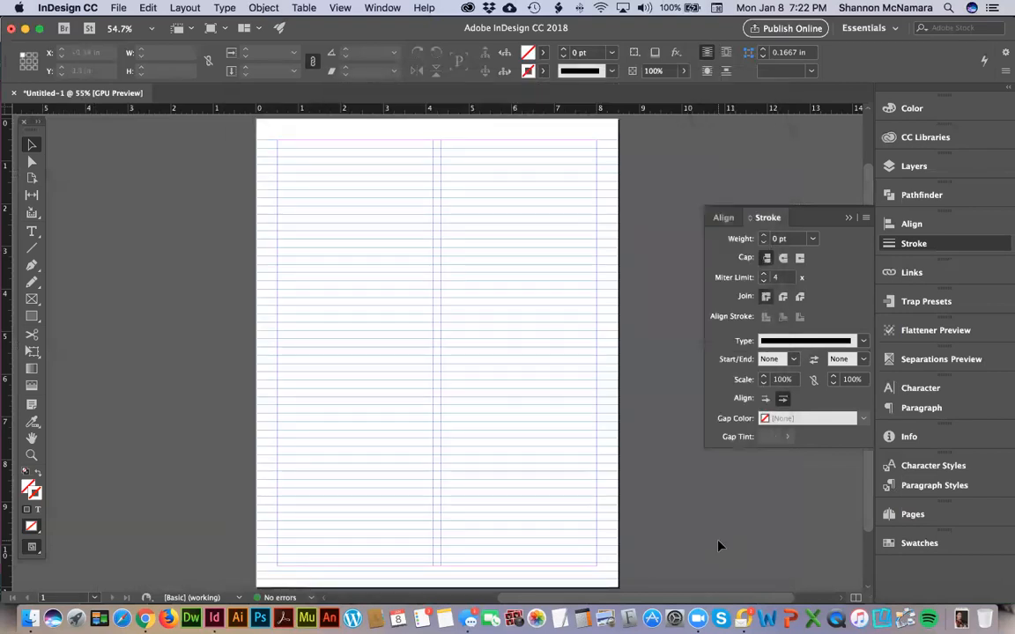
Set the baseline grid start to 0 in and its view threshold to 50%, and apply the preferences
left_click(67, 7)
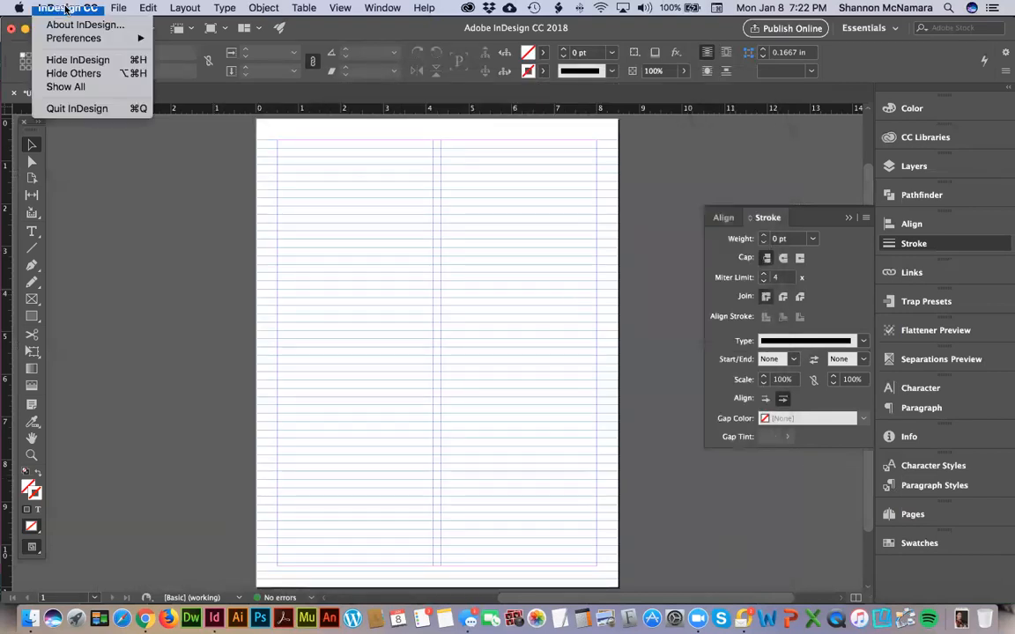
mouse_move(148, 41)
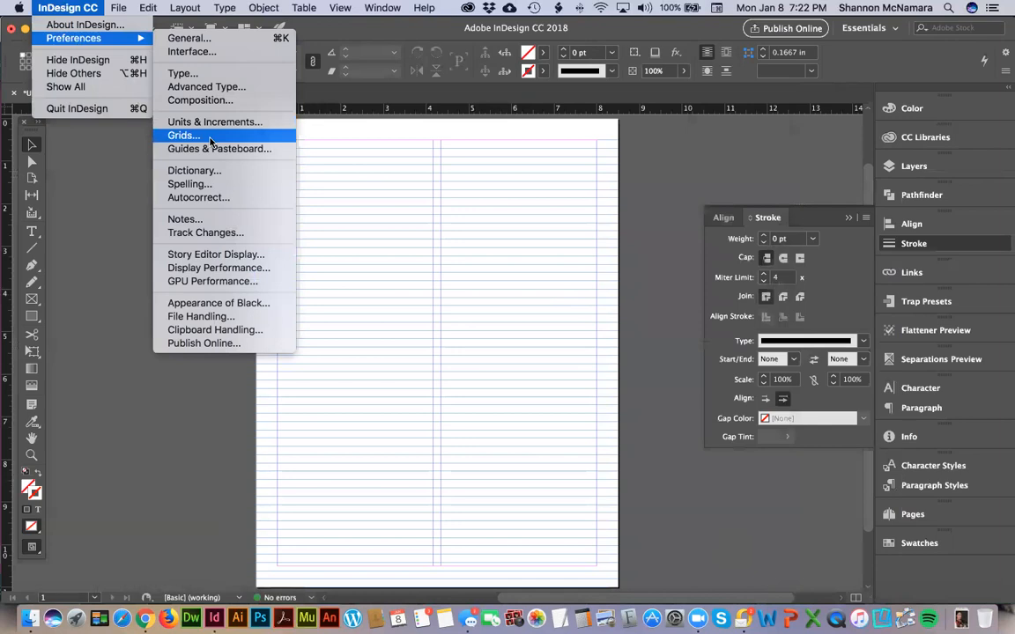
left_click(260, 136)
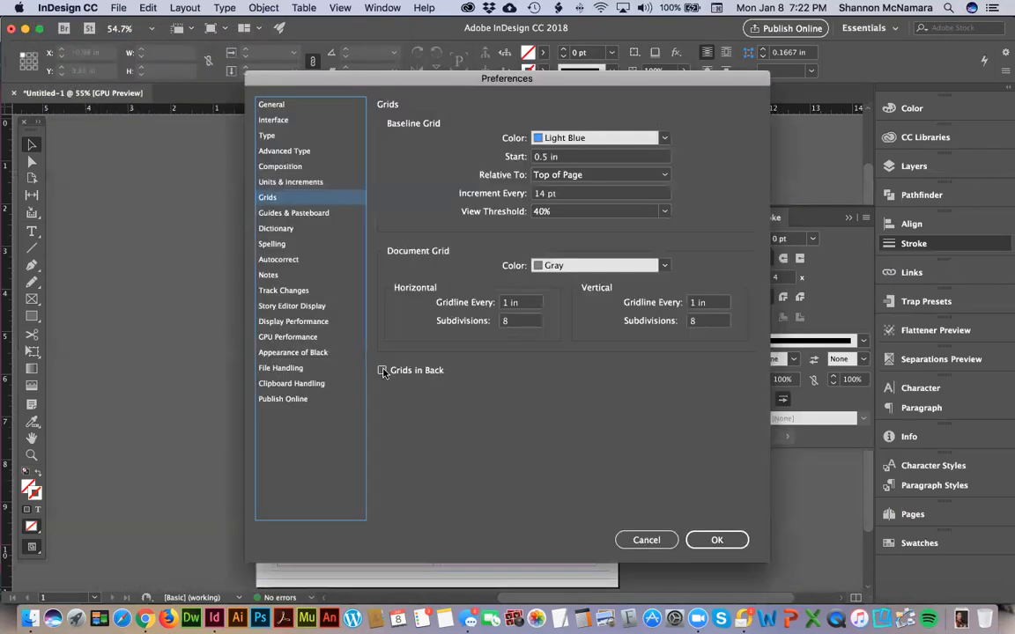
double_click(539, 156)
type("0")
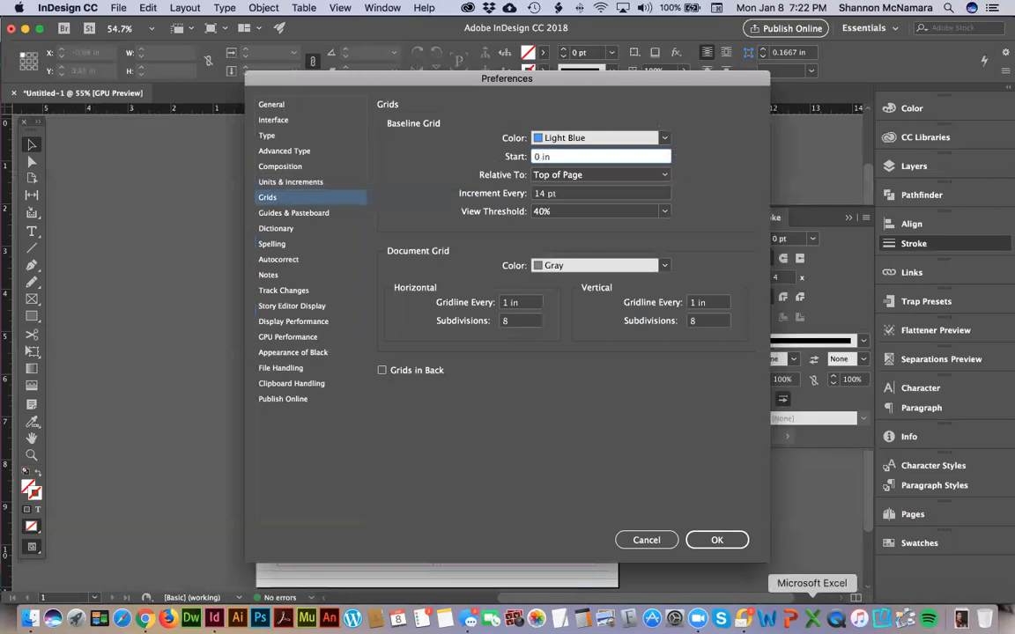
left_click_drag(541, 211, 517, 212)
type("5")
left_click(717, 539)
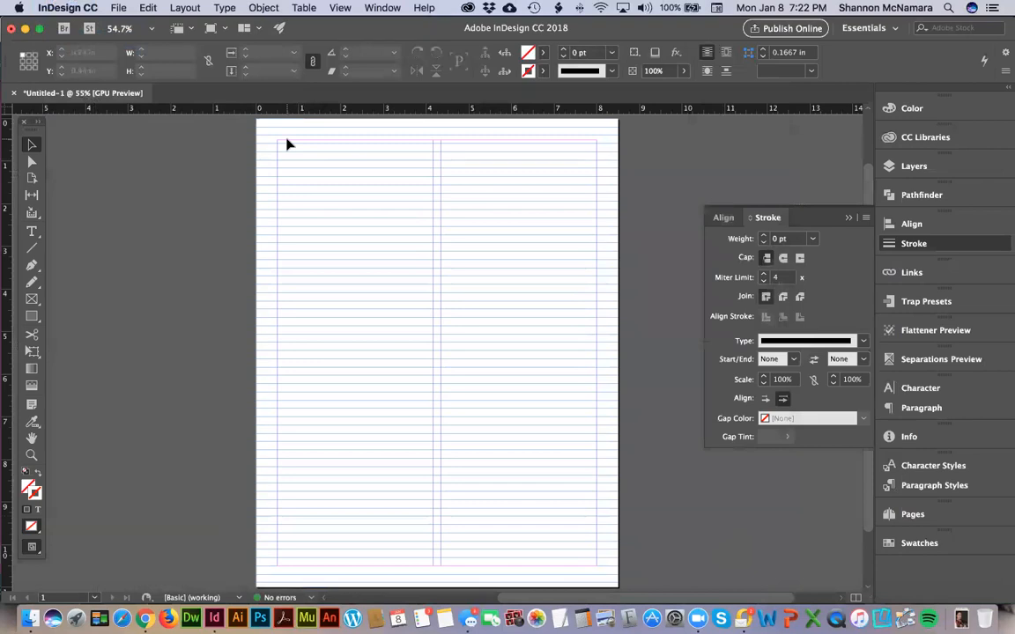
Review the typesetting specifications in Chrome, and open The Art of Typesetting.docx in Word from the Assessment folder in Finder
key("super+Tab")
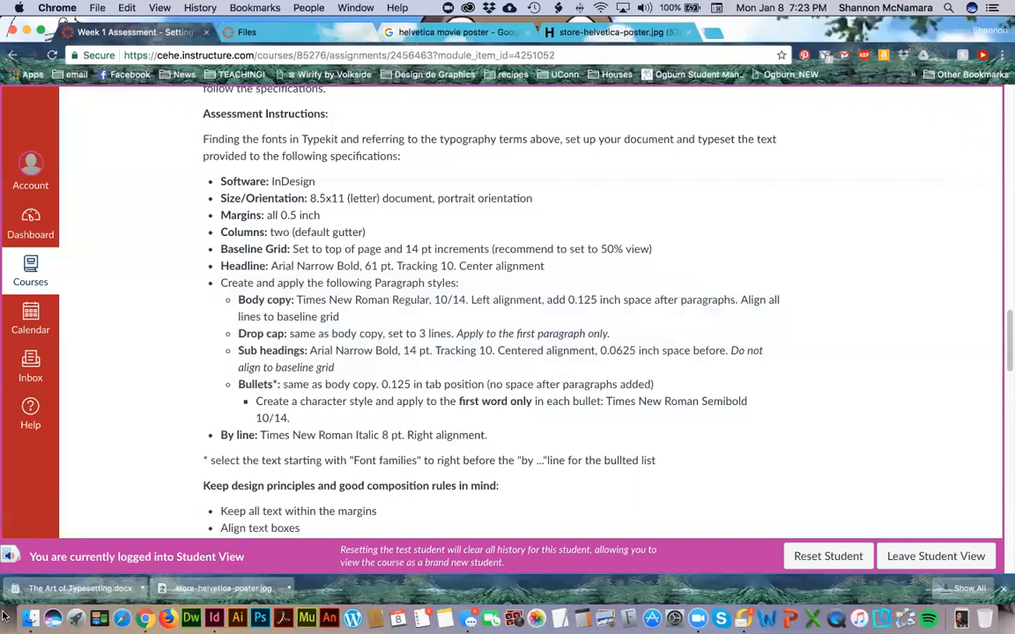
left_click(99, 591)
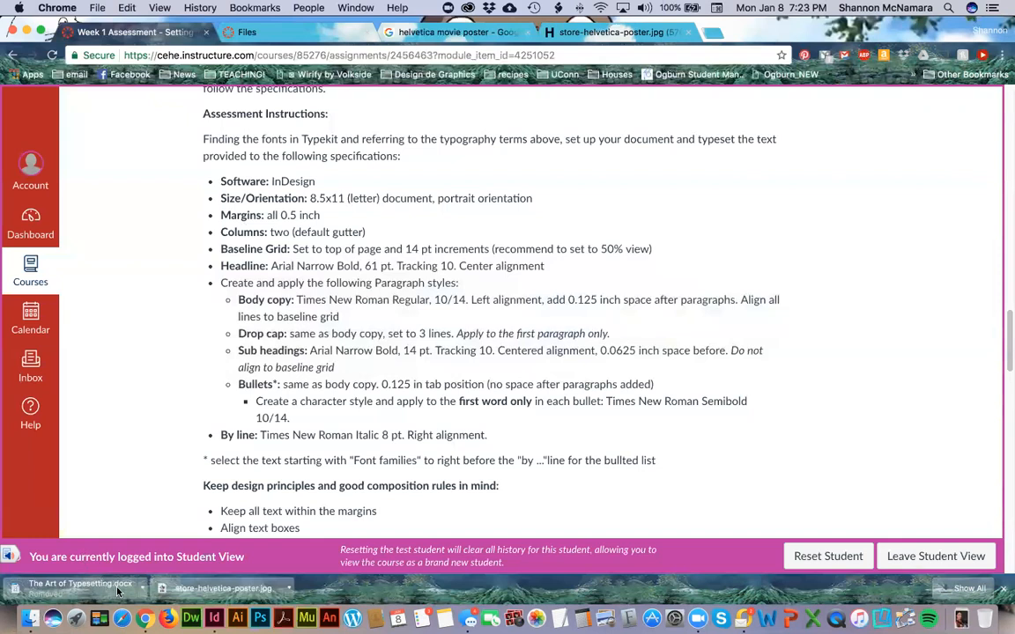
left_click(30, 619)
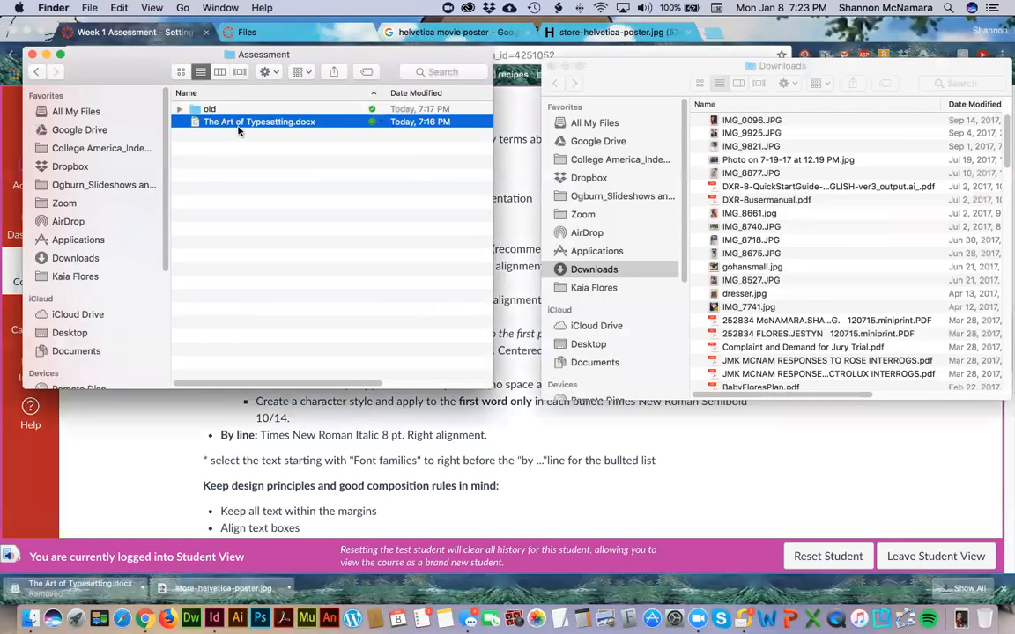
double_click(238, 123)
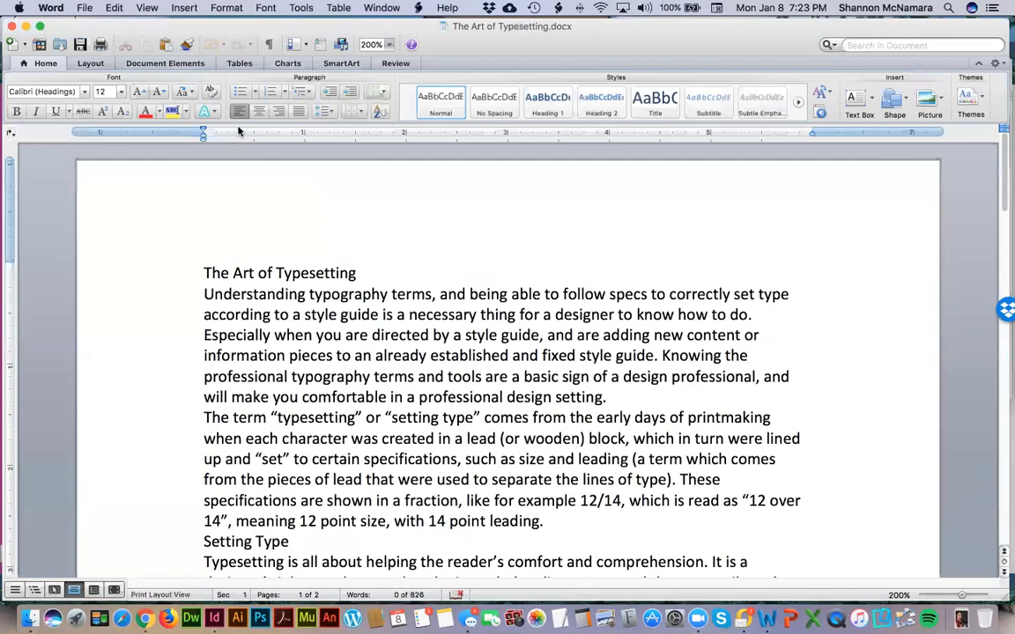
Copy the title line "The Art of Typesetting" in Word, and check the headline specification in Chrome
triple_click(367, 273)
key("super+c")
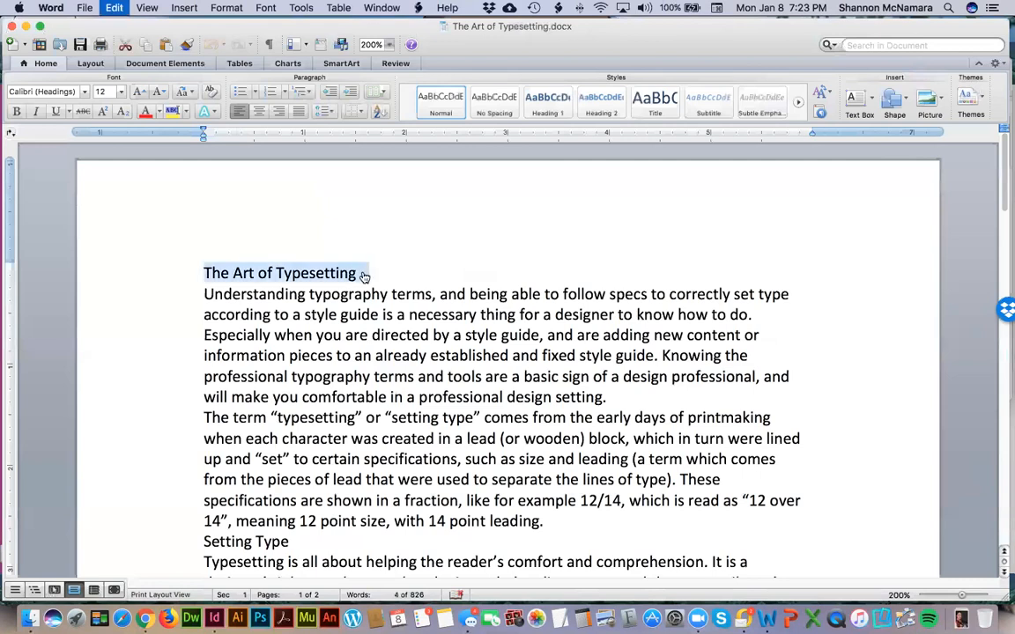
key("super+Tab")
key("super+Tab")
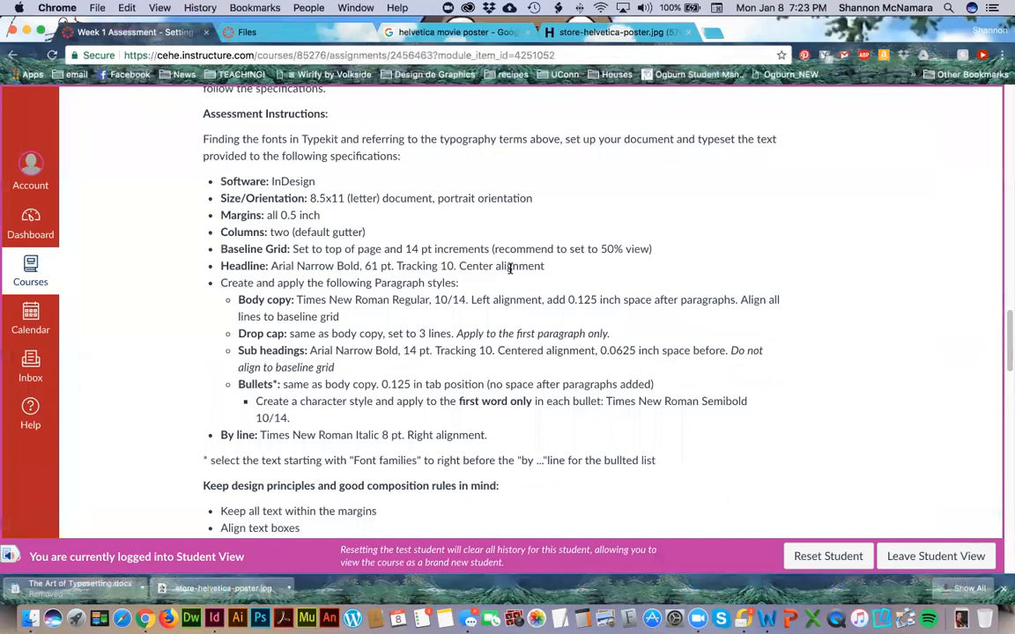
Switch to InDesign and set the baseline grid to start at 0.5 in from the top of the page in the Grids preferences
key("super+Tab")
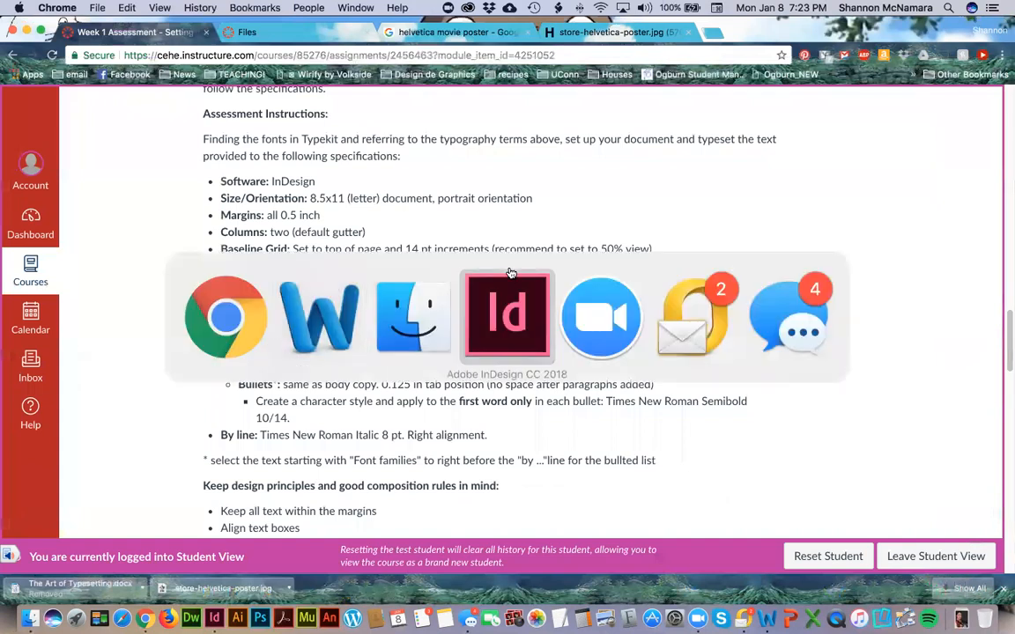
left_click(509, 290)
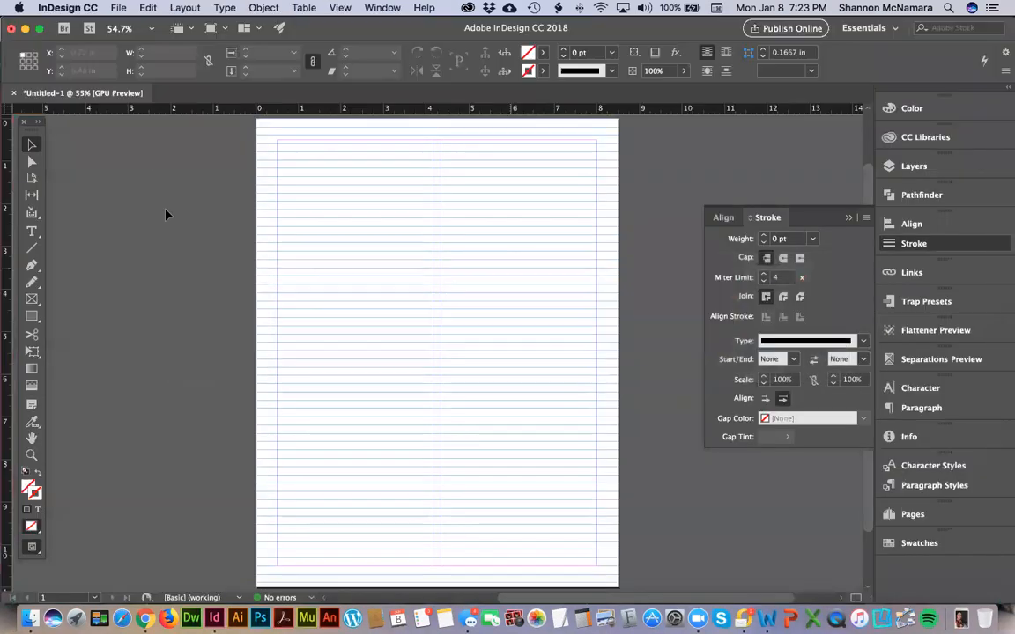
left_click(32, 232)
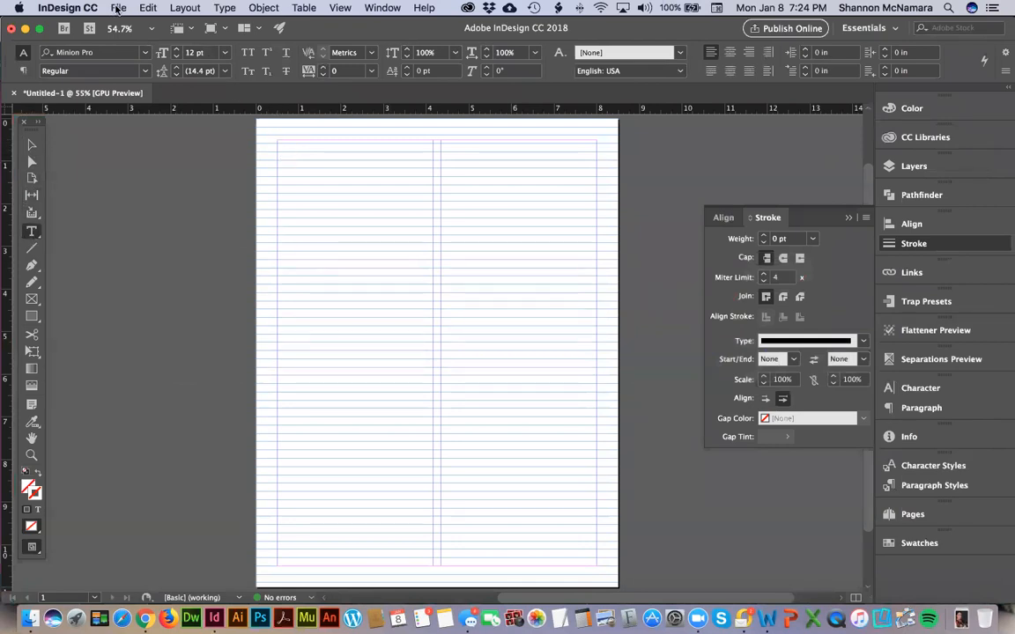
left_click(78, 7)
mouse_move(79, 38)
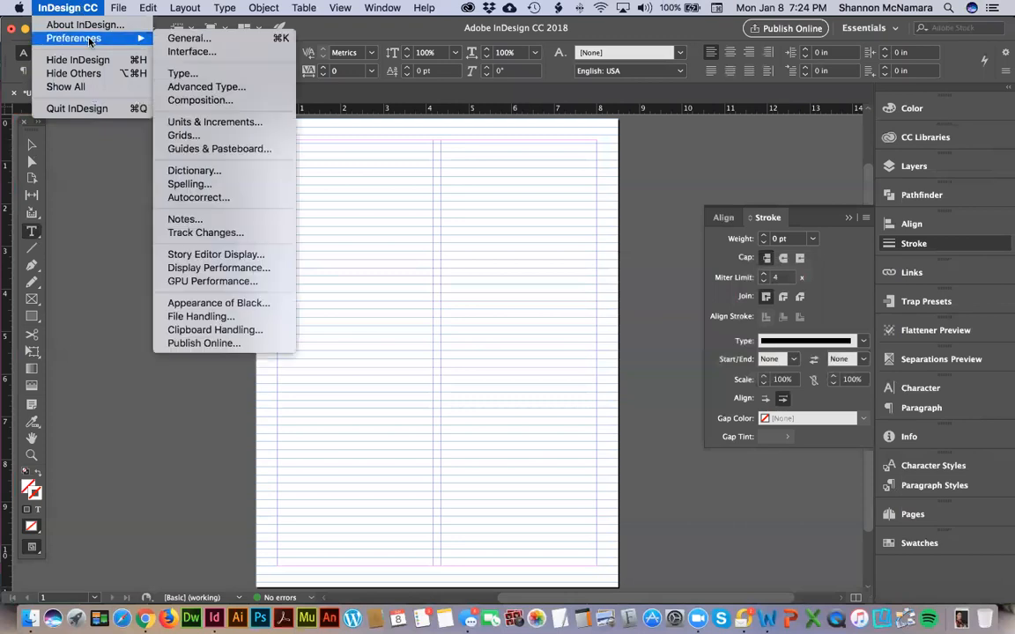
left_click(197, 135)
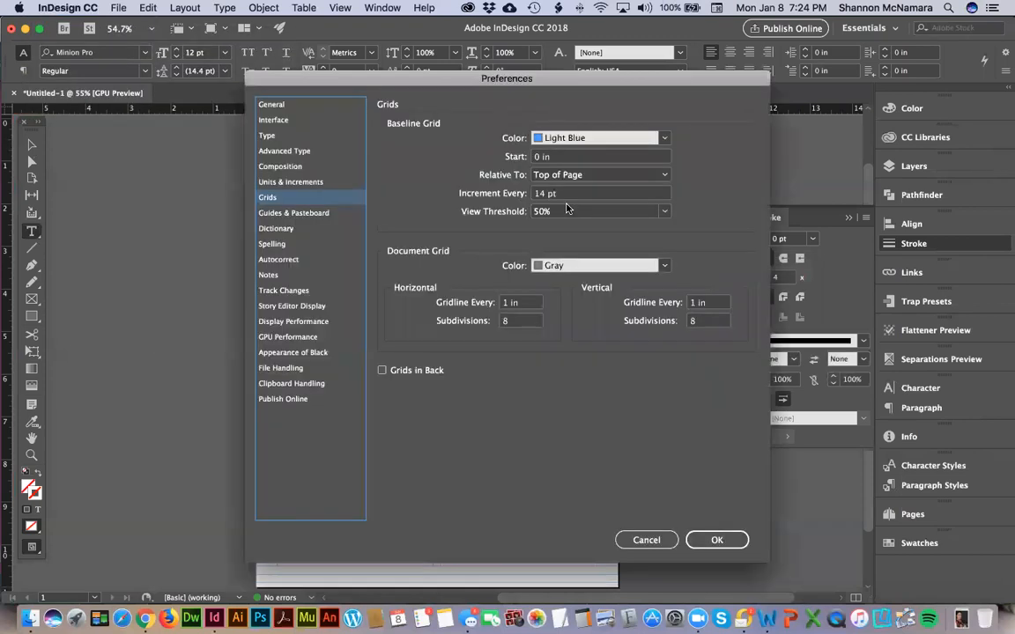
key("BackSpace")
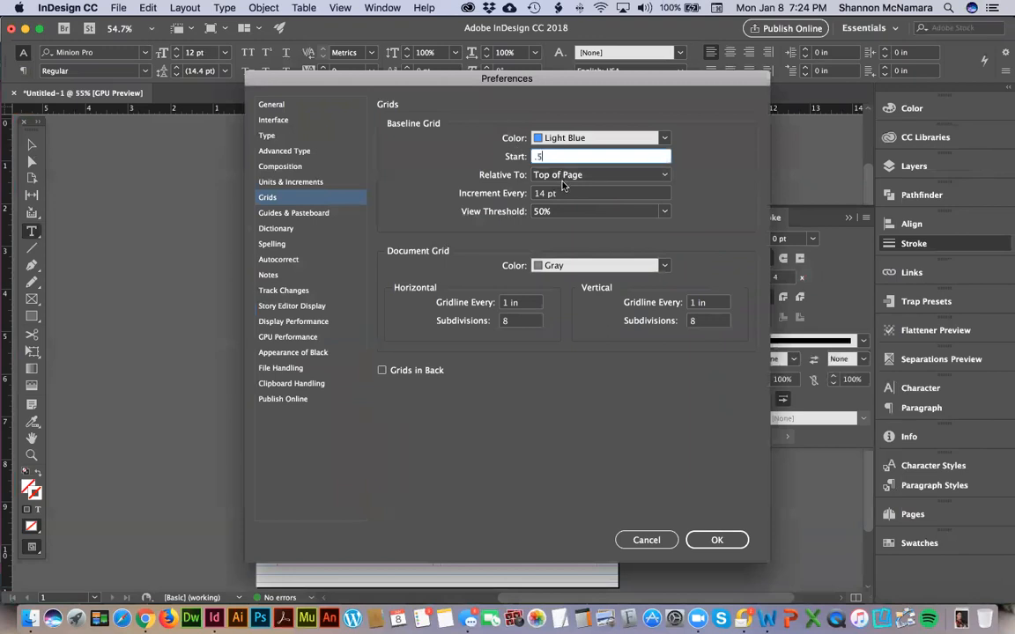
left_click(717, 550)
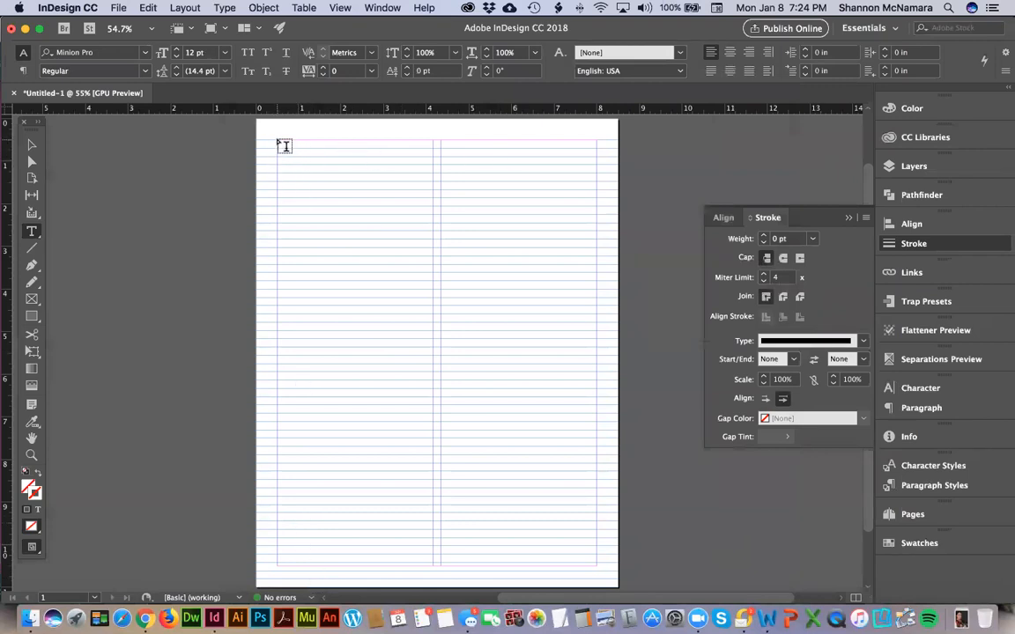
Draw a headline text frame about 0.97 in high across both columns from the top margin, and float the Character settings beside the page
left_click_drag(278, 140, 598, 178)
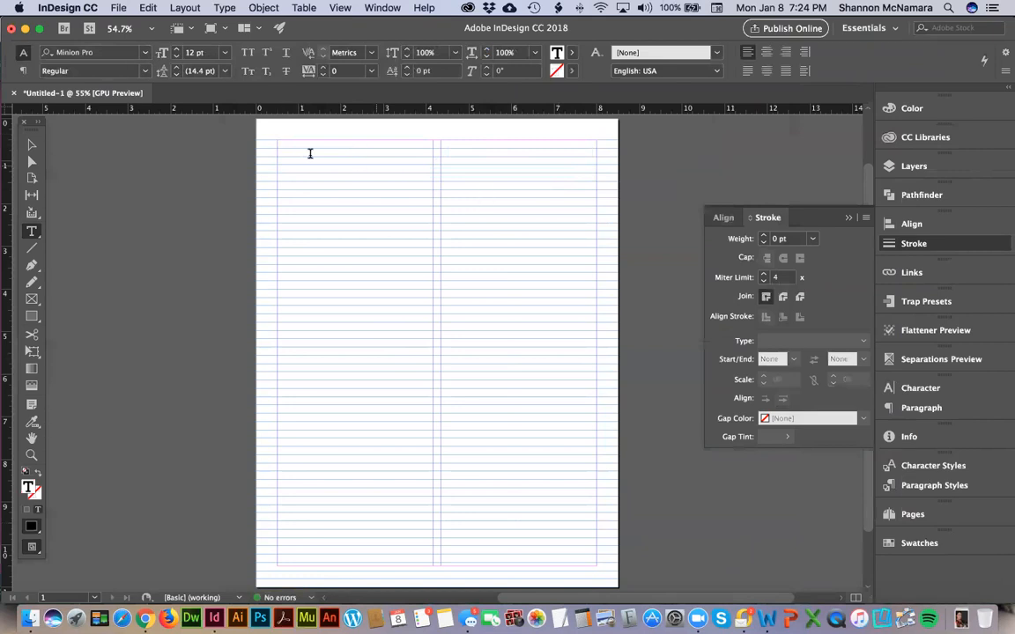
left_click(119, 52)
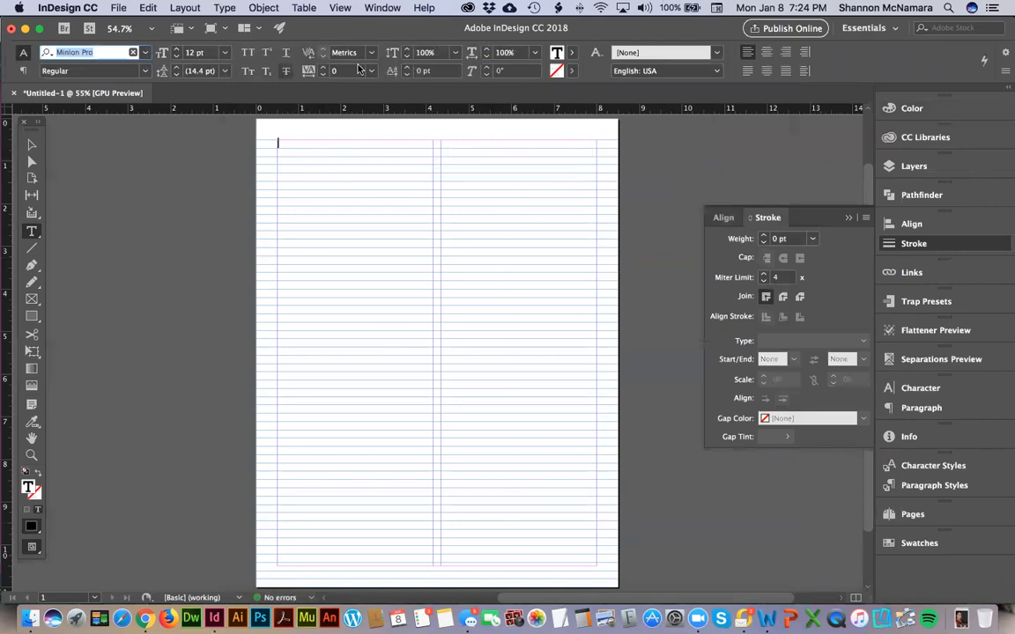
left_click(391, 9)
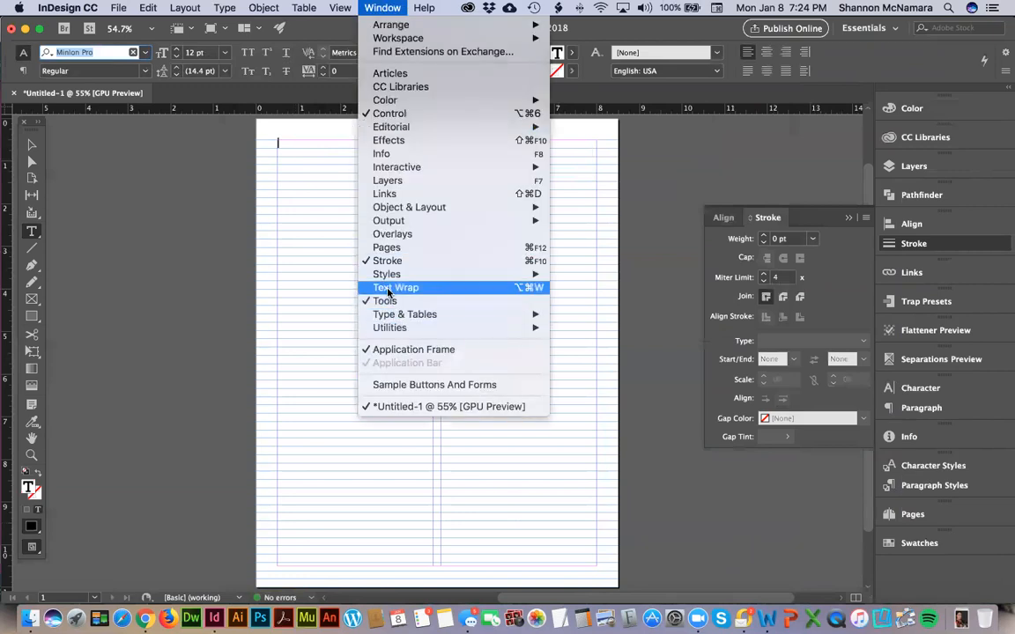
mouse_move(476, 314)
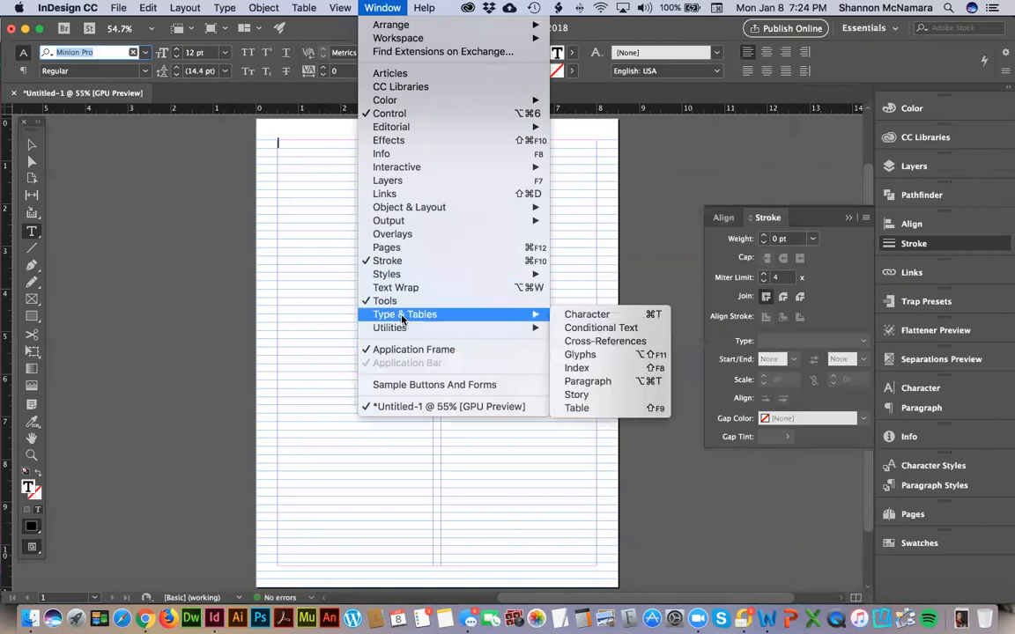
left_click(585, 314)
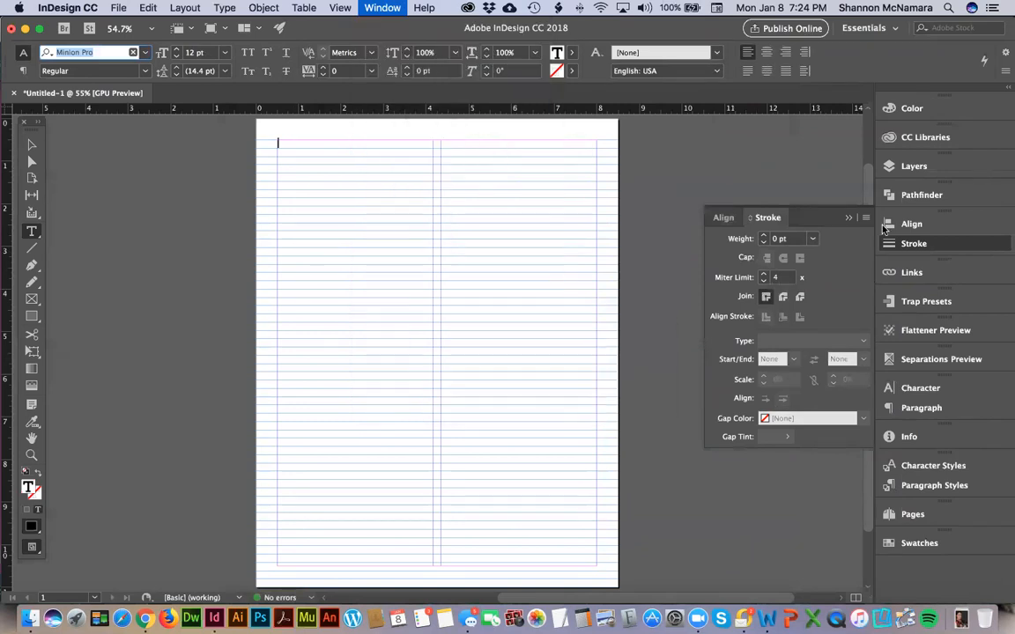
left_click_drag(732, 381, 718, 139)
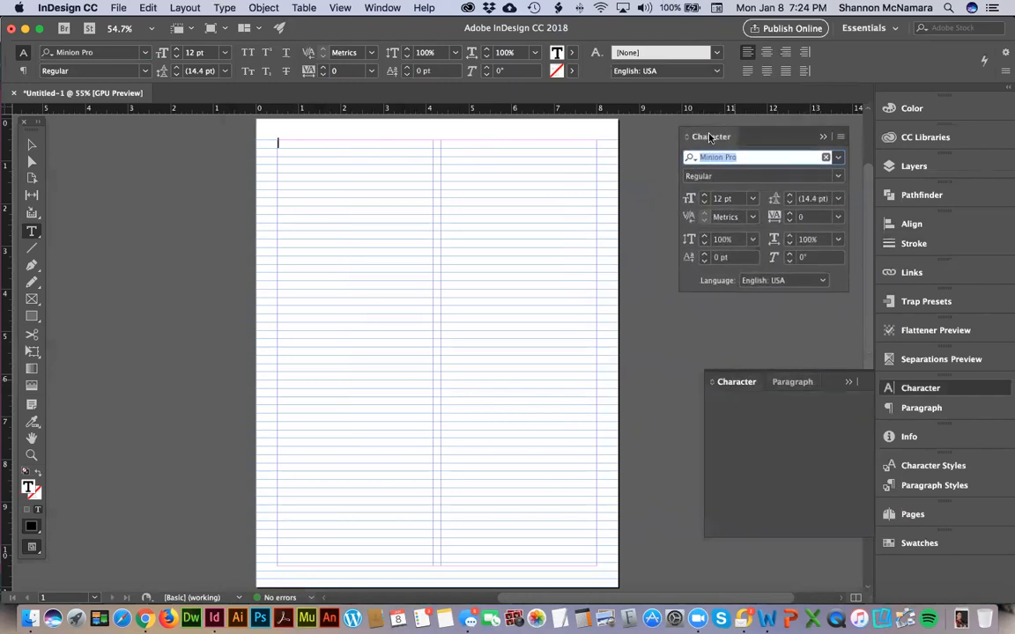
Set the headline frame's font to Arial Narrow Bold, checking the headline specification in Chrome
left_click(763, 160)
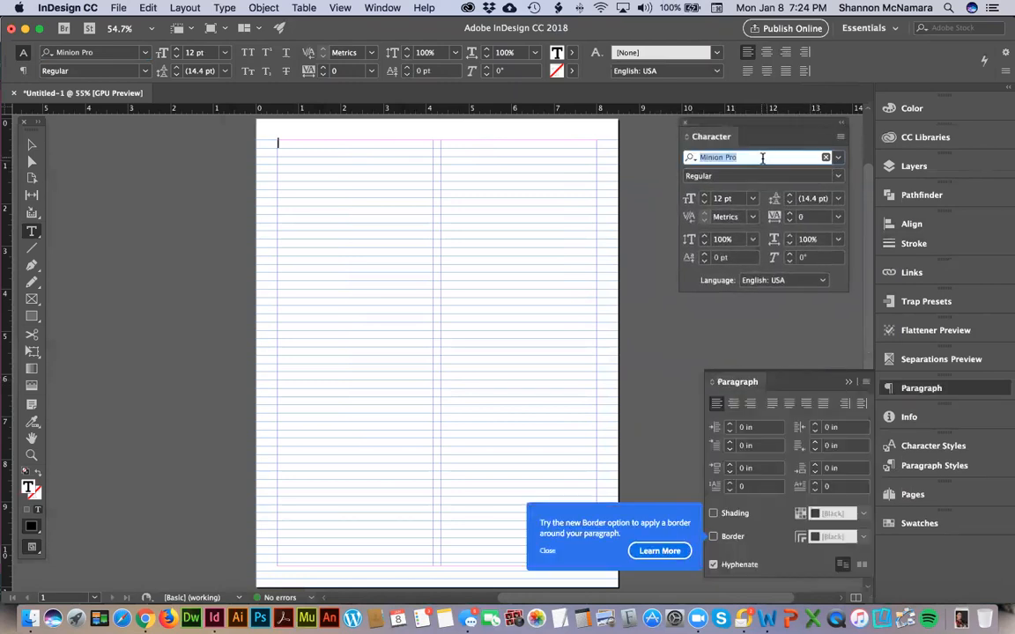
type("Arial")
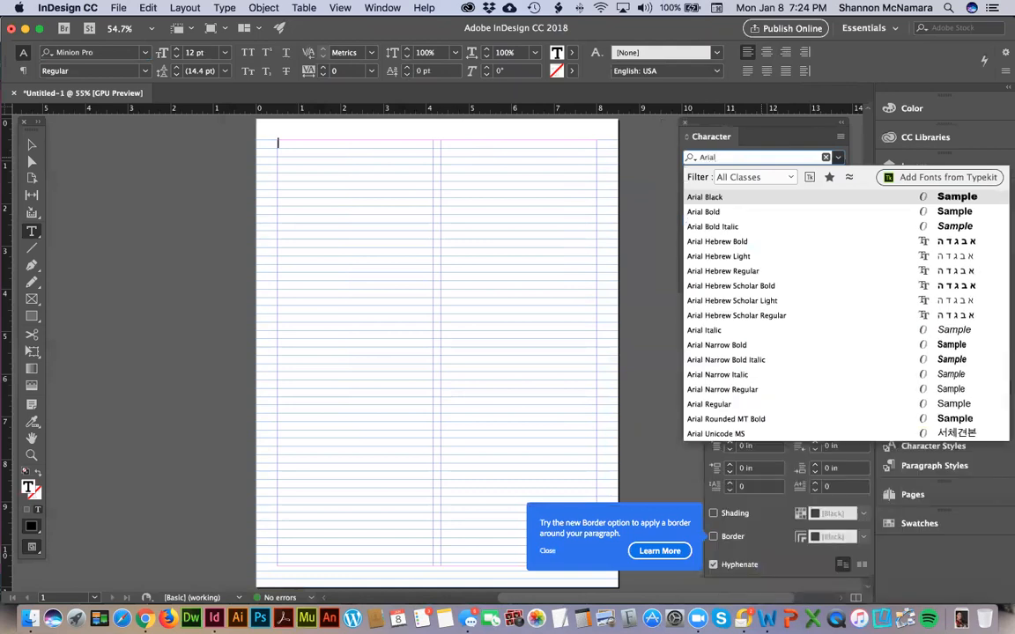
key("super+Tab")
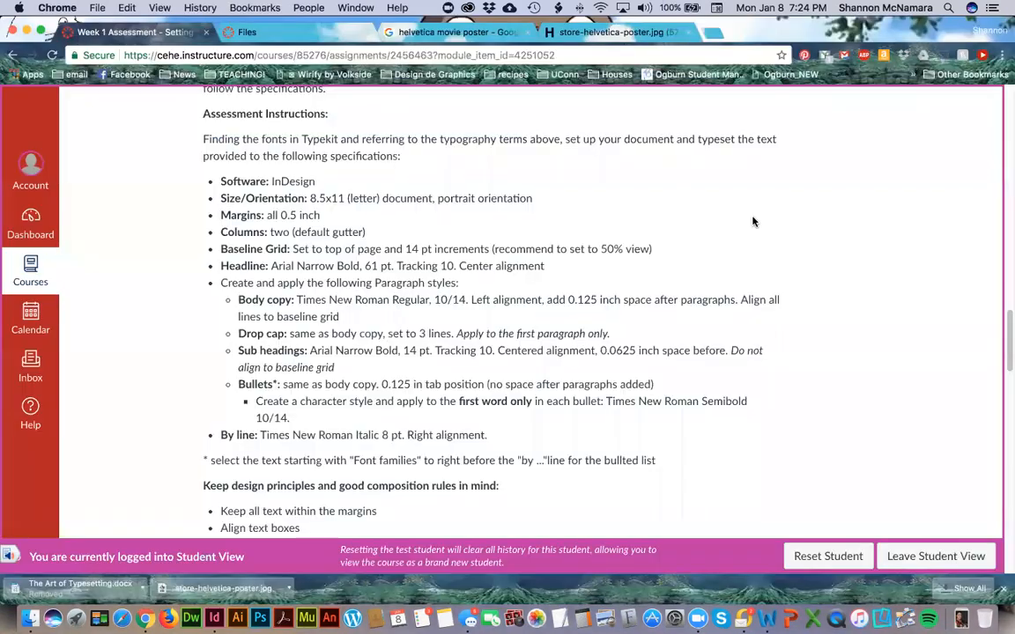
key("super+Tab")
left_click(743, 156)
type("arial")
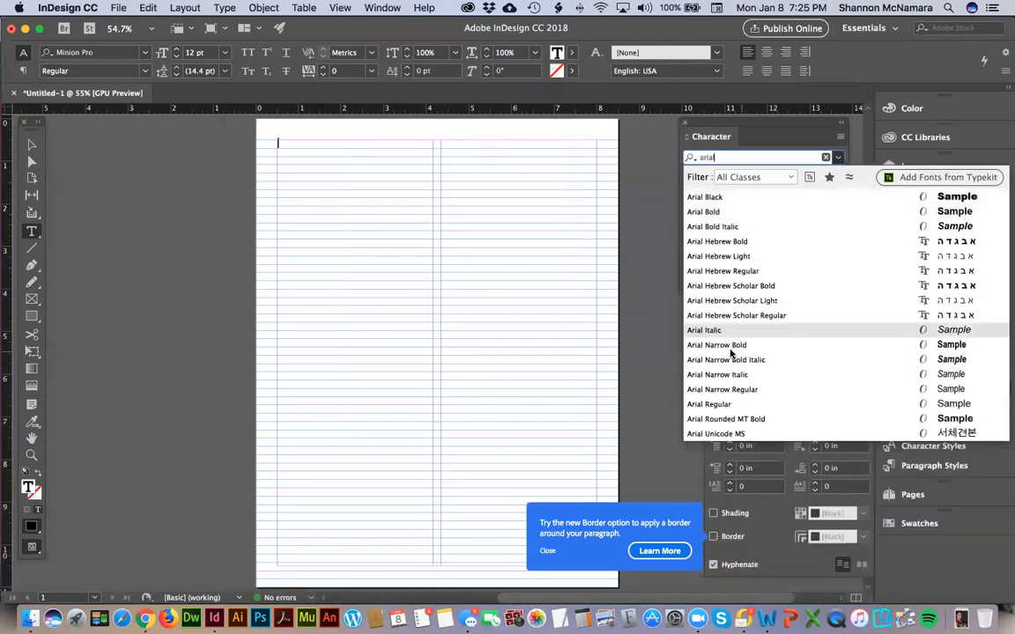
left_click(724, 346)
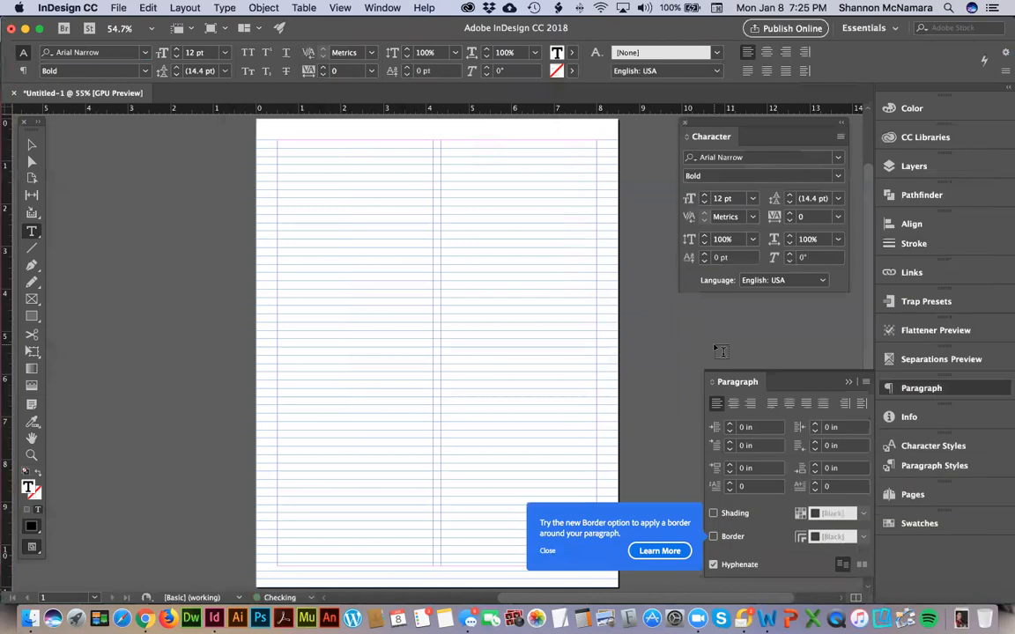
Set the headline's font size to 61 pt and its tracking to 10, as given in the Chrome specification
left_click(732, 199)
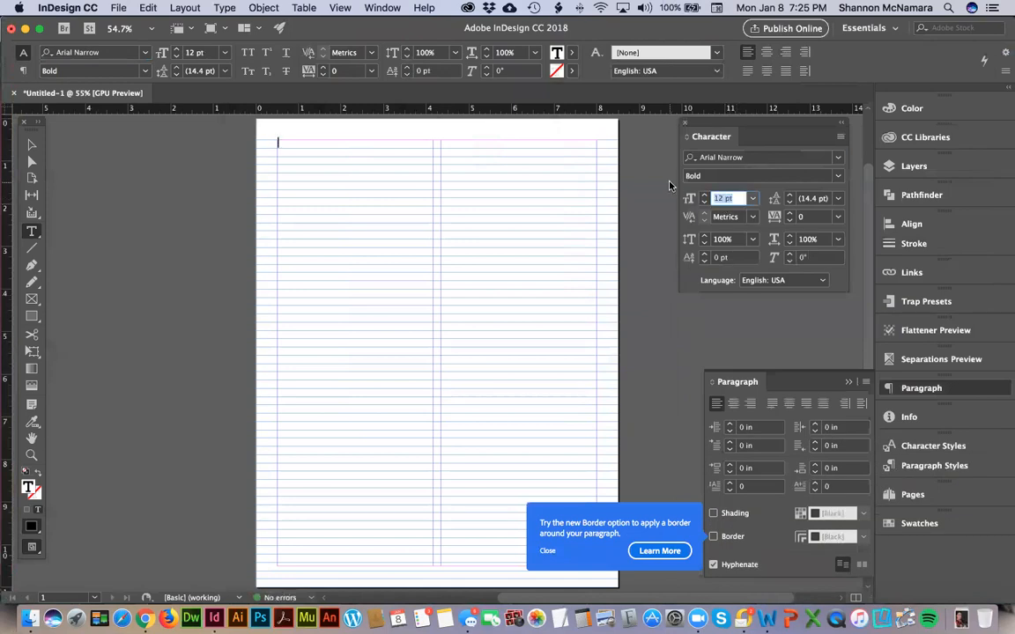
type("61")
key("Tab")
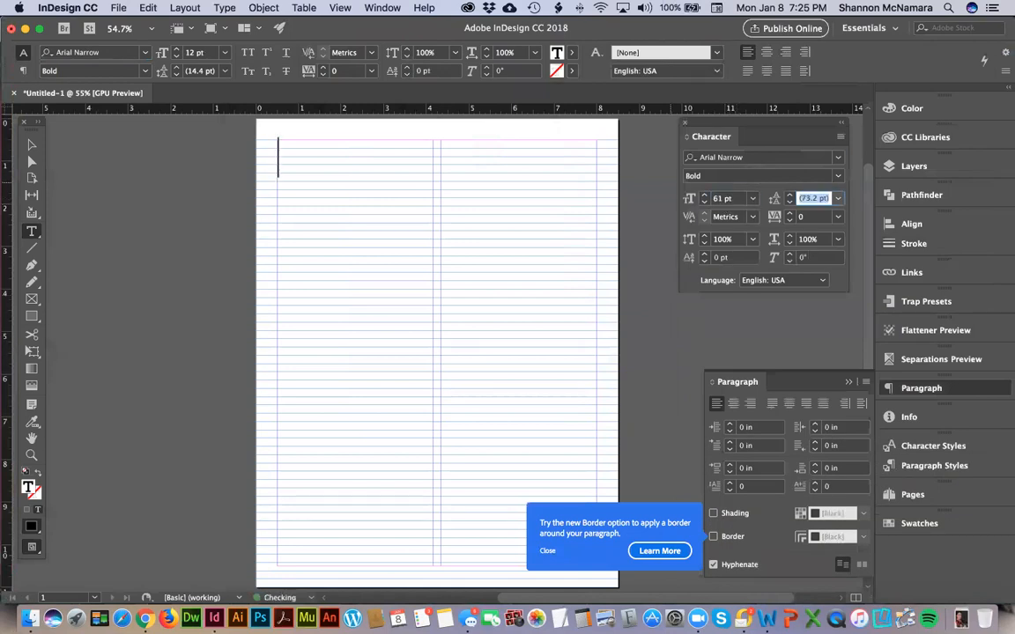
key("super+Tab")
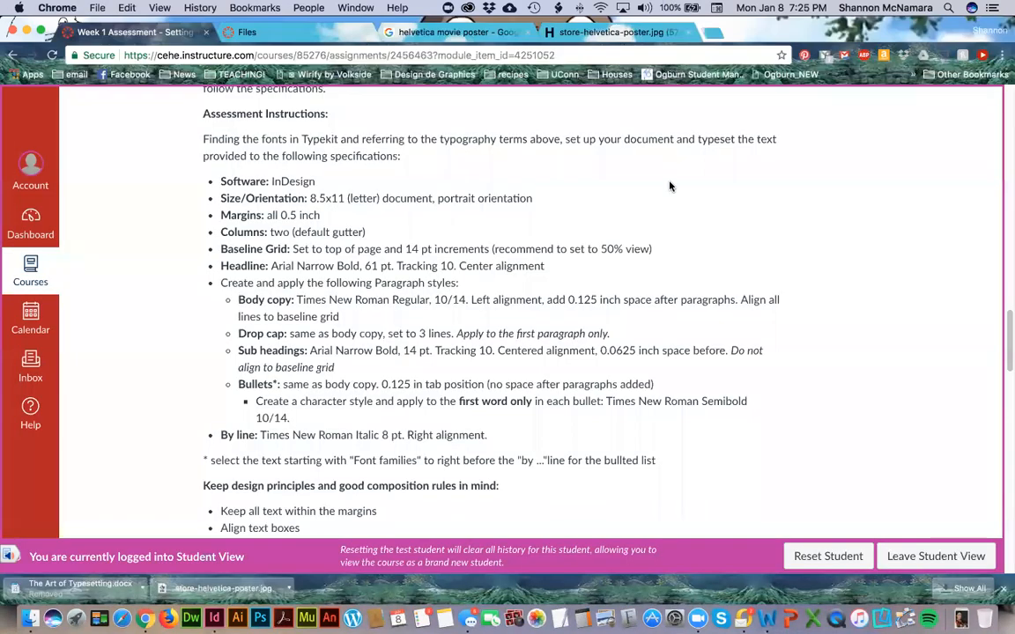
key("super+Tab")
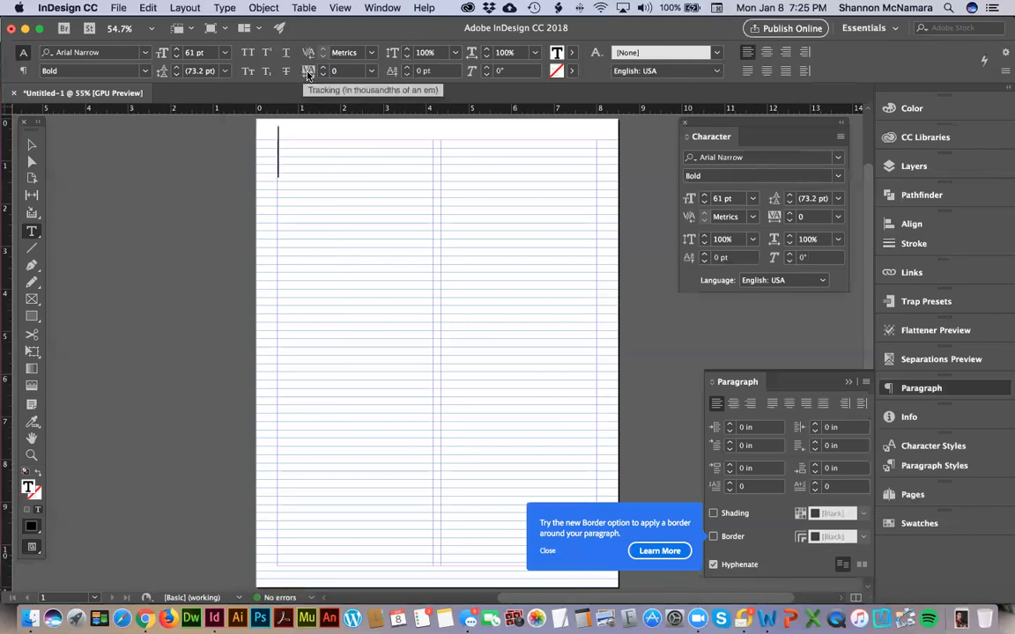
left_click(340, 72)
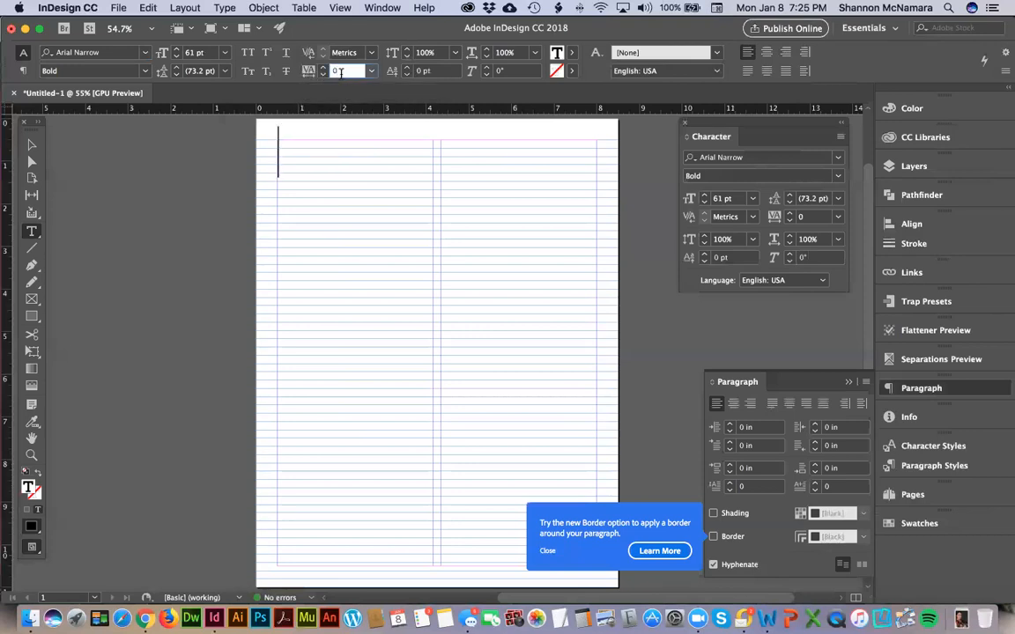
type("10")
key("Return")
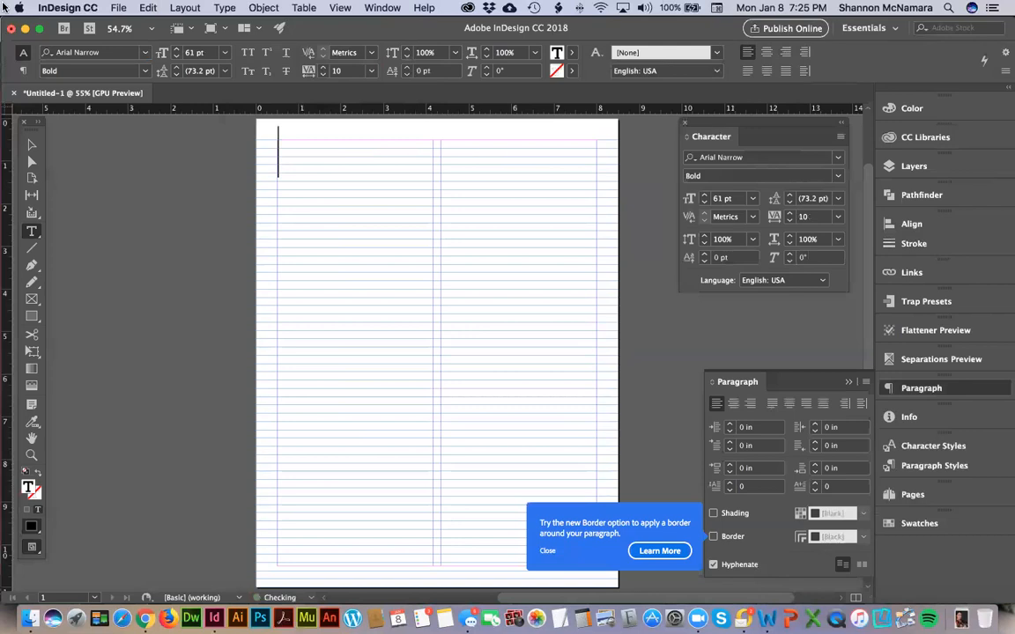
Paste "The Art of Typesetting" into the headline frame and widen the frame to 8 in, up to the page's right edge
left_click(286, 157)
key("super+v")
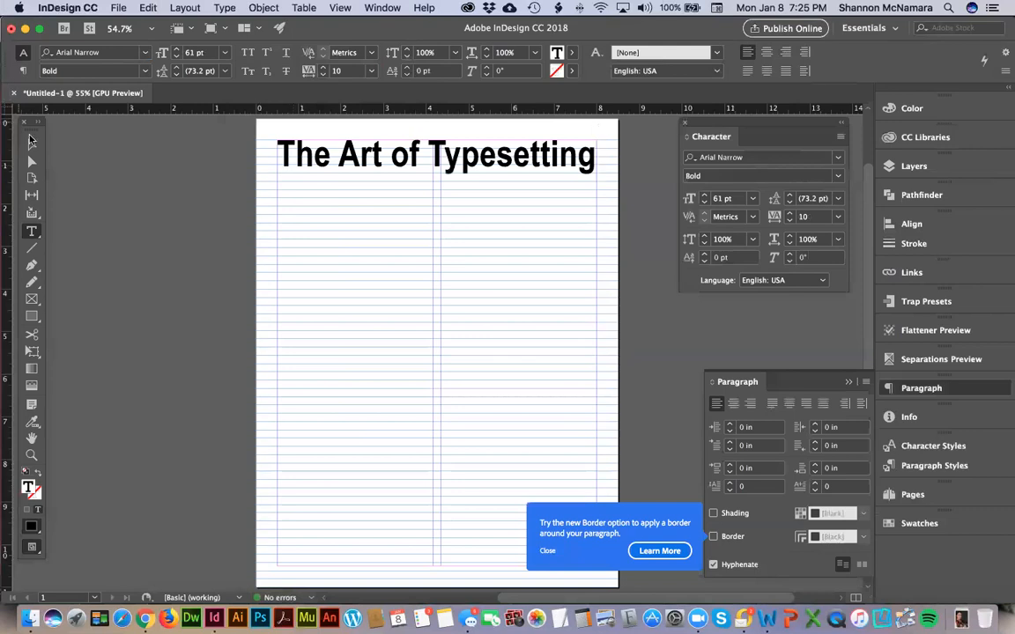
left_click(29, 139)
left_click_drag(596, 161, 619, 163)
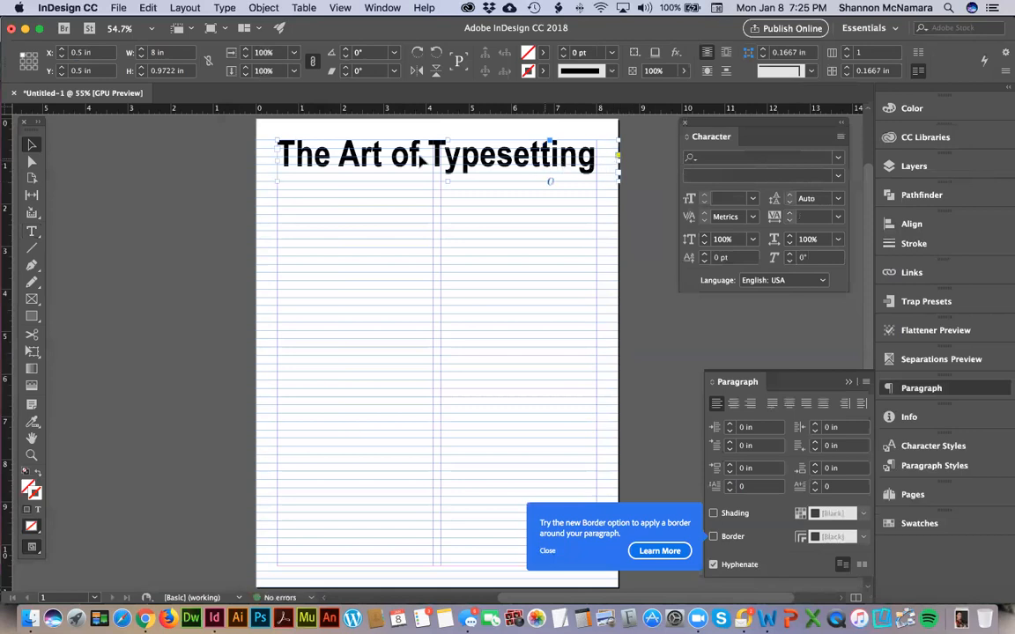
left_click(632, 190)
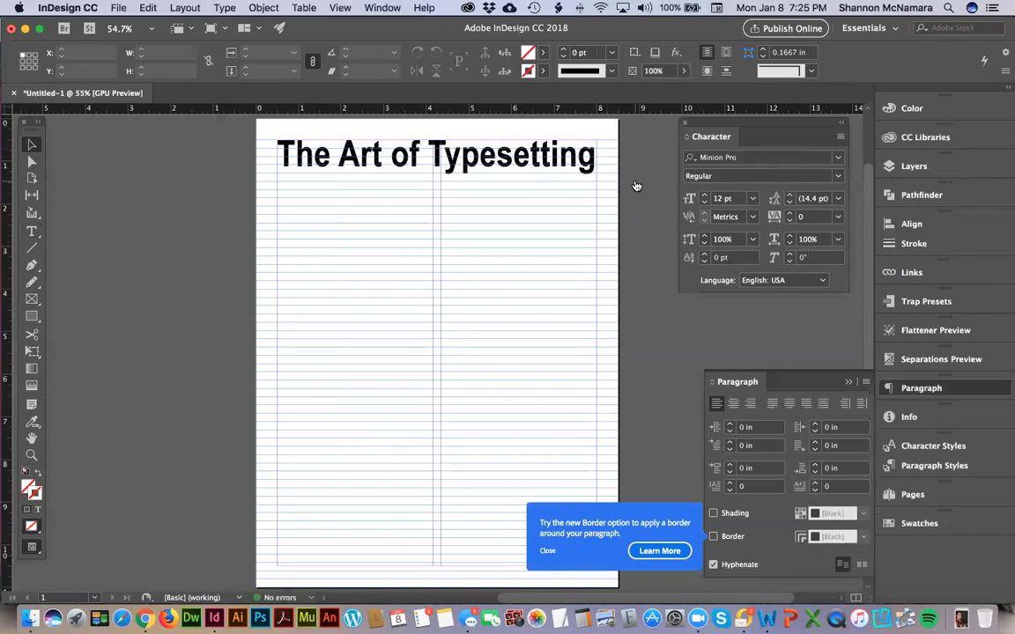
Check the paragraph style specifications in Chrome, and copy the article text of The Art of Typesetting.docx in Word
key("super+Tab")
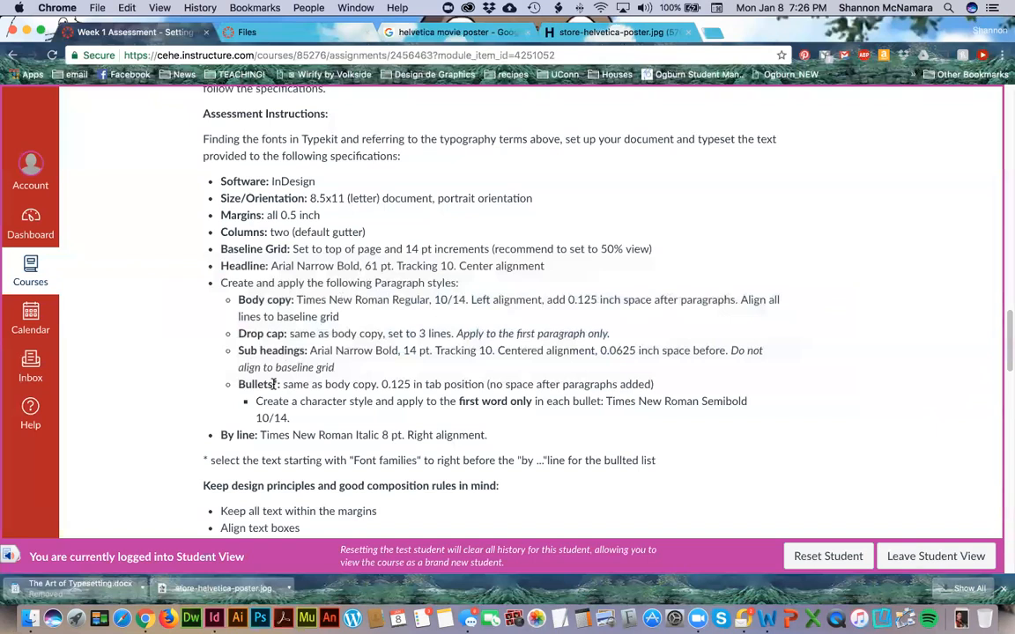
key("super+Tab")
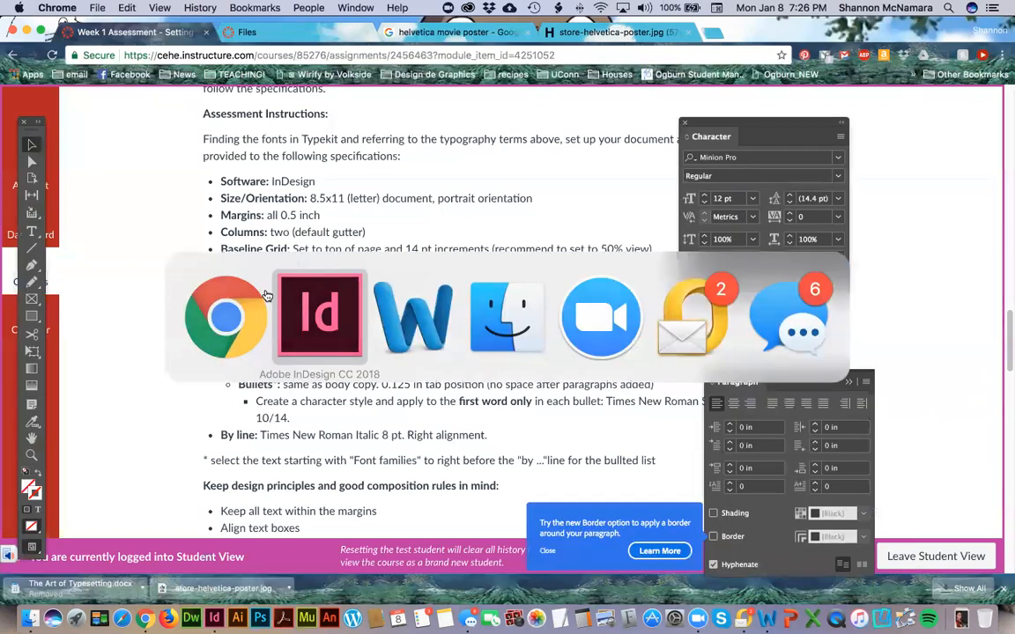
key("super+Tab")
key("super+Tab")
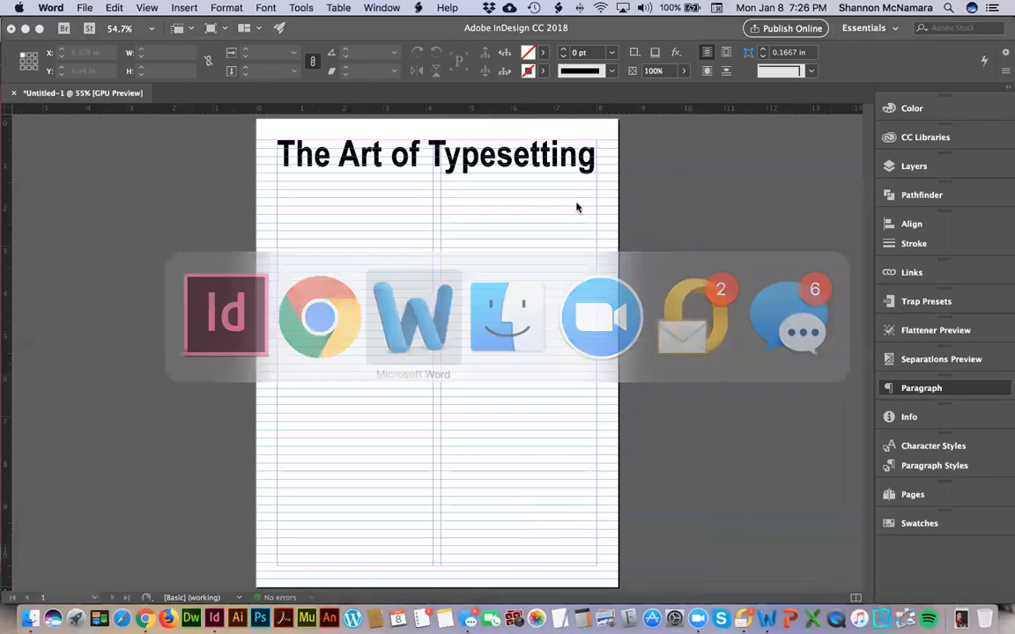
left_click(206, 302)
scroll(384, 426, "down", 15)
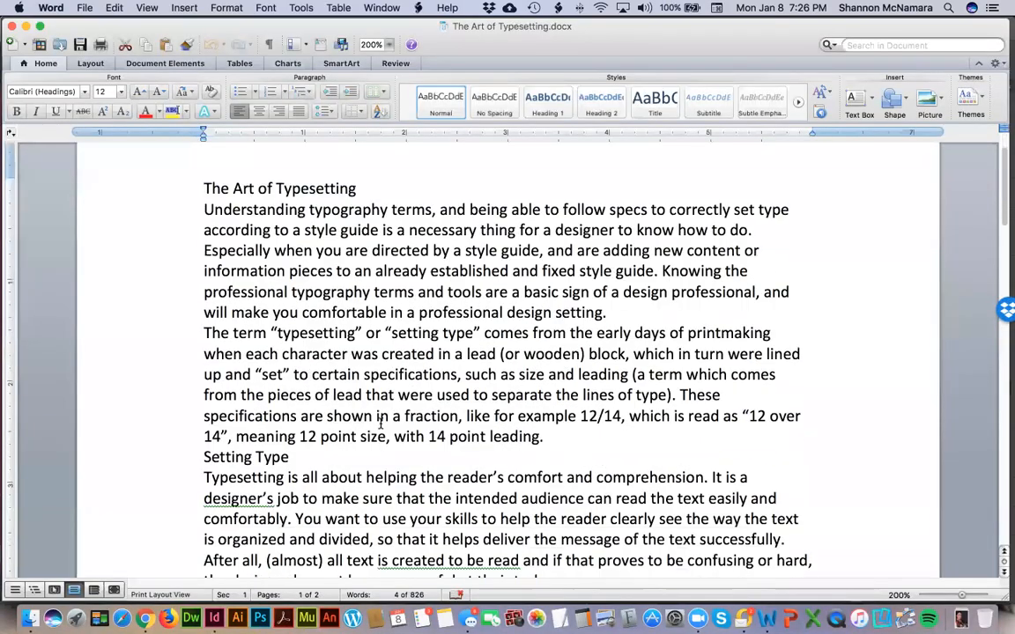
scroll(384, 426, "down", 15)
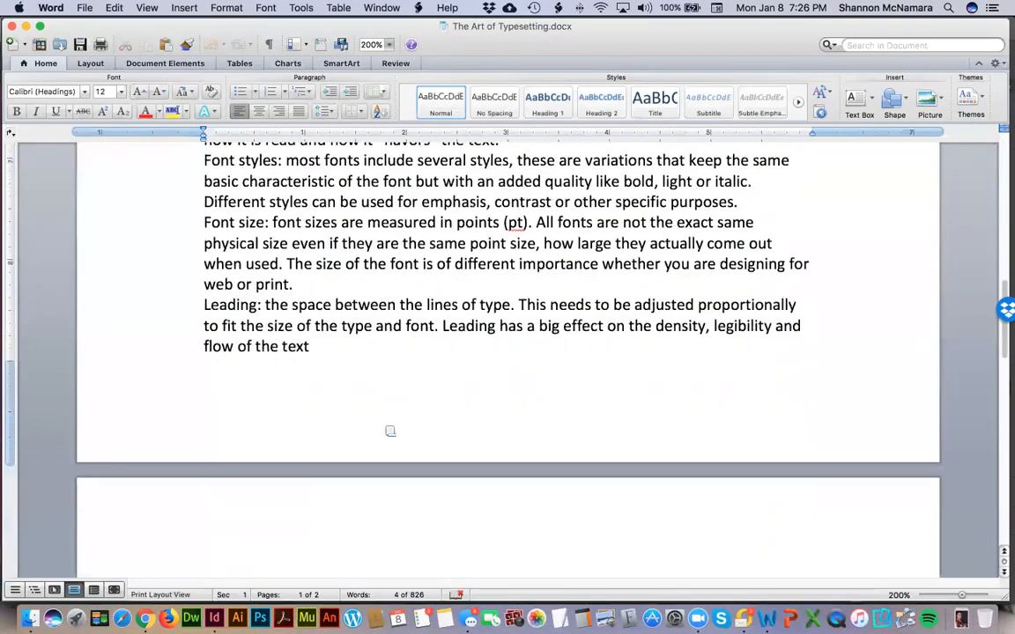
scroll(350, 368, "down", 3)
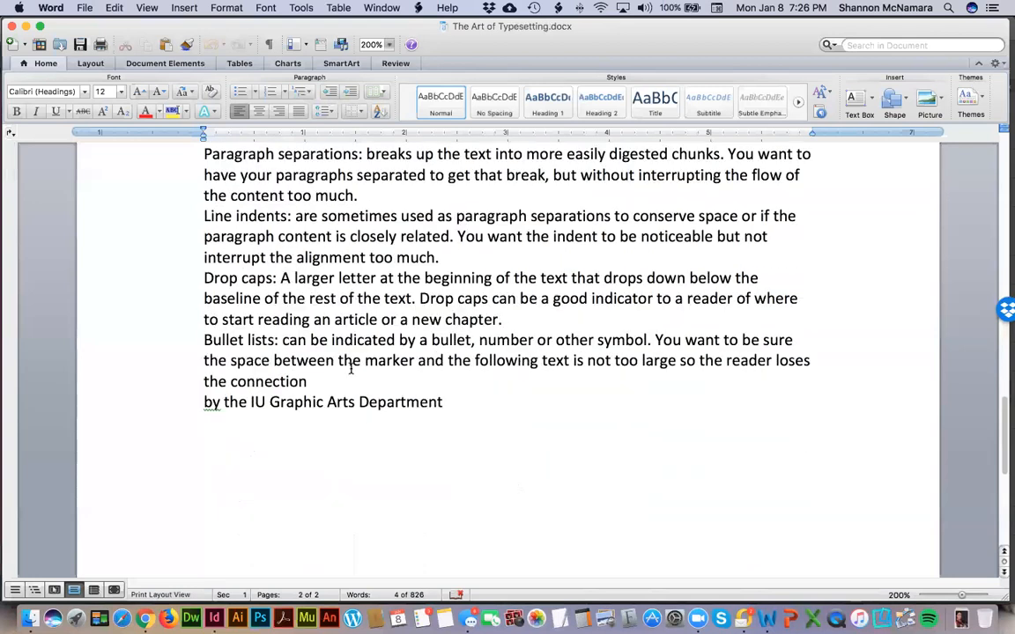
key("super+a")
key("super+c")
Switch to InDesign, draw a text frame between the margins from below the headline to the bottom margin, and paste the article text into it
key("super+Tab")
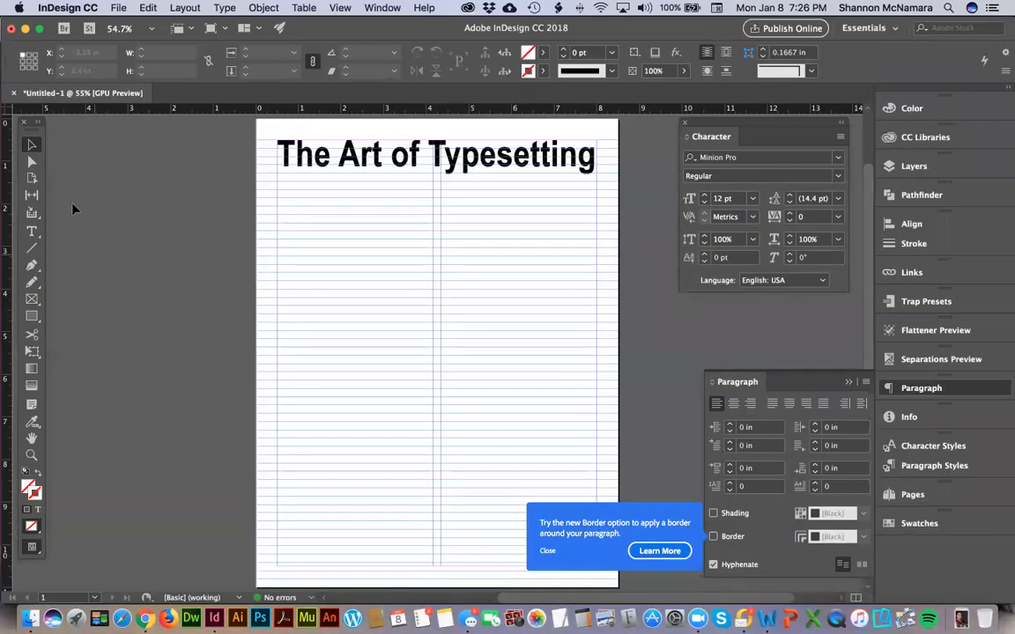
left_click(32, 231)
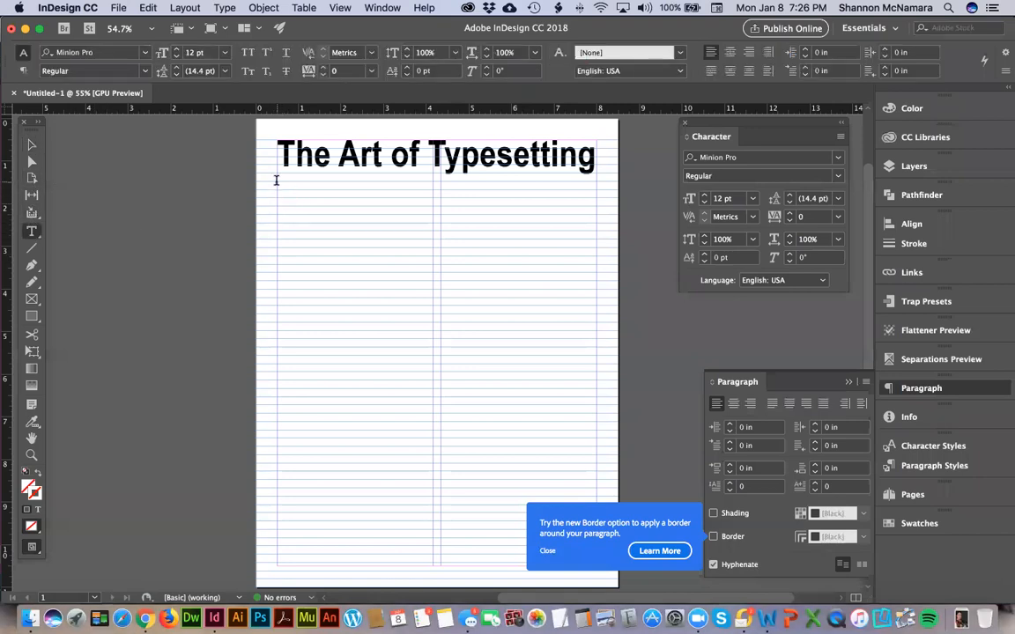
mouse_move(281, 209)
left_mouse_down()
mouse_move(390, 296)
mouse_move(526, 437)
mouse_move(544, 578)
mouse_move(610, 563)
mouse_move(597, 565)
left_mouse_up()
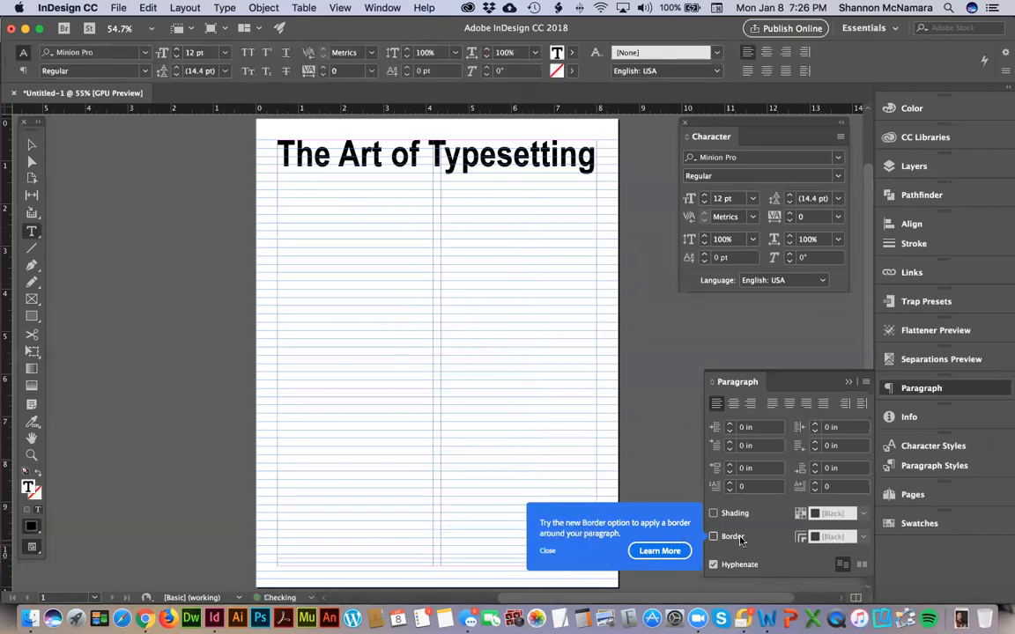
left_click(548, 549)
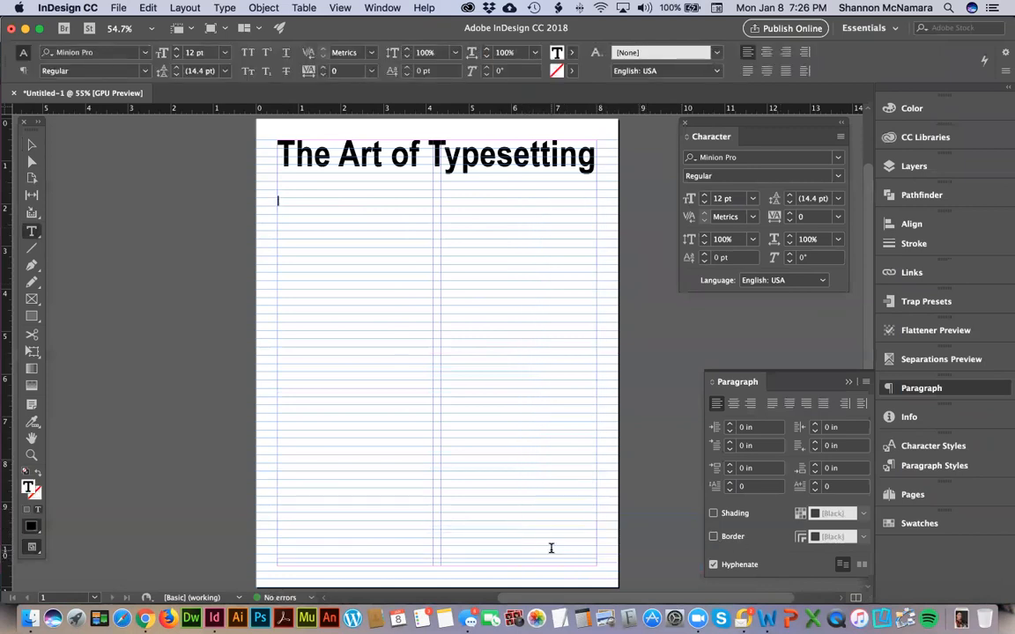
key("super+v")
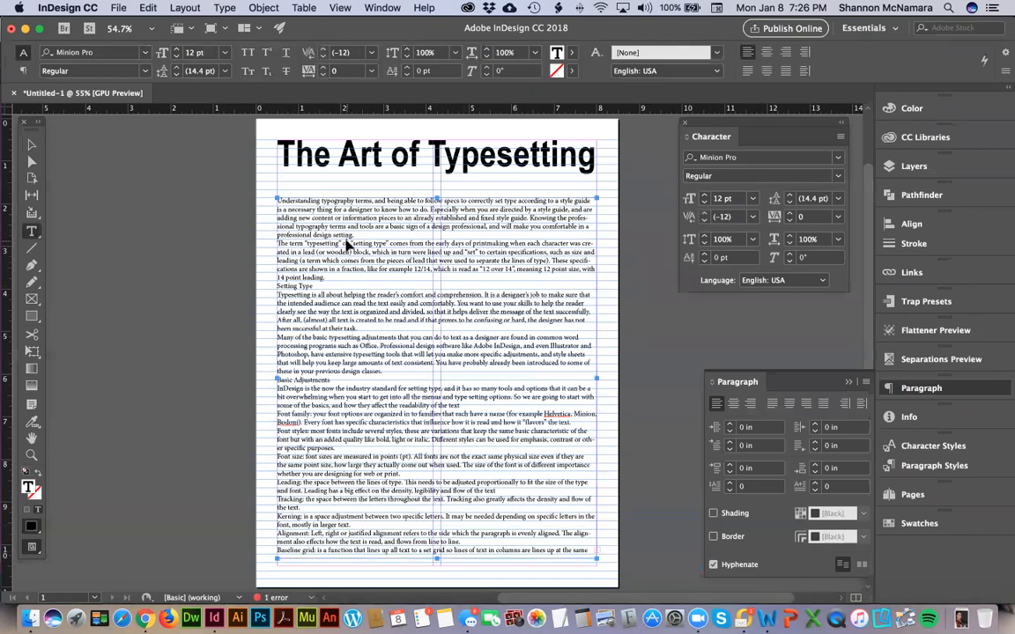
Extend the top edge of the article's text frame up to 1.4722 in, just below the headline
key("super+a")
key("Escape")
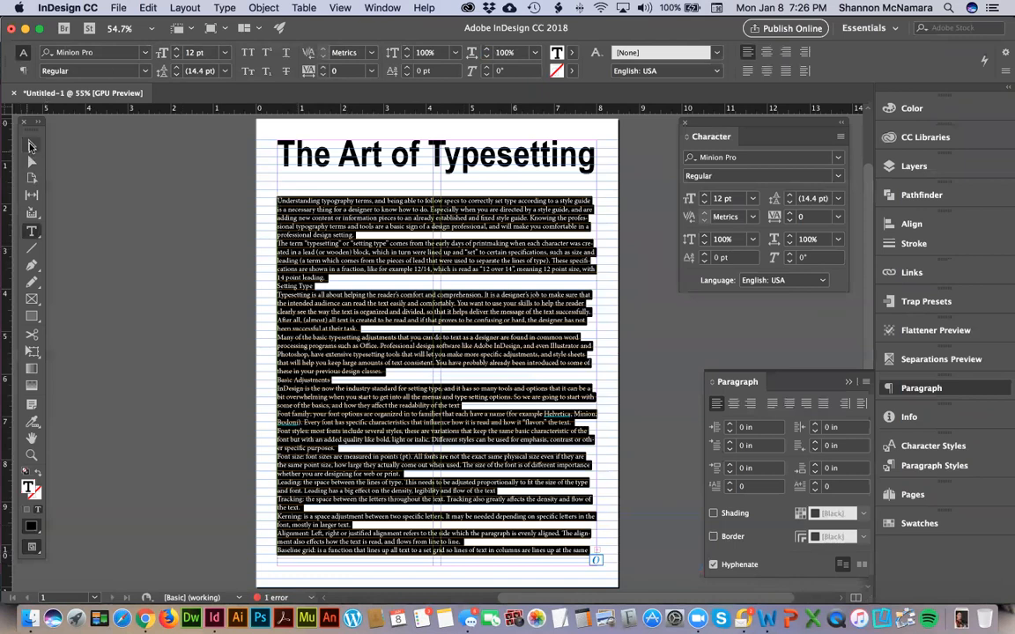
left_click_drag(436, 201, 437, 184)
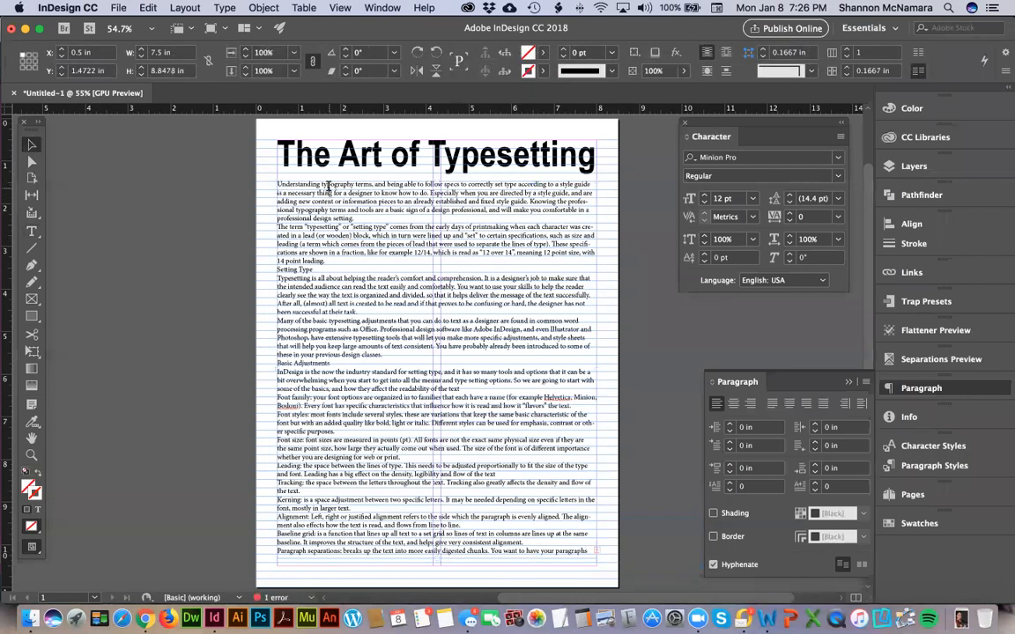
Set all of the article text to Times New Roman Regular, checking the body copy specification in Chrome
double_click(326, 195)
key("super+a")
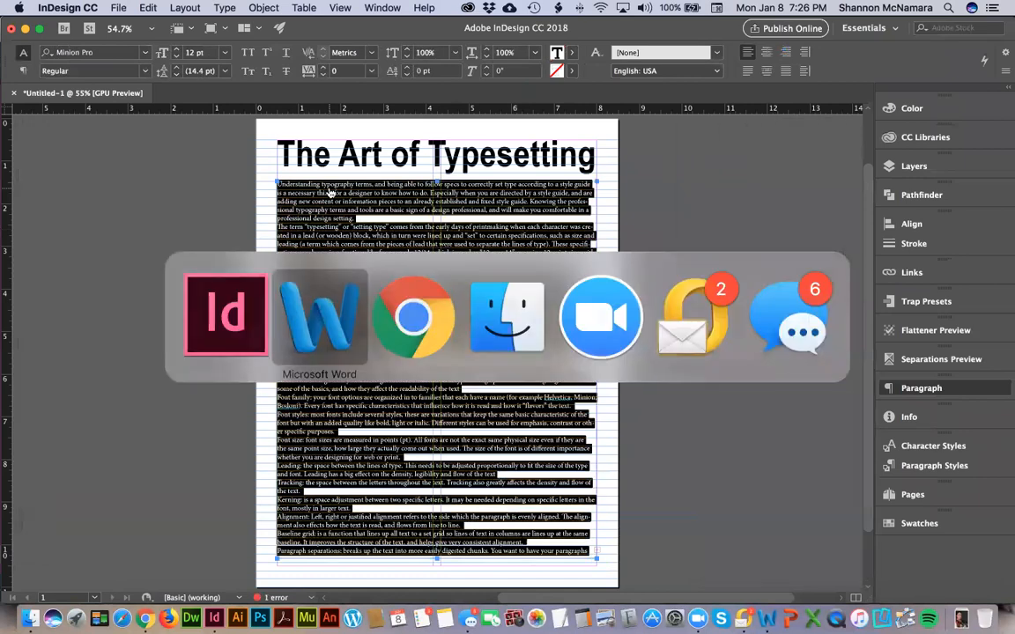
key("super+Tab")
key("super+Tab")
key("super+Tab")
key("super+Tab")
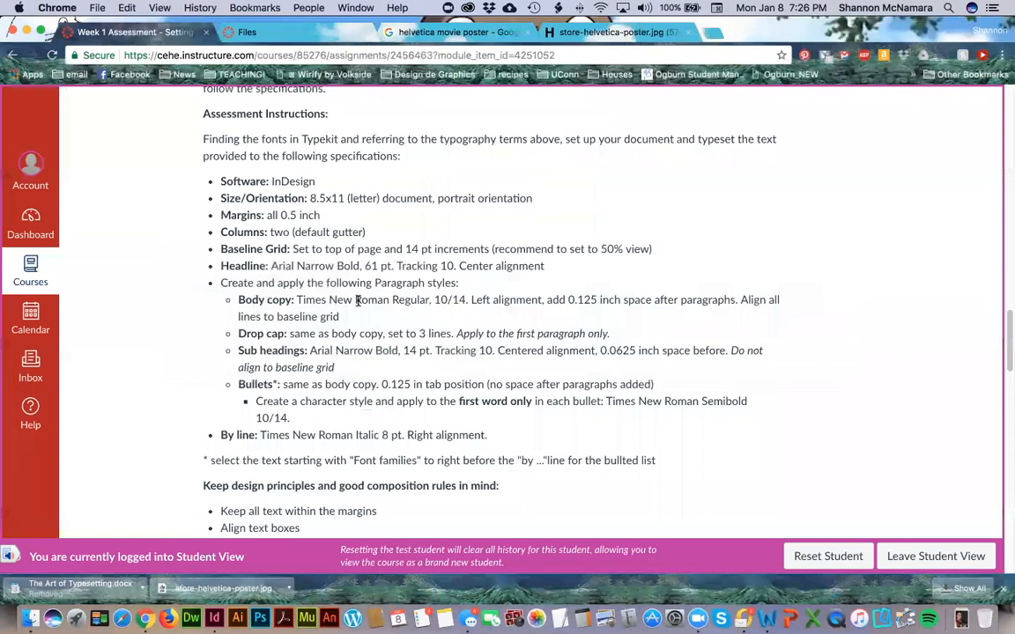
key("super+Tab")
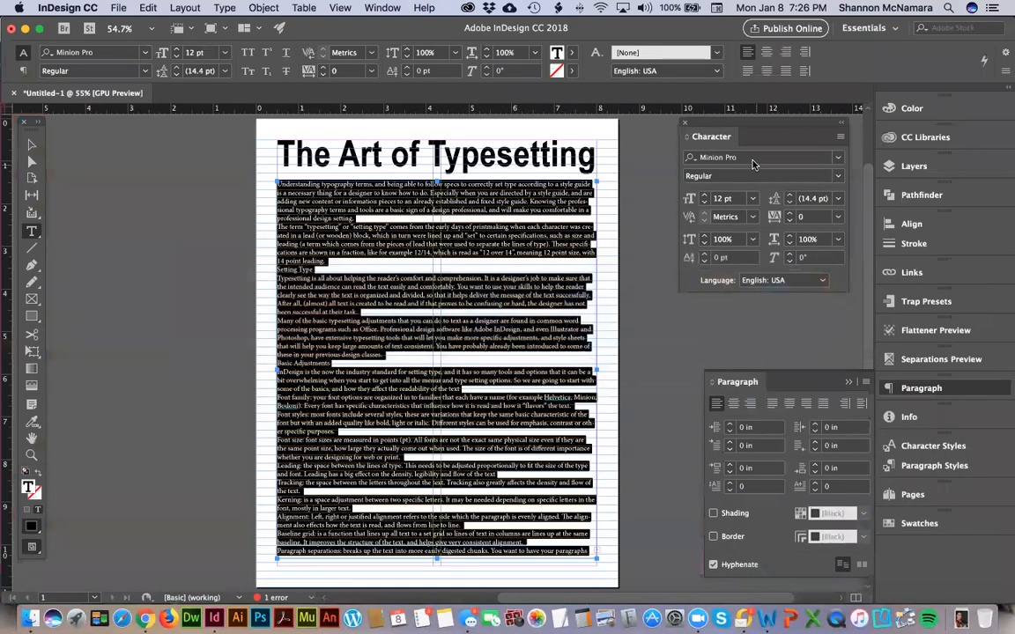
left_click(731, 157)
type("times")
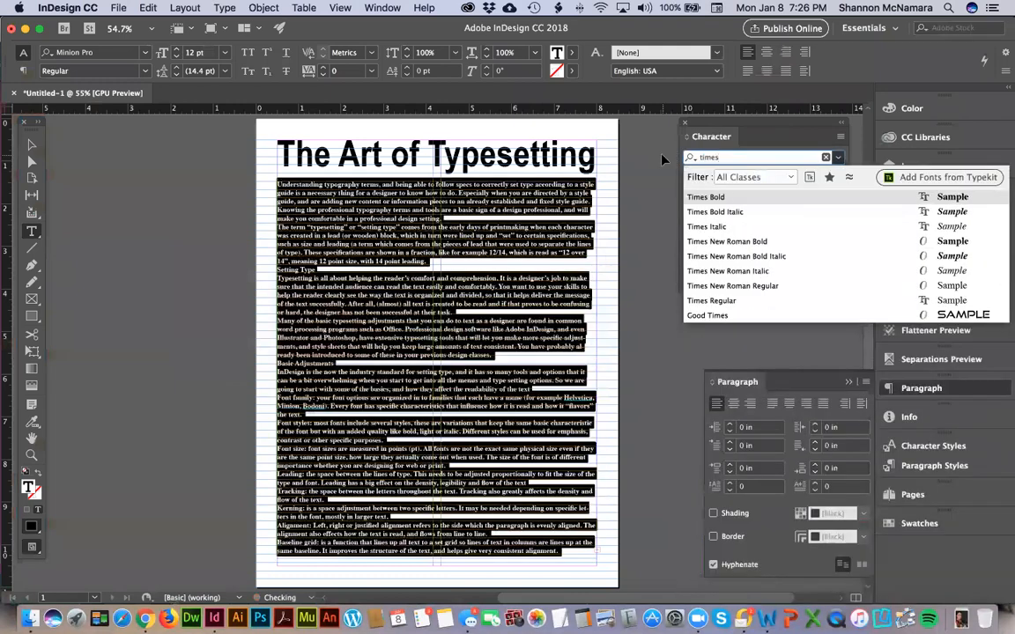
key("super+Tab")
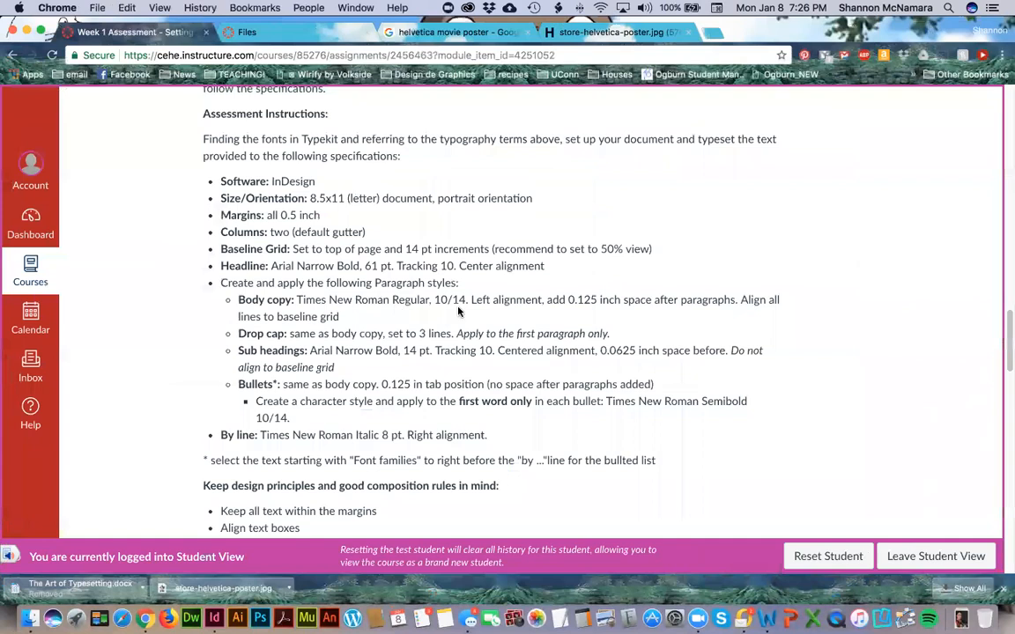
key("super+Tab")
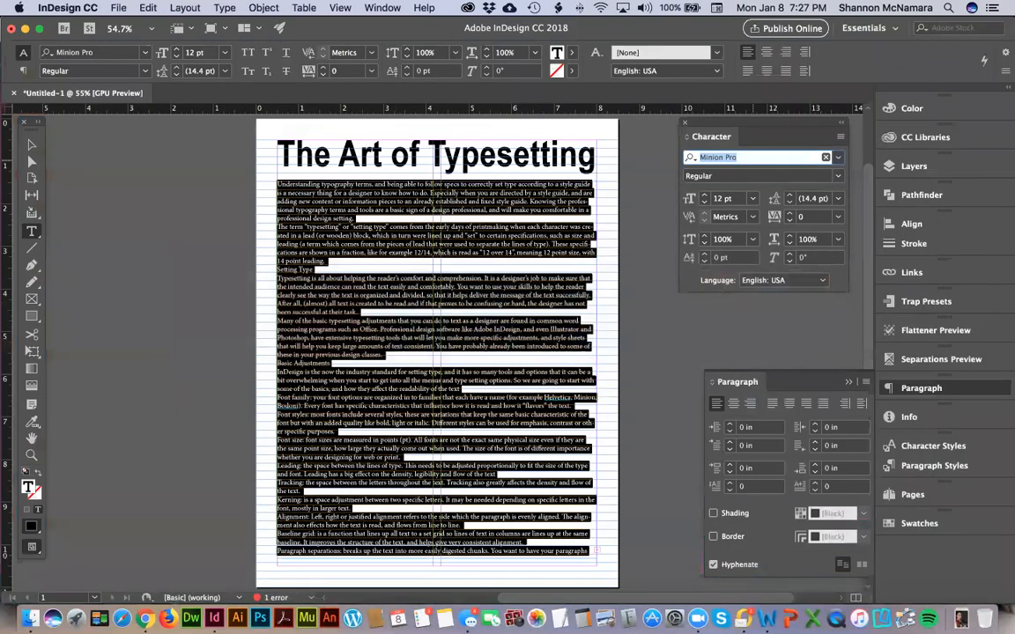
type("times new")
key("Down")
key("Down")
key("Down")
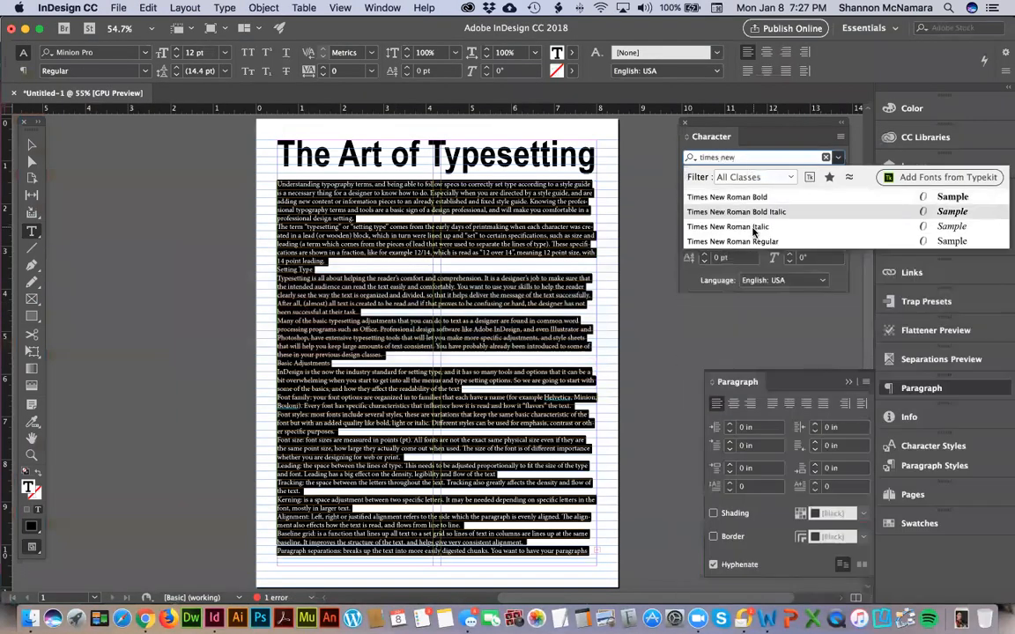
key("Return")
Set the article text's font size to 10 pt and its leading to 14 pt
double_click(724, 199)
type("10")
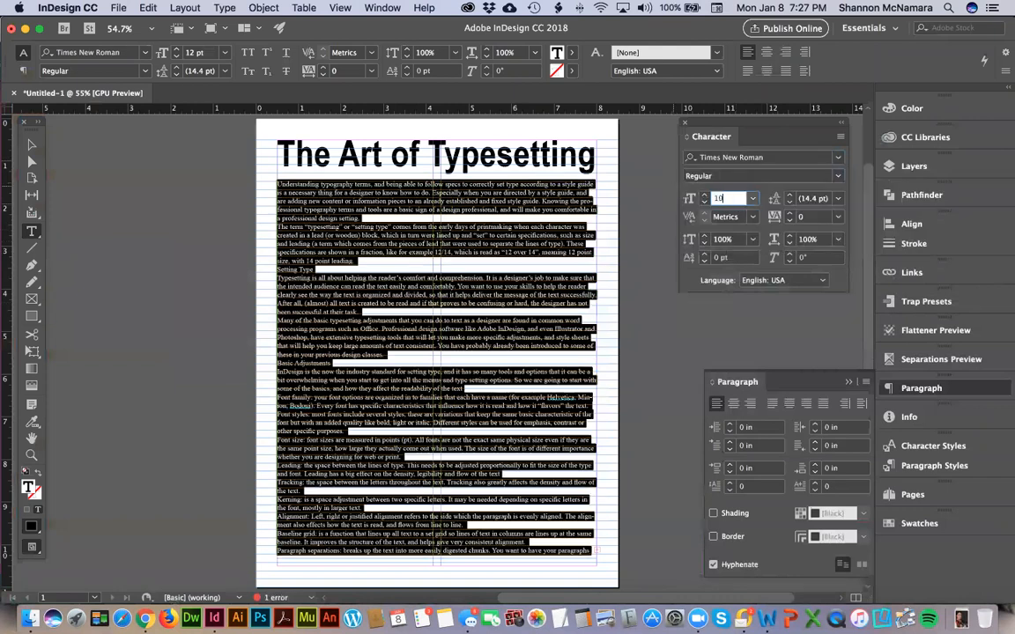
key("Tab")
type("1")
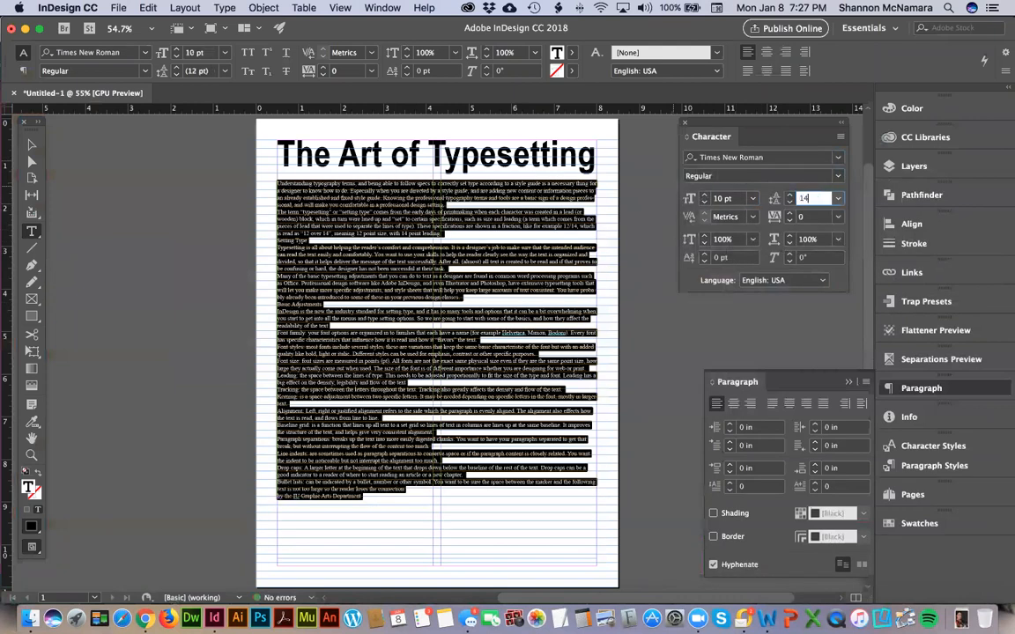
key("Tab")
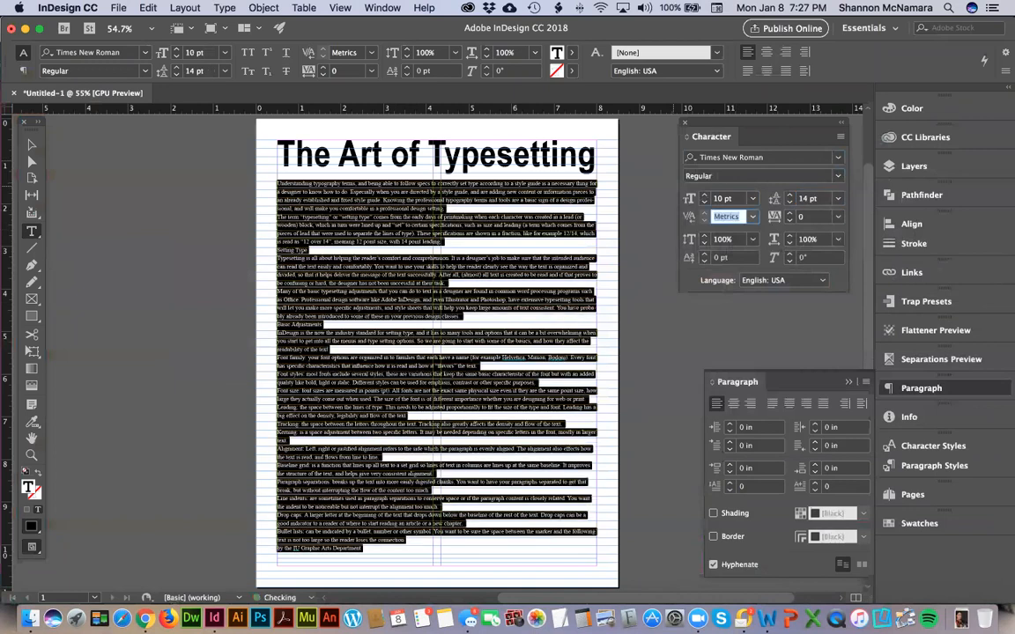
Set the article's space after paragraphs to 0.125 in, checking the alignment and spacing specification in Chrome
key("super+Tab")
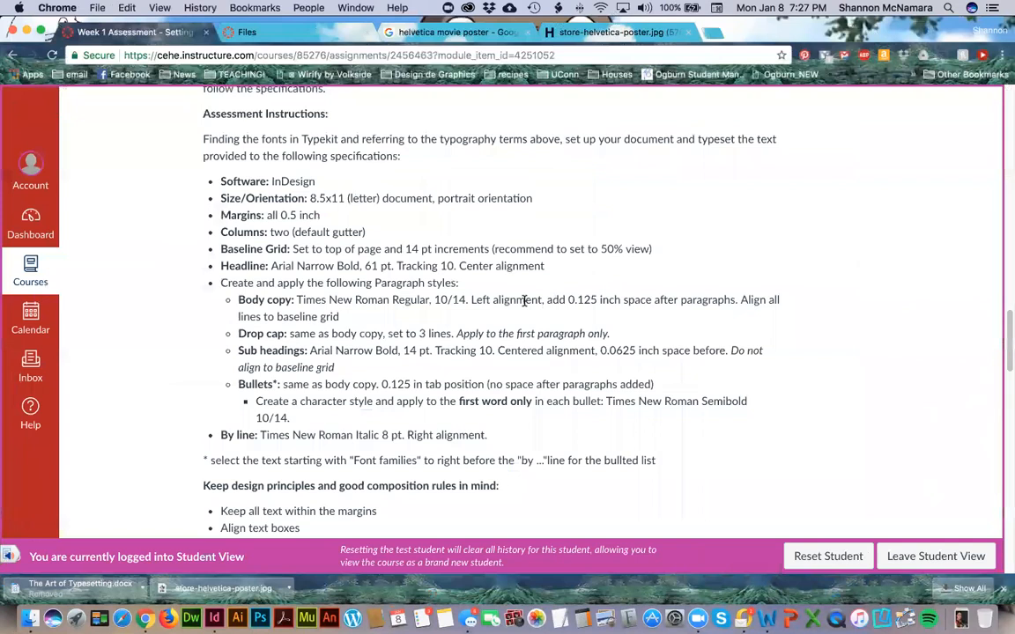
key("super+Tab")
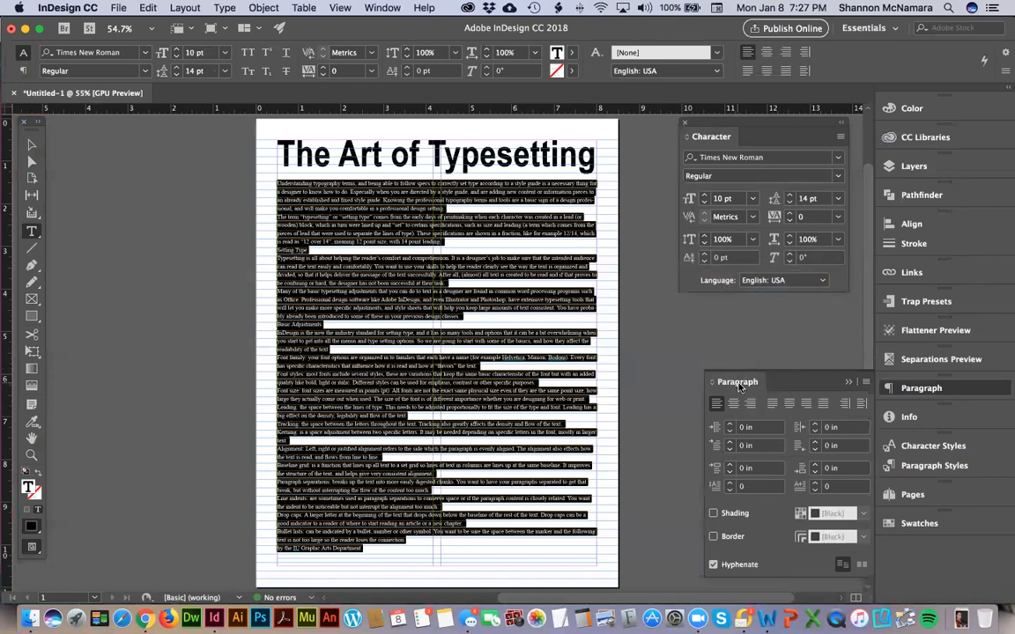
left_click(382, 8)
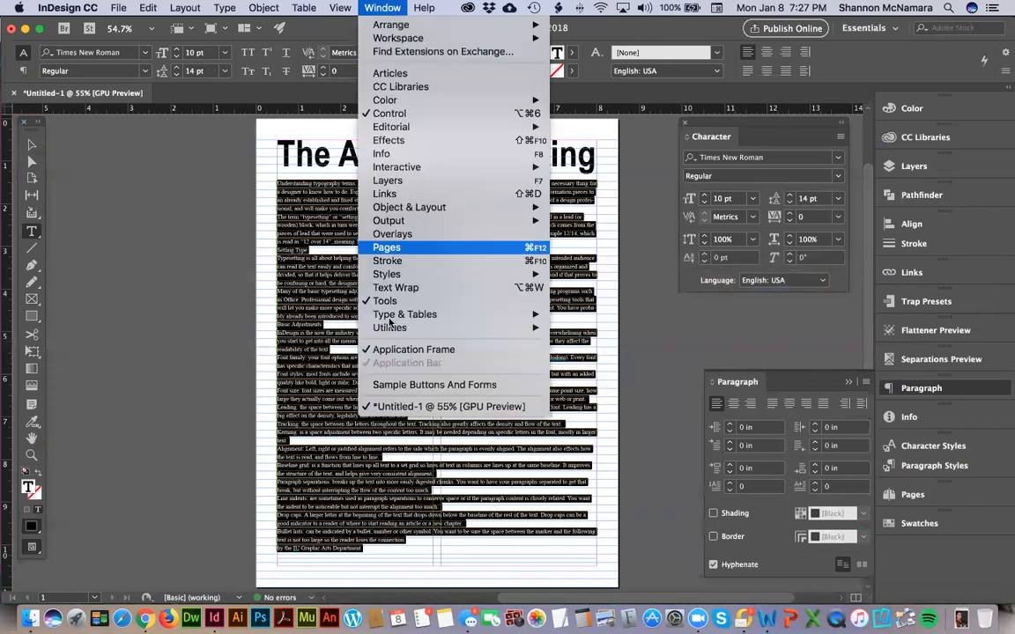
mouse_move(401, 314)
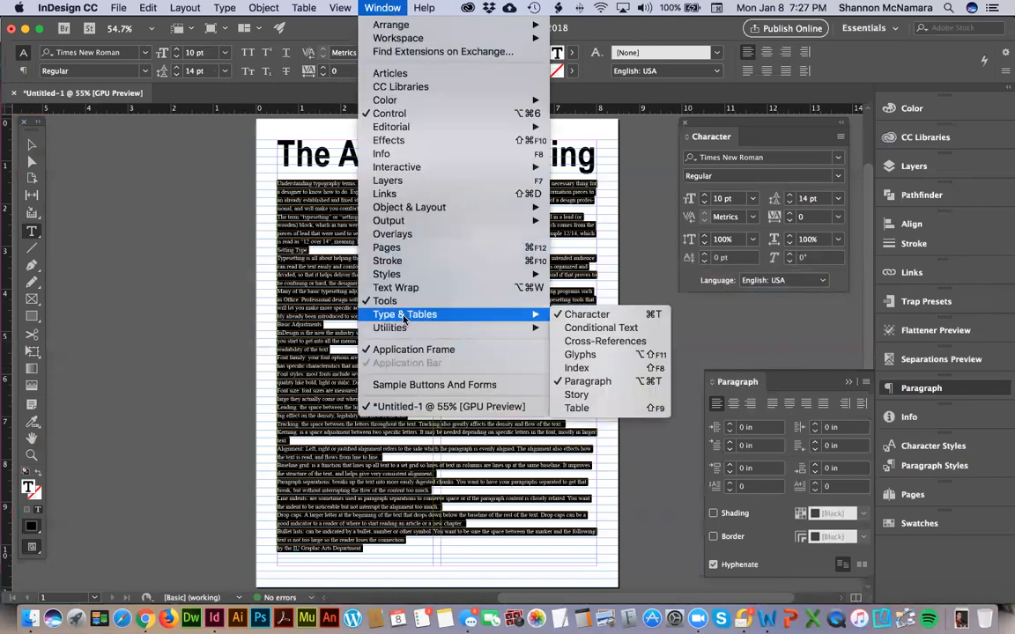
left_click(589, 383)
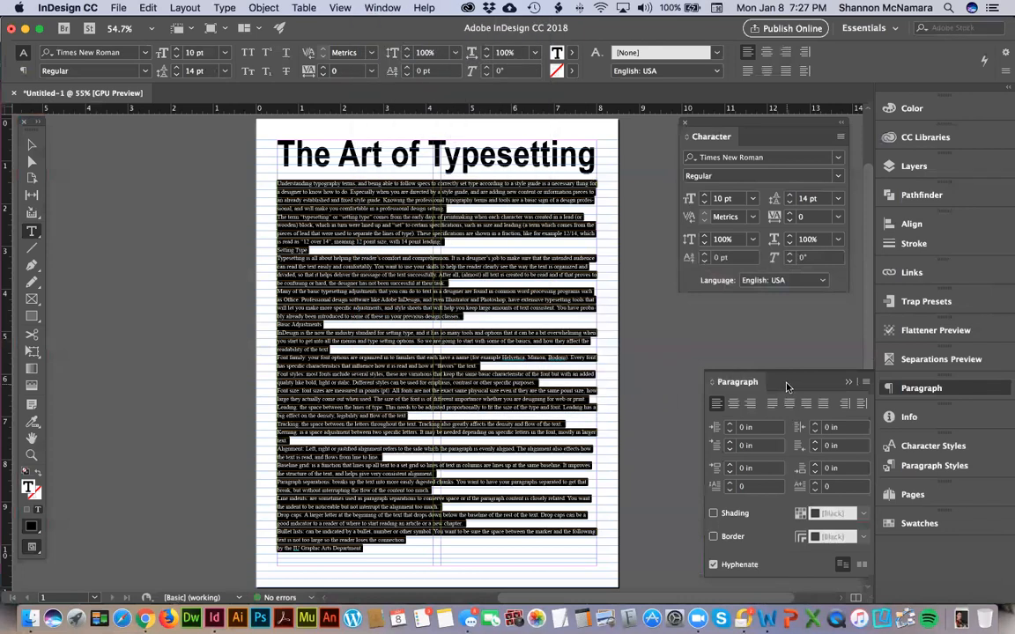
key("super+Tab")
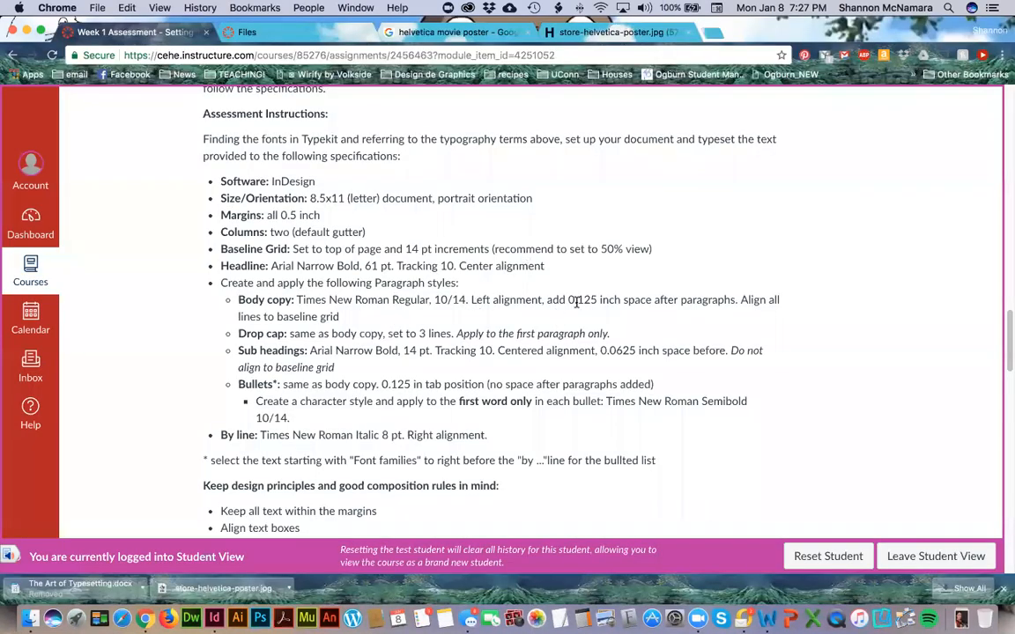
key("super+Tab")
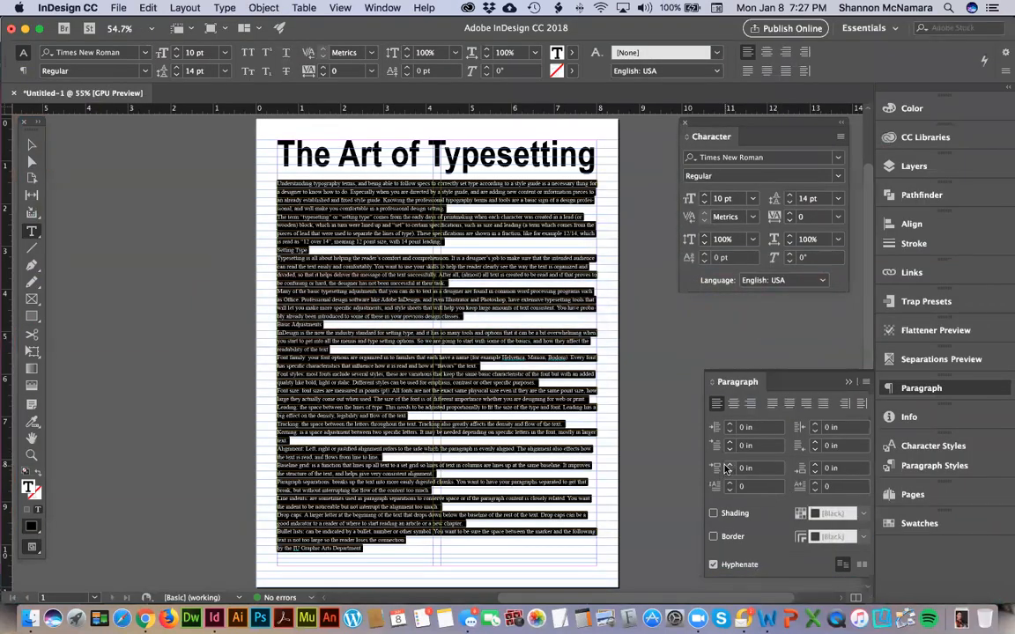
left_click(800, 471)
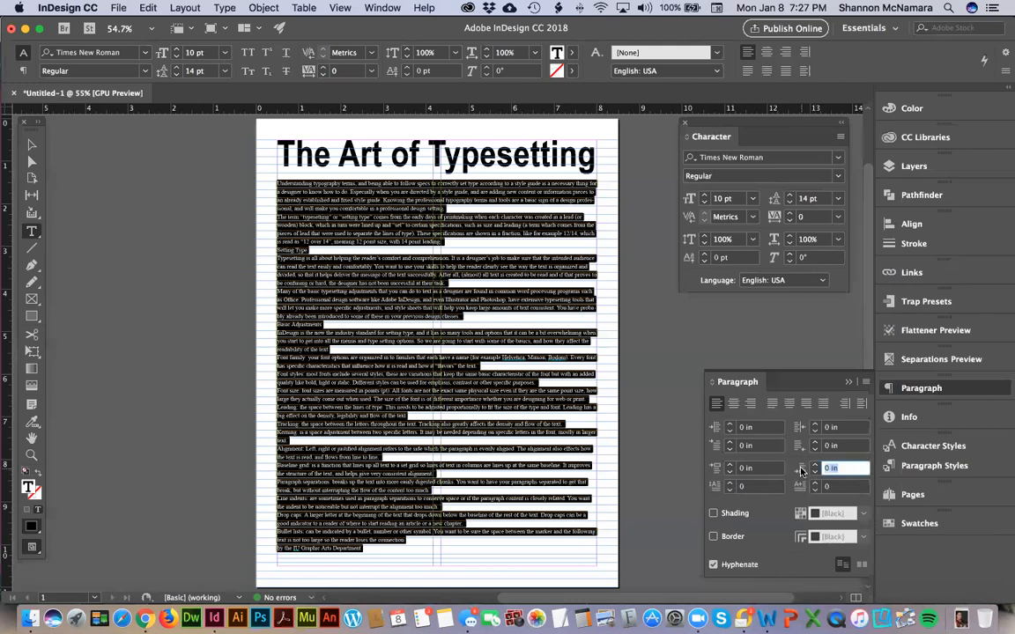
type(".125")
key("Return")
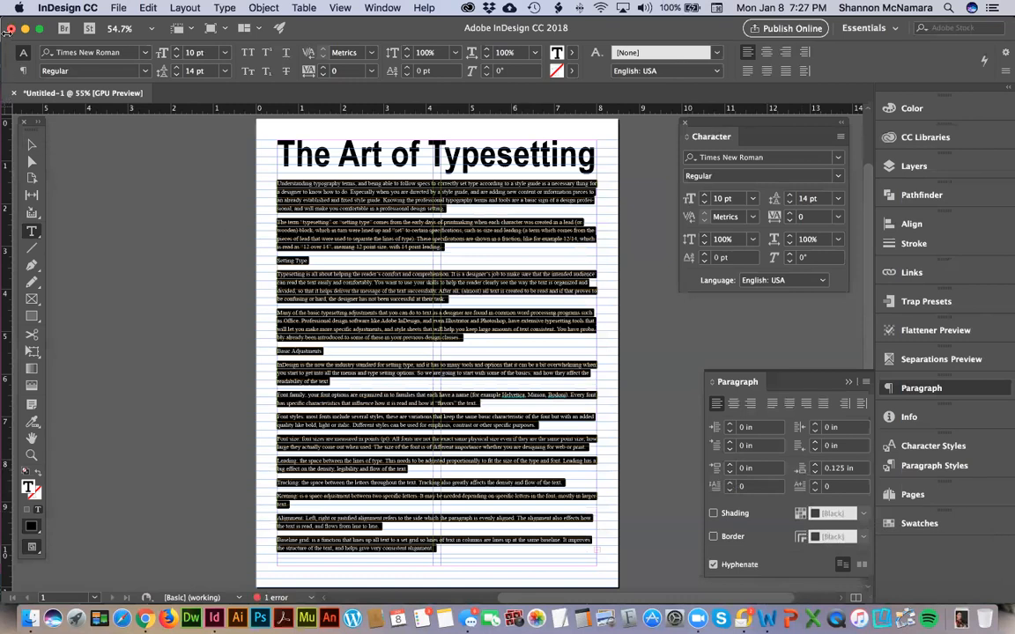
Extend the article frame's bottom edge for a height of 9.3333 in, and move the frame down to Y 1.5694 in
left_click(33, 145)
left_click_drag(433, 578, 434, 578)
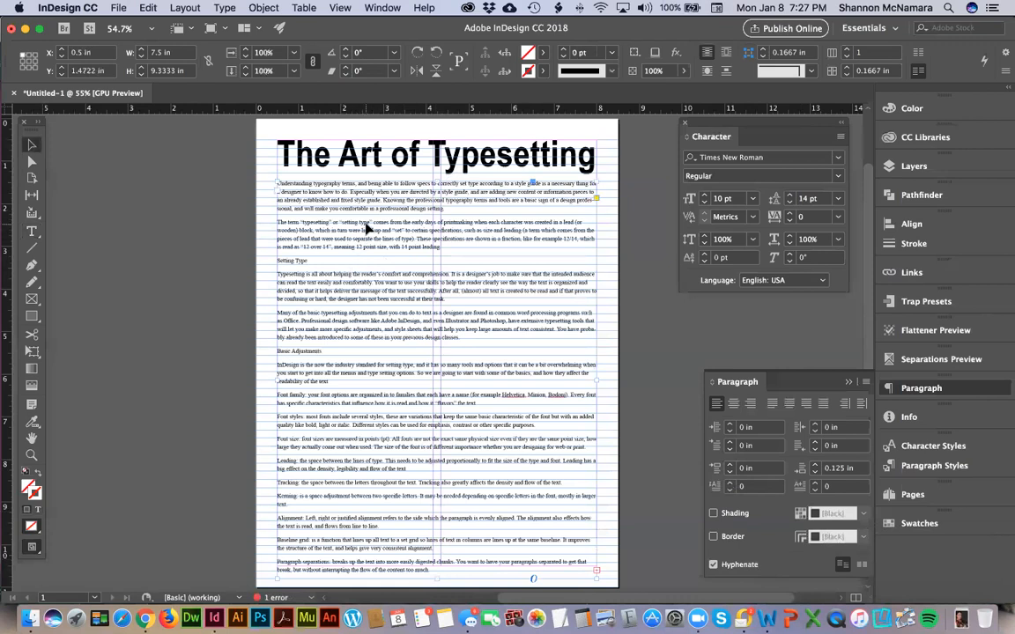
key("Down")
key("Down")
key("Down")
key("Down")
key("Down")
key("Down")
key("Down")
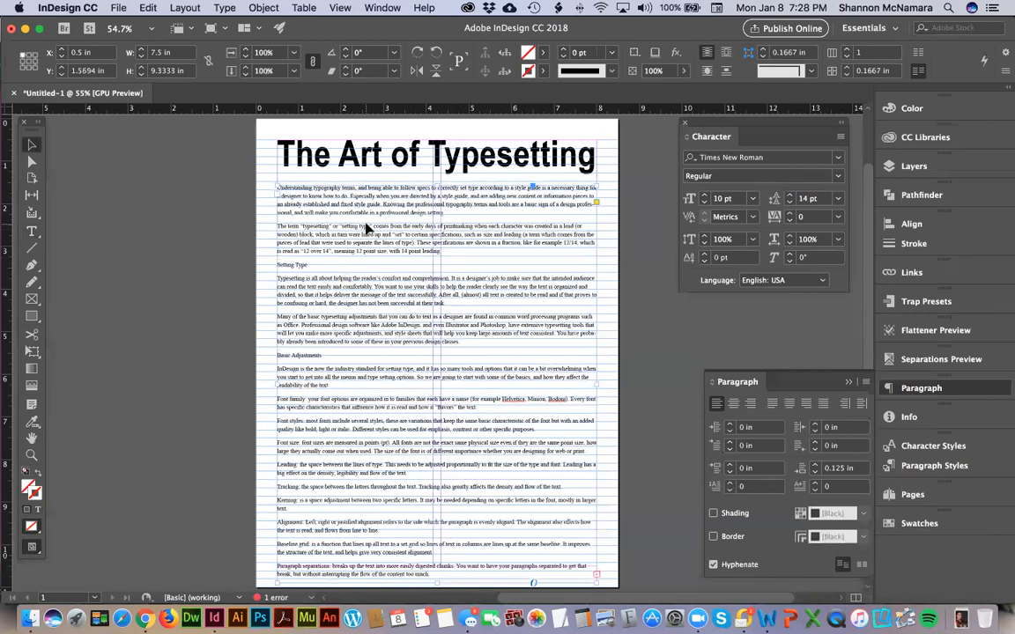
Examine how the first paragraphs of the article sit on the baseline grid
left_click(203, 221)
key("z")
left_click_drag(272, 174, 335, 269)
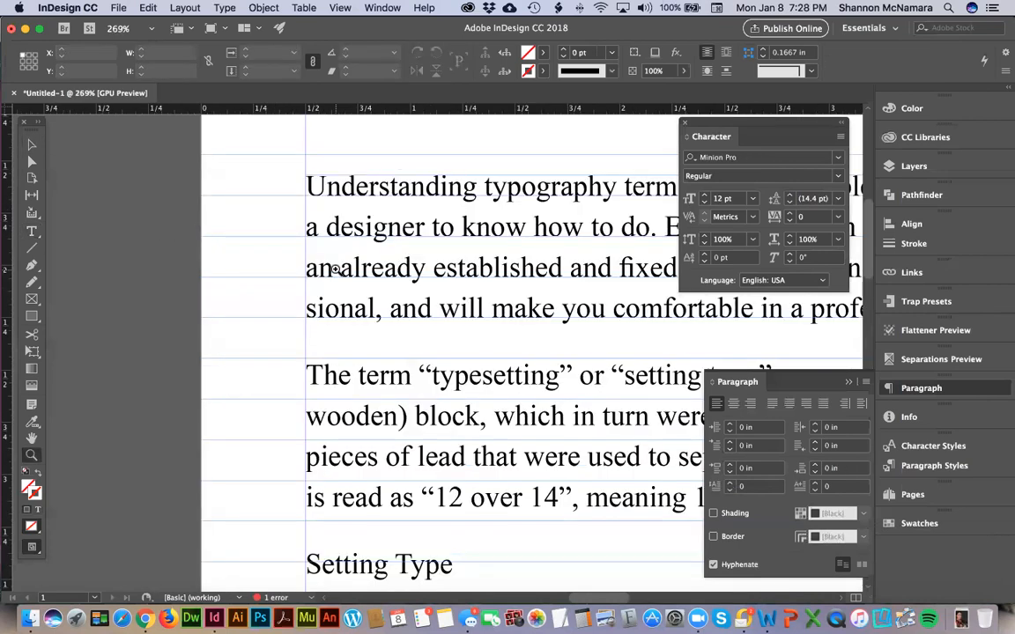
key("t")
left_click(318, 327)
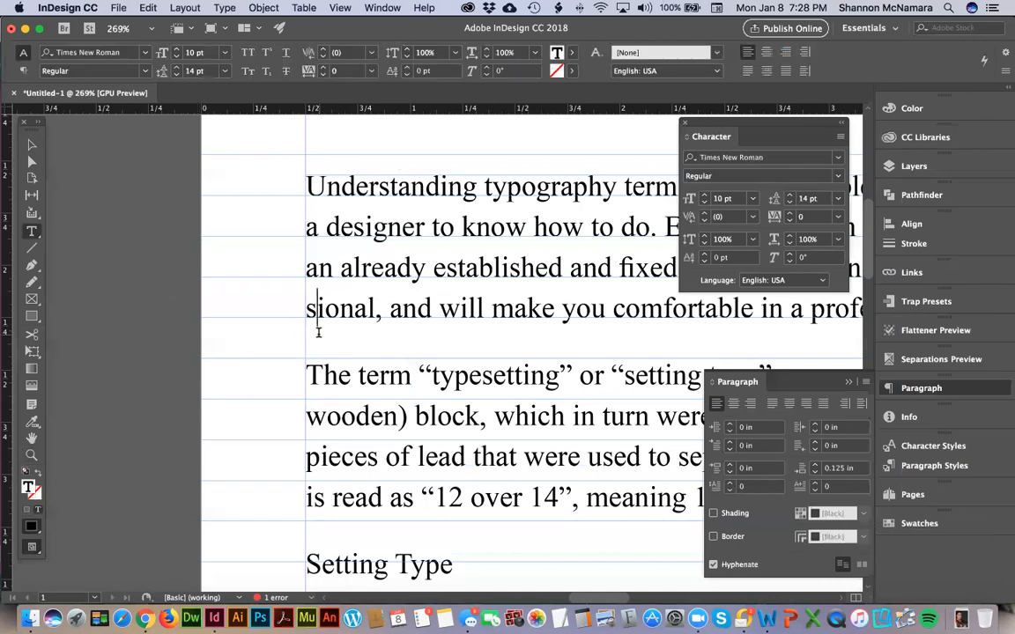
key("Down")
Check the drop cap specification in Chrome and select the initial letter of the article's first paragraph in InDesign
key("super+Tab")
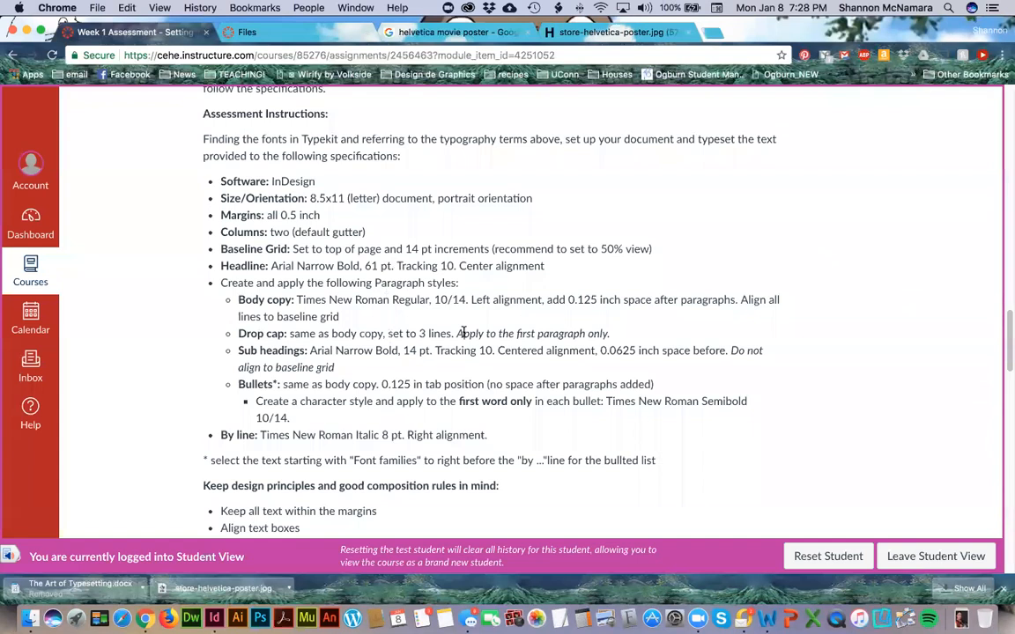
key("super+Tab")
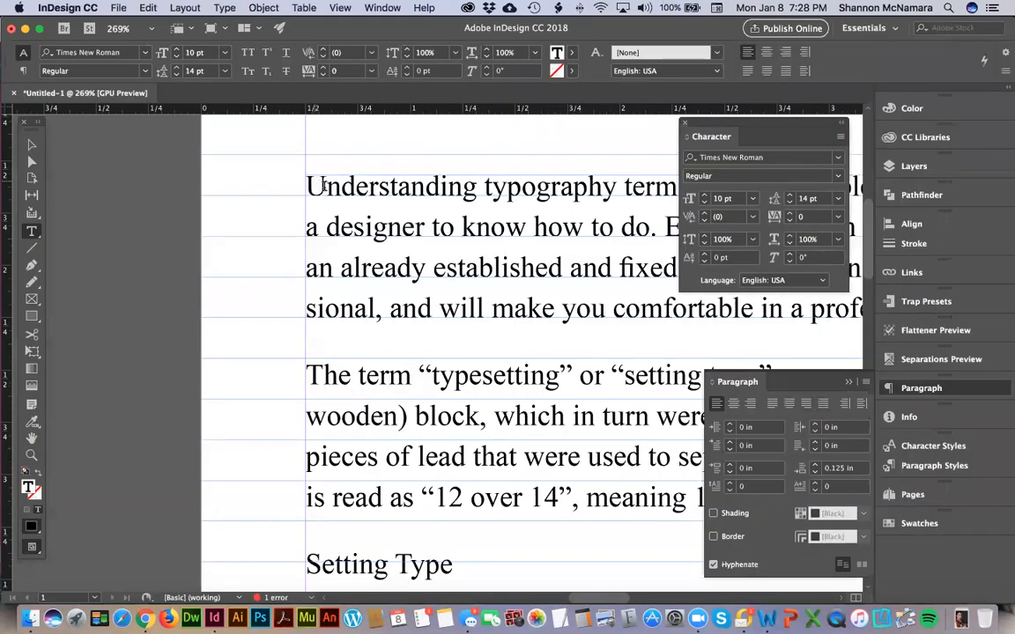
left_click_drag(320, 187, 305, 185)
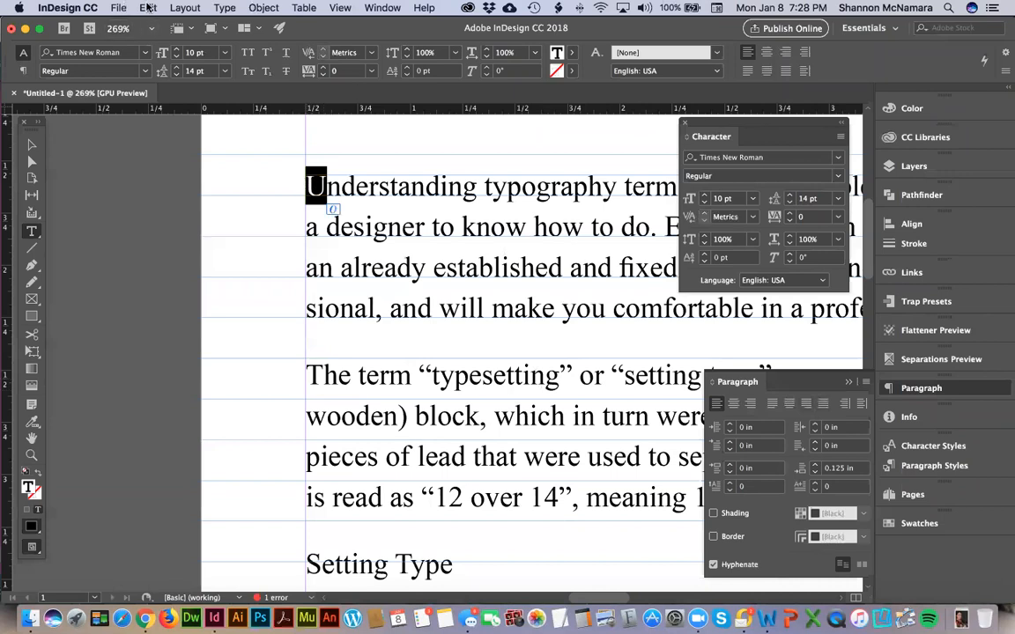
left_click(148, 8)
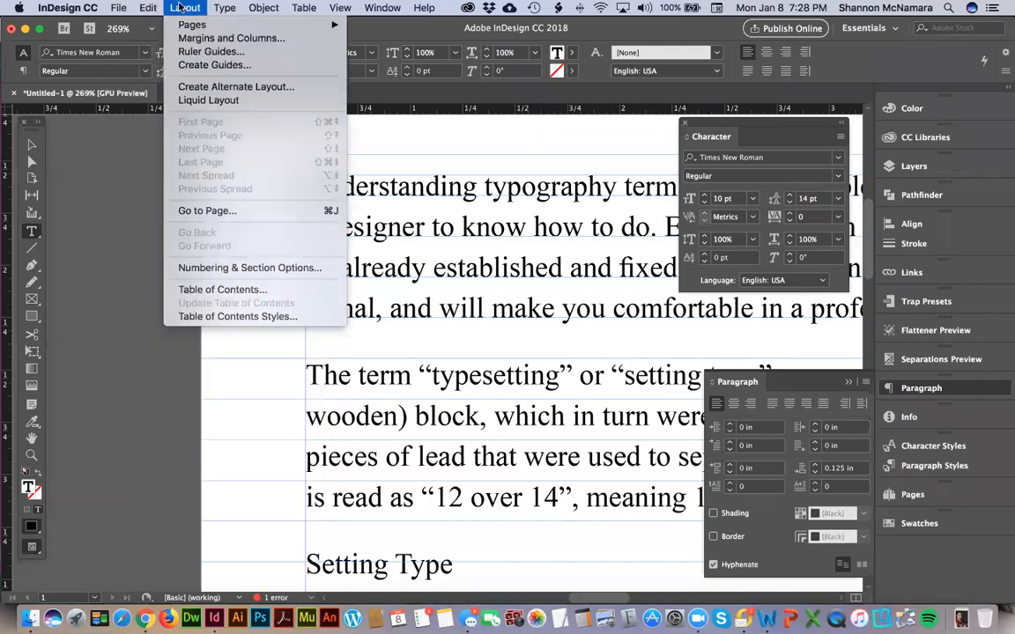
mouse_move(227, 7)
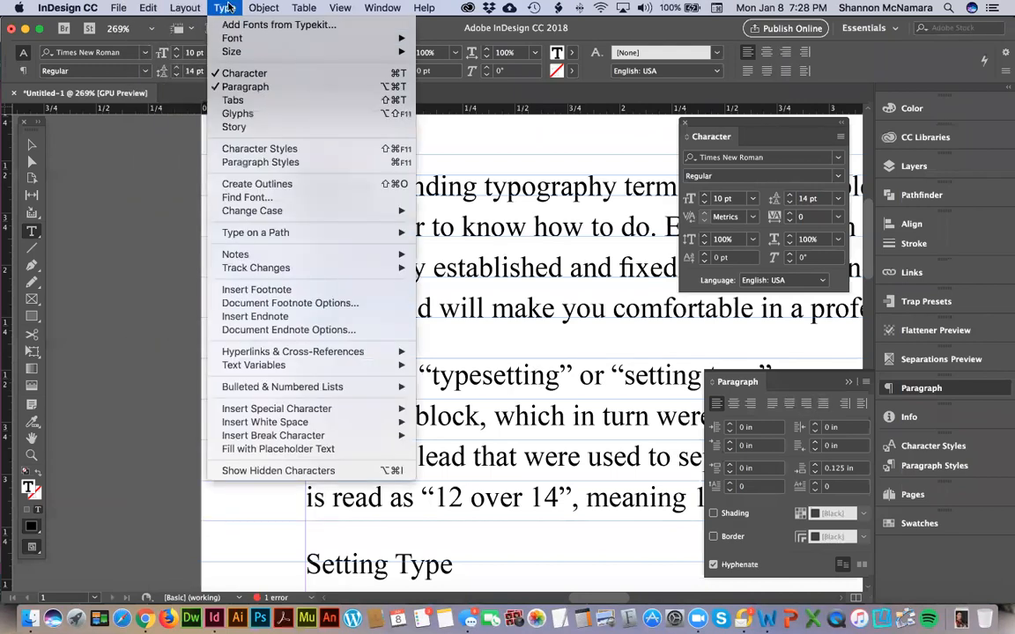
mouse_move(299, 411)
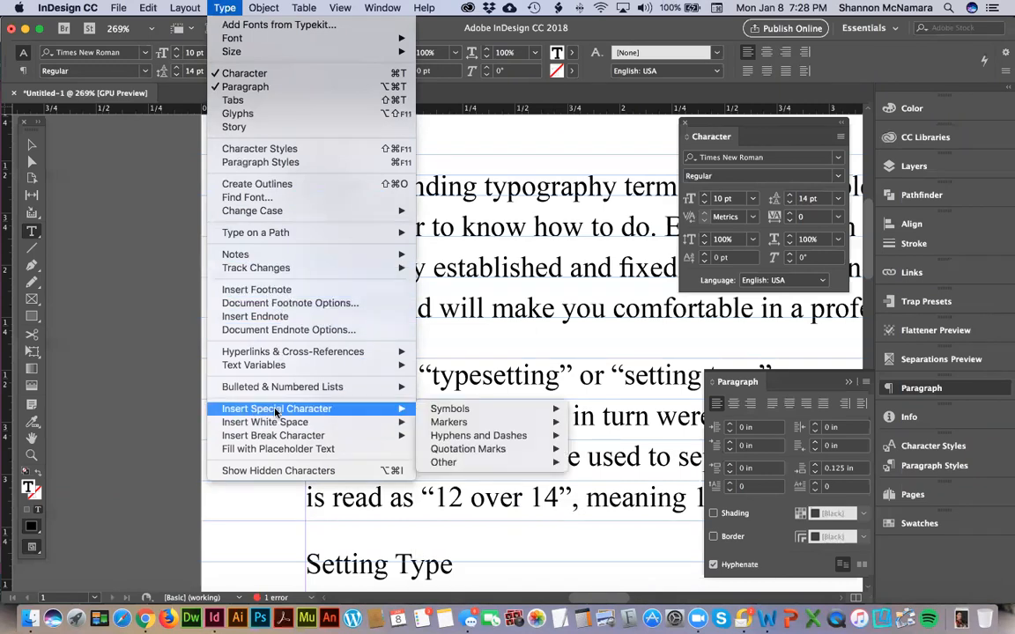
mouse_move(485, 426)
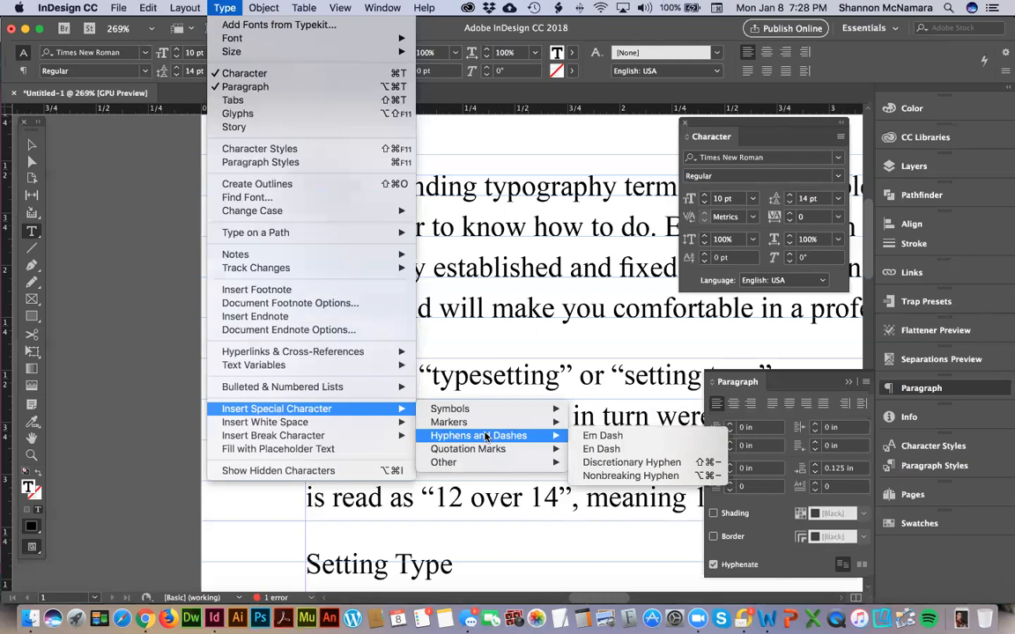
mouse_move(496, 465)
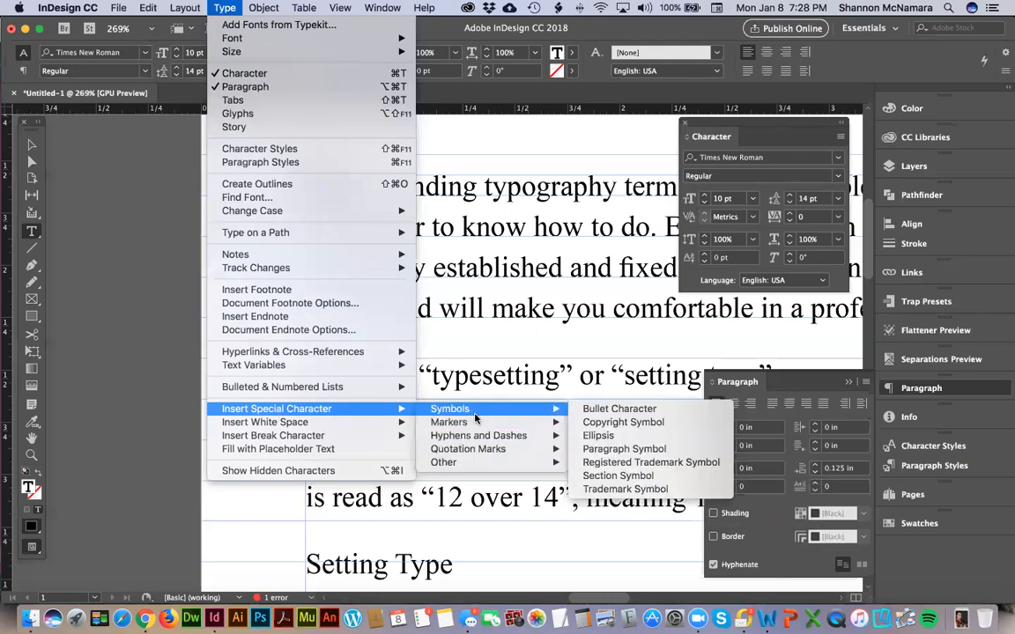
mouse_move(331, 438)
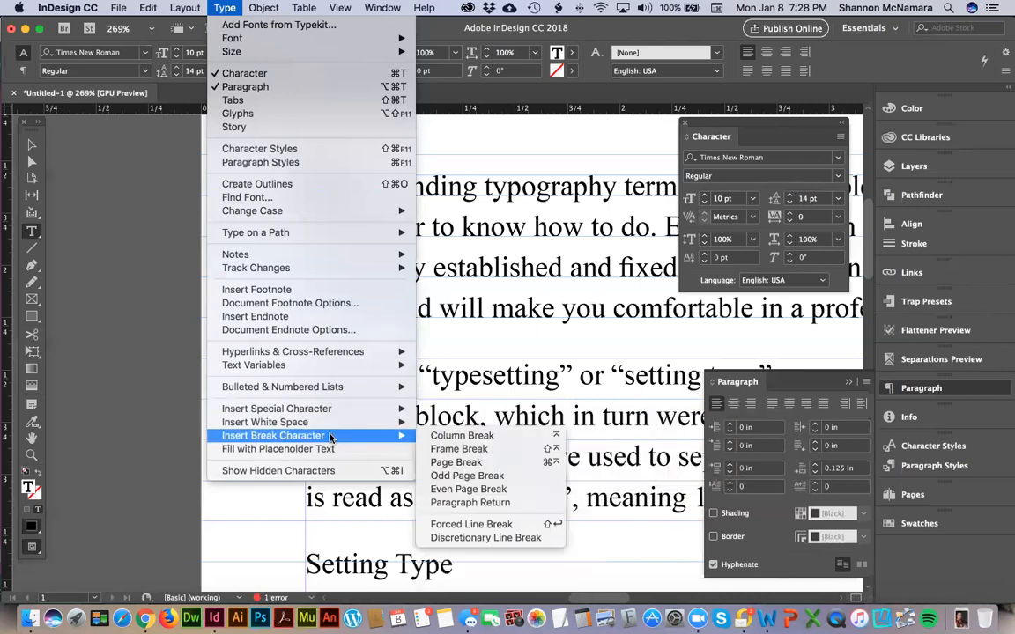
left_click(872, 72)
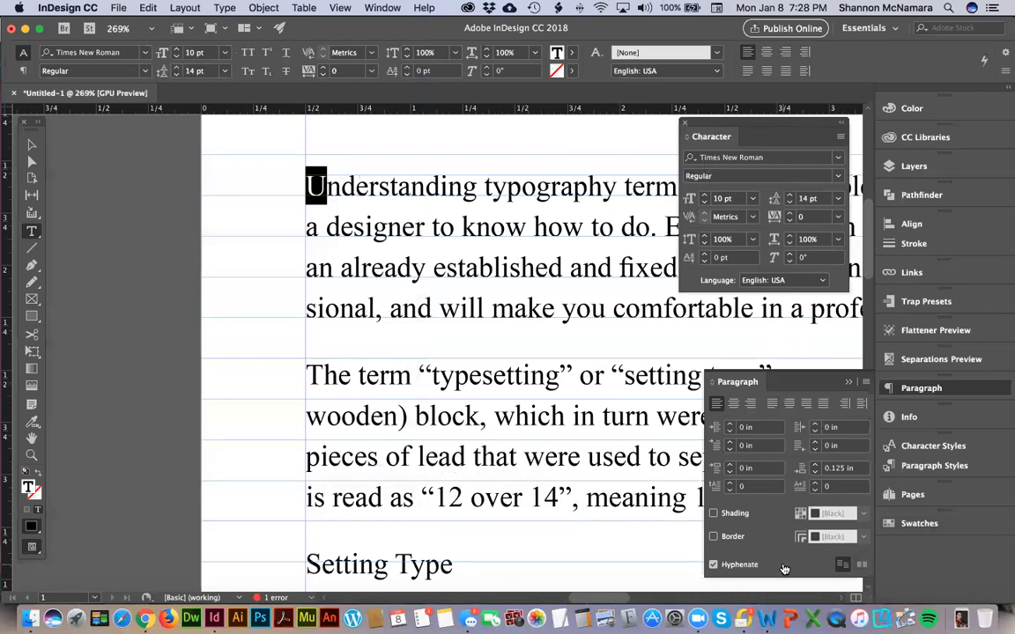
Search the web in Chrome for "drop cap indesign", open the Adobe Support article on drop caps and nested styles, and return to InDesign
key("cmd+Tab")
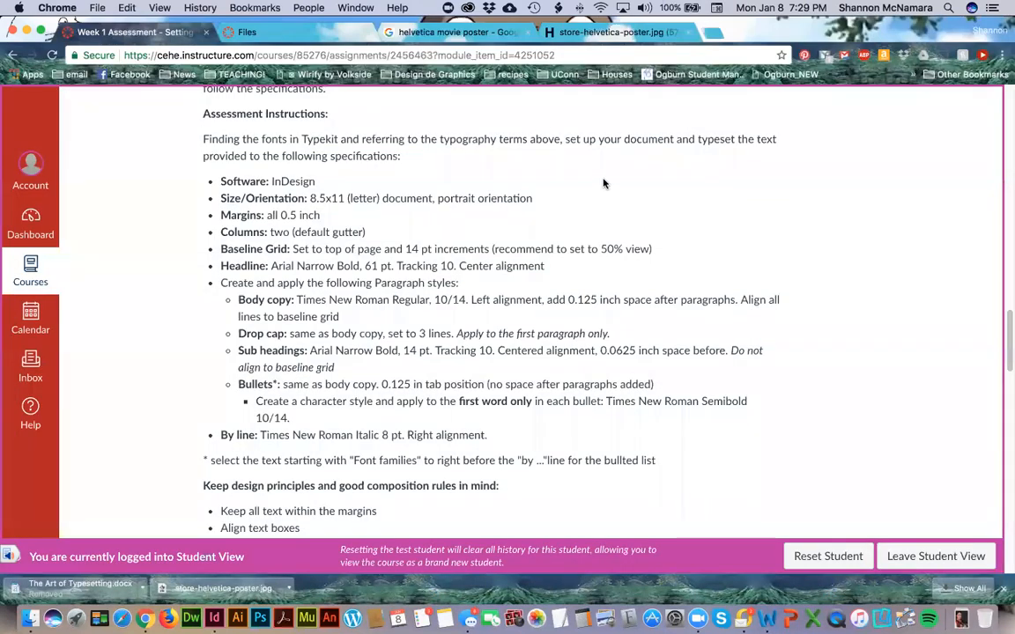
key("cmd+t")
type("dropc")
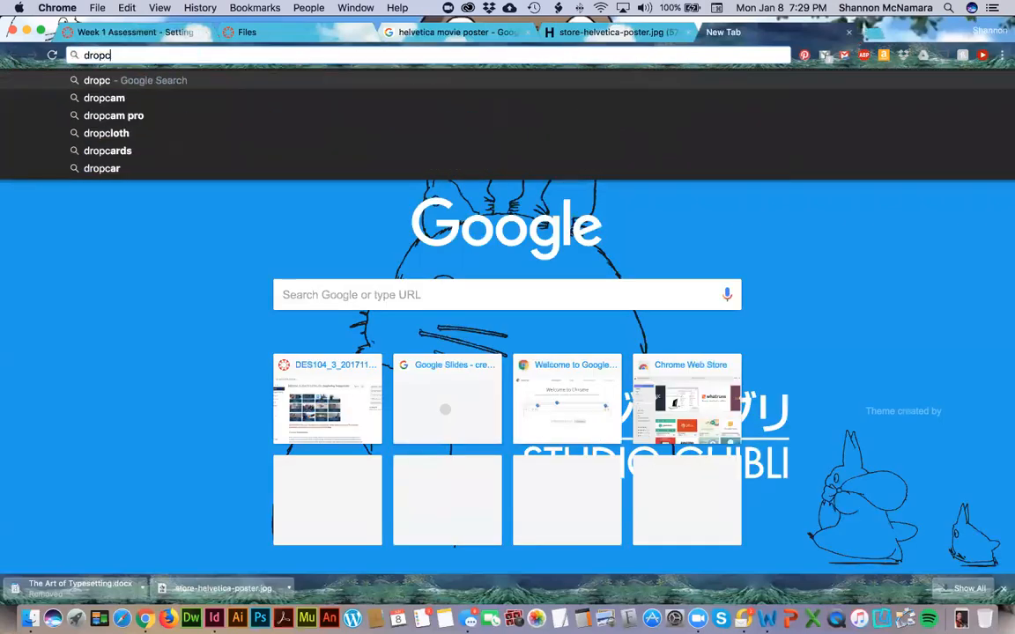
type("ap indes")
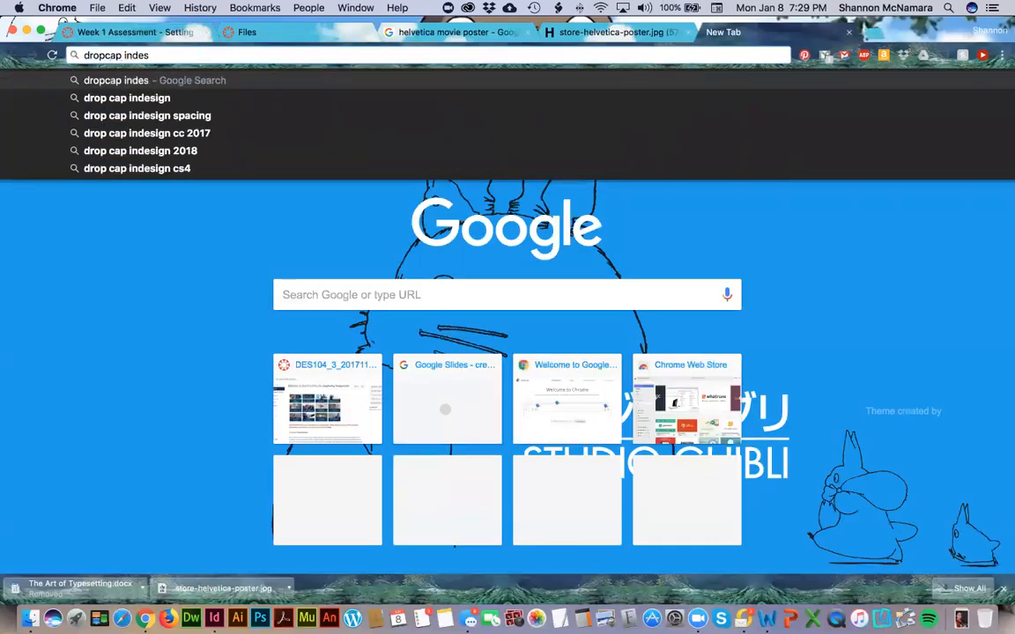
key("Down")
key("Return")
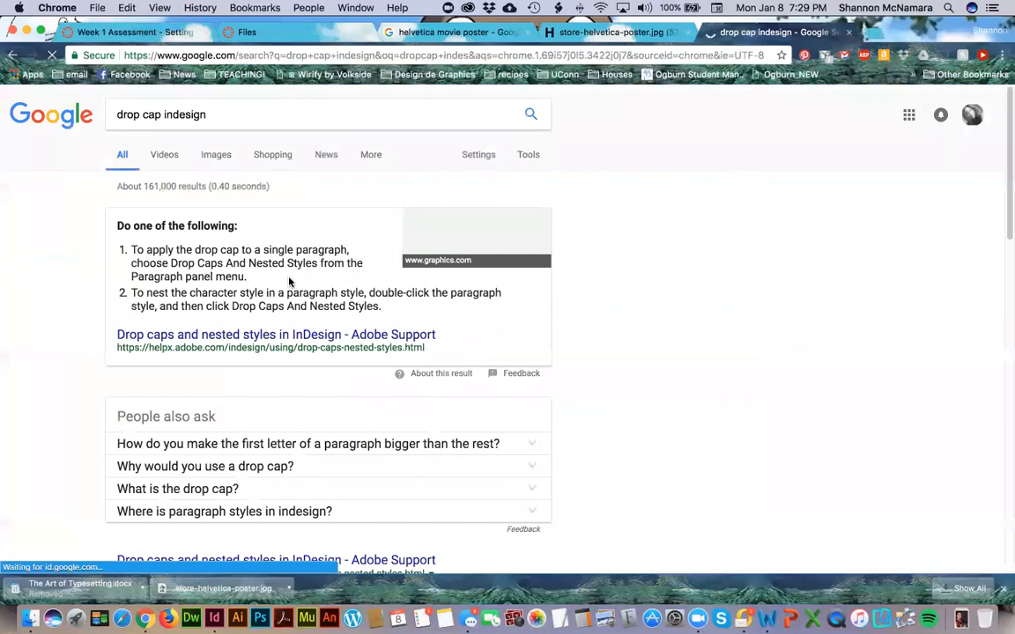
left_click(227, 337)
key("super+Tab")
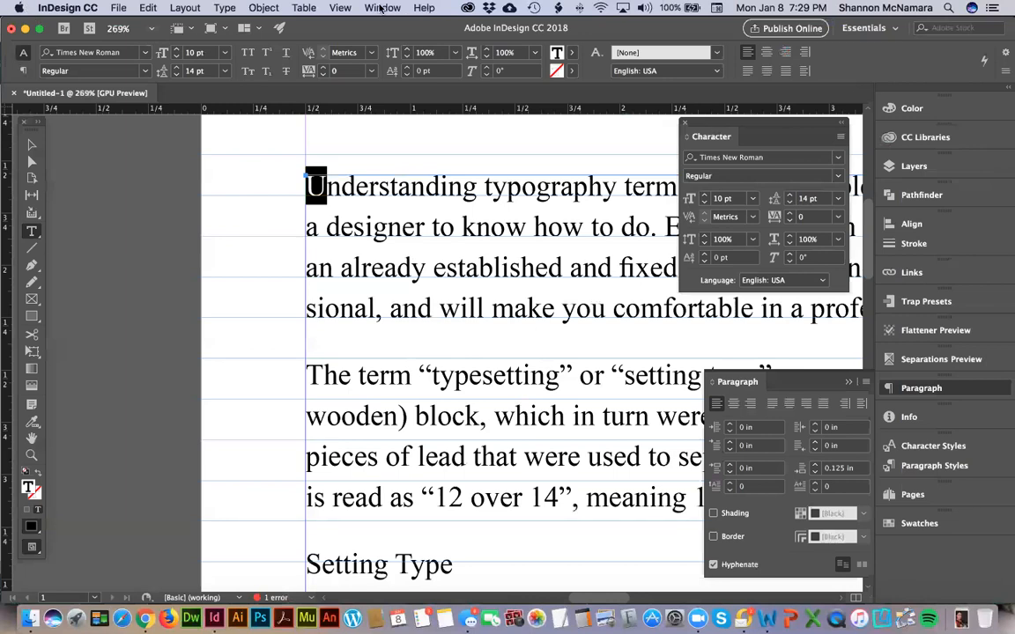
Create a new paragraph style from the article's first paragraph and apply it to that paragraph
left_click(380, 8)
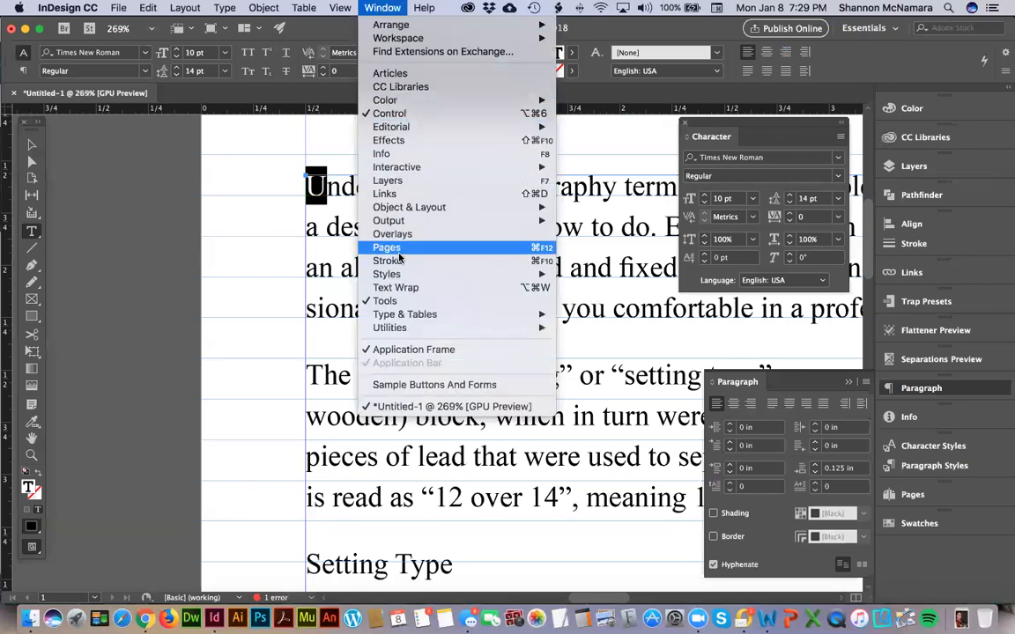
mouse_move(405, 274)
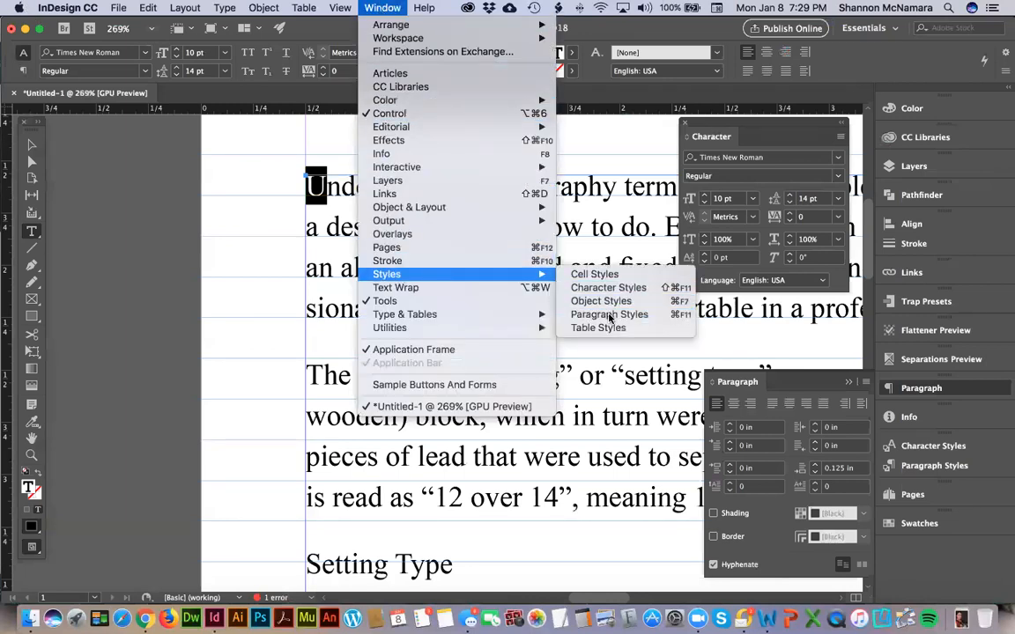
left_click(608, 315)
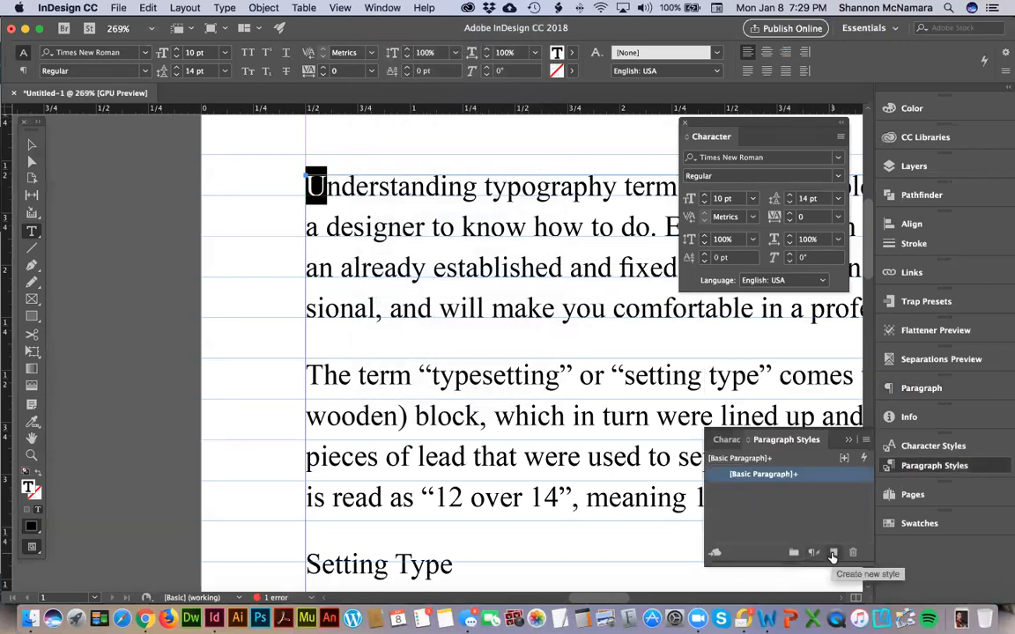
left_click(832, 553)
left_click(763, 490)
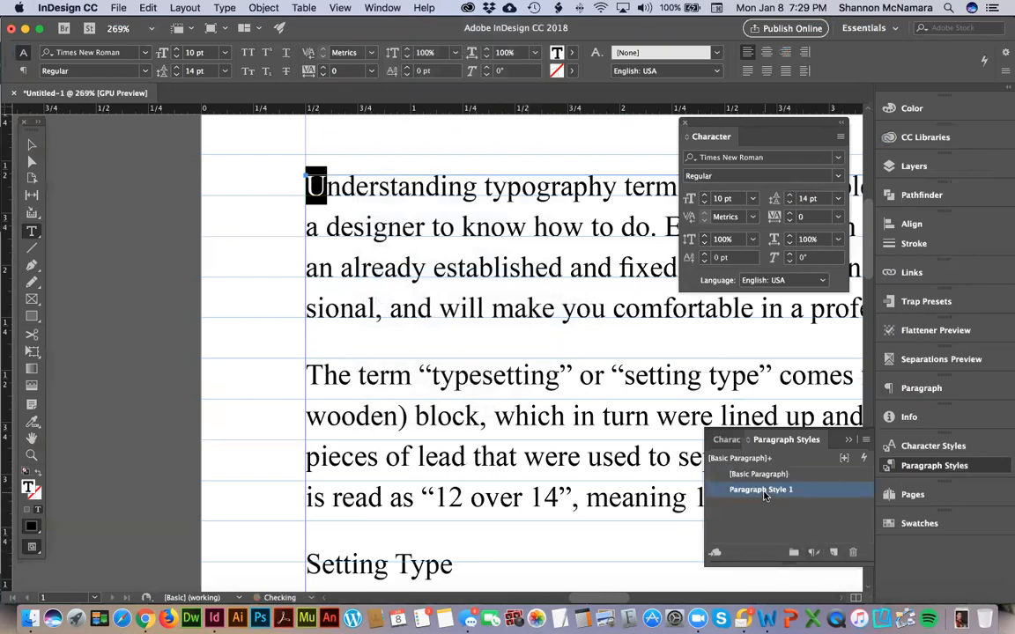
Set the new paragraph style's drop cap to 3 lines
double_click(763, 490)
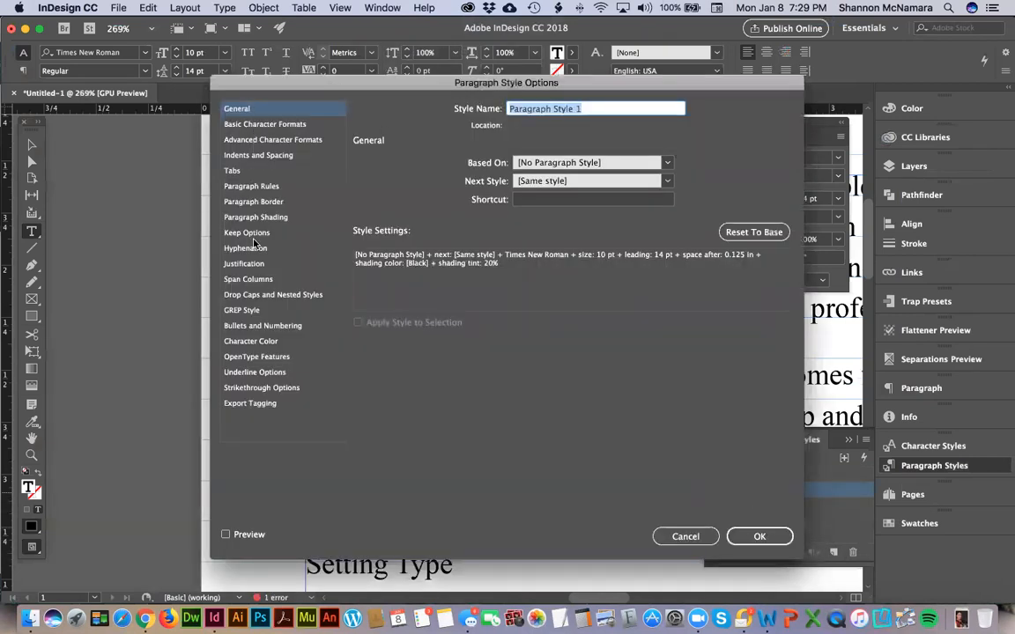
left_click(248, 296)
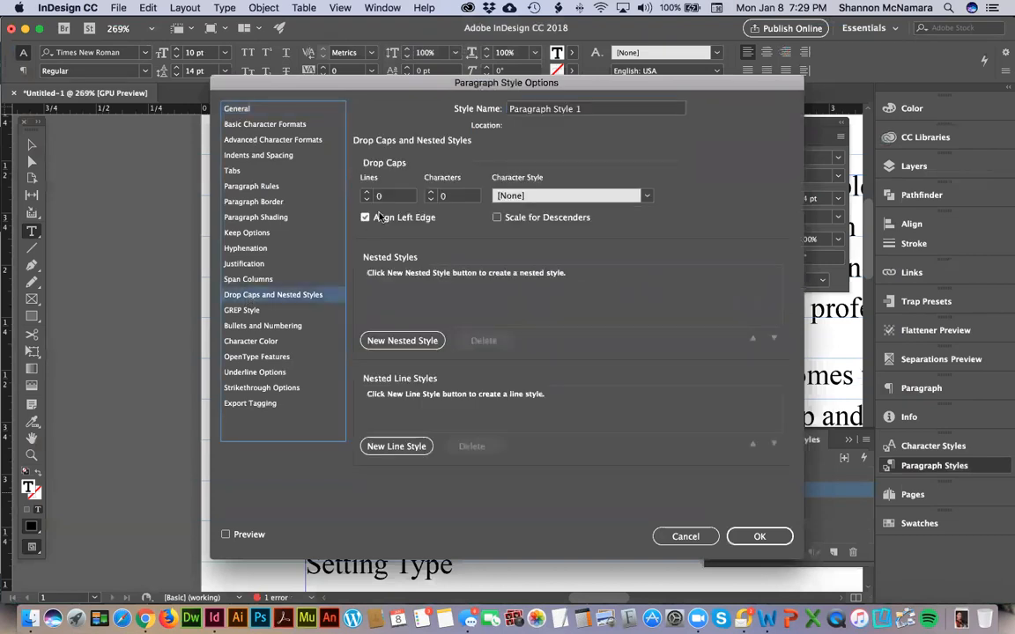
left_click(366, 192)
left_click(779, 537)
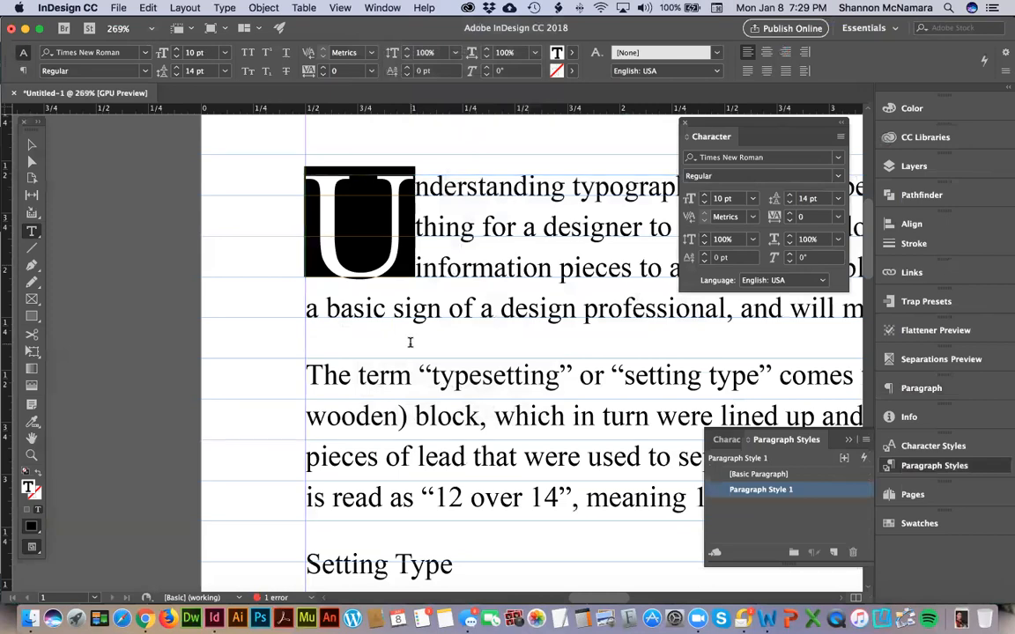
Fit the page in view, close the drop caps help page in Chrome, and review the assessment specifications
scroll(409, 344, "down", 15)
scroll(411, 342, "down", 6)
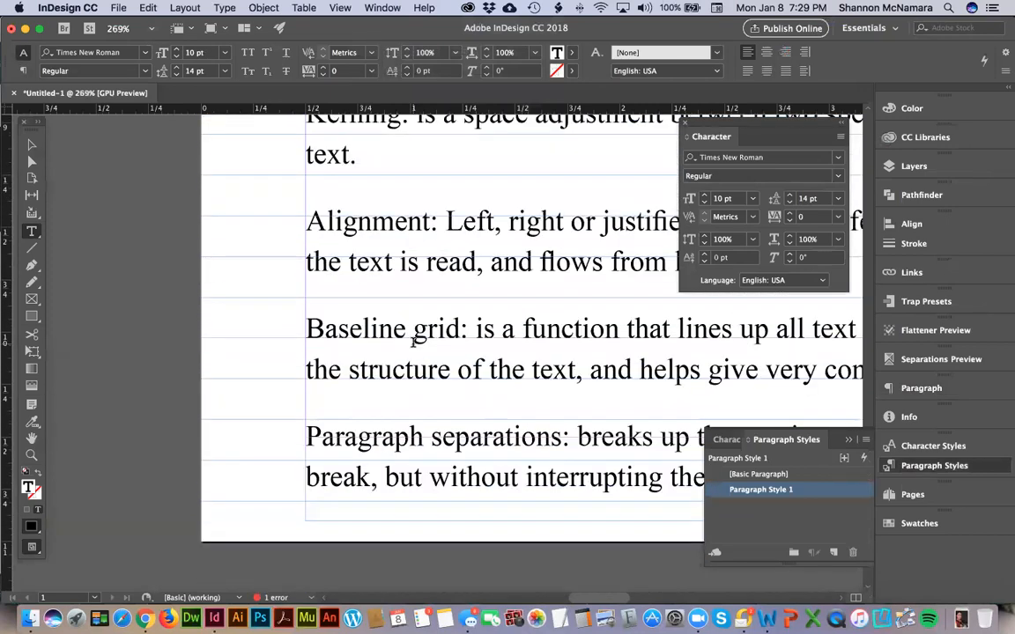
key("super+0")
key("super+Tab")
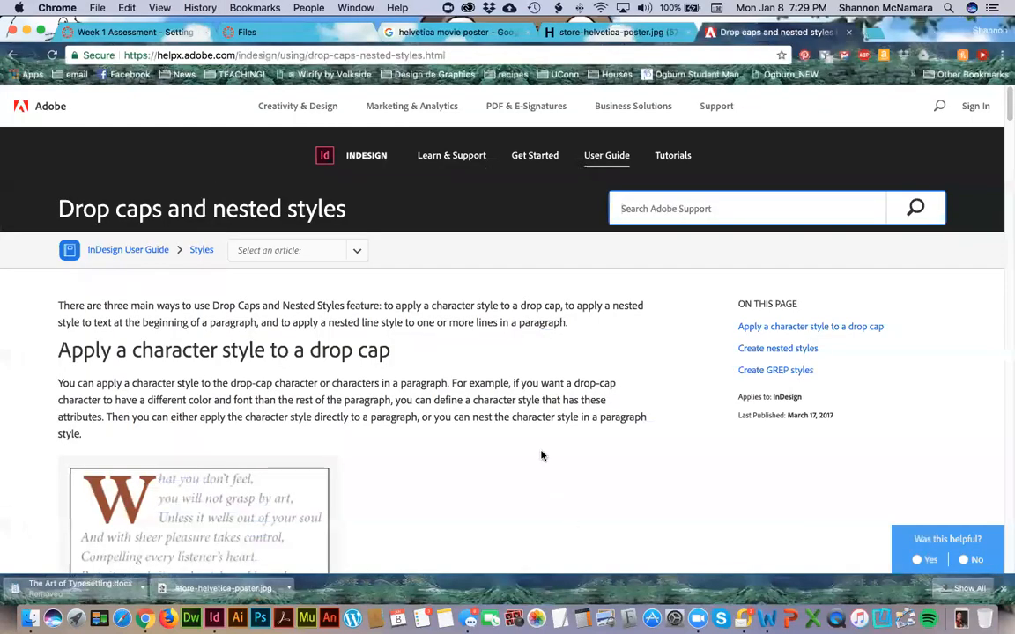
key("super+w")
key("super+alt+Left")
key("super+alt+Left")
key("super+alt+Left")
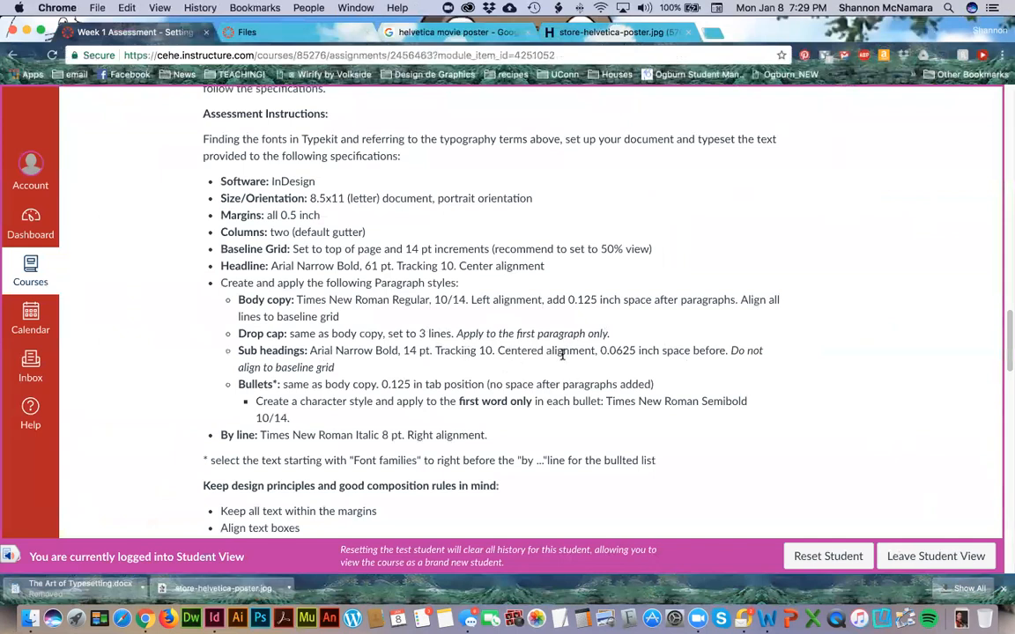
Widen the headline frame in InDesign to 8.5 in, starting at X 0 in, so it spans the full page width
key("super+Tab")
triple_click(442, 166)
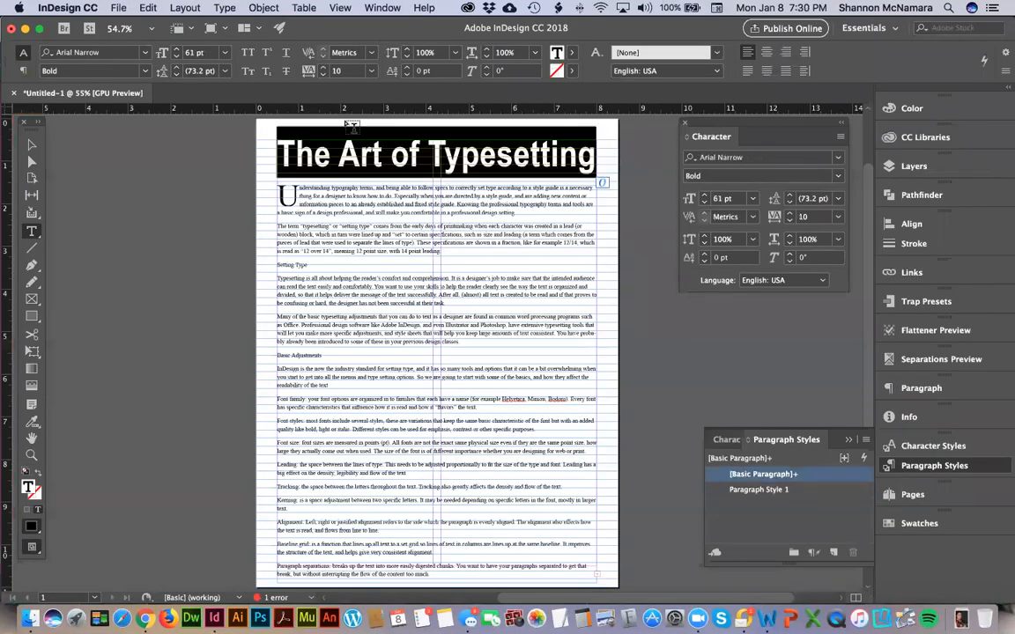
left_click(31, 143)
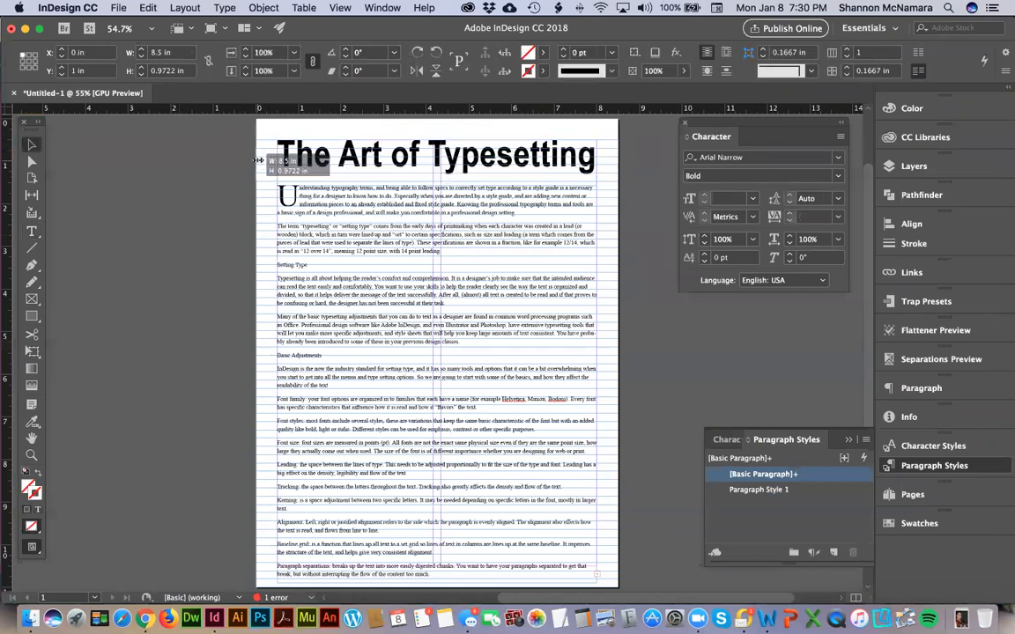
left_click_drag(262, 159, 241, 160)
Center-align the headline "The Art of Typesetting" within its frame and deselect it
double_click(456, 151)
triple_click(457, 150)
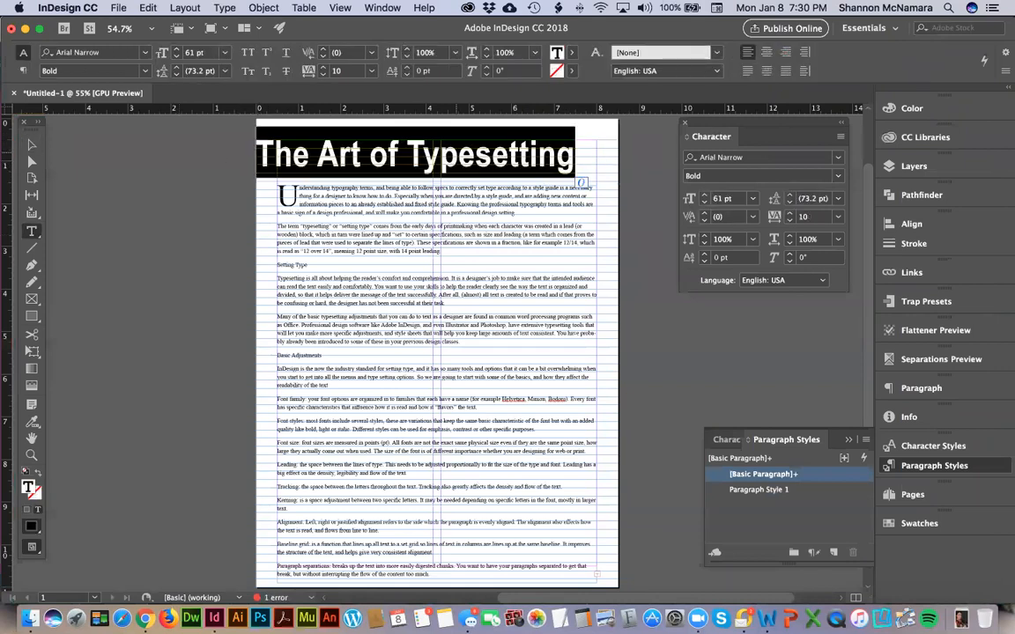
key("super+shift+c")
left_click(32, 144)
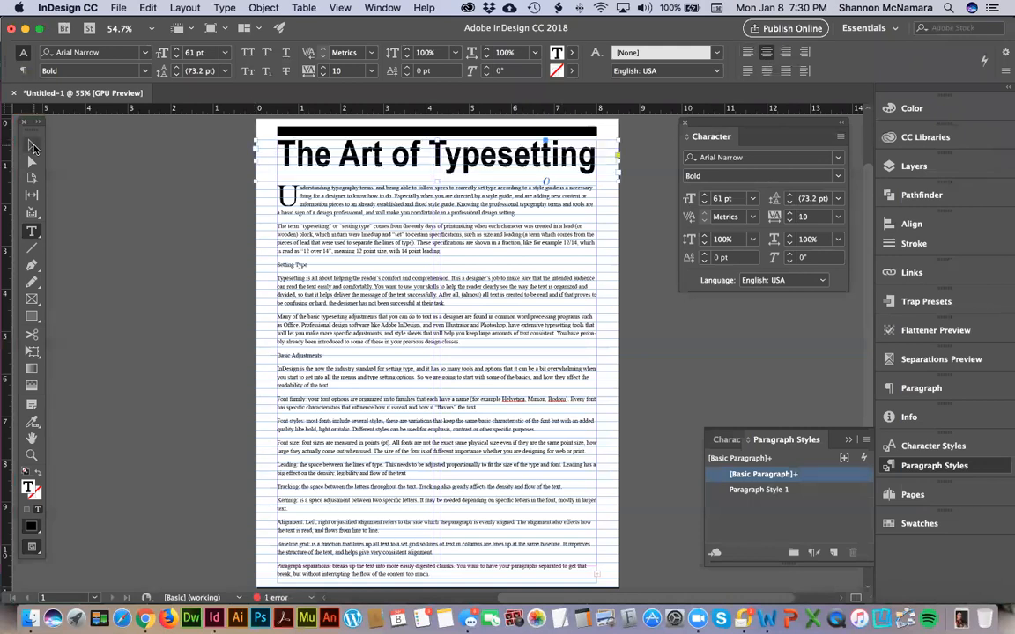
left_click(167, 235)
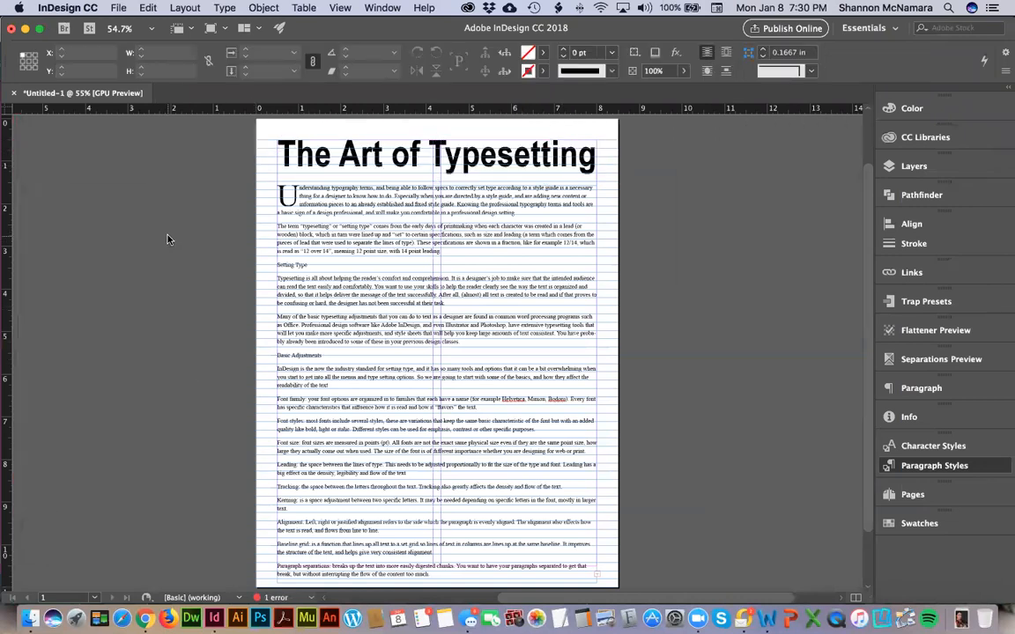
Check the subheading specification in Chrome and look through The Art of Typesetting.docx in Word for the article's subheadings
key("super+Tab")
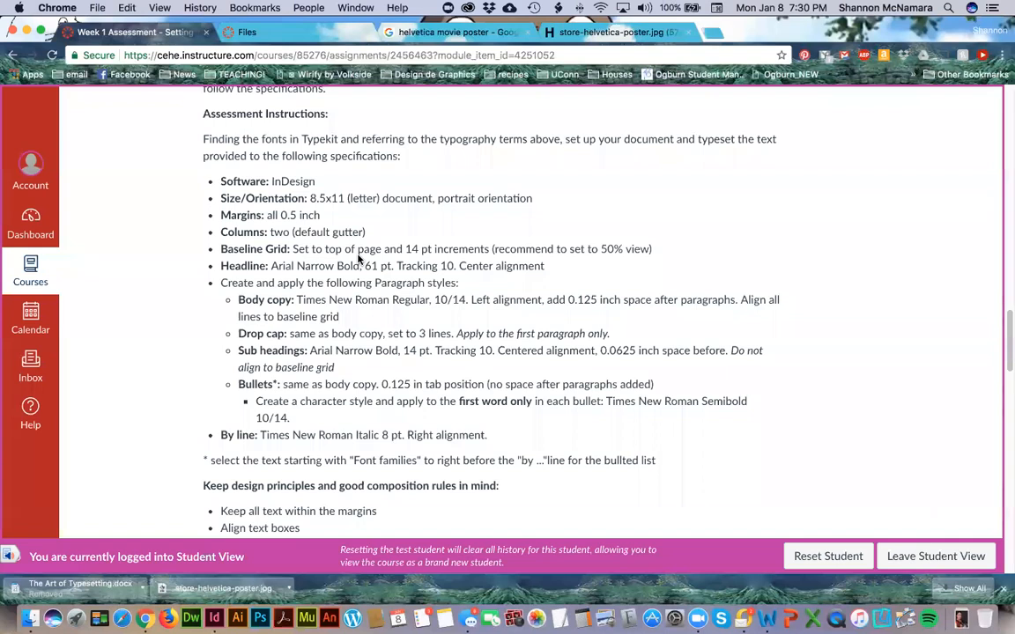
scroll(358, 260, "down", 2)
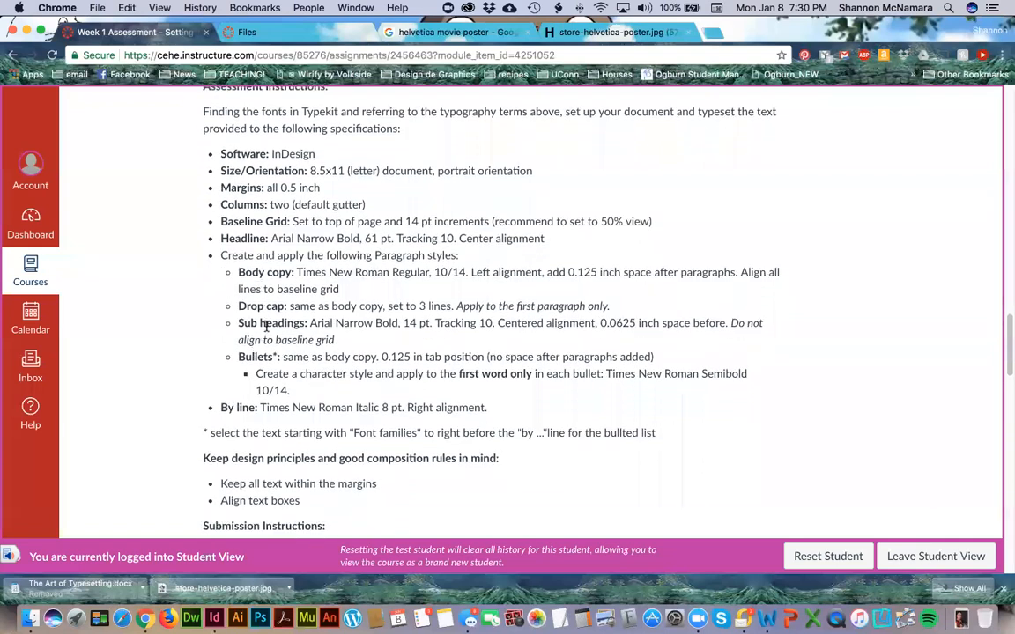
key("super+Tab")
key("super+Tab")
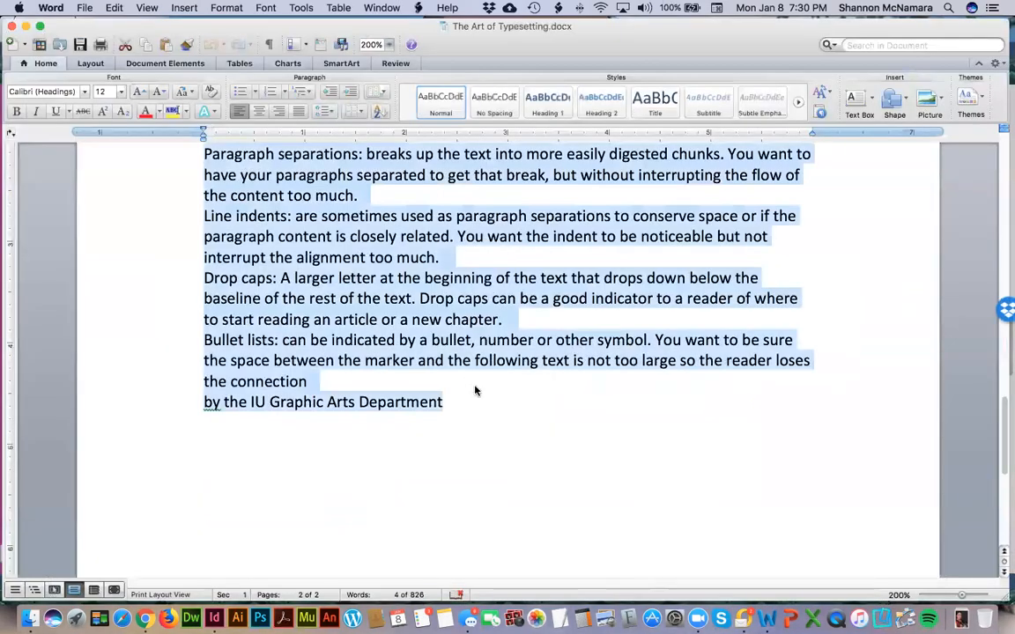
left_click(476, 363)
scroll(477, 364, "up", 10)
scroll(478, 364, "down", 6)
scroll(478, 365, "up", 2)
scroll(478, 364, "up", 10)
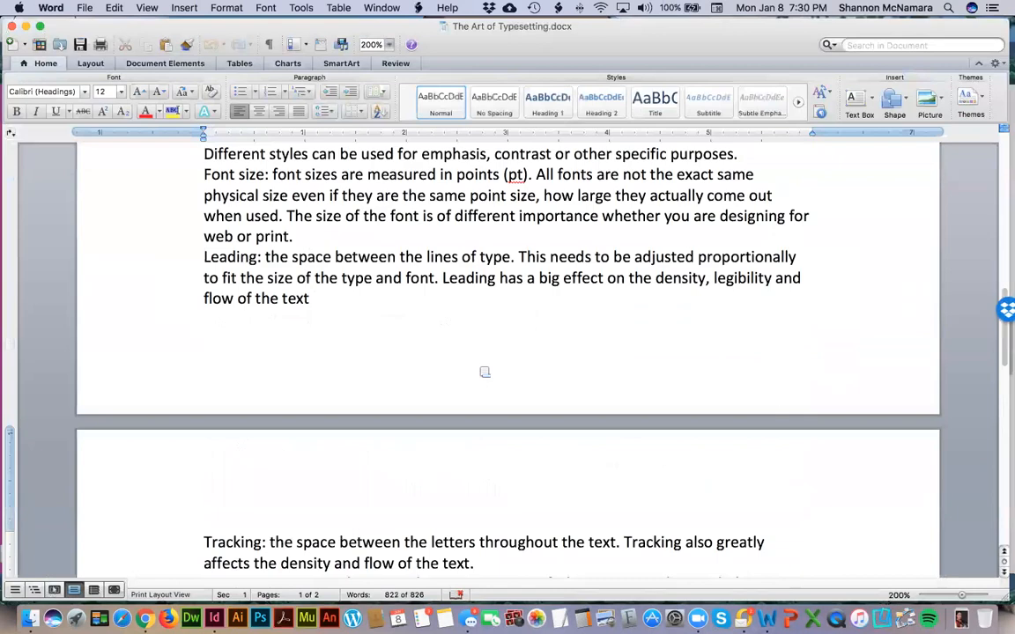
scroll(478, 364, "up", 10)
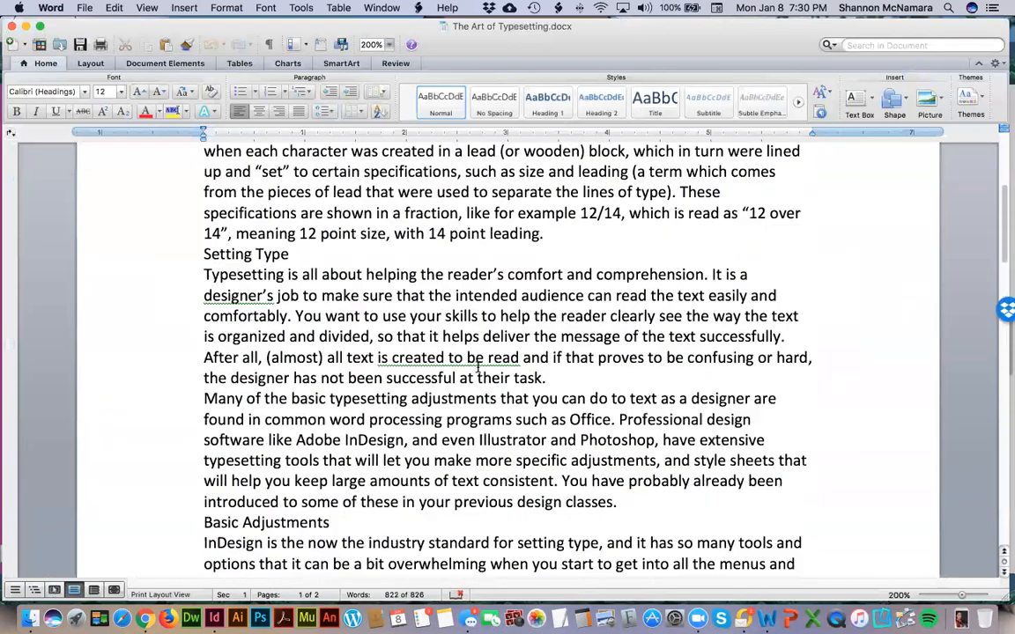
Review the headline and the "Setting Type" and "Basic Adjustments" subheadings in the Word document, and switch back to InDesign
double_click(316, 274)
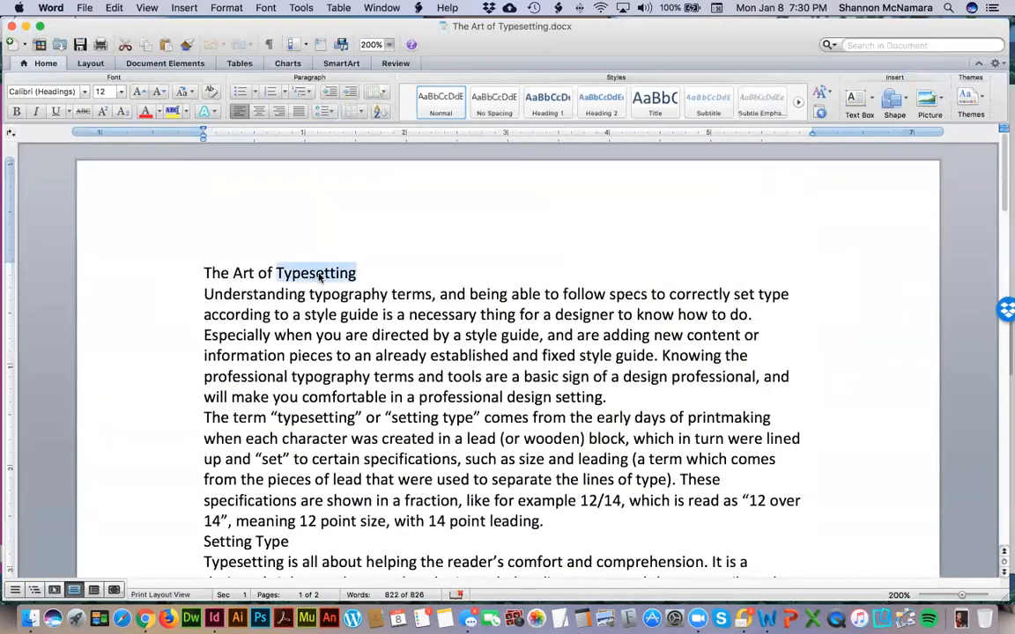
double_click(250, 543)
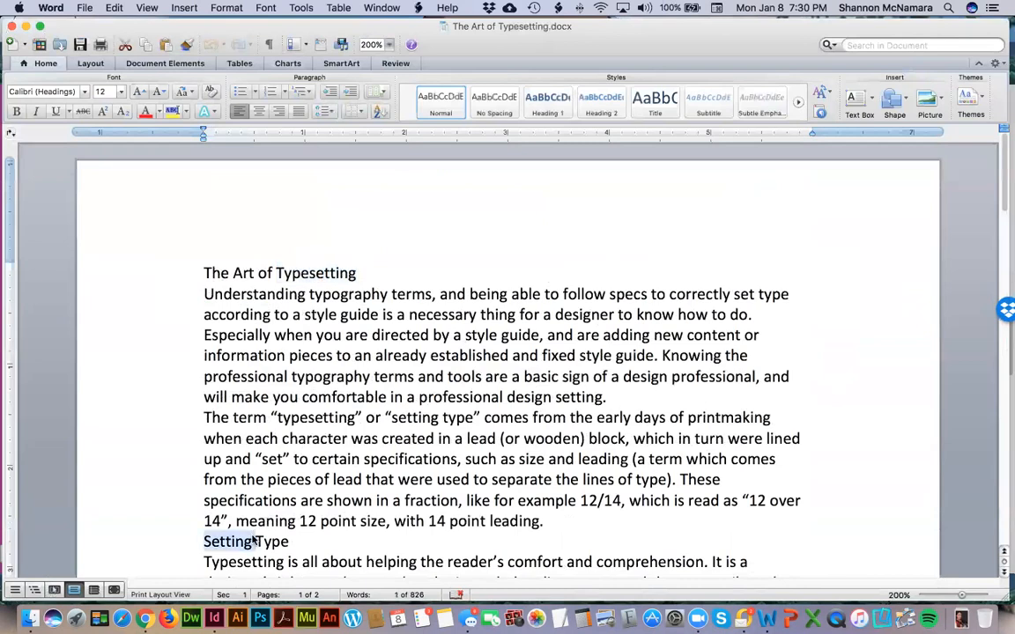
scroll(369, 443, "down", 5)
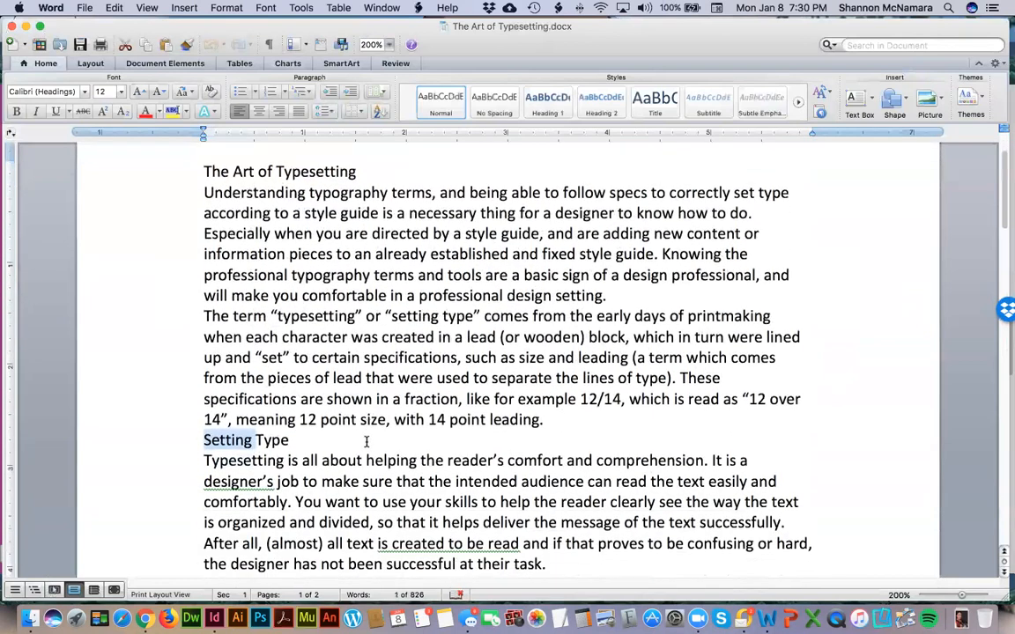
scroll(366, 443, "down", 3)
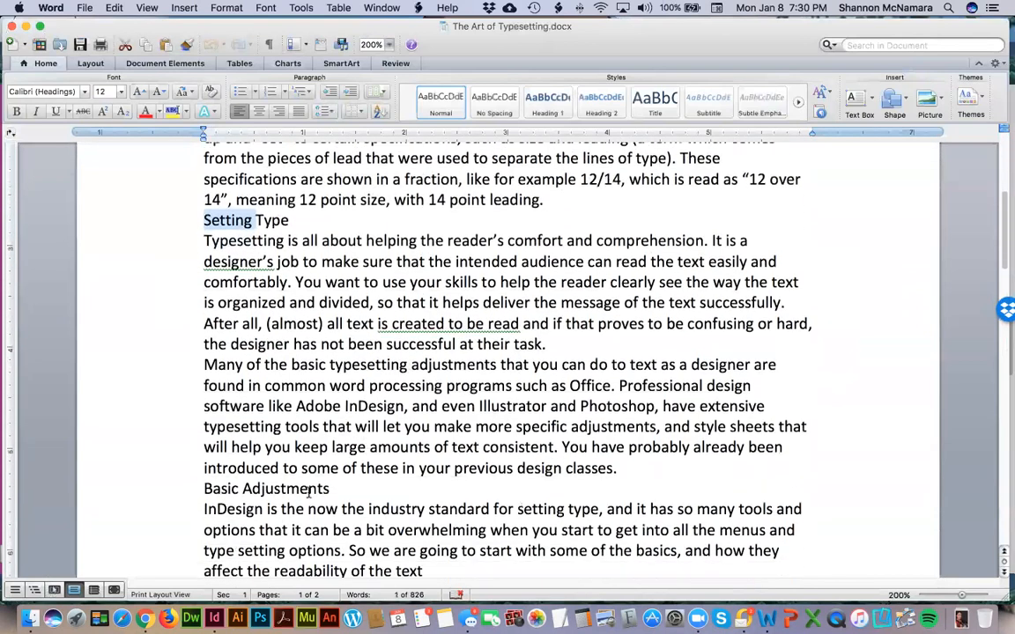
key("super+Tab")
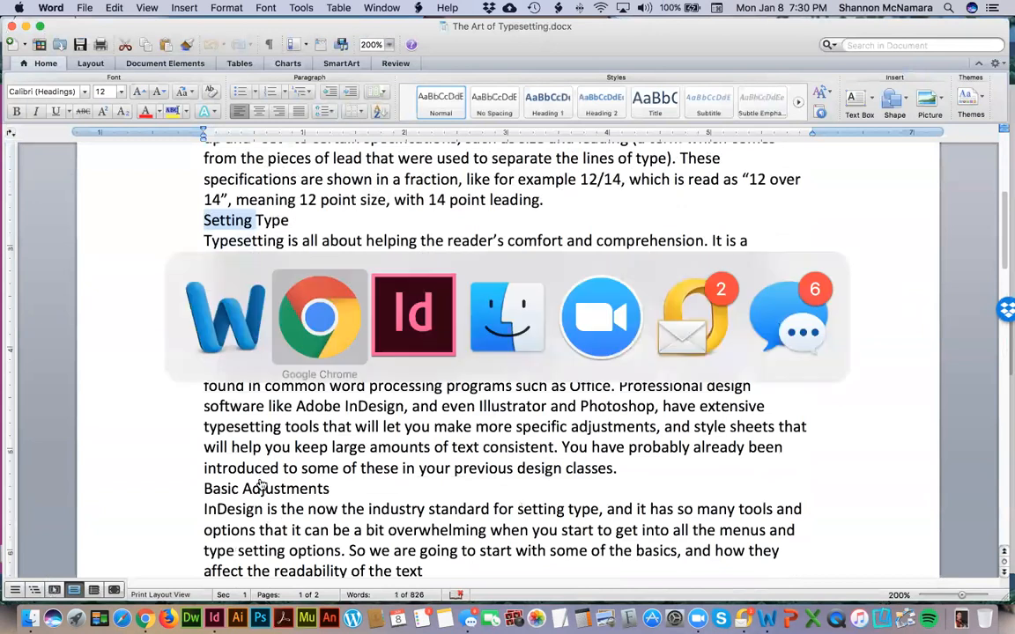
key("super+Tab")
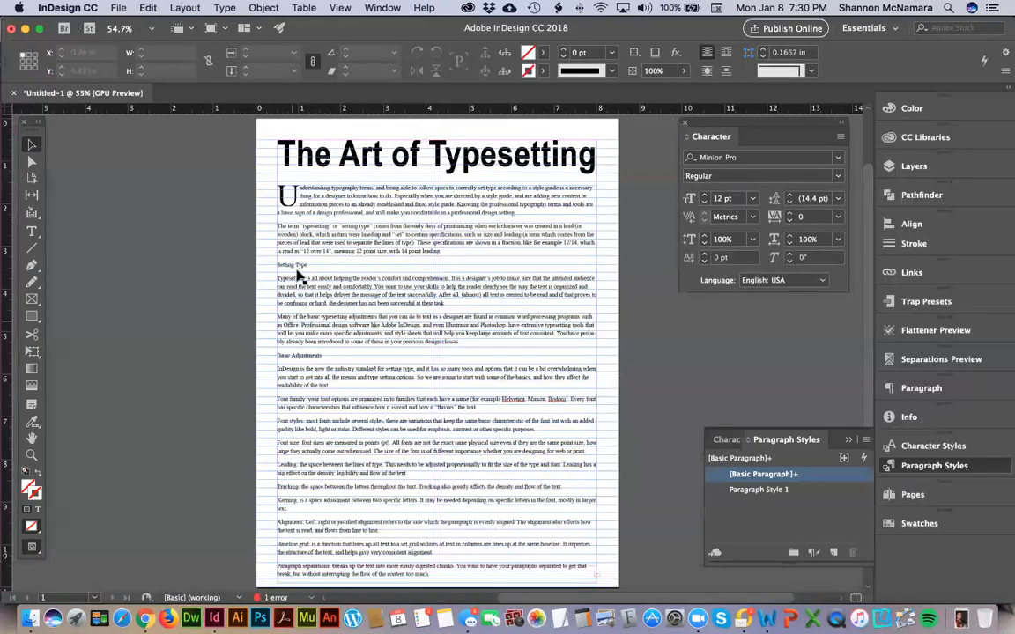
Place the text cursor in the "Setting Type" subheading, check the paragraph style specifications in Chrome, and return to InDesign
double_click(309, 269)
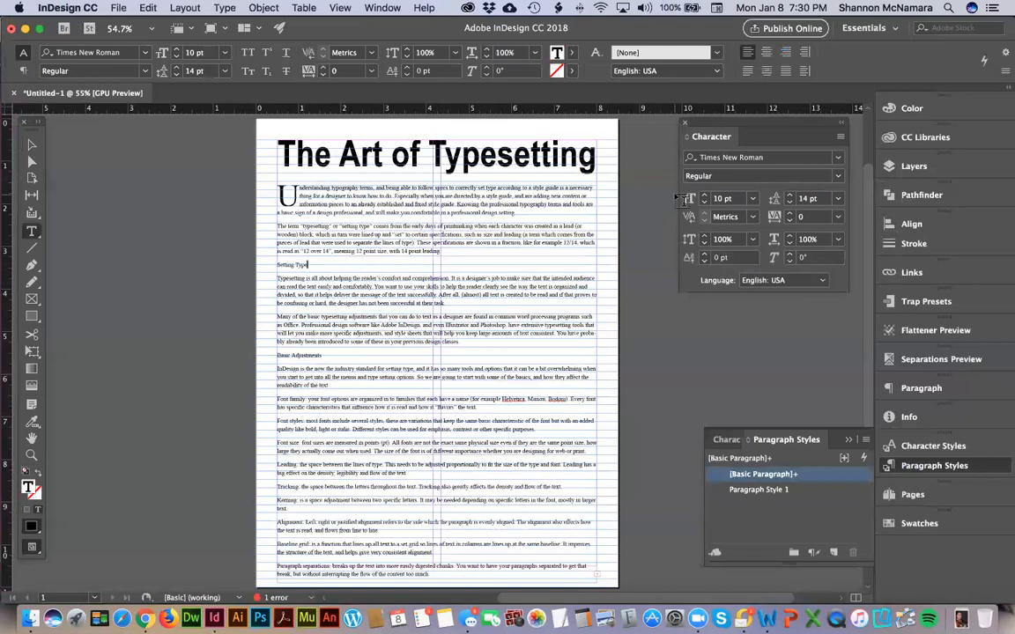
key("super+Tab")
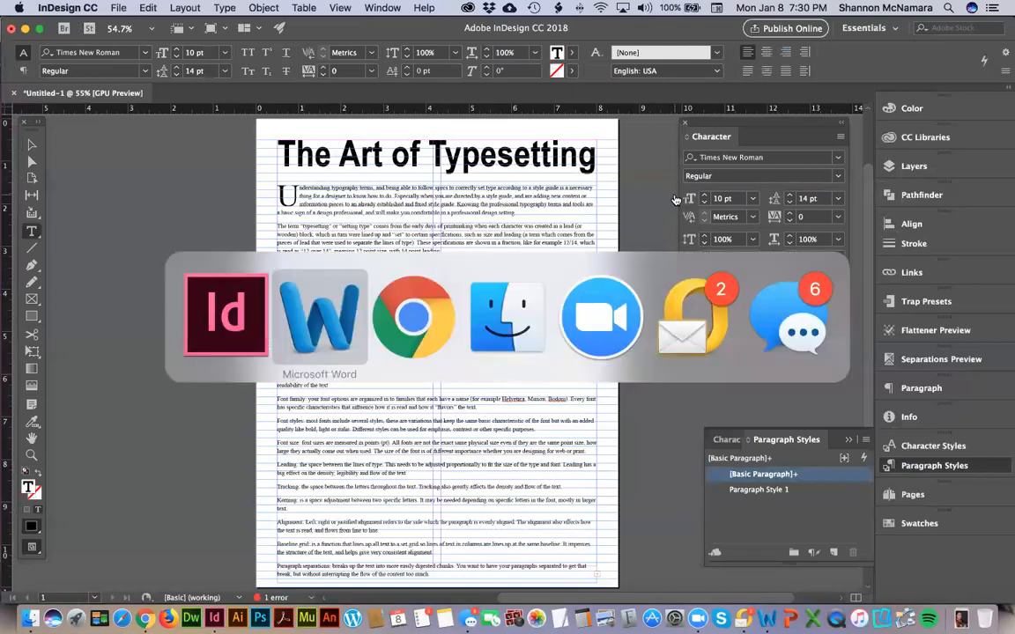
key("super+Tab")
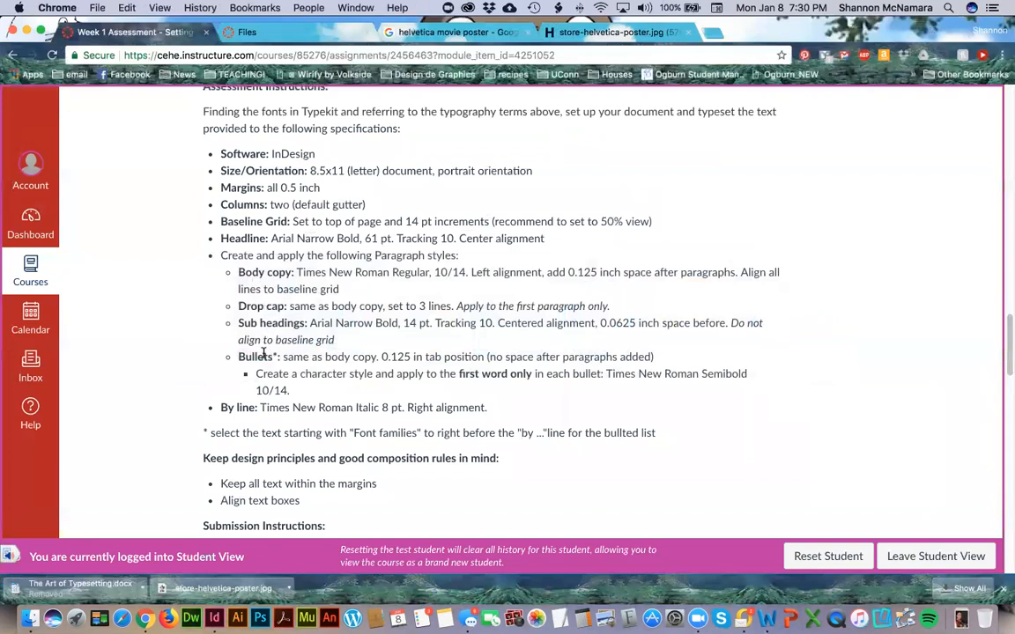
key("super+Tab")
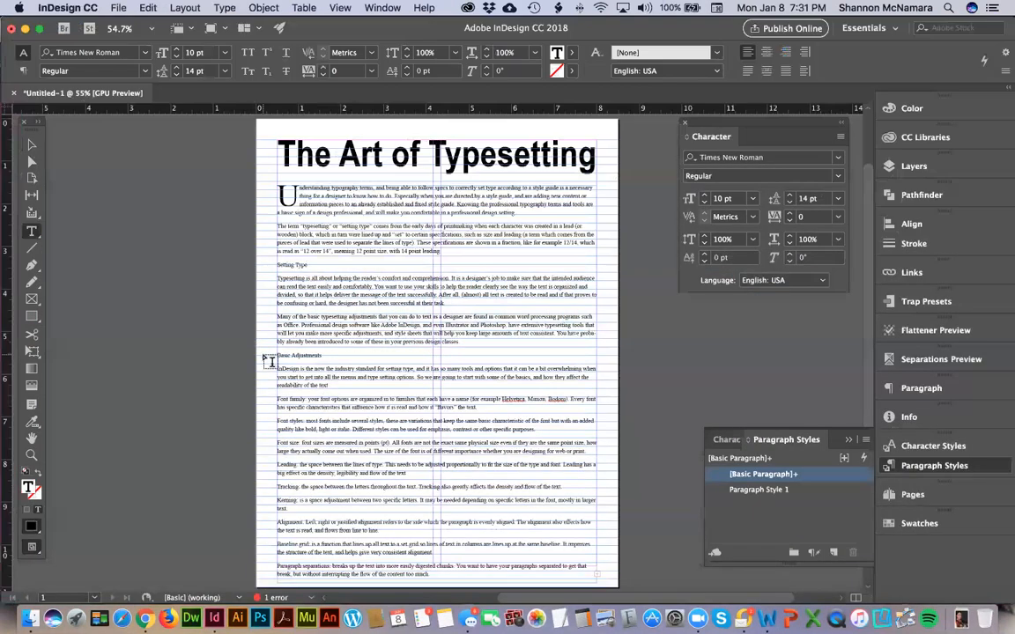
Rename the paragraph style "Paragraph Style 1" as "Drop Cap"
left_click(761, 489)
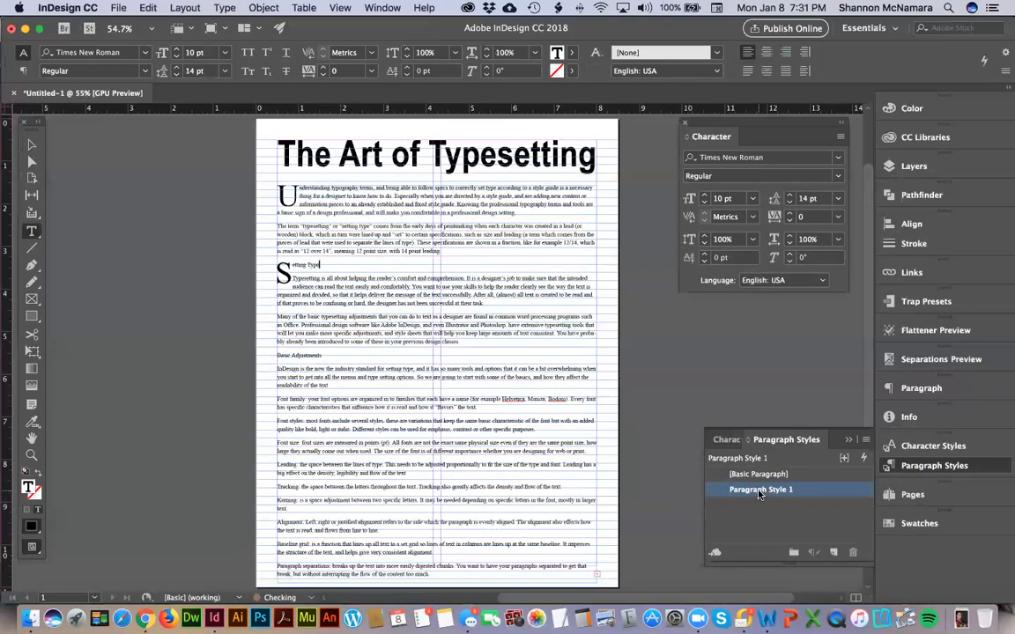
key("super+z")
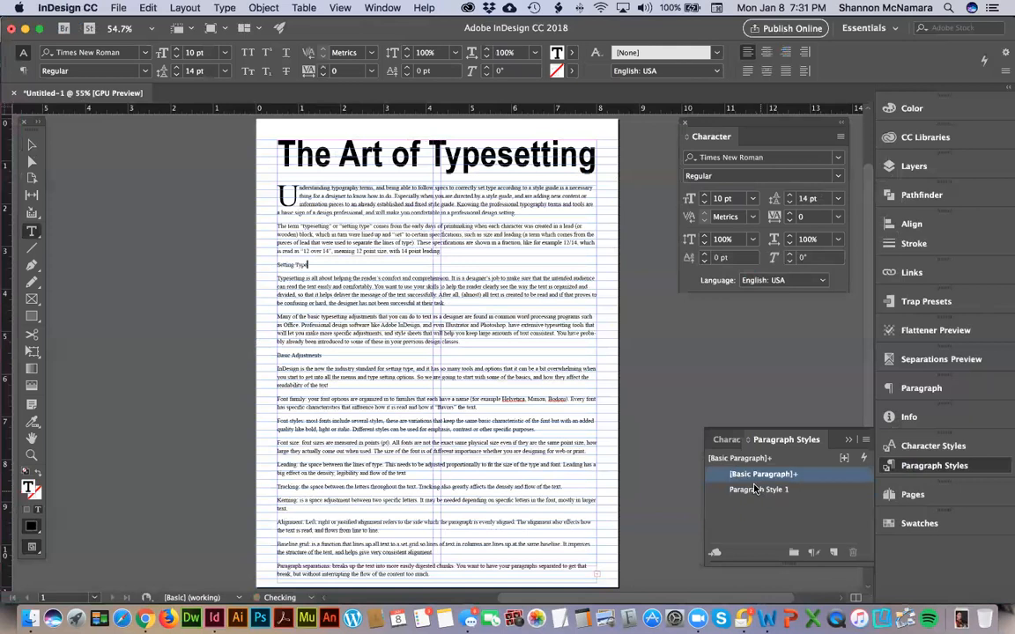
right_click(765, 493)
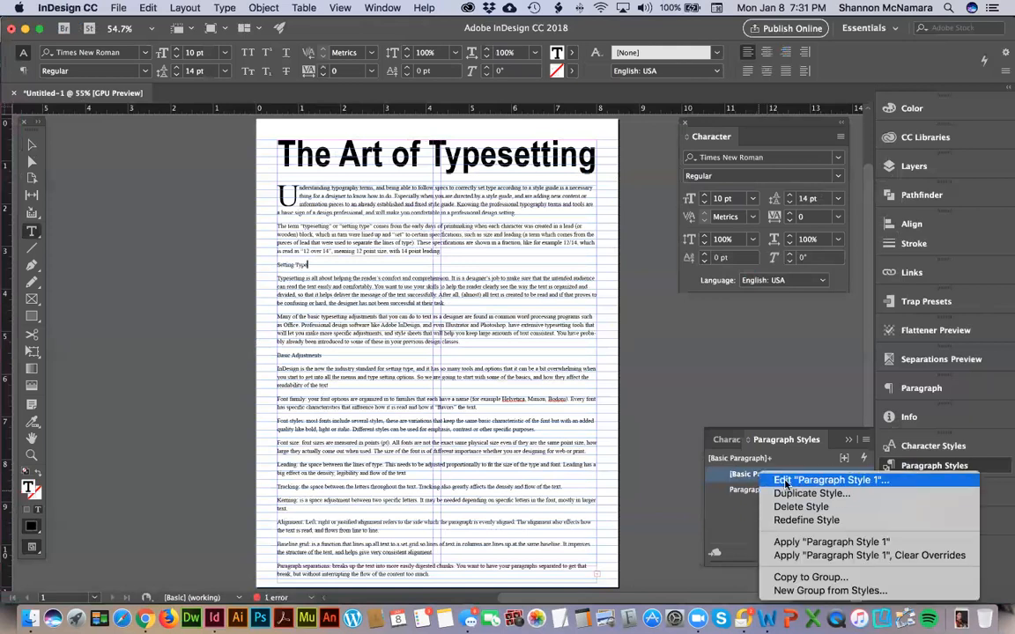
left_click(786, 482)
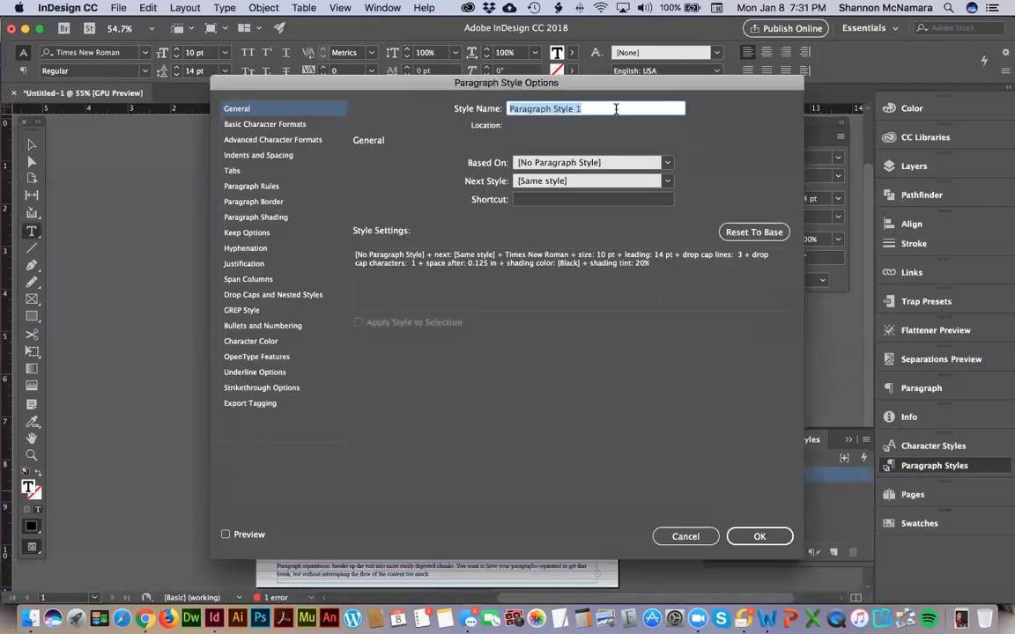
type("Drop Cap")
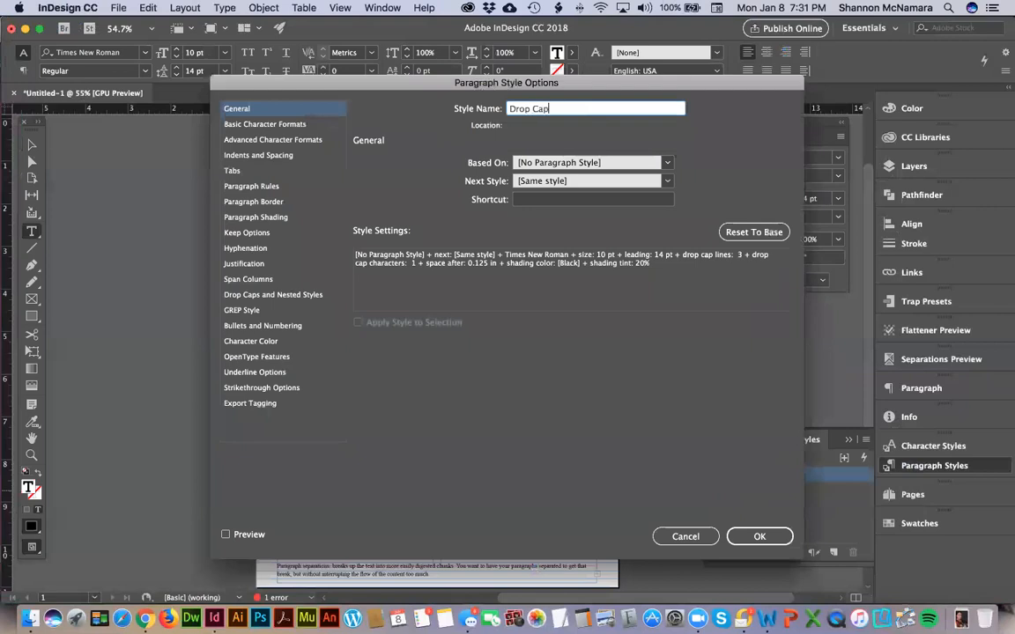
left_click(761, 536)
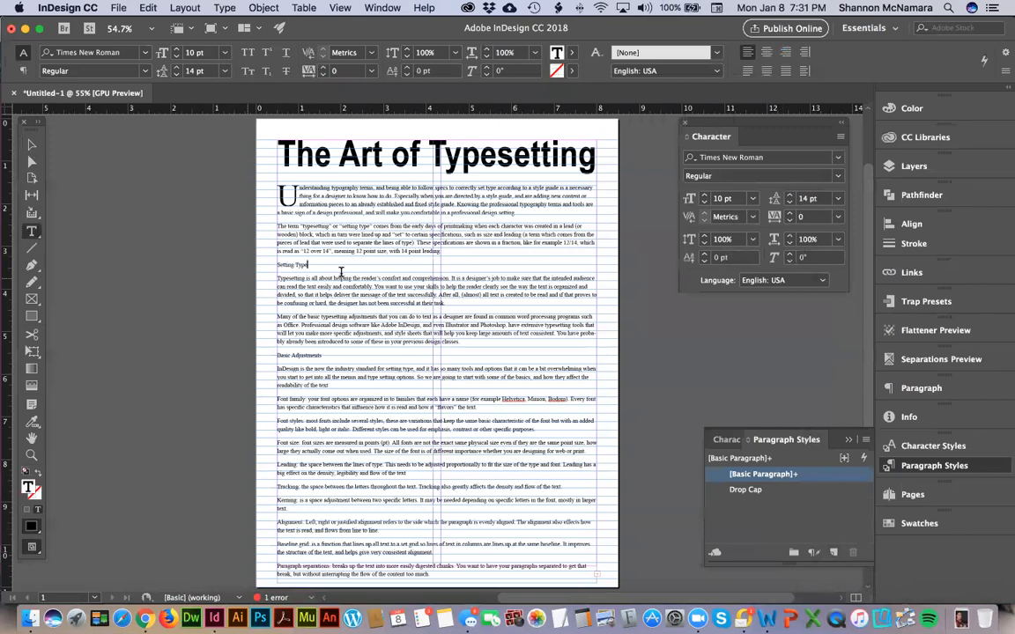
Create a new paragraph style from the "Setting Type" subheading
triple_click(338, 268)
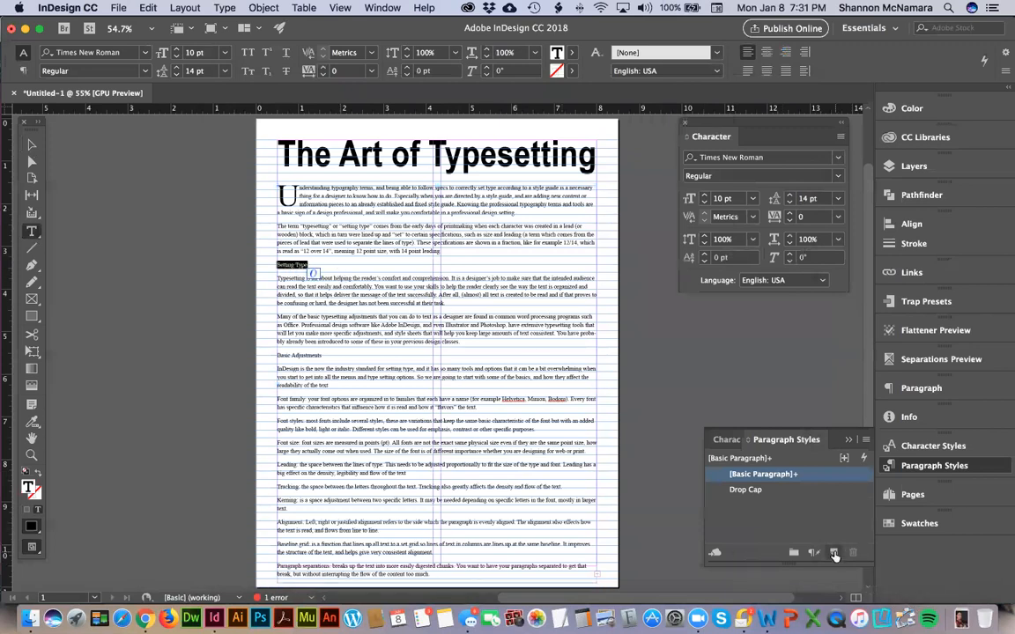
left_click(834, 553)
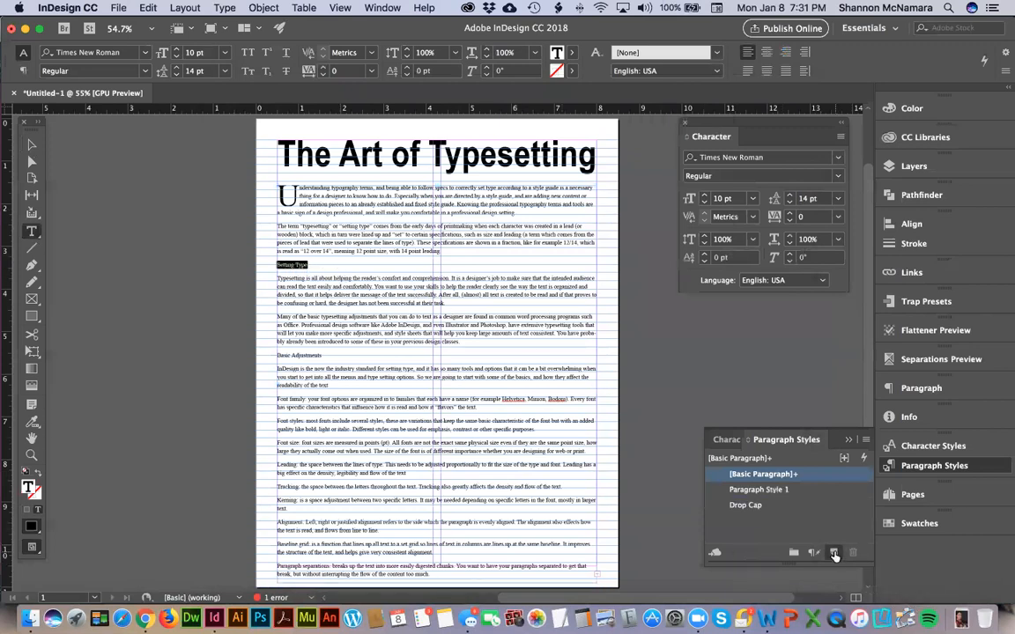
Set the [Basic Paragraph] style's font to Arial Narrow Bold, checking the subheading specification in Chrome
double_click(773, 475)
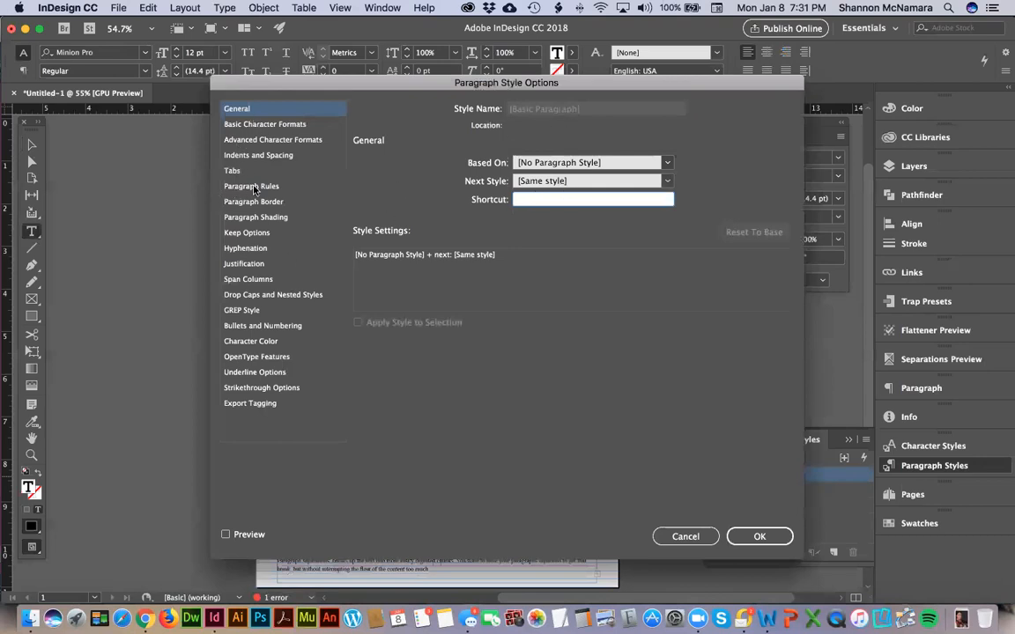
left_click(244, 126)
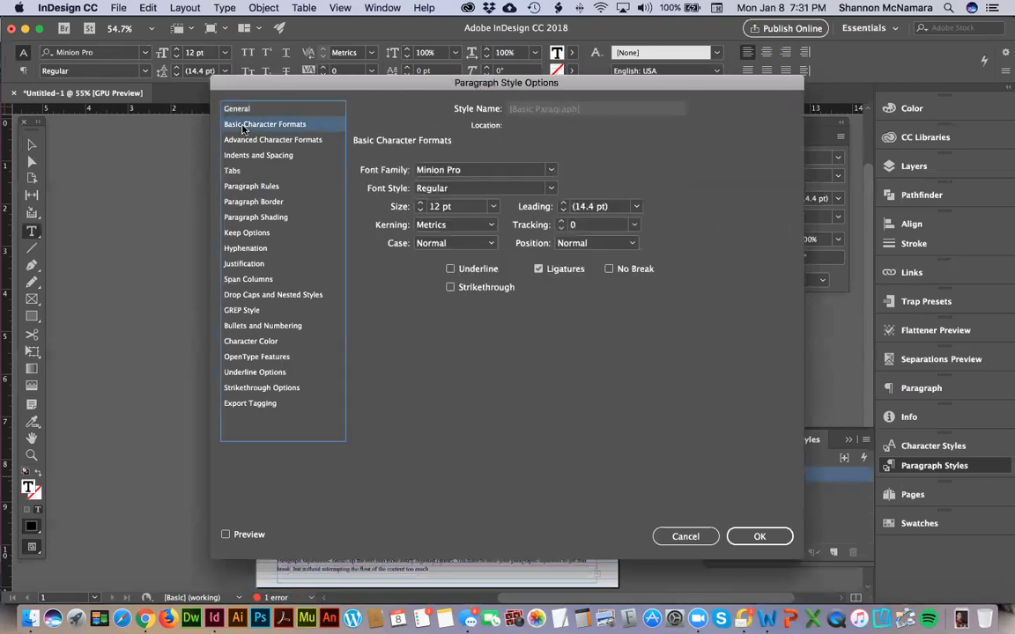
left_click(457, 171)
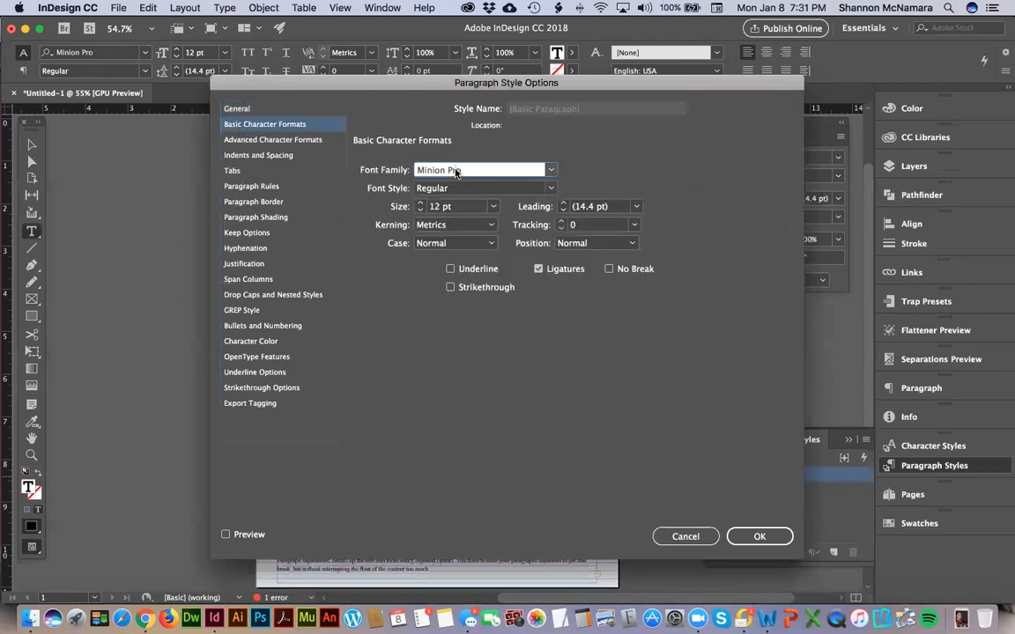
key("super+Tab")
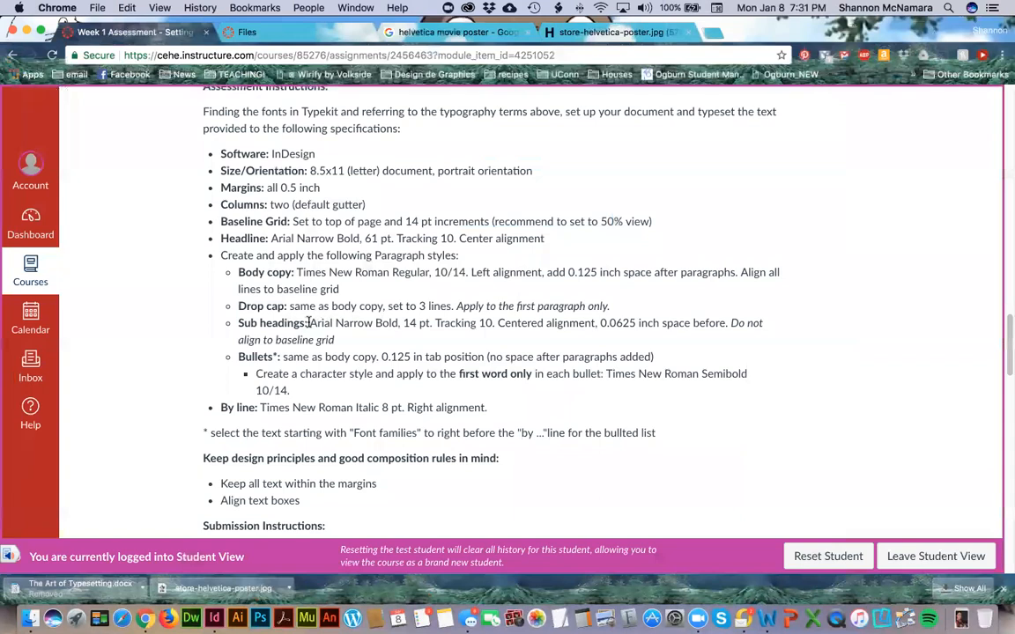
key("super+Tab")
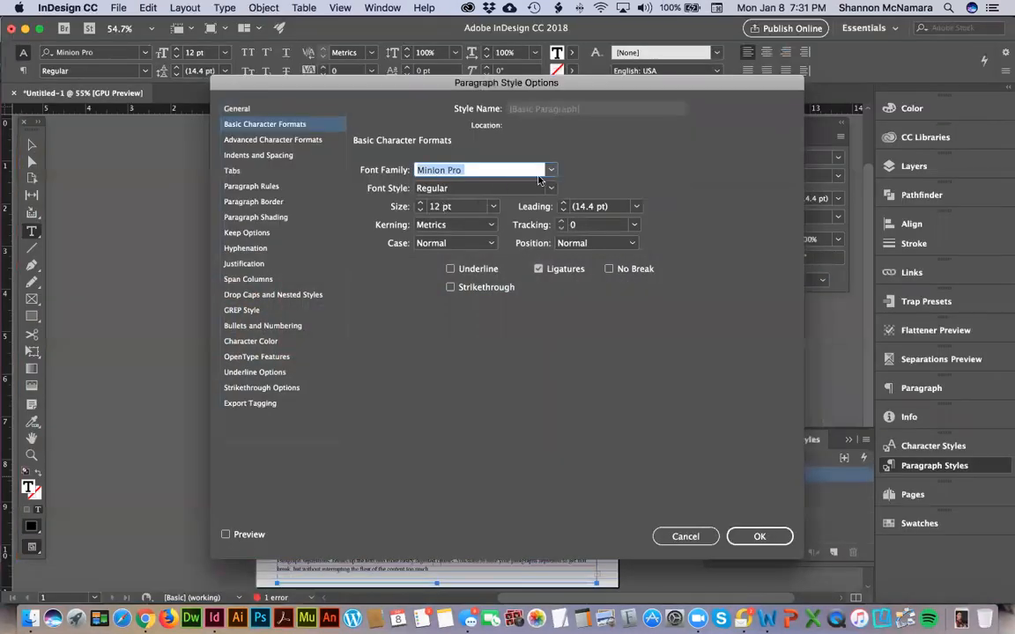
type("Arial Narrow")
key("Tab")
type("Bo")
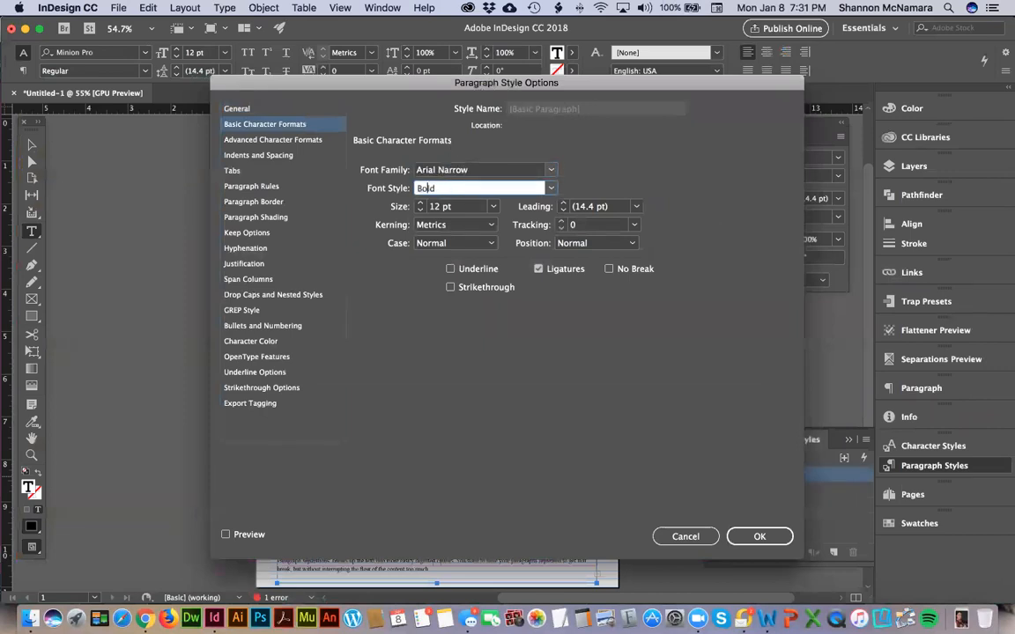
Set the [Basic Paragraph] style to 14 pt size, 14 pt leading and tracking 10, and accept the style changes
left_click(421, 203)
left_click(550, 224)
type("10")
left_click(529, 206)
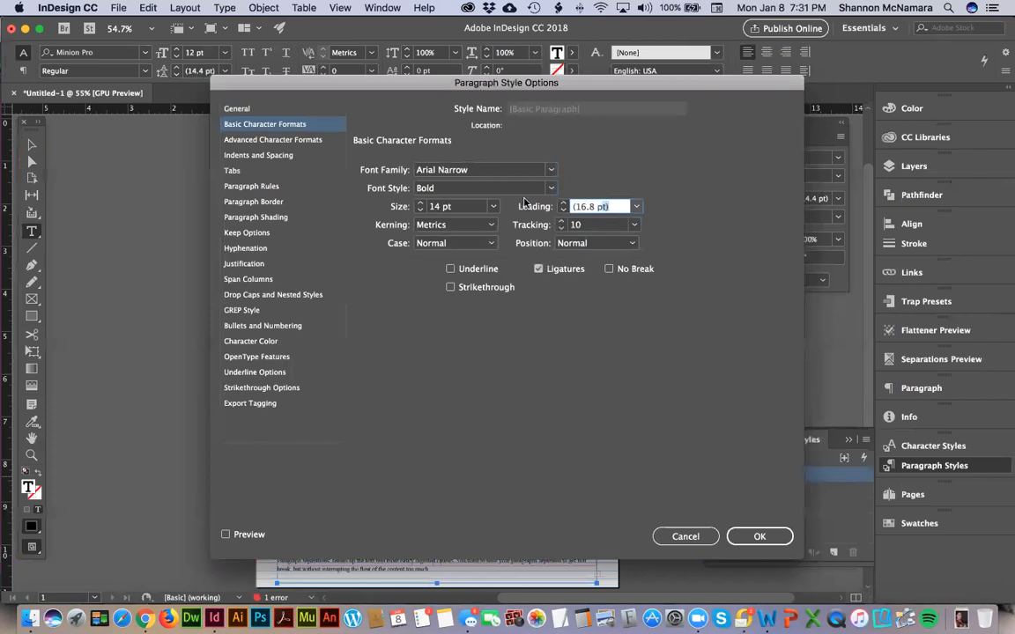
type("14")
left_click(593, 225)
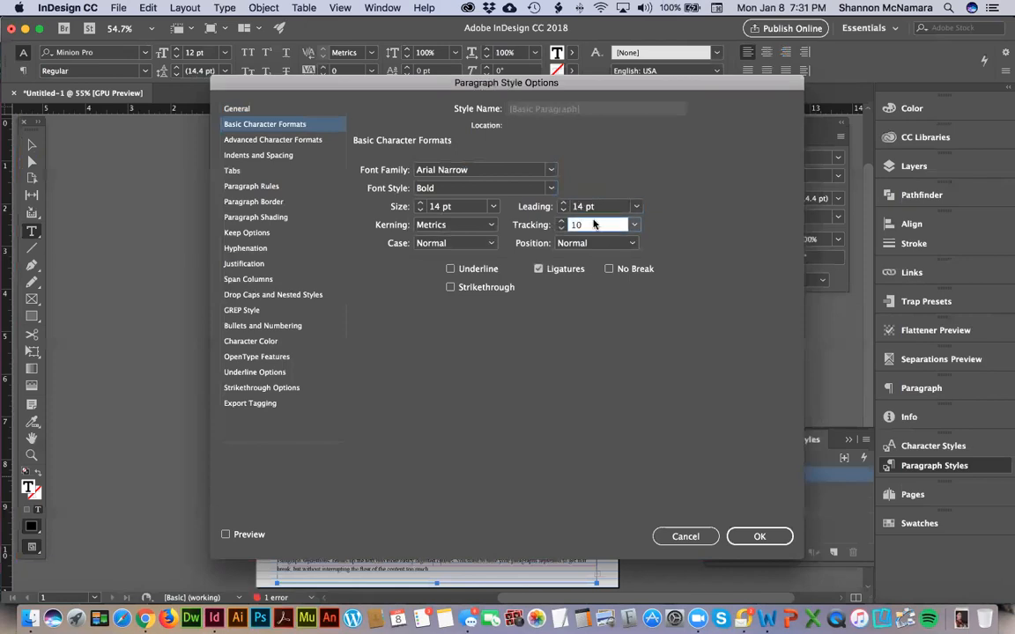
left_click(757, 531)
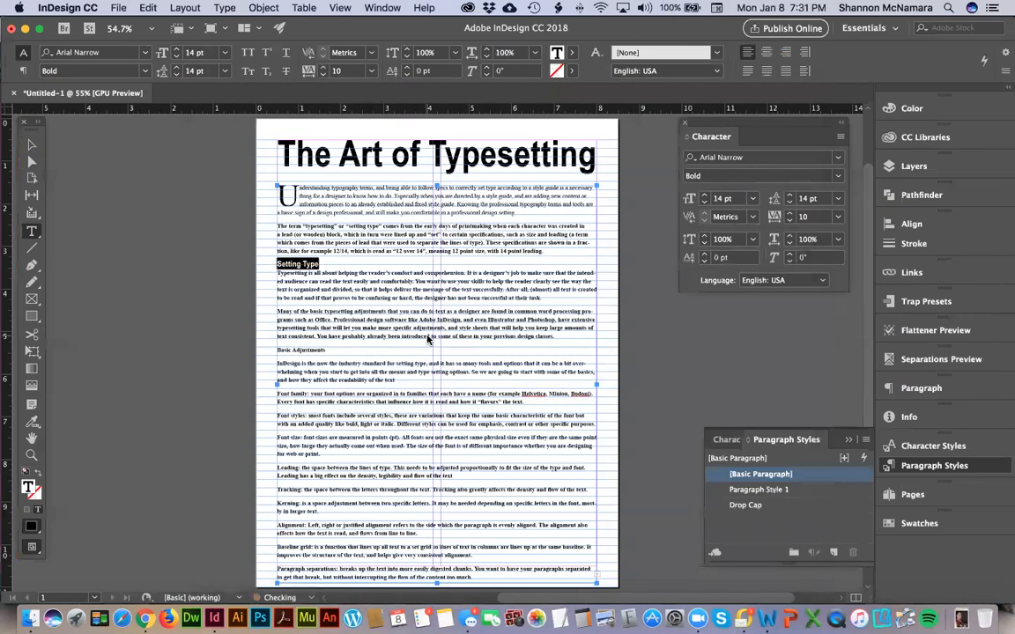
left_click(364, 227)
triple_click(365, 228)
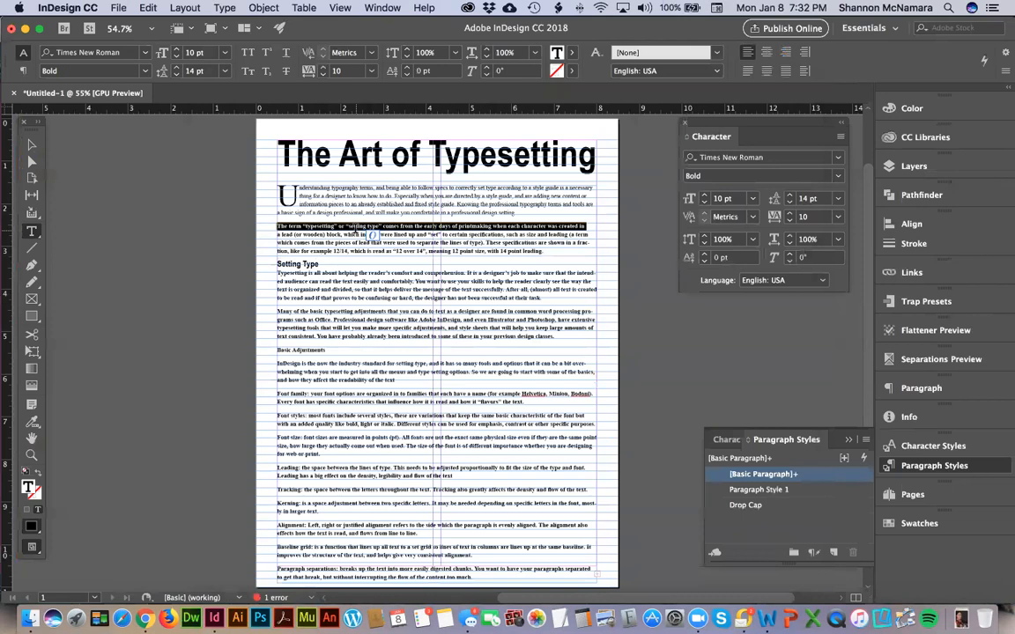
key("Left")
key("shift+Down")
key("shift+Down")
key("shift+Down")
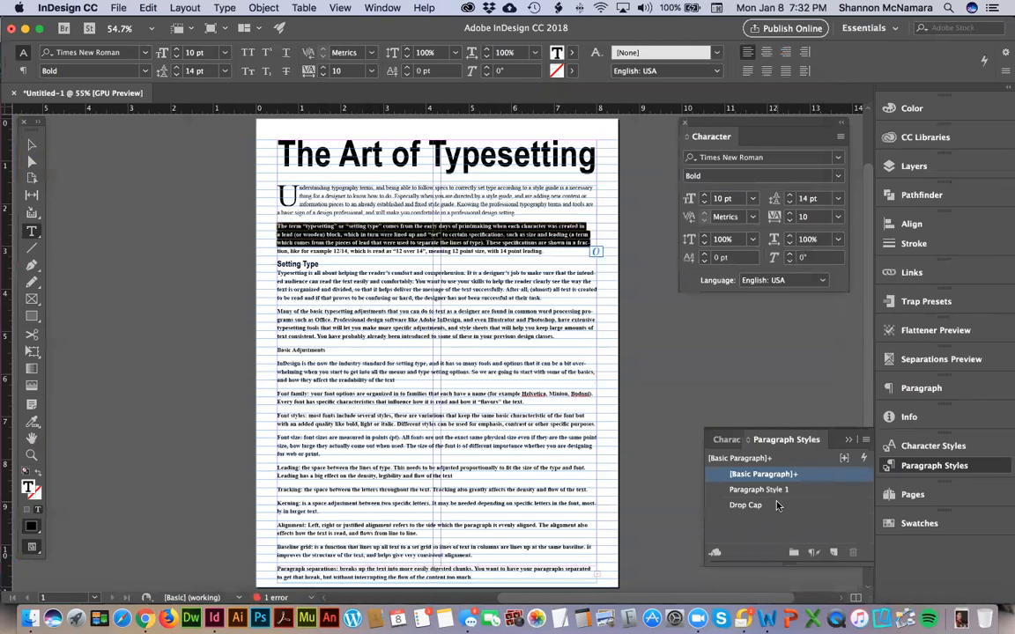
Create a new paragraph style from the drop cap paragraph and name it "Body copy"
left_click_drag(347, 189, 367, 207)
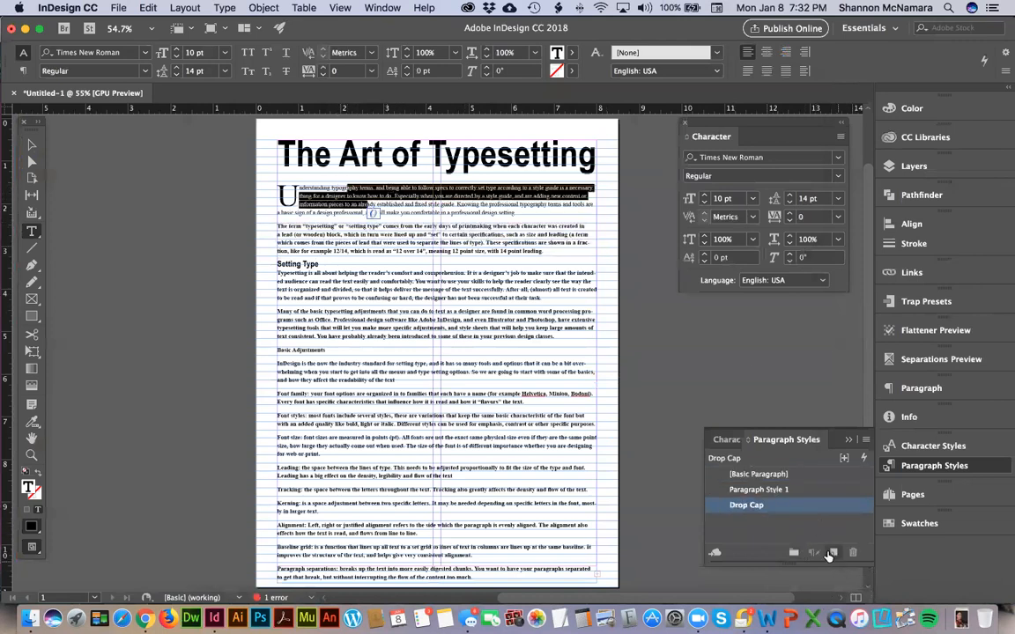
left_click(834, 553)
left_click(749, 522)
double_click(748, 521)
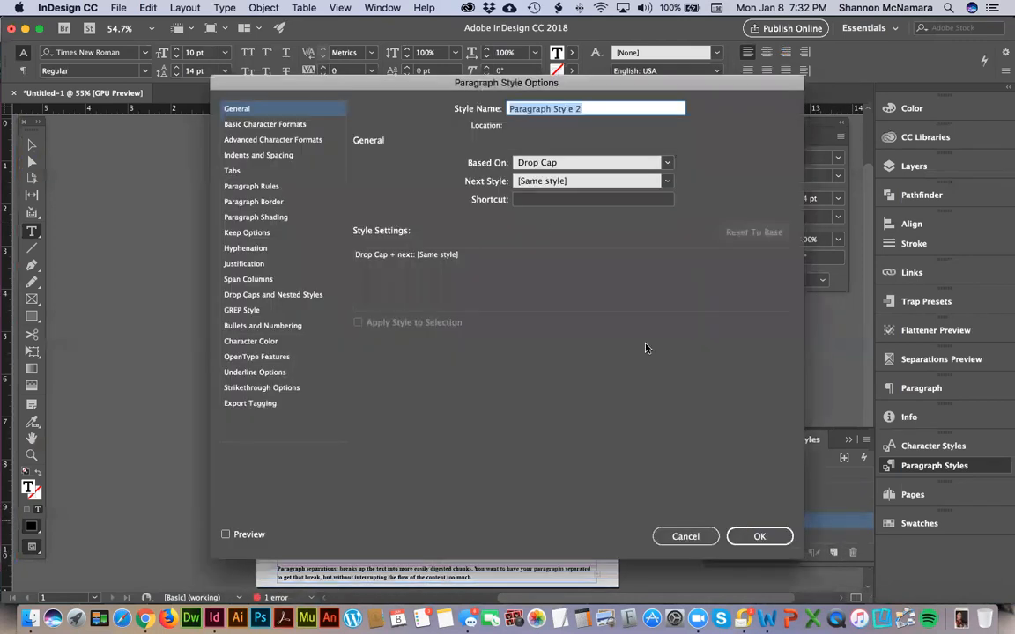
type("Body copy")
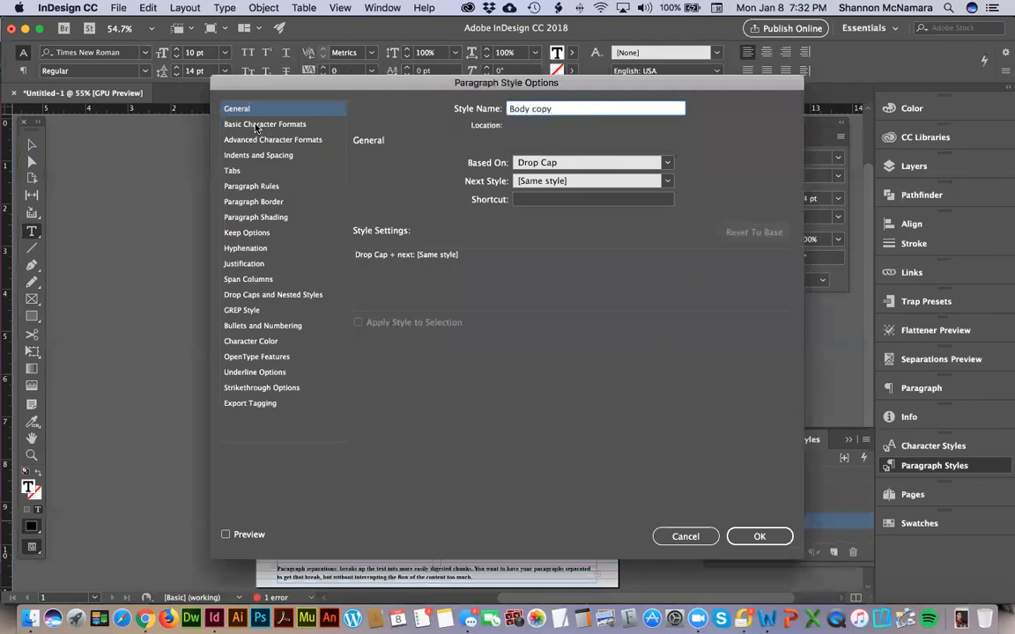
Review the Body copy style's character formats, remove its drop cap, and accept the style options
left_click(256, 126)
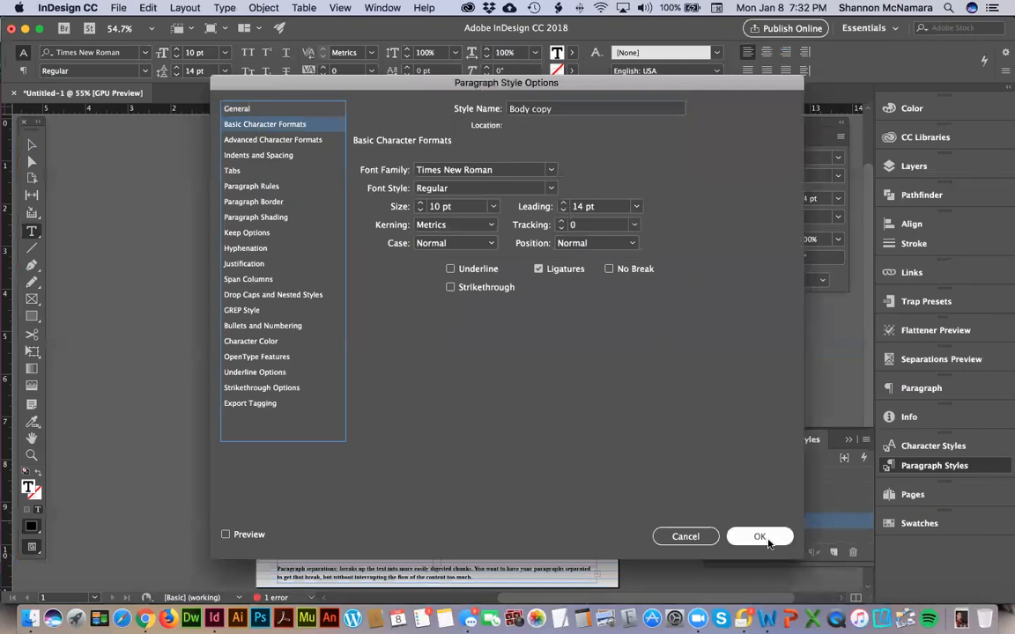
left_click(249, 296)
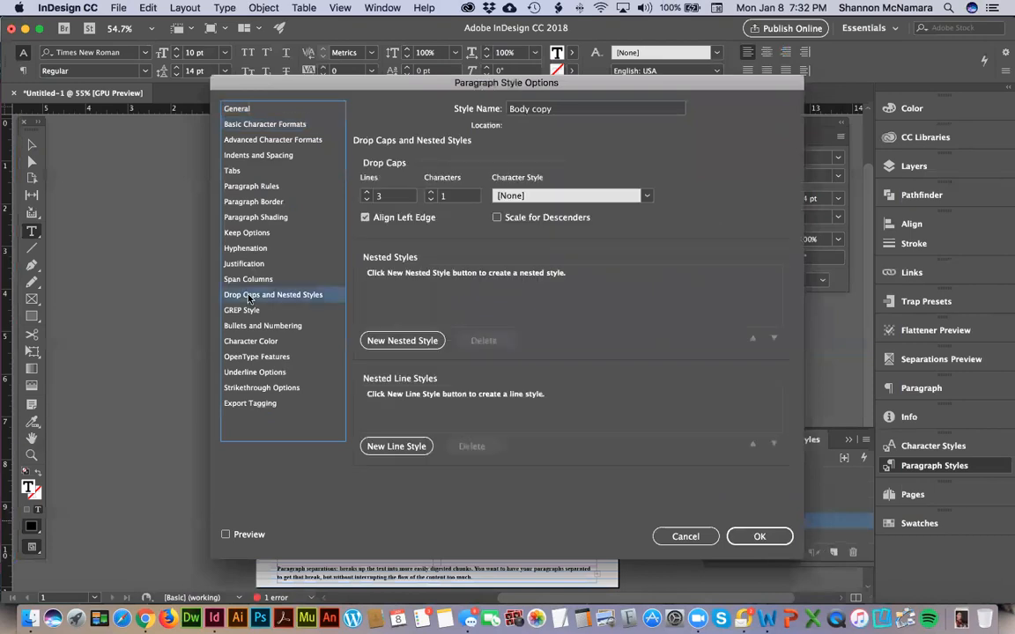
left_click(366, 200)
left_click(759, 535)
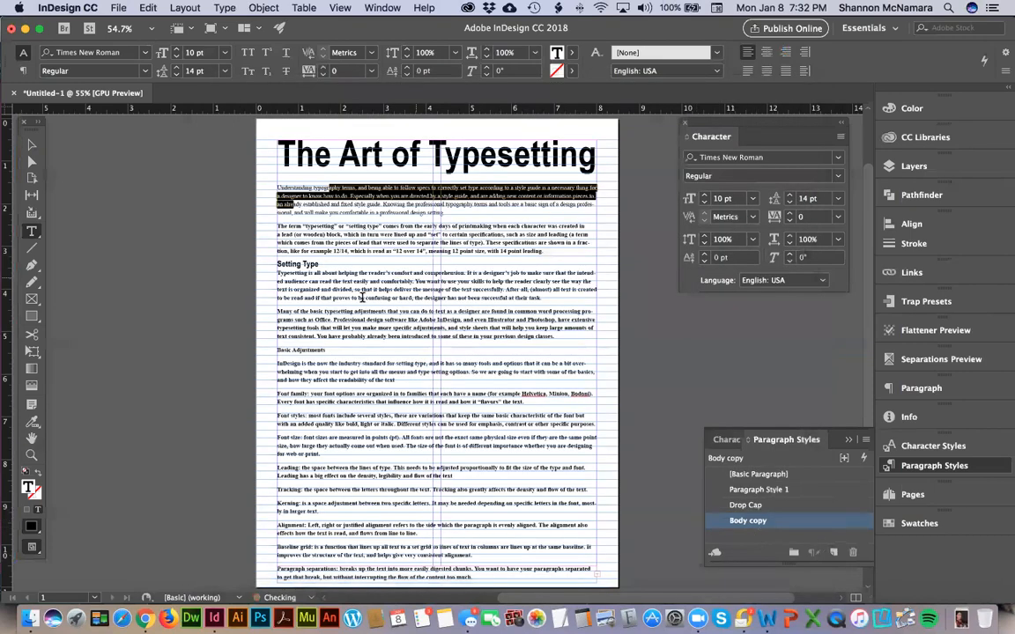
Apply the Body copy style to the paragraph beginning "The term typesetting"
left_click(318, 195)
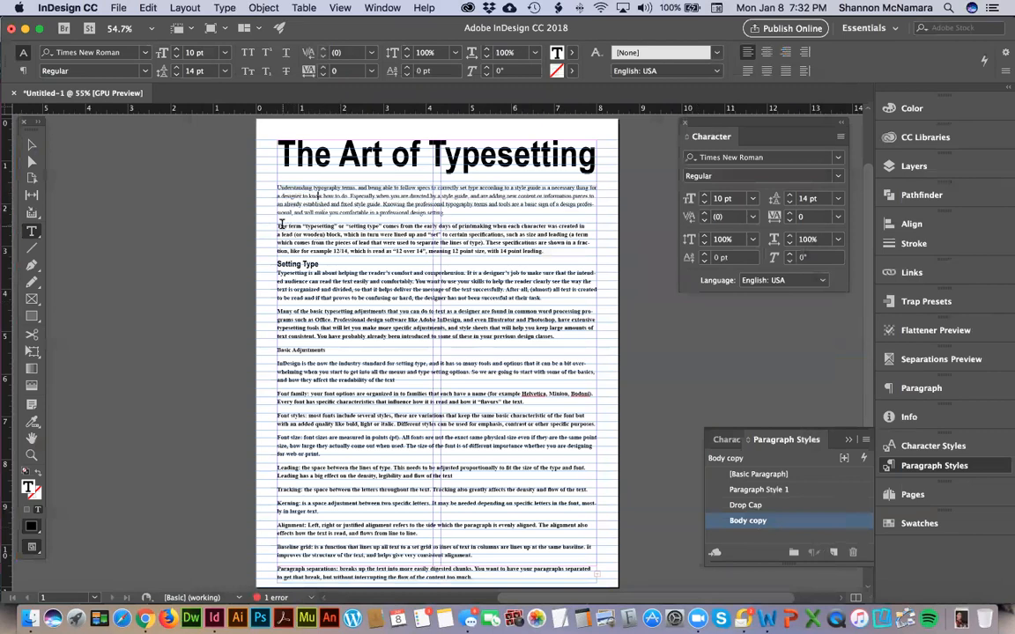
left_click_drag(280, 226, 577, 251)
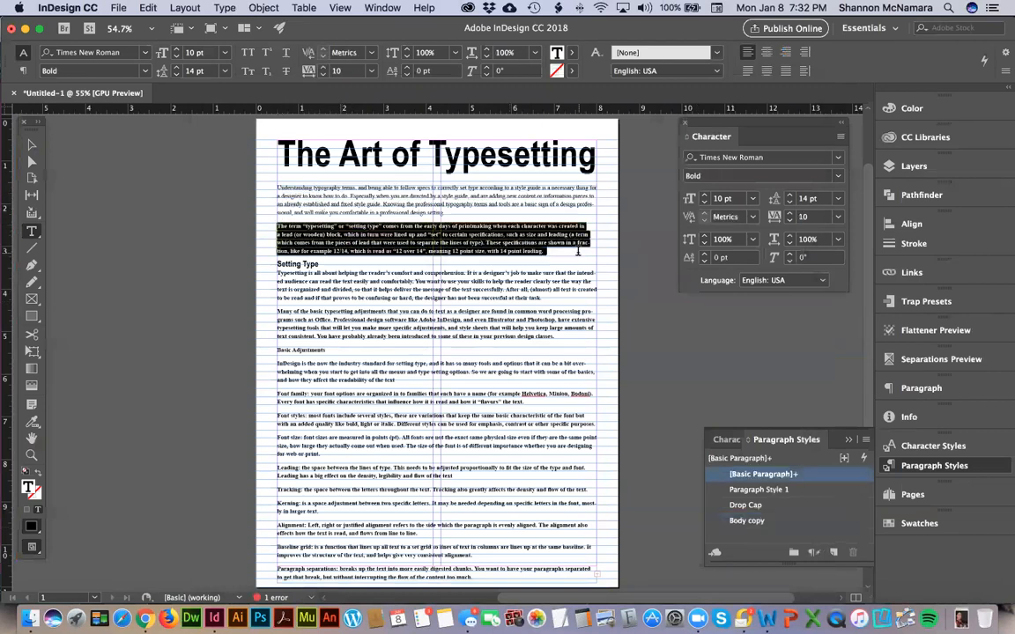
left_click(748, 521)
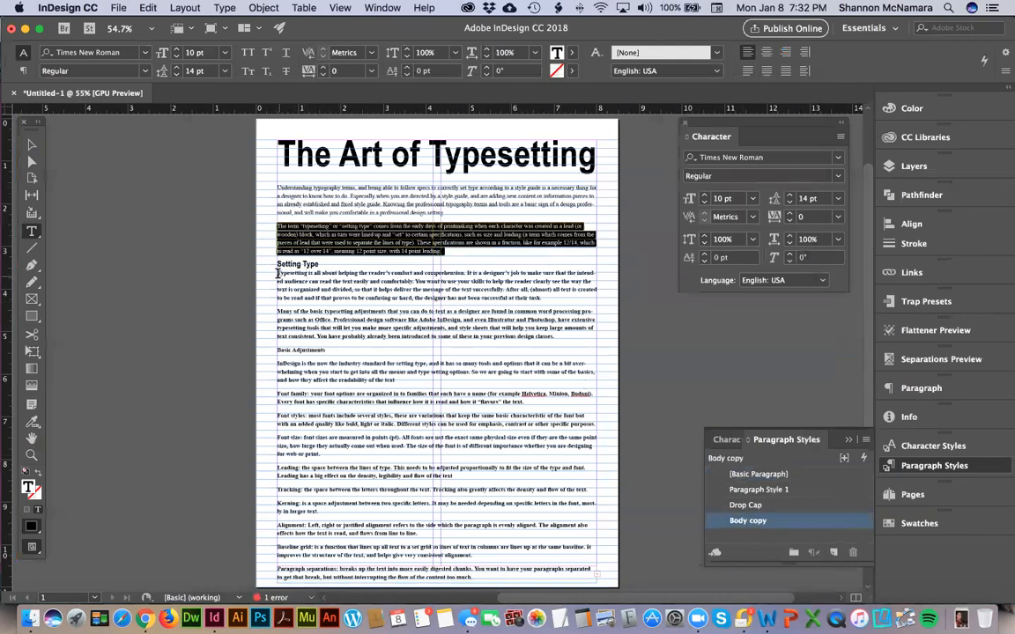
Apply the Body copy style to all text from the first paragraph under Setting Type through the rest of the story
left_click(278, 274)
scroll(483, 510, "down", 3)
key("shift+Down")
key("shift+Down")
key("shift+Down")
key("shift+Down")
key("shift+Down")
key("shift+Down")
key("shift+Down")
key("shift+Down")
key("shift+Down")
key("shift+Down")
key("shift+Down")
key("shift+Down")
key("shift+Down")
key("shift+Down")
key("shift+Down")
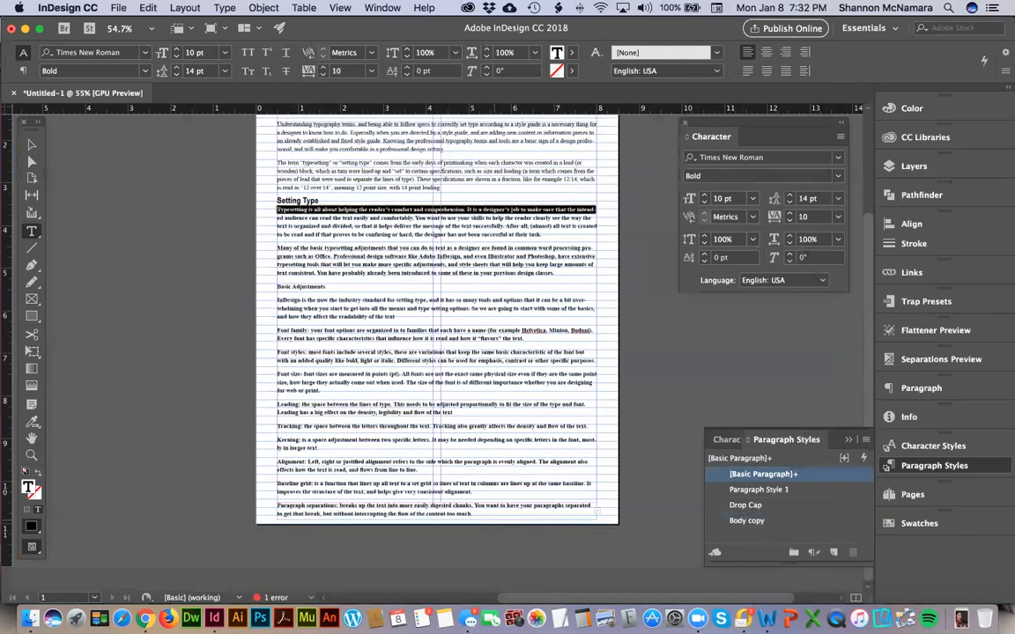
key("shift+Down")
key("shift+Down")
key("shift+Down")
key("shift+Down")
key("shift+Down")
key("shift+Down")
key("shift+Down")
key("shift+Down")
key("shift+Down")
key("shift+Down")
key("shift+Down")
key("shift+Down")
key("shift+Down")
key("shift+Down")
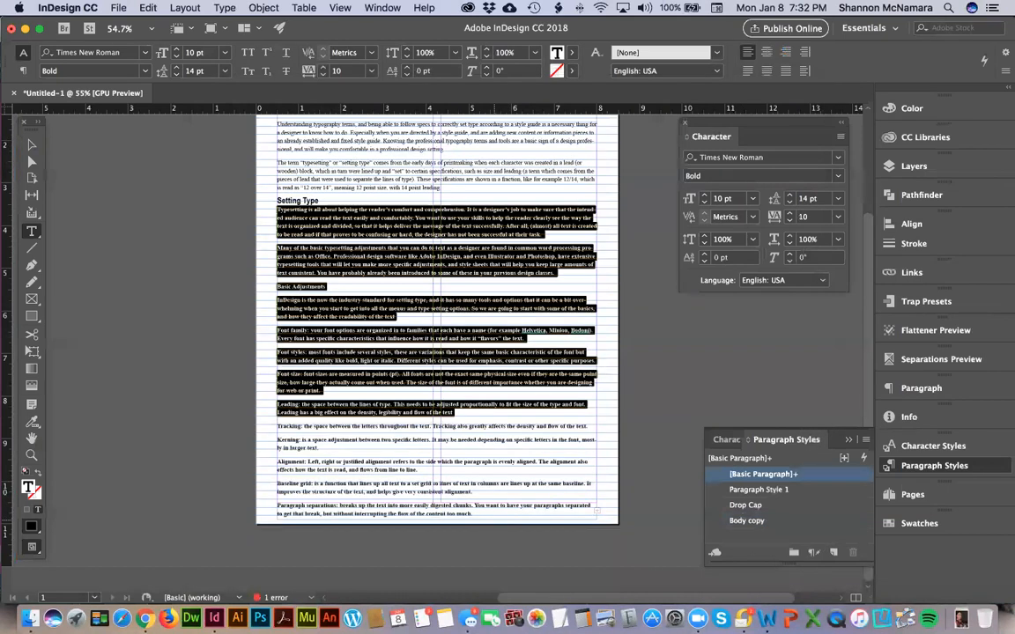
left_click(747, 521)
Apply the Drop Cap style to the opening paragraph beginning "Understanding typography terms"
scroll(390, 286, "up", 2)
scroll(390, 286, "up", 1)
left_click_drag(282, 184, 266, 185)
left_click(747, 505)
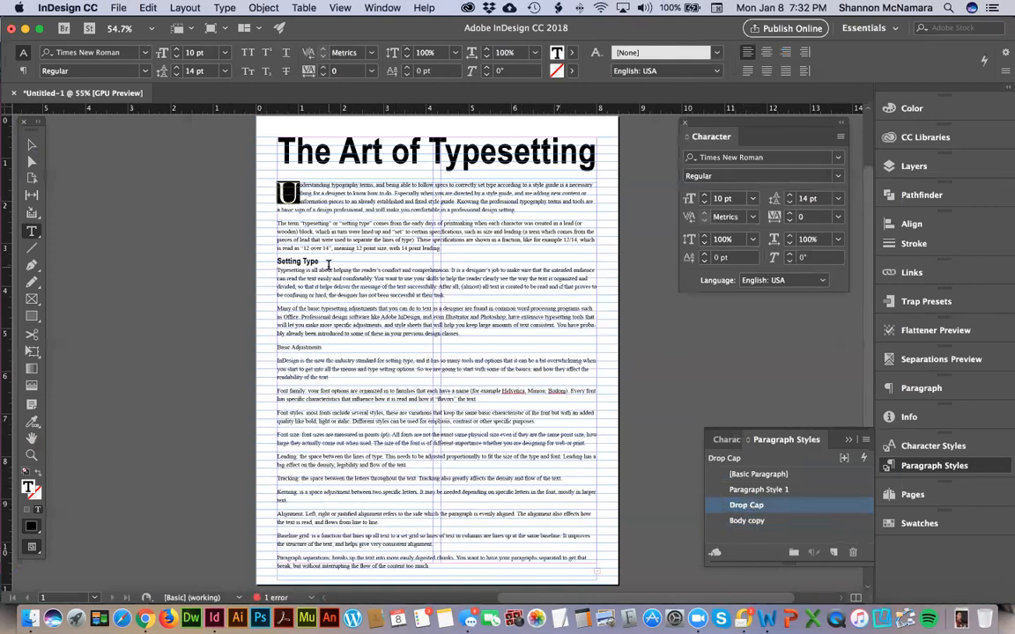
Try applying Paragraph Style 1 to the Basic Adjustments subheading
left_click_drag(278, 348, 324, 349)
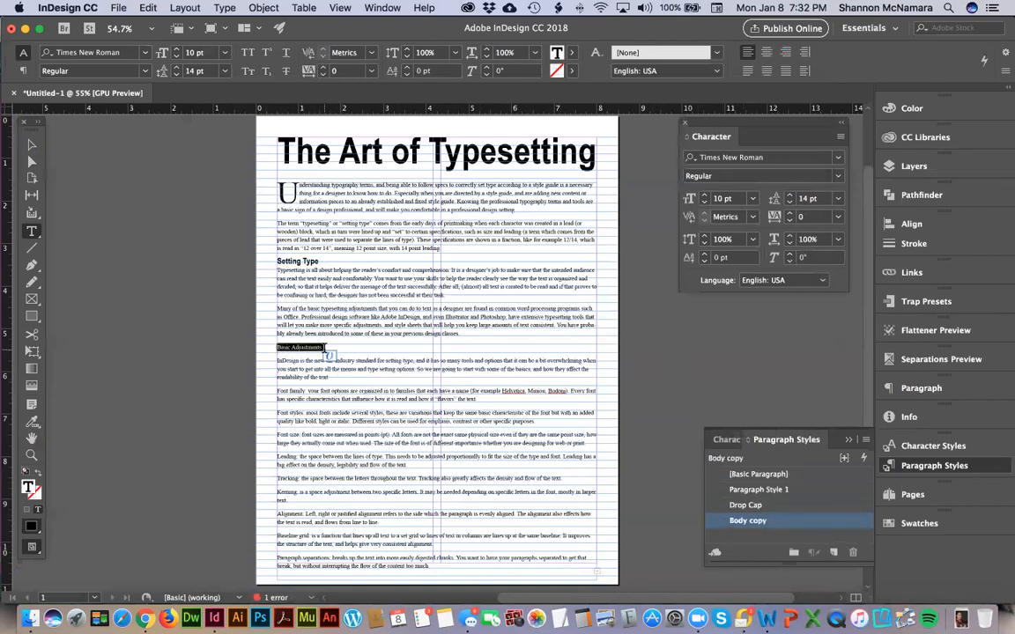
left_click(757, 490)
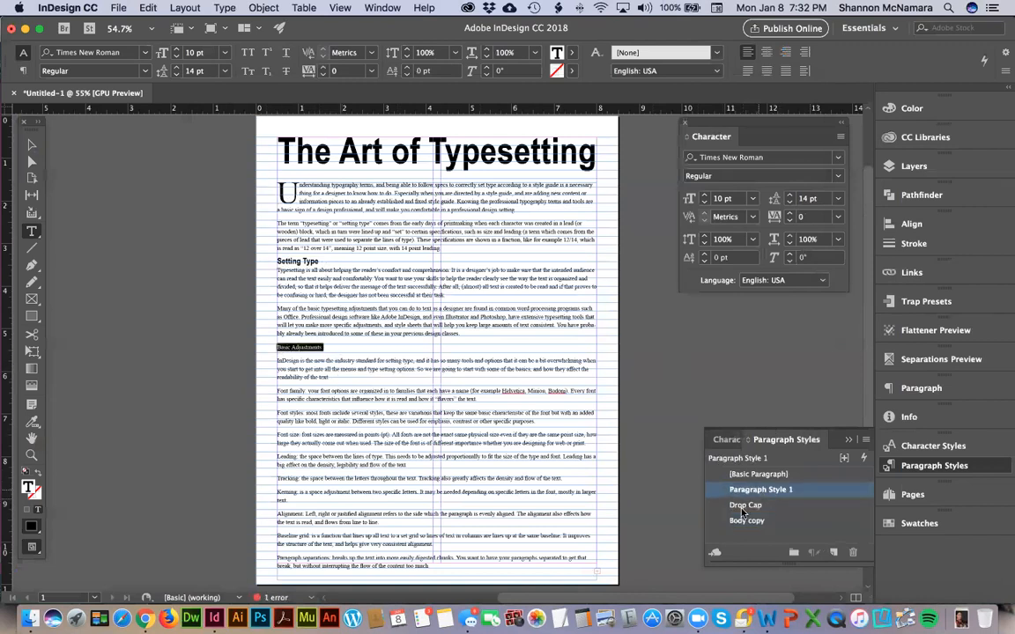
left_click(753, 489)
double_click(753, 489)
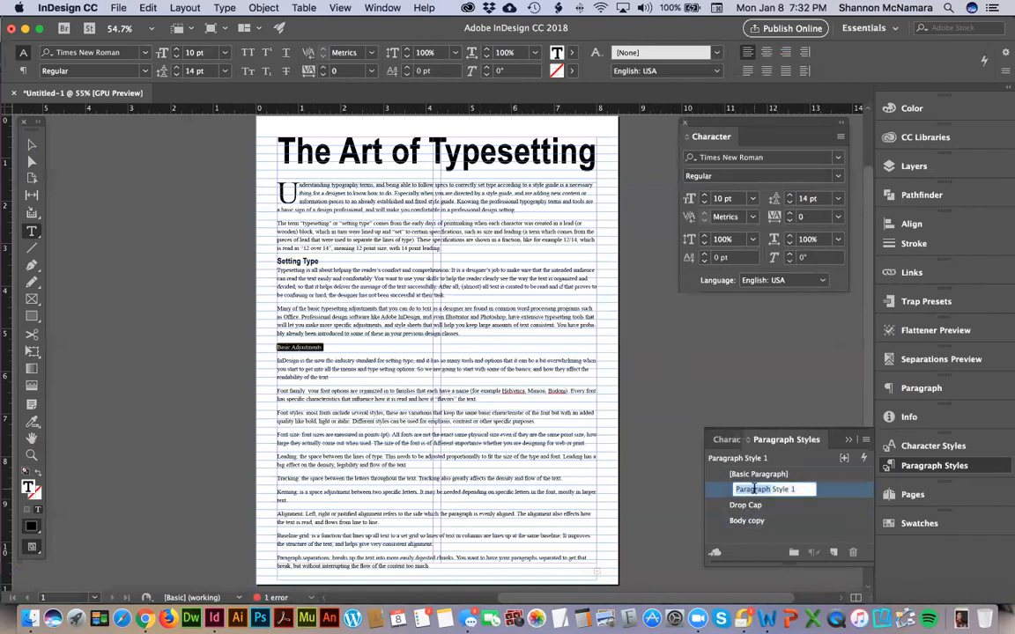
Review the [Basic Paragraph] style settings used by the Setting Type subheading, and close the style options
triple_click(309, 260)
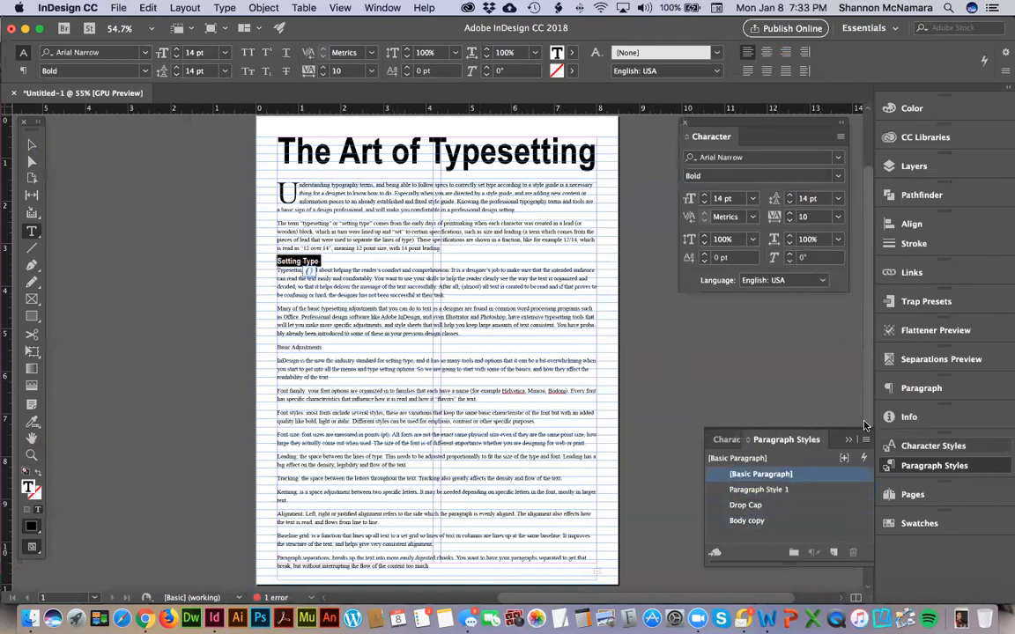
double_click(761, 475)
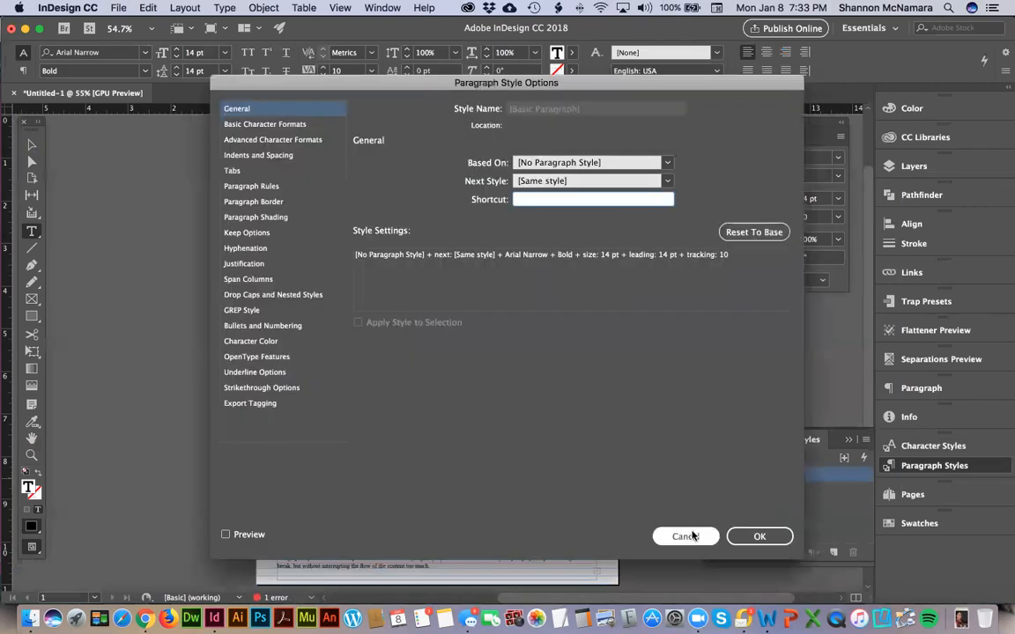
left_click(757, 535)
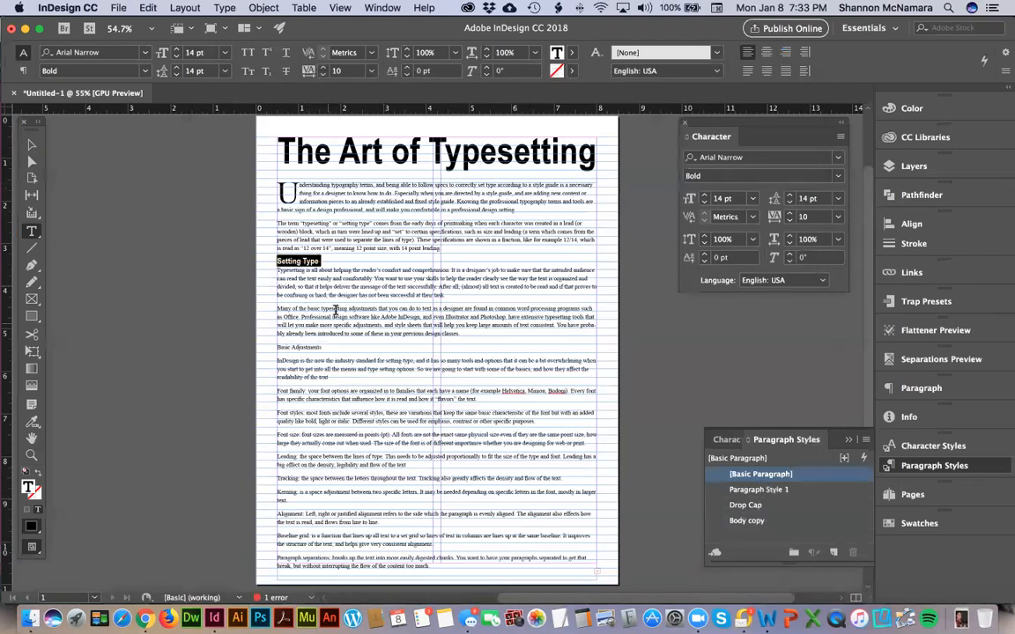
Apply the [Basic Paragraph] style to the Basic Adjustments subheading
double_click(307, 347)
triple_click(302, 347)
left_click(760, 476)
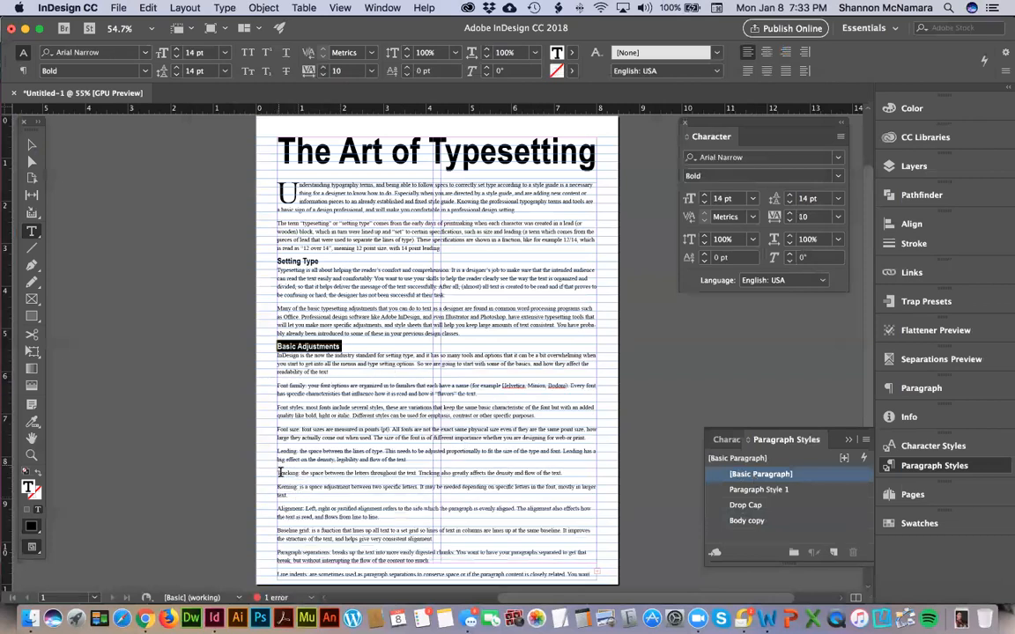
Check the bullet list specification on the assignment page in Chrome, and return to InDesign
scroll(296, 522, "down", 2)
scroll(308, 473, "up", 4)
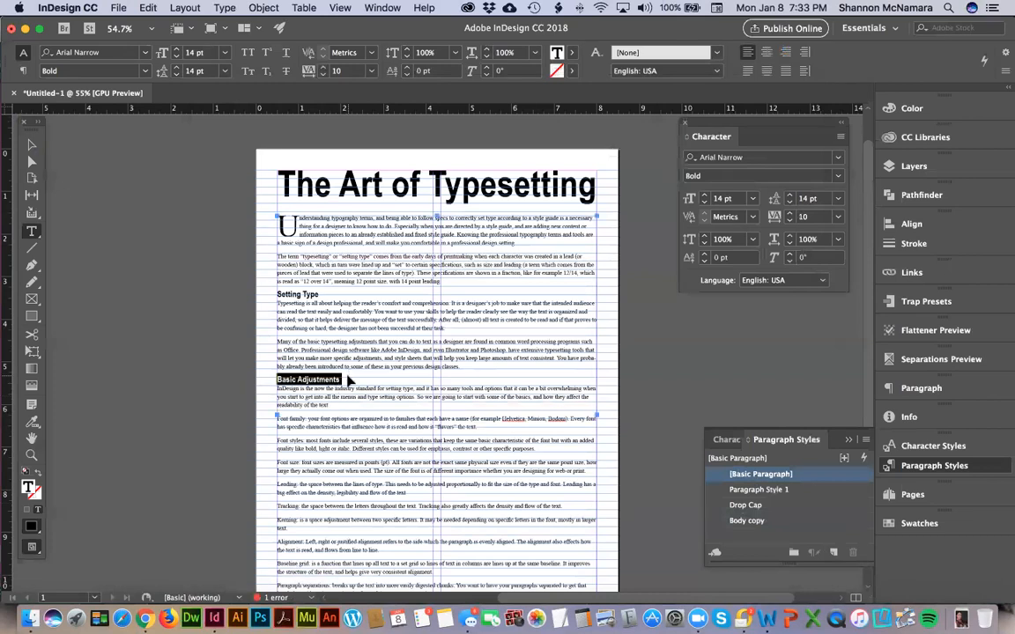
key("super+Tab")
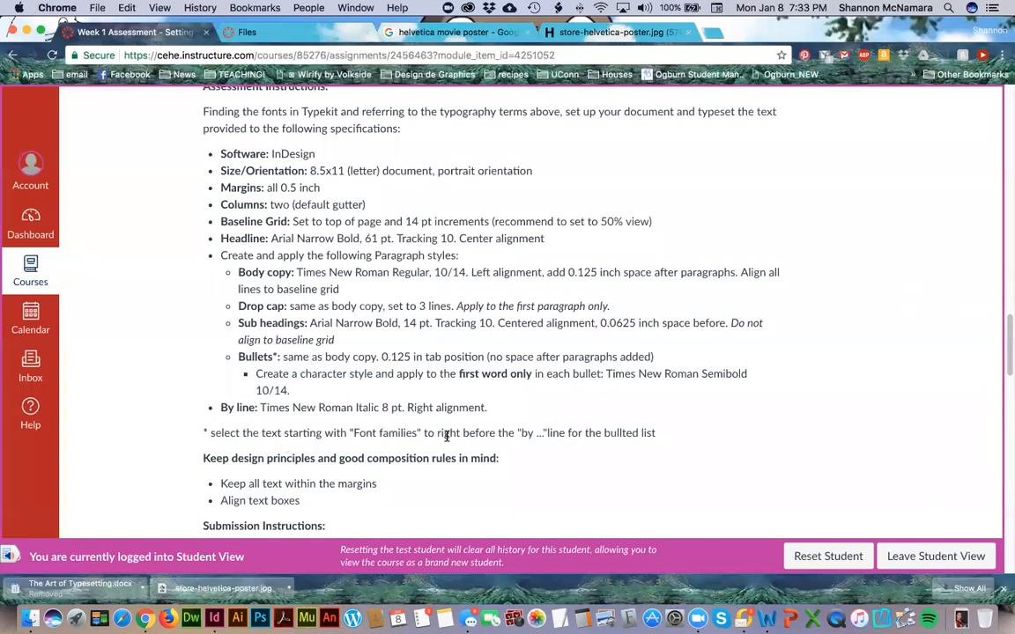
key("super+Tab")
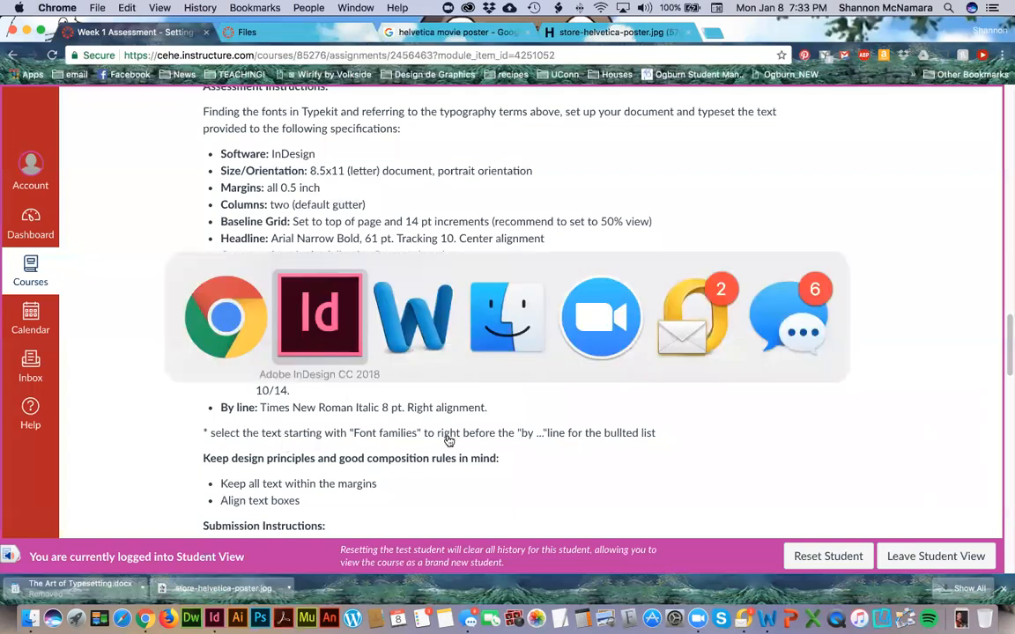
Try to select the bullet list text from the Font family paragraph to the end of the frame
scroll(324, 436, "down", 3)
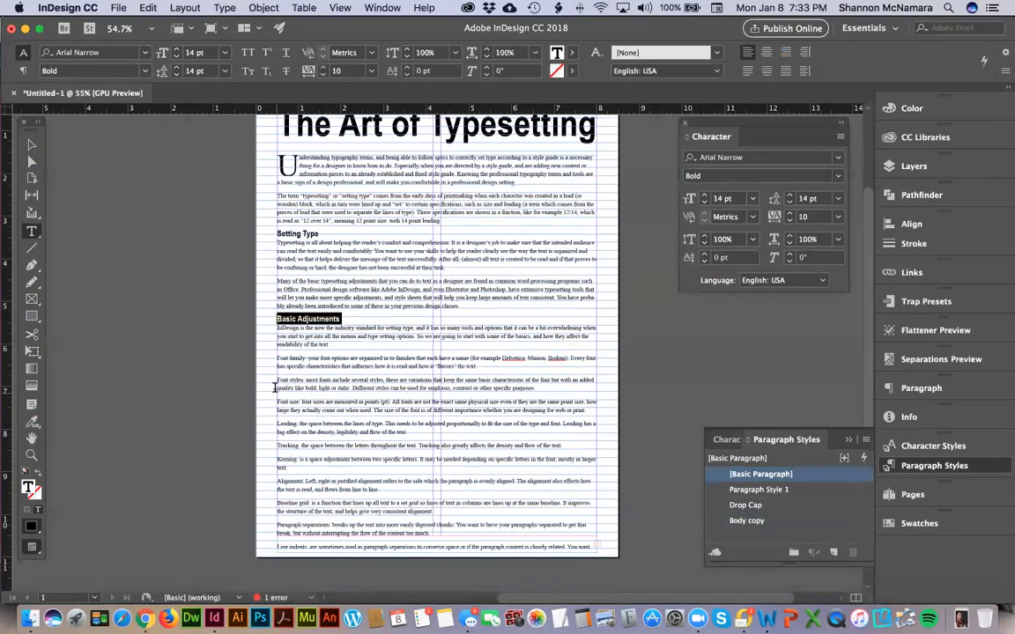
left_click(299, 363)
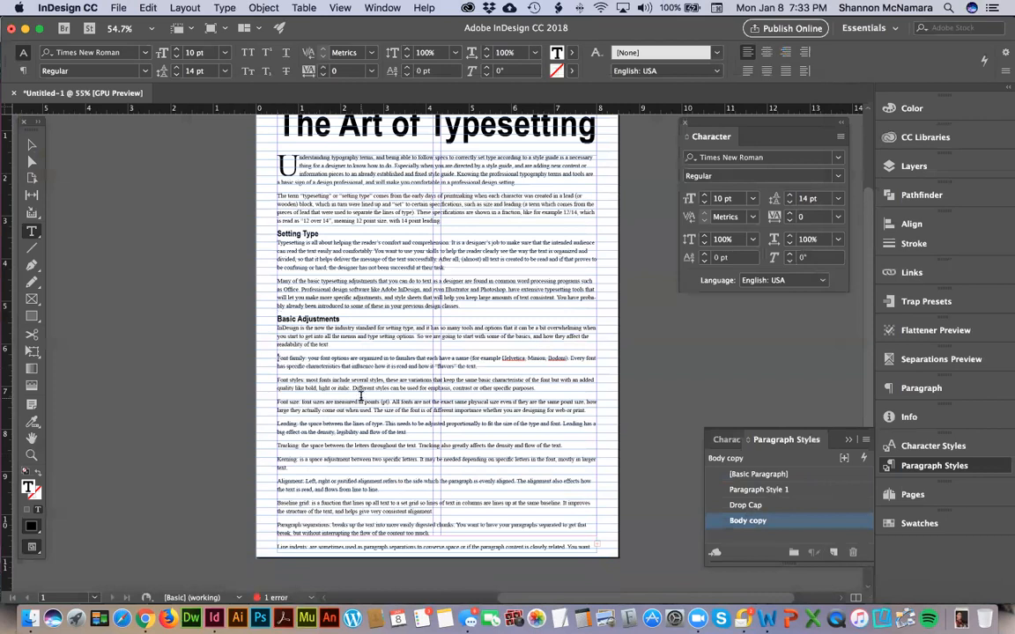
left_click_drag(277, 357, 596, 459)
left_click_drag(286, 467, 592, 547)
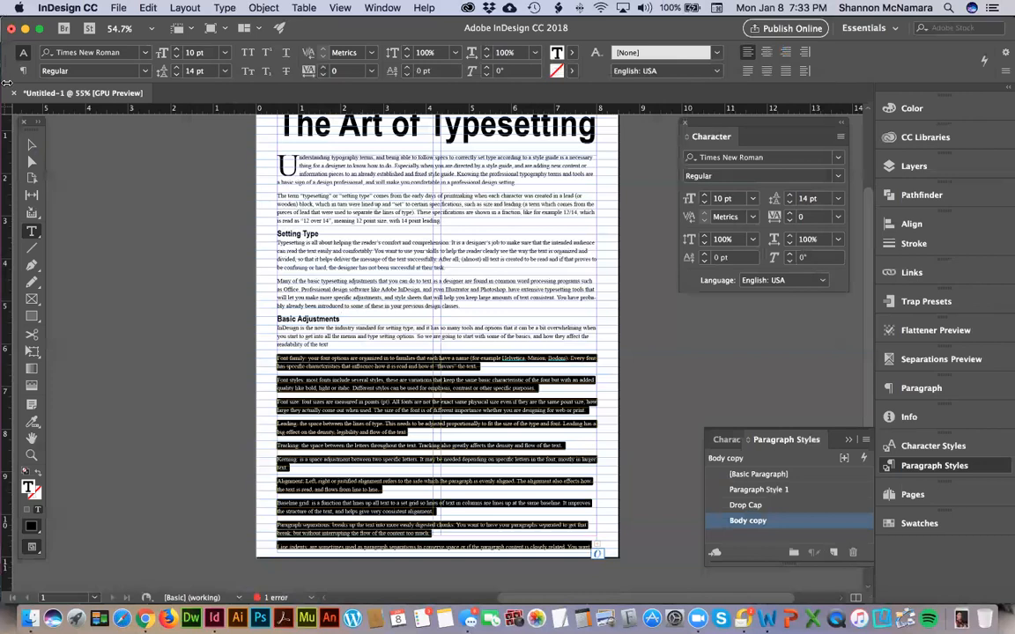
Extend the body text frame up to about Y 1.28 in and down past the page bottom, making it about 11.1 in high
key("Escape")
left_click_drag(437, 152, 436, 148)
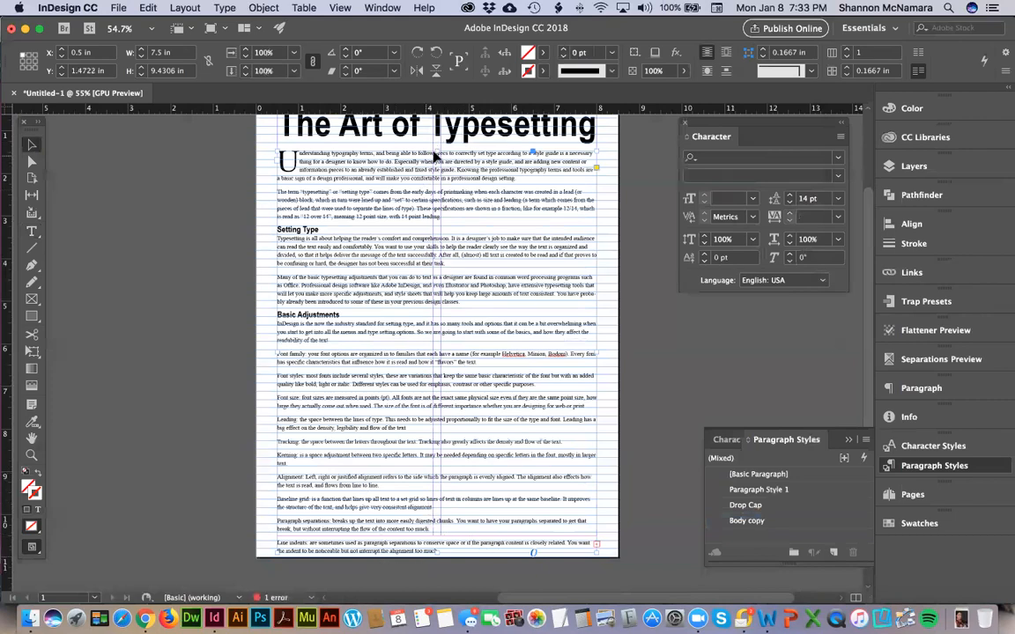
scroll(446, 213, "up", 3)
left_click(462, 214)
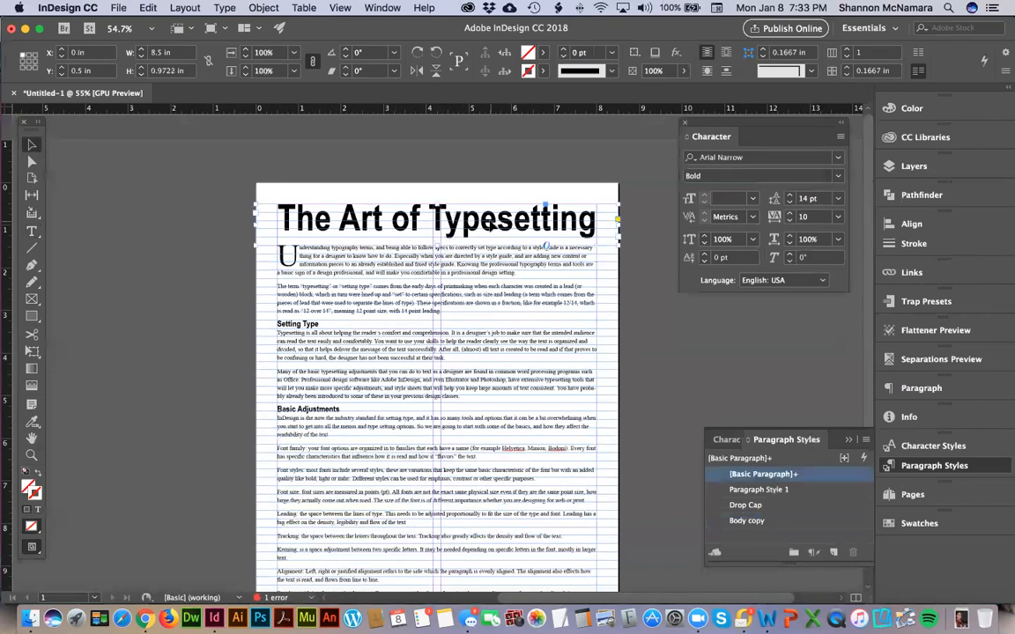
left_click_drag(435, 262, 435, 239)
scroll(460, 342, "down", 4)
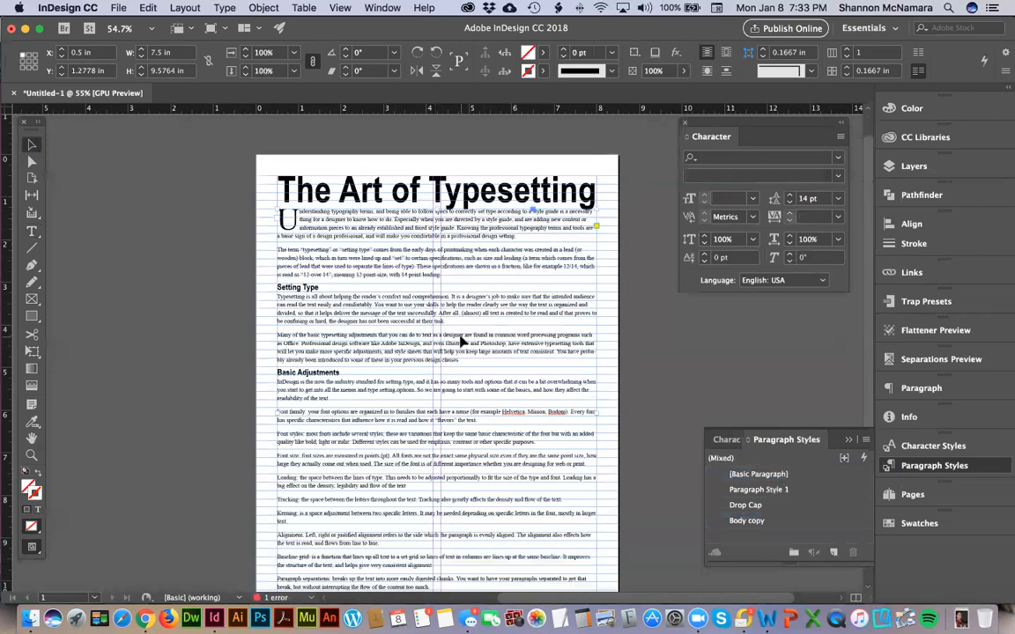
left_click_drag(436, 518, 437, 582)
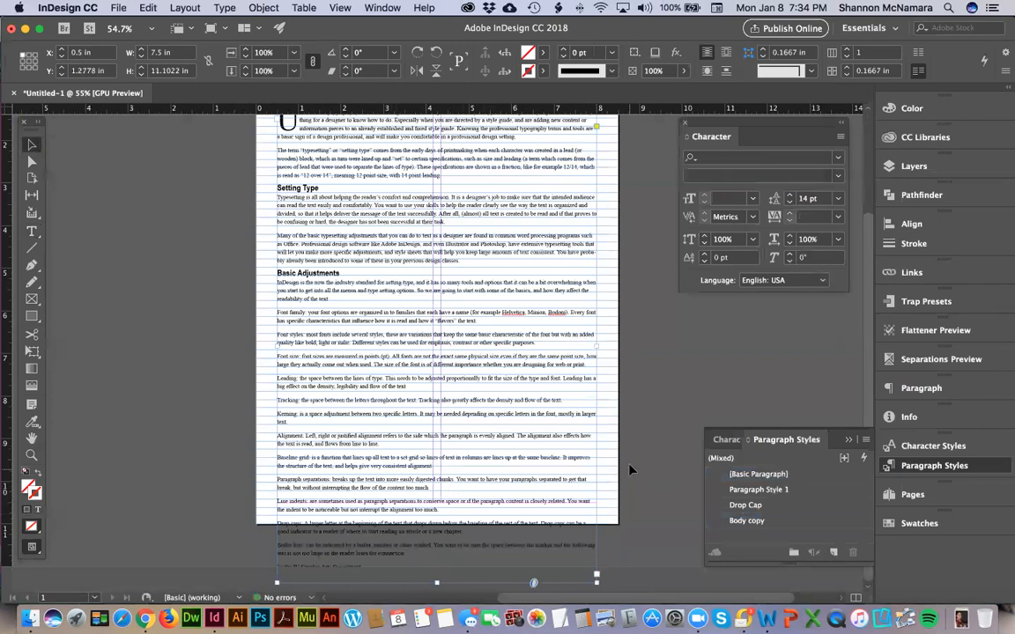
Select the text from the Font family paragraph through the Bullet lists paragraph, excluding the byline, and check the bullets specification in Chrome
double_click(322, 281)
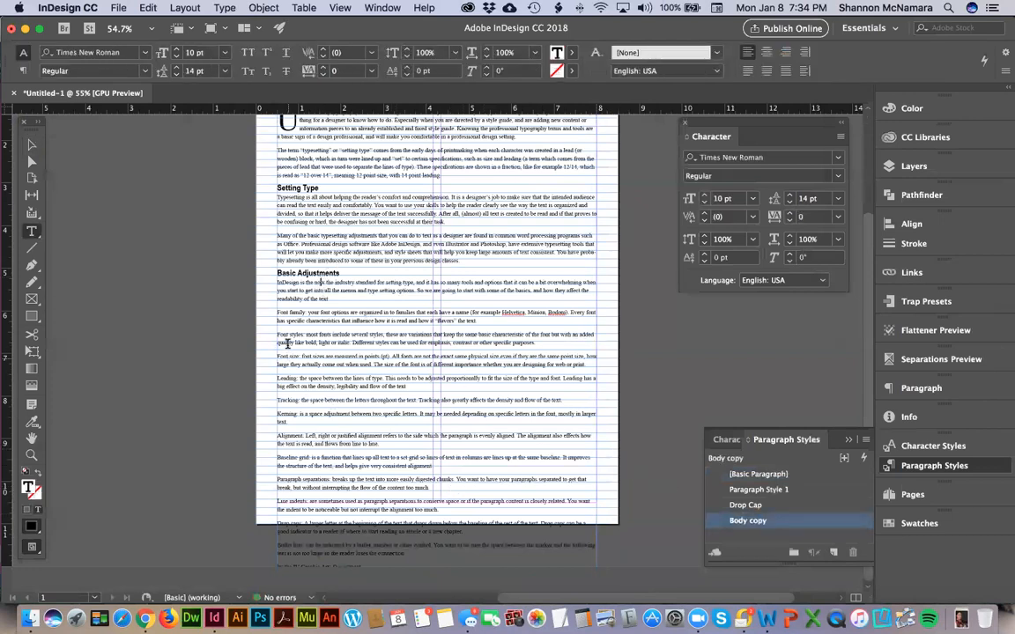
left_click(276, 312)
key("shift+Down")
key("shift+Down")
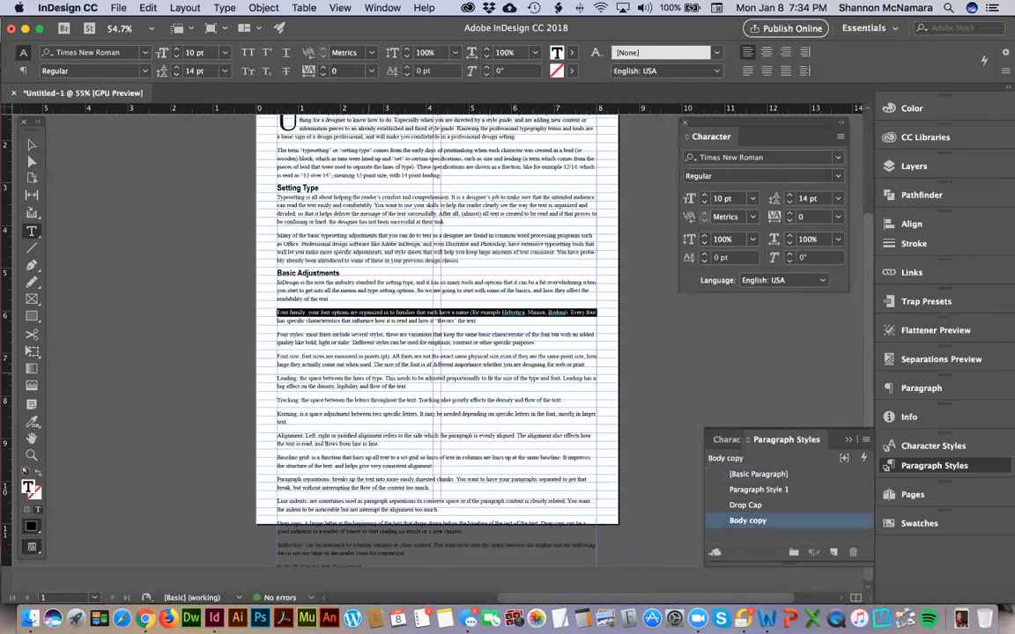
key("shift+Down")
key("shift+Down")
key("shift+Down")
key("shift+Down")
key("shift+Down")
key("shift+Down")
key("shift+Down")
key("shift+Down")
key("shift+Down")
key("shift+Down")
key("shift+Down")
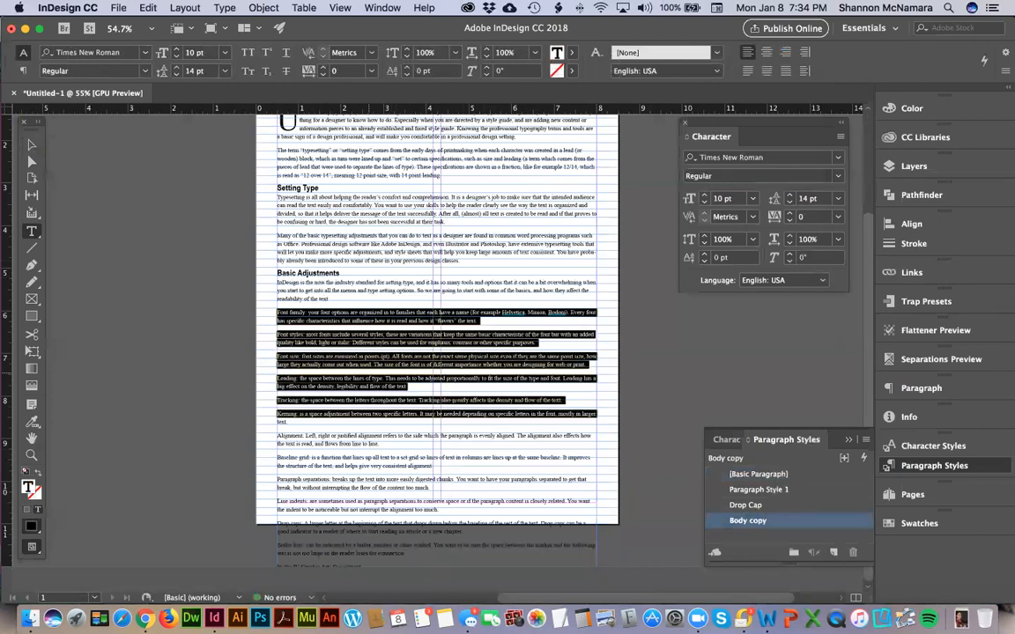
key("shift+Down")
key("shift+Down")
key("shift+Down")
key("shift+Down")
key("shift+Down")
key("shift+Down")
key("shift+Down")
key("shift+Down")
key("shift+Down")
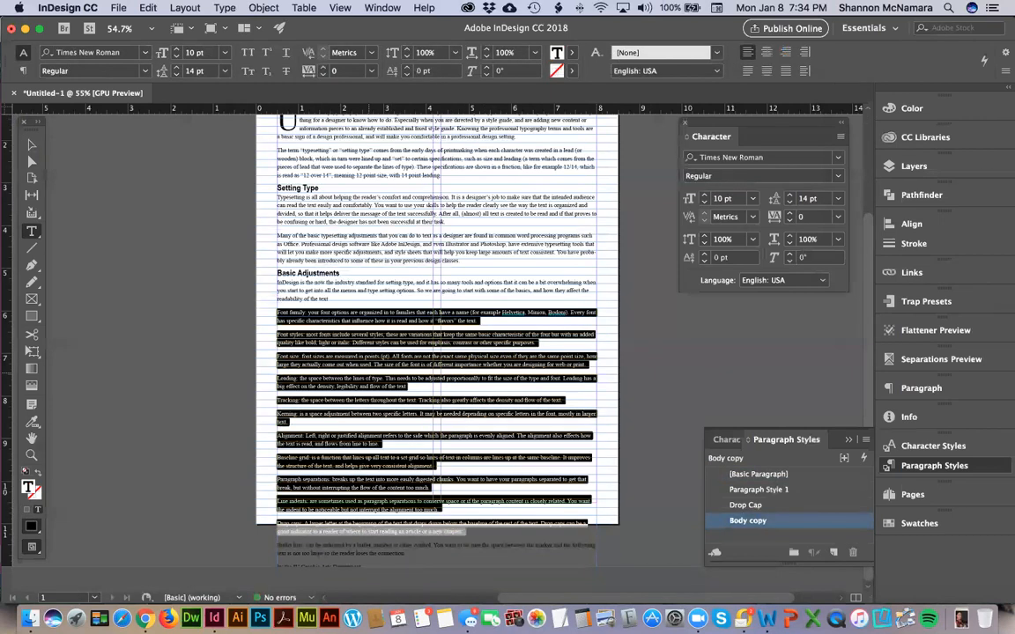
key("shift+Down")
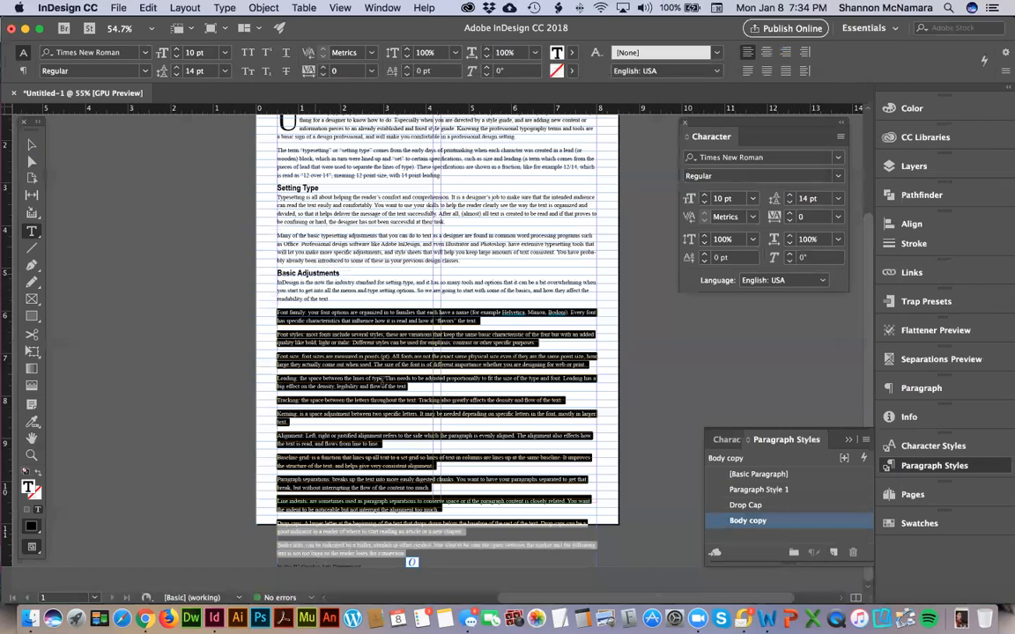
key("super+Tab")
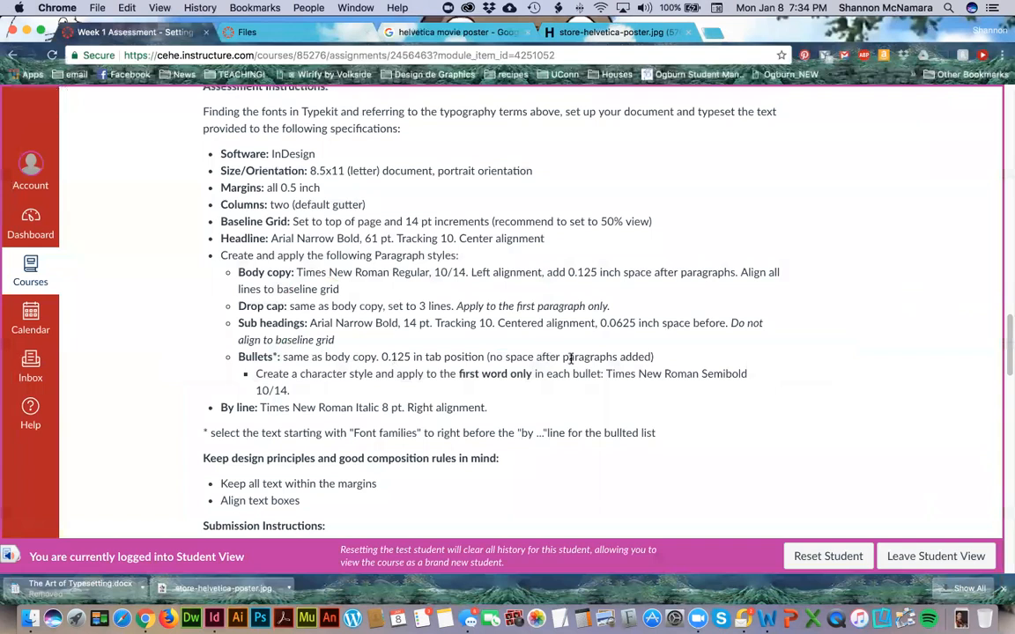
key("super+Tab")
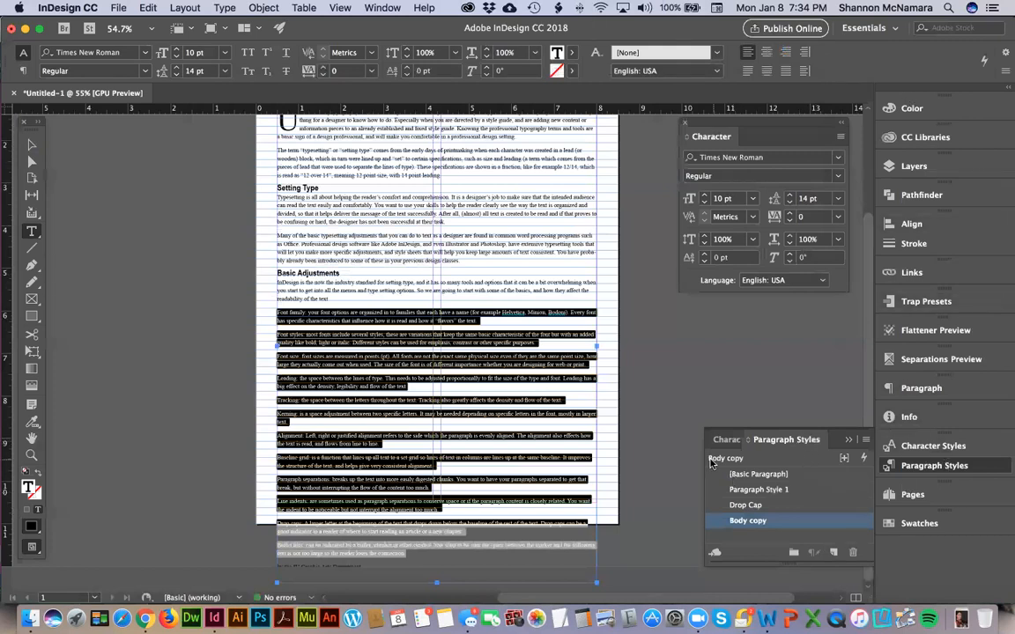
Undock the Paragraph Styles and Paragraph panels and stack them beneath the floating Character panel
left_click_drag(785, 439, 740, 302)
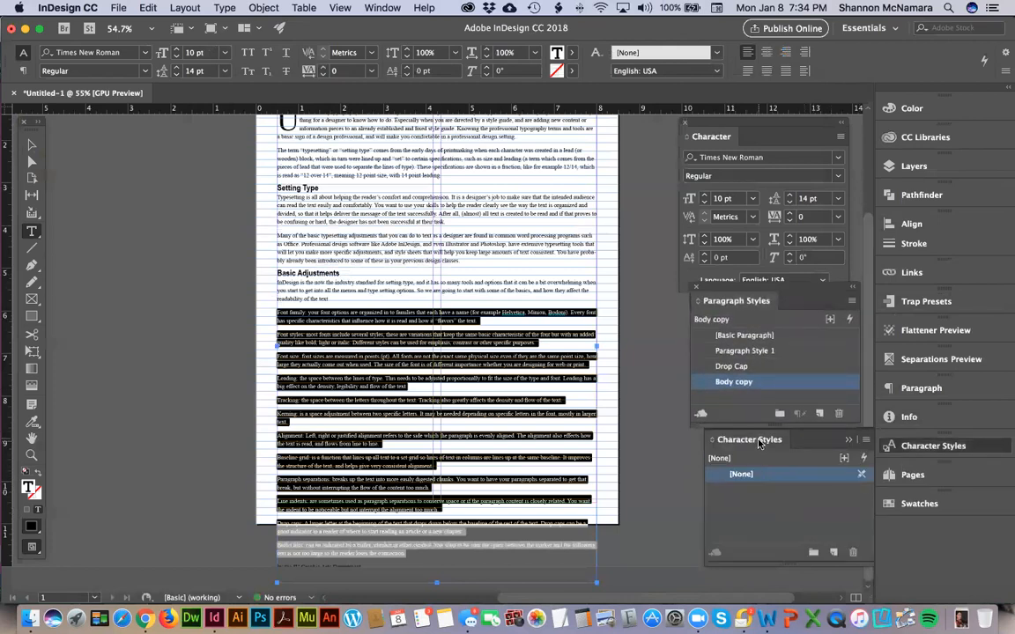
left_click(844, 441)
left_click_drag(730, 305, 716, 322)
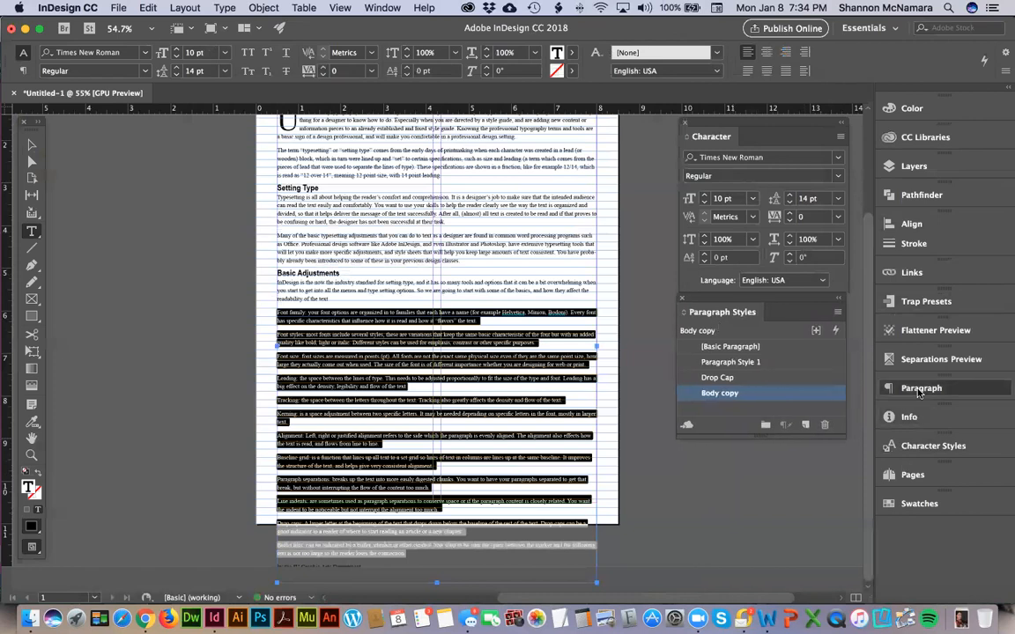
left_click(918, 389)
left_click_drag(919, 392, 722, 467)
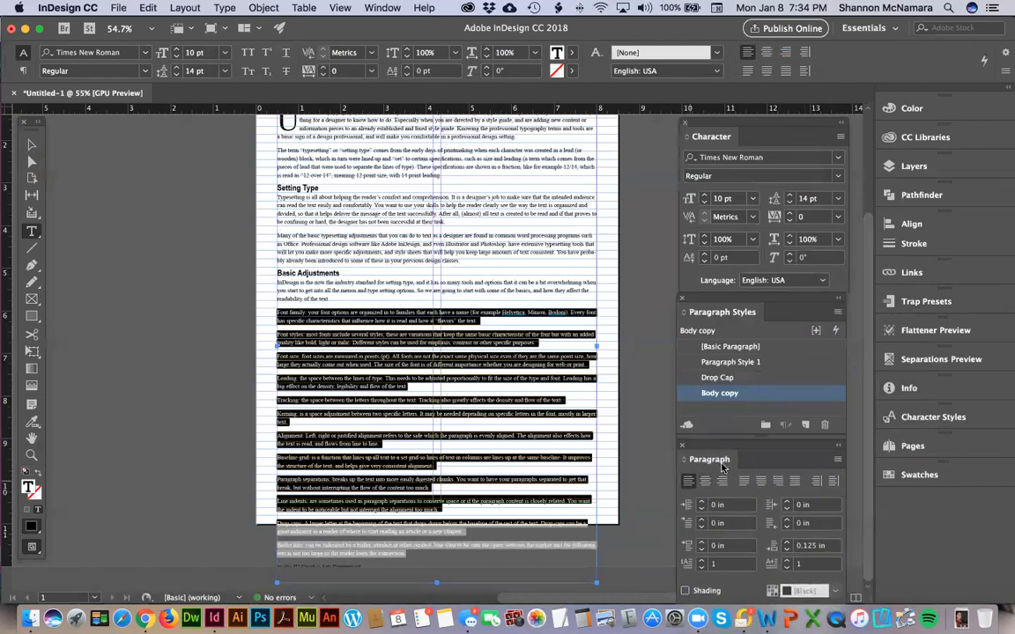
Set the space after the selected bullet list paragraphs to 0 in
left_click(786, 551)
left_click(811, 545)
type("0")
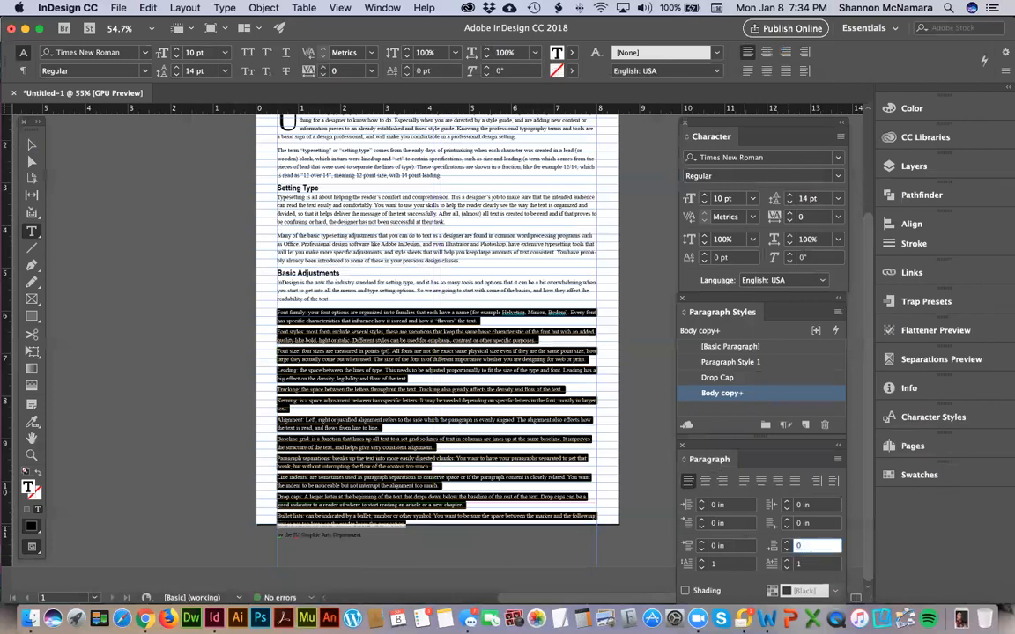
key("Return")
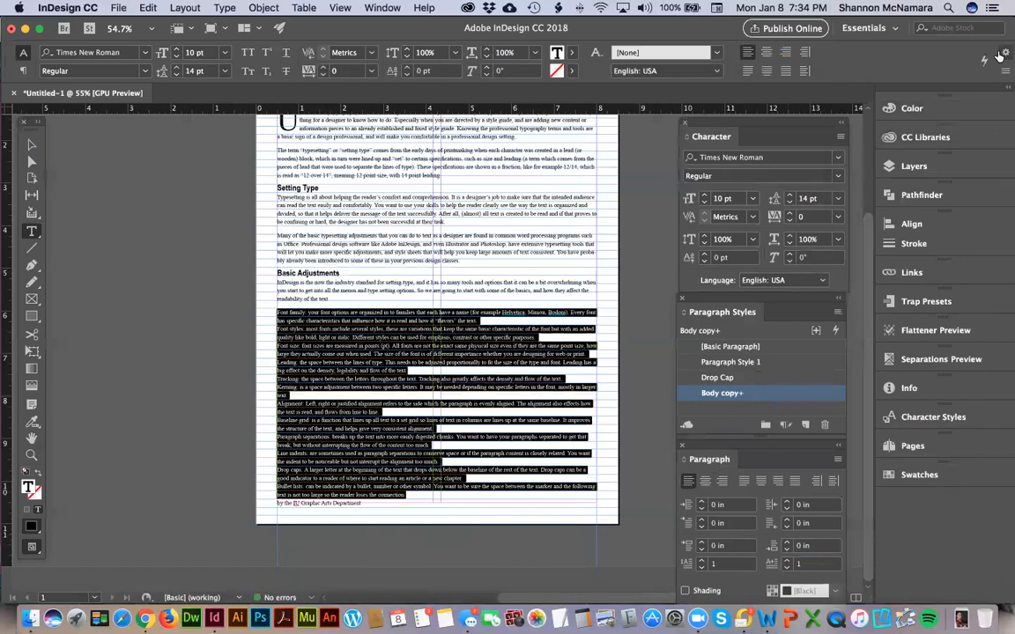
left_click(1002, 54)
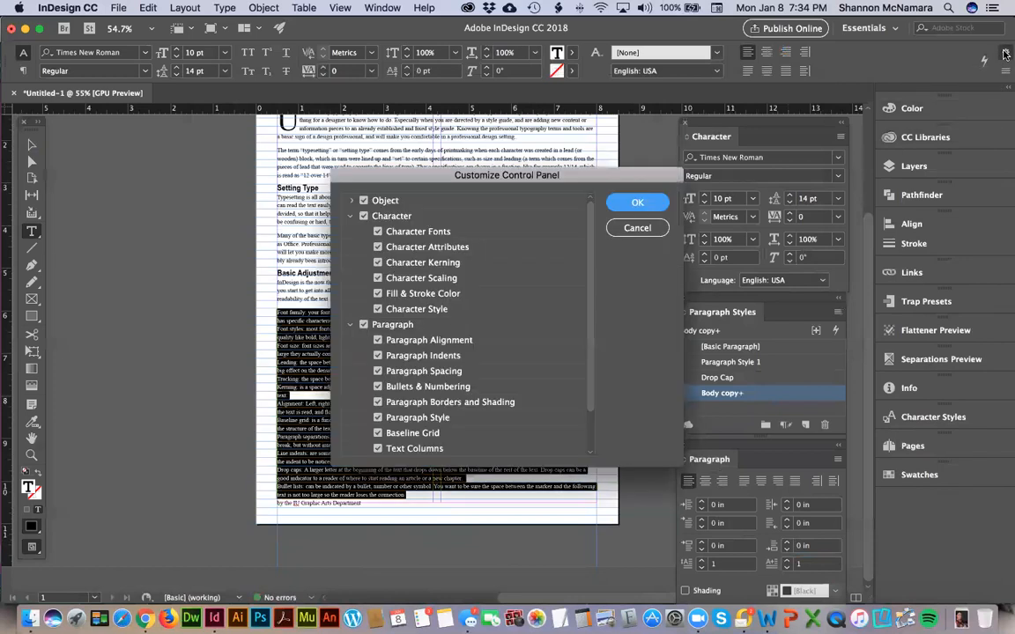
scroll(478, 293, "down", 3)
scroll(494, 308, "up", 3)
left_click(637, 227)
Open the Bullets and Numbering settings for the selected paragraphs and set the list type to Bullets
right_click(895, 67)
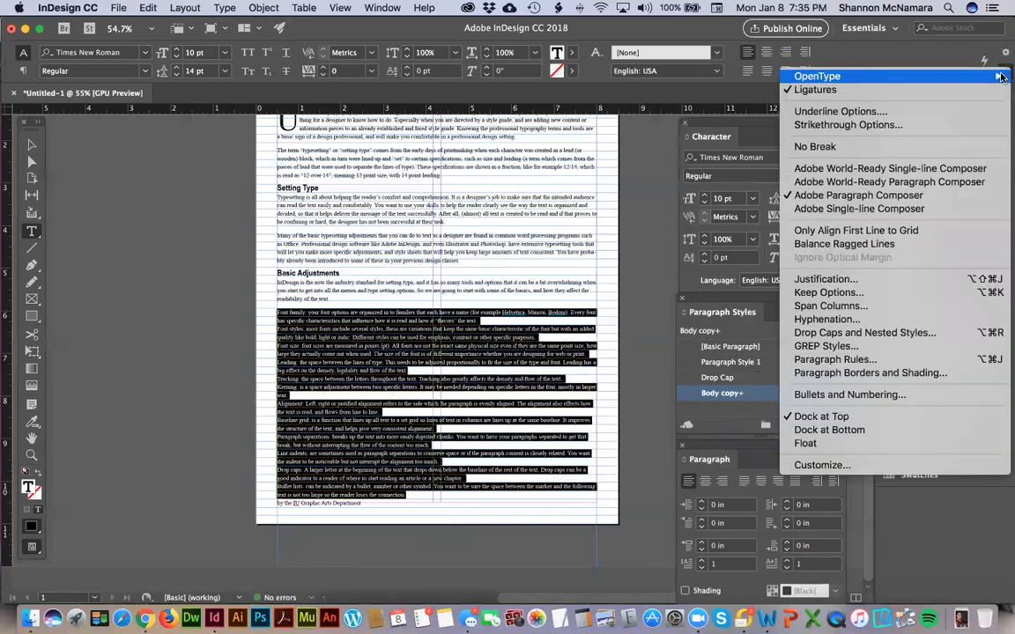
mouse_move(1004, 76)
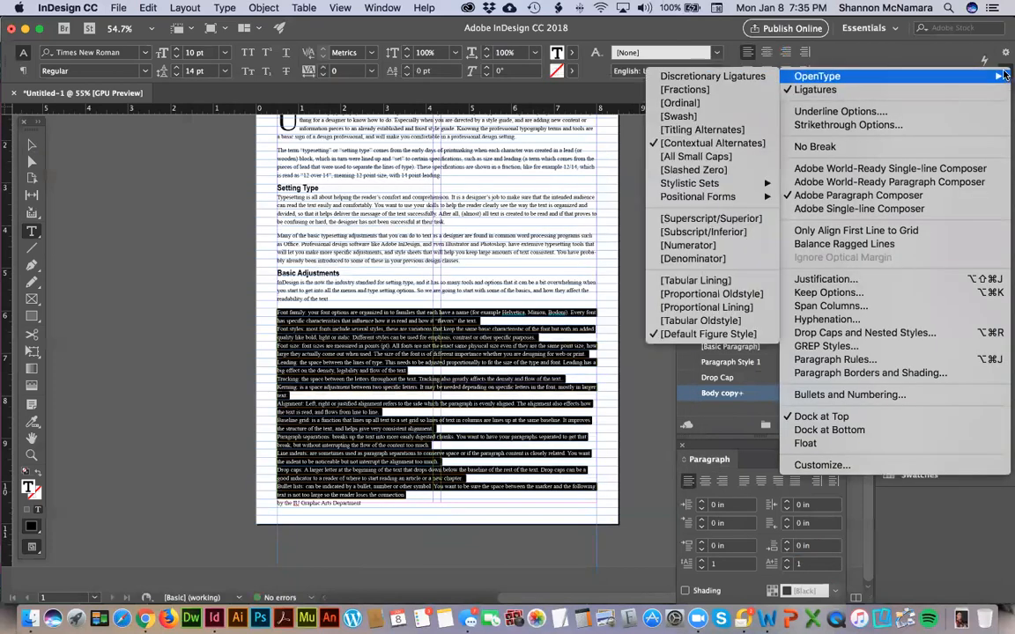
left_click(865, 399)
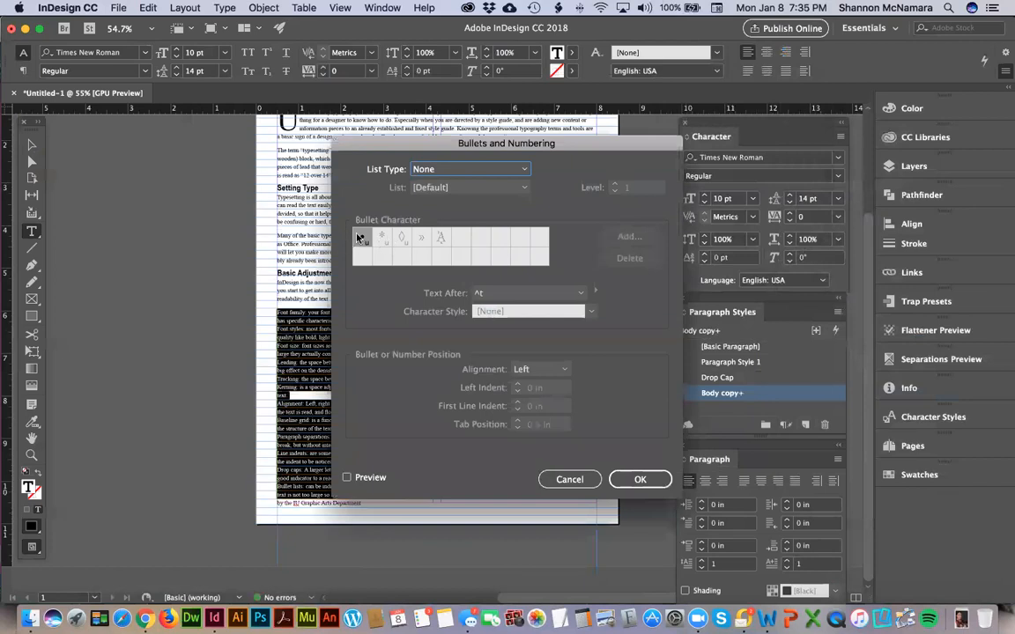
left_click(449, 169)
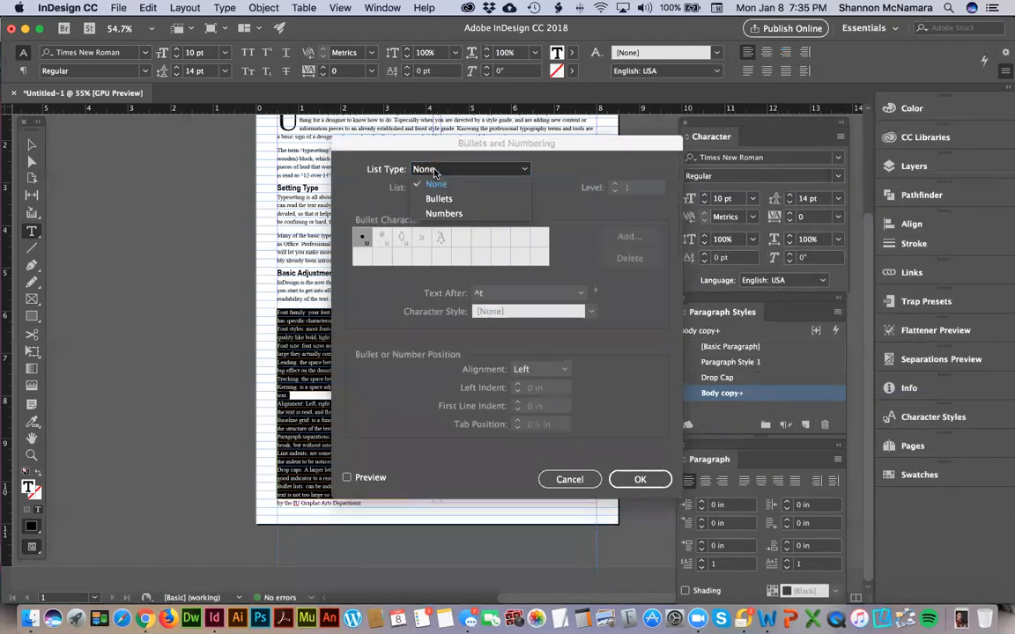
left_click(442, 203)
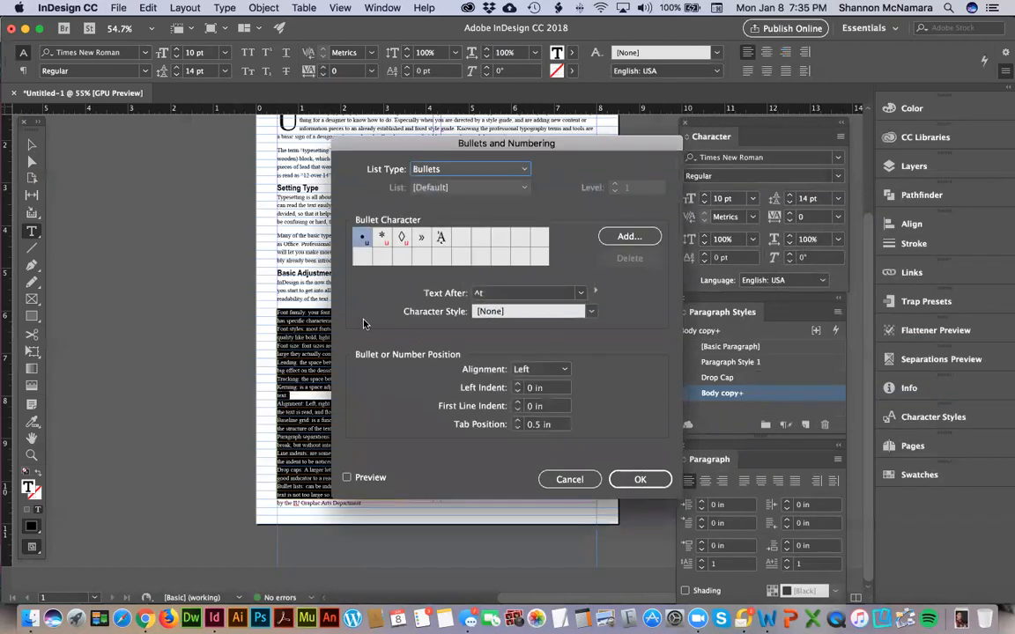
Check the bullets specification in Chrome, set the bullet tab position to 0.125 in, and apply the bullet settings in InDesign
key("super+Tab")
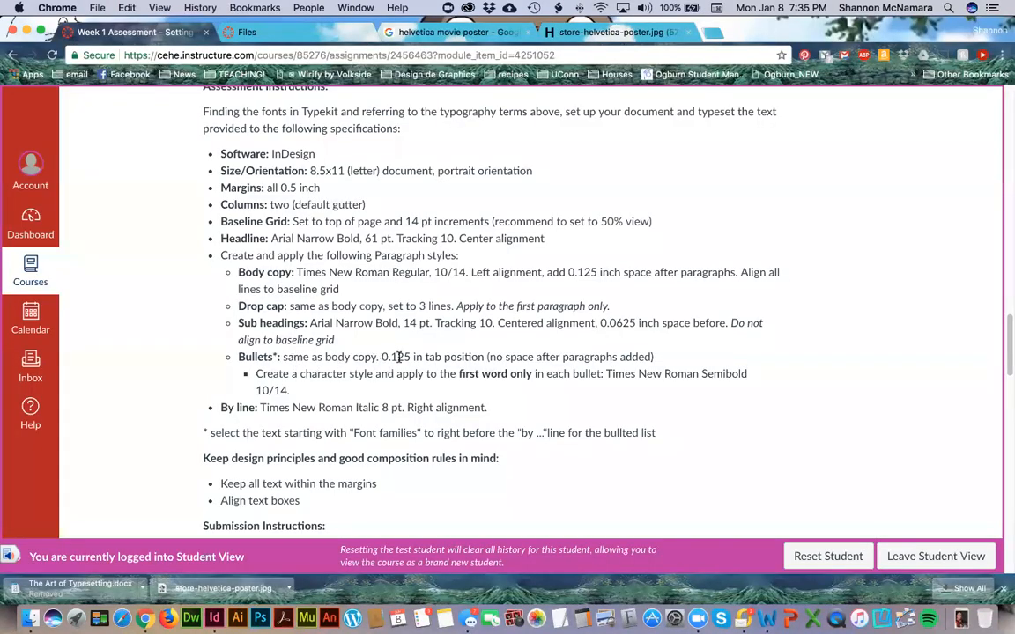
key("super+Tab")
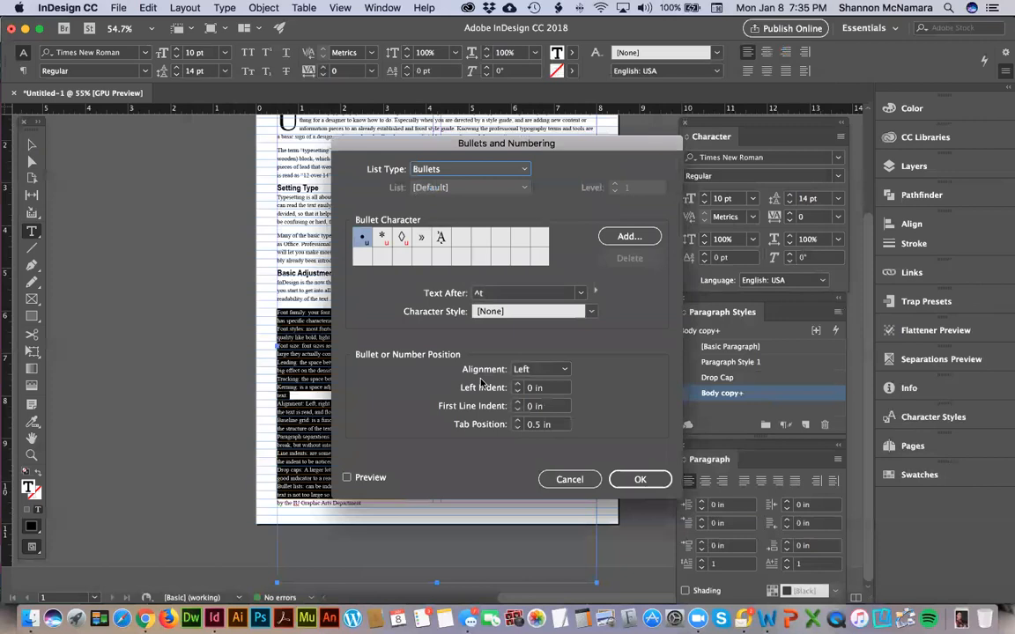
left_click(536, 425)
type("12")
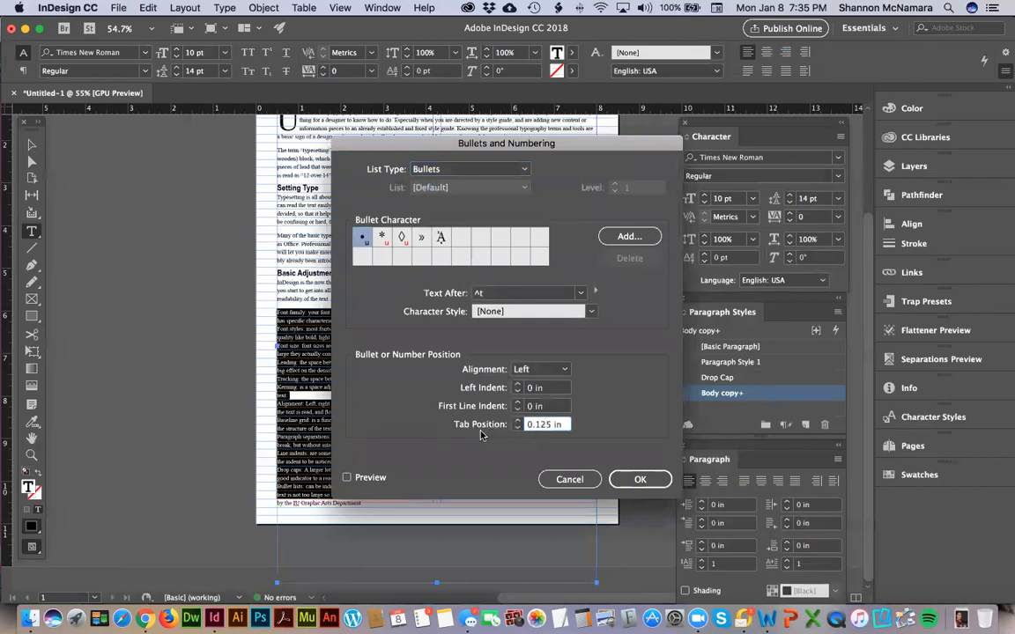
key("super+Tab")
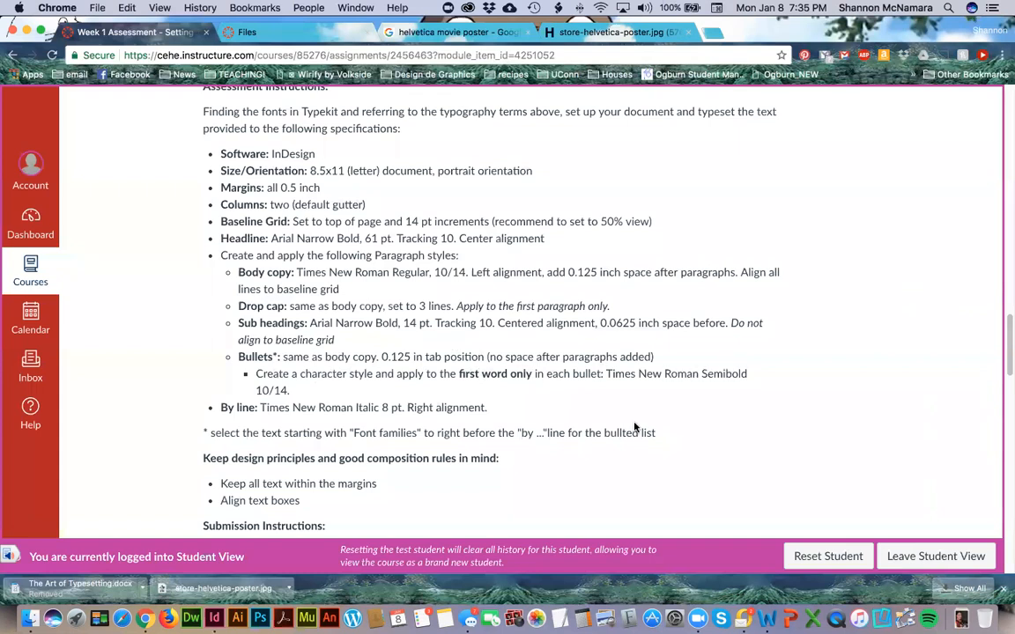
key("super+Tab")
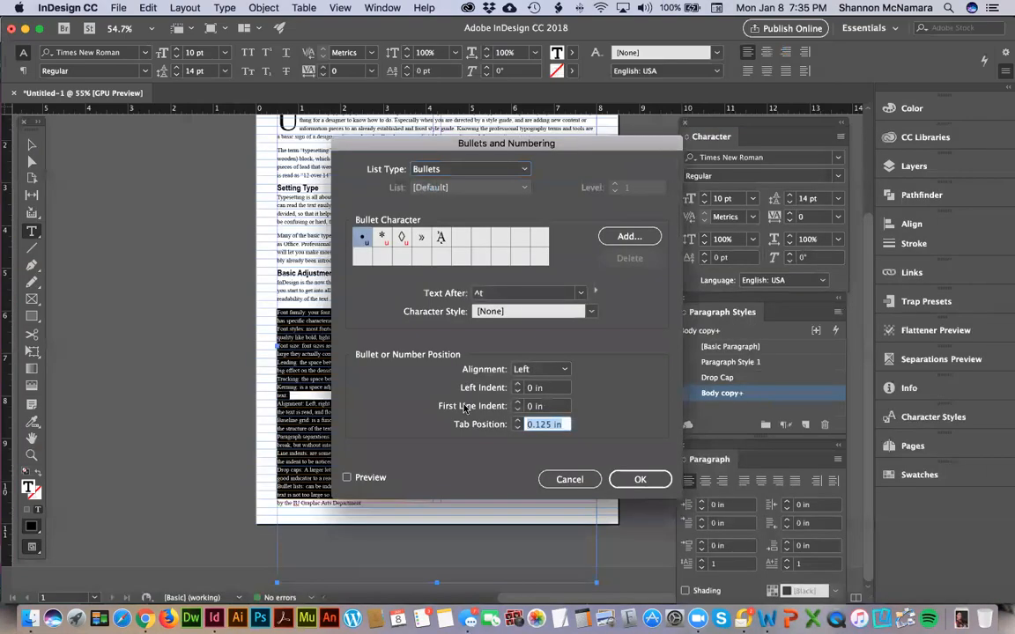
left_click(641, 480)
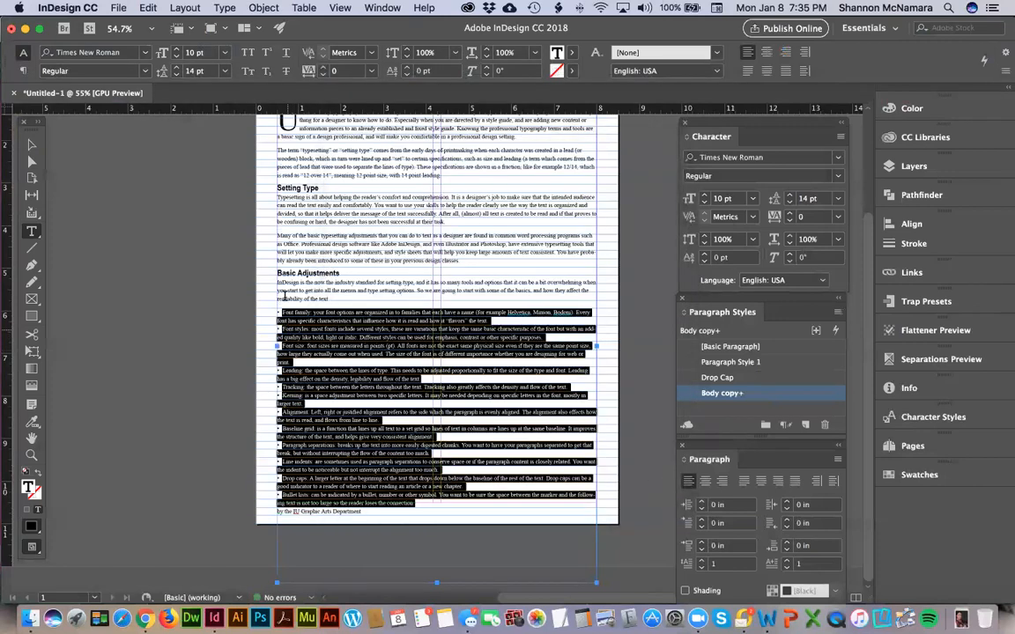
left_click(352, 374)
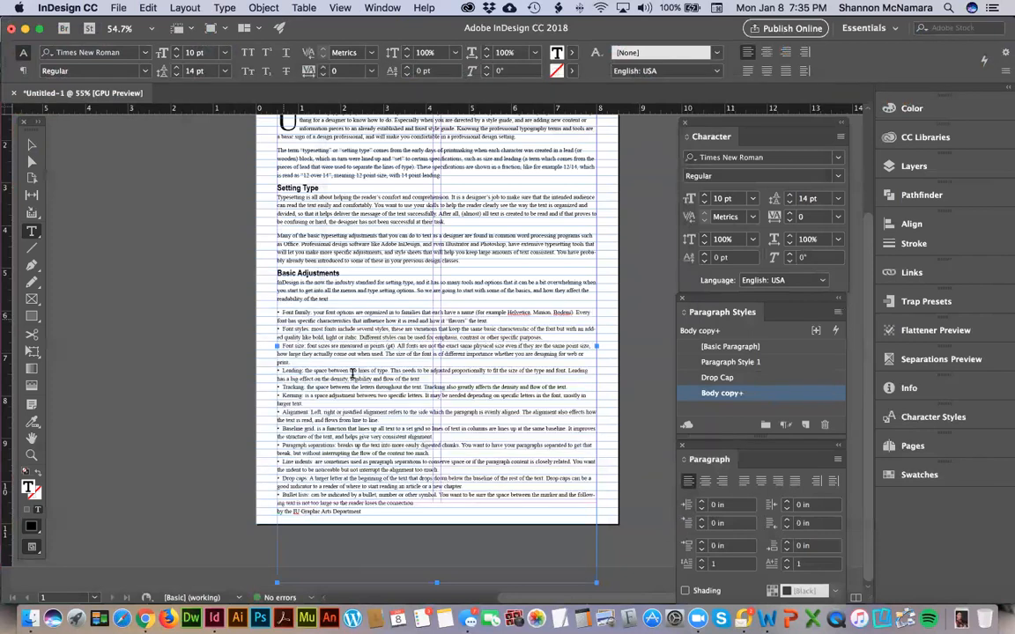
left_click(278, 320)
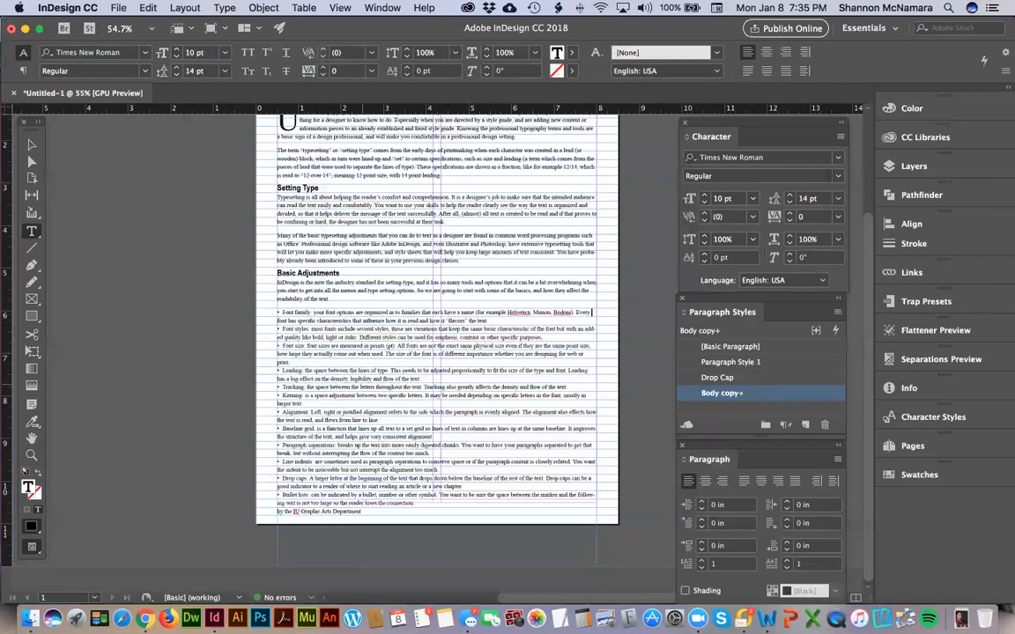
left_click(279, 321)
left_click(279, 321)
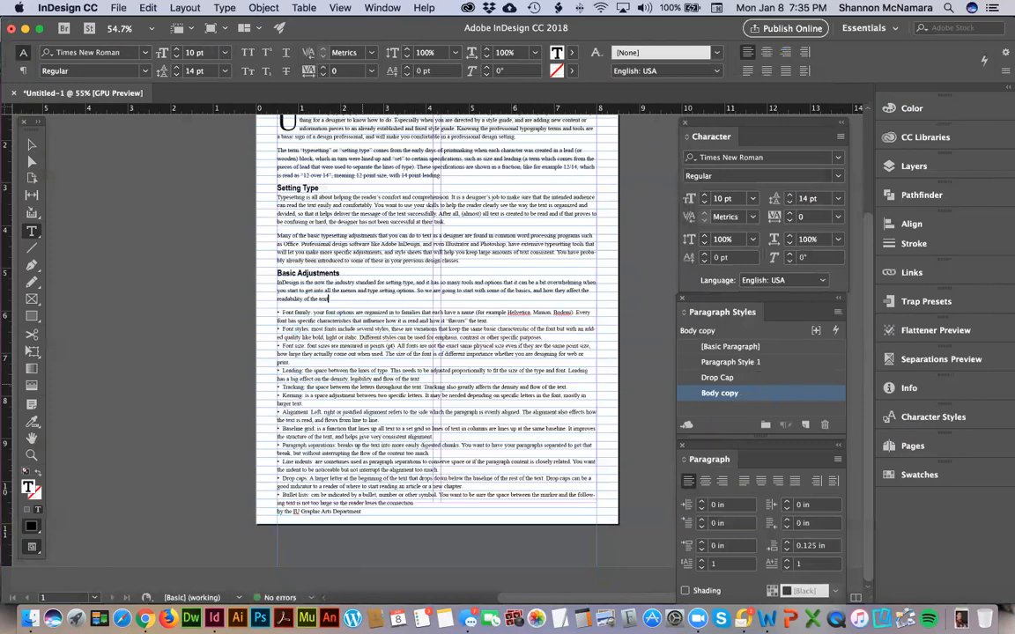
Reselect all the bulleted paragraphs, reopen Bullets and Numbering, and try a left indent of 0.125 in with the preview enabled
left_click_drag(280, 311, 290, 511)
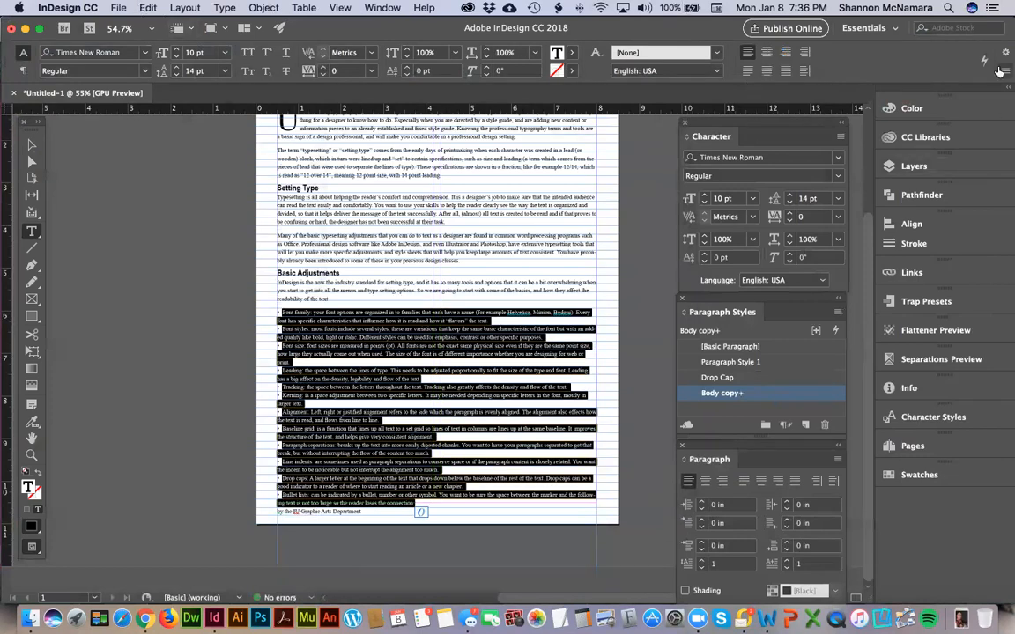
left_click(1002, 71)
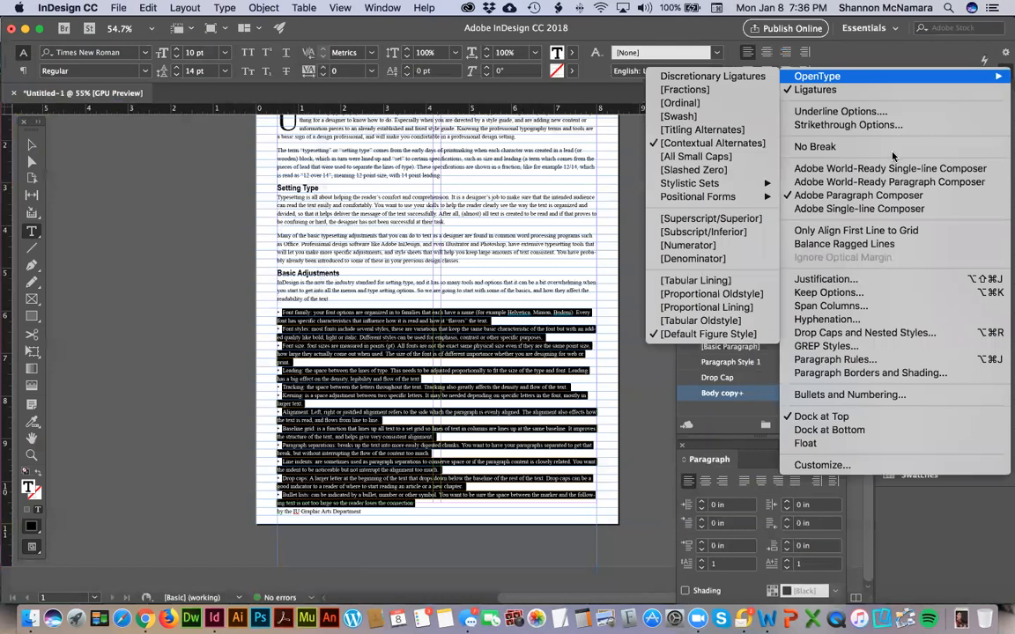
left_click(825, 398)
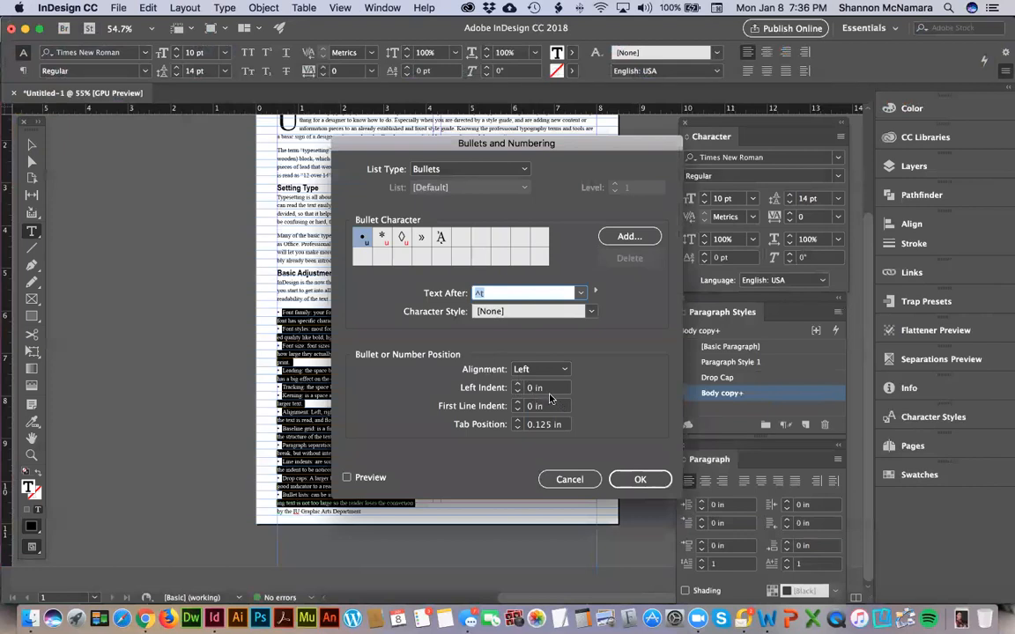
key("Tab")
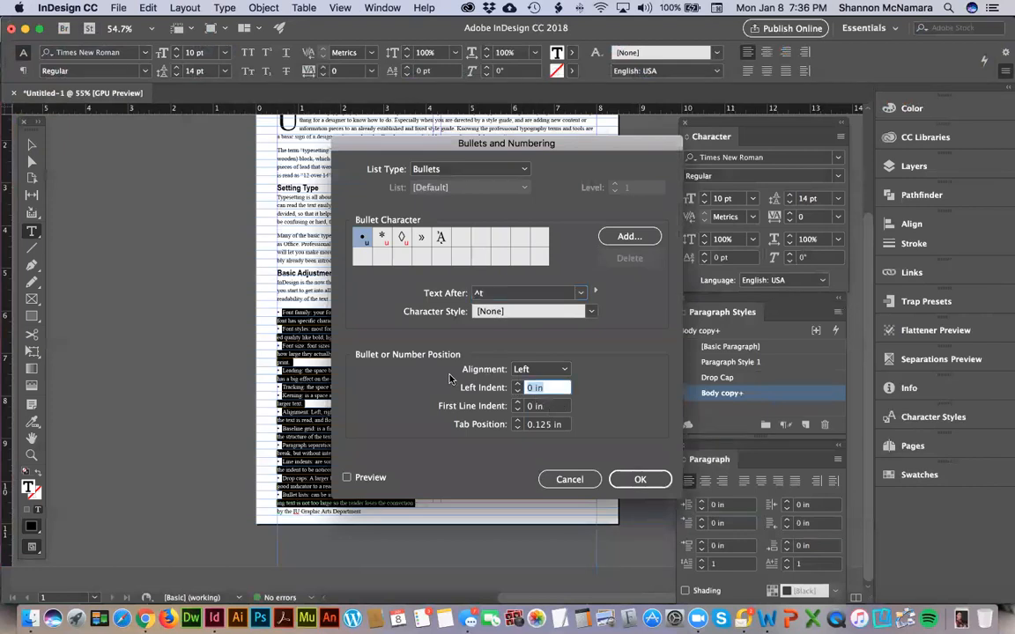
type(".125")
left_click(347, 477)
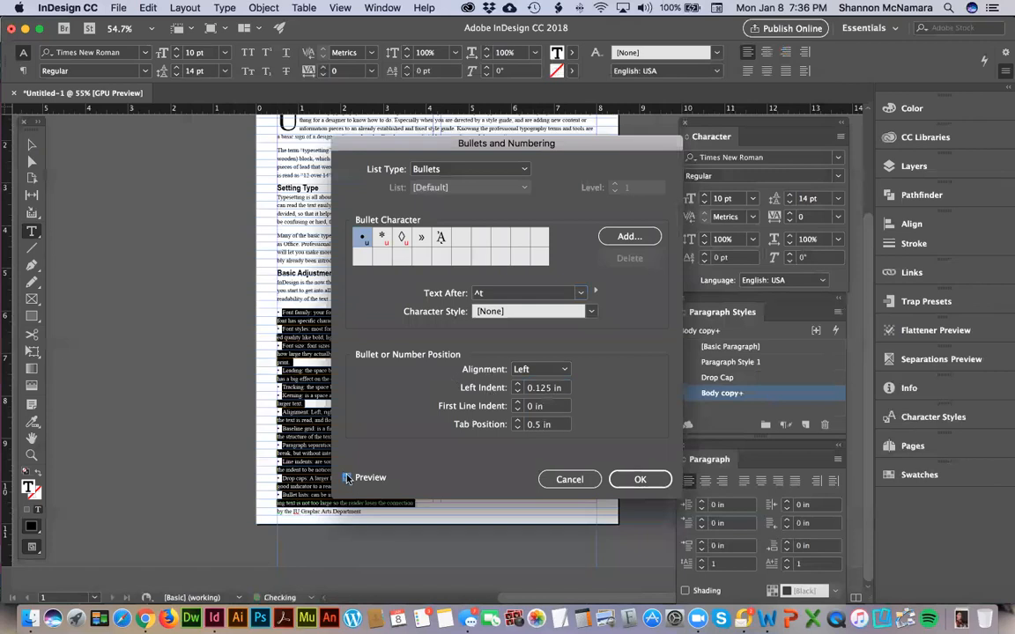
left_click(518, 392)
left_click(518, 392)
left_click(521, 369)
left_click(539, 390)
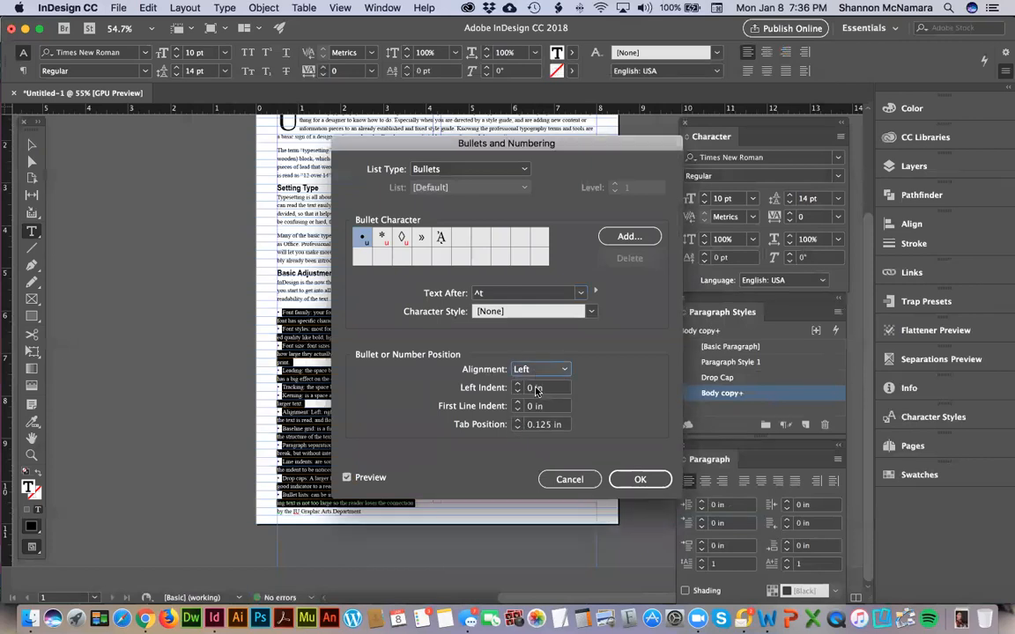
Try a 0.125 in first line indent for the bullets and return it to 0 in
left_click(518, 401)
left_click(518, 401)
left_click(517, 411)
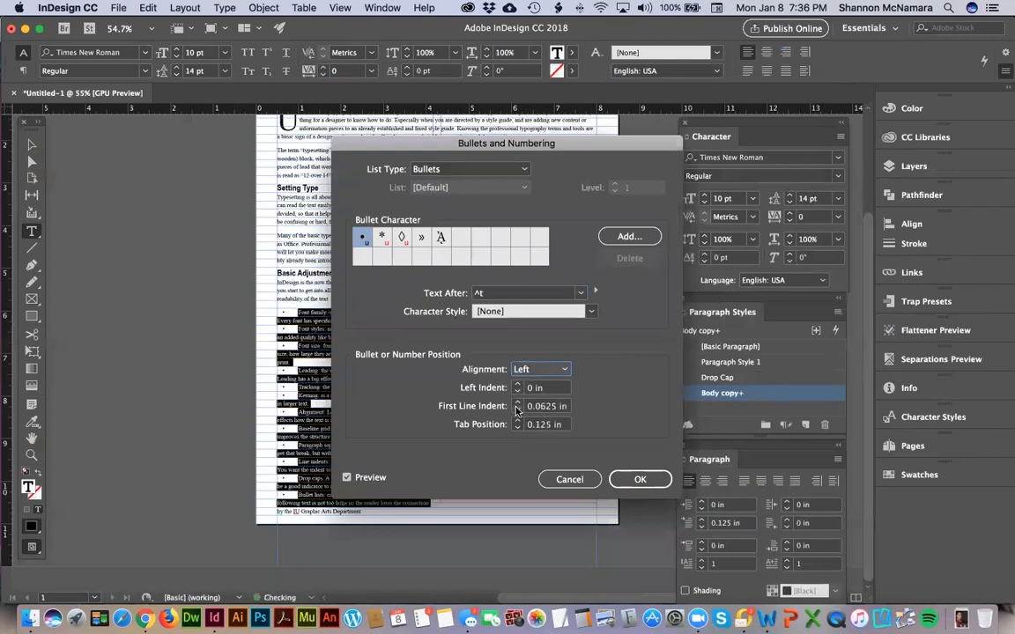
left_click(518, 411)
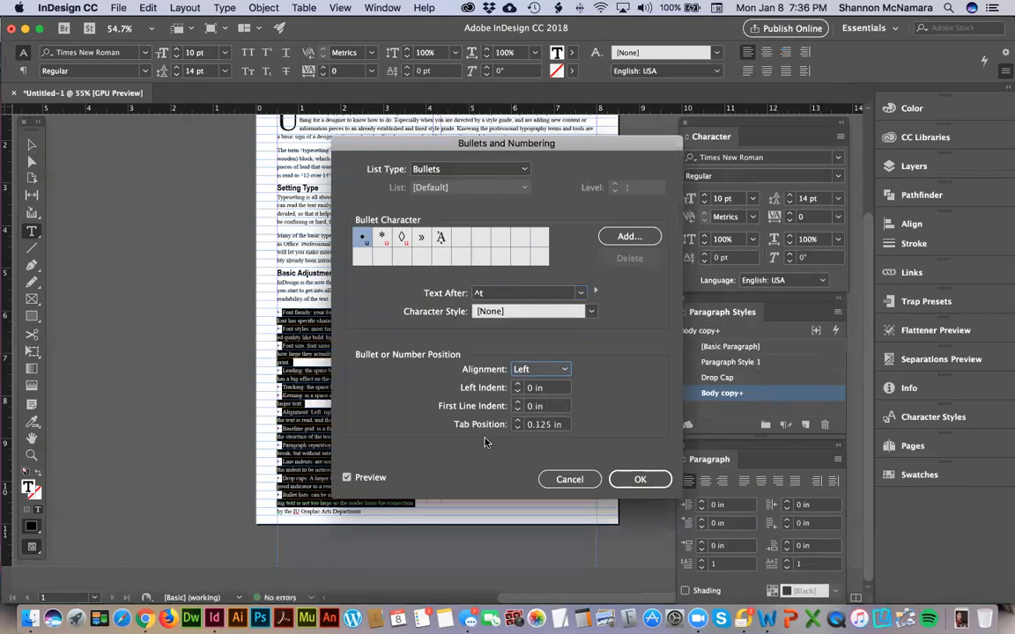
Examine the text-after, character style, alignment and list type options for the bullets, and close the dialog with the Bullets list type
left_click(582, 296)
left_click(527, 311)
left_click(523, 329)
left_click(508, 314)
left_click(500, 329)
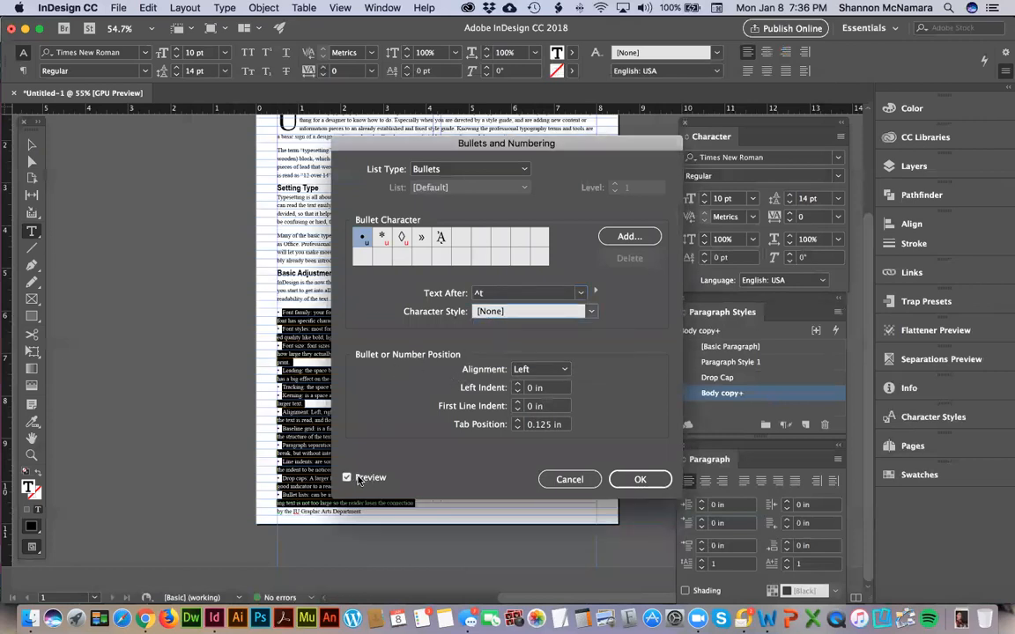
left_click(532, 370)
left_click(483, 353)
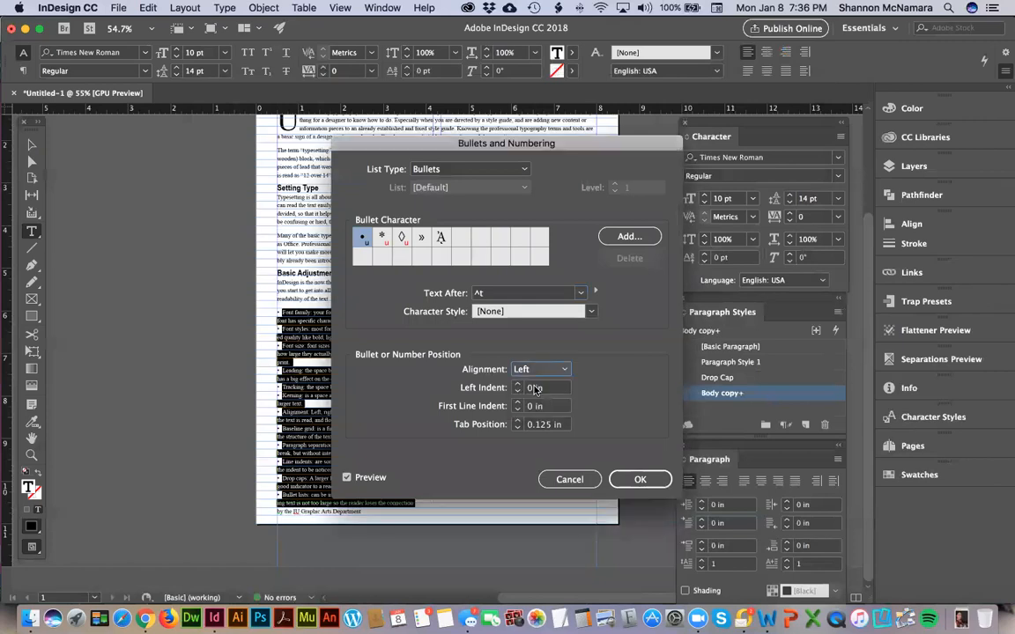
left_click(447, 170)
left_click(439, 199)
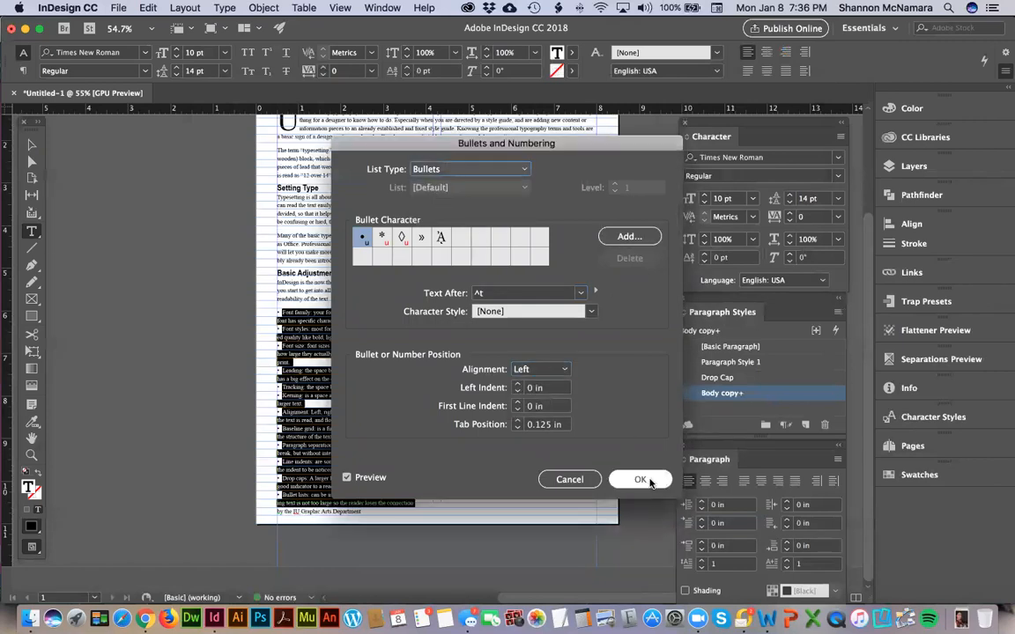
left_click(640, 480)
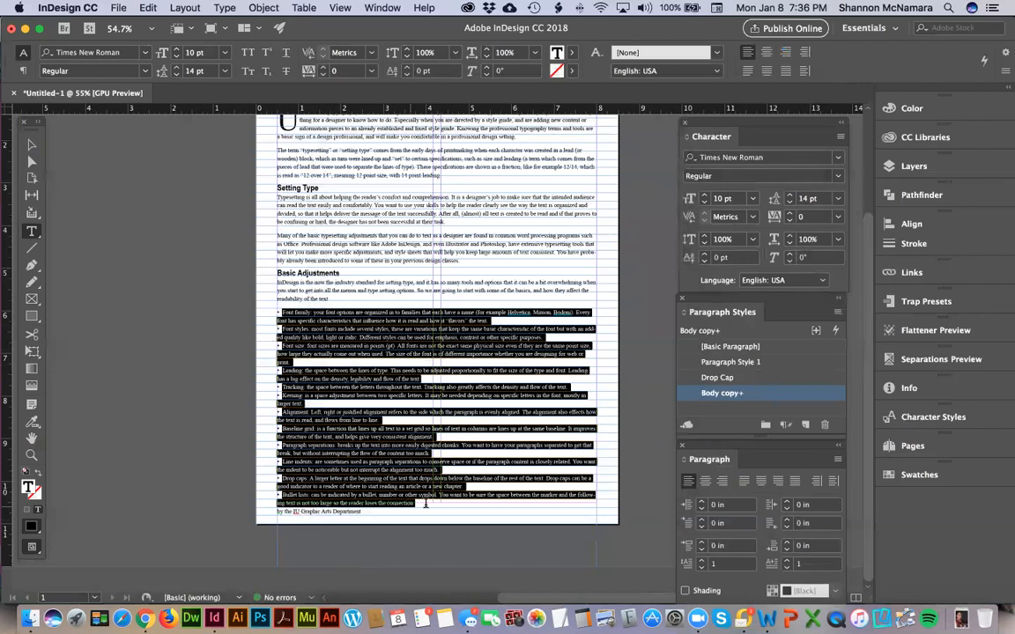
Indent the second lines of the Font family and Font styles bullets manually so they align with the text after the bullet
left_click(426, 503)
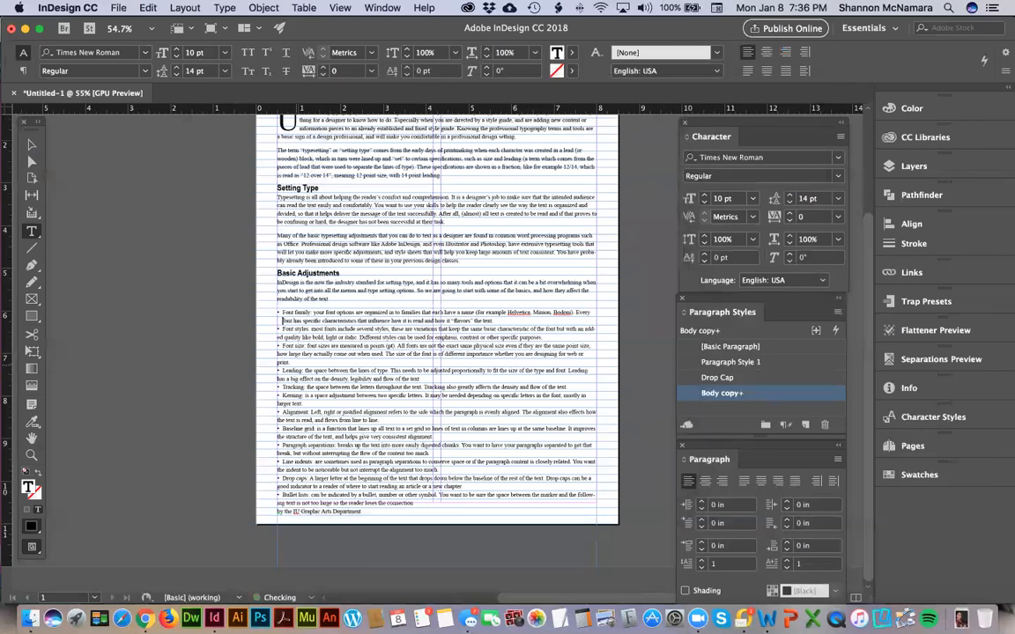
left_click(586, 329)
key("Return")
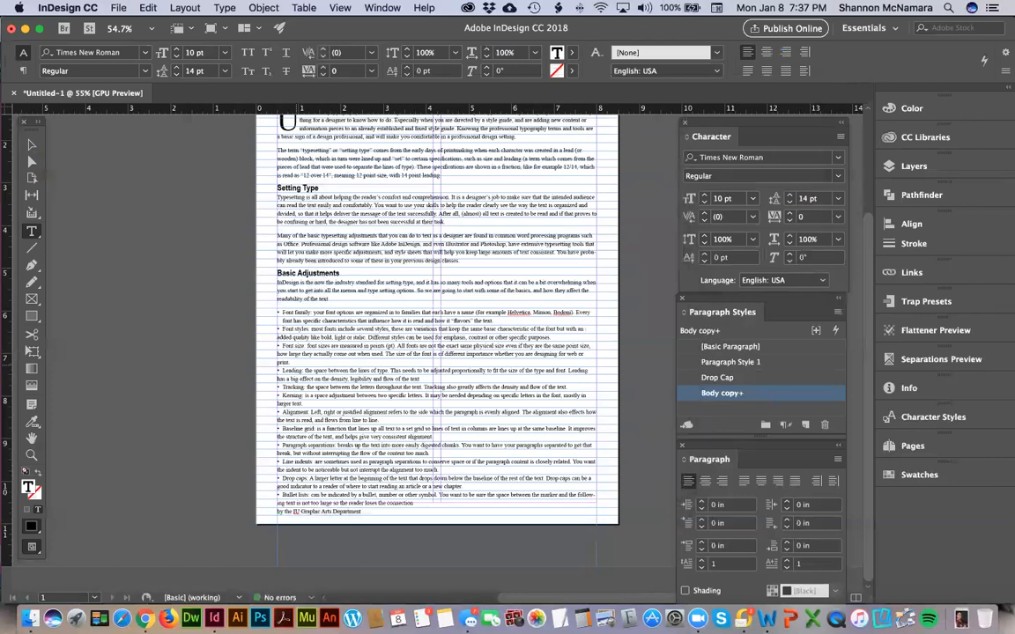
Indent the second line of the Font size bullet, starting at "how large", so it aligns with the text after the bullet
left_click(31, 145)
left_click(121, 248)
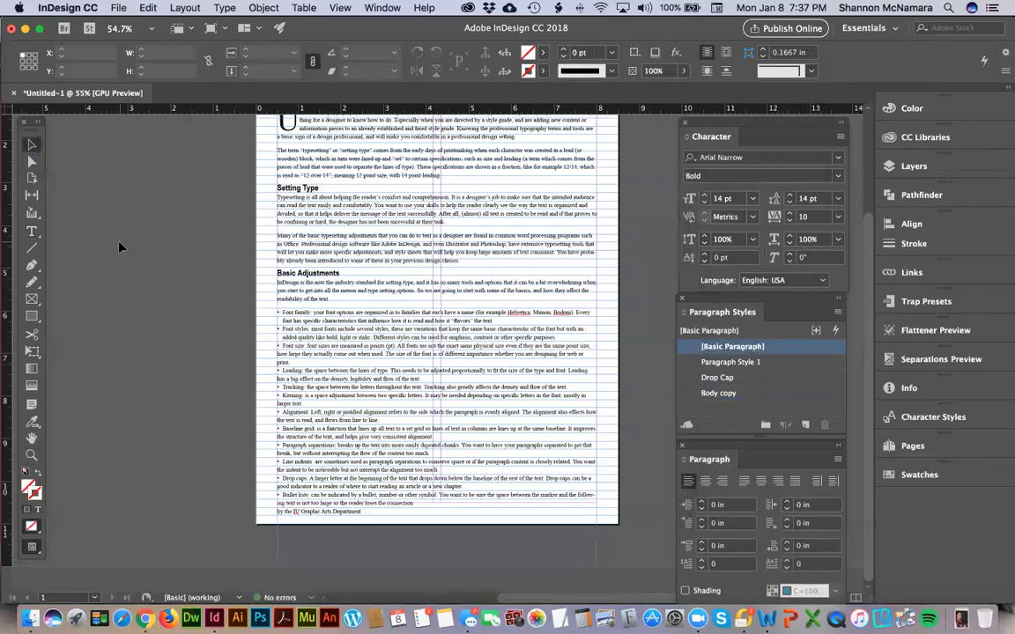
key("z")
left_click_drag(246, 285, 648, 397)
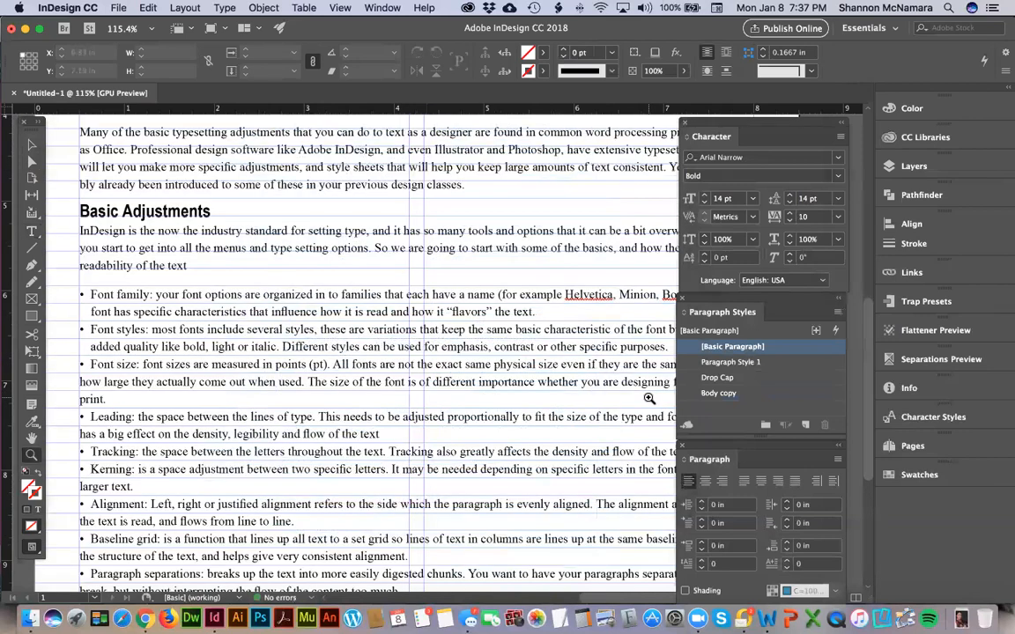
left_click(31, 233)
left_click(109, 431)
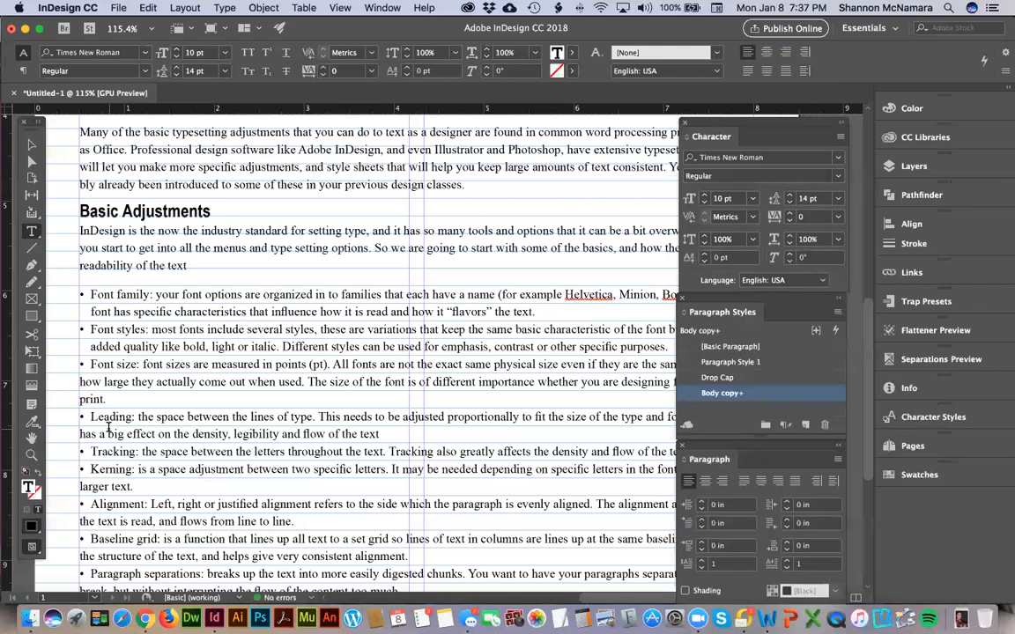
key("BackSpace")
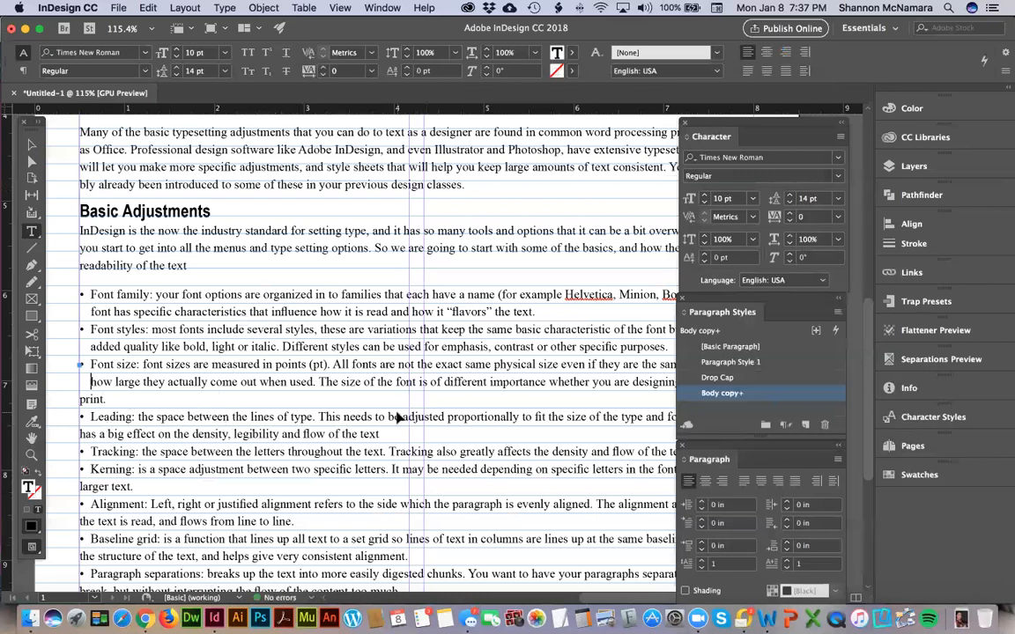
key("super+minus")
left_click(31, 145)
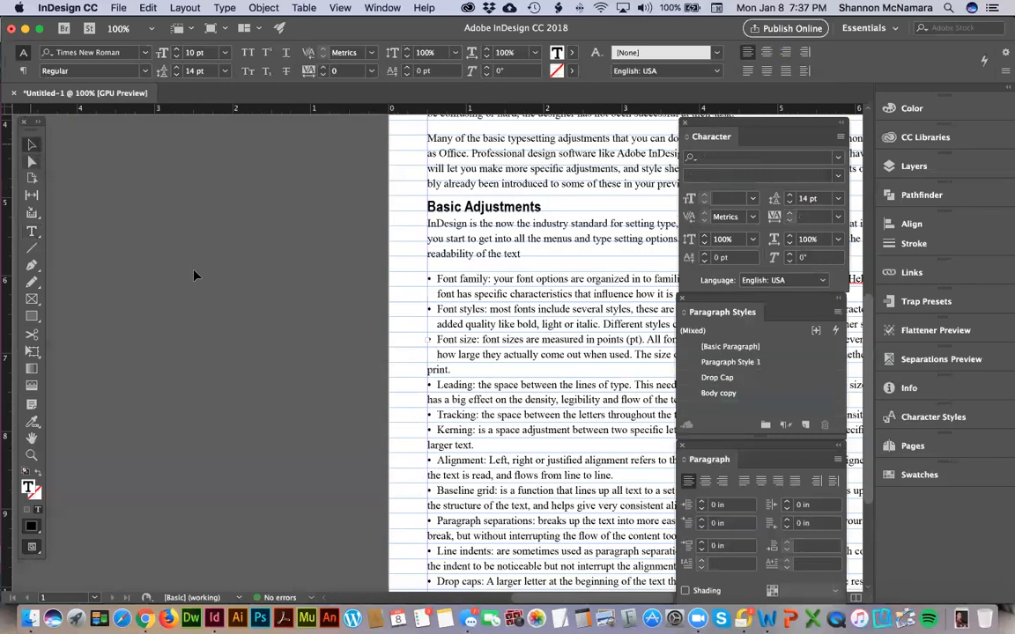
left_click(194, 274)
left_click_drag(570, 379, 204, 331)
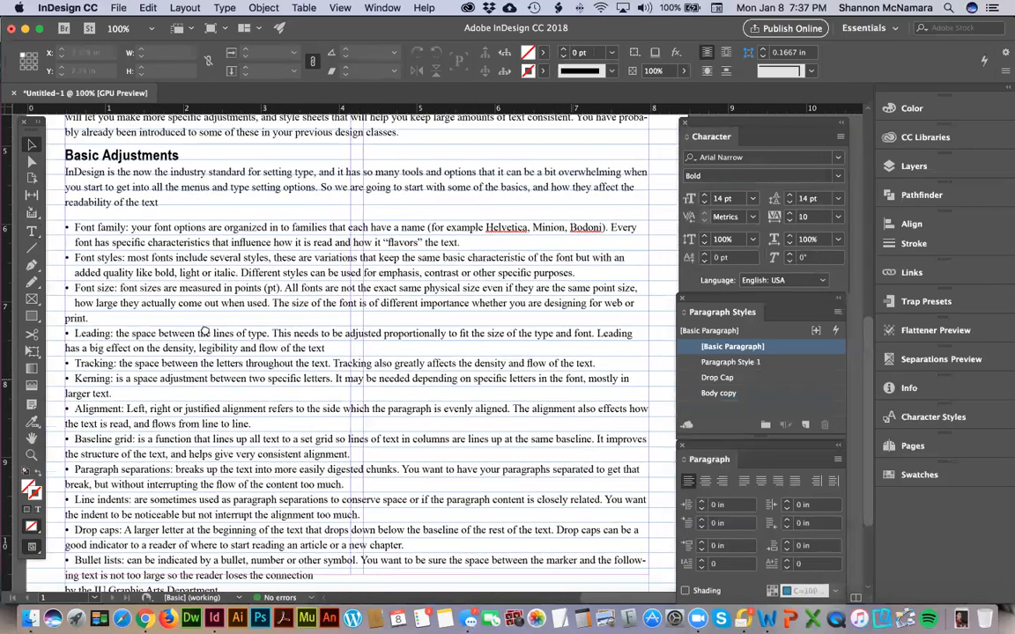
Break the Font size bullet before 'or print.' and indent that line and the Leading bullet's second line to align with the bullet text
double_click(625, 316)
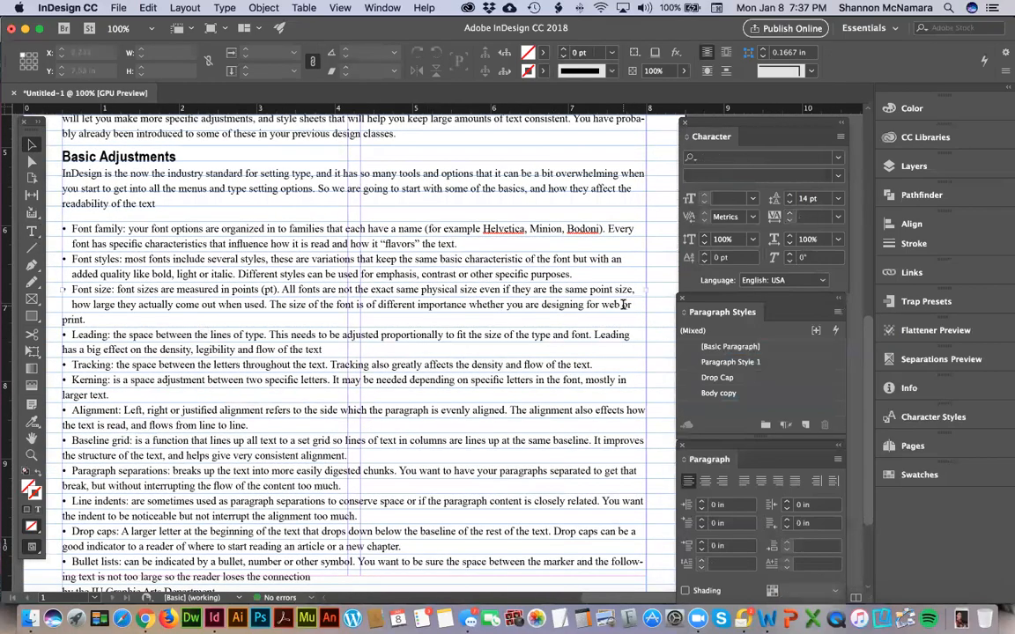
key("shift+Return")
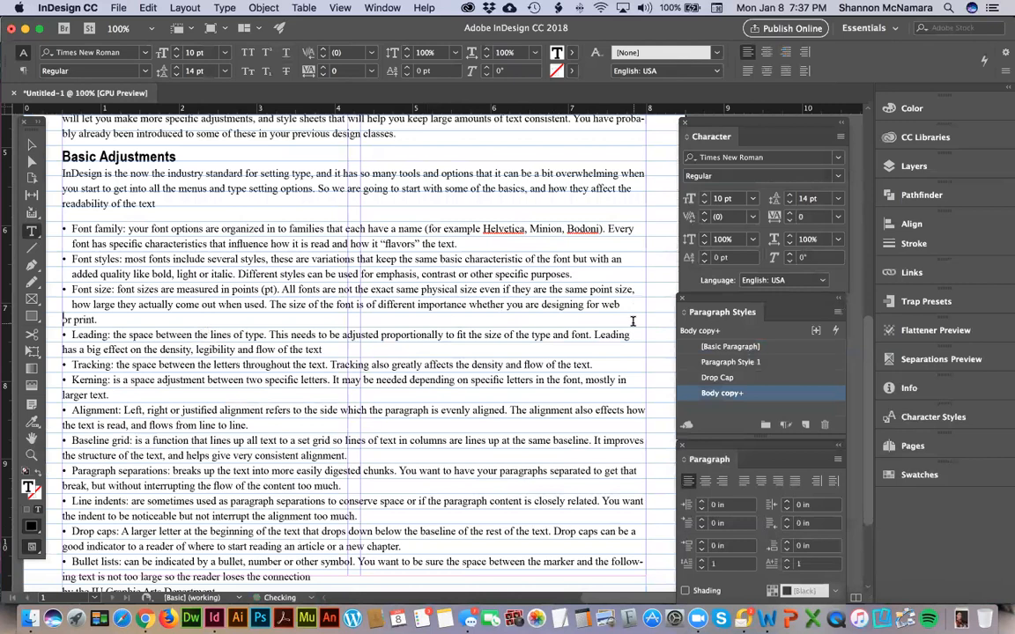
key("Tab")
left_click(61, 350)
key("Tab")
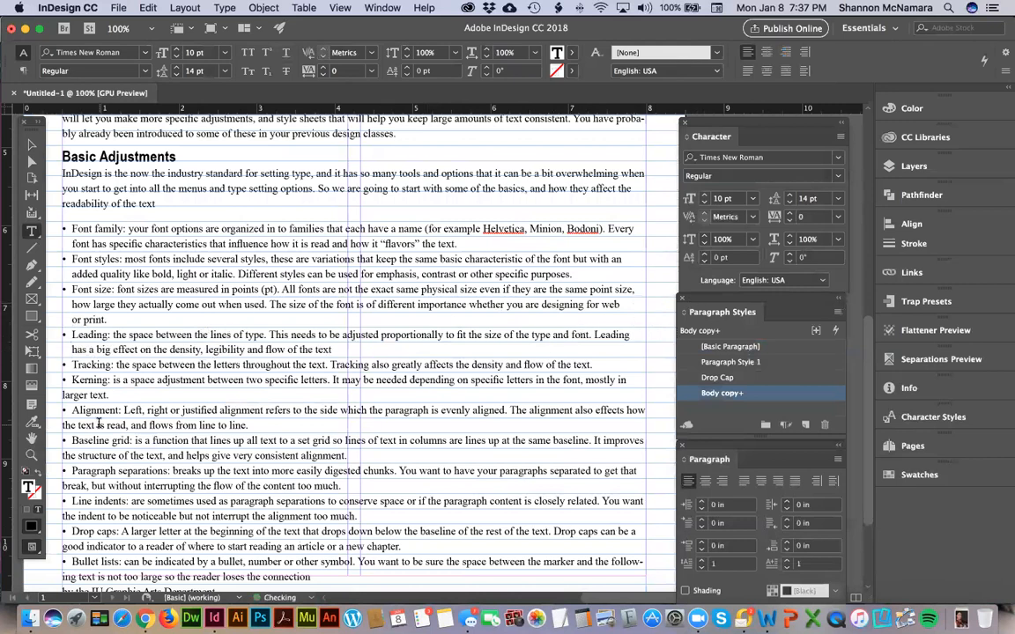
Indent the second lines of the Kerning, Alignment, Baseline grid and Paragraph separations bullets so they align with the text after the bullet
key("Down")
key("Down")
key("Down")
key("Tab")
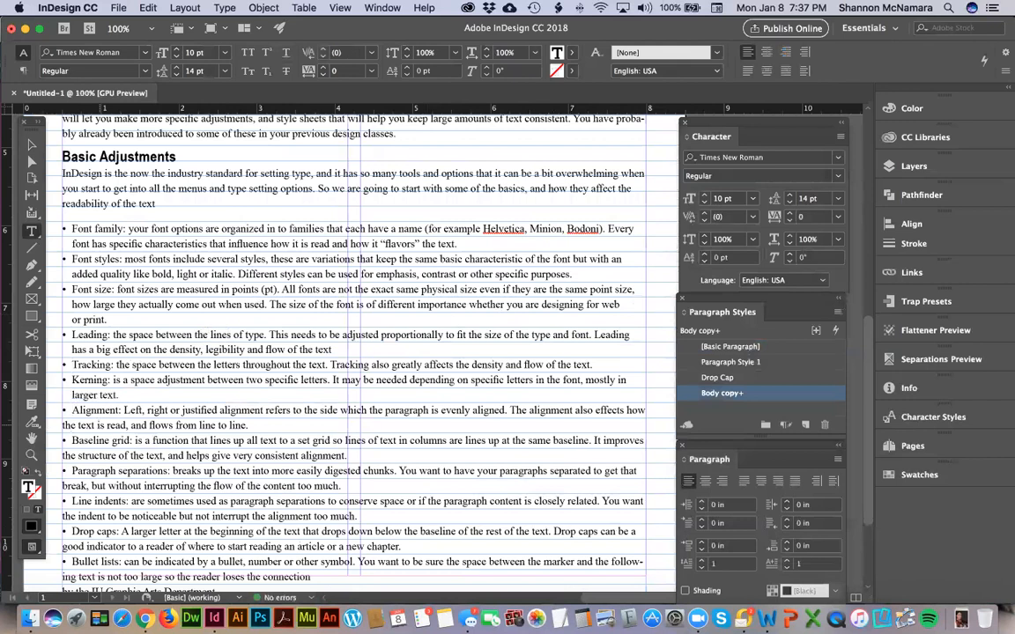
key("Down")
key("Tab")
key("Down")
key("Tab")
key("Down")
key("Down")
key("Left")
key("Left")
key("Tab")
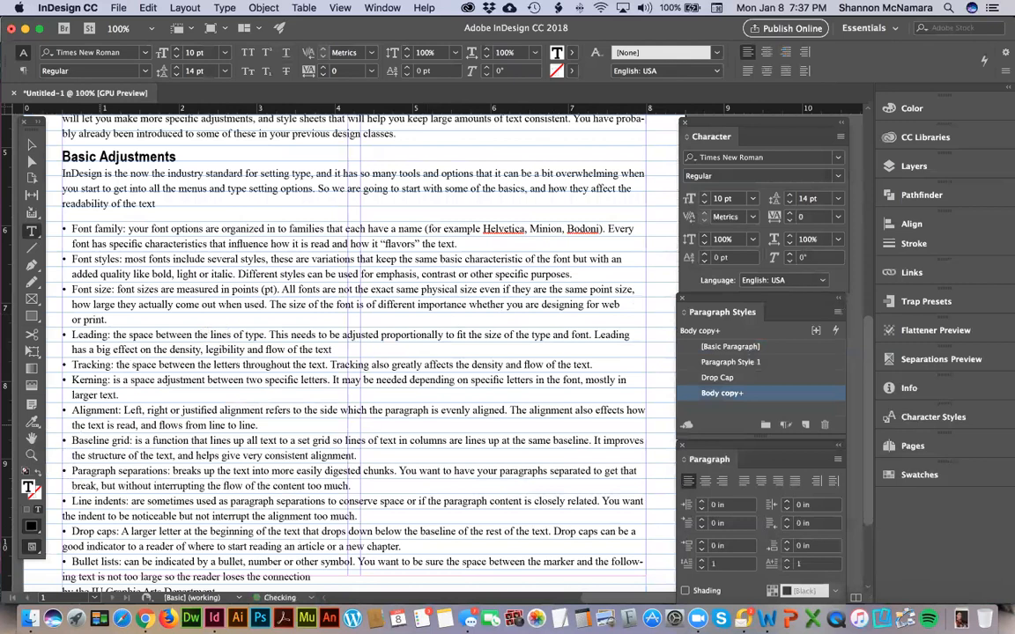
Indent the second lines of the Line indents and Drop caps bullets so they align with the text after the bullet
key("Left")
key("Left")
key("Tab")
key("Down")
key("Down")
key("Left")
key("Left")
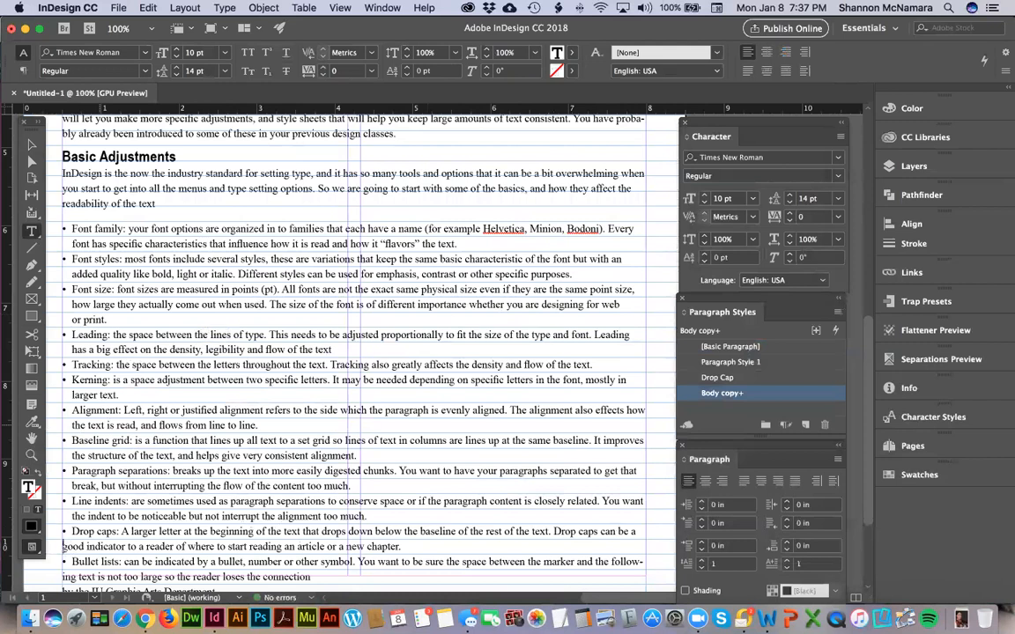
key("Tab")
Break the Bullet lists bullet before 'following' and indent its second line to align with the text after the bullet
key("Down")
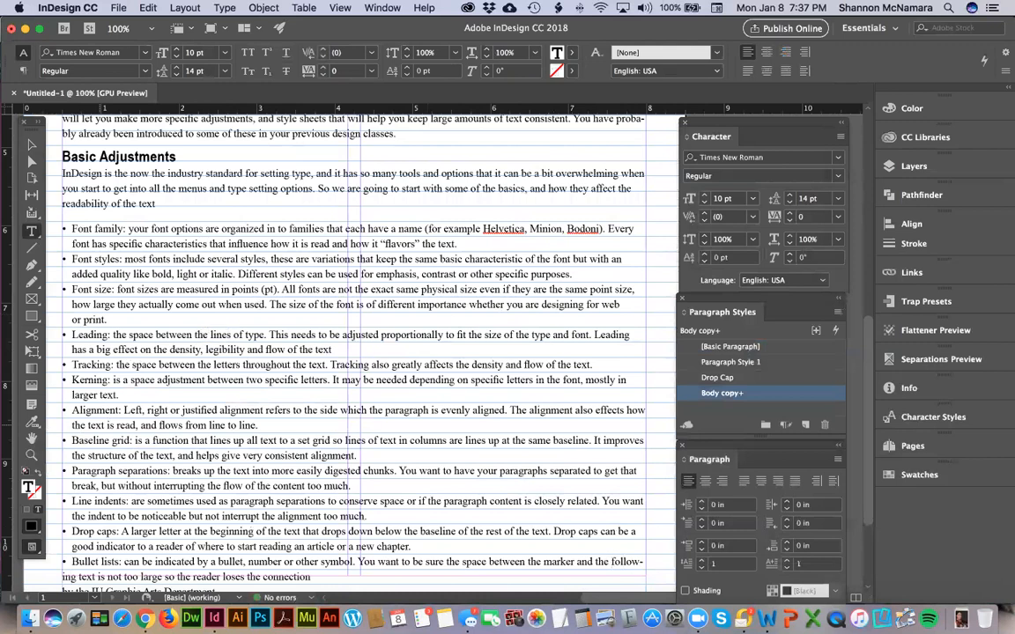
key("Return")
key("Tab")
key("Down")
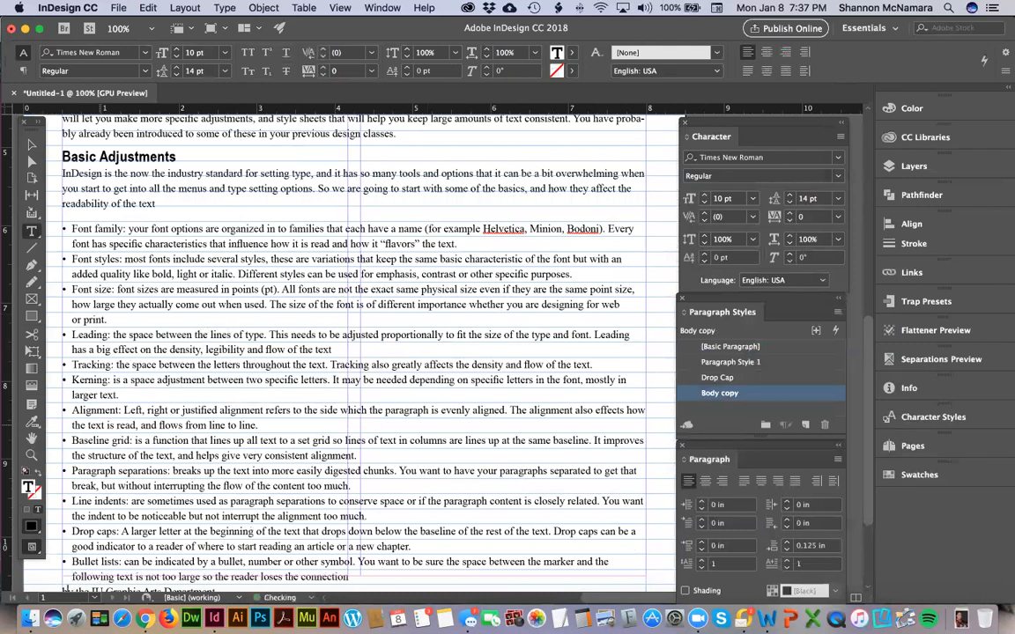
Check the assignment page in Chrome for the first-word character style specification of the bullets, and return to InDesign
scroll(107, 233, "down", 5)
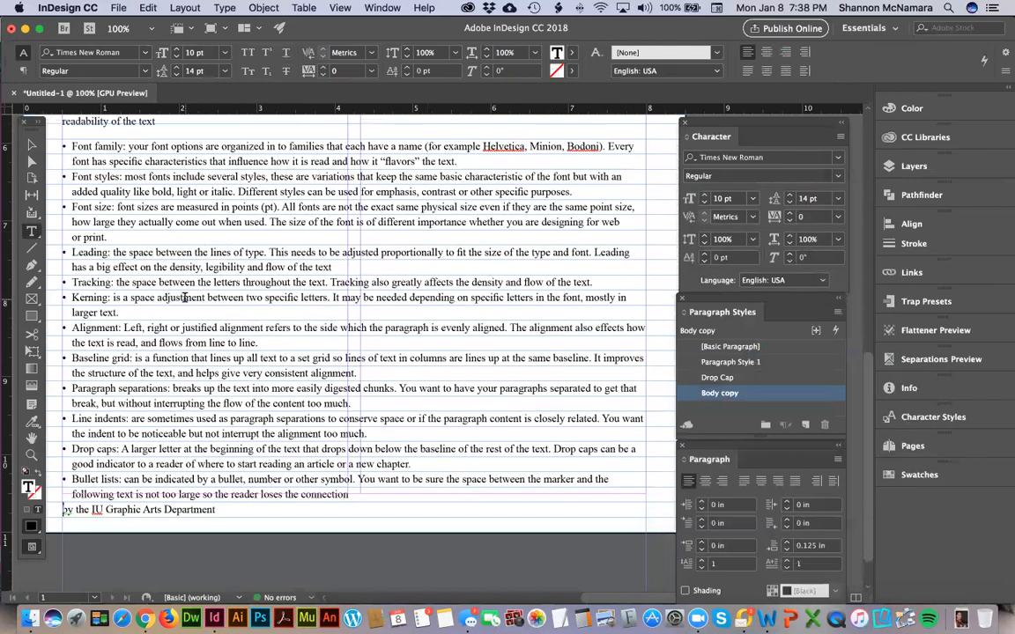
key("super+Tab")
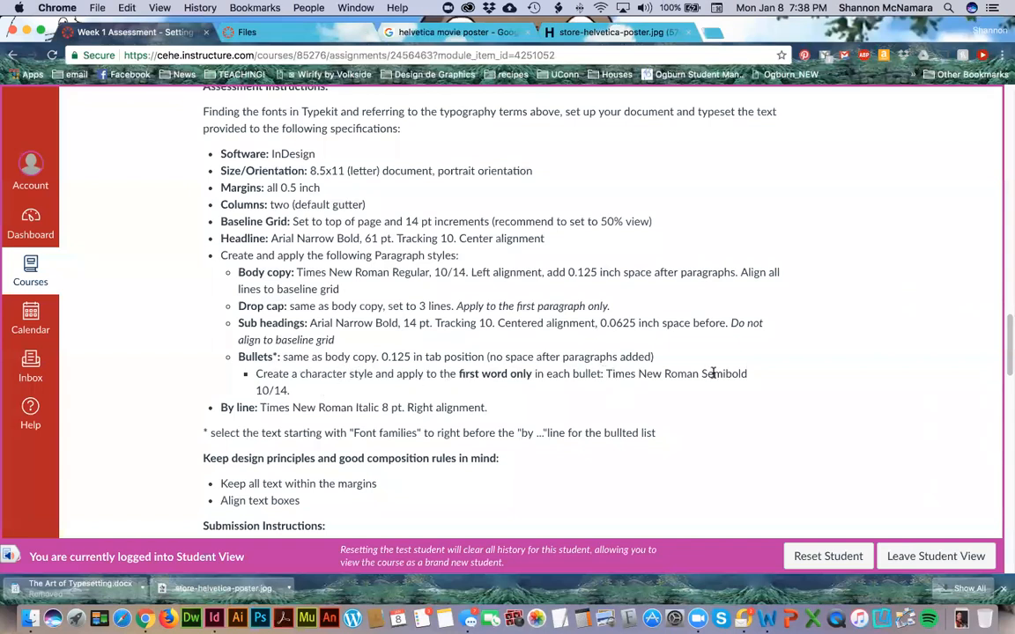
key("super+Tab")
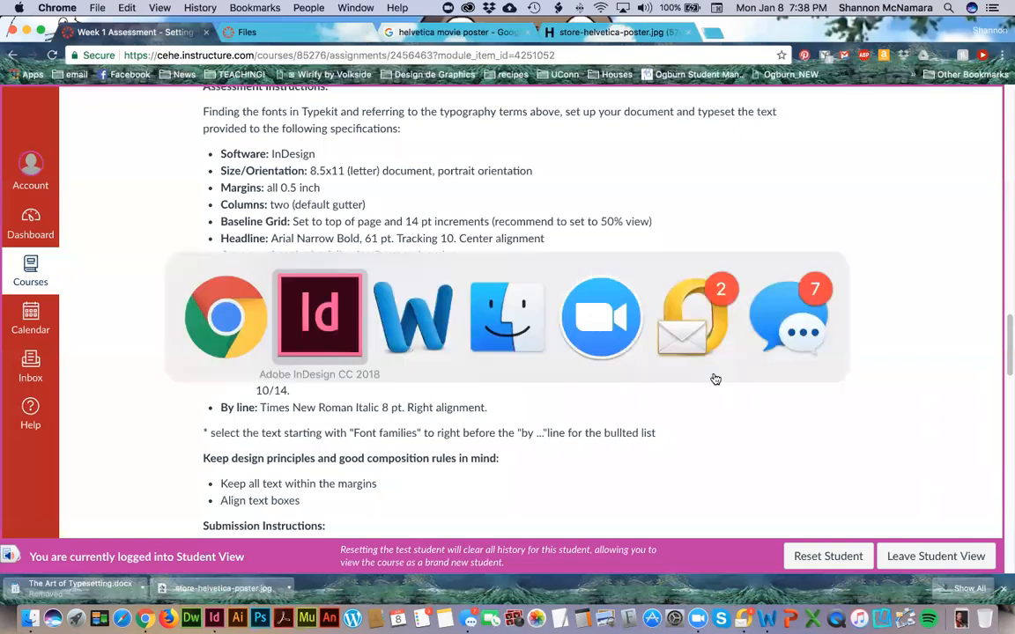
scroll(131, 241, "up", 2)
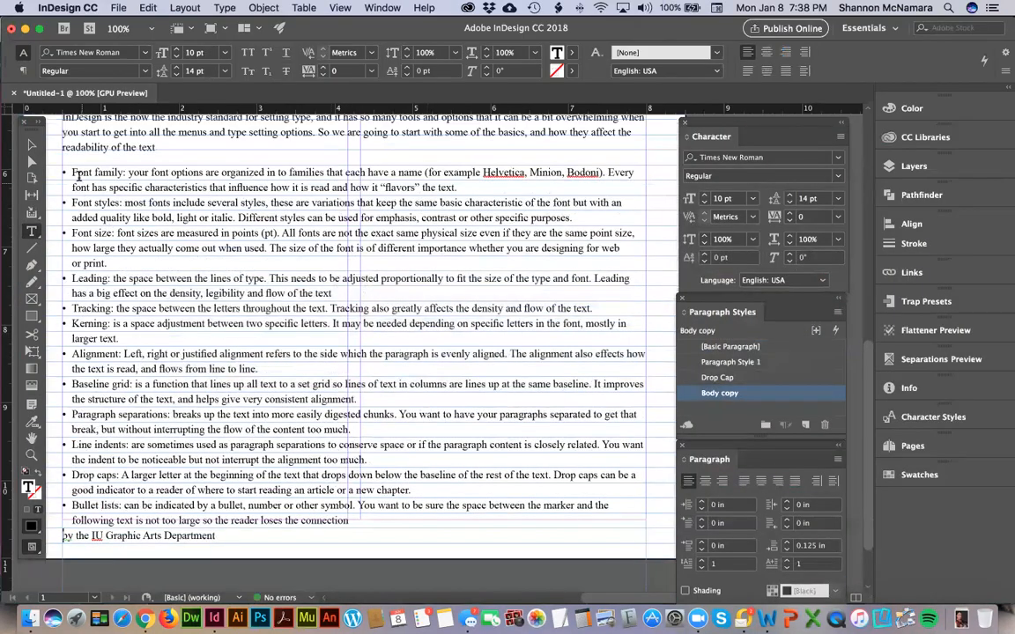
left_click(73, 173)
key("super+Tab")
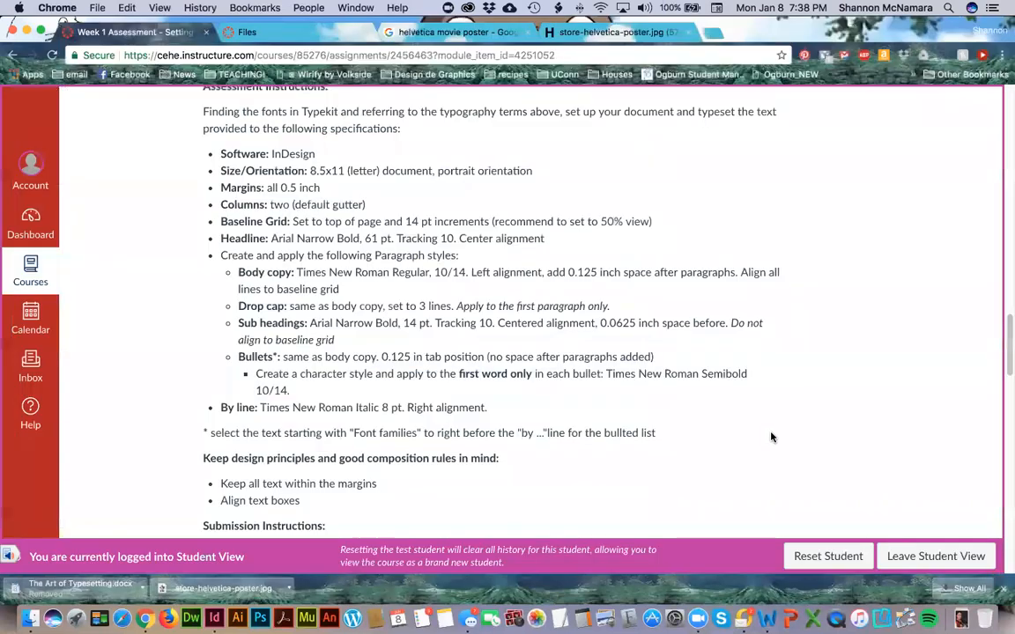
key("super+Tab")
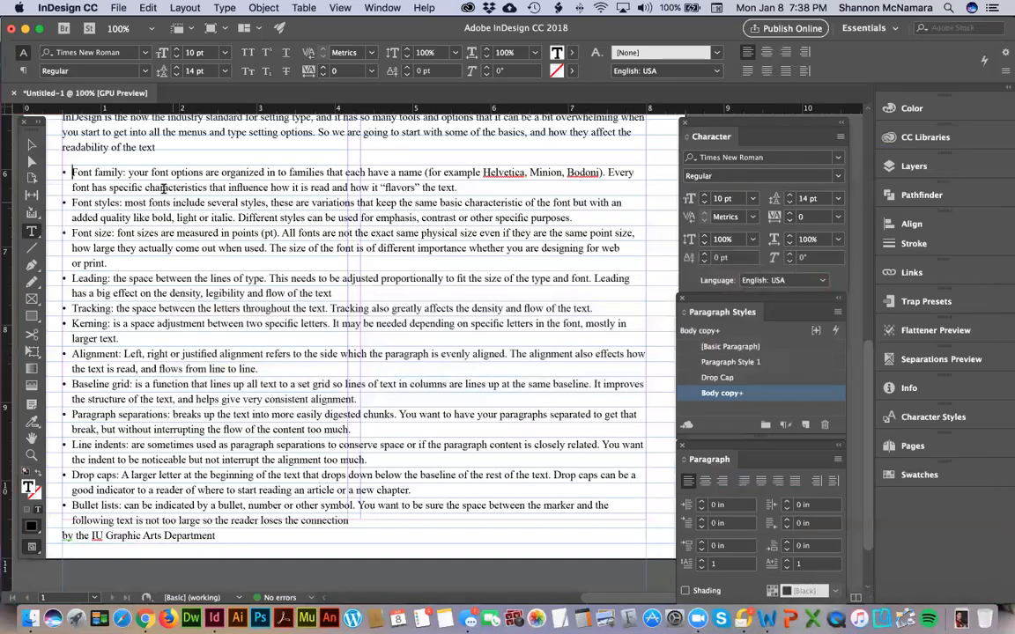
Select the word 'Font' in the Font family bullet and look through the font and style lists for Times New Roman Semibold
double_click(81, 172)
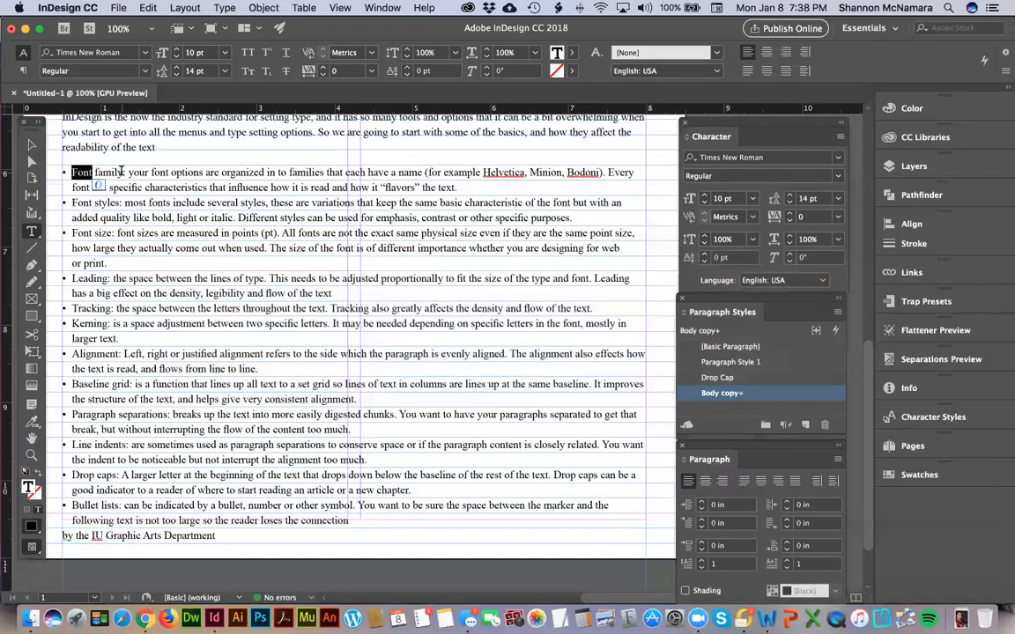
left_click(838, 176)
left_click(740, 172)
left_click(838, 158)
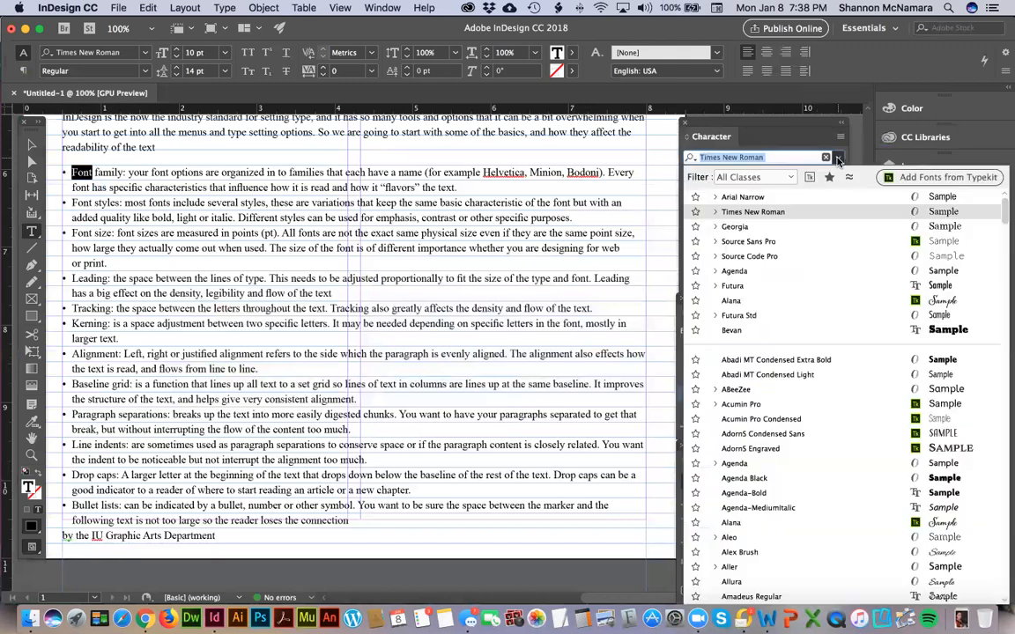
left_click(781, 158)
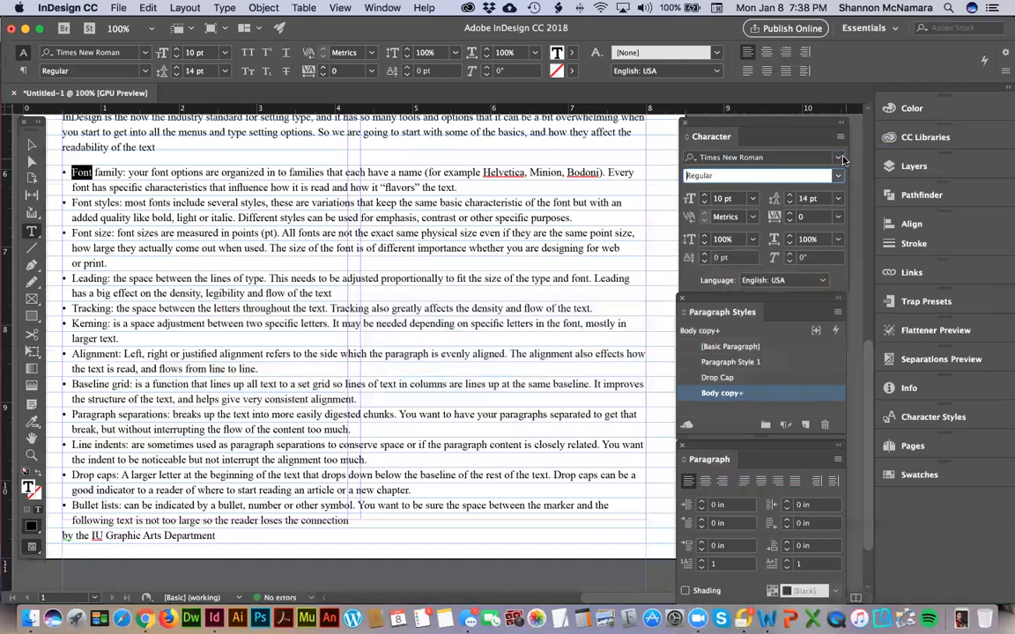
left_click(756, 157)
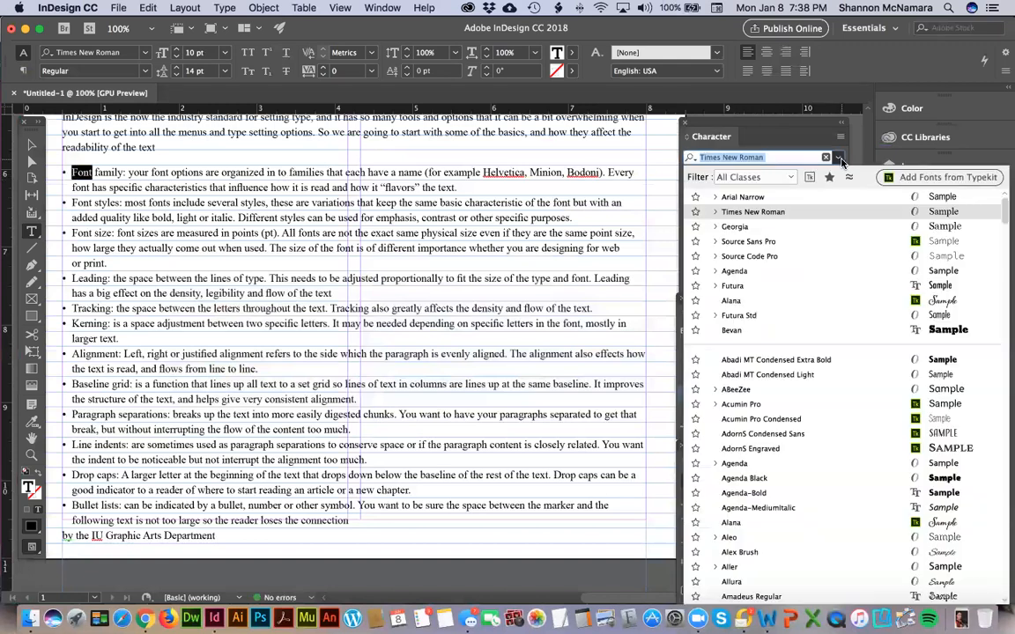
Open Typekit from the font list and search it for 'times new roman semi boold'
left_click(923, 179)
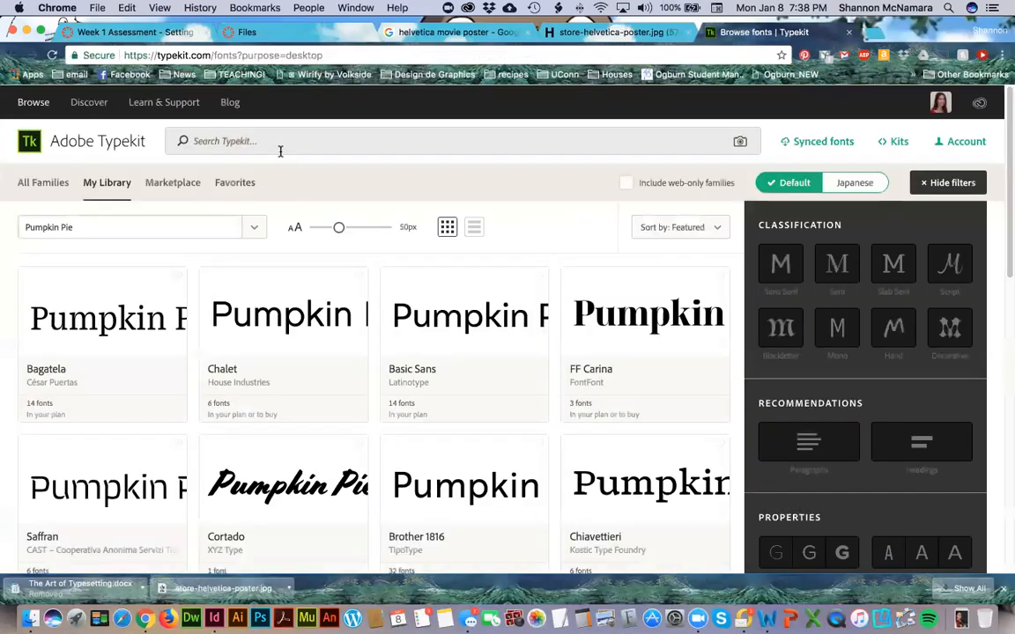
left_click(205, 141)
type("times new roman")
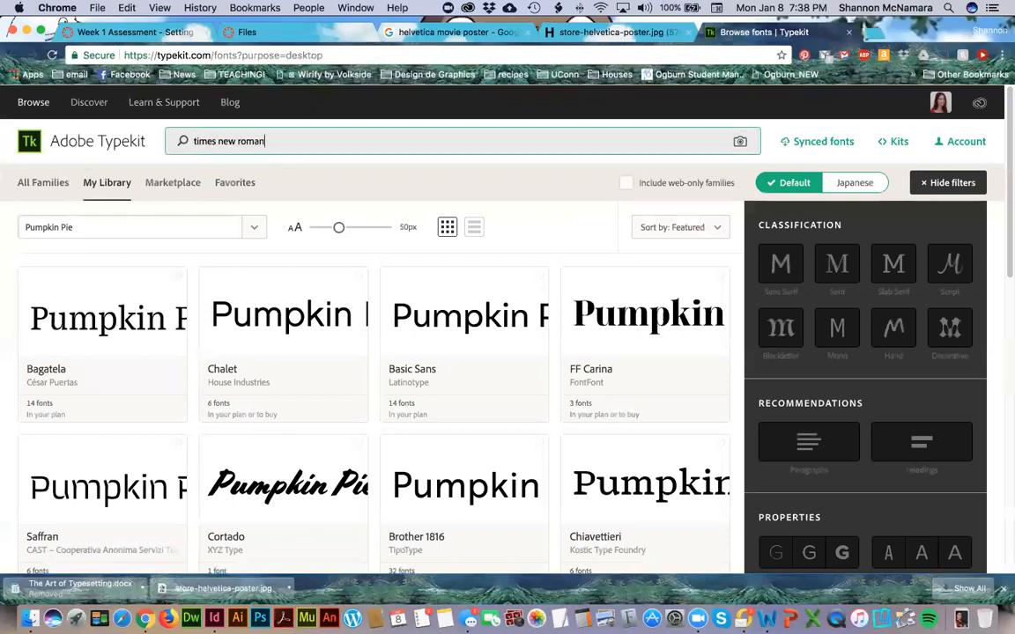
type(" semi boold")
key("Return")
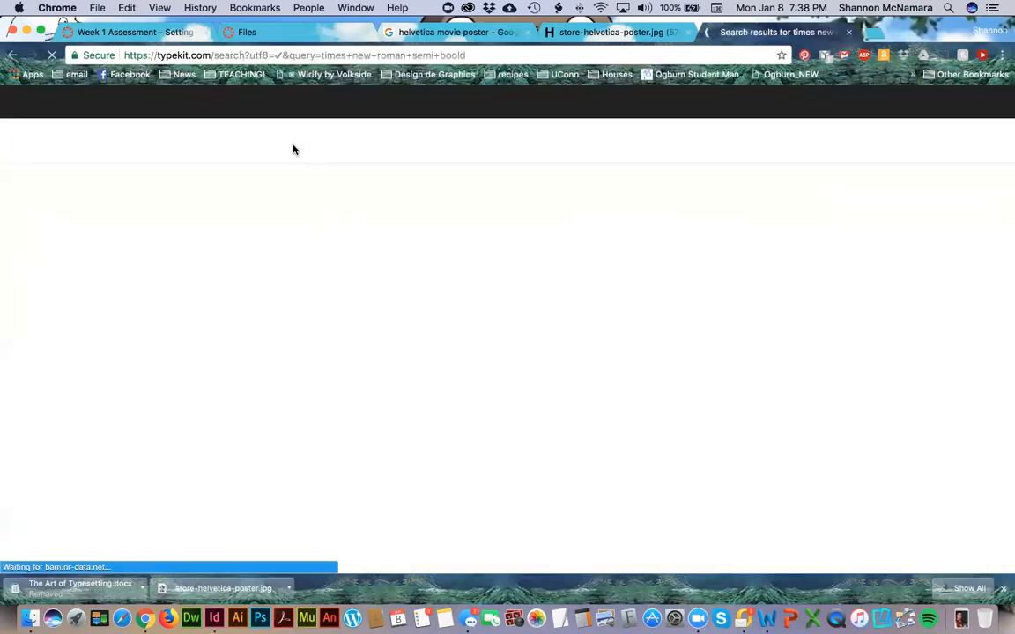
Search Typekit for 'times new roman', narrow the results to font families, and search again for 'Times'
left_click(261, 148)
type("times new roman")
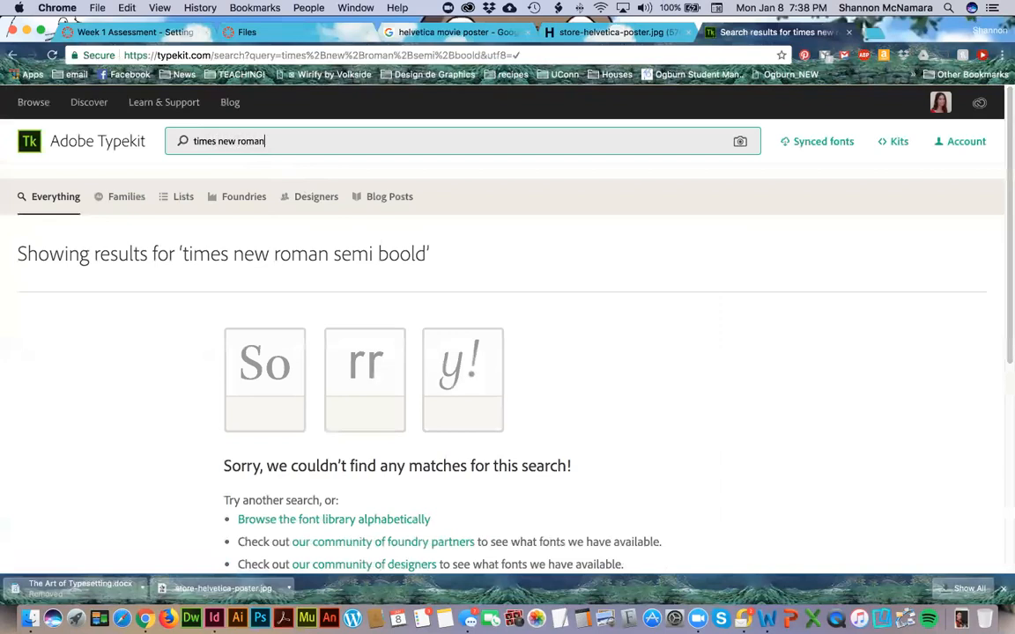
key("Return")
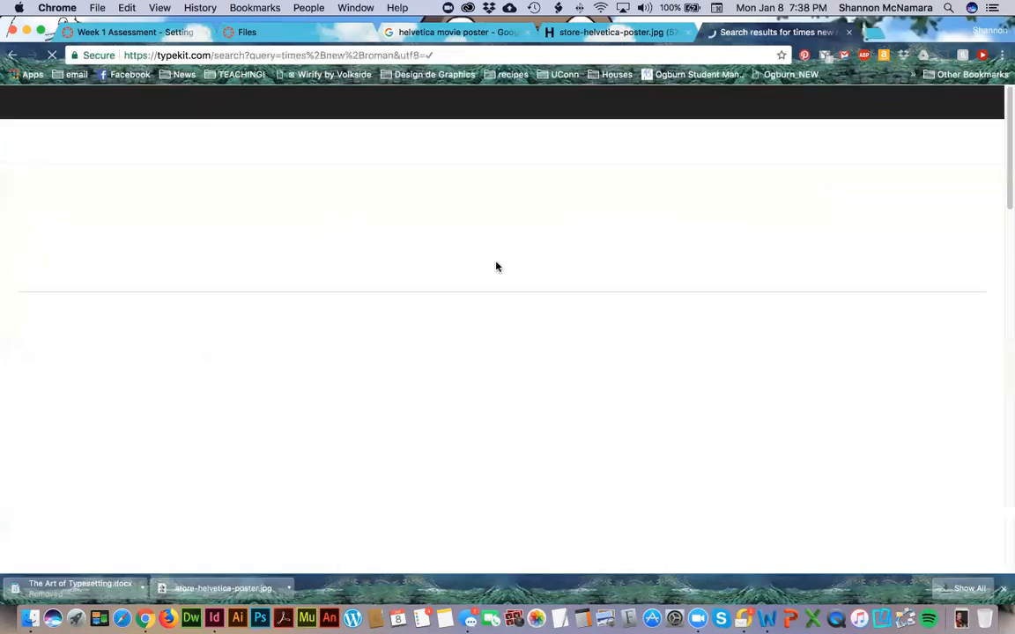
scroll(496, 266, "down", 3)
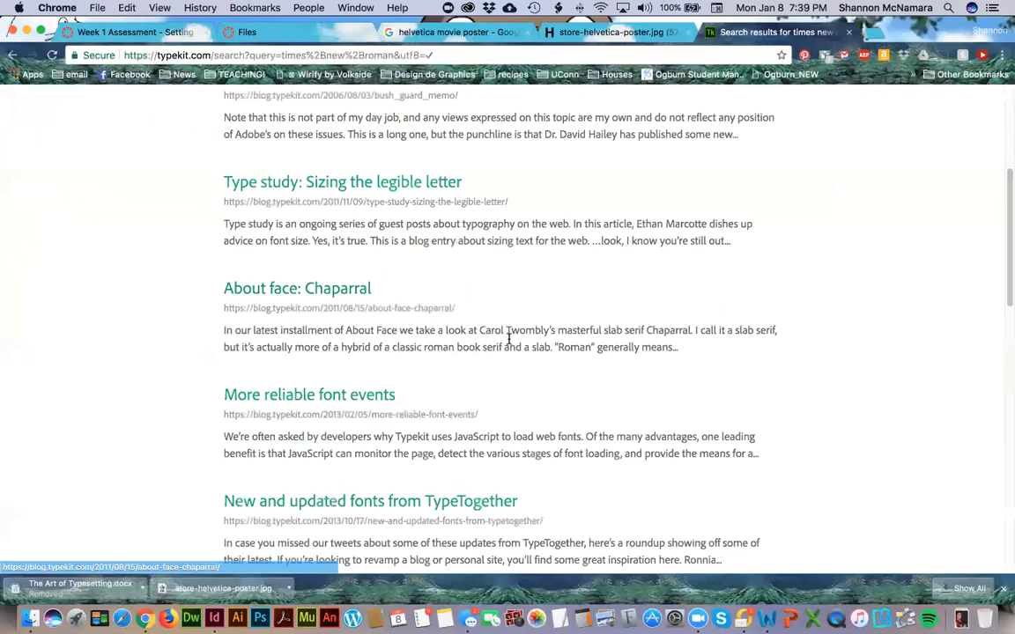
scroll(512, 339, "up", 3)
left_click(121, 199)
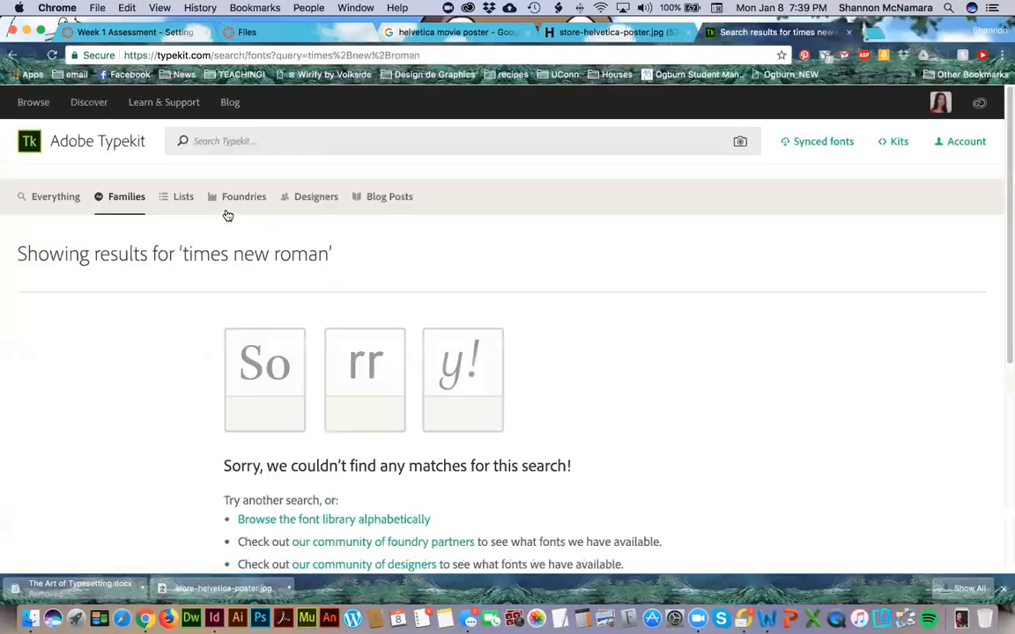
left_click(256, 147)
type("Times")
key("Return")
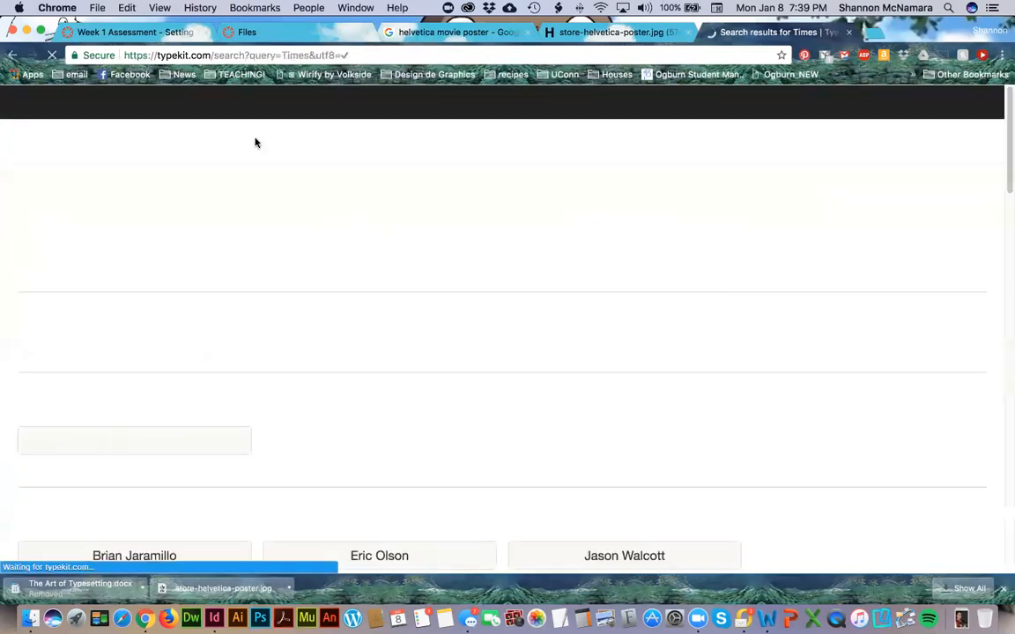
Return to InDesign and set the selected word 'Font' in the Font family bullet to Bold
key("super+Tab")
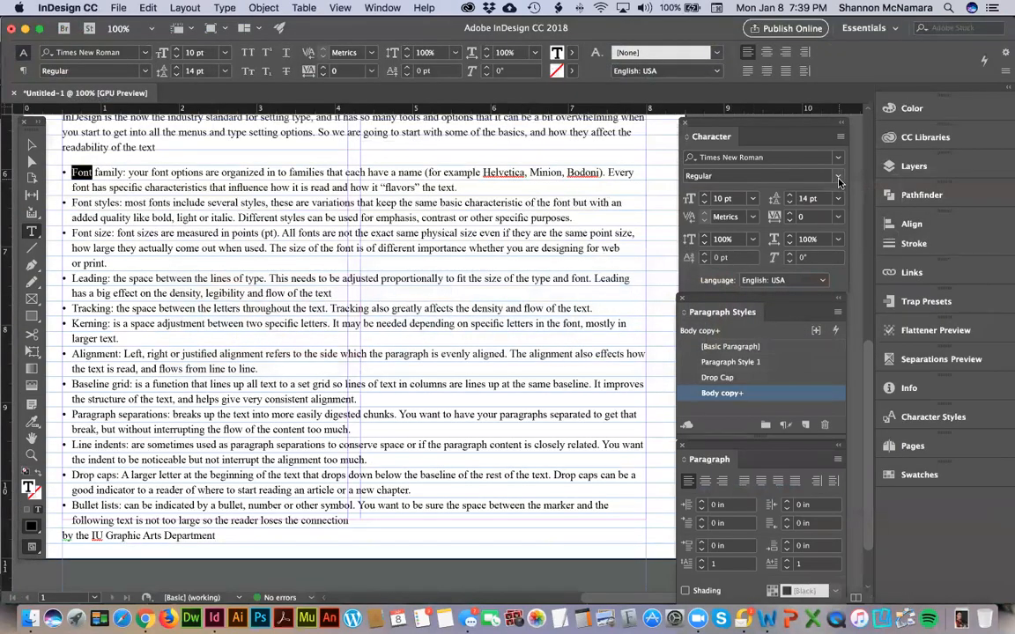
left_click(837, 177)
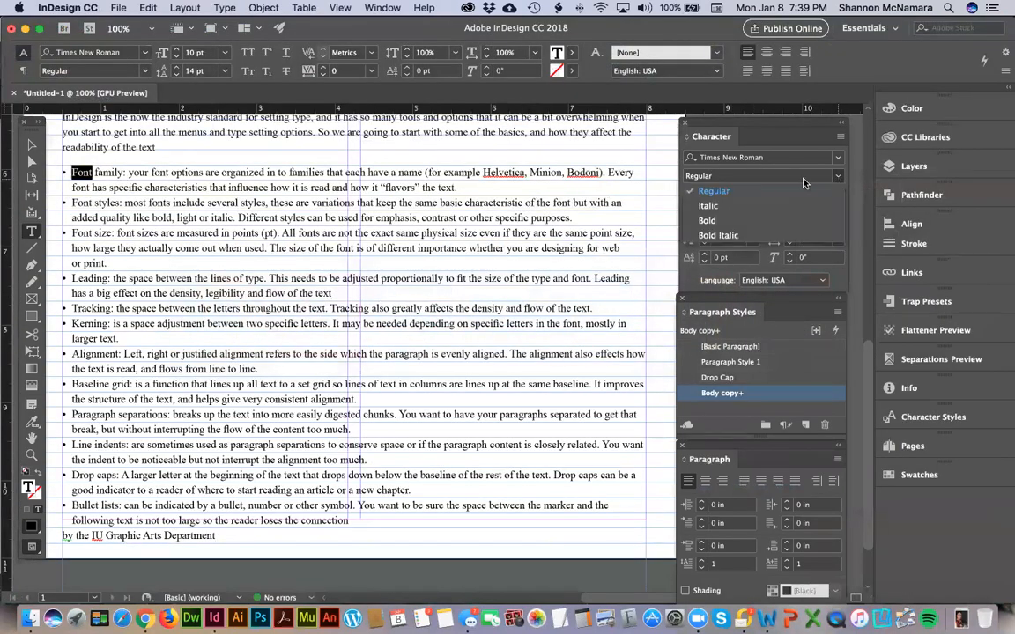
left_click(726, 222)
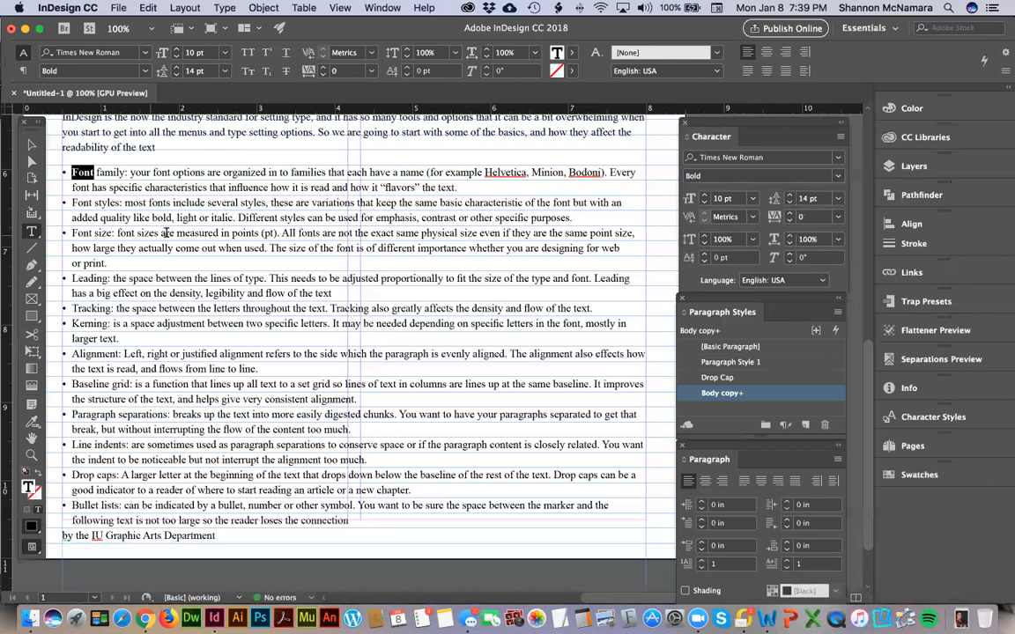
Search the font list for 'times new' and apply Times New Roman Bold to the selected word 'Font'
left_click(752, 159)
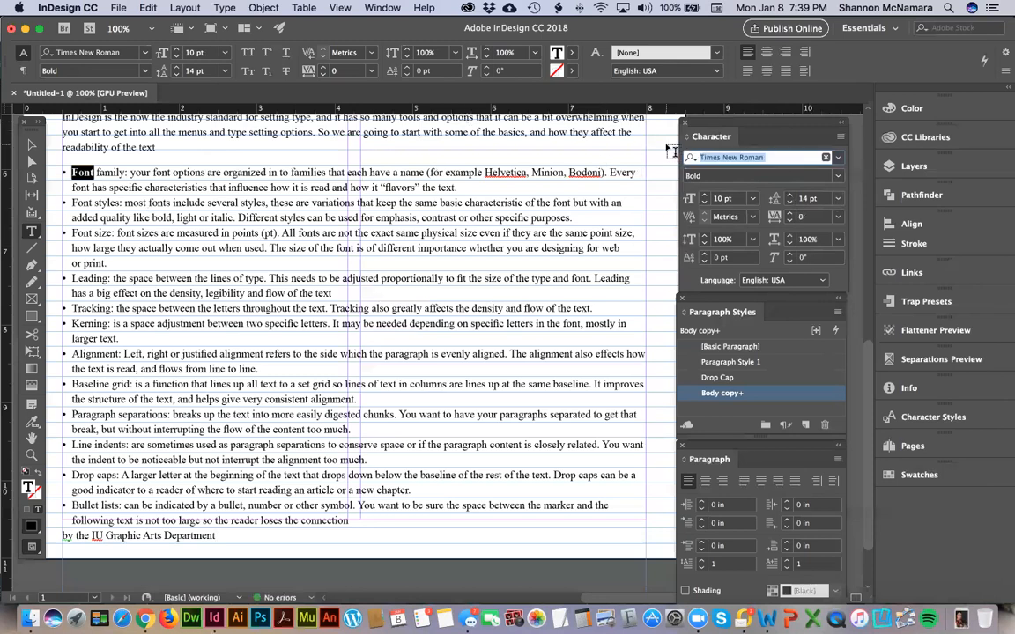
type("times")
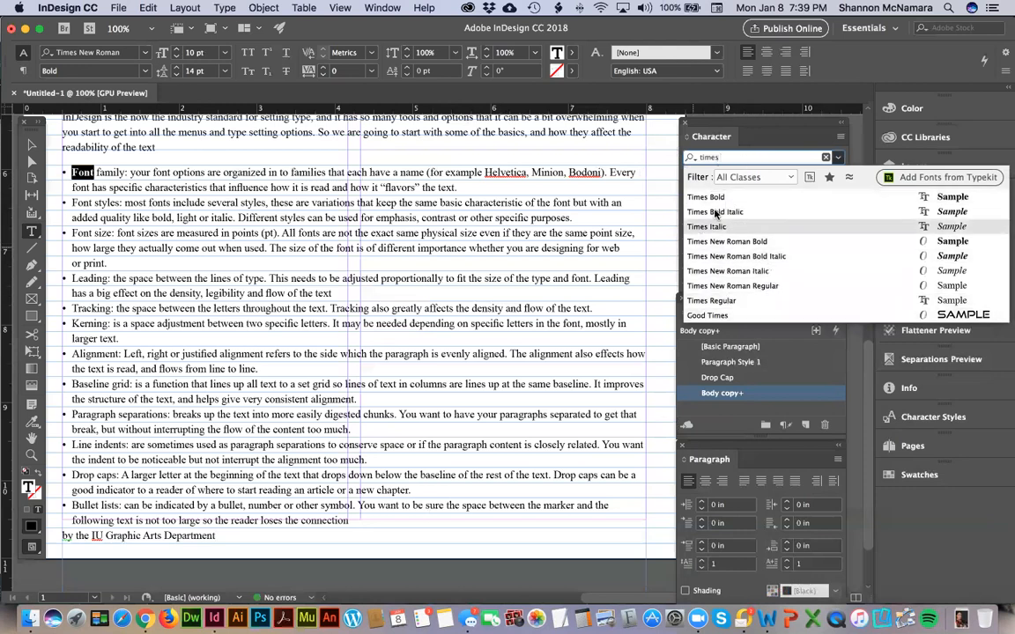
type("new")
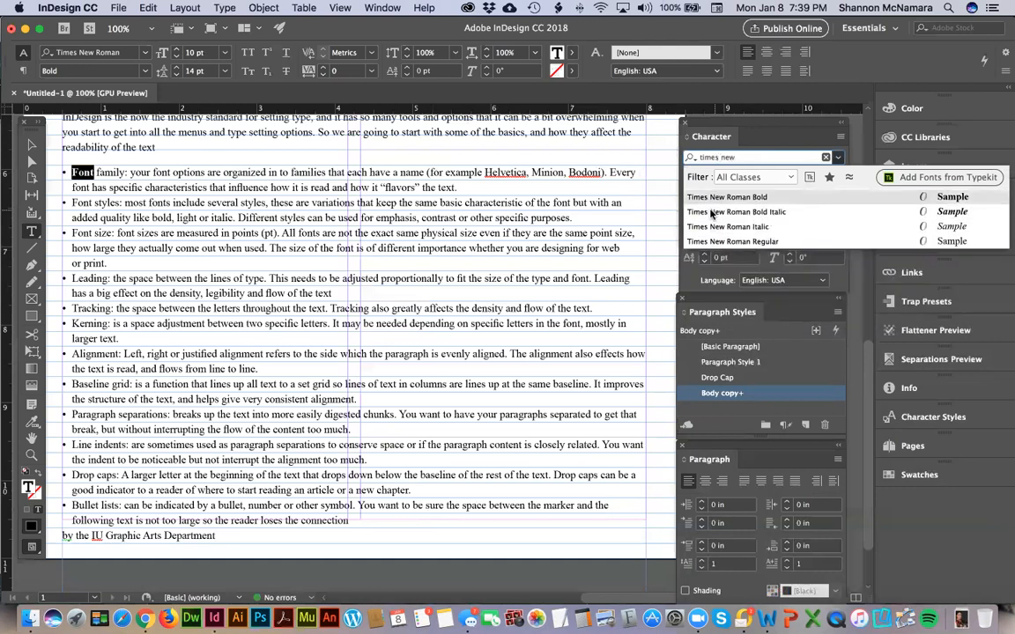
key("Return")
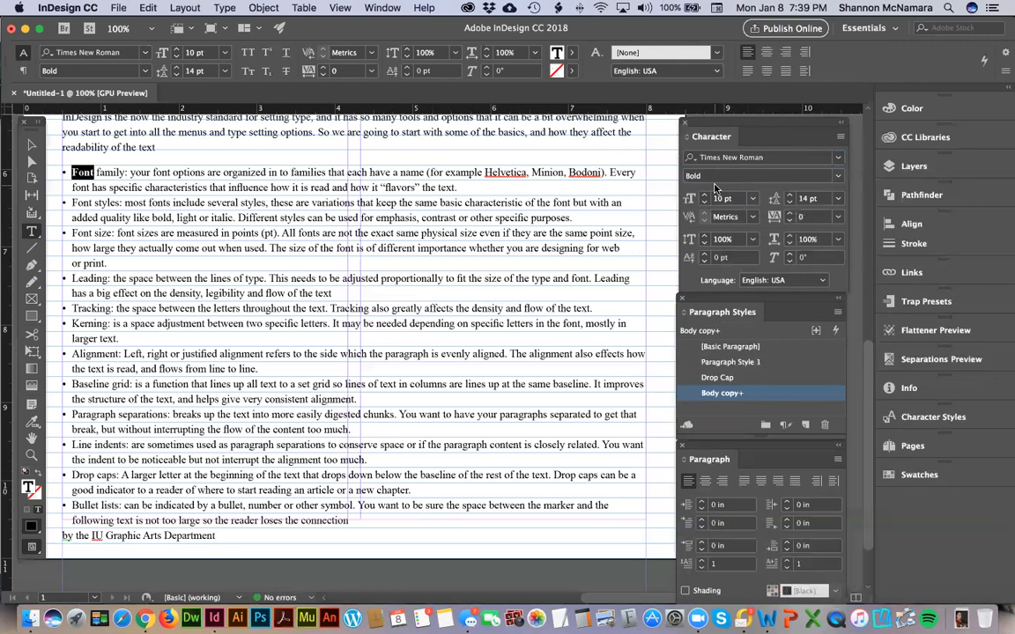
Create a new paragraph style from the bold word 'Font', try applying it to the Font family bullet, and undo that
left_click(804, 426)
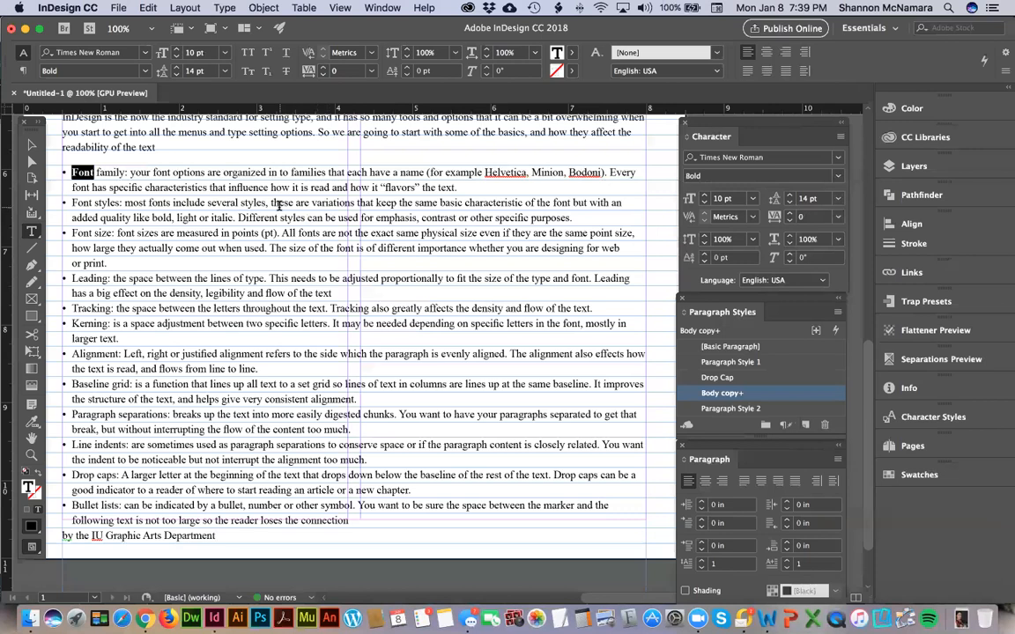
left_click(708, 409)
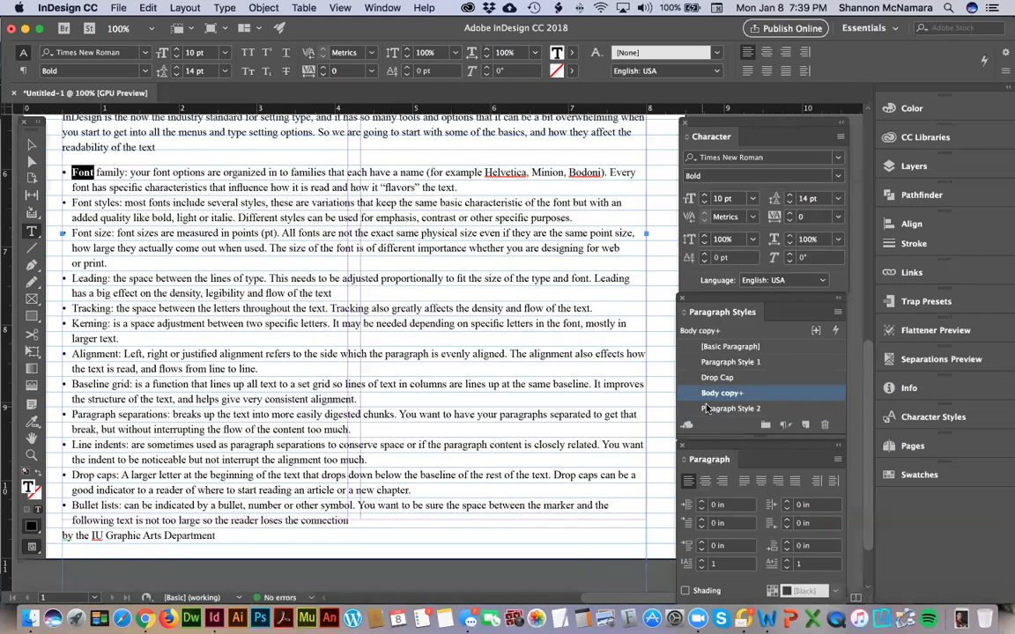
key("super+z")
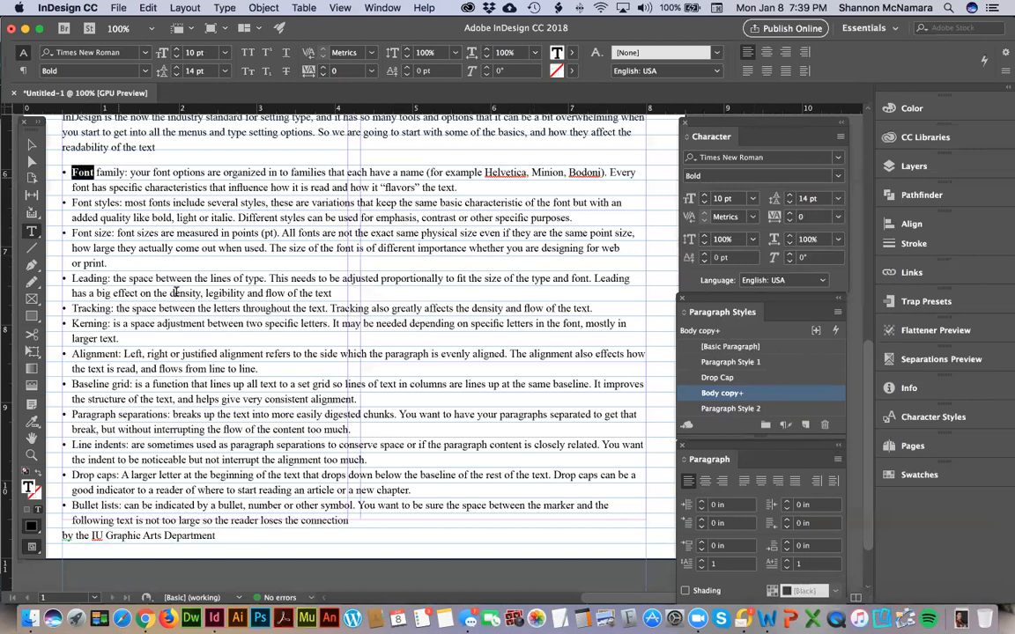
Try applying Paragraph Style 2 to the Font family bullet and deleting it with Body copy as replacement, and undo both changes
left_click(754, 410)
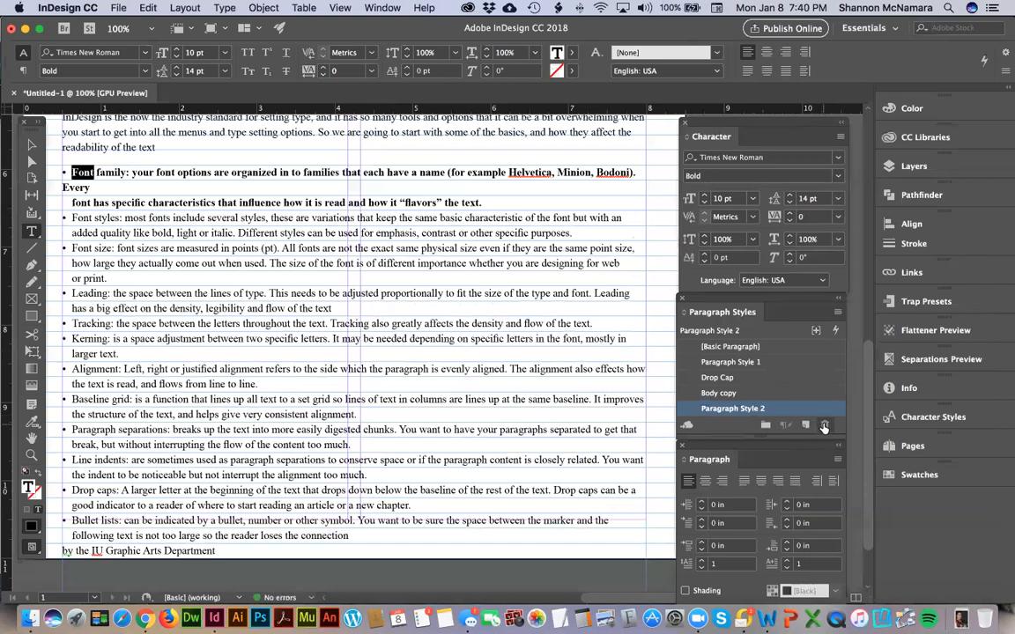
left_click(824, 425)
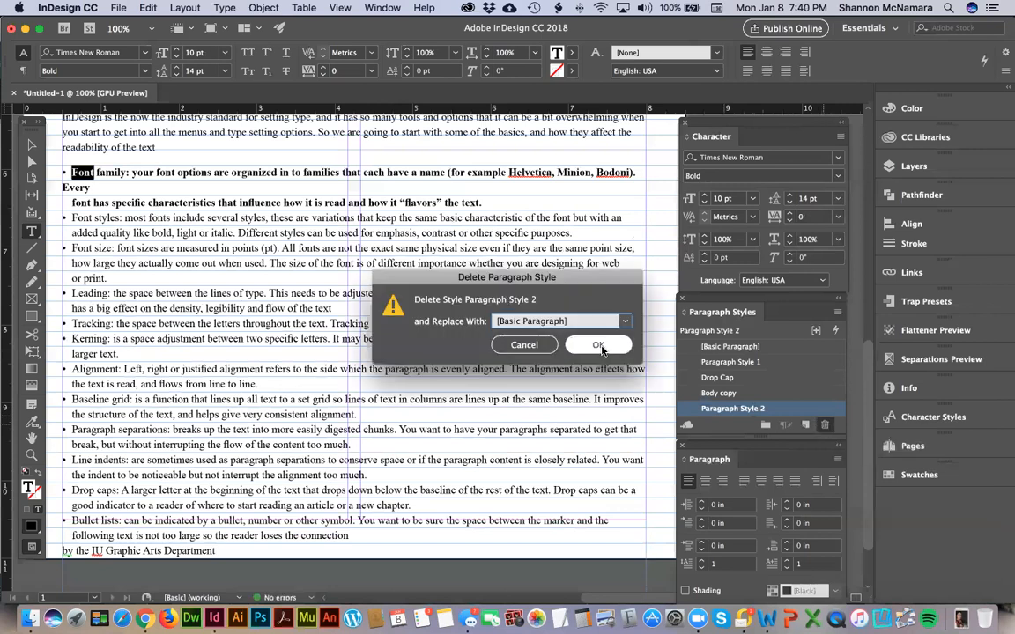
left_click(528, 320)
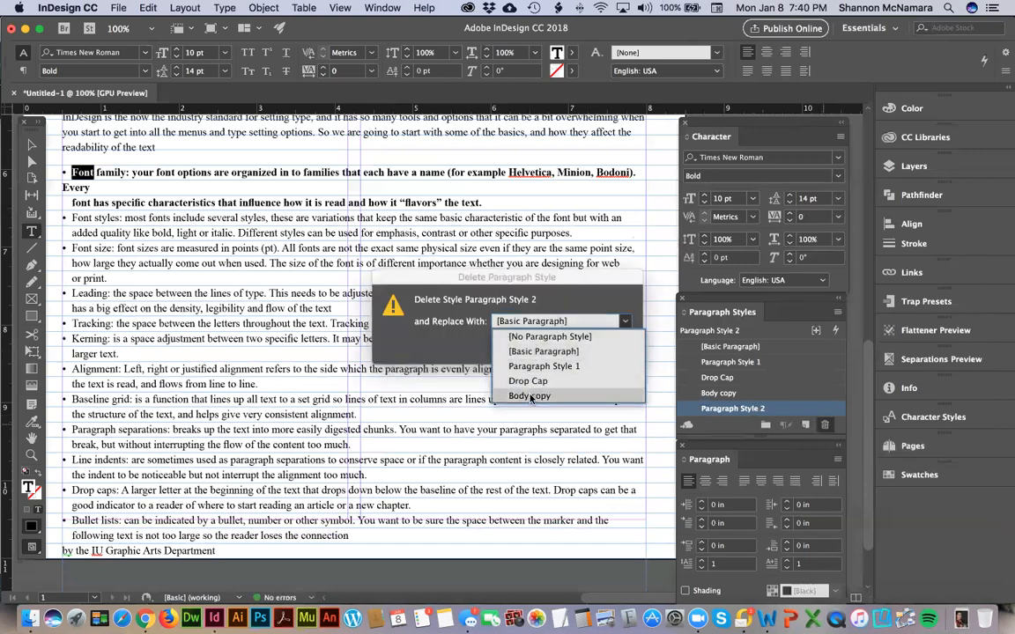
left_click(531, 396)
left_click(585, 345)
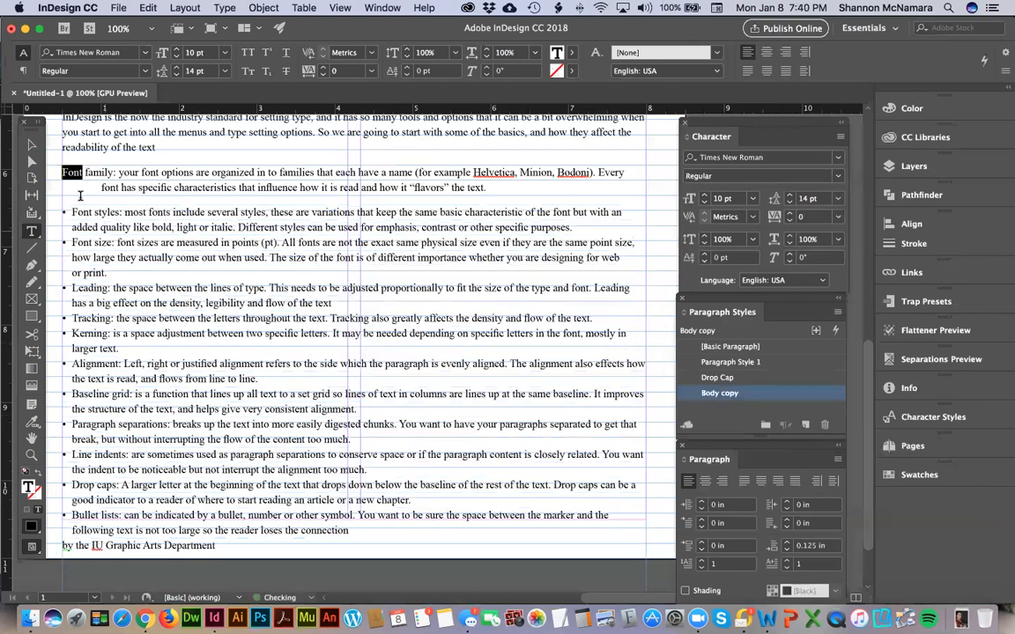
key("super+z")
key("super+z")
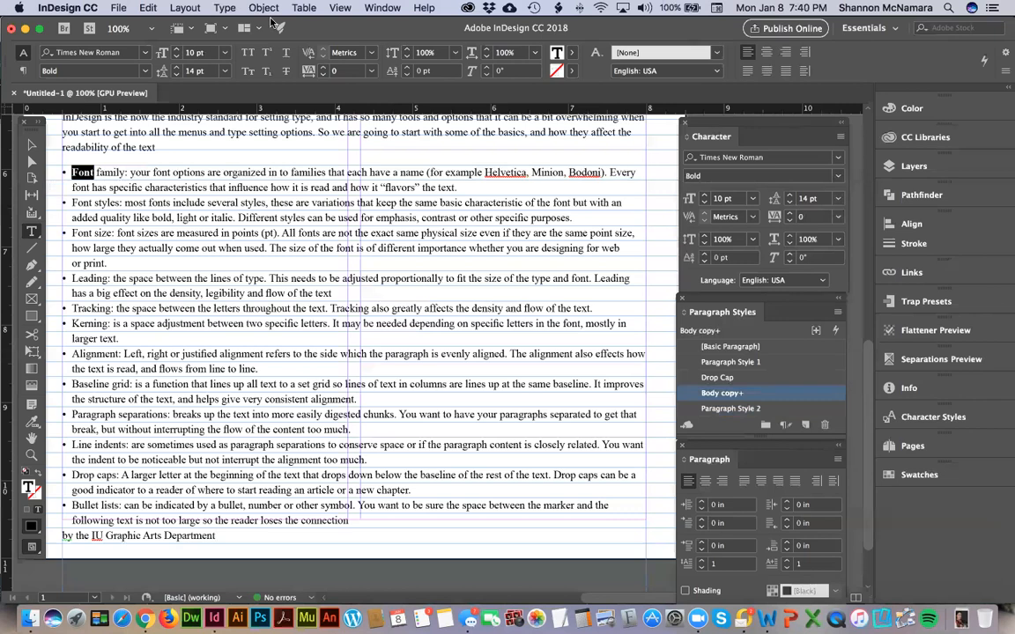
Create a new character style from the bold word 'Font' in the Font family bullet
left_click(382, 8)
mouse_move(406, 278)
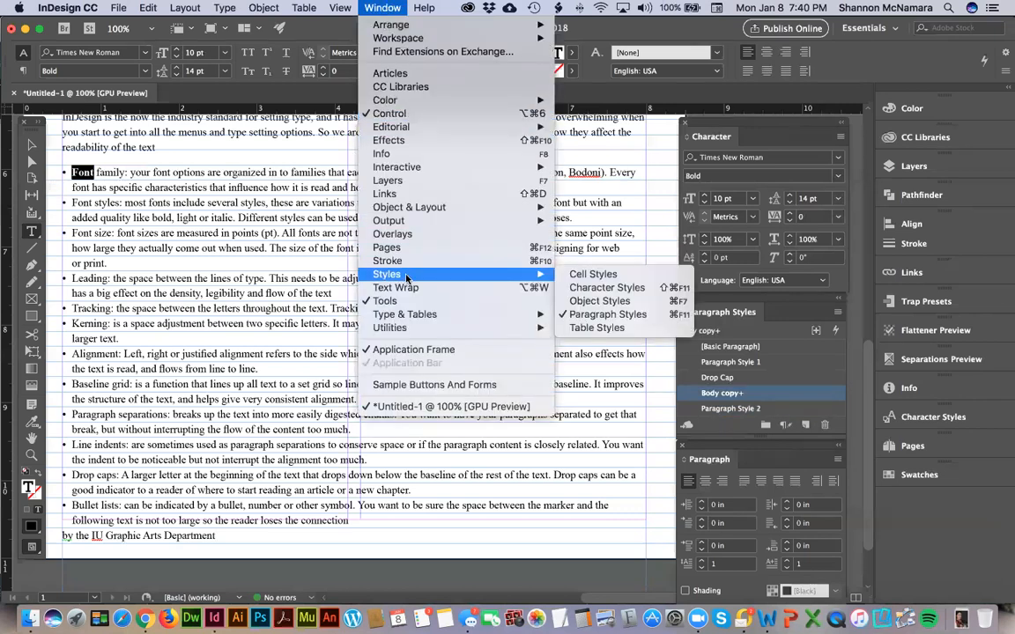
left_click(607, 288)
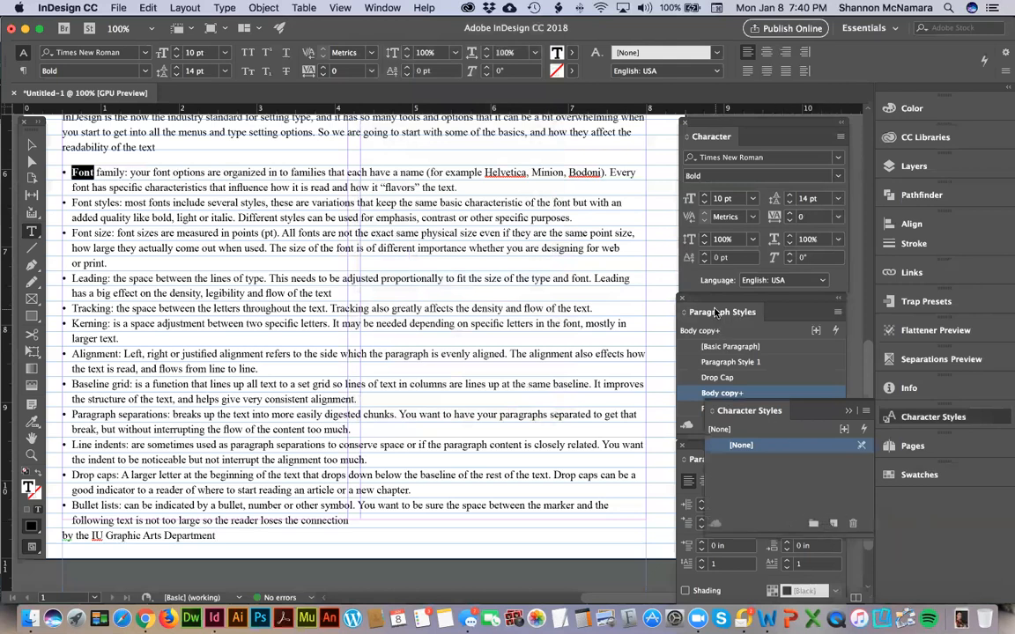
left_click(833, 523)
left_click(750, 460)
left_click(743, 461)
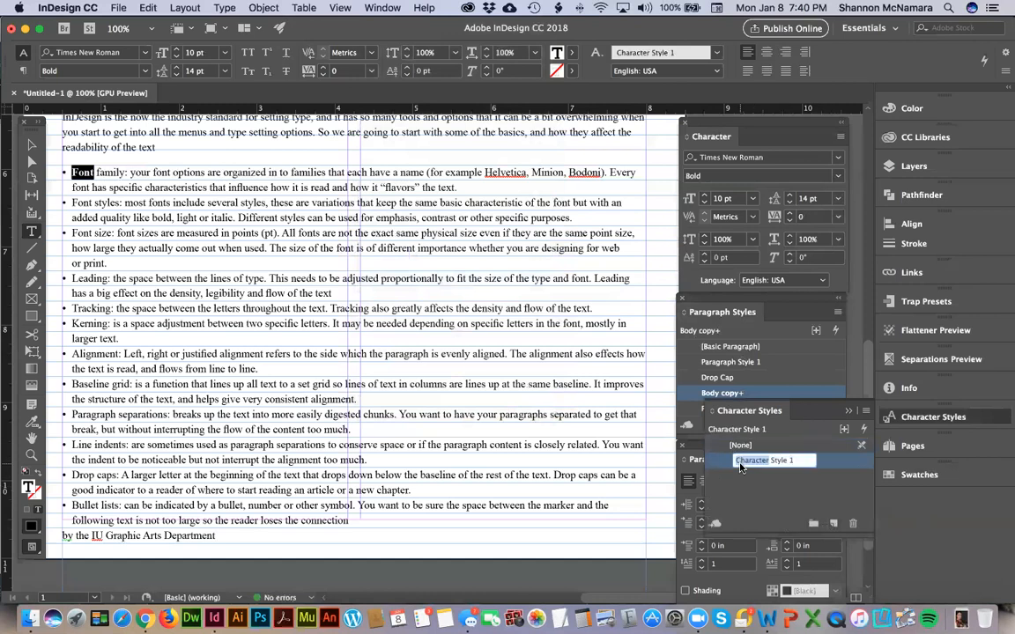
left_click(710, 466)
Set the new character style's basic formats to Times New Roman Bold, size 10 pt and leading 14 pt
double_click(753, 461)
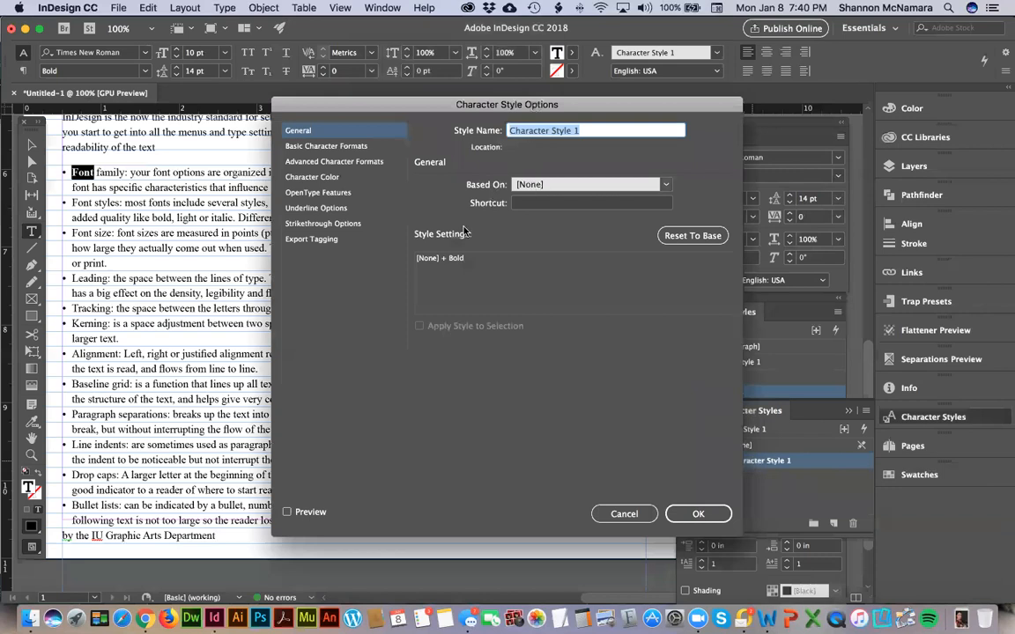
key("Tab")
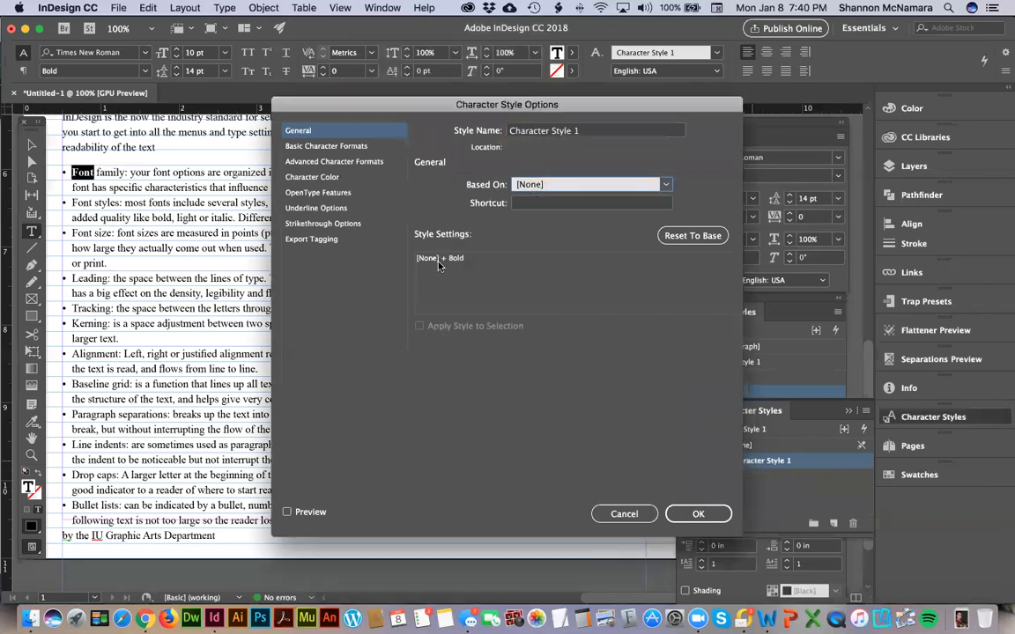
left_click(287, 144)
left_click(568, 193)
type("Tim")
key("Tab")
key("Tab")
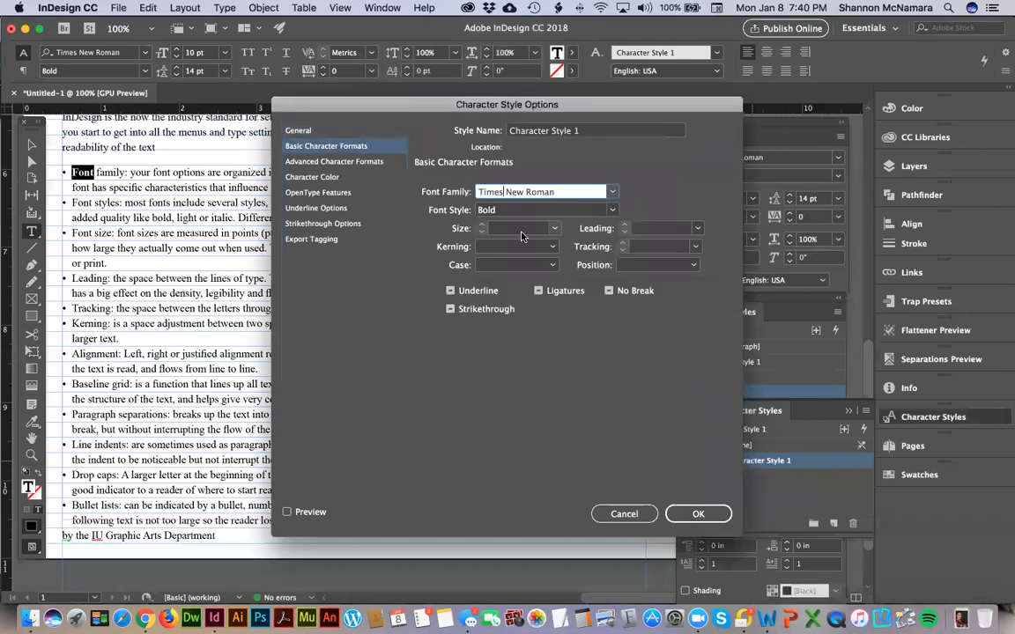
type("10")
key("Tab")
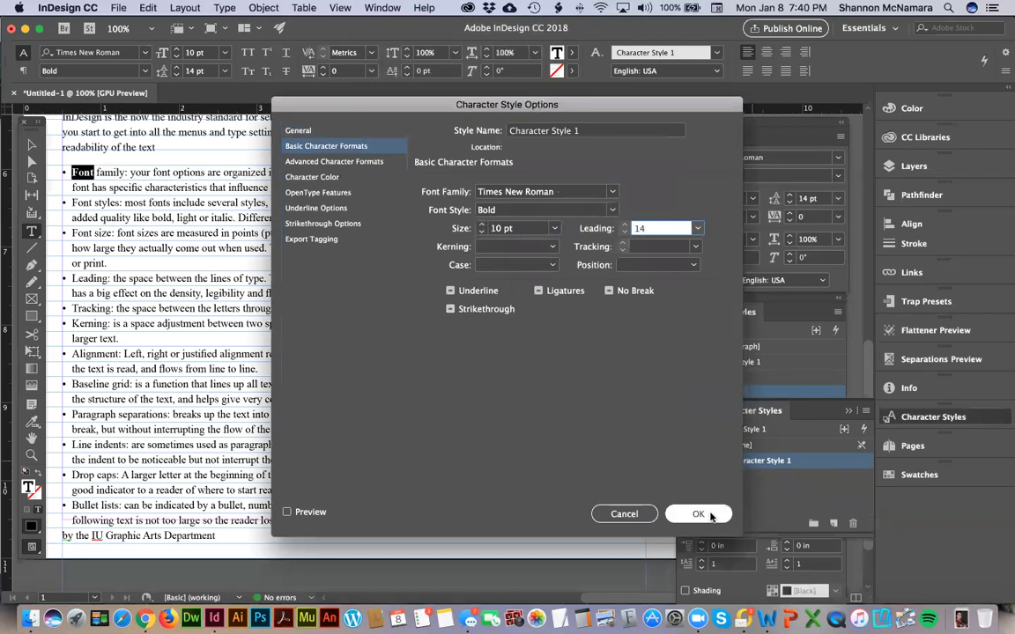
Name the character style '1st Word' and save its options
left_click_drag(592, 132, 357, 107)
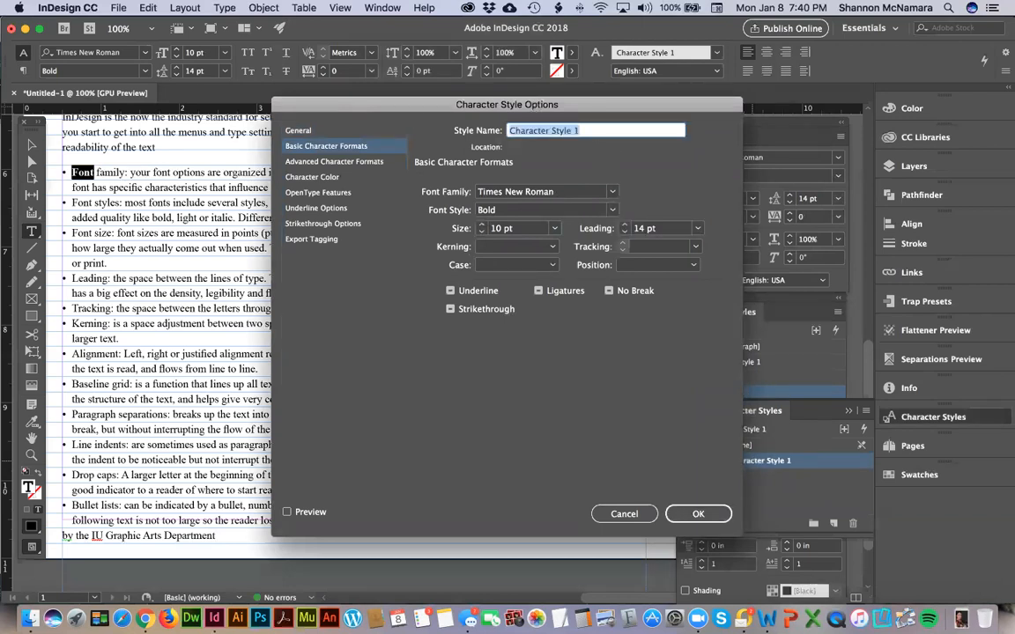
type("1st Woprd")
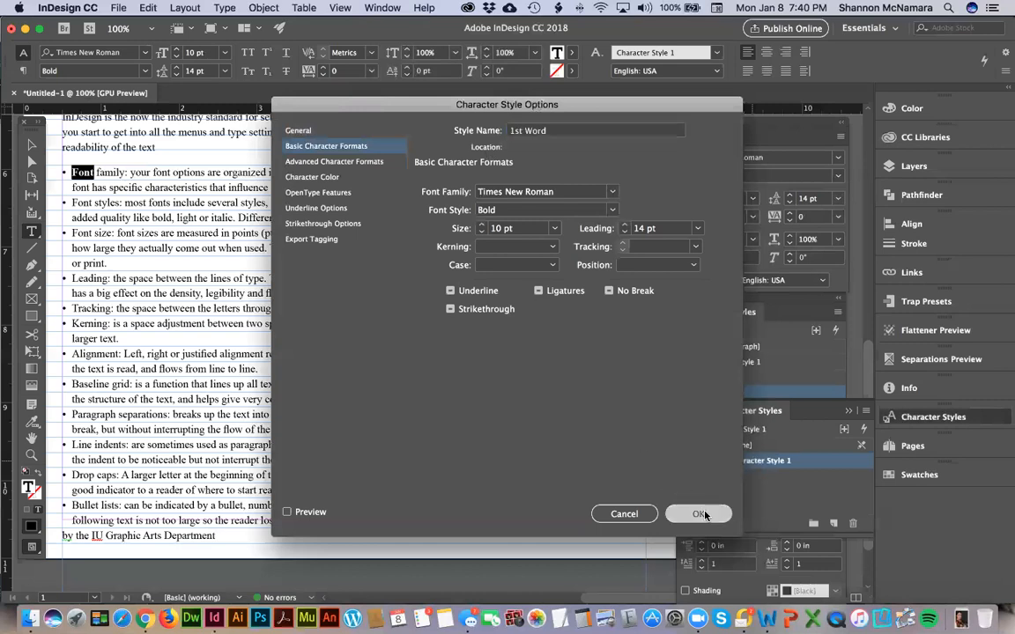
left_click(698, 514)
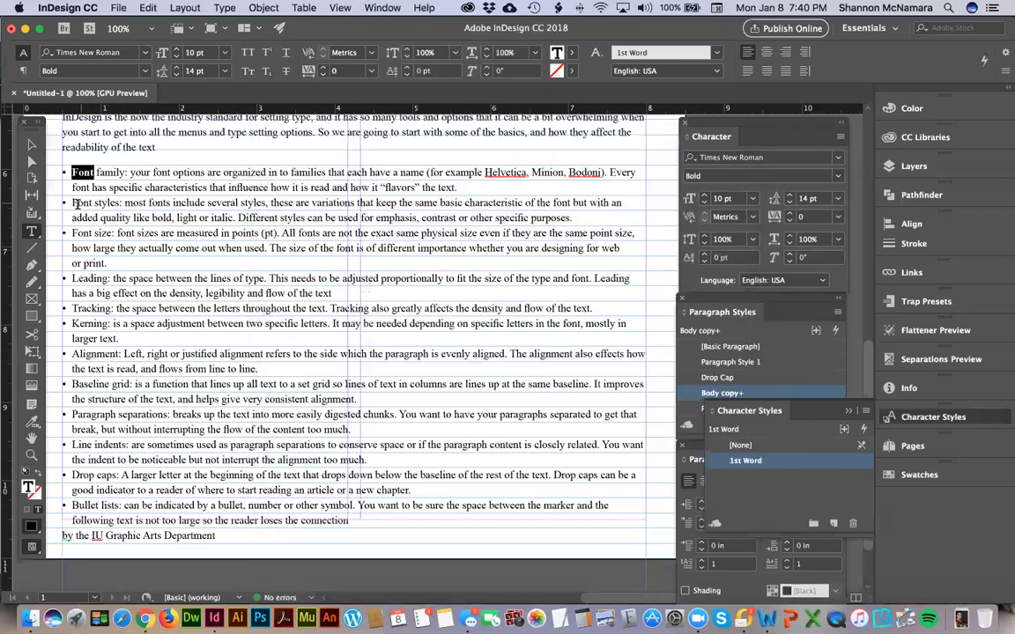
Apply the 1st Word character style to 'Font' in the Font styles and Font size bullets
left_click_drag(71, 203, 95, 204)
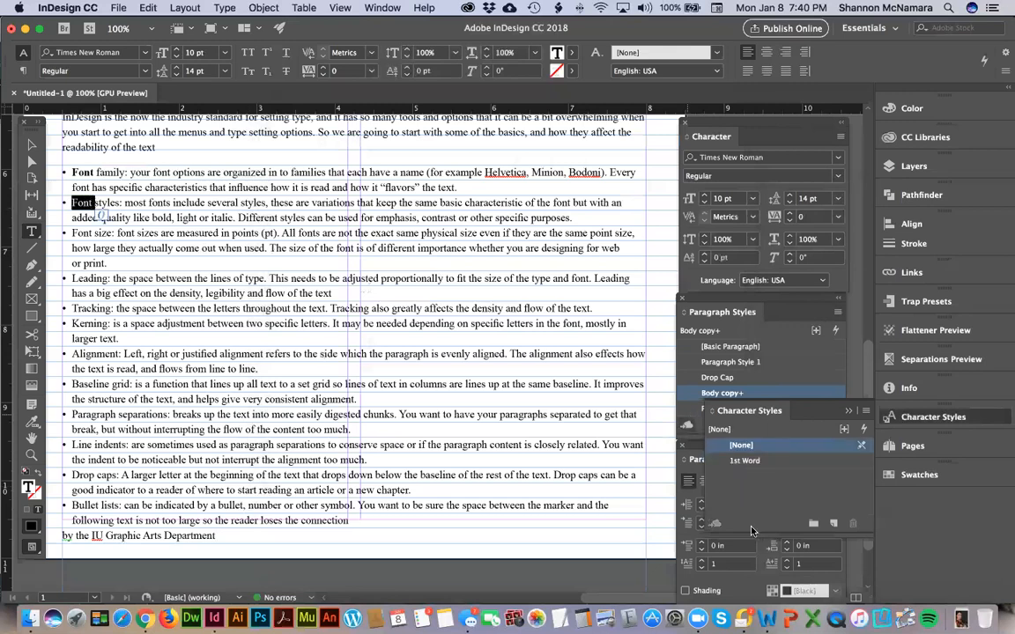
left_click(745, 460)
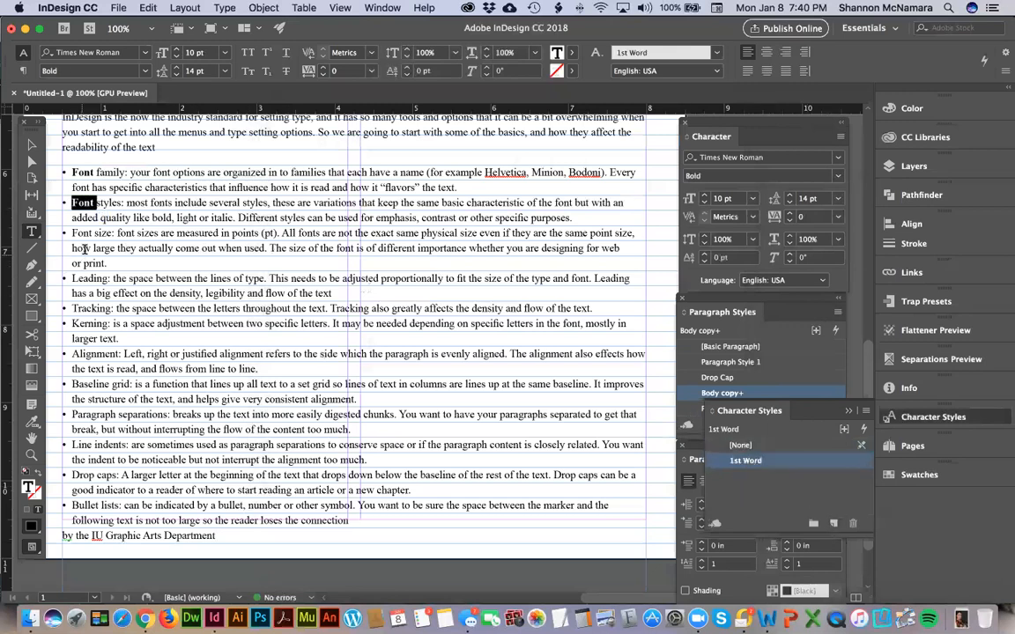
left_click_drag(72, 233, 92, 233)
left_click(744, 459)
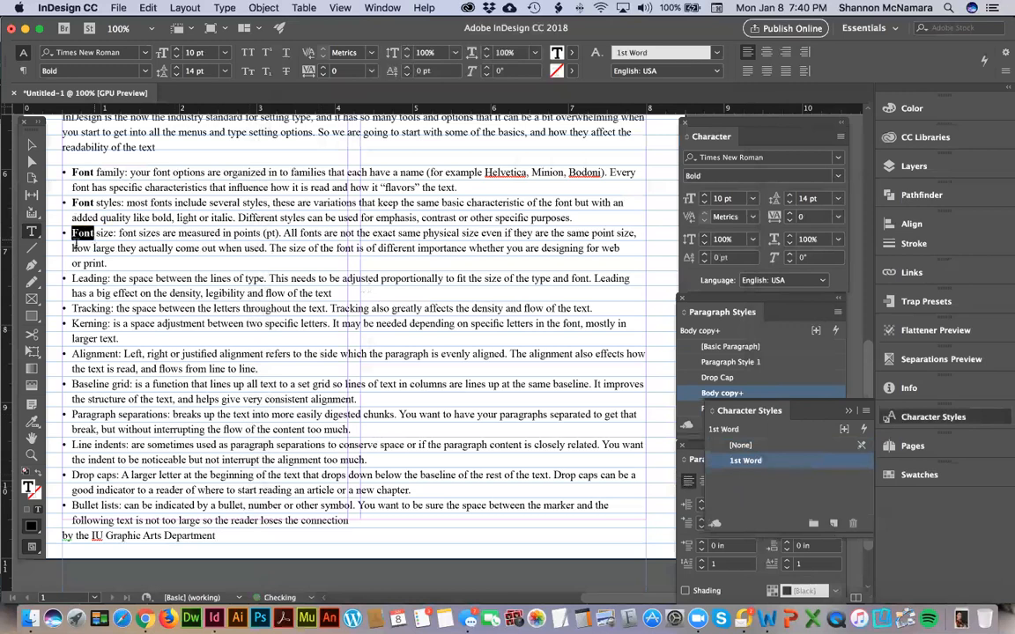
Apply the 1st Word character style to the bullet words 'Leading', 'Tracking', 'Kerning' and 'Alignment'
left_click_drag(72, 278, 111, 309)
left_click(745, 460)
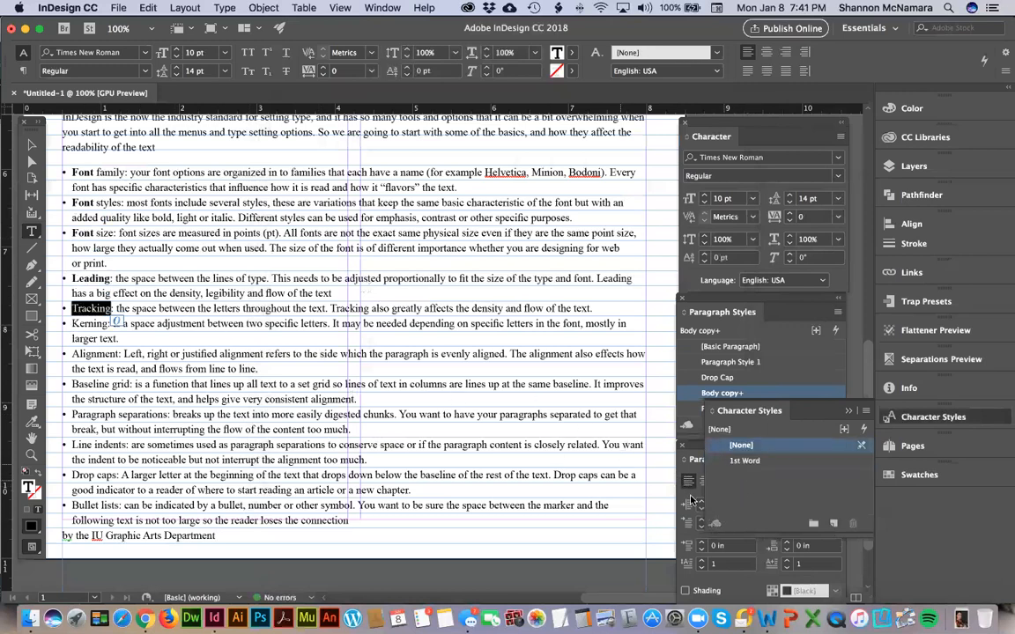
left_click(744, 460)
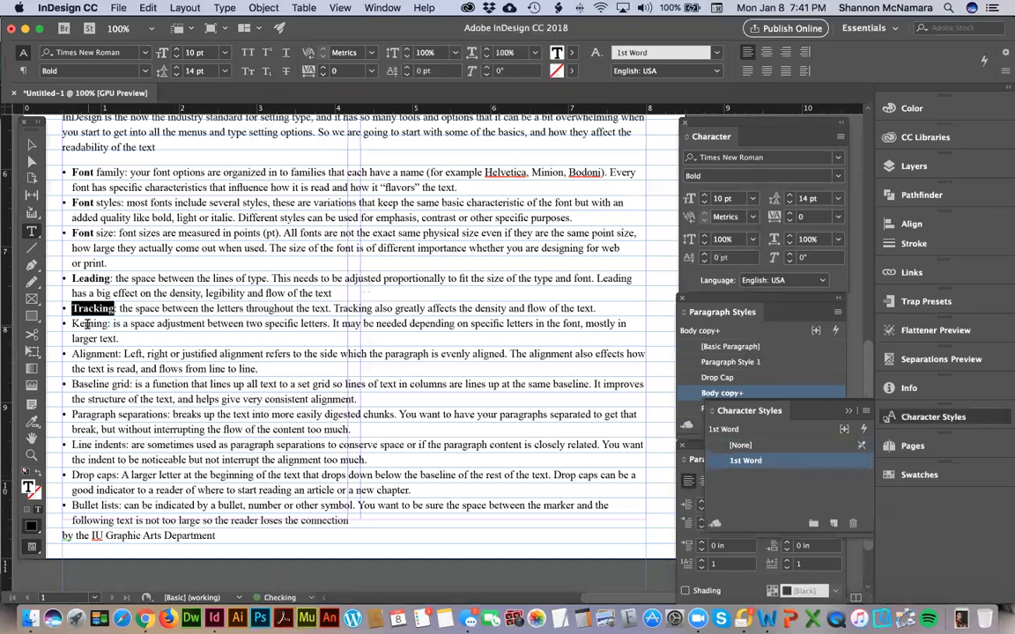
left_click_drag(71, 323, 111, 323)
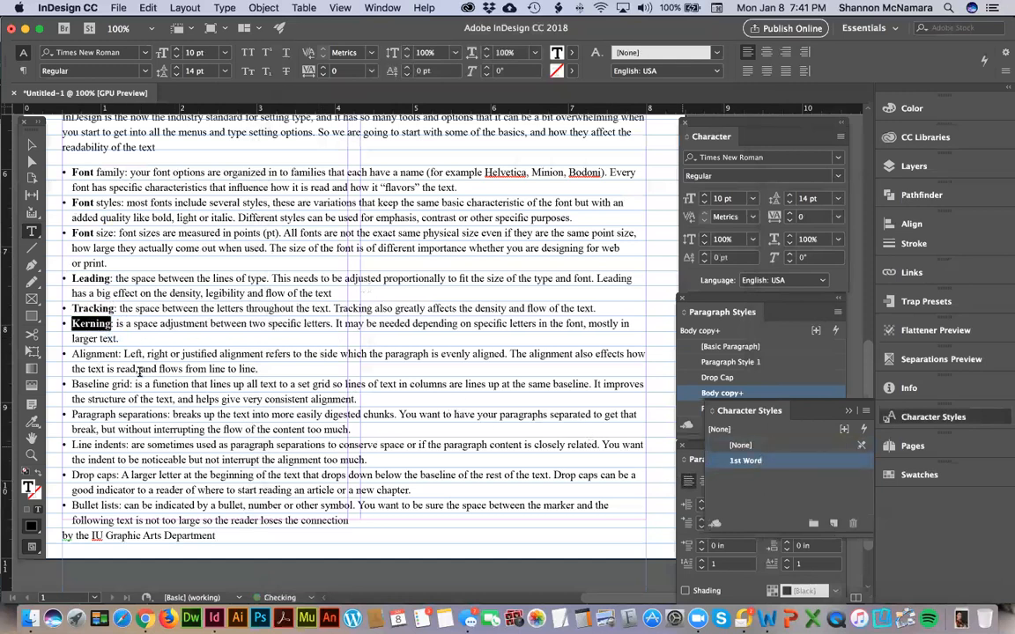
left_click_drag(71, 354, 118, 354)
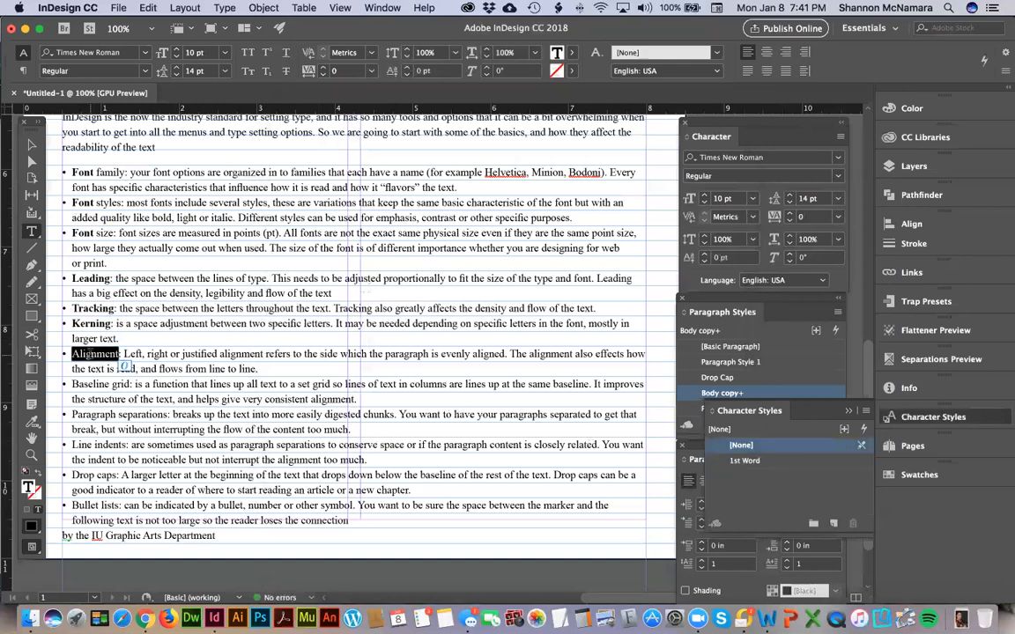
left_click(744, 460)
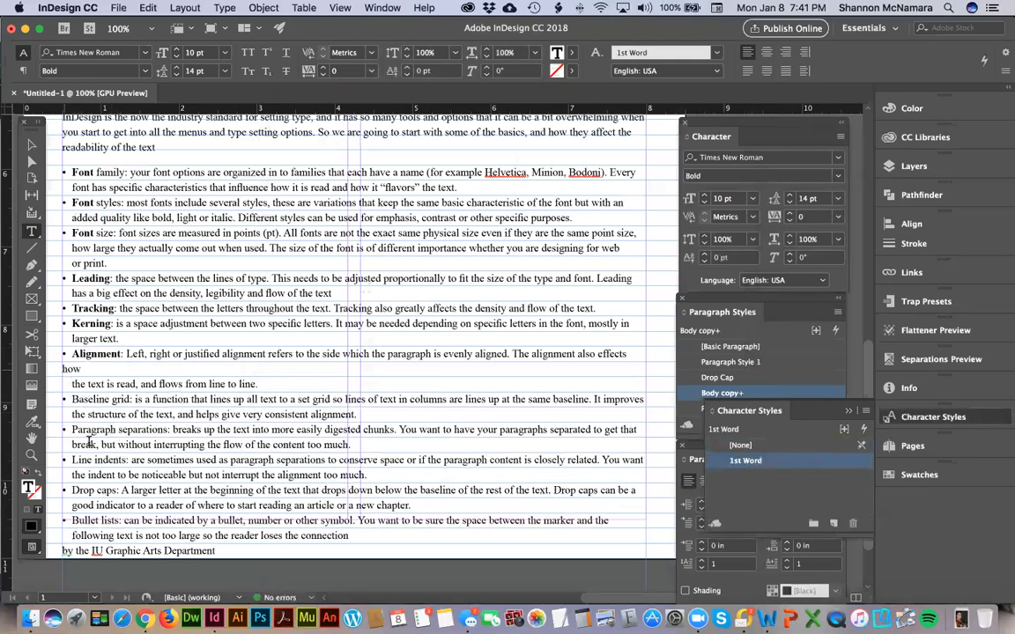
In the Alignment bullet, indent the wrapped word 'how' with a tab and join the following line 'the text is read' to it
left_click(89, 445)
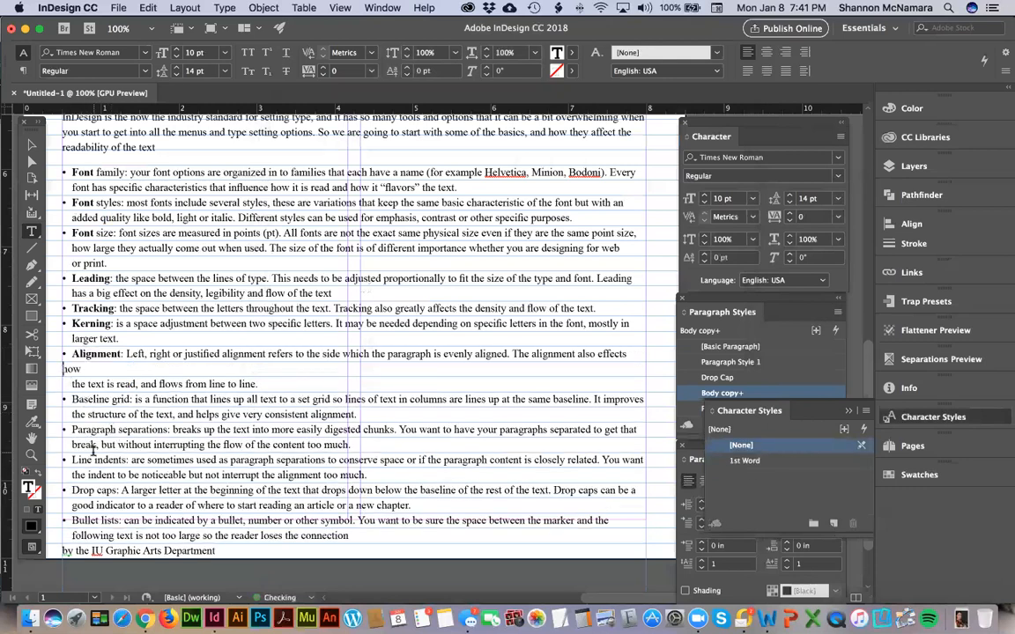
key("Tab")
key("Down")
key("BackSpace")
key("BackSpace")
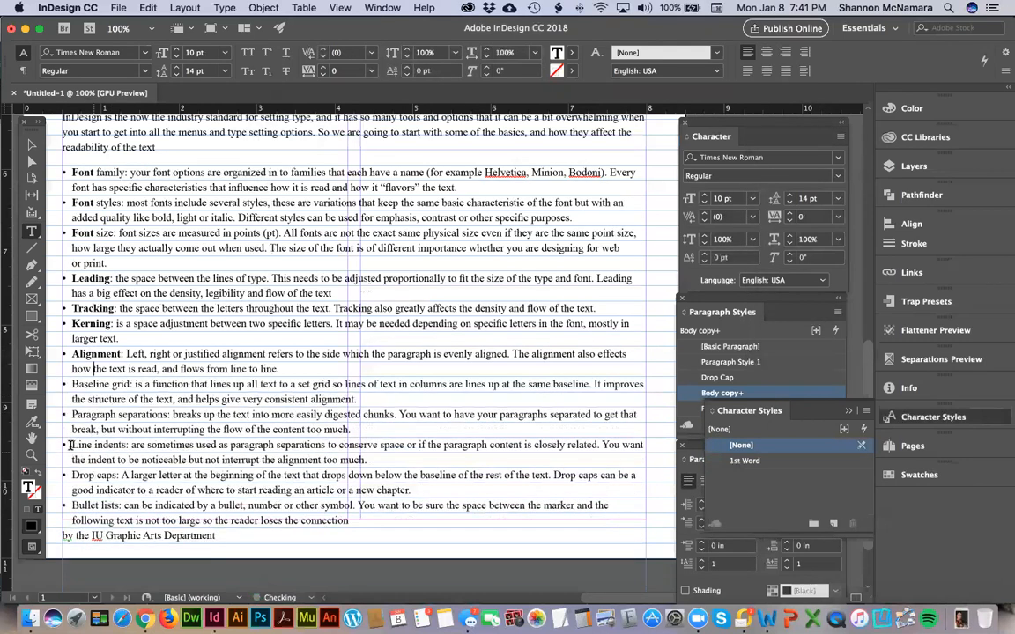
Apply the 1st Word character style to the opening words 'Baseline', 'Paragraph' and 'Line' of their bullets
double_click(89, 384)
left_click(755, 459)
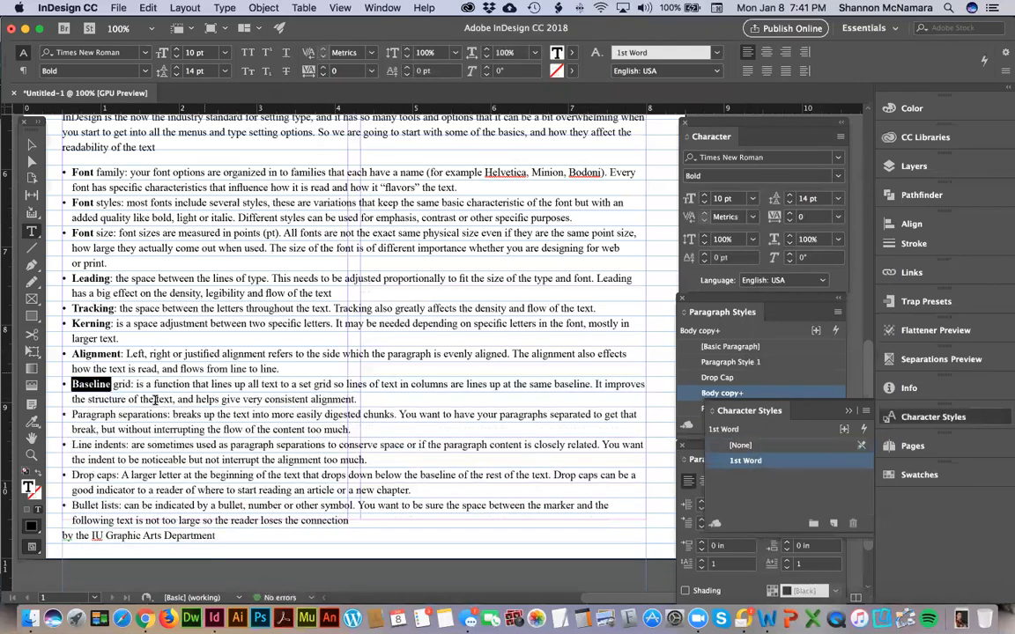
double_click(95, 415)
left_click(745, 459)
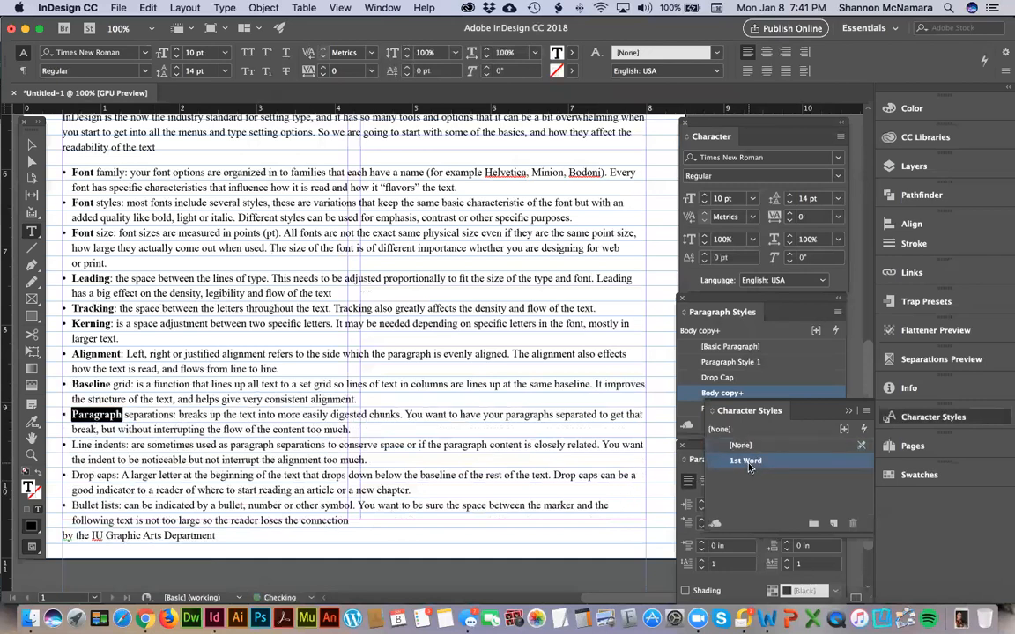
double_click(82, 445)
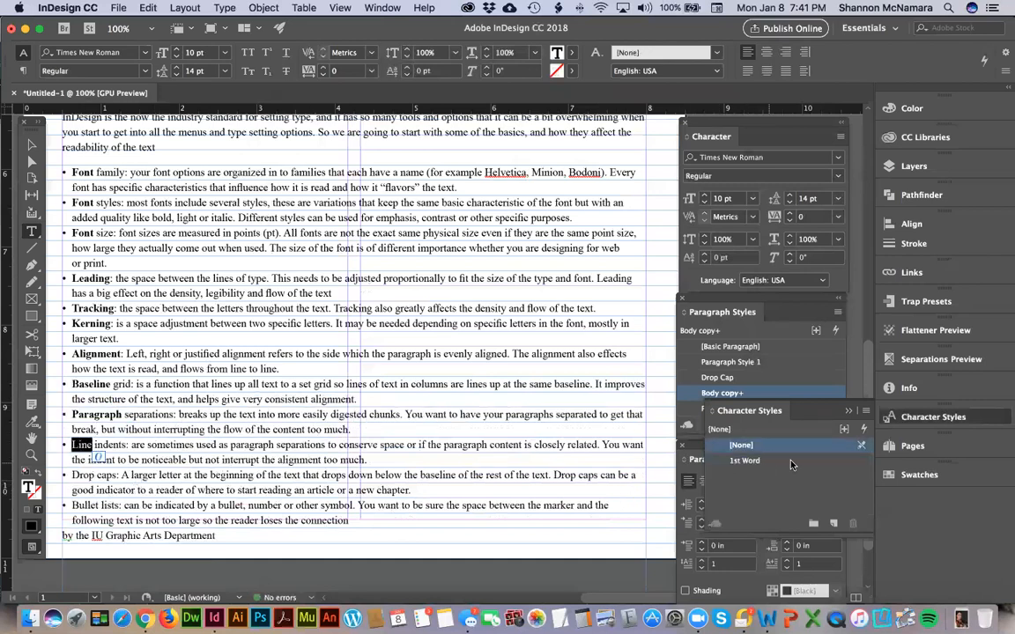
left_click(745, 460)
Apply the 1st Word character style to 'Drop' and 'Bullet' at the start of the last two bullets
double_click(83, 474)
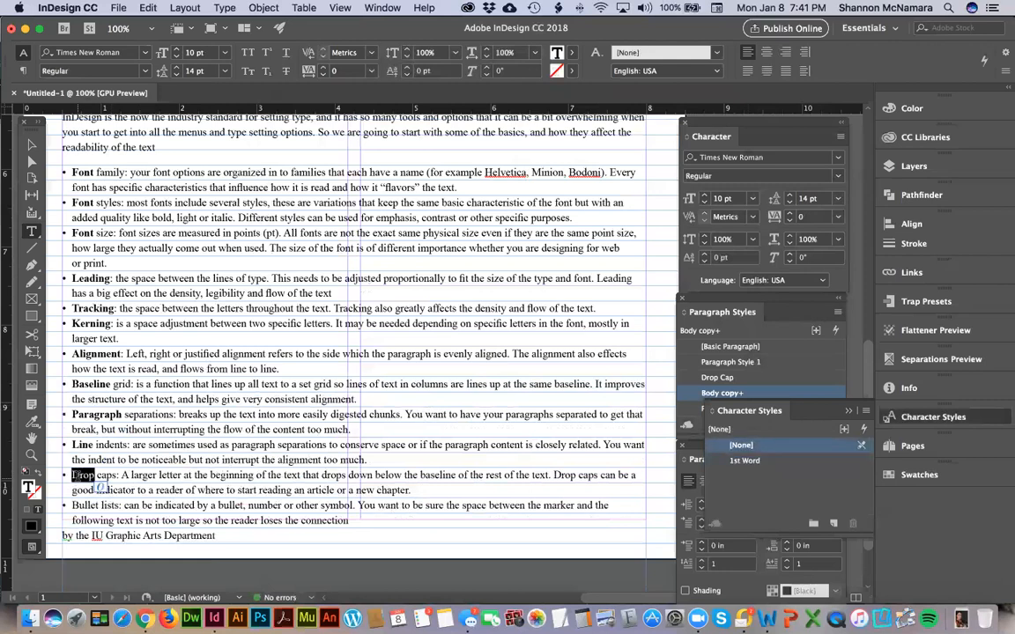
left_click(745, 459)
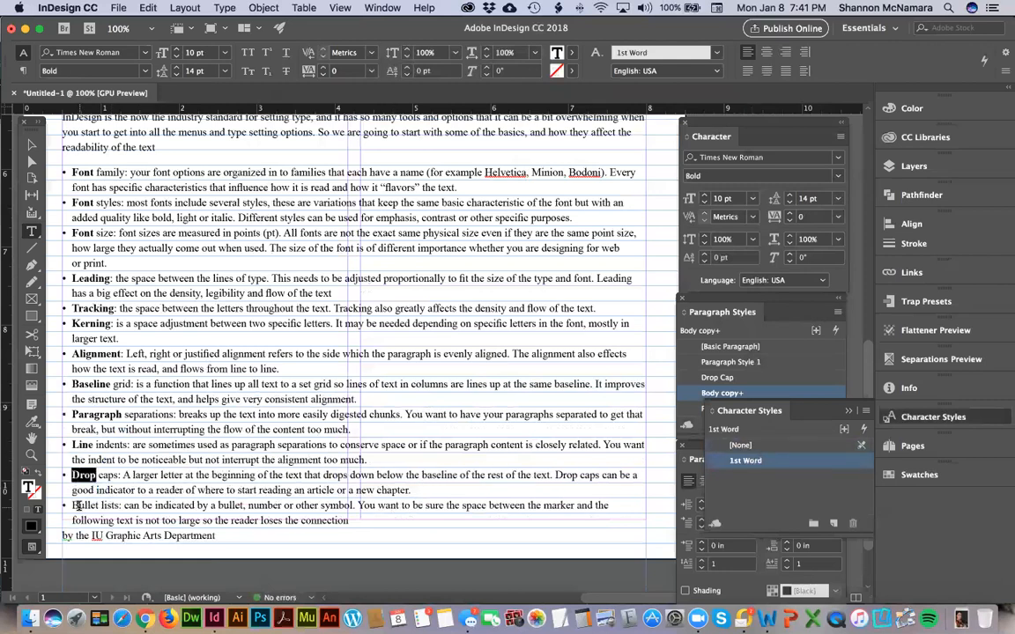
double_click(77, 504)
left_click(829, 462)
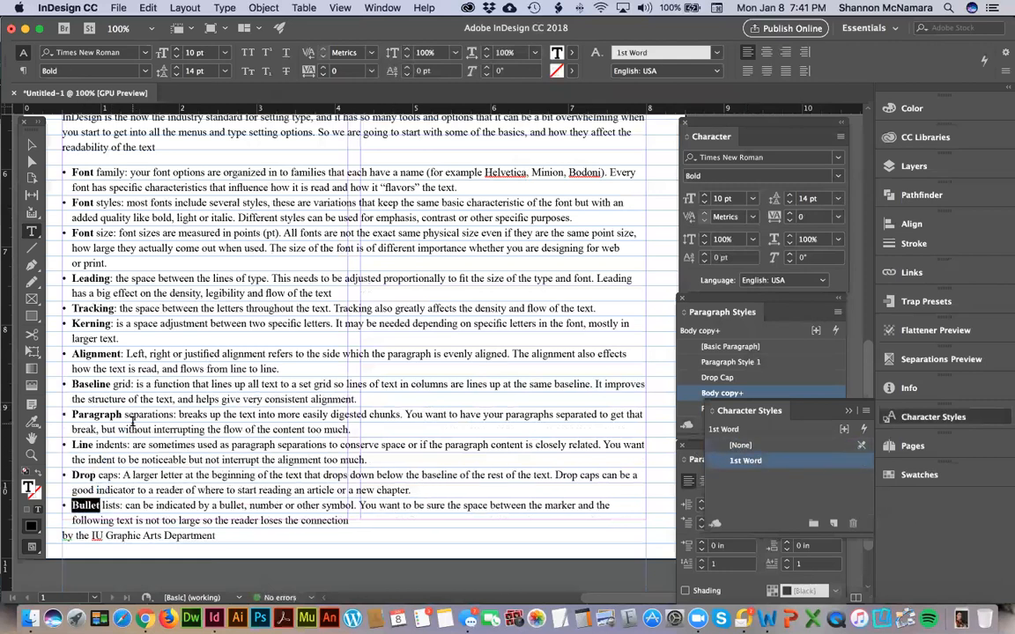
Switch to Chrome, close the Typekit search results, check the By line specification in the Week 1 Assessment, and return to InDesign
key("super+Tab")
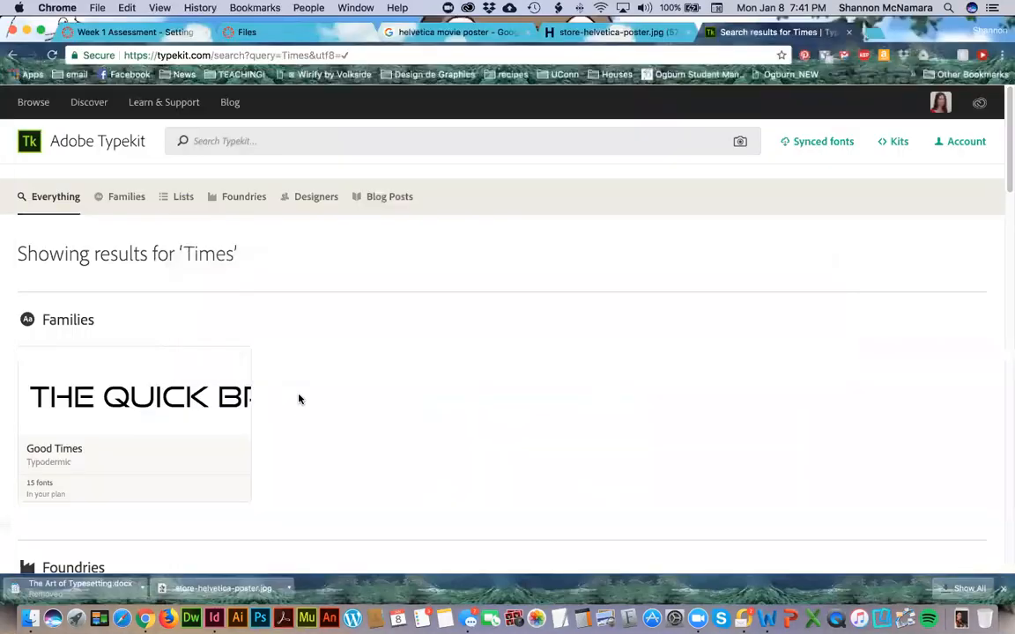
key("super+w")
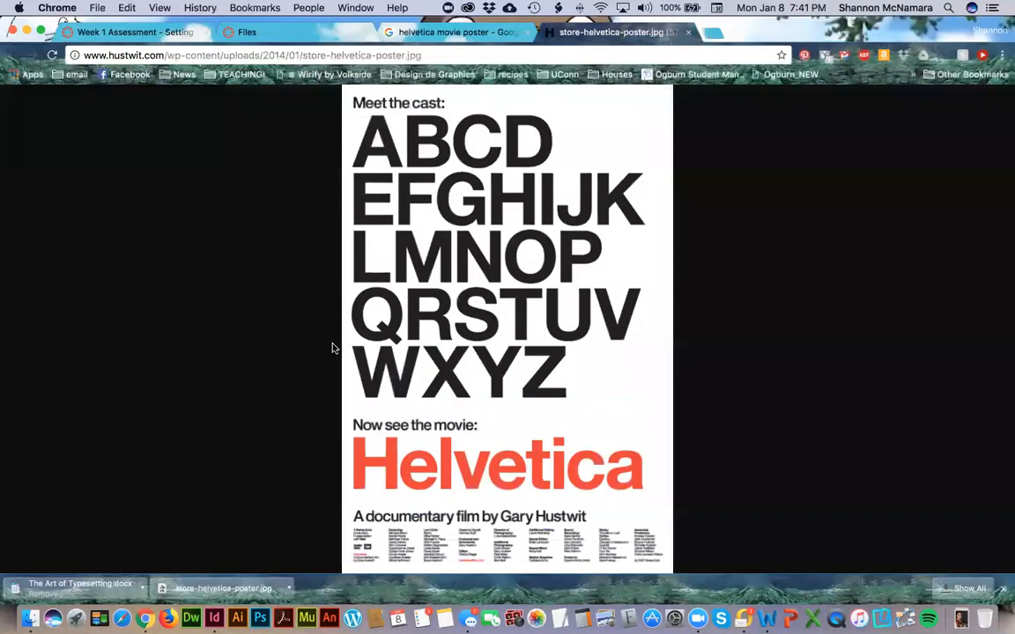
key("super+alt+Left")
key("super+alt+Left")
key("super+alt+Left")
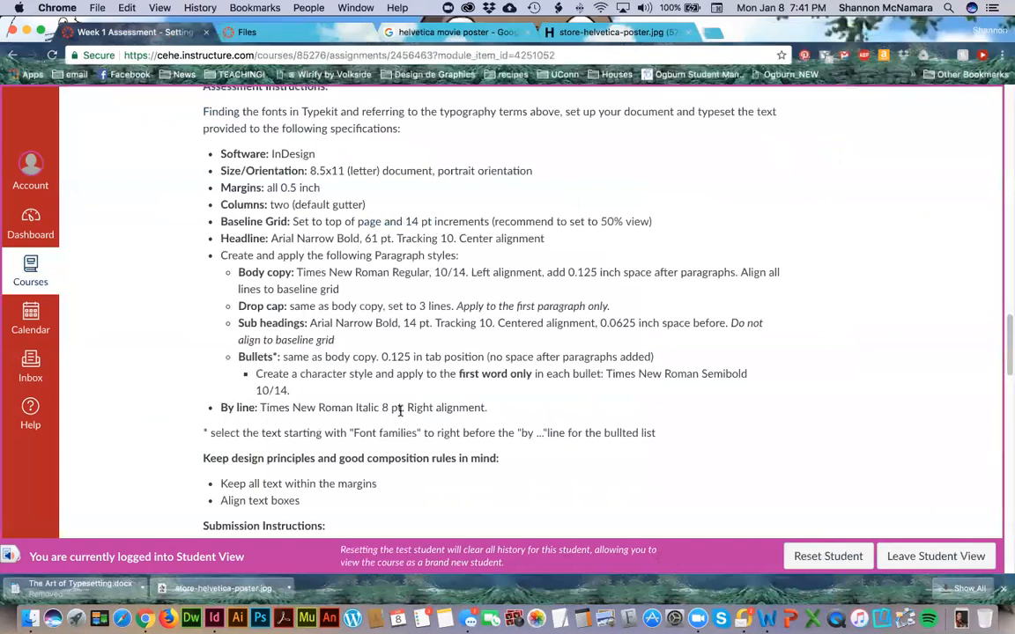
key("super+Tab")
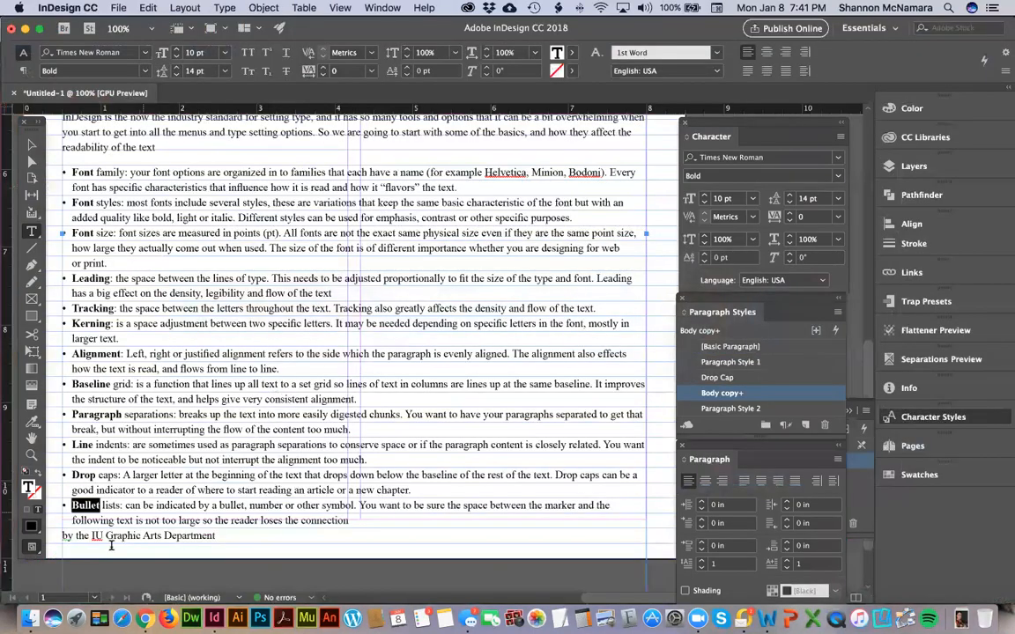
Apply Paragraph Style 2 to the closing line 'by the IU Graphic Arts Department'
triple_click(62, 536)
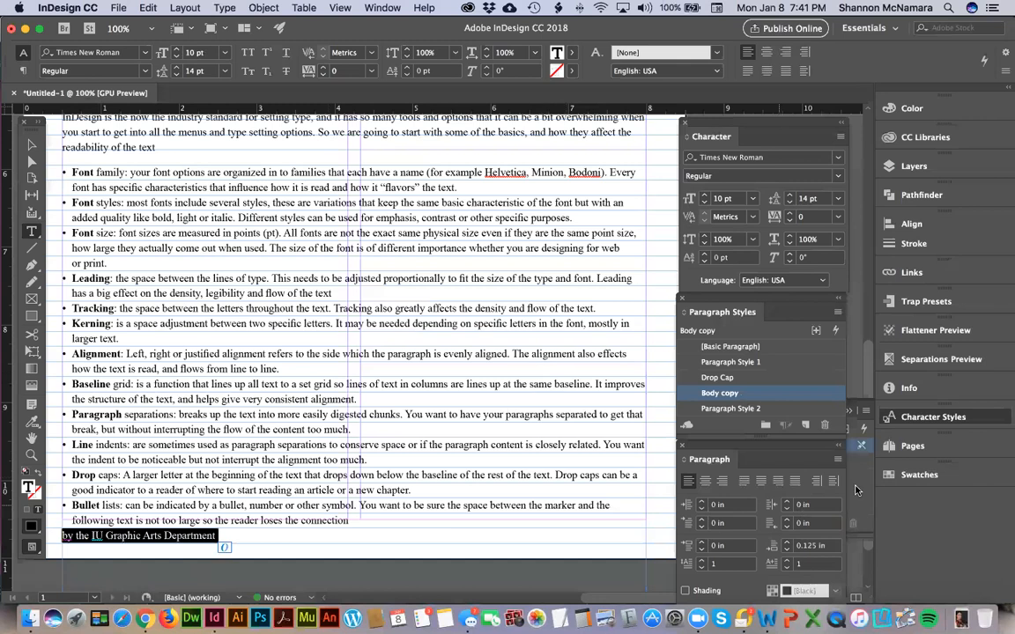
left_click(731, 409)
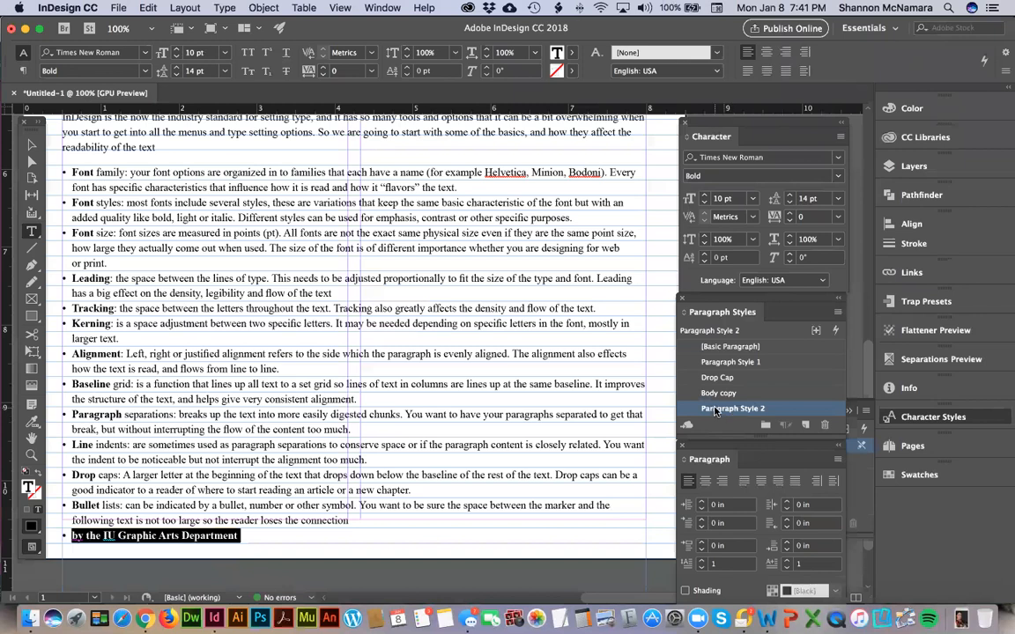
left_click(715, 409)
In the options of Paragraph Style 2, name the style 'Byline' and base it on Body copy
double_click(718, 409)
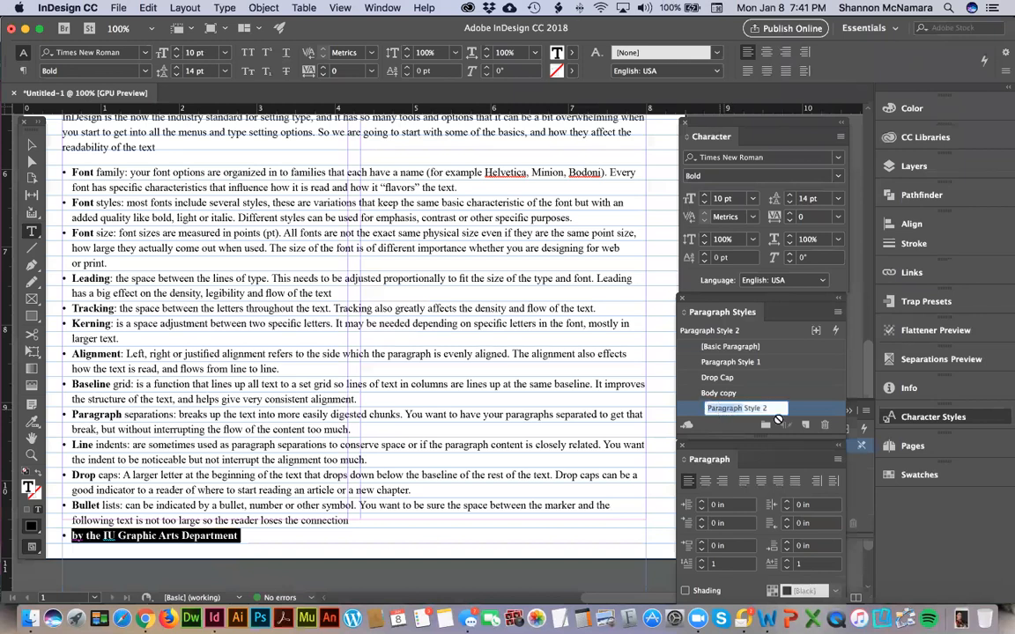
left_click(730, 420)
double_click(730, 410)
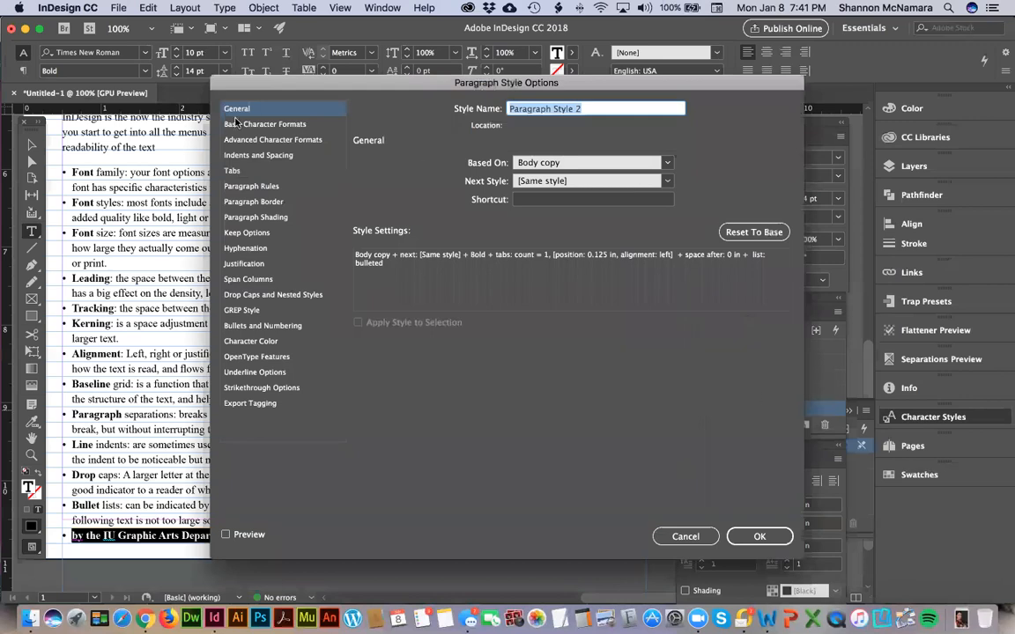
type("Byline")
left_click(537, 163)
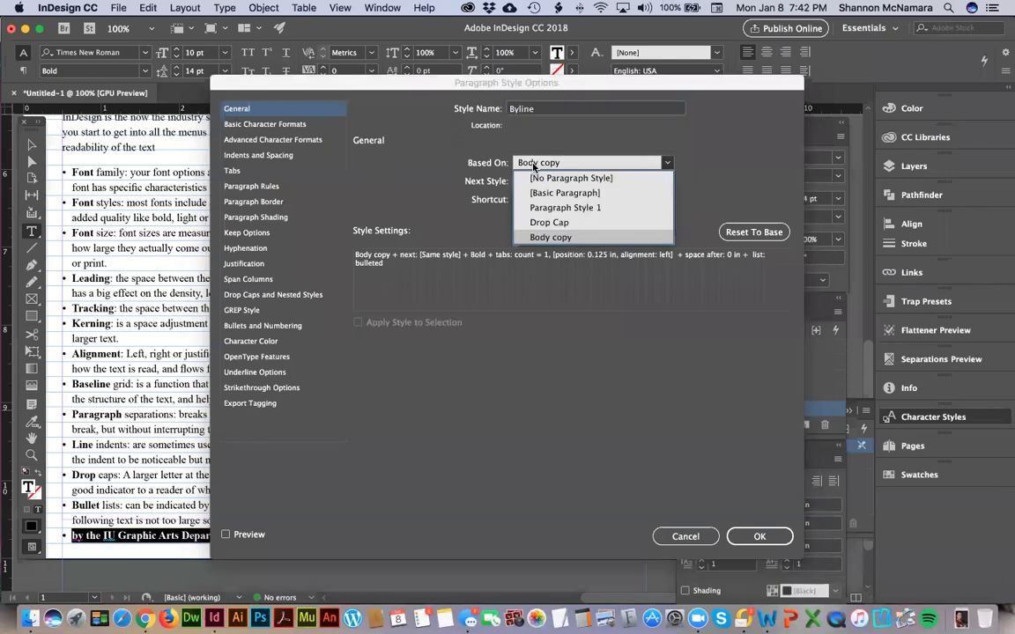
left_click(551, 237)
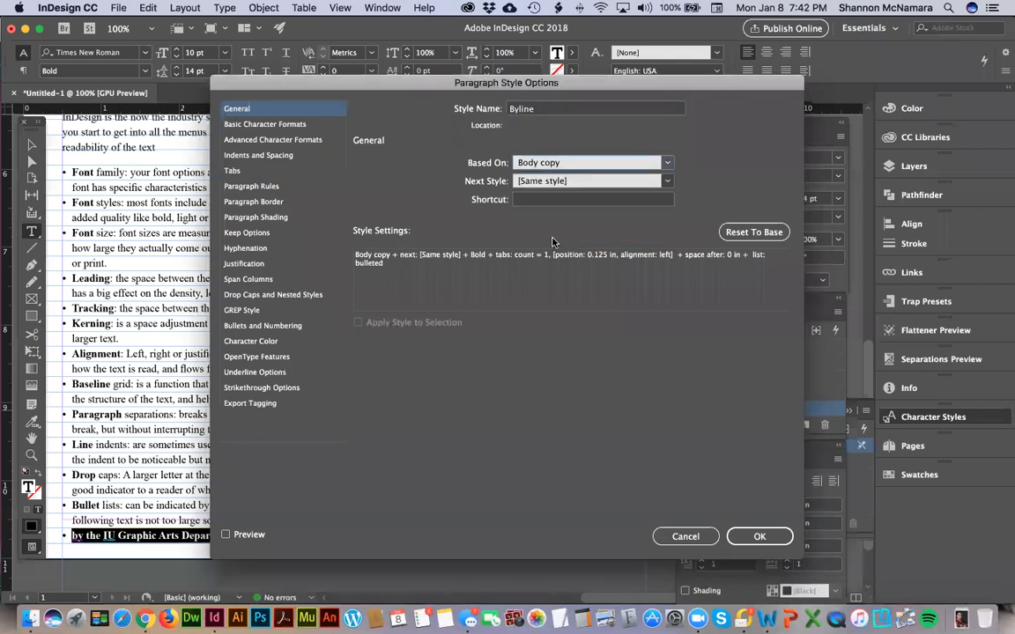
Set the Byline paragraph style's font to Times New Roman Italic at 8 pt
left_click(246, 128)
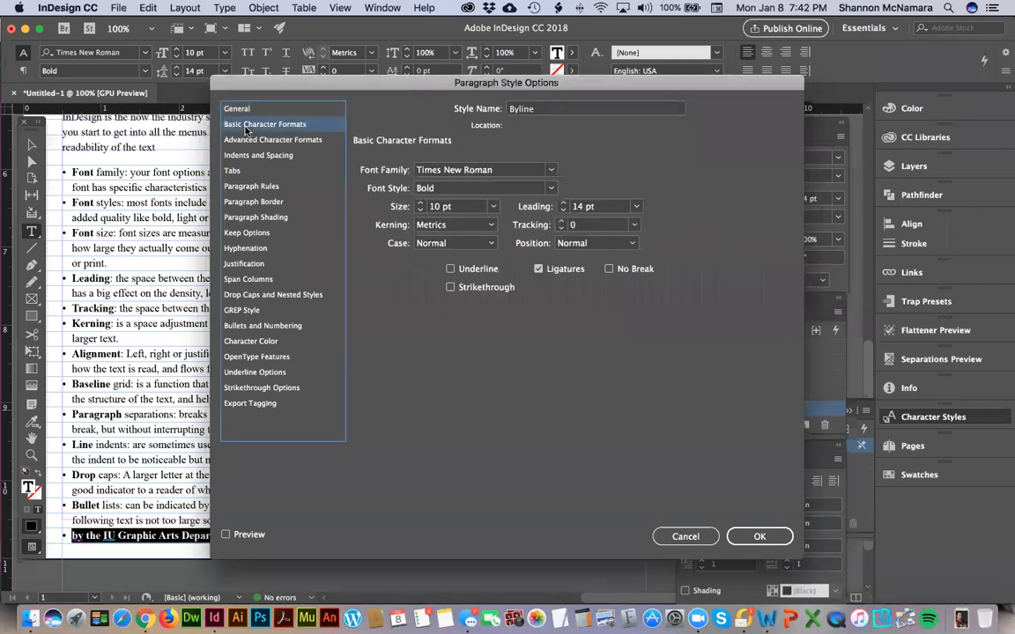
left_click(443, 188)
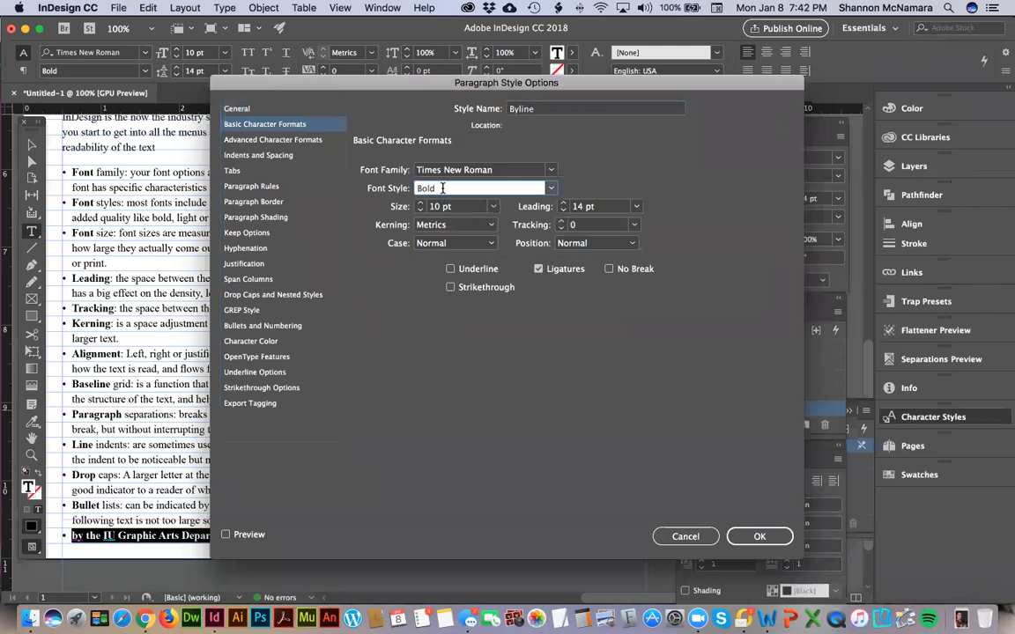
left_click(550, 188)
left_click(448, 218)
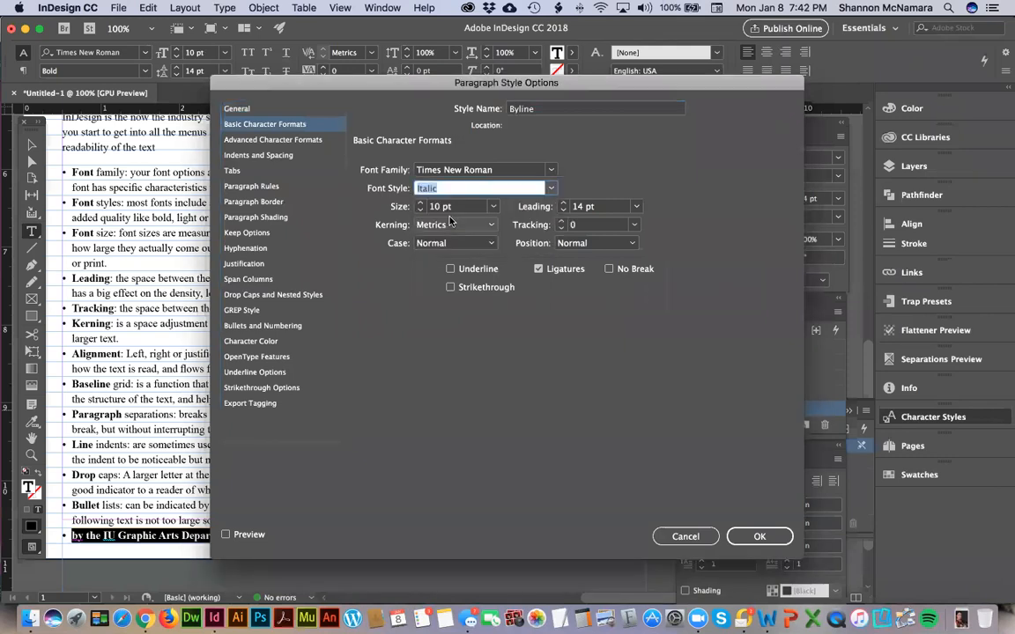
key("super+Tab")
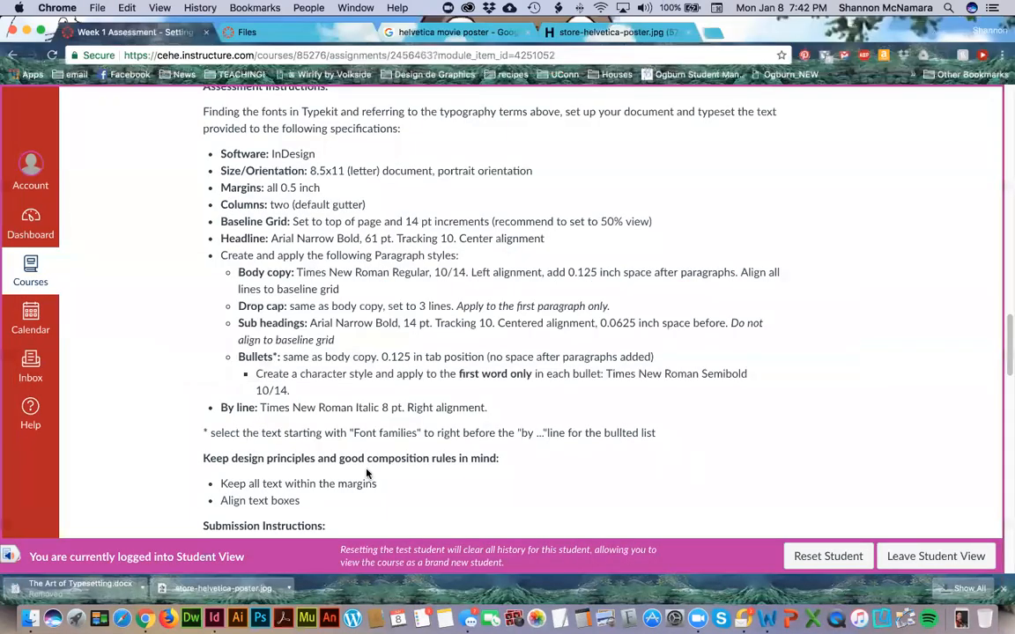
key("super+Tab")
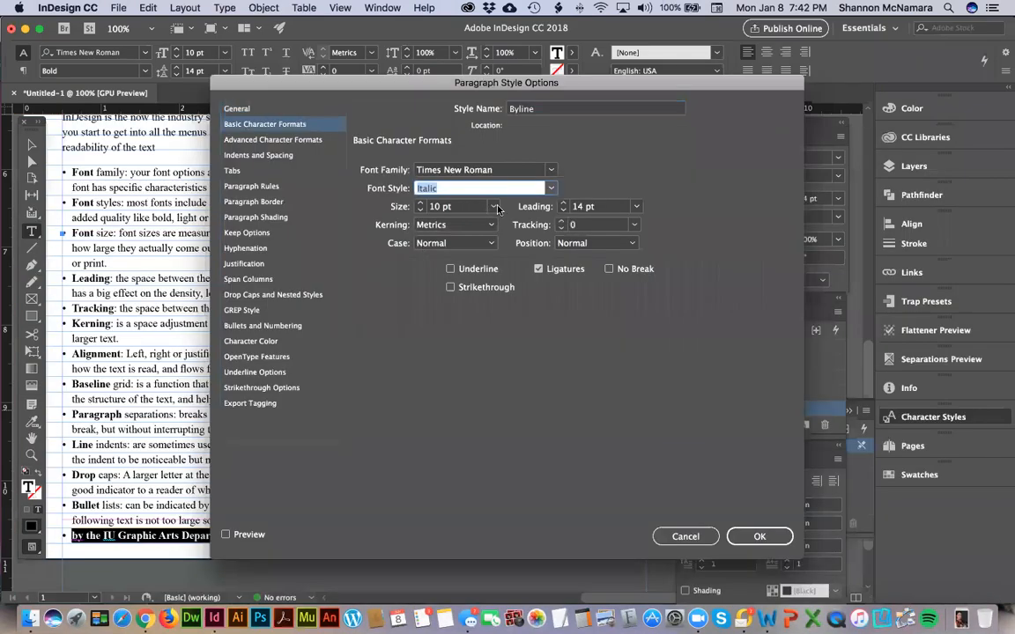
left_click(420, 211)
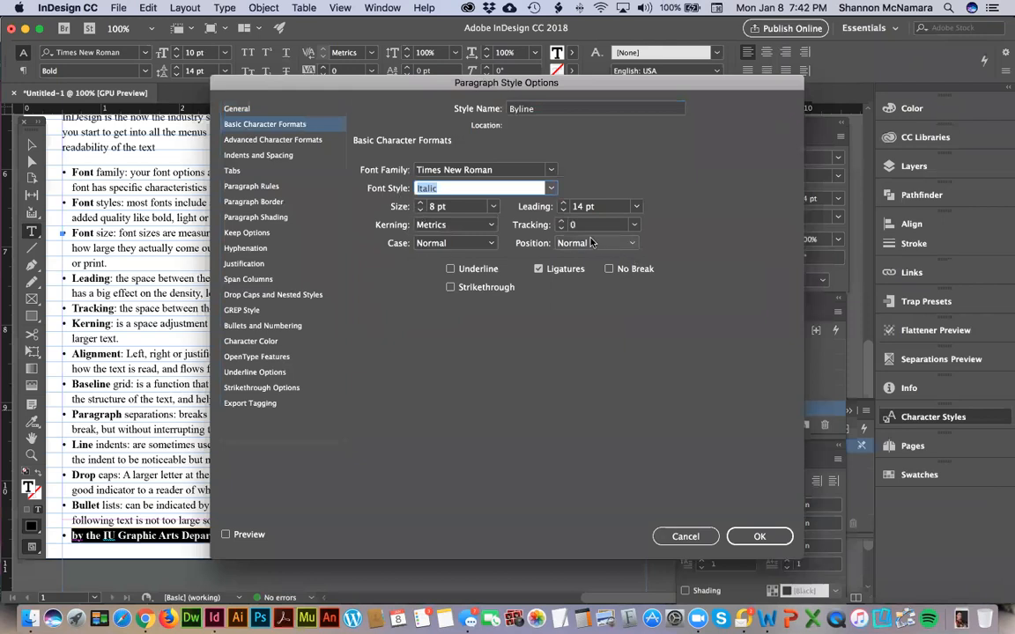
Set the Byline paragraph style's alignment to Right
left_click(253, 140)
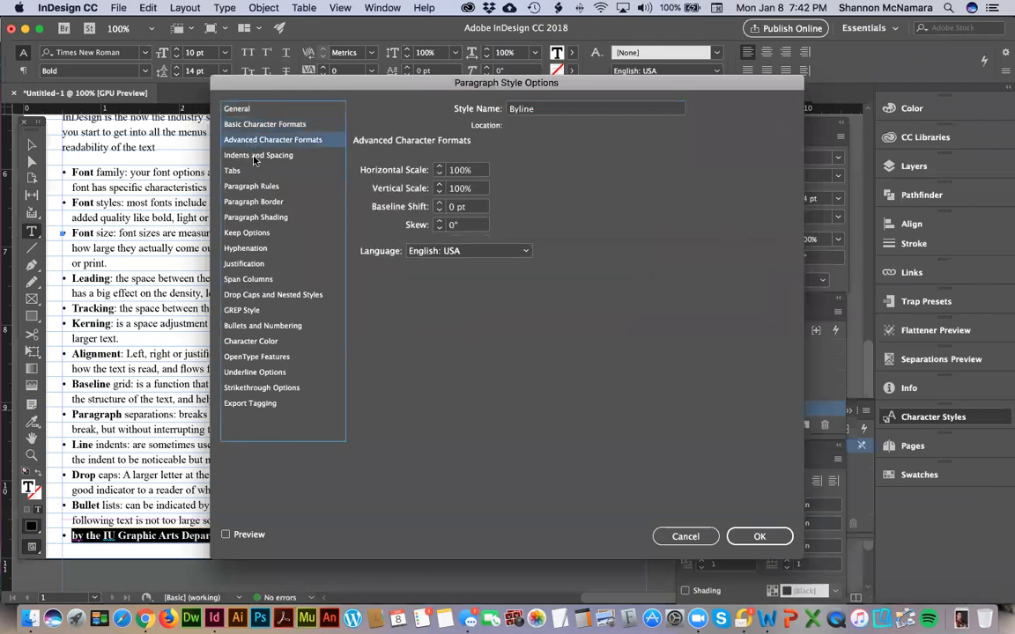
left_click(236, 155)
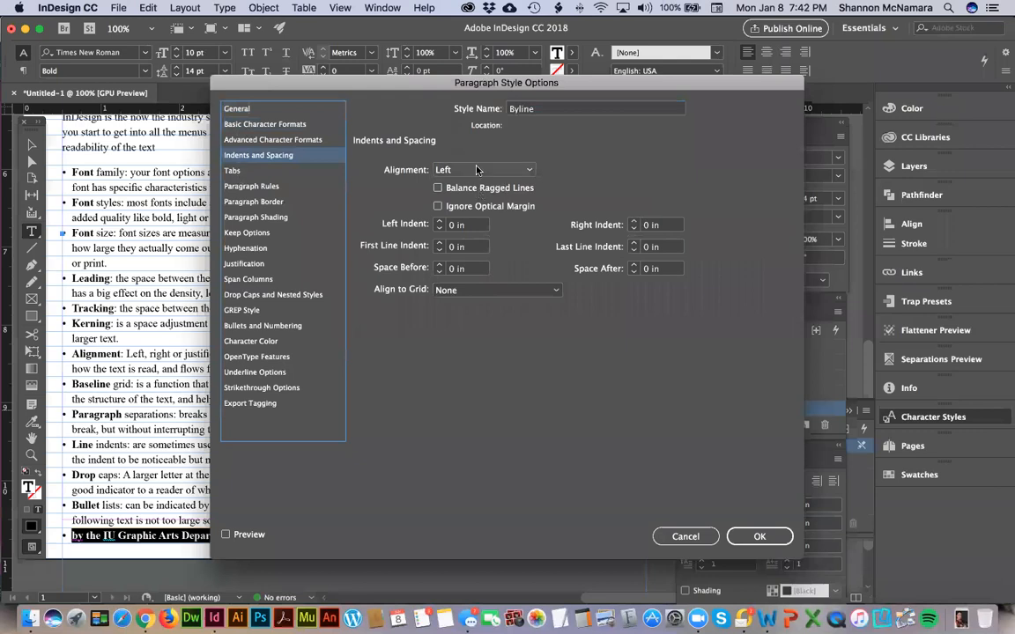
left_click(449, 170)
left_click(459, 215)
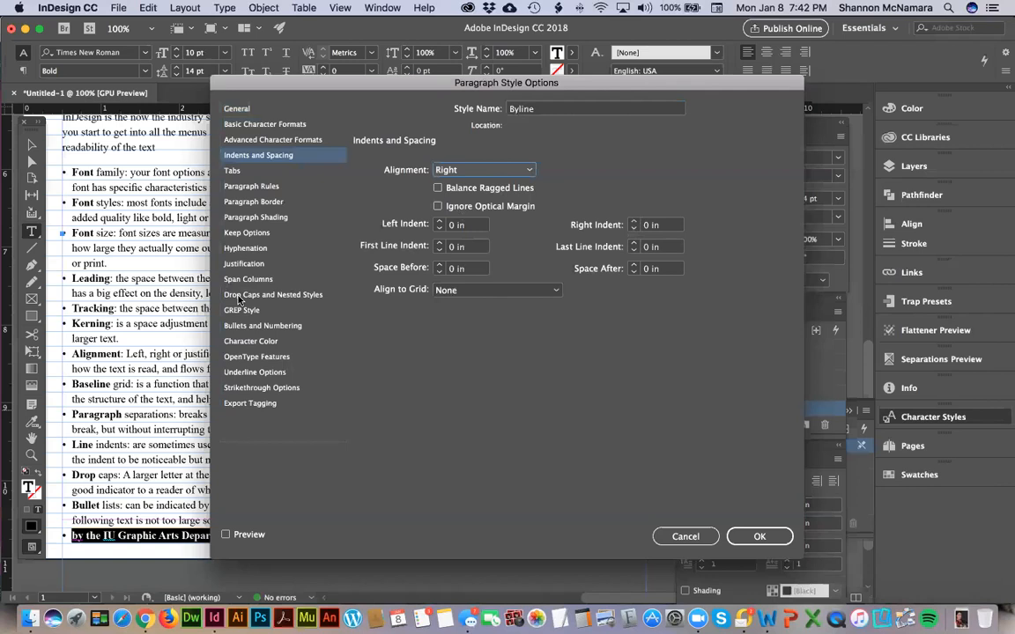
Set the Byline style's list type to None, then save the style and deselect the byline text
left_click(248, 327)
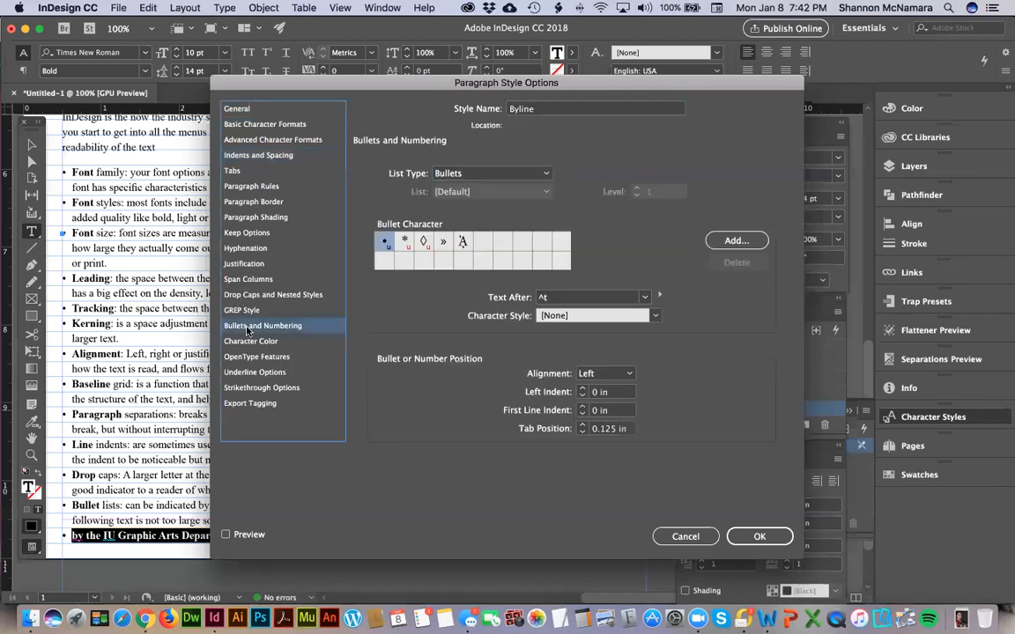
left_click(550, 175)
left_click(453, 187)
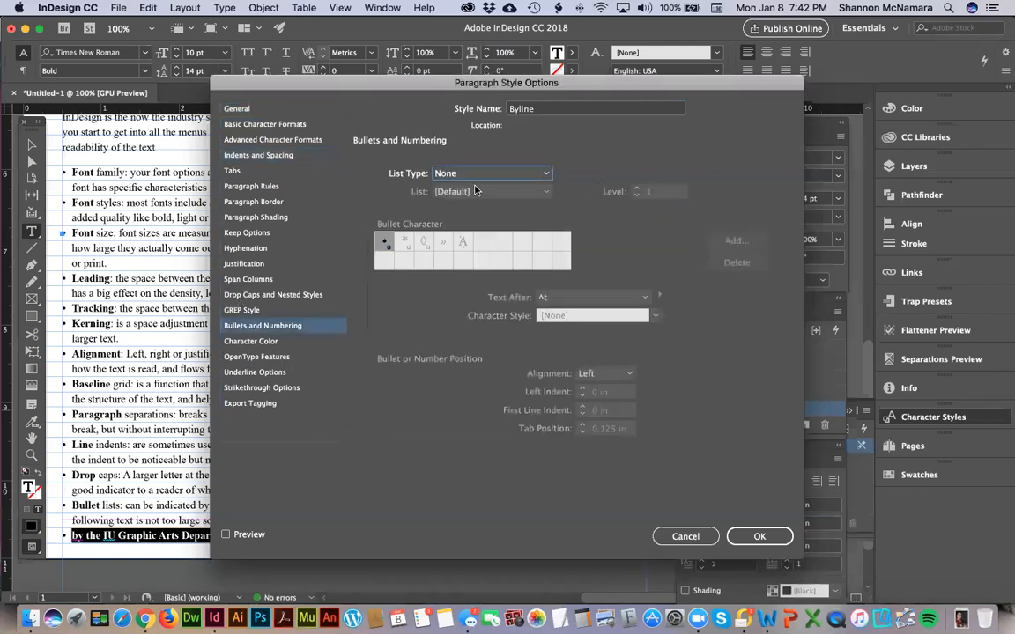
left_click(758, 535)
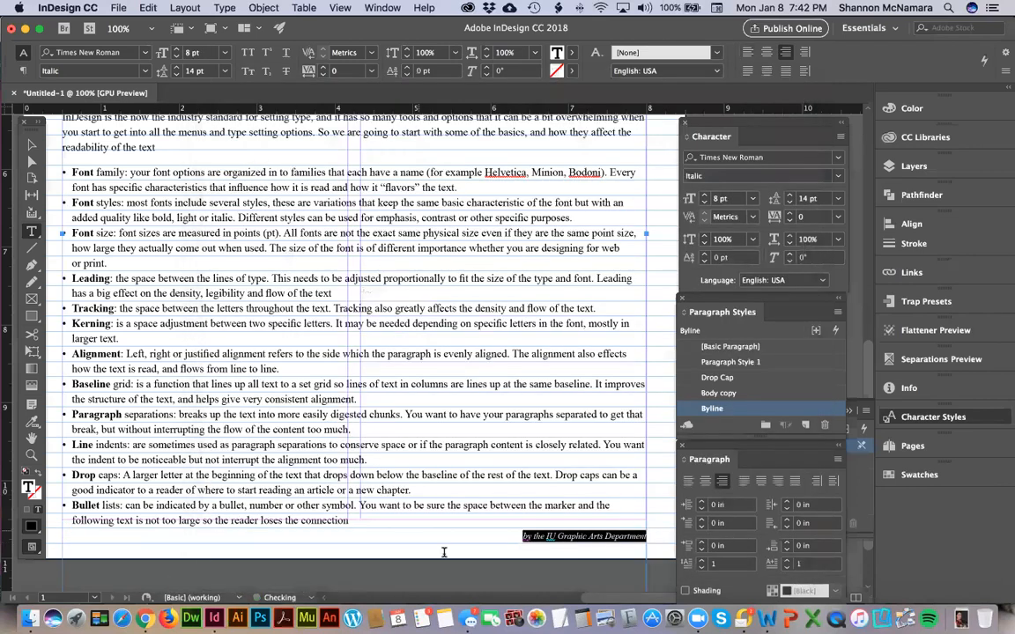
left_click(515, 544)
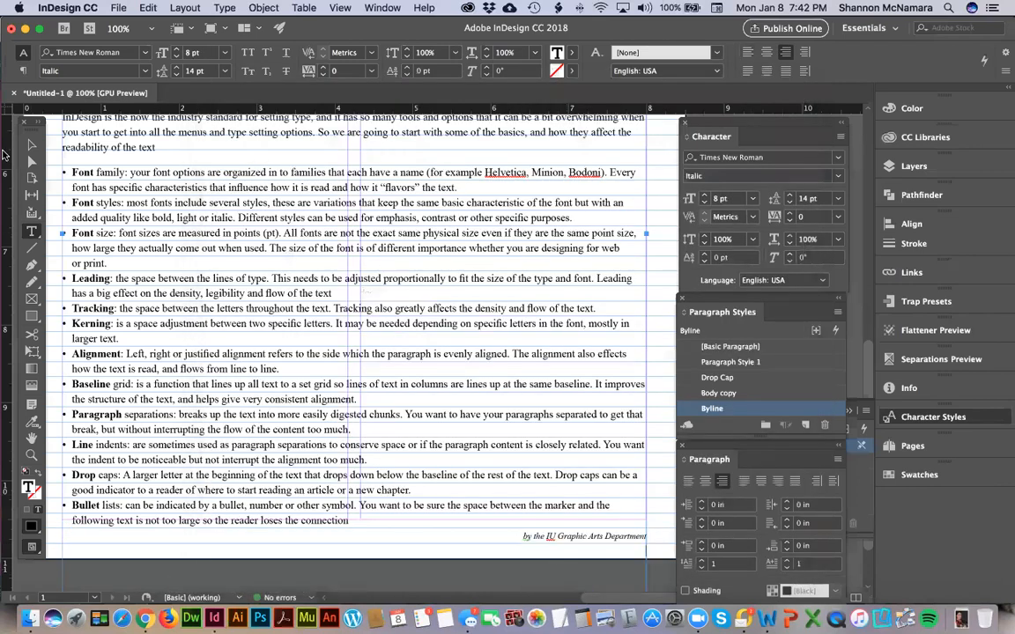
Check the assignment specifications in Chrome, then return to InDesign and move the body text frame down to Y 1.375 in
key("Tab")
key("super+Tab")
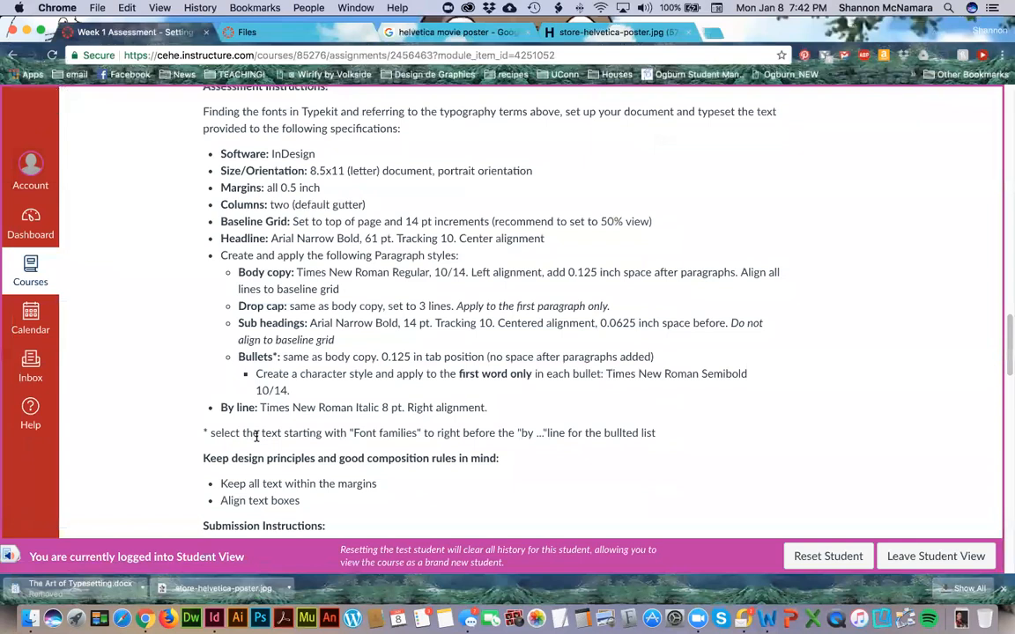
scroll(257, 436, "down", 2)
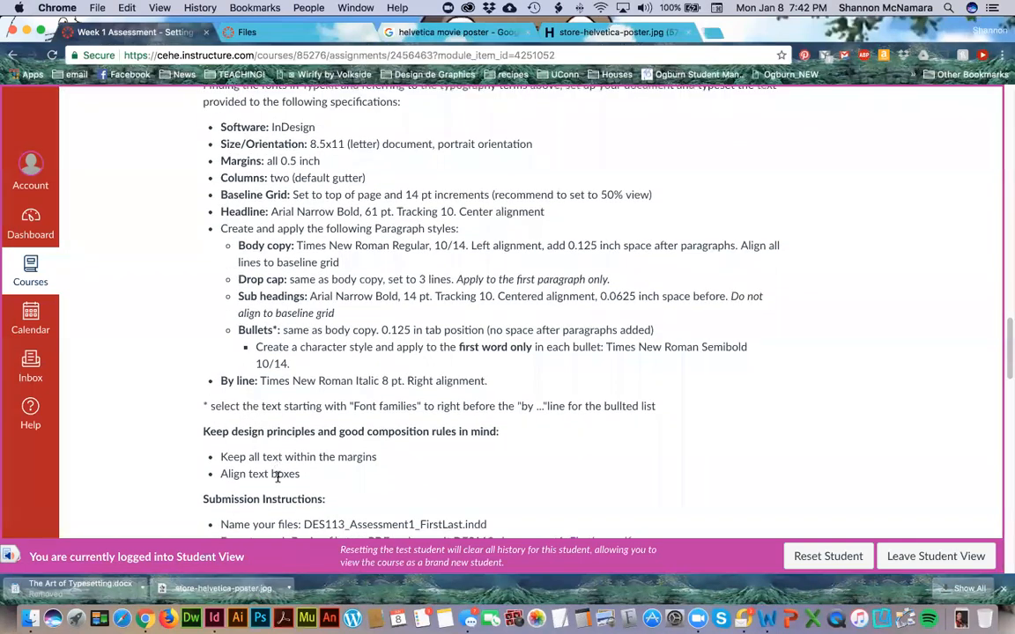
key("super+Tab")
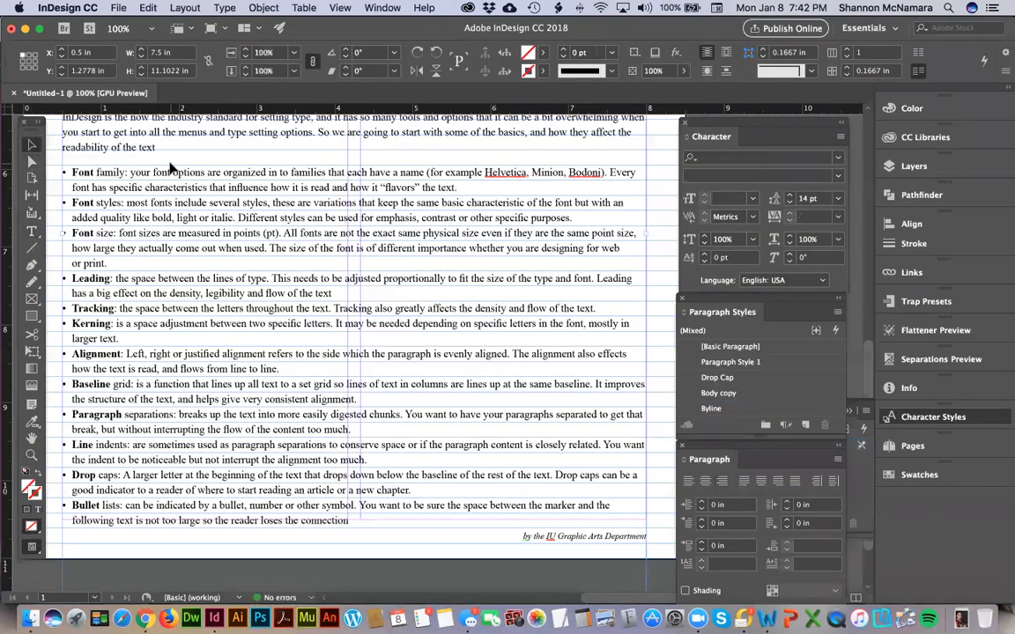
scroll(176, 176, "up", 5)
scroll(227, 324, "up", 4)
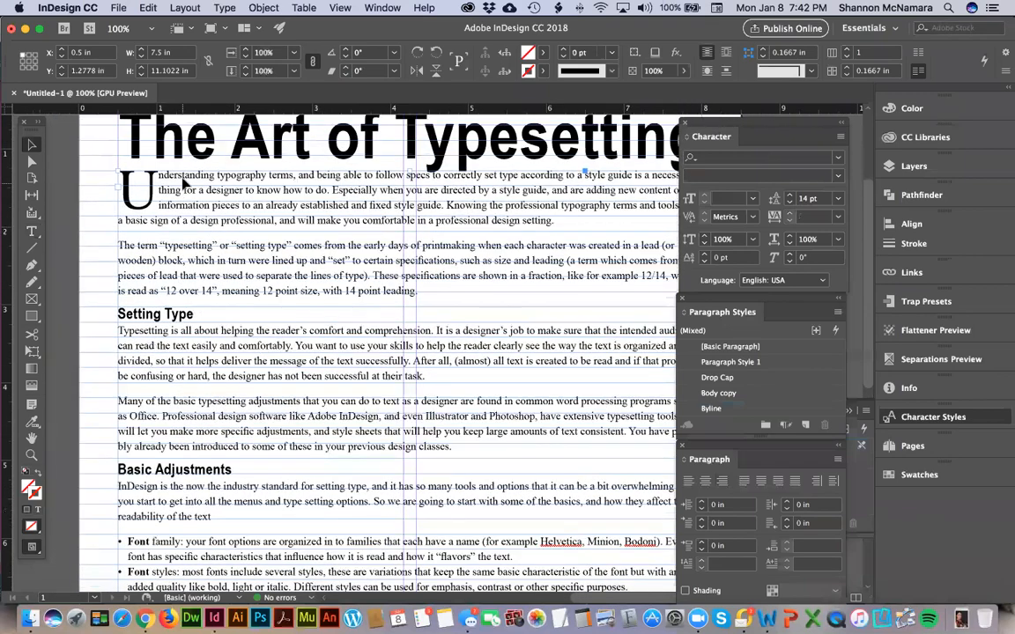
key("Down")
key("Down")
key("Down")
key("Down")
key("Down")
key("Down")
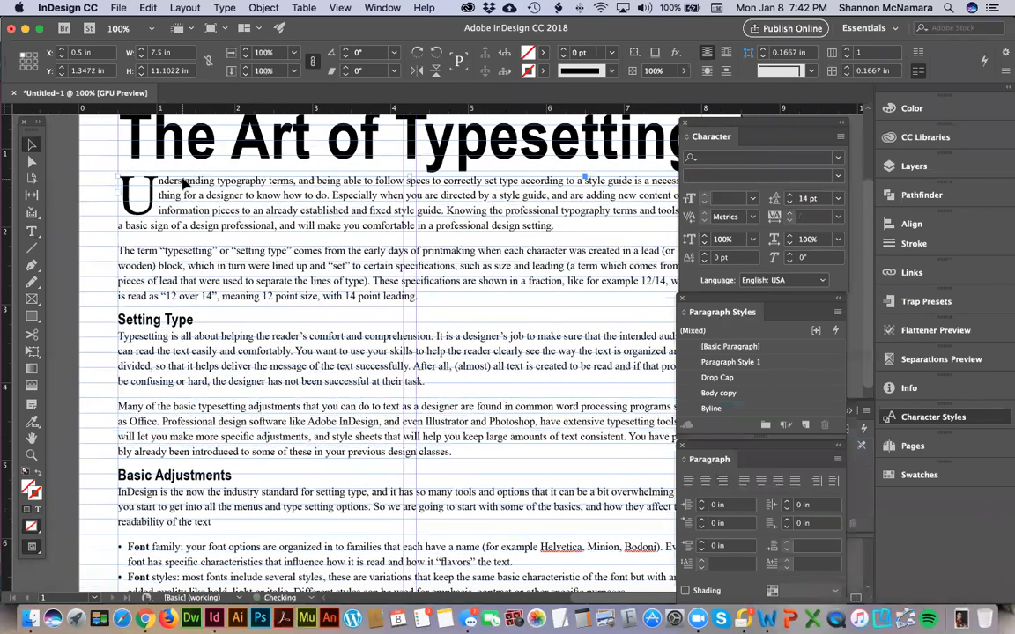
key("Down")
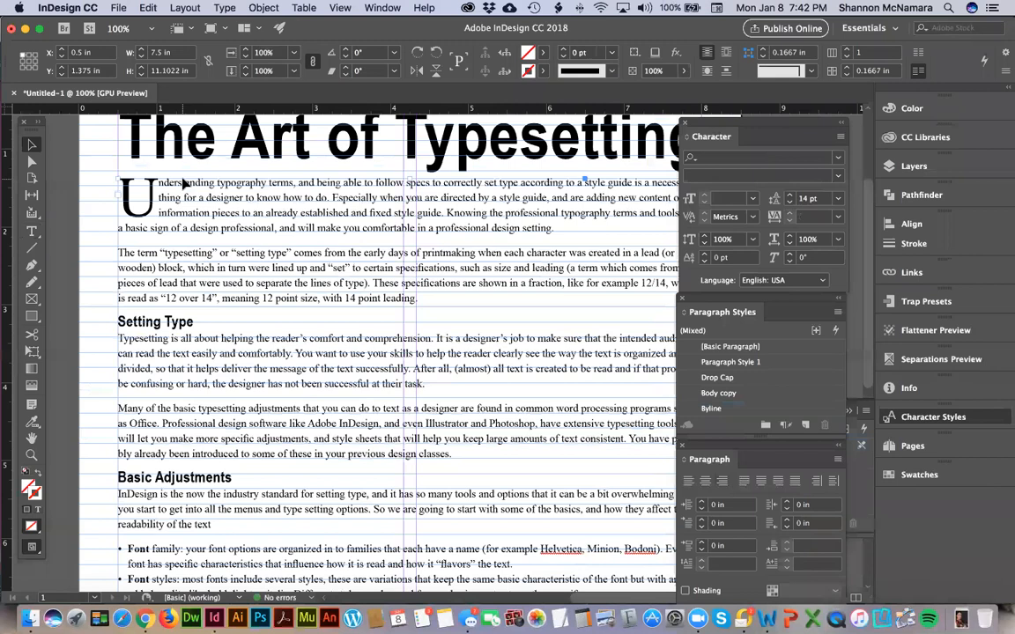
Duplicate the body text frame onto the pasteboard to the left of the page
key("super+minus")
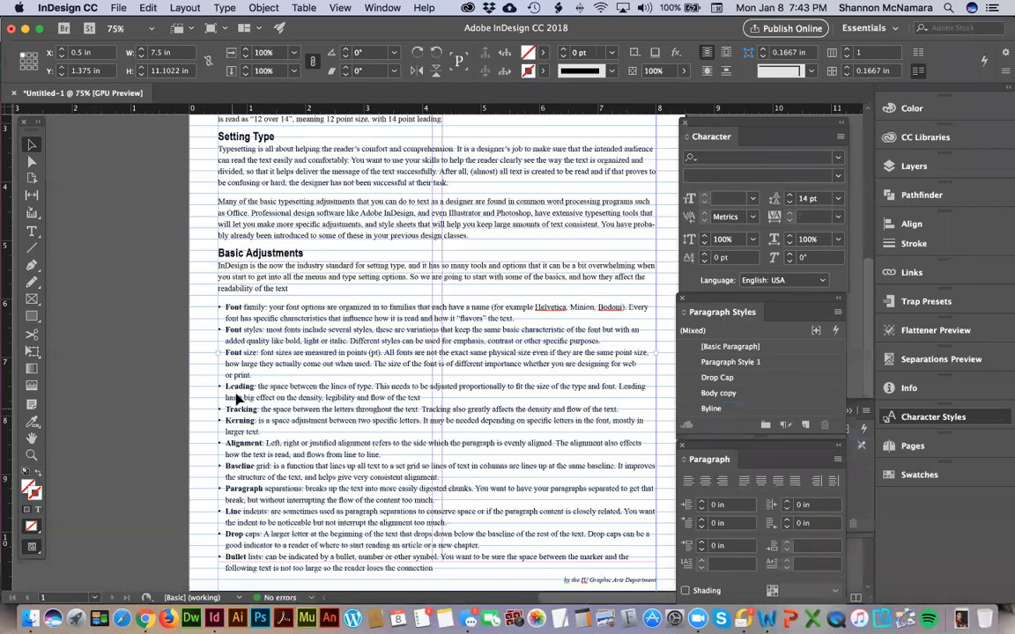
scroll(172, 240, "up", 3)
scroll(171, 239, "up", 5)
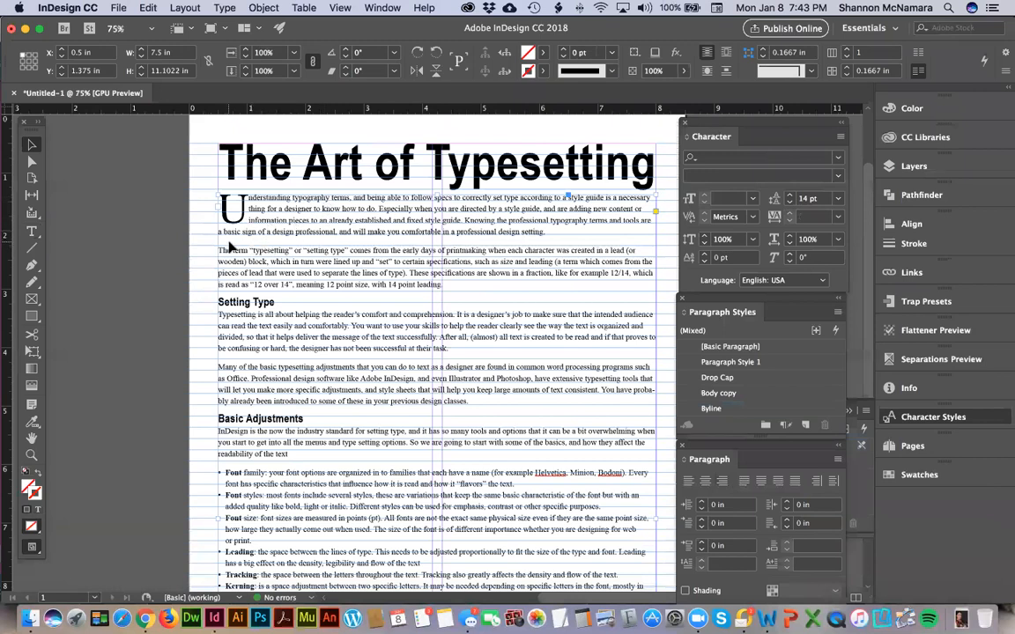
scroll(256, 317, "down", 7)
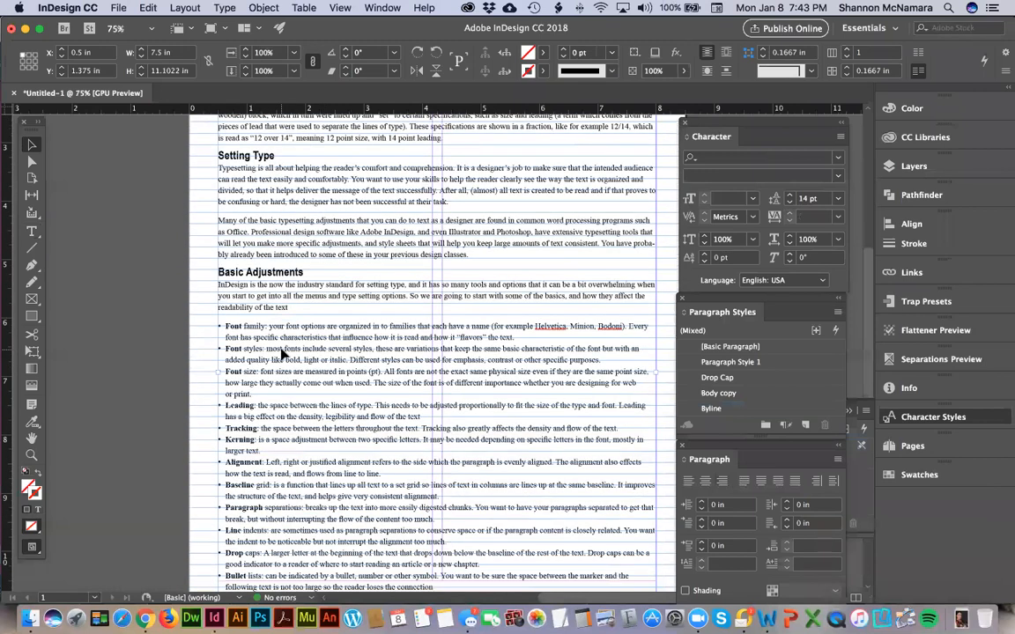
scroll(281, 354, "down", 4)
scroll(282, 354, "up", 15)
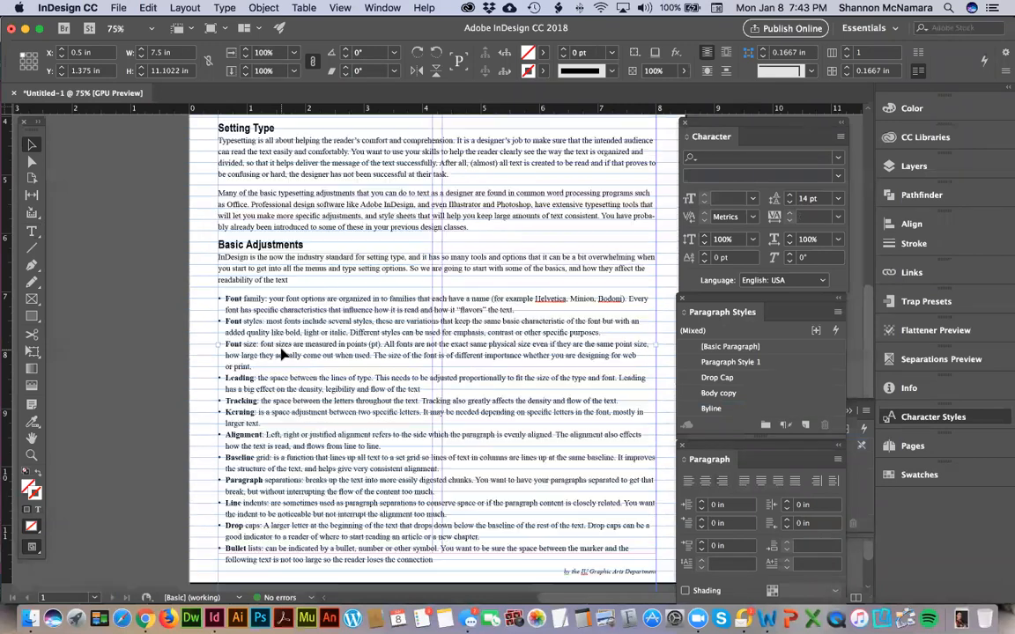
key("super+minus")
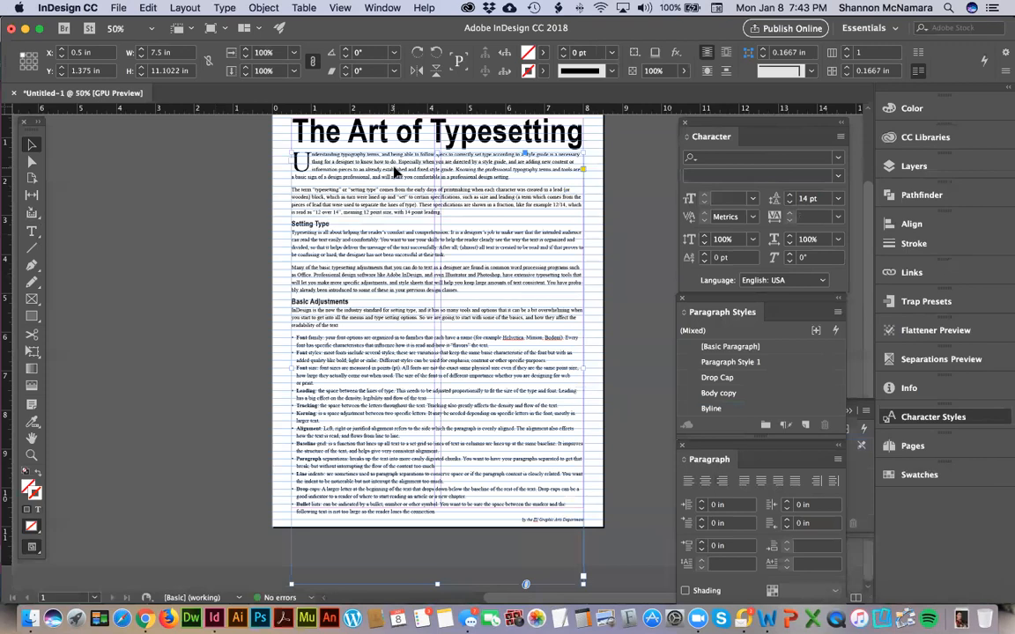
left_click_drag(397, 175, 75, 202)
left_click(227, 145)
Delete all text after the drop-cap opening paragraph from the body frame on the page
left_click(308, 189)
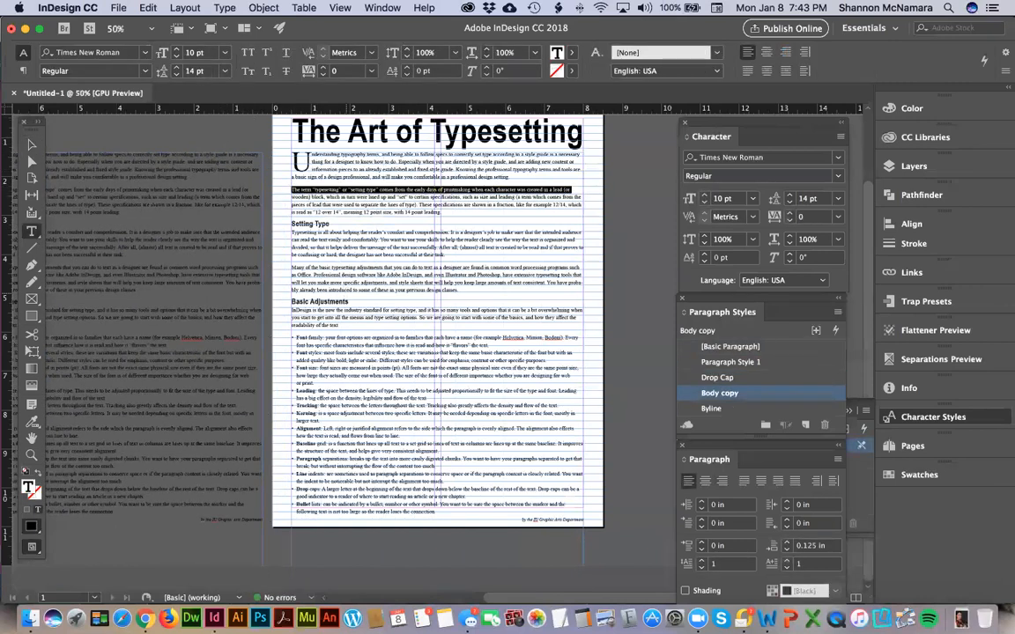
key("shift+Down")
key("shift+Down")
key("shift+Down")
key("shift+Down")
key("shift+Down")
key("shift+Down")
key("shift+Down")
key("shift+Down")
key("shift+Down")
key("shift+Down")
key("shift+Down")
key("shift+Down")
key("shift+Down")
key("shift+Down")
key("shift+Down")
key("shift+Down")
key("shift+Down")
key("shift+Down")
key("shift+Down")
key("shift+Down")
key("shift+Down")
key("shift+Down")
key("shift+Down")
key("shift+Down")
key("shift+Down")
key("shift+Down")
key("shift+Down")
key("shift+Down")
key("shift+Down")
key("shift+Down")
key("shift+Down")
key("shift+Down")
key("shift+Down")
key("shift+Down")
key("shift+Down")
key("shift+Down")
key("shift+Down")
key("shift+Down")
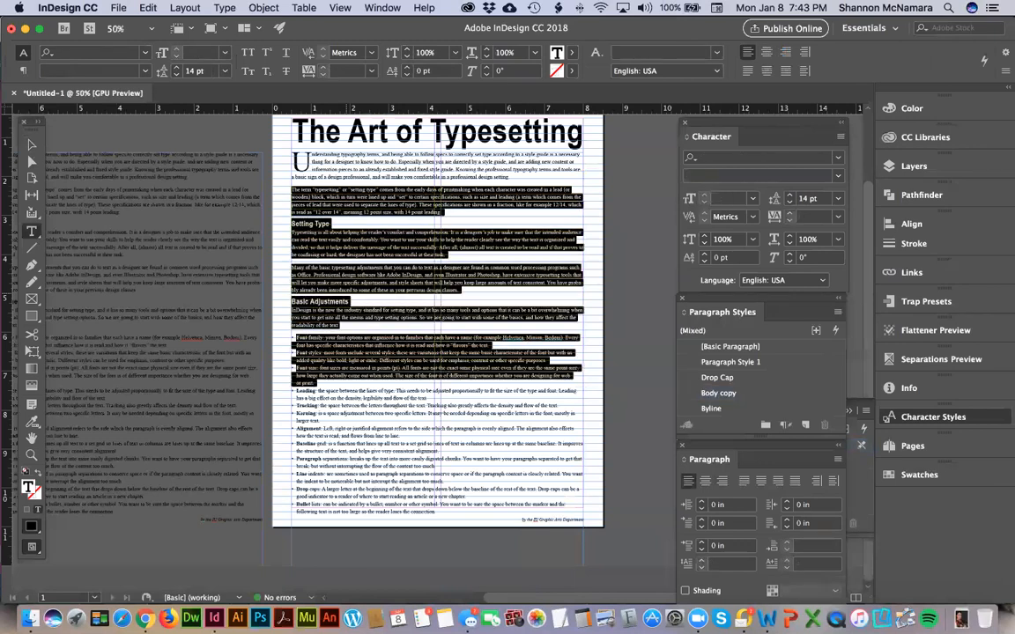
key("shift+Down")
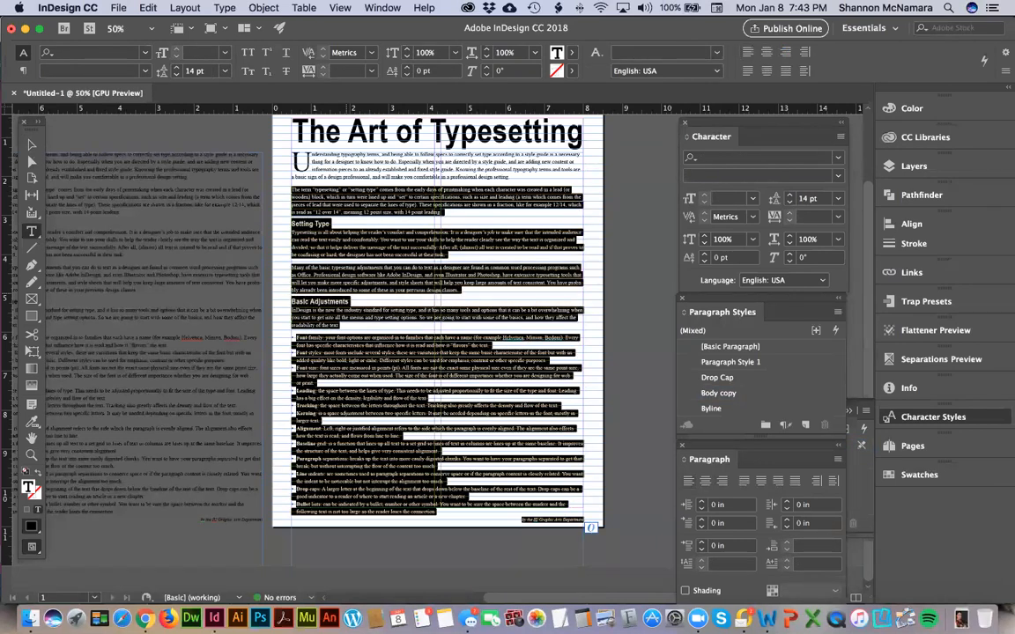
key("BackSpace")
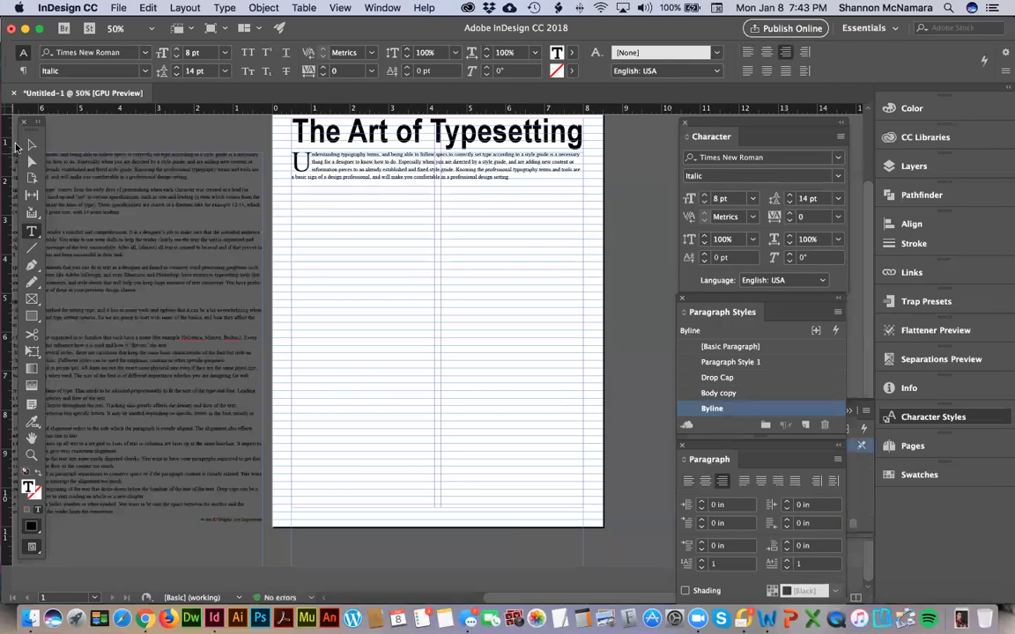
key("BackSpace")
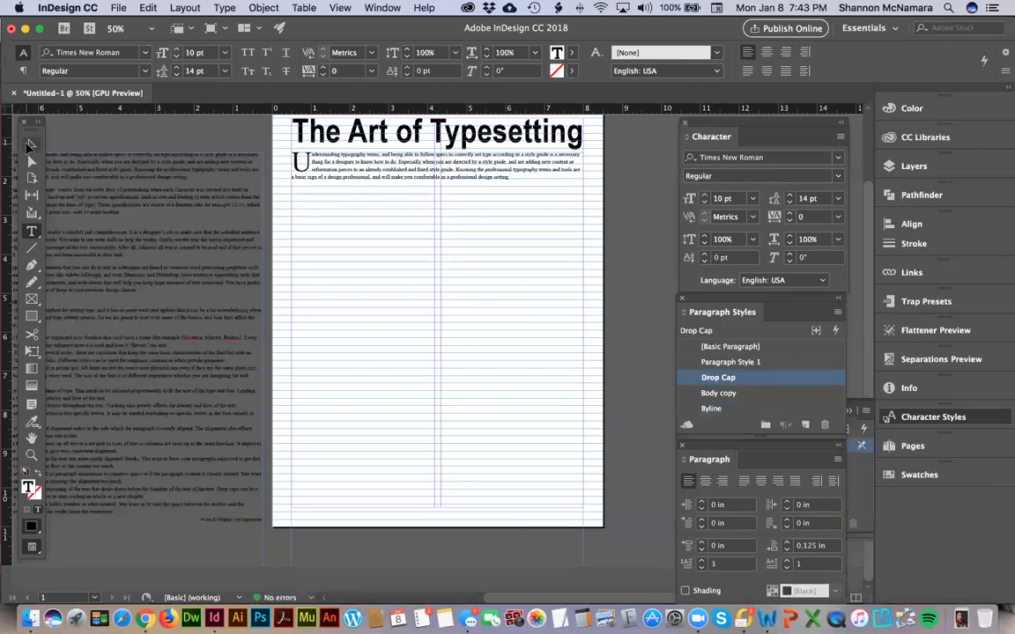
Shorten the opening paragraph's frame to about 0.875 in high and draw a new text frame spanning the margins beneath it
left_click(31, 144)
left_click_drag(437, 583, 437, 188)
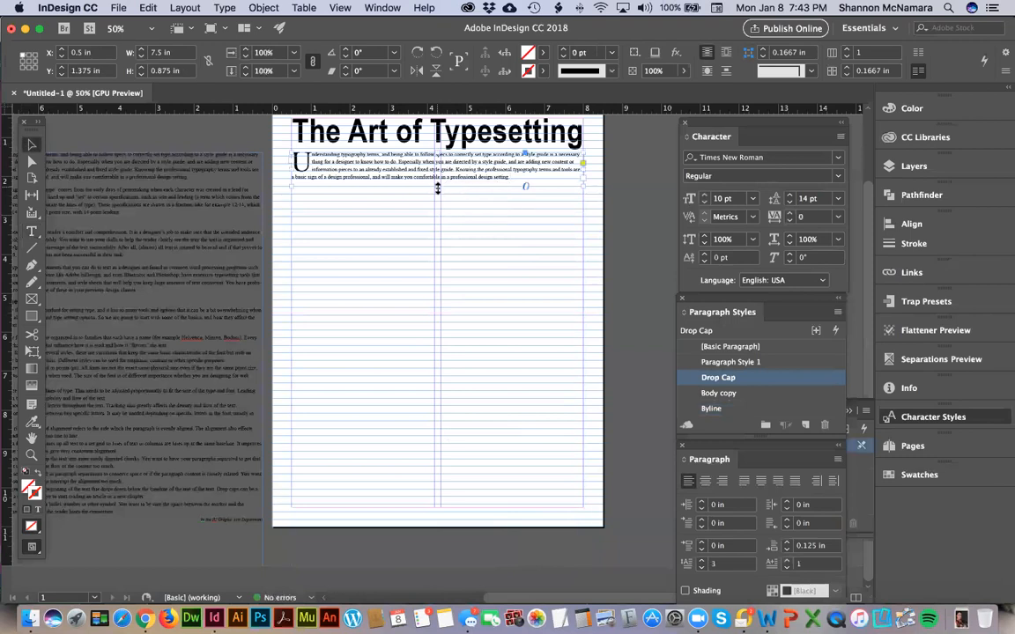
left_click(616, 182)
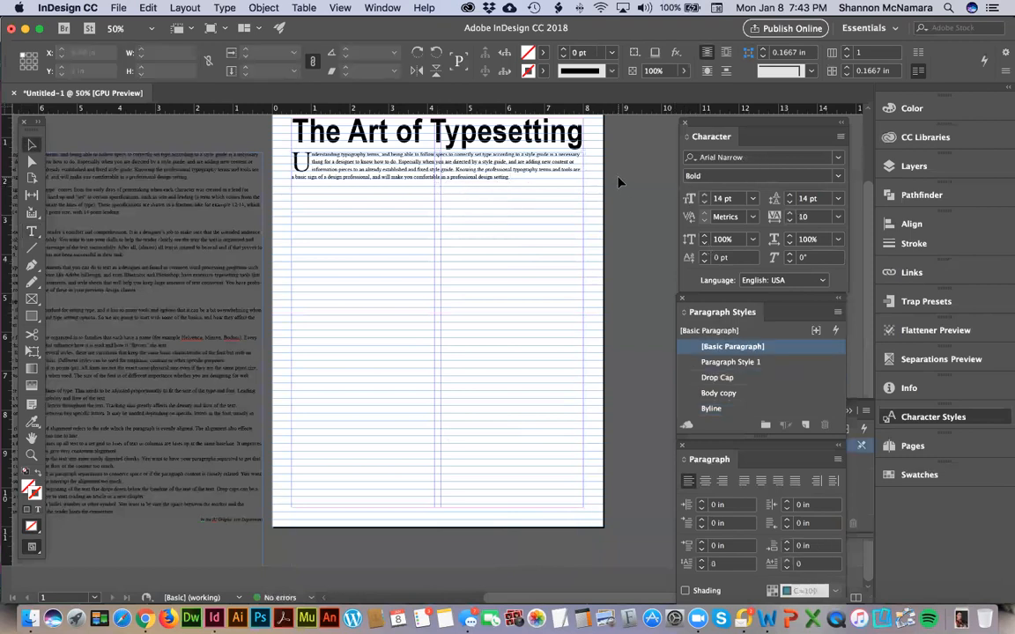
left_click(32, 232)
left_click_drag(298, 197, 582, 262)
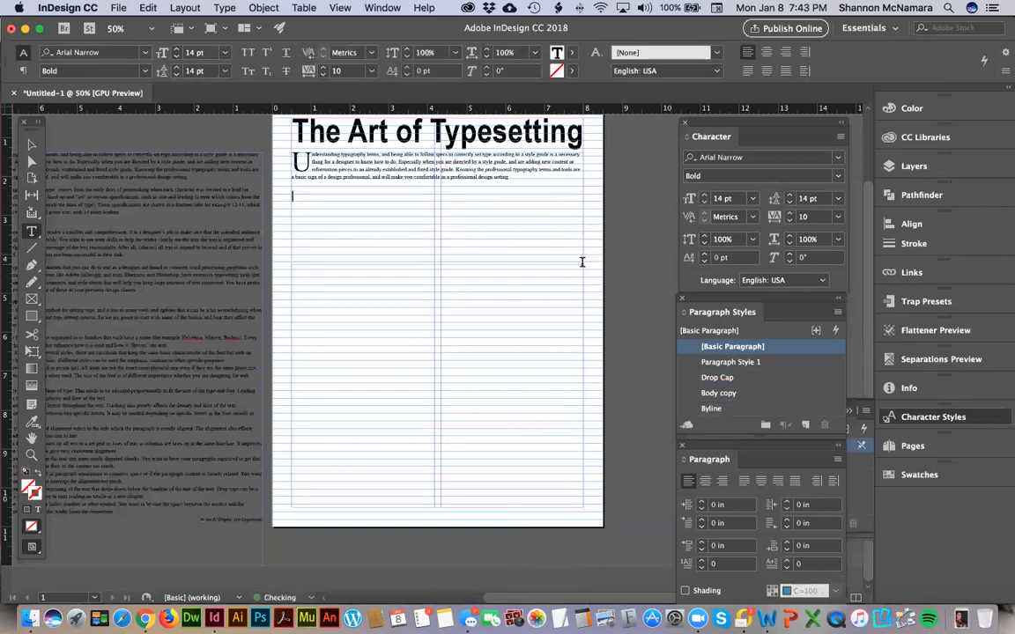
Delete the drop-cap opening paragraph from the duplicate text frame on the pasteboard
left_click(212, 179)
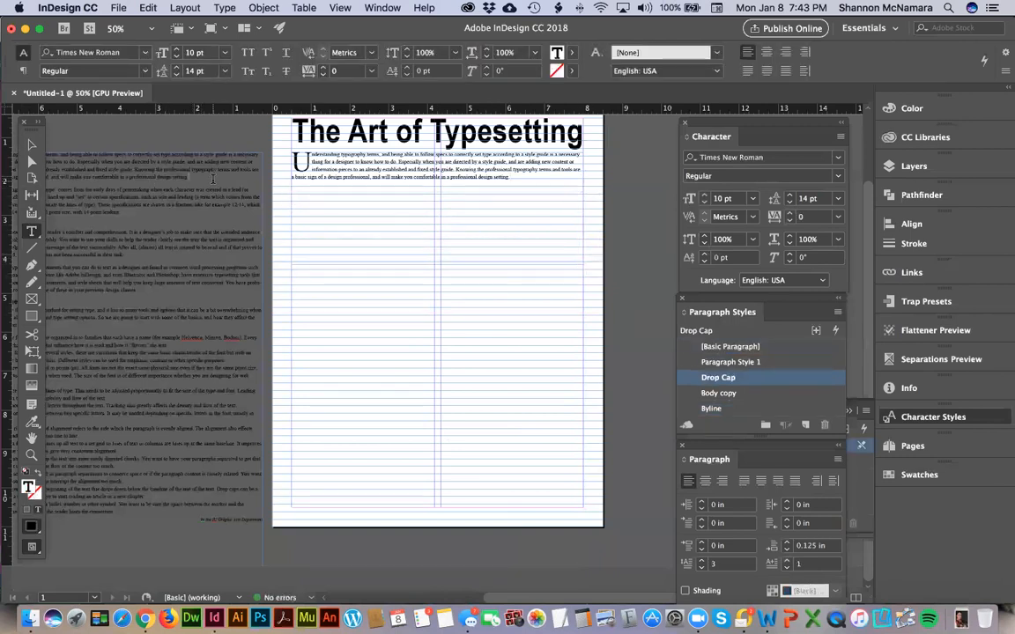
key("Right")
key("shift+Down")
key("shift+Down")
key("shift+Down")
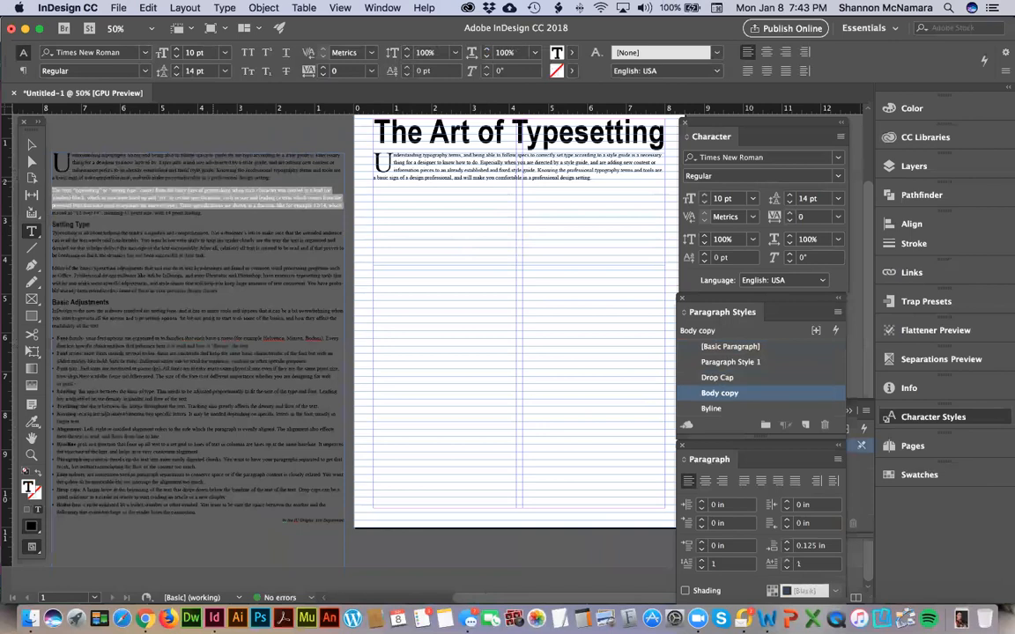
key("shift+Up")
key("shift+Up")
key("shift+Up")
key("shift+Up")
key("shift+Up")
key("shift+Up")
key("shift+Up")
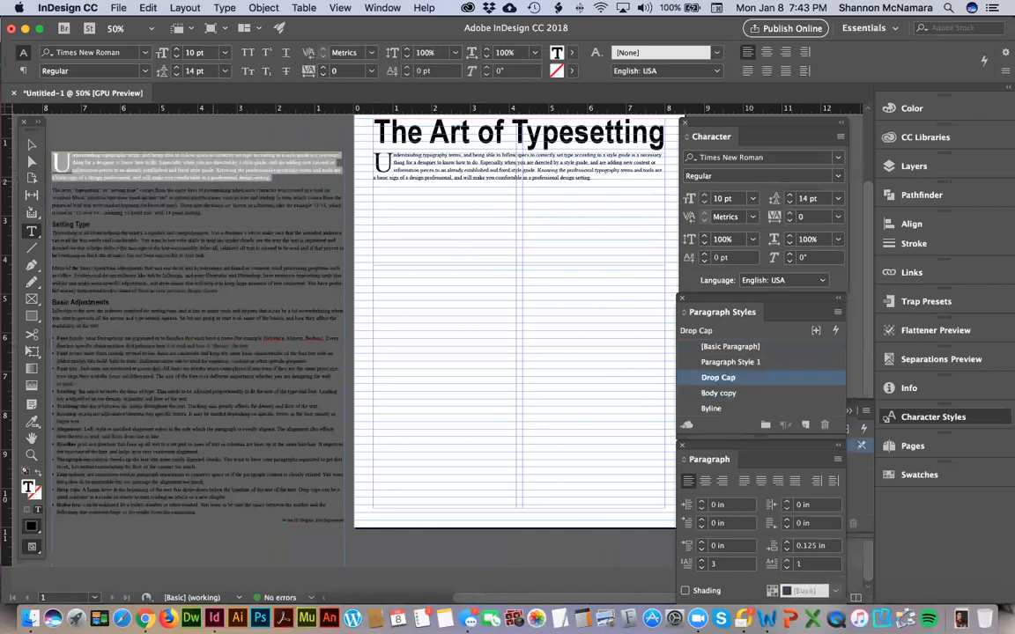
key("Right")
Move the paragraph beginning "The term 'typesetting'" from the pasteboard frame into the empty text frame below the opening paragraph
key("shift+Down")
key("shift+Down")
key("shift+Down")
key("shift+Down")
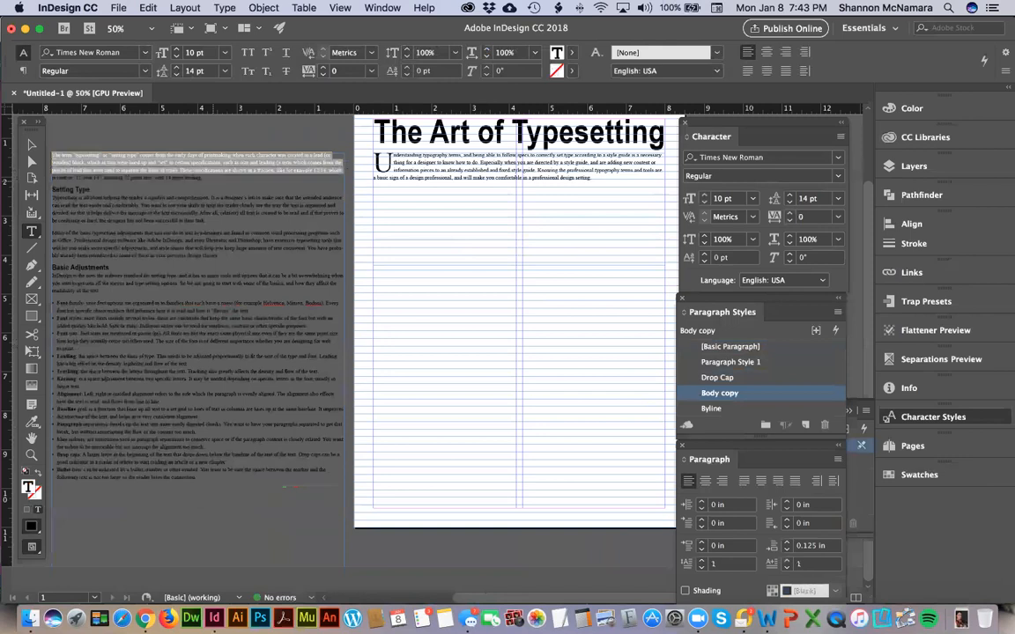
key("BackSpace")
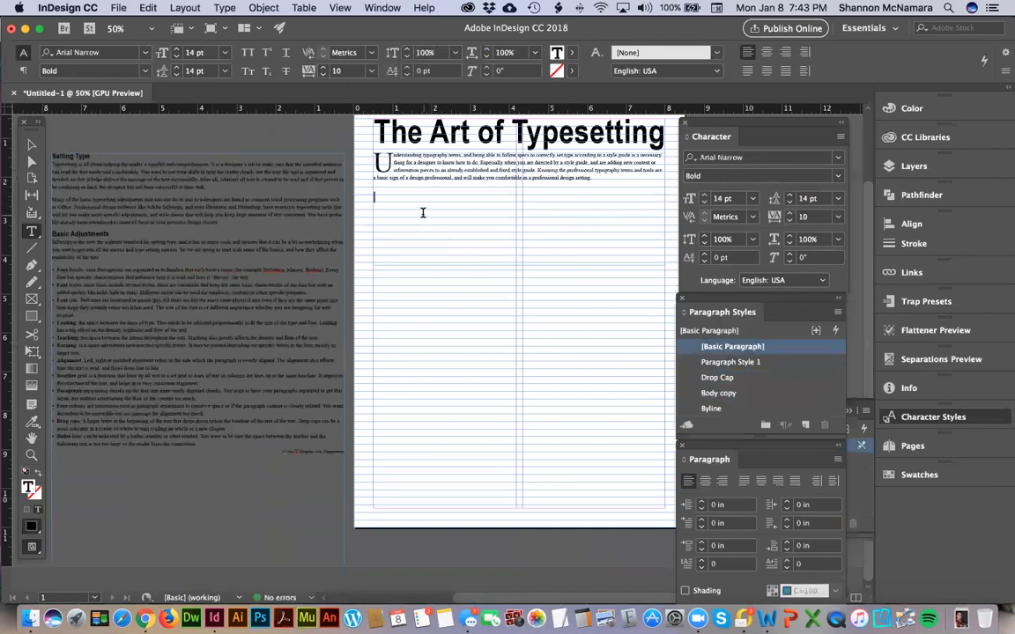
key("super+v")
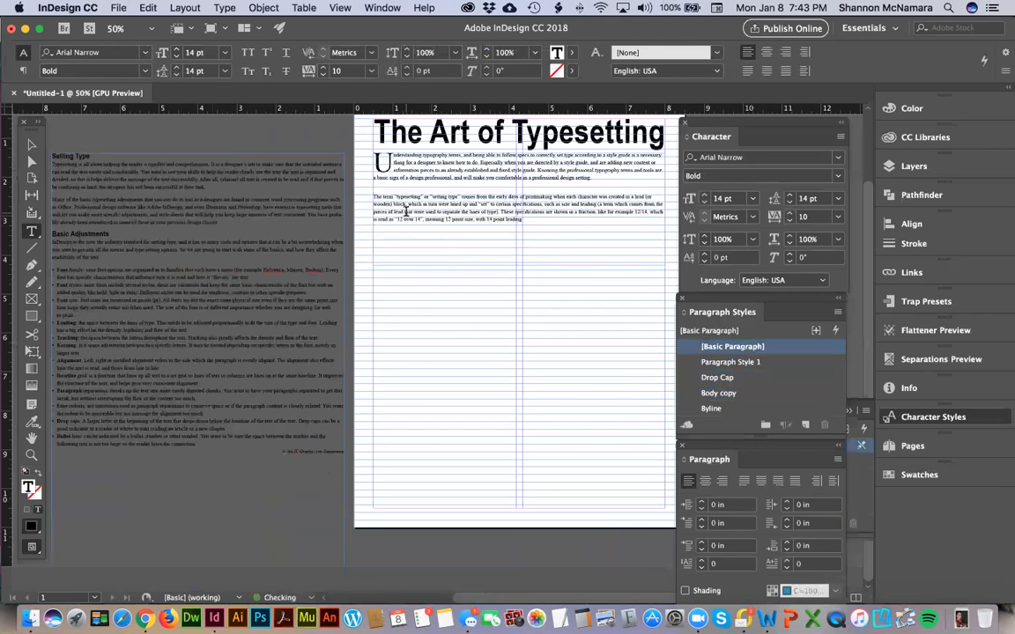
Shorten the second paragraph's frame to about 0.78 in high and nudge it up to Y 2.3472 in
left_click(32, 146)
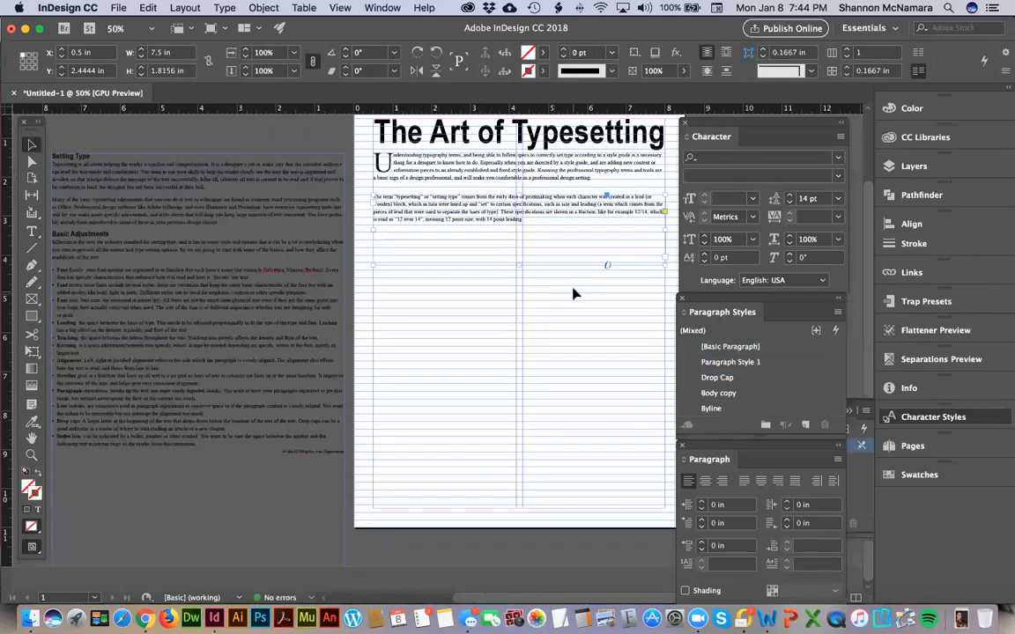
left_click_drag(520, 267, 518, 225)
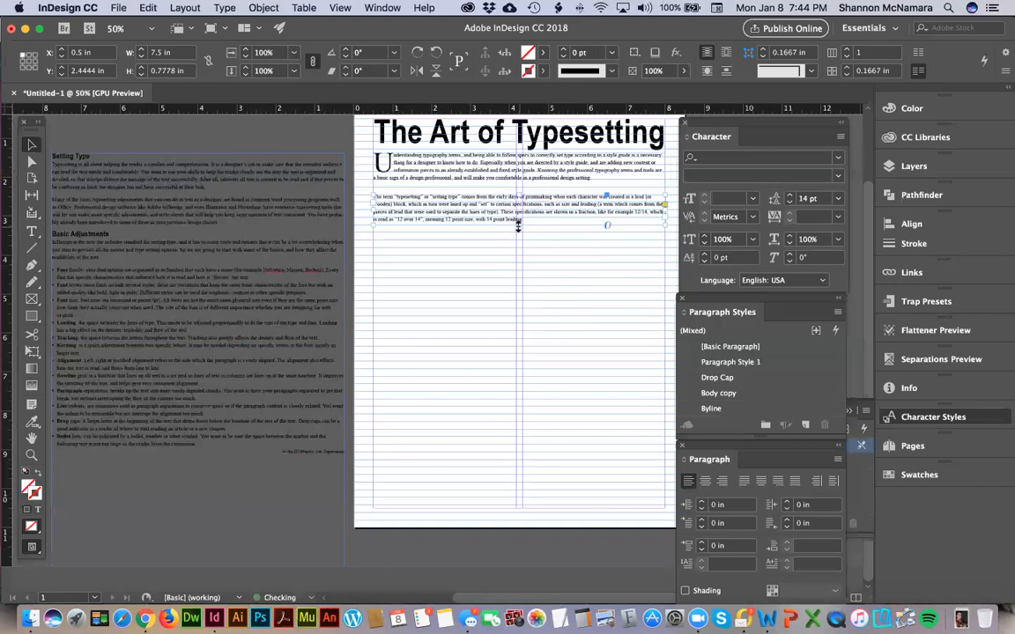
key("Up")
key("Up")
key("Up")
key("Up")
key("Up")
key("Up")
key("Up")
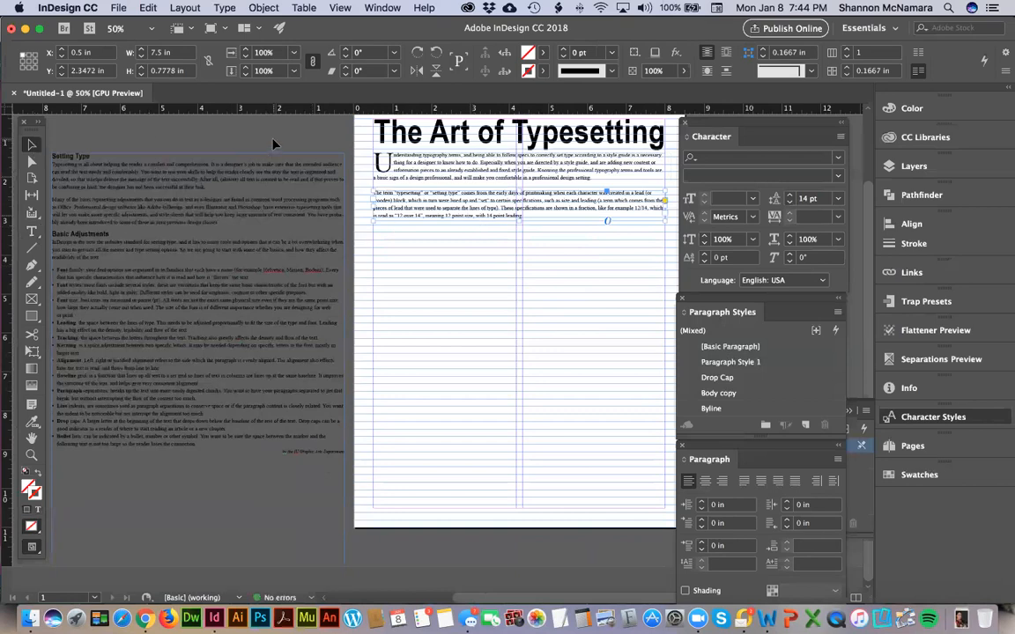
Draw a text frame about 1.56 in high across the margins below and move the "Setting Type" heading and its first paragraph into it
left_click(244, 123)
left_click(33, 232)
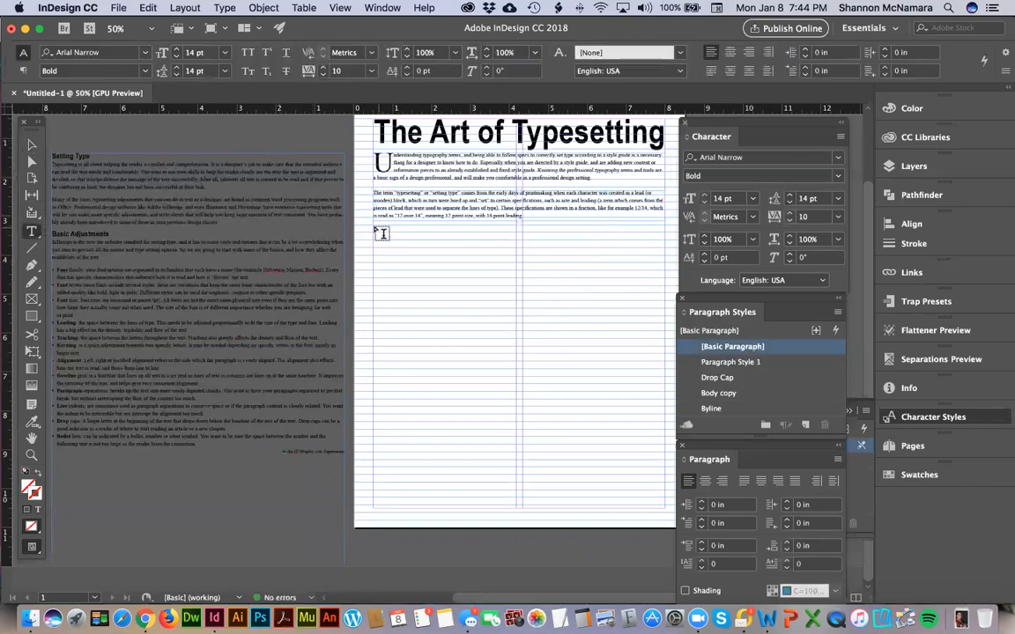
left_click_drag(381, 232, 665, 284)
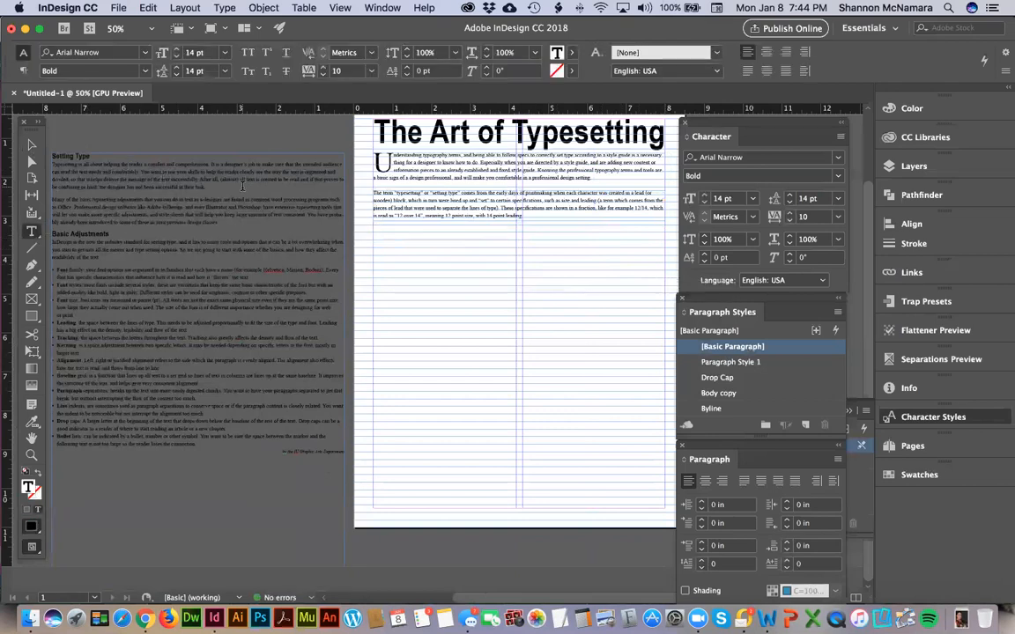
left_click(242, 186)
left_click_drag(242, 186, 51, 152)
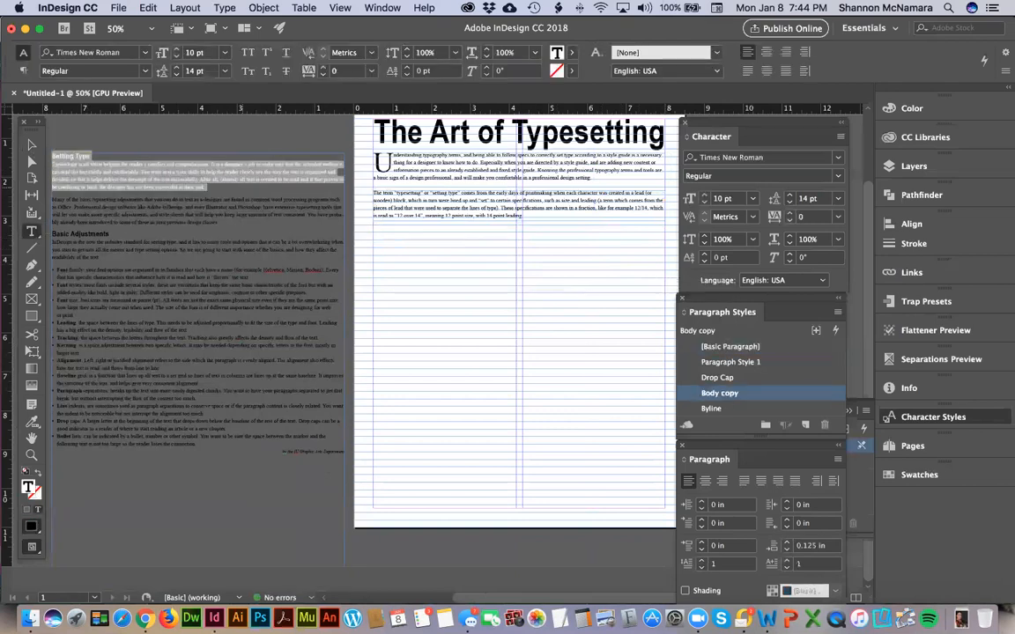
key("super+x")
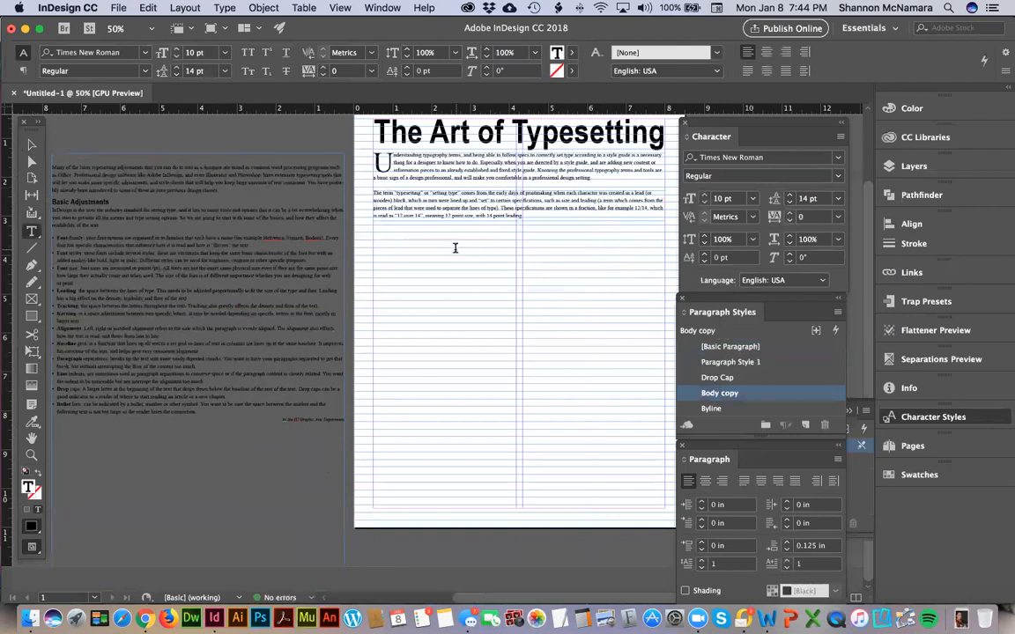
left_click(455, 248)
key("super+v")
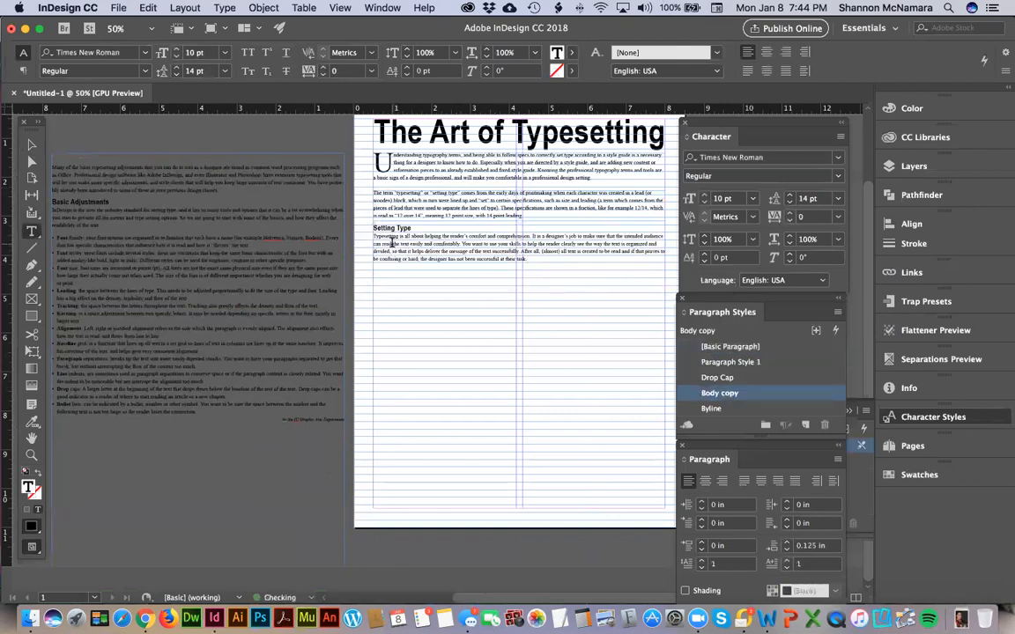
Nudge the "Setting Type" frame down to Y 3.2778 in and shorten it to fit its text
left_click(32, 145)
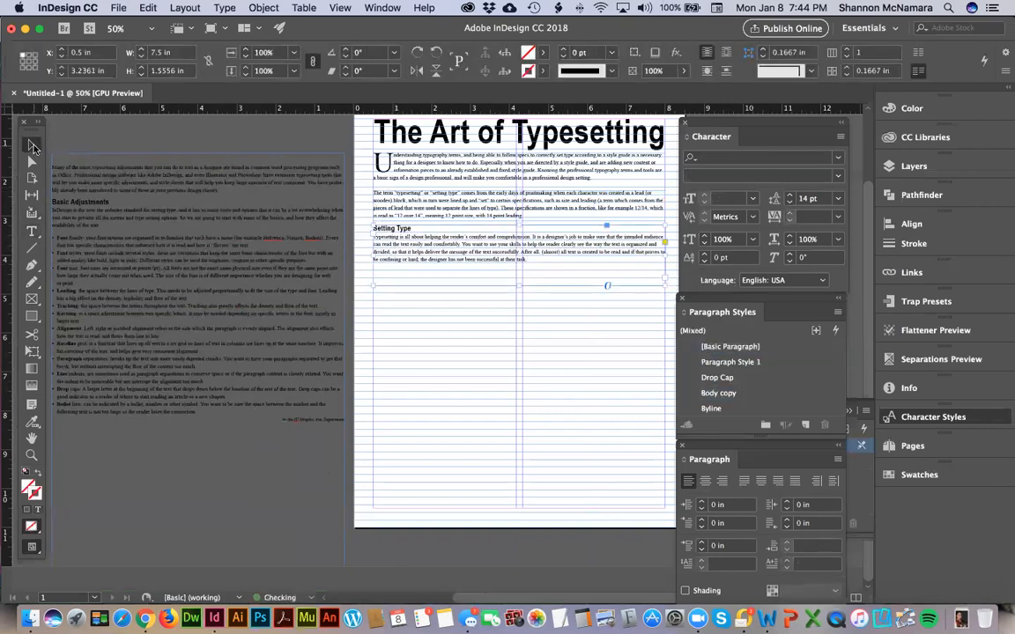
key("Down")
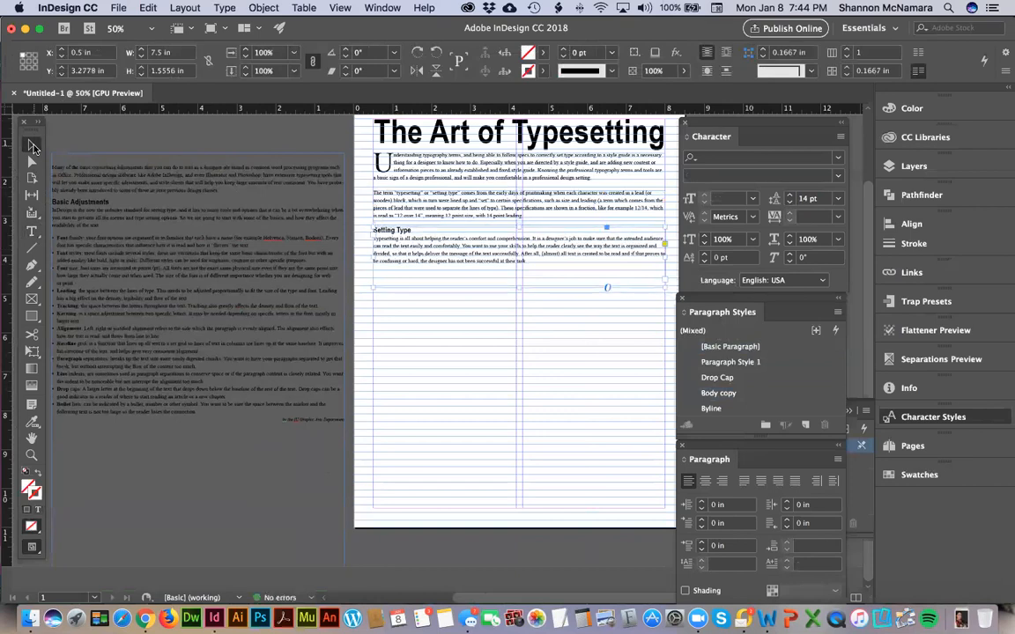
left_click_drag(520, 290, 523, 265)
left_click(176, 139)
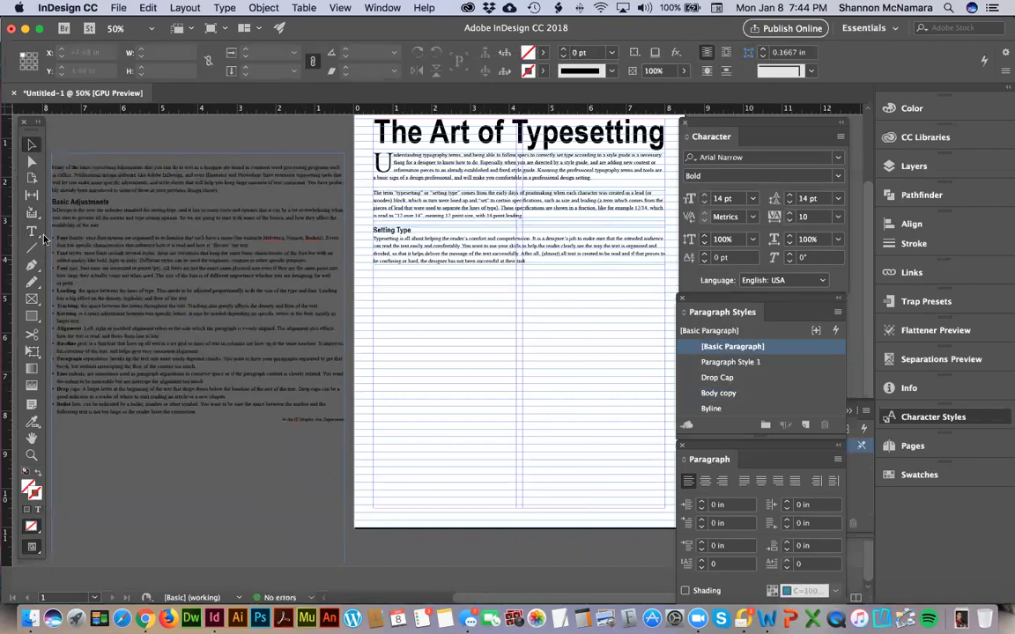
Draw a frame about 1.49 in high beneath "Setting Type" and move the "Many of the basic typesetting adjustments" paragraph into it, without its leading blank line
left_click(32, 231)
left_click_drag(381, 274, 650, 322)
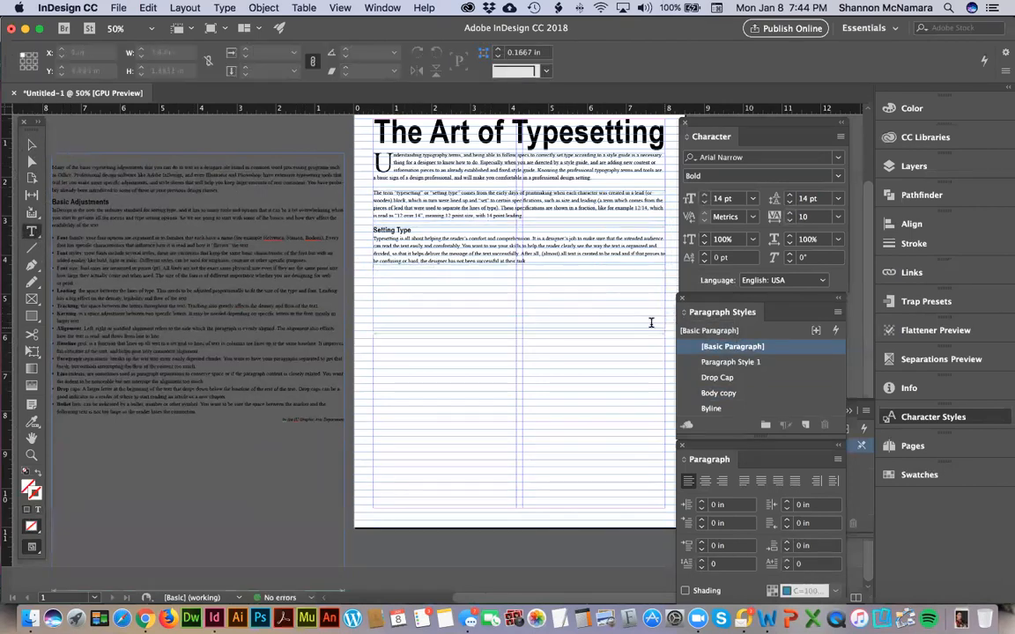
left_click(275, 225)
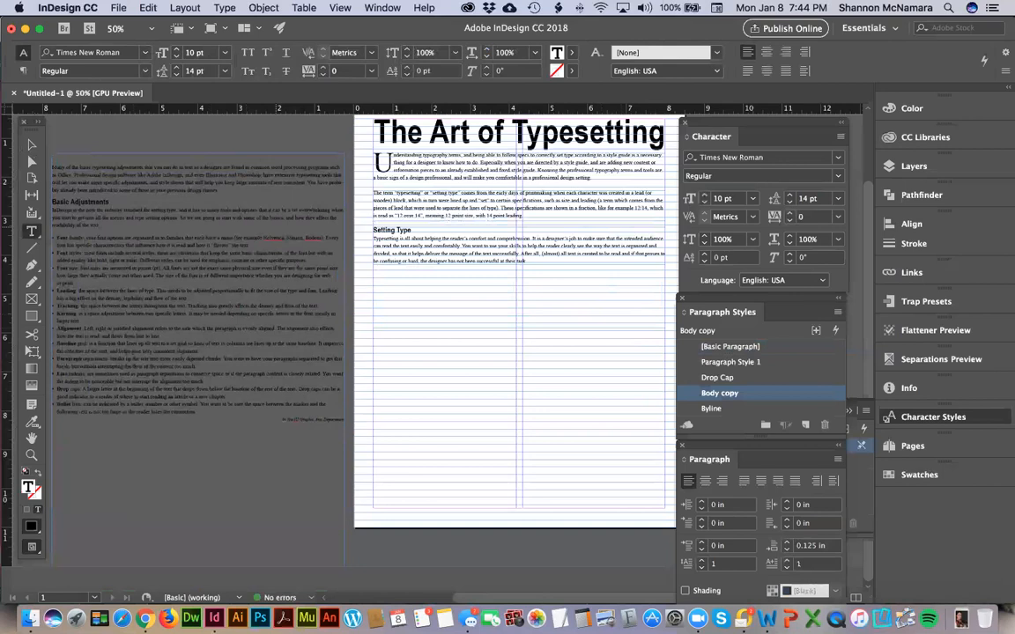
key("BackSpace")
key("shift+Down")
key("shift+Down")
key("shift+Down")
key("shift+Down")
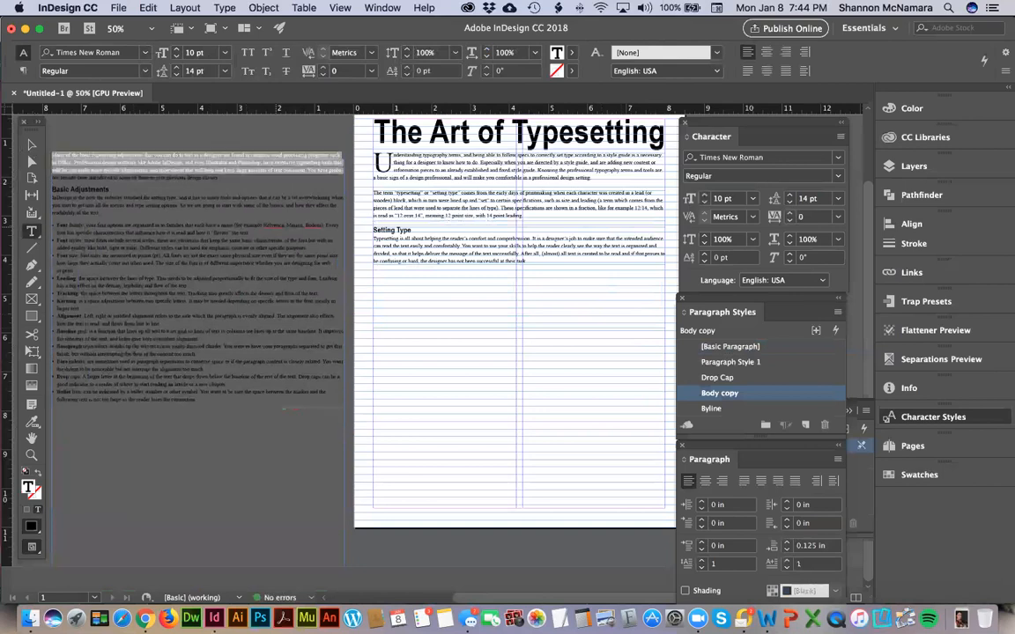
key("BackSpace")
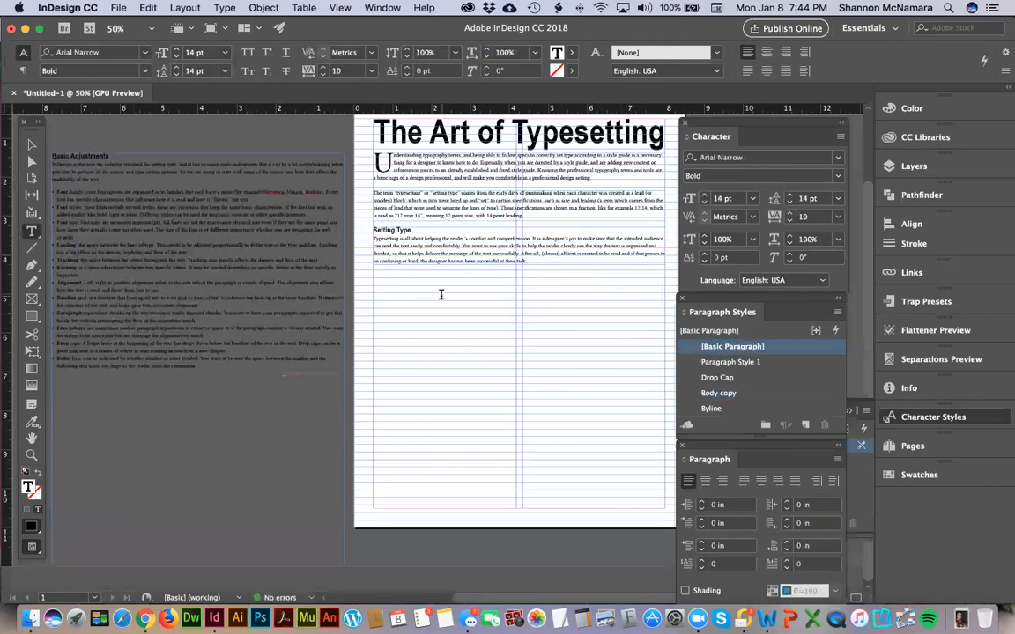
left_click(440, 294)
key("cmd+v")
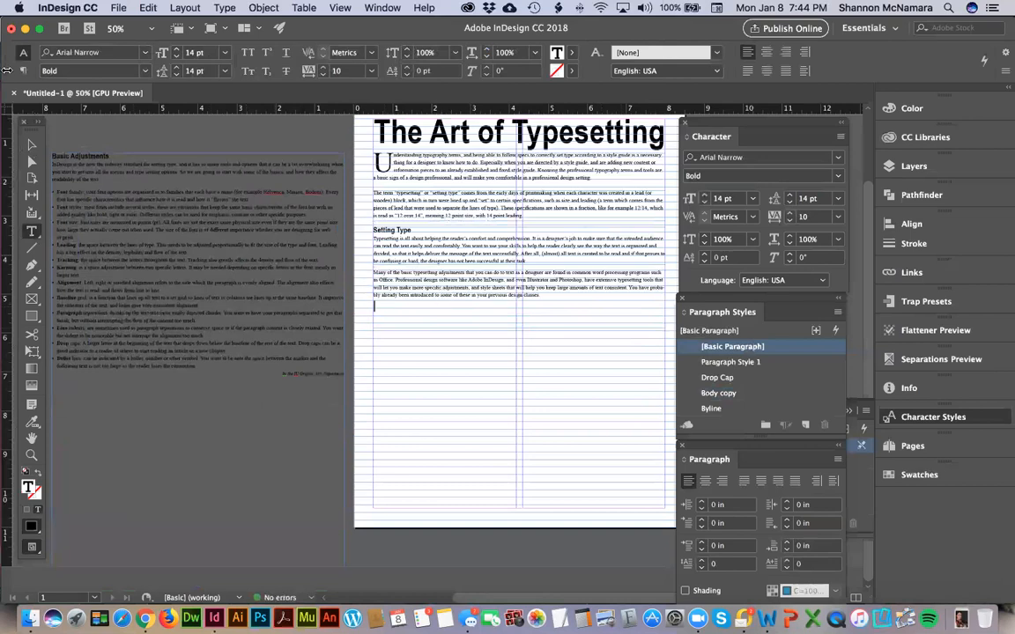
Nudge the "Many of the basic typesetting adjustments" frame down to Y 4.4861 in and shorten it to fit its text
left_click(31, 144)
key("Down")
key("Down")
key("Down")
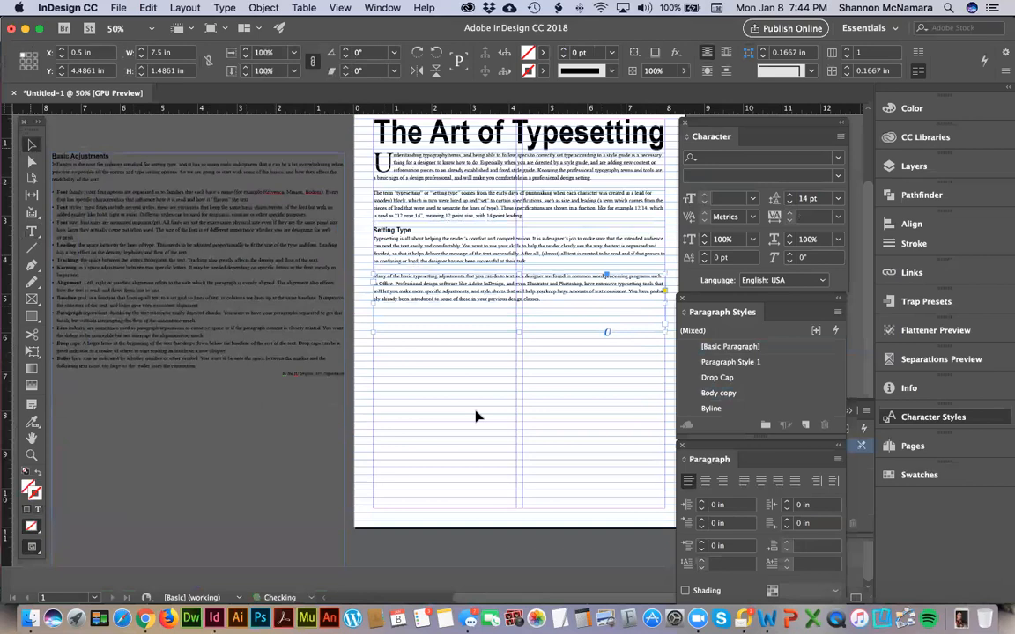
left_click_drag(521, 329, 520, 300)
Draw a text frame about 1.36 in high across the margins below and move the "Basic Adjustments" heading and paragraph into it
key("t")
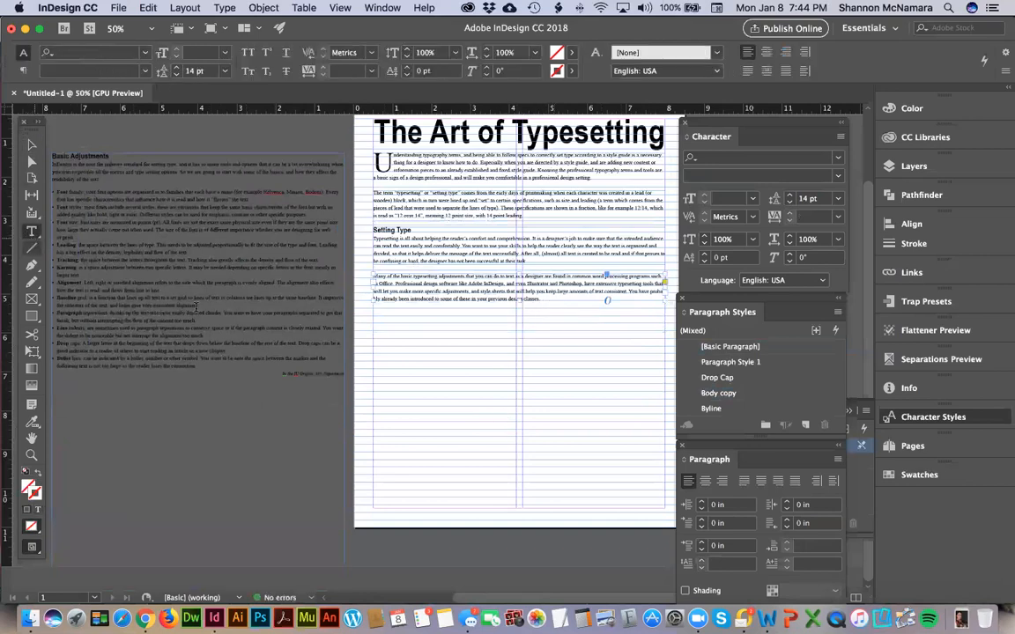
left_click_drag(380, 315, 662, 361)
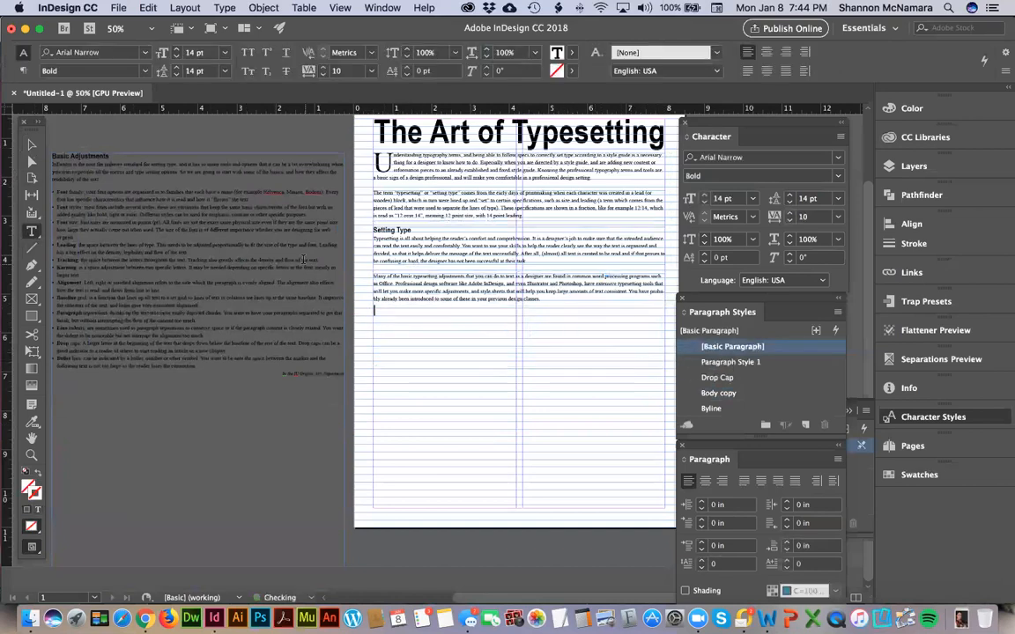
left_click(104, 178)
key("shift+Up")
key("shift+Up")
key("shift+Up")
key("shift+Up")
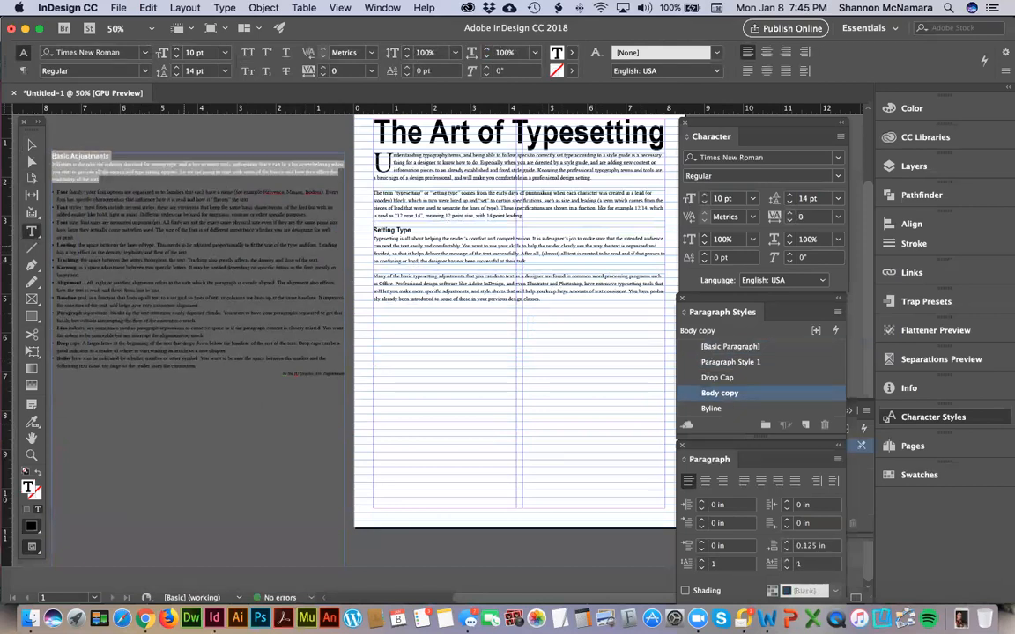
key("super+x")
left_click(375, 290)
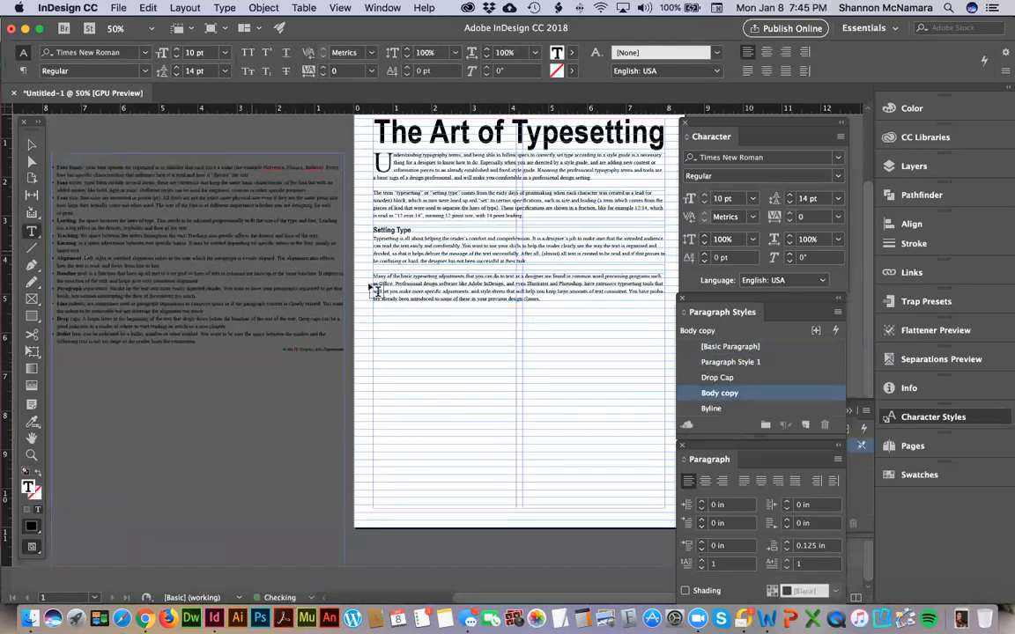
left_click(431, 332)
key("super+v")
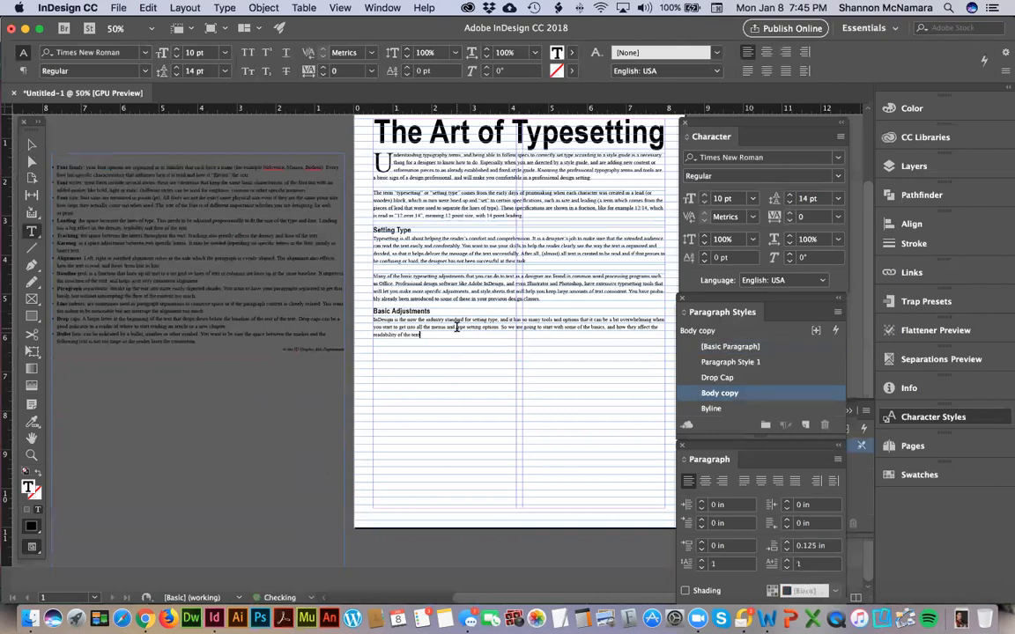
Nudge the "Basic Adjustments" frame to Y 5.4167 in and shorten it to about 0.78 in high
left_click(32, 146)
key("Down")
key("Down")
key("Down")
key("Down")
key("Down")
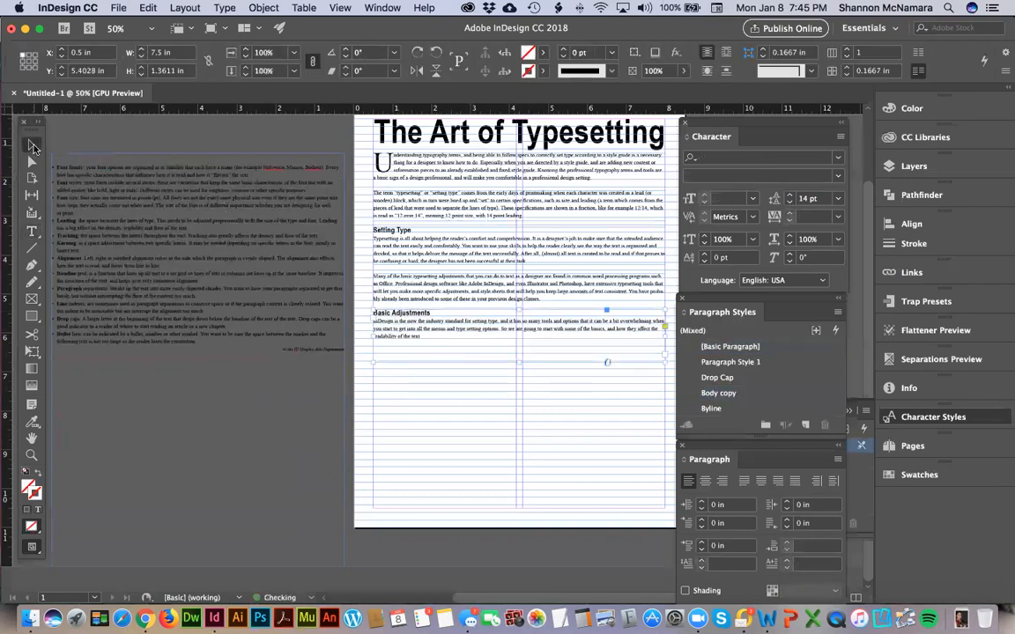
key("Up")
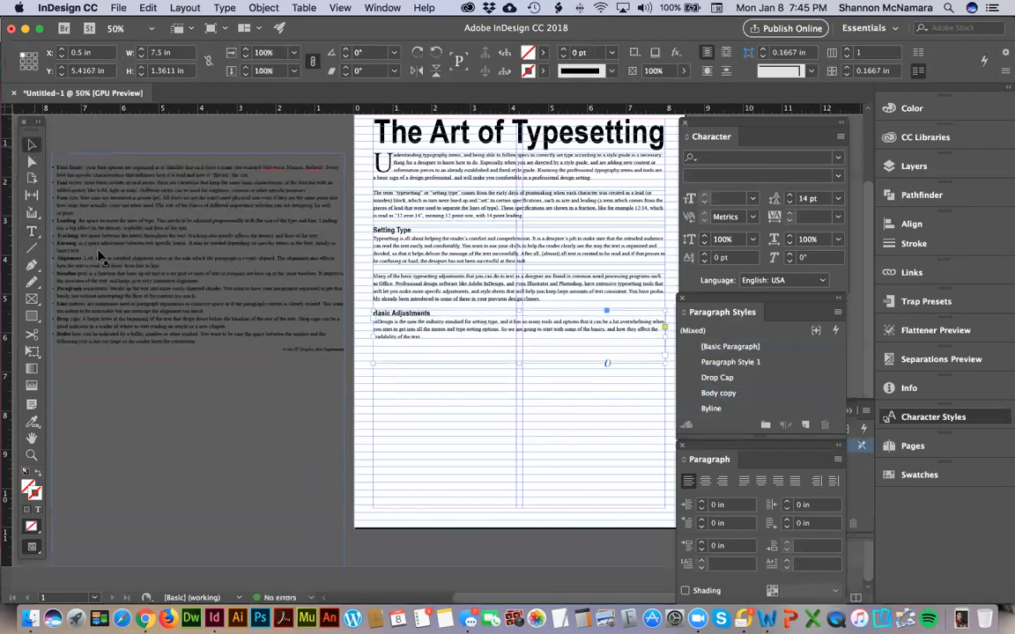
mouse_move(517, 365)
left_mouse_down()
mouse_move(518, 304)
mouse_move(516, 351)
mouse_move(520, 342)
left_mouse_up()
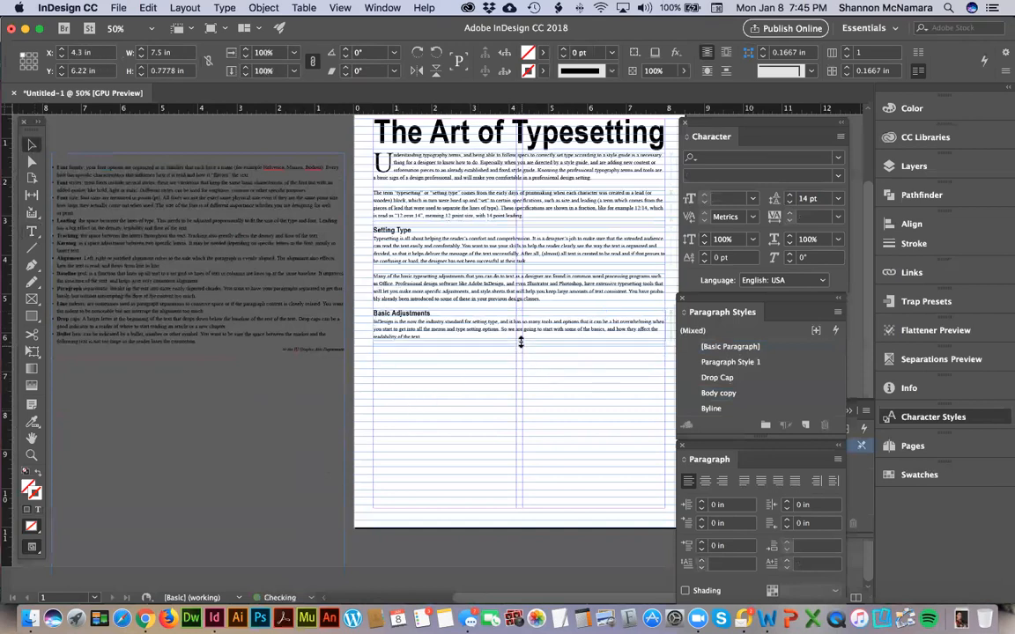
Draw a text frame across the margins beneath "Basic Adjustments" and delete the blank line above the bulleted list in the pasteboard frame
key("t")
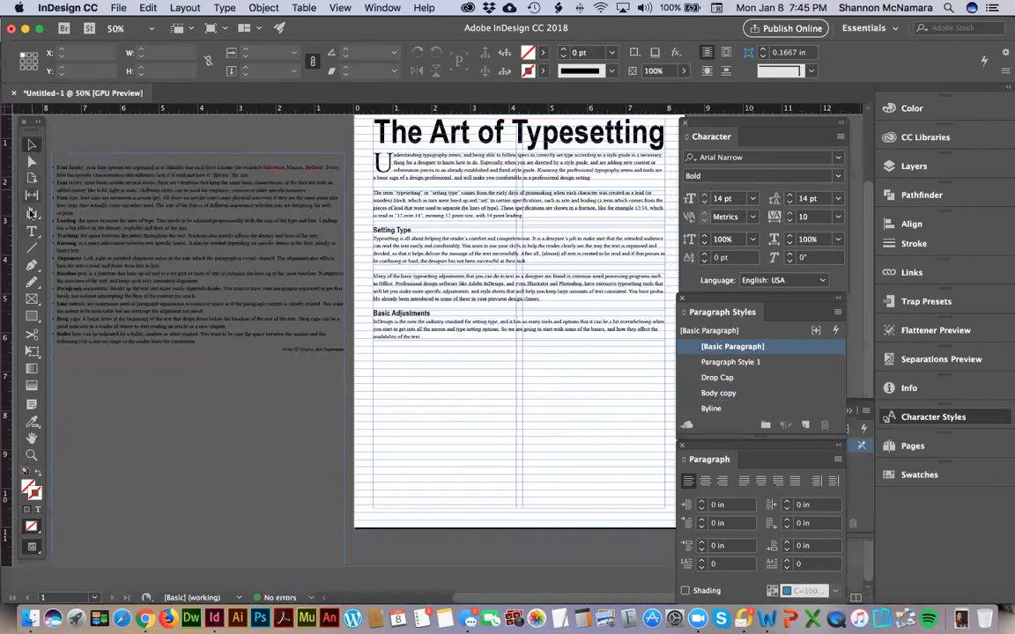
left_click_drag(380, 345, 642, 386)
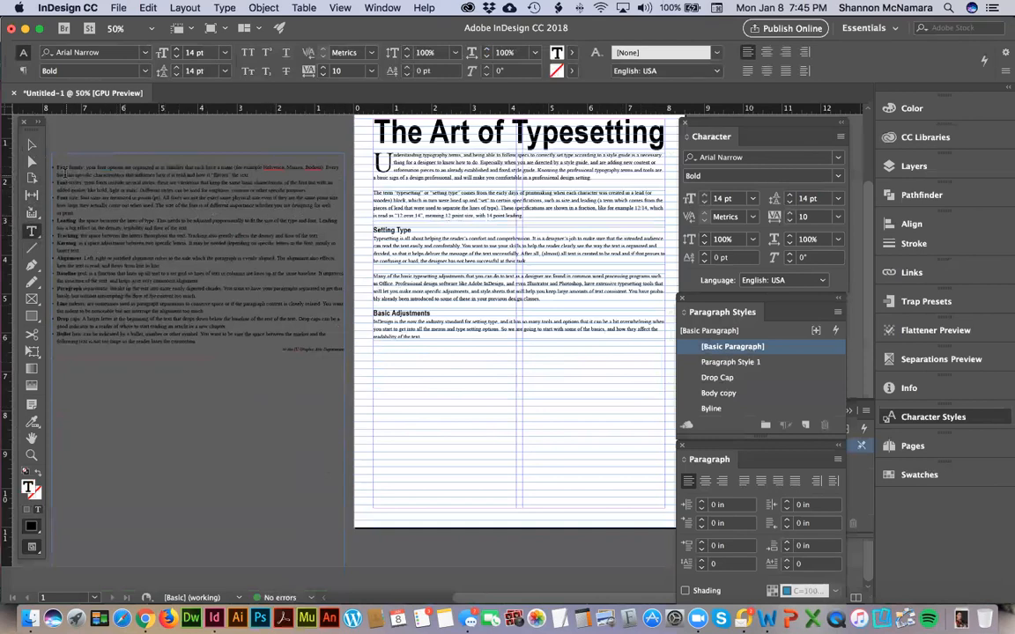
left_click(55, 165)
left_click(54, 156)
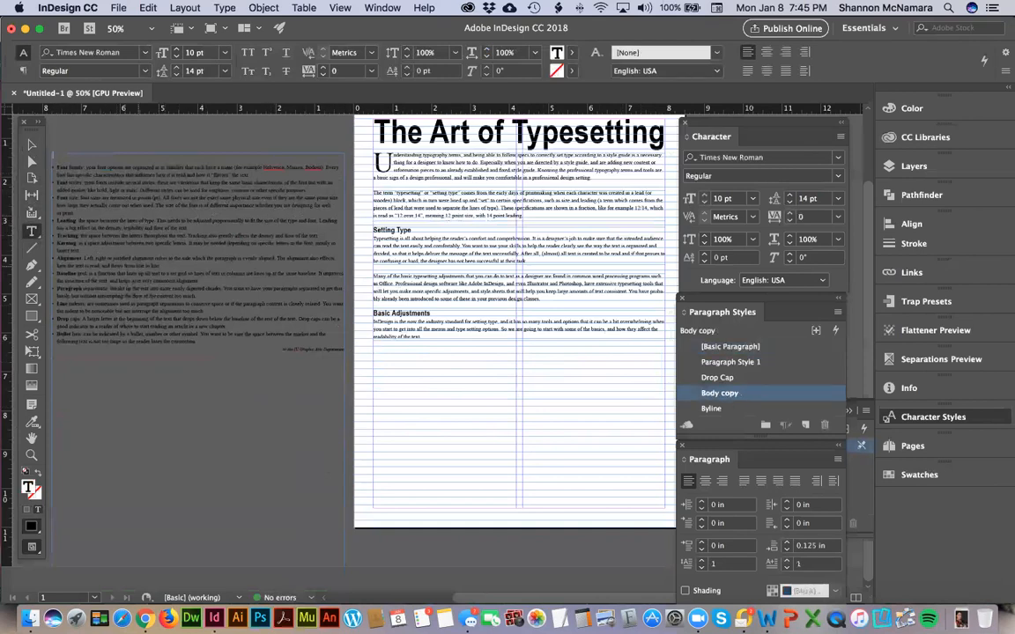
key("Delete")
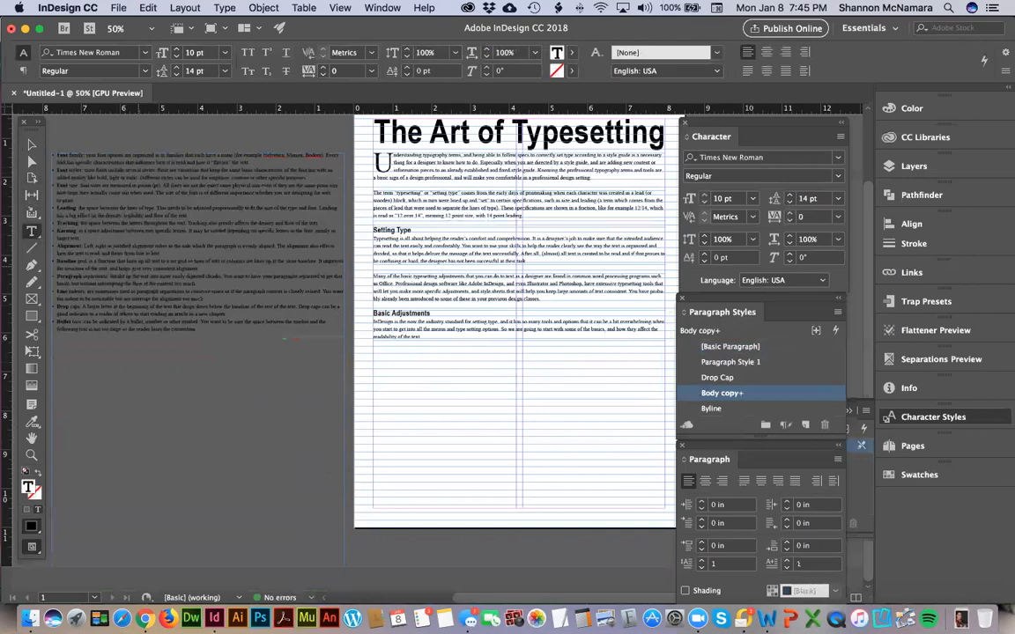
Move the whole bulleted list, from "Font family" through "Bullet lists", out of the pasteboard frame into the new frame on the page
key("shift+Down")
key("shift+Down")
key("shift+Down")
key("shift+Down")
key("shift+Down")
key("shift+Down")
key("shift+Down")
key("shift+Down")
key("shift+Down")
key("shift+Down")
key("shift+Down")
key("shift+Down")
key("shift+Down")
key("shift+Down")
key("shift+Down")
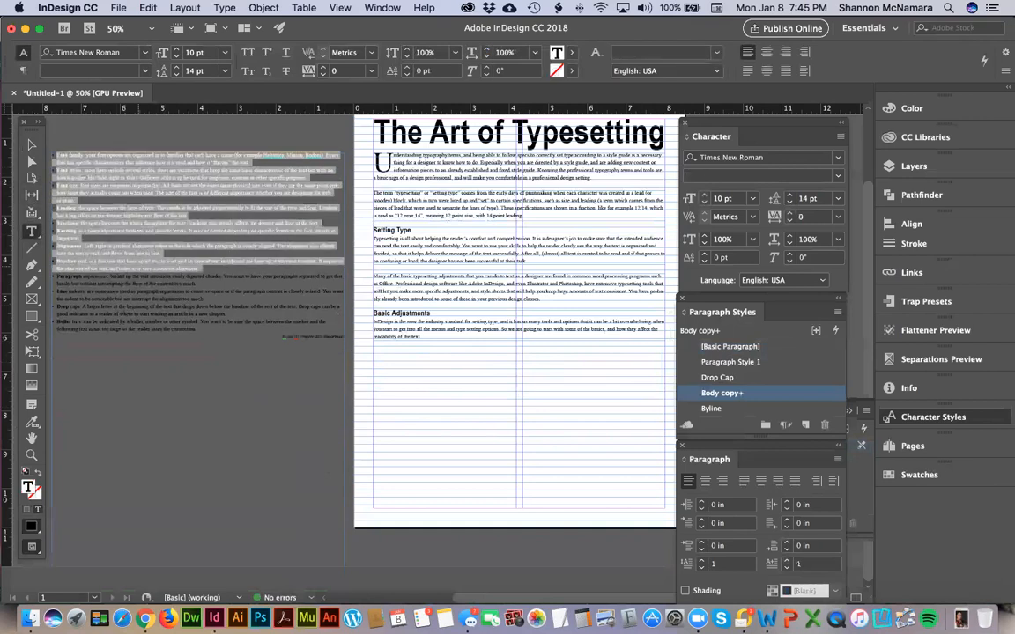
key("shift+Down")
key("shift+Down")
key("shift+Down")
key("shift+Down")
key("shift+Down")
key("shift+Down")
key("shift+Down")
key("shift+Down")
key("shift+Down")
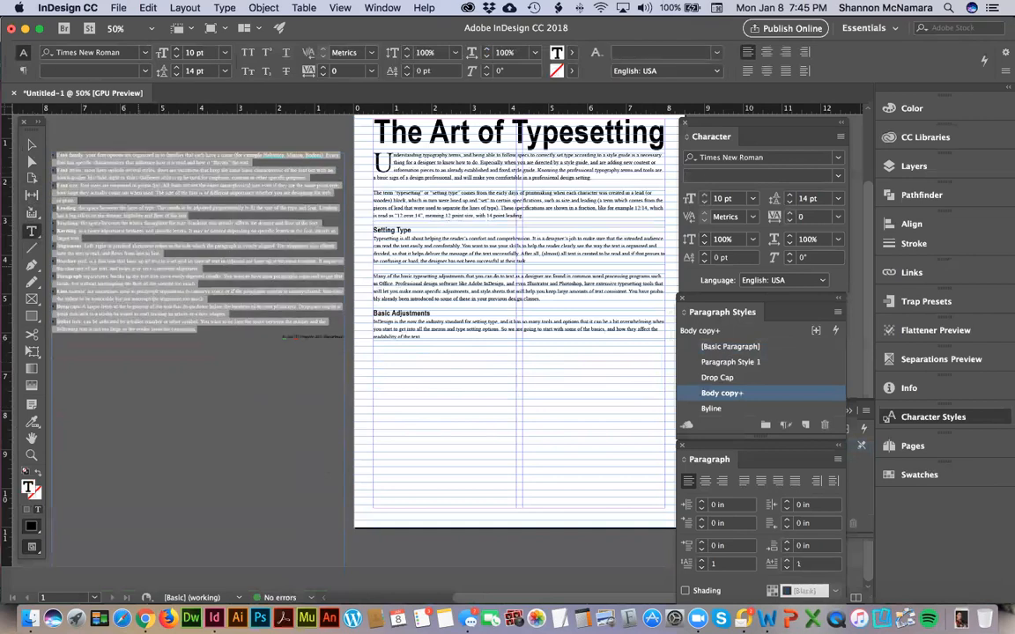
key("ctrl+x")
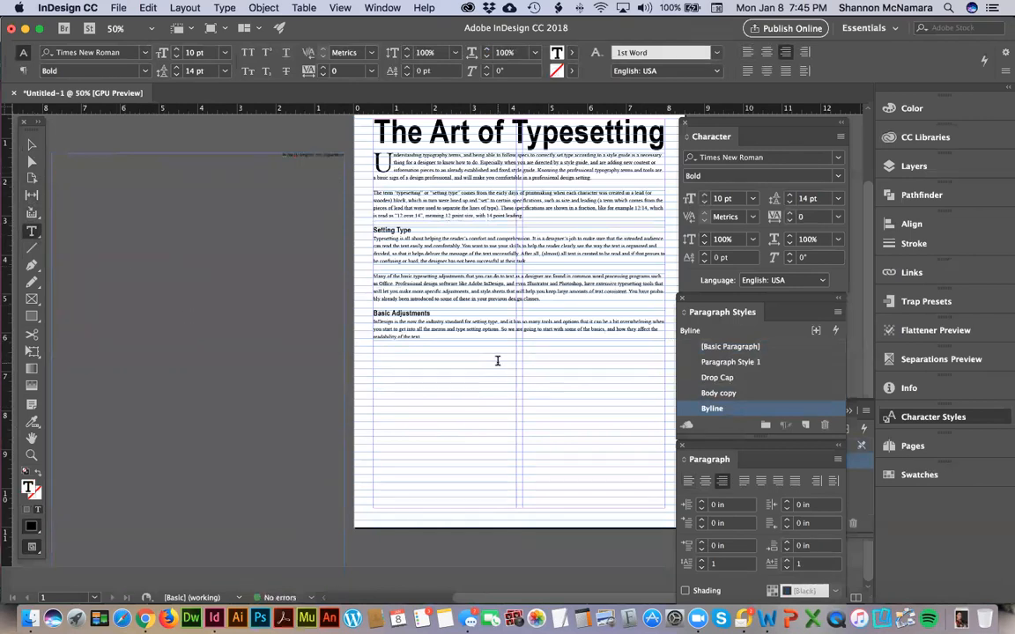
left_click(497, 360)
key("ctrl+v")
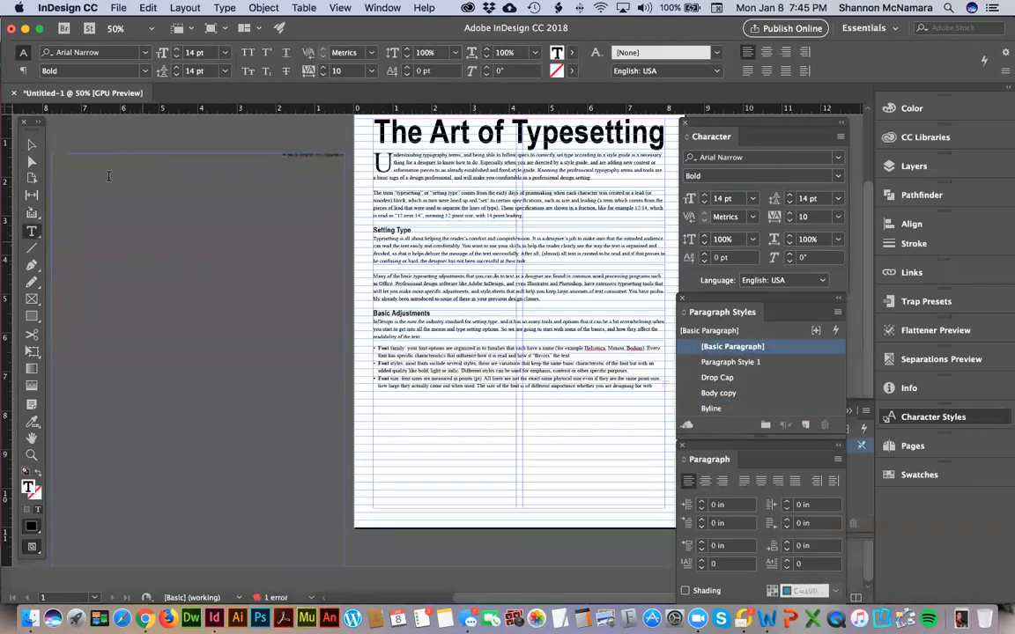
Nudge the bulleted list frame up to Y 6.2361 in and extend its lower edge to make it about 4.44 in high
left_click(32, 144)
left_click_drag(518, 391, 528, 508)
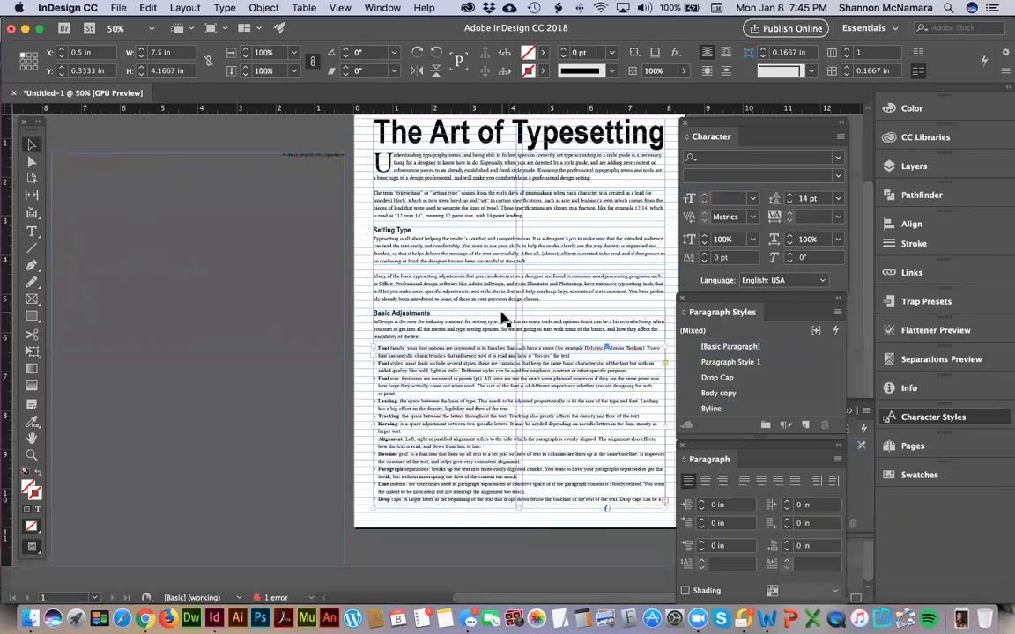
key("Up")
key("Up")
key("Up")
key("Up")
key("Up")
key("Up")
key("Up")
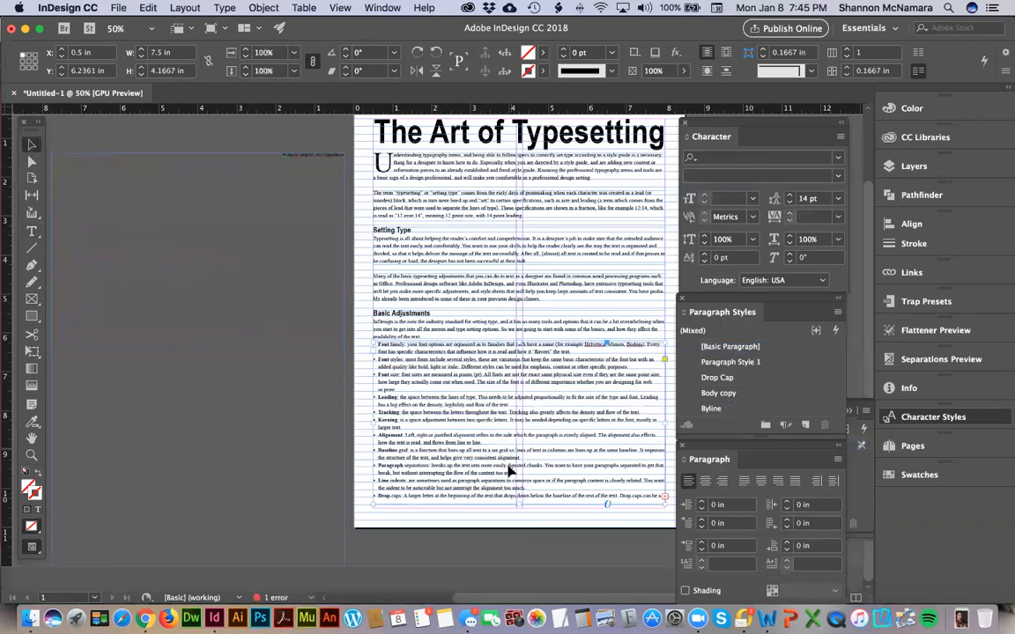
mouse_move(517, 500)
left_mouse_down()
mouse_move(519, 584)
mouse_move(519, 513)
left_mouse_up()
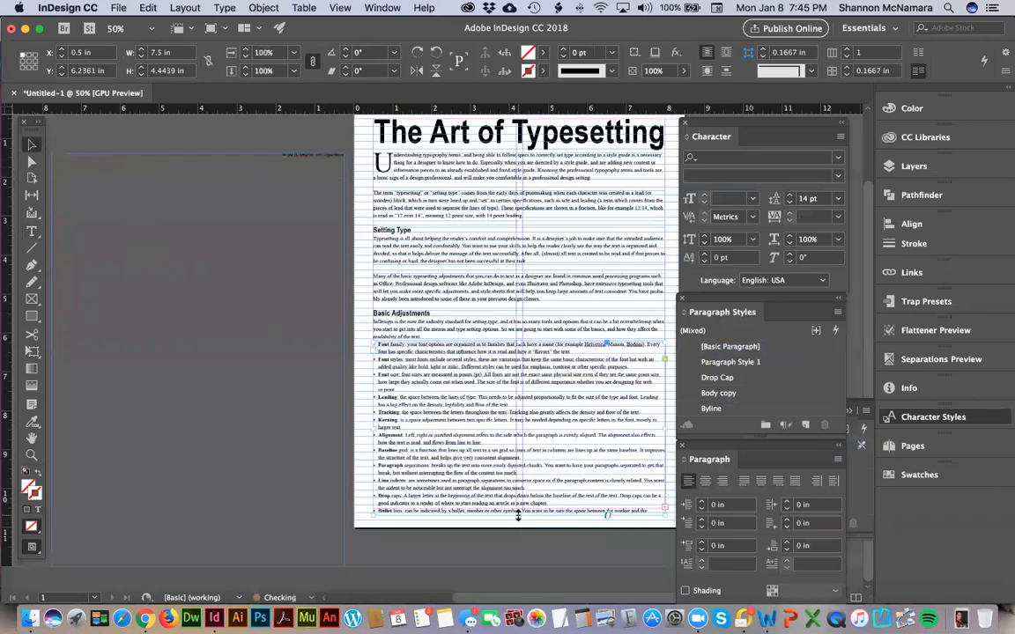
left_click(310, 137)
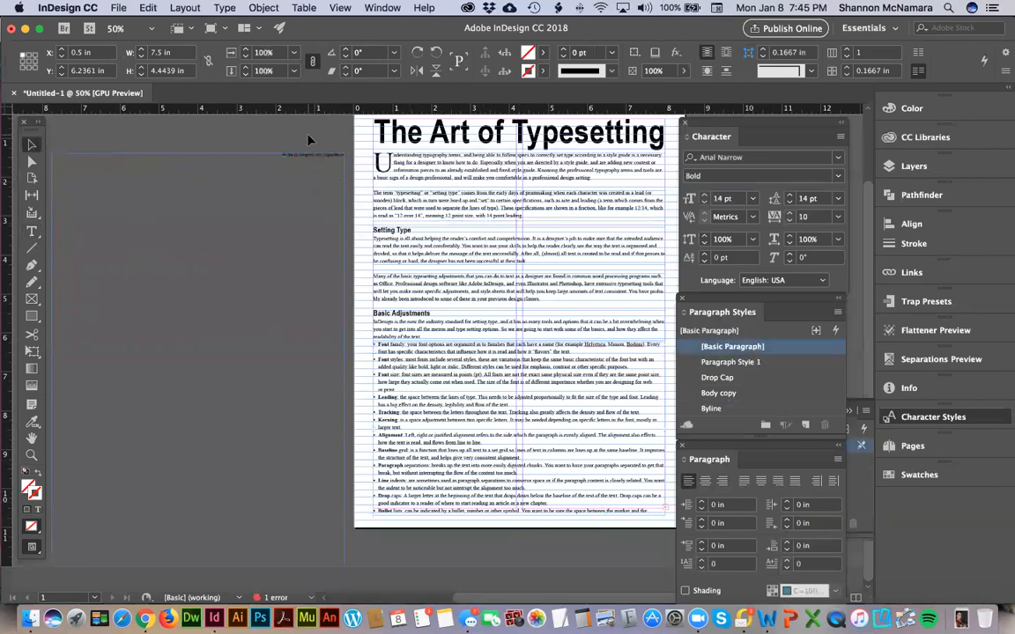
Nudge the frame with "The term 'typesetting'" paragraph up to Y 2.1528 in, directly beneath the drop cap paragraph
key("z")
left_click_drag(352, 126, 612, 236)
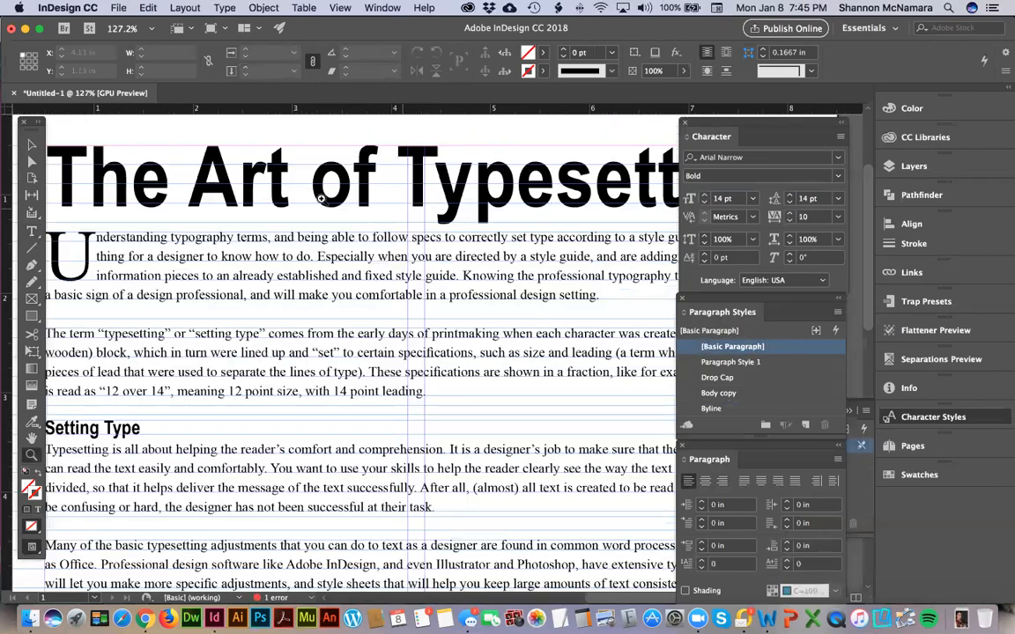
left_click(30, 145)
left_click_drag(184, 329, 258, 312)
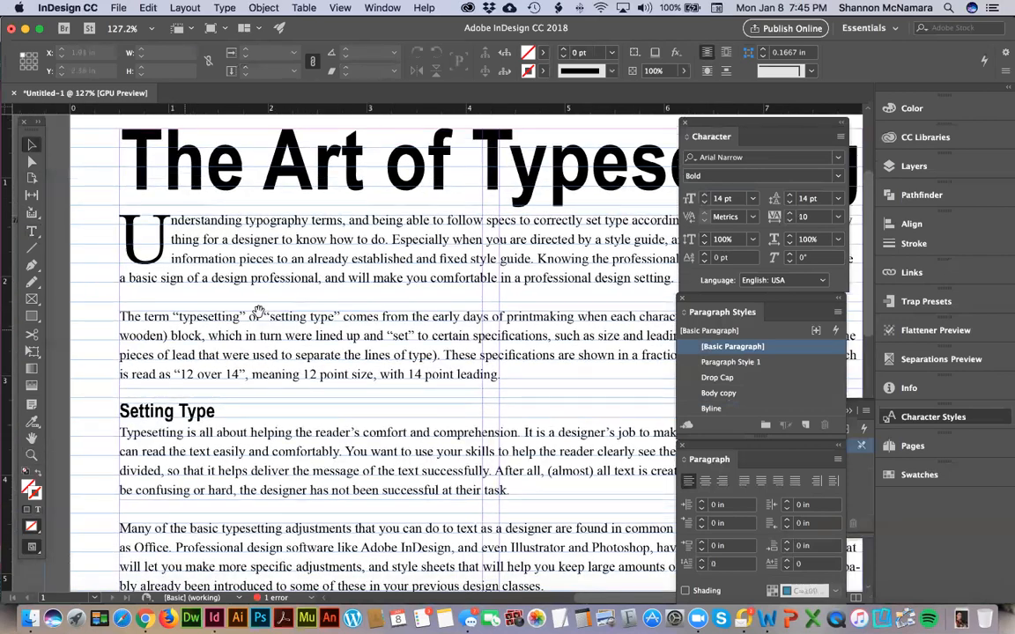
left_click(192, 356)
key("Up")
key("Up")
key("Up")
key("Up")
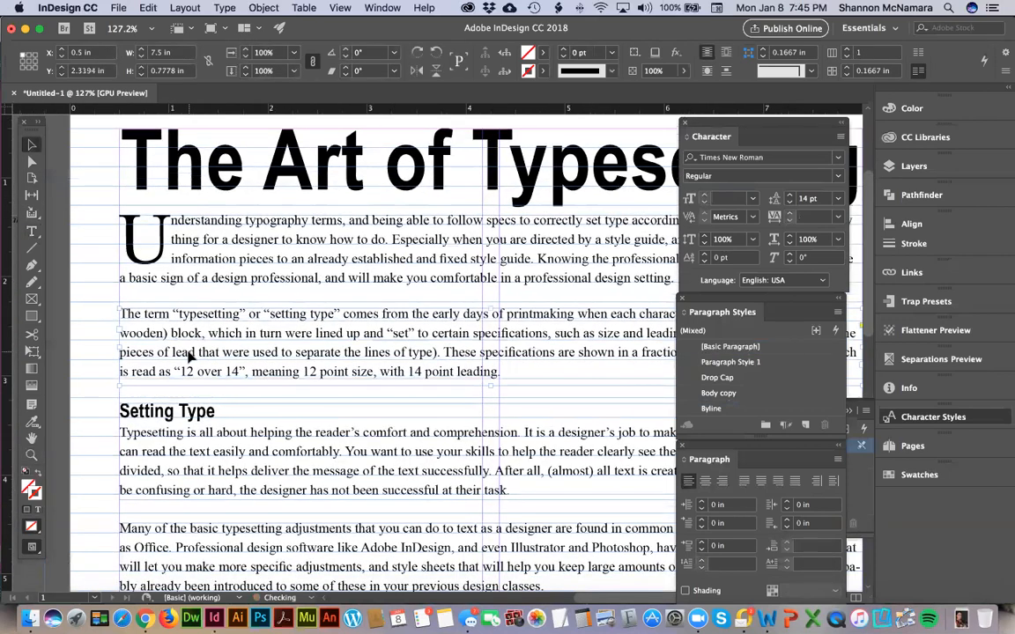
key("Up")
key("Up")
key("Up")
key("Up")
key("Up")
key("Up")
key("Up")
key("Up")
key("Up")
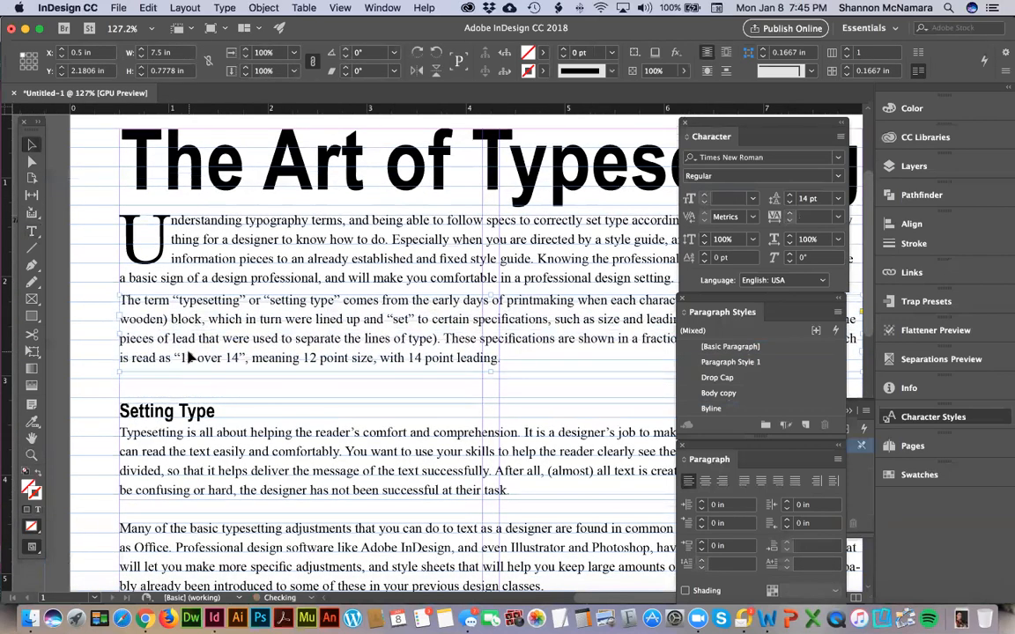
key("Up")
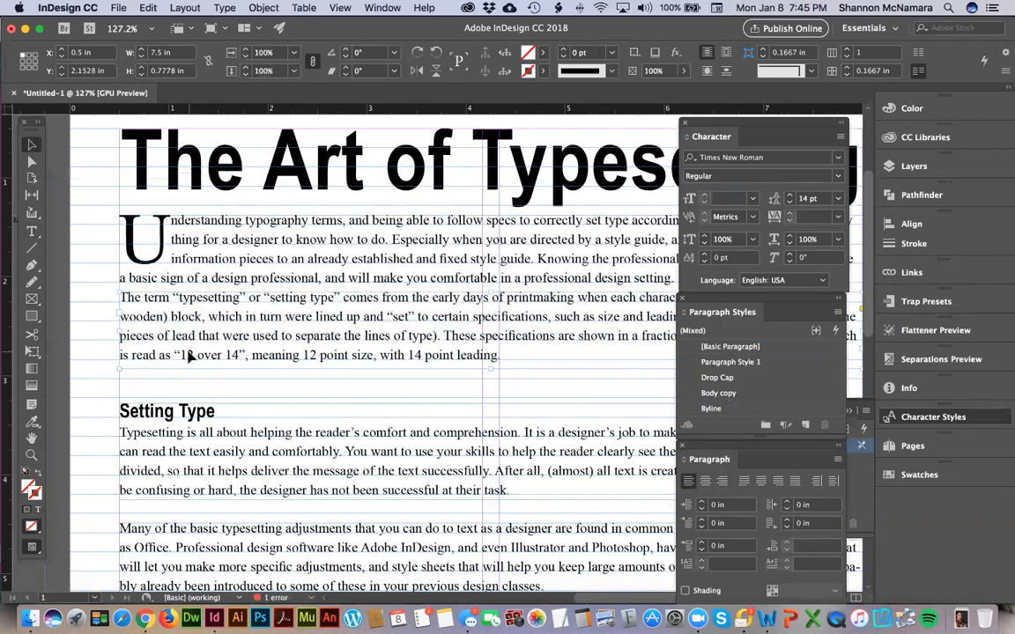
Move the "Setting Type" frame up to Y 3.0833 in, keeping a small gap above its heading
left_click(204, 434)
key("Up")
key("Up")
key("Up")
key("Up")
key("Up")
key("Up")
key("Up")
key("Up")
key("Up")
key("Up")
key("Up")
key("Up")
key("Up")
key("Up")
key("Up")
key("Up")
key("Up")
key("Up")
key("Up")
key("Up")
key("Up")
key("Up")
key("Up")
key("Up")
key("Up")
key("Up")
key("Down")
key("Down")
key("Down")
key("Down")
key("Down")
key("Down")
key("Down")
key("Down")
key("Down")
key("Down")
key("Down")
key("Down")
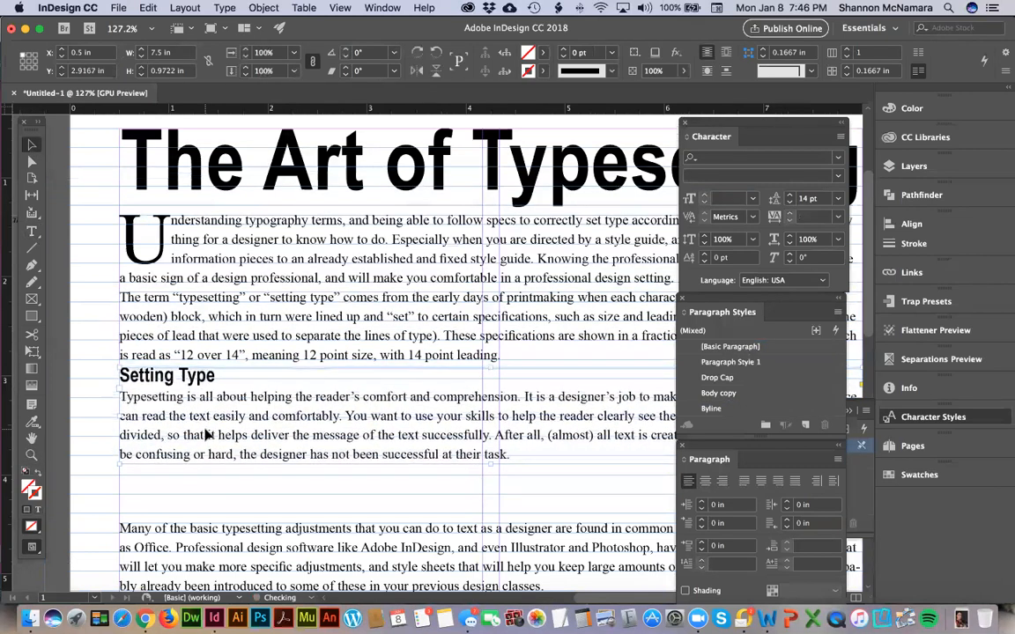
key("Down")
key("Down")
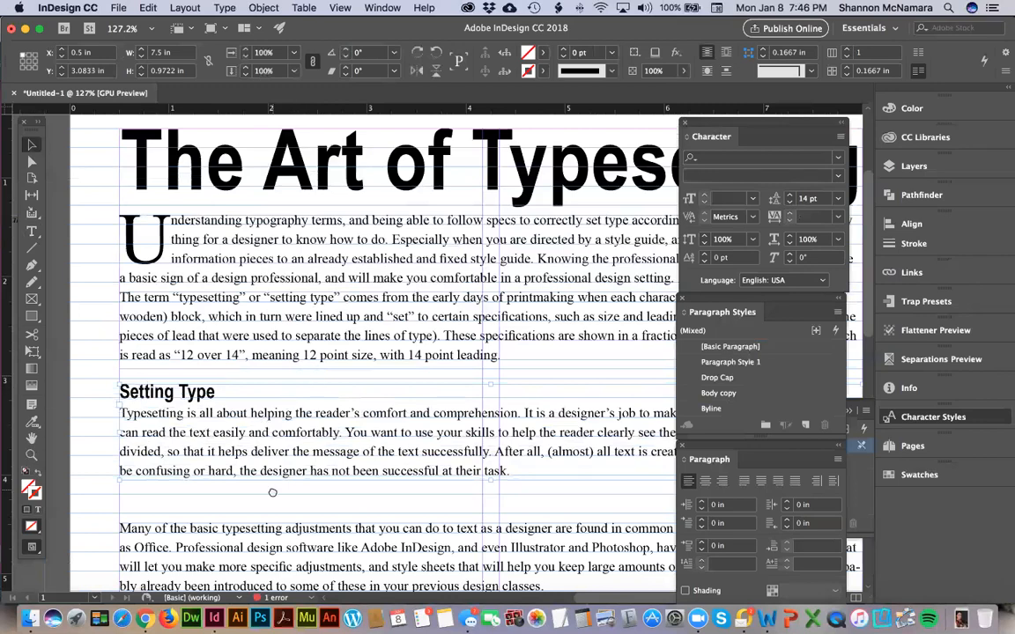
Nudge the "Many of the basic typesetting adjustments" frame up to Y 4.0972 in, directly beneath the "Setting Type" paragraph
scroll(272, 492, "down", 4)
left_click(278, 380)
key("Up")
key("Up")
key("Up")
key("Up")
key("Up")
key("Up")
key("Up")
key("Up")
key("Up")
key("Up")
key("Up")
key("Up")
key("Up")
key("Up")
key("Up")
key("Up")
key("Up")
key("Up")
key("Up")
key("Up")
key("Up")
key("Up")
key("Up")
key("Up")
key("Up")
key("Up")
key("Up")
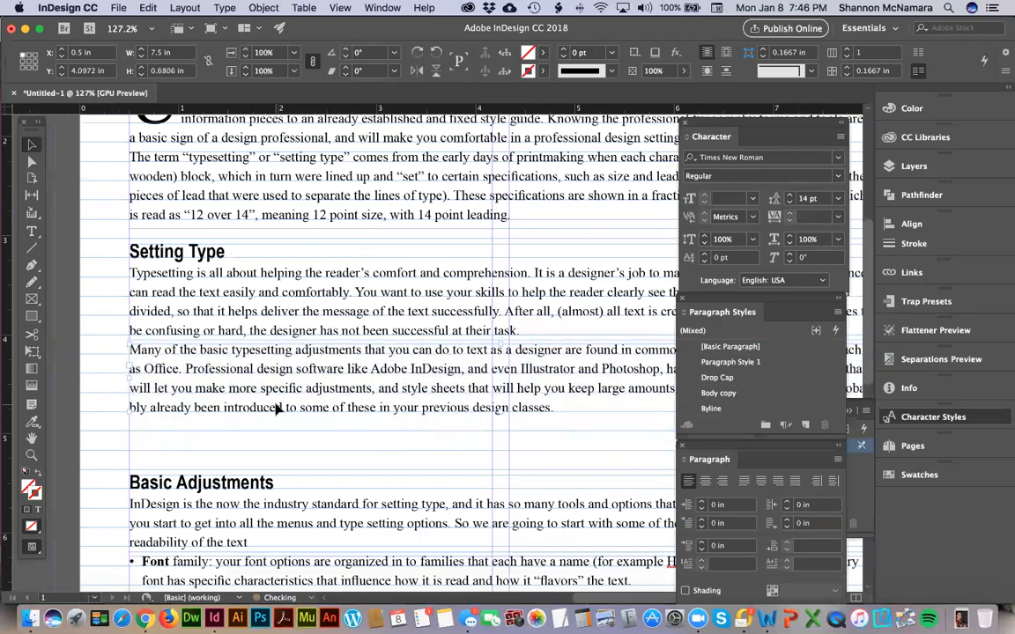
Move the "Basic Adjustments" frame up to Y 5.0139 in, leaving a small gap above its heading
left_click_drag(220, 502, 217, 457)
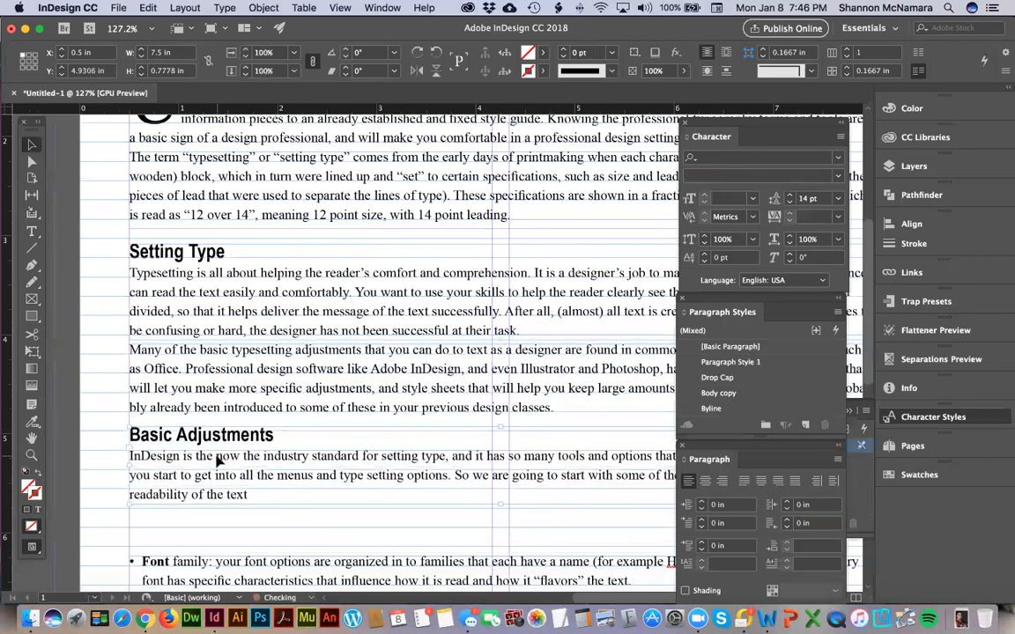
key("Down")
key("Down")
key("Down")
key("Down")
key("Down")
key("Down")
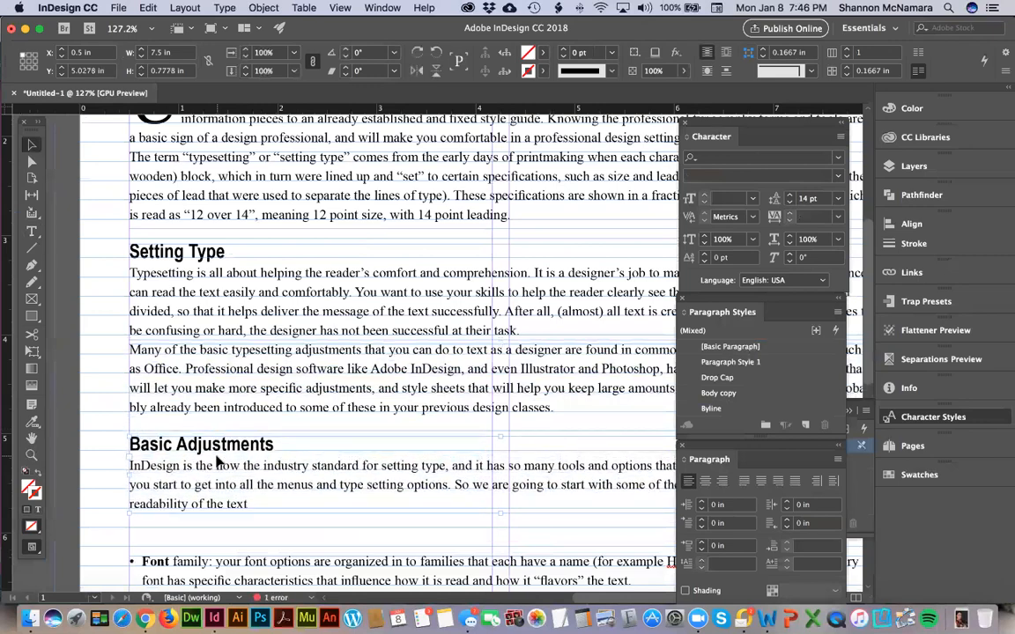
key("Up")
Move the bulleted list frame up to Y 5.8472 in, directly beneath the "Basic Adjustments" paragraph
scroll(253, 436, "down", 5)
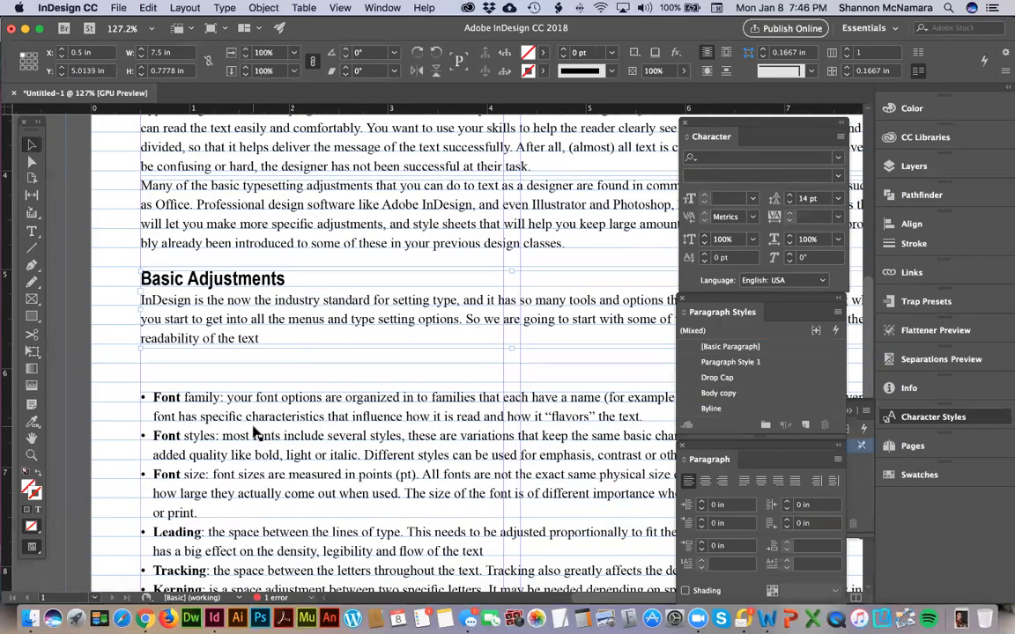
left_click_drag(235, 448, 237, 405)
key("Down")
key("Down")
key("Down")
key("Down")
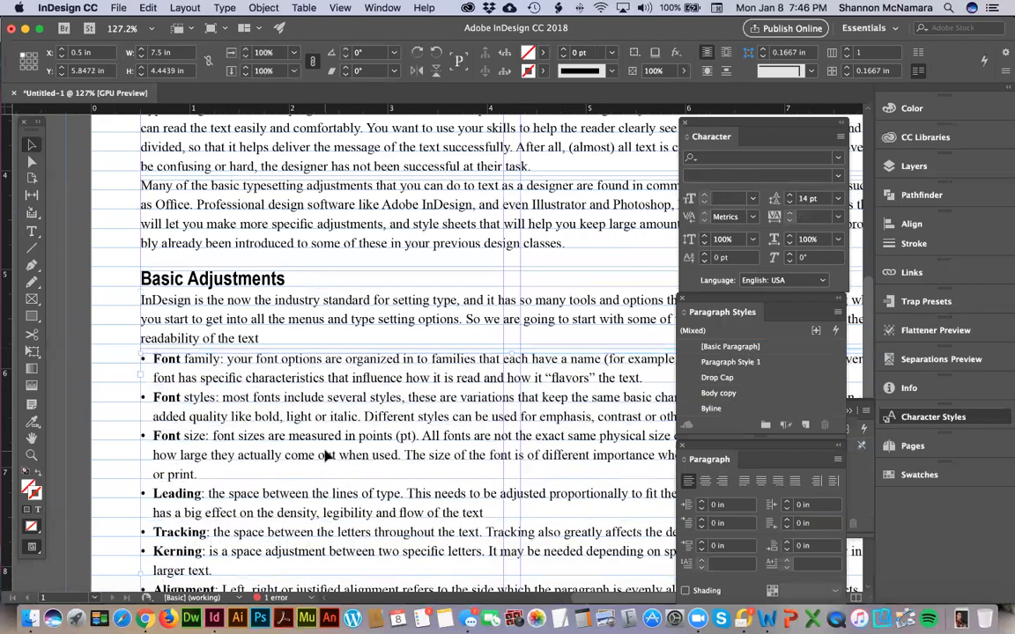
Extend the lower edge of the bulleted list frame slightly past the bottom margin to fit the last line of "Bullet lists"
scroll(296, 409, "down", 10)
scroll(382, 370, "right", 4)
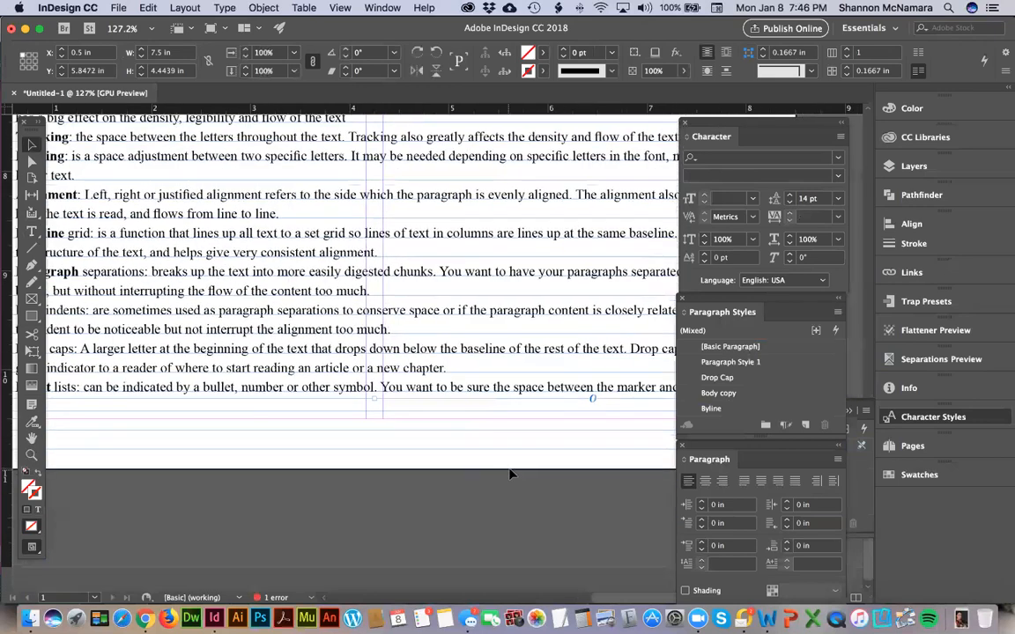
left_click(509, 474)
scroll(440, 449, "right", 5)
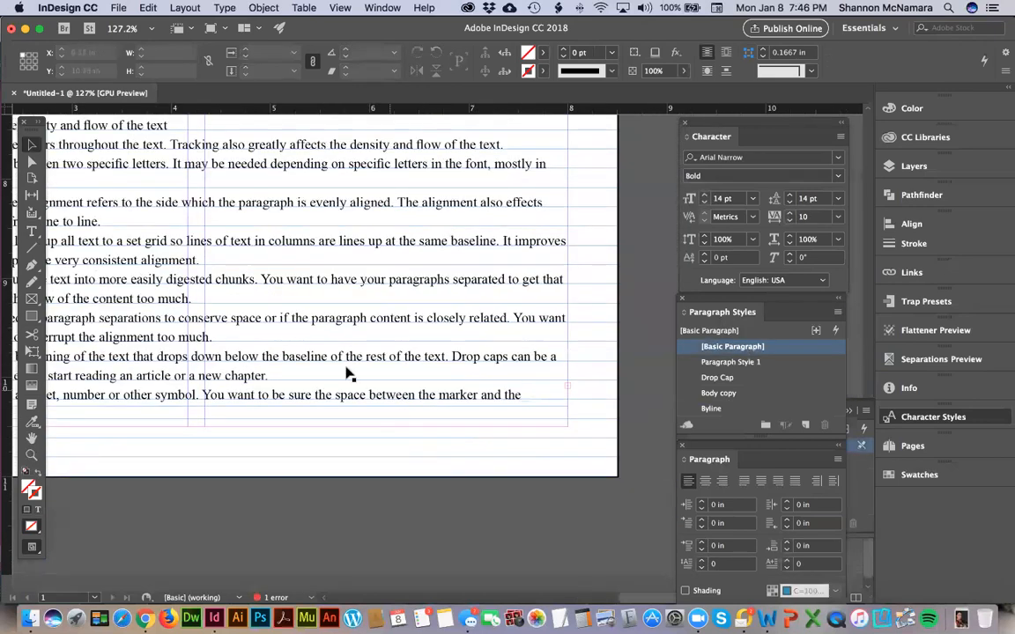
left_click(308, 334)
key("space")
left_click_drag(196, 396, 366, 430)
left_click(367, 476)
scroll(366, 467, "right", 5)
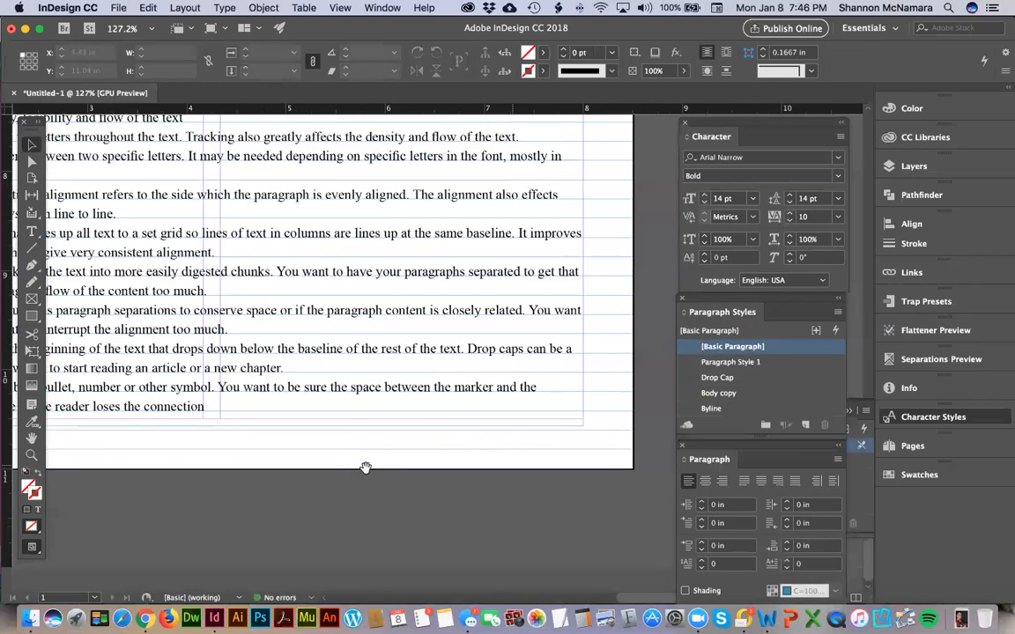
Shorten the byline frame on the pasteboard to a height of about 0.325 in
scroll(154, 294, "left", 20)
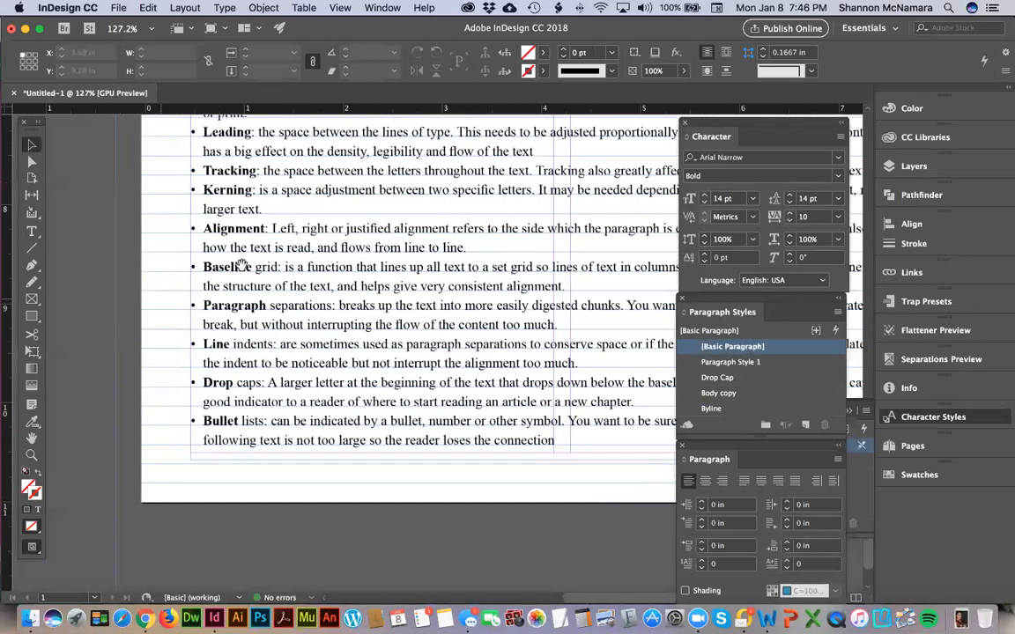
scroll(379, 317, "up", 8)
scroll(368, 343, "left", 3)
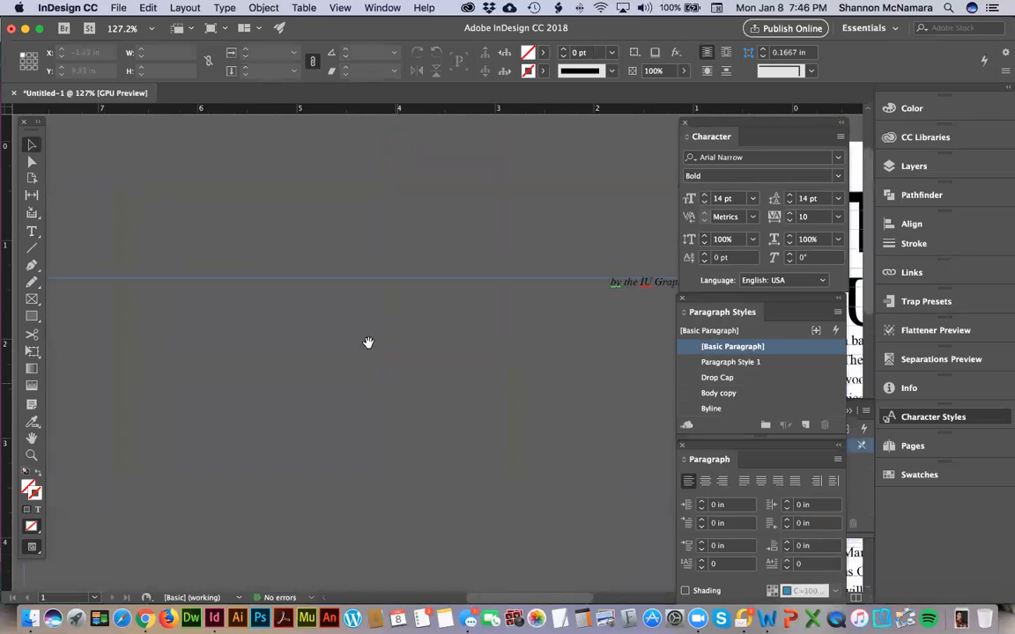
left_click(554, 282)
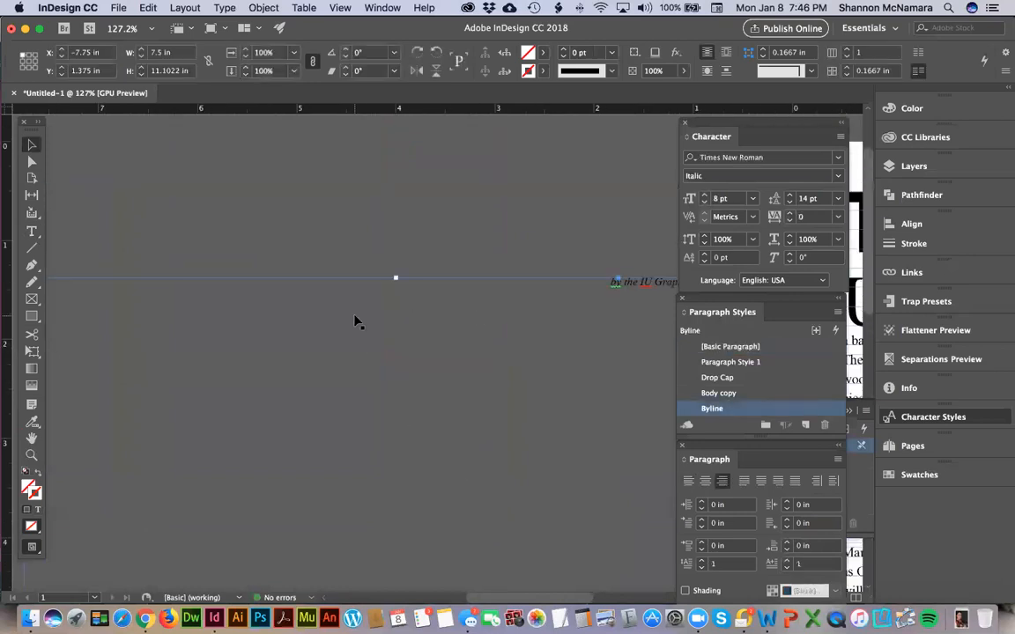
key("super+0")
scroll(348, 330, "left", 5)
scroll(348, 330, "left", 3)
scroll(347, 330, "down", 1)
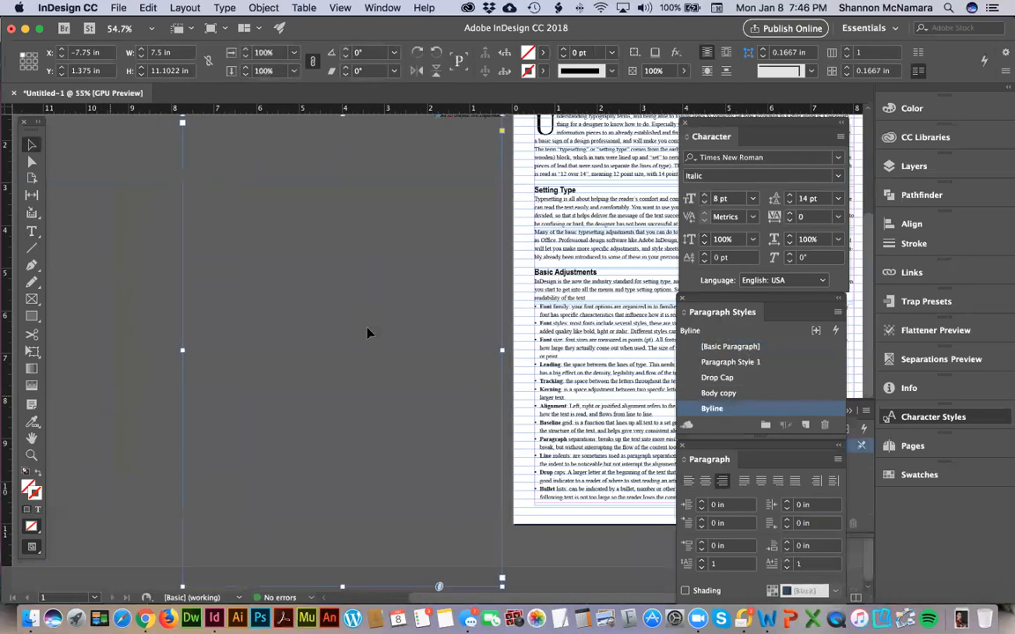
left_click_drag(343, 578, 365, 128)
Move the byline frame onto the page beneath the bulleted list, aligned with the side margins at X 0.5 in
scroll(286, 293, "right", 5)
scroll(287, 293, "up", 3)
left_click_drag(287, 227, 303, 410)
scroll(450, 466, "down", 1)
left_click_drag(492, 448, 396, 350)
left_click_drag(225, 304, 571, 506)
Fine-tune the byline frame's vertical position to Y 10.4167 in, just below the last line of the bulleted list, and deselect it
left_click(611, 534)
left_click_drag(486, 489, 610, 528)
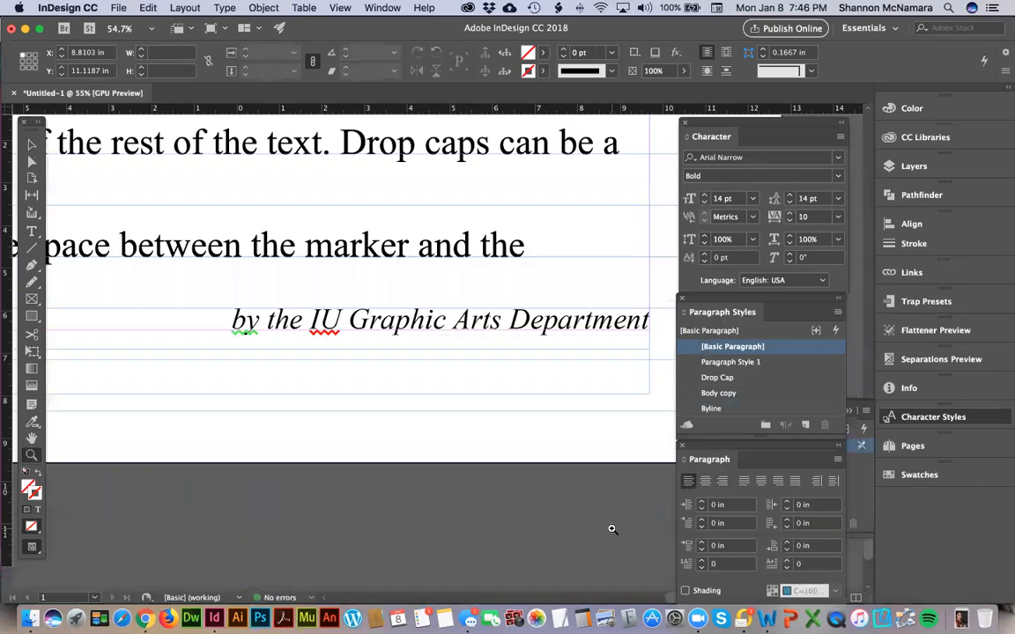
left_click(540, 324)
left_click(563, 378)
key("Down")
key("Down")
key("Up")
key("Up")
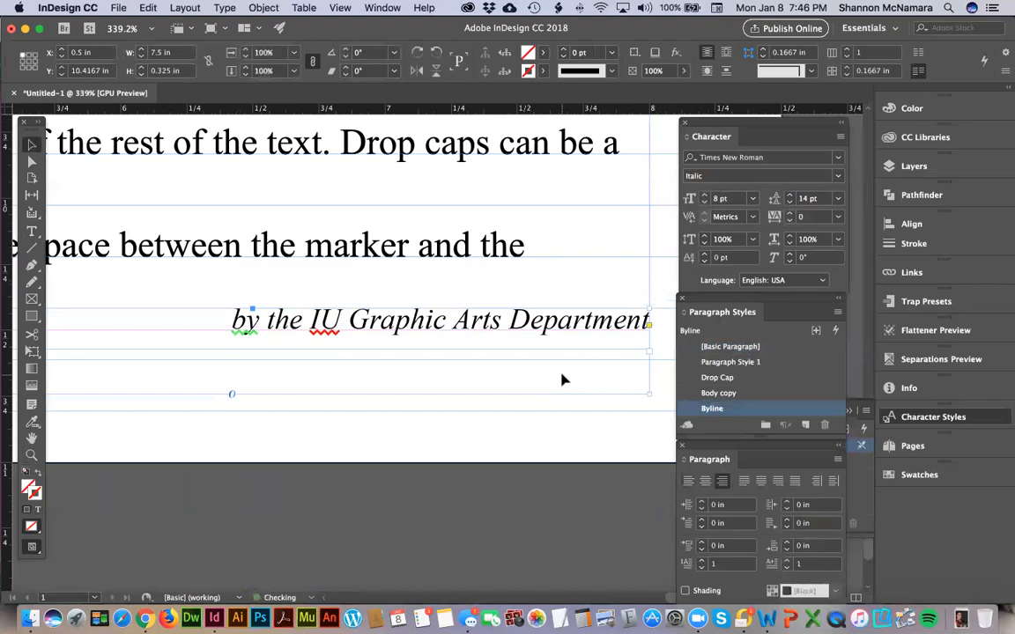
key("Up")
key("Up")
key("Up")
key("Up")
key("Up")
key("Up")
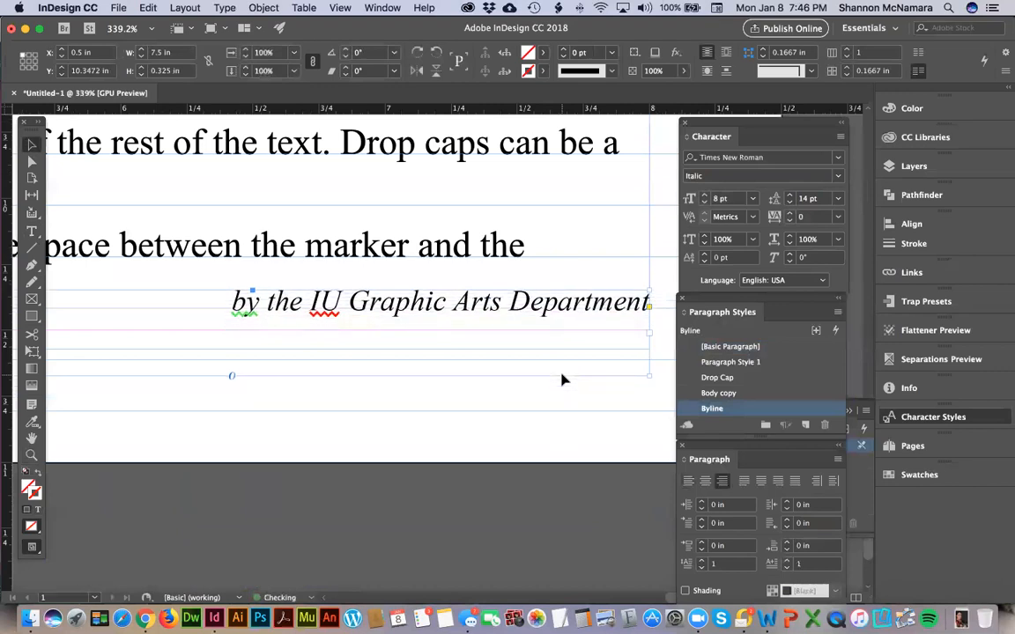
key("Down")
key("Down")
key("Down")
key("Down")
key("Down")
key("Down")
key("Down")
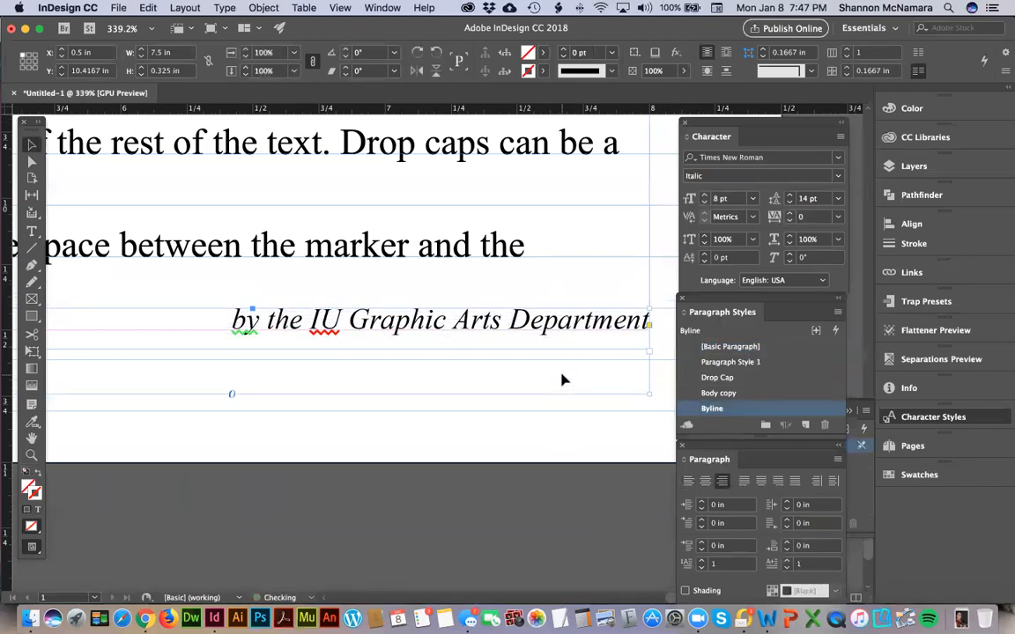
key("Up")
key("super+0")
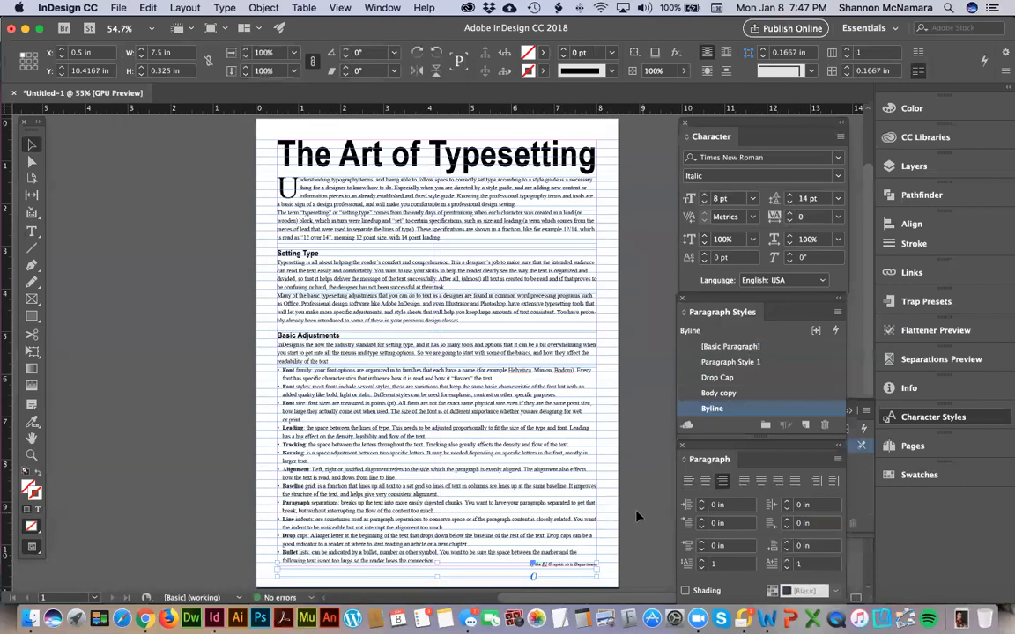
left_click(636, 516)
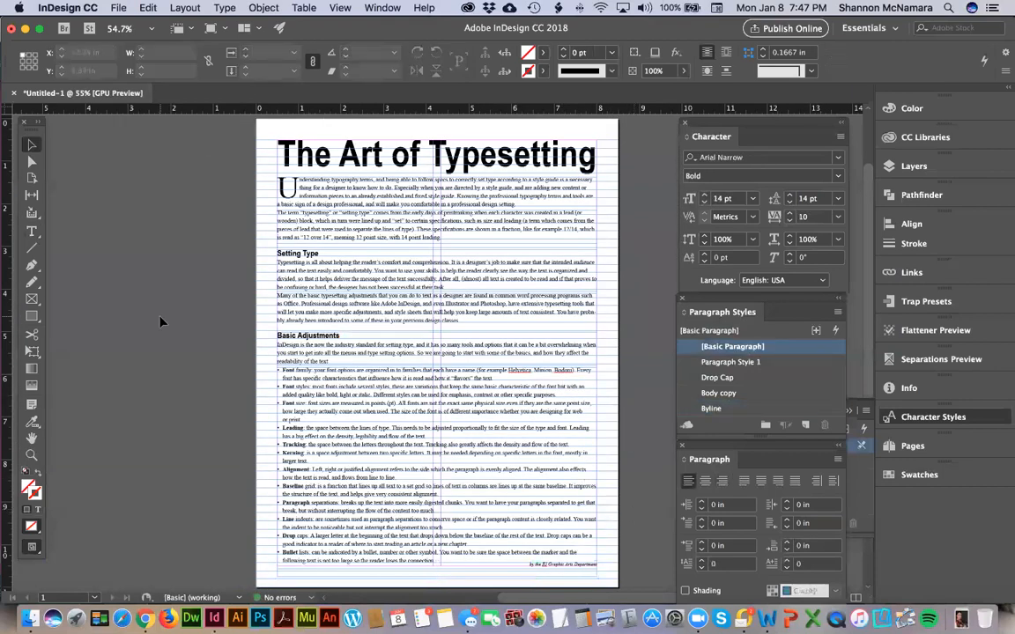
Start saving the document, using the file name DES113_Assessment1_FirstLast copied from the submission instructions in Chrome
key("super+s")
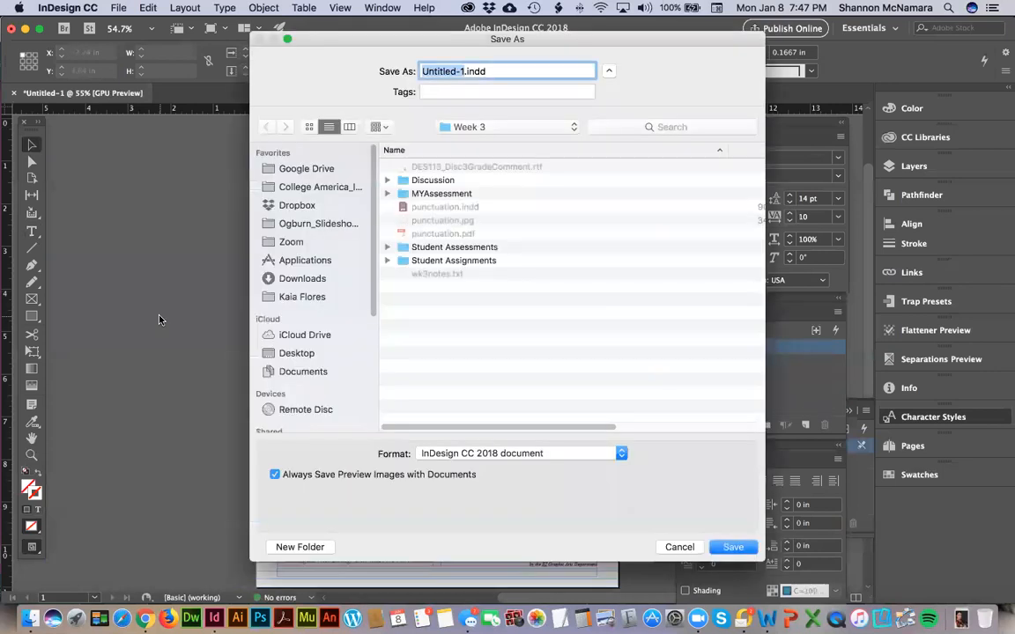
key("super+Tab")
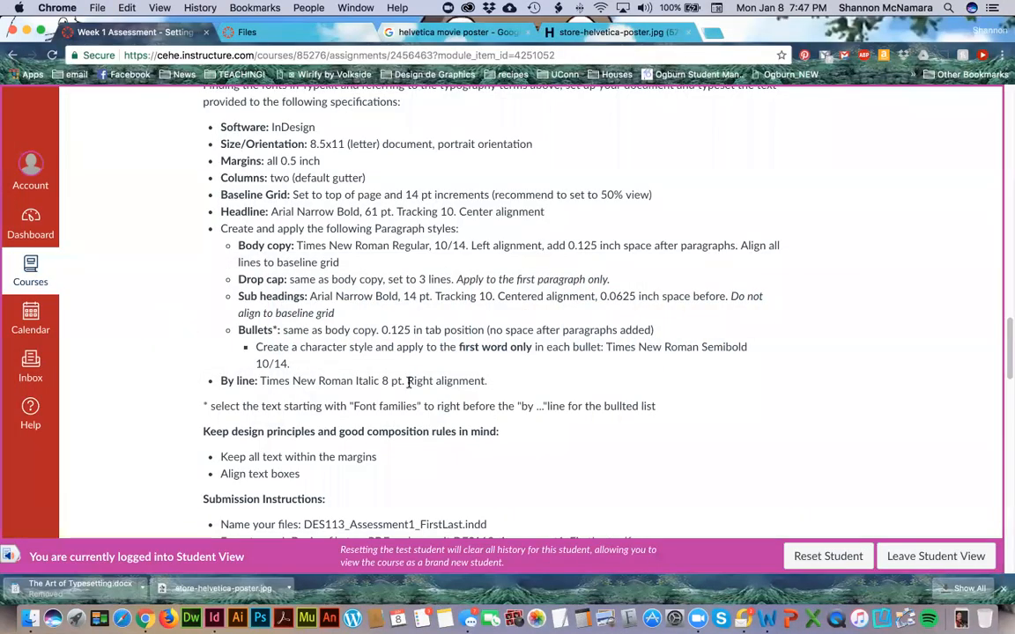
scroll(410, 385, "down", 3)
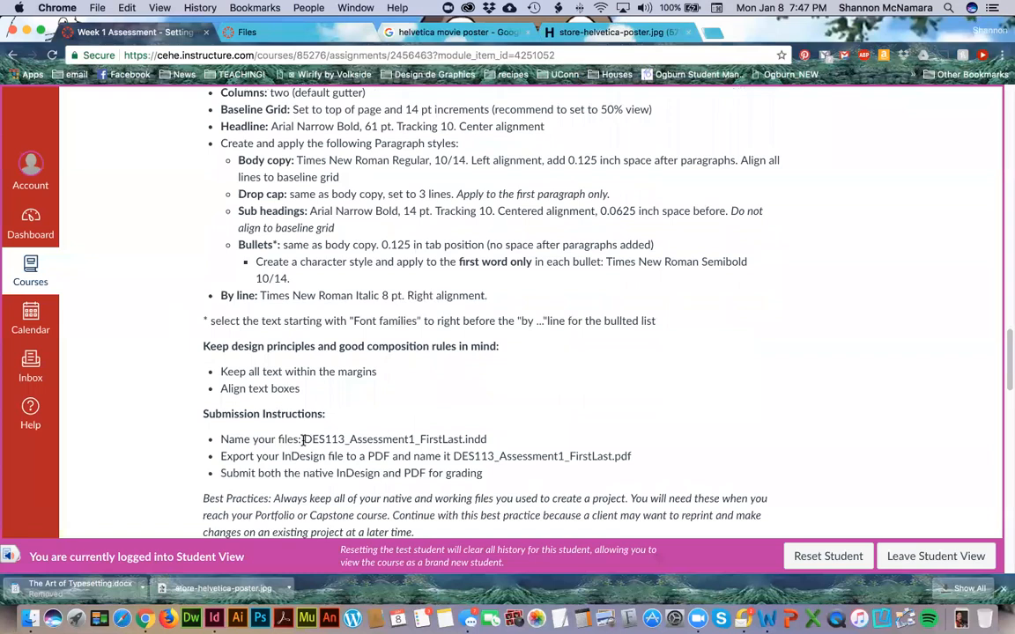
left_click_drag(304, 438, 460, 438)
key("super+c")
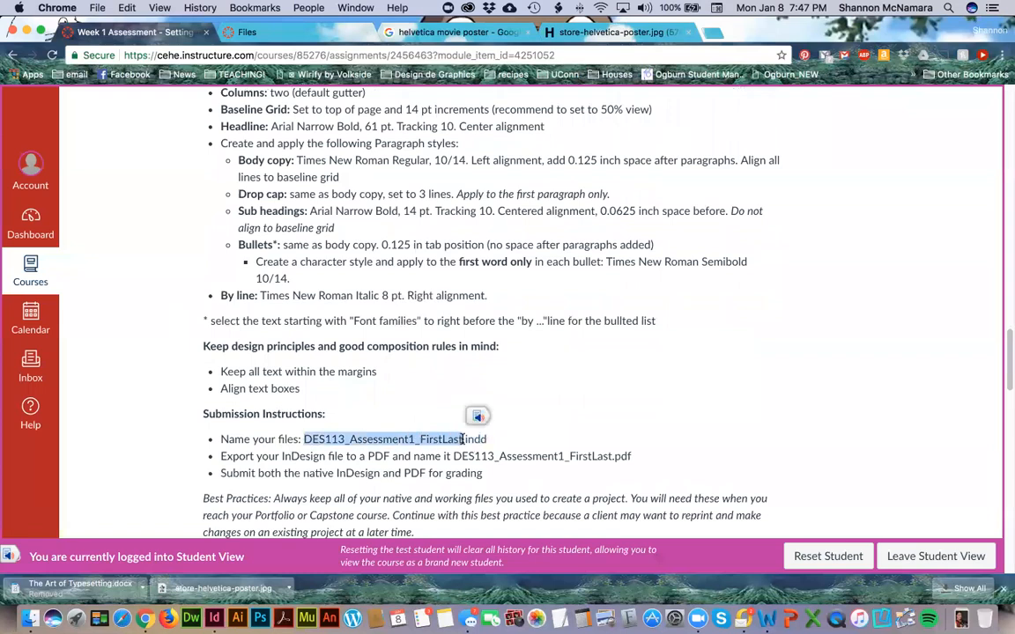
key("super+Tab")
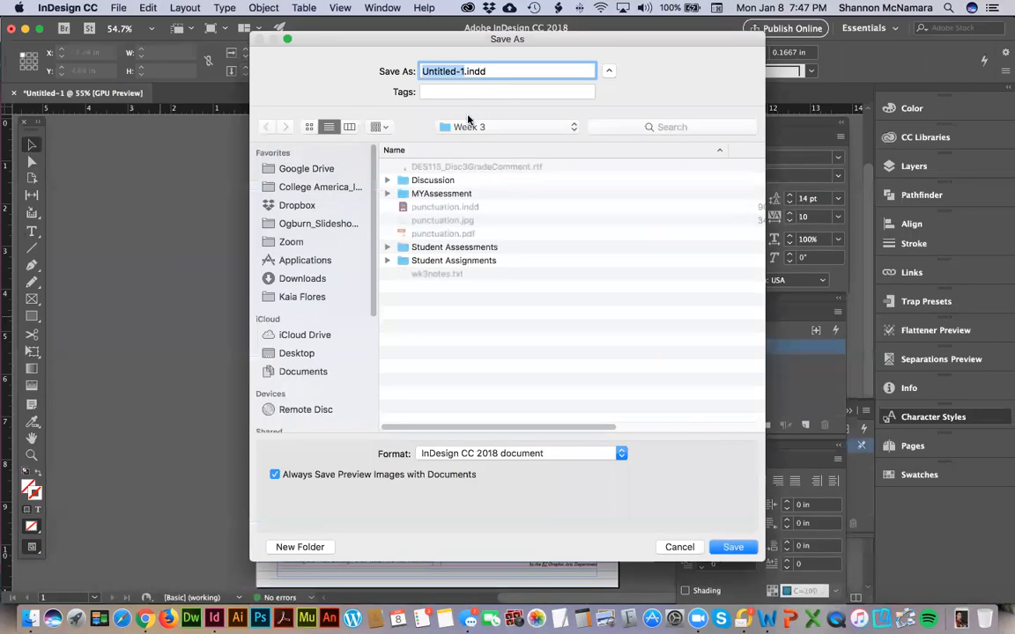
key("super+v")
Replace FirstLast in the file name with the student's name and save the document in DES 113 > Week 1 > Assessment
left_click(467, 126)
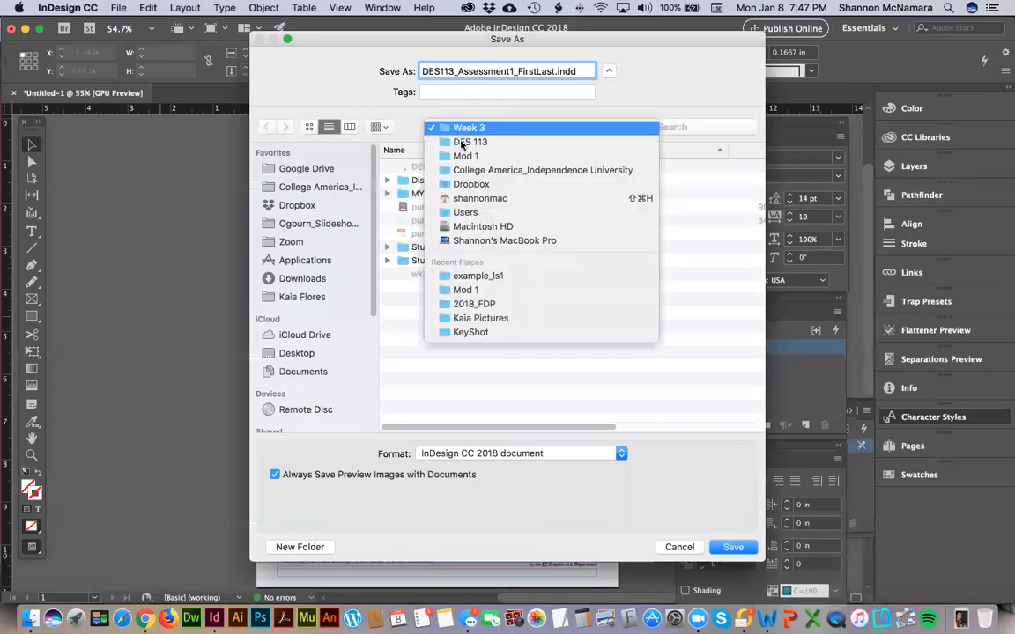
left_click(469, 145)
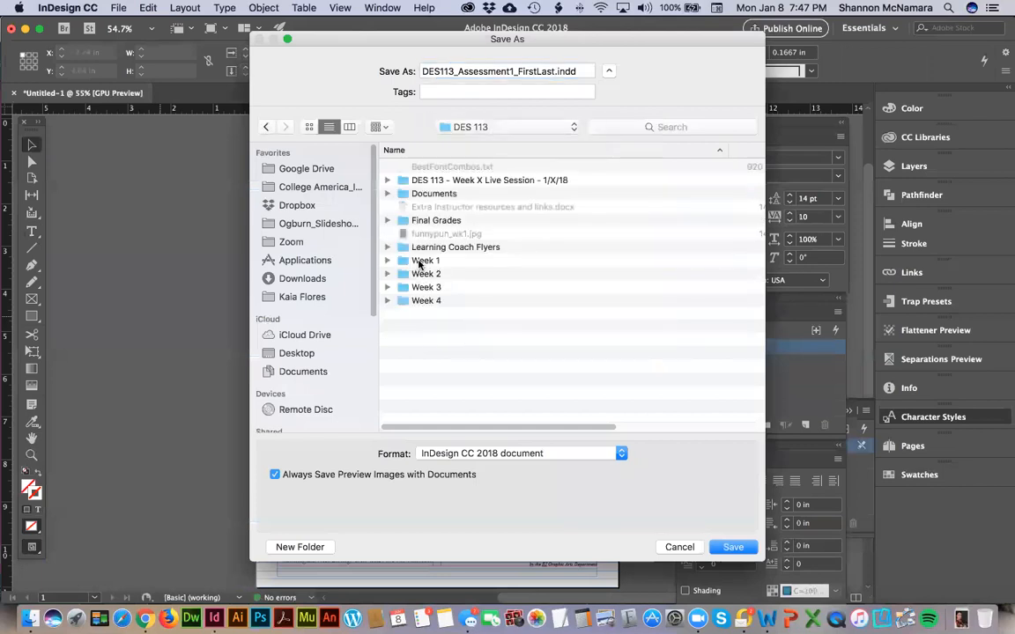
double_click(421, 255)
double_click(426, 180)
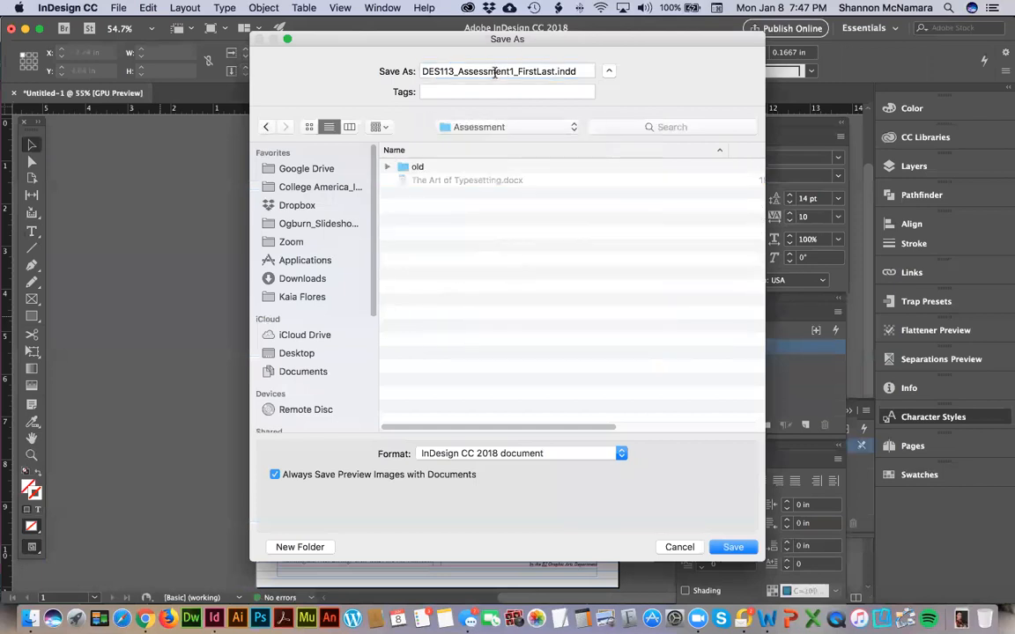
left_click_drag(517, 70, 551, 70)
type("smcnamara")
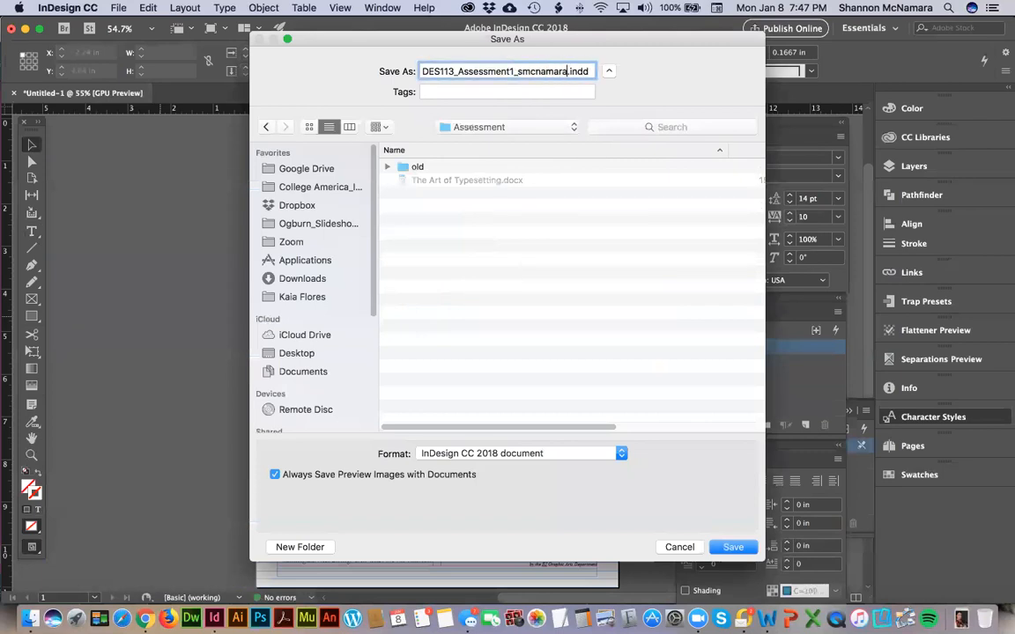
key("Return")
Check the submission instructions in Chrome, and export the InDesign document as a High Quality Print PDF to the Assessment folder under the same name
key("super+Tab")
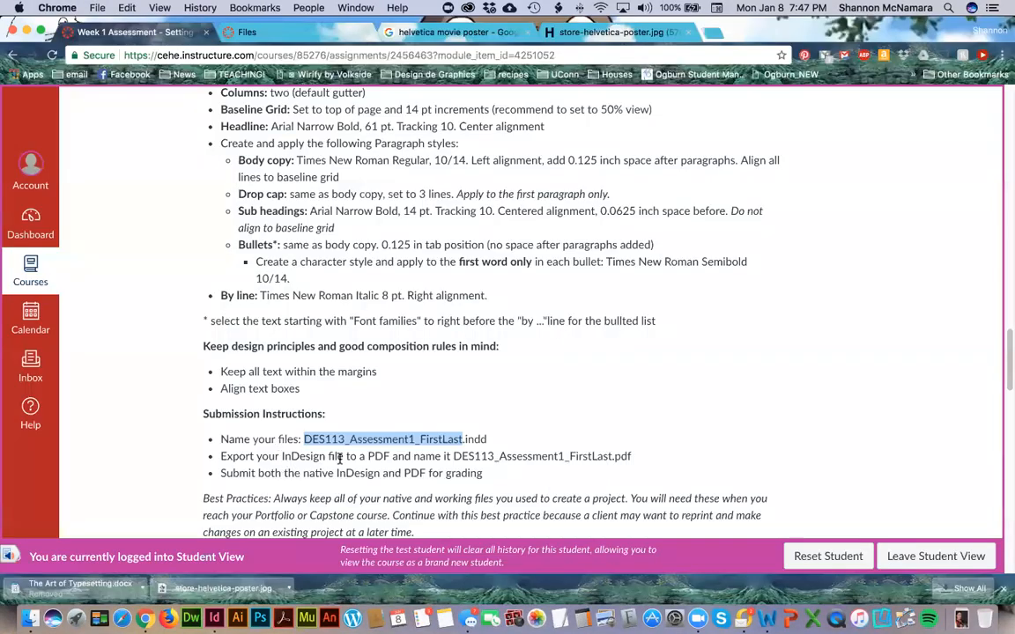
key("super+Tab")
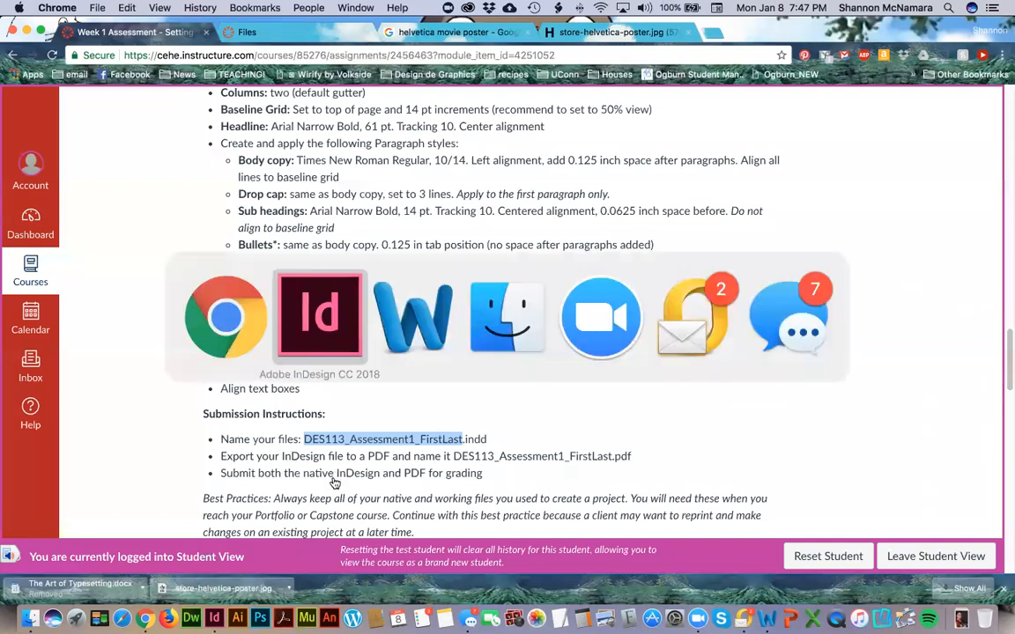
left_click(118, 8)
mouse_move(164, 239)
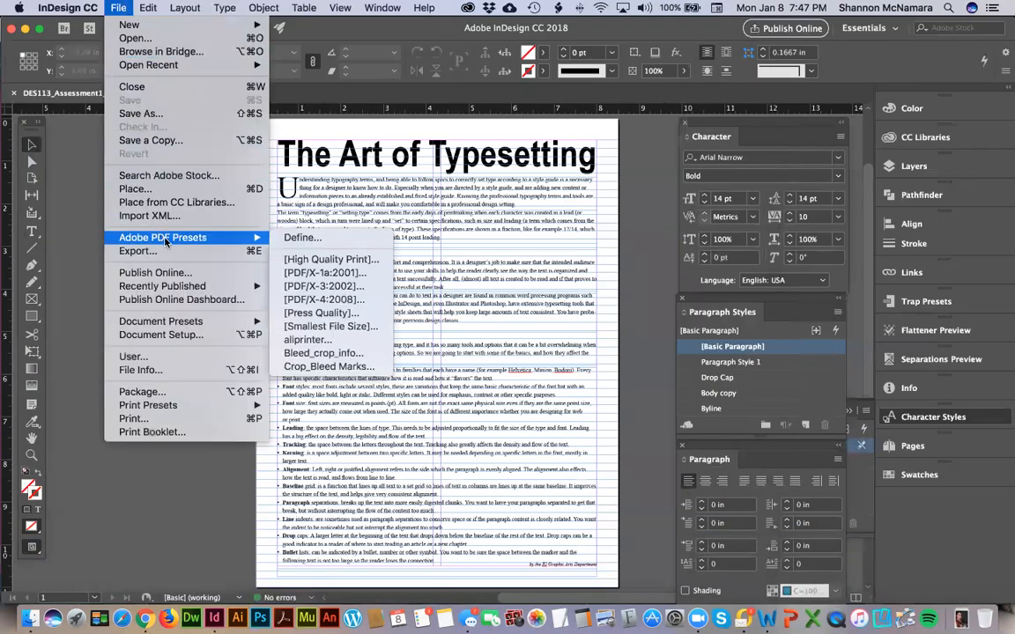
left_click(323, 261)
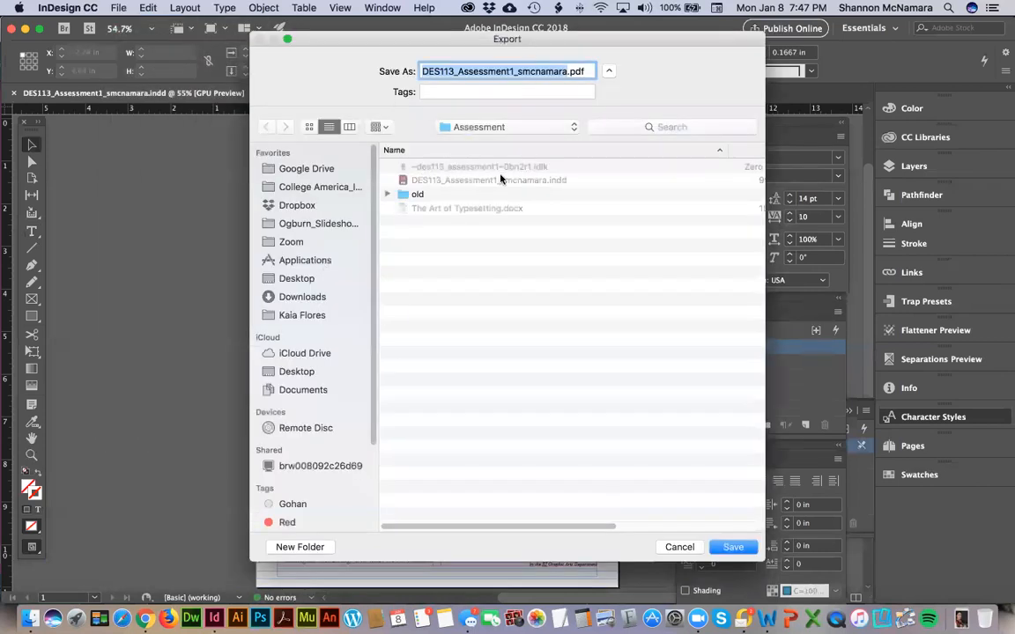
left_click(733, 546)
left_click(719, 536)
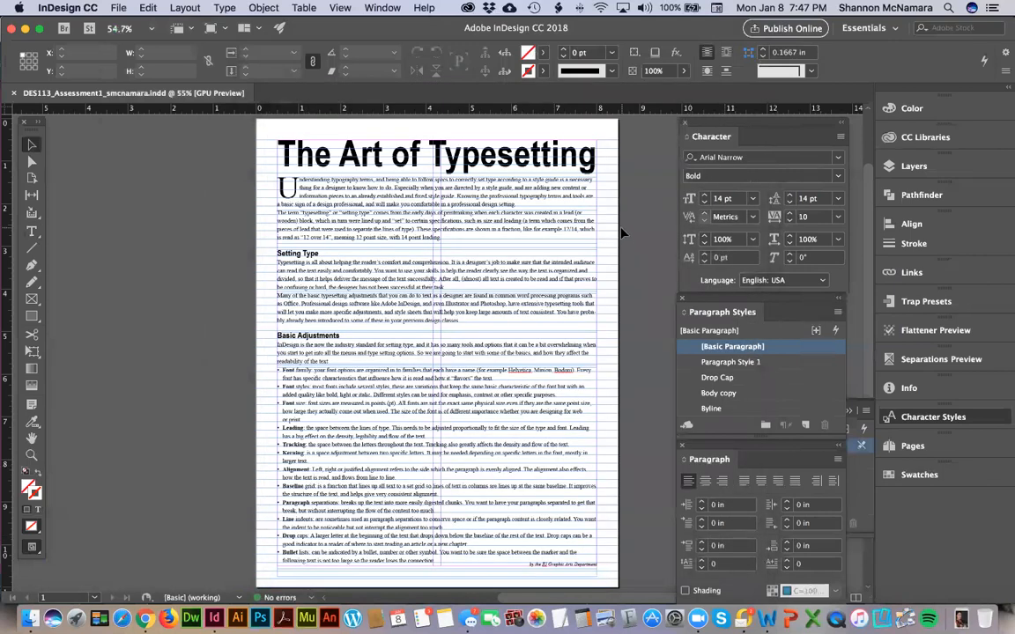
Close the document, switch to Finder and open the exported PDF from the Assessment folder
key("super+w")
key("super+Tab")
key("super+Tab")
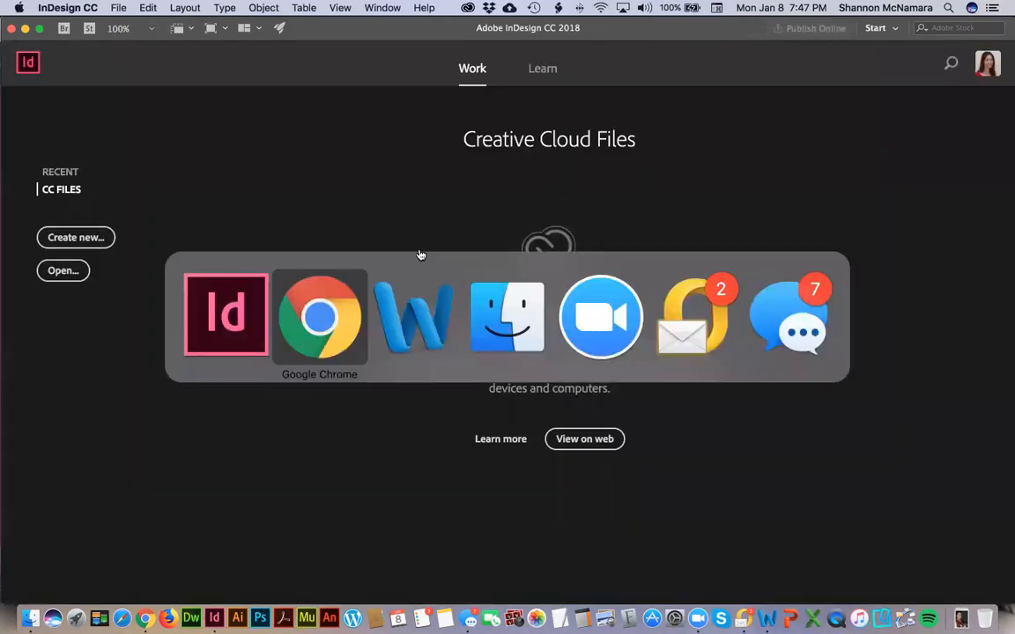
key("super+Tab")
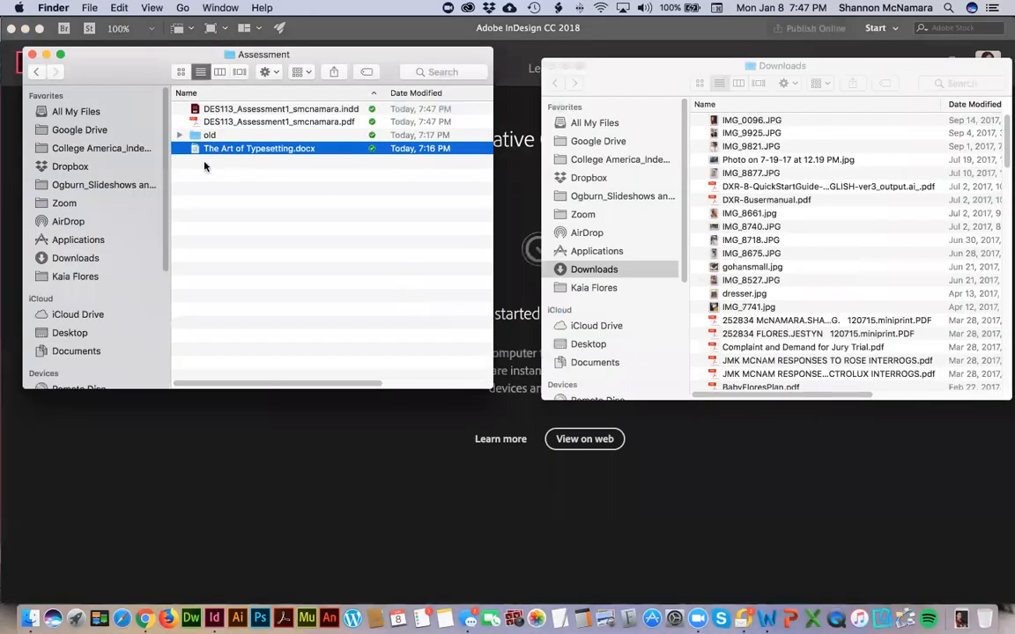
left_click(225, 122)
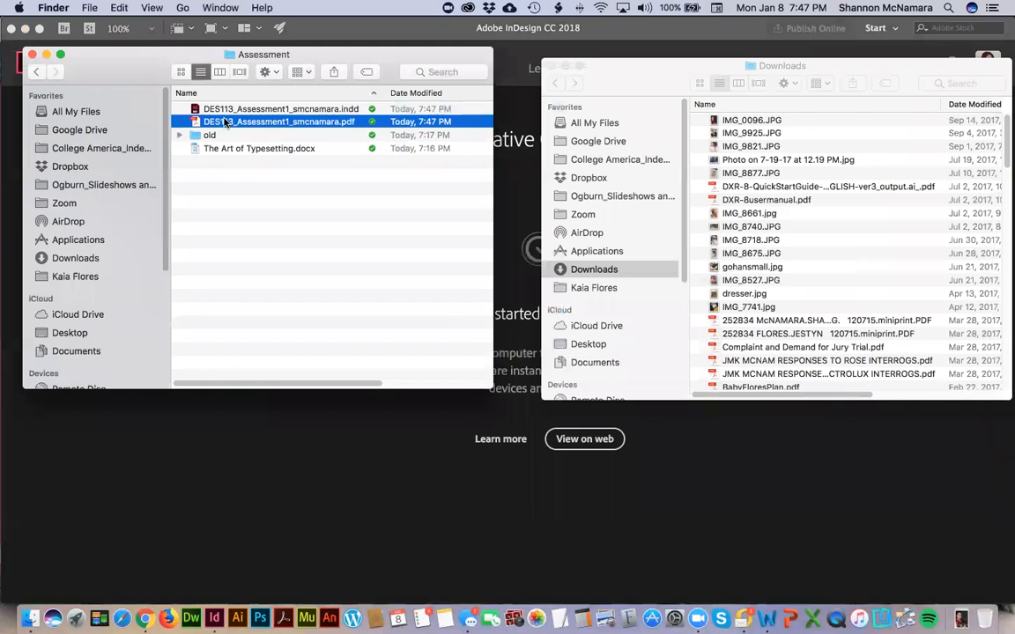
double_click(196, 123)
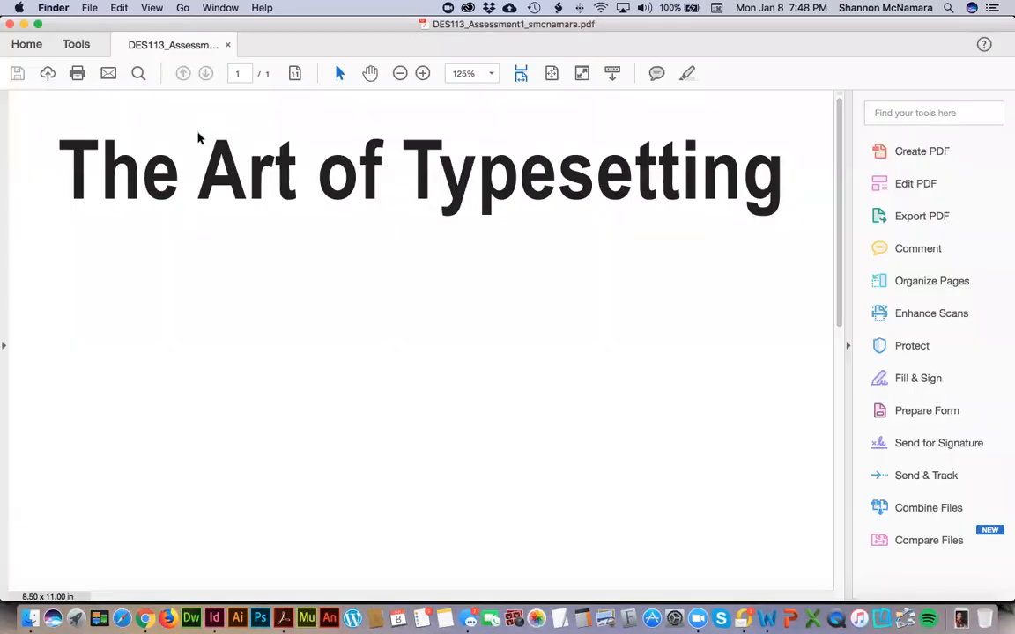
Review the whole exported PDF page from the headline to the byline, and close it
scroll(423, 257, "down", 10)
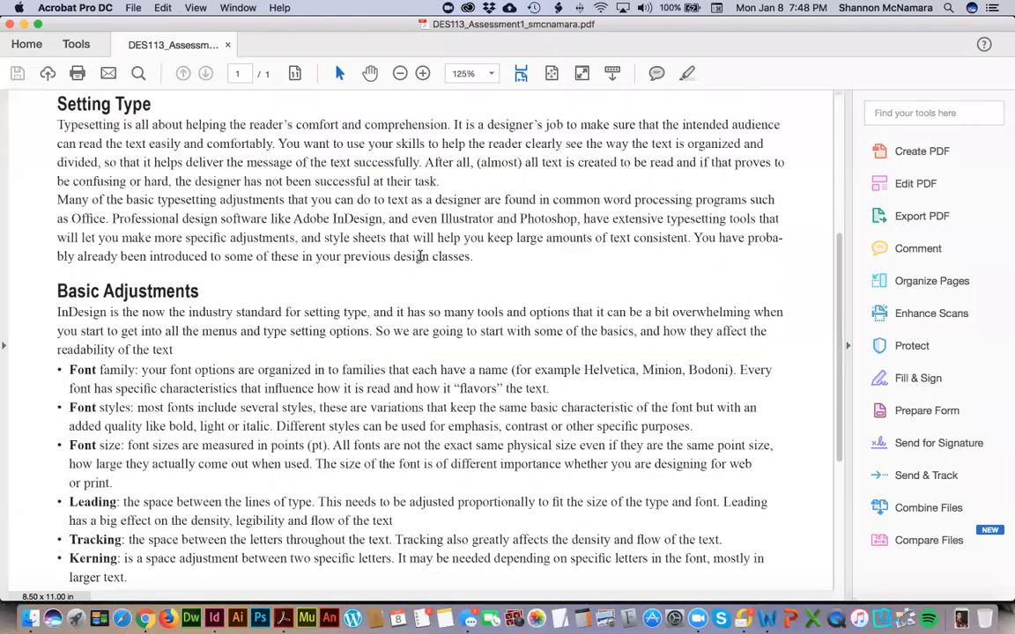
scroll(420, 257, "down", 3)
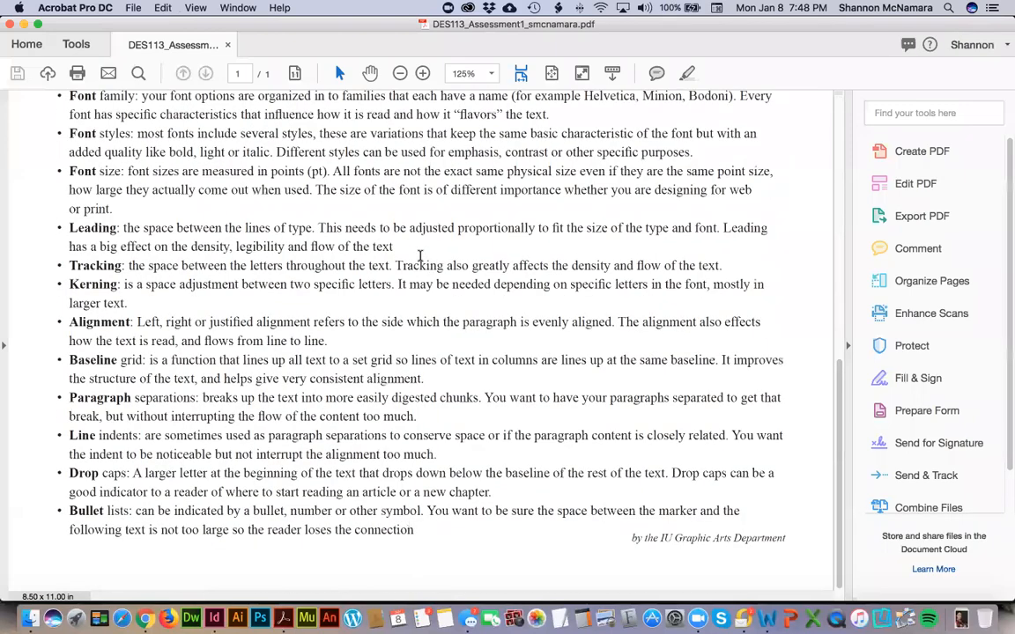
scroll(420, 256, "up", 12)
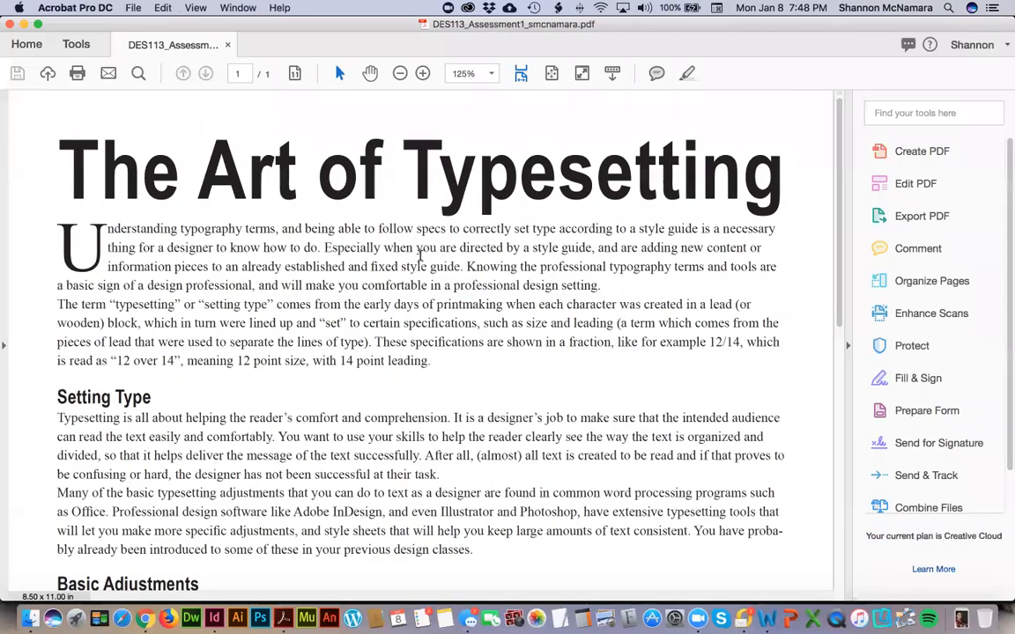
scroll(451, 356, "down", 6)
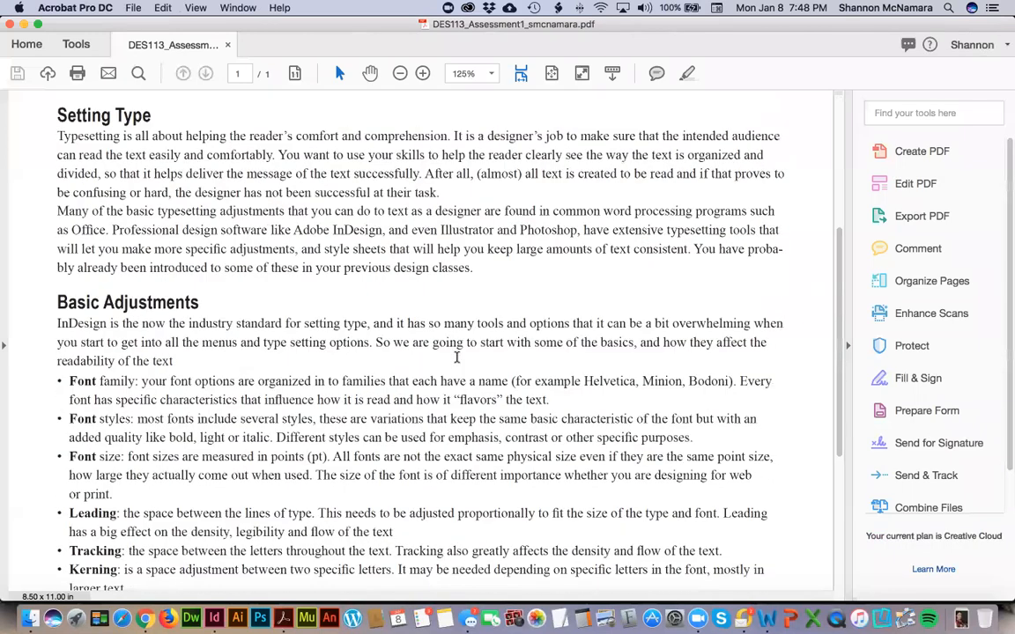
scroll(456, 357, "down", 6)
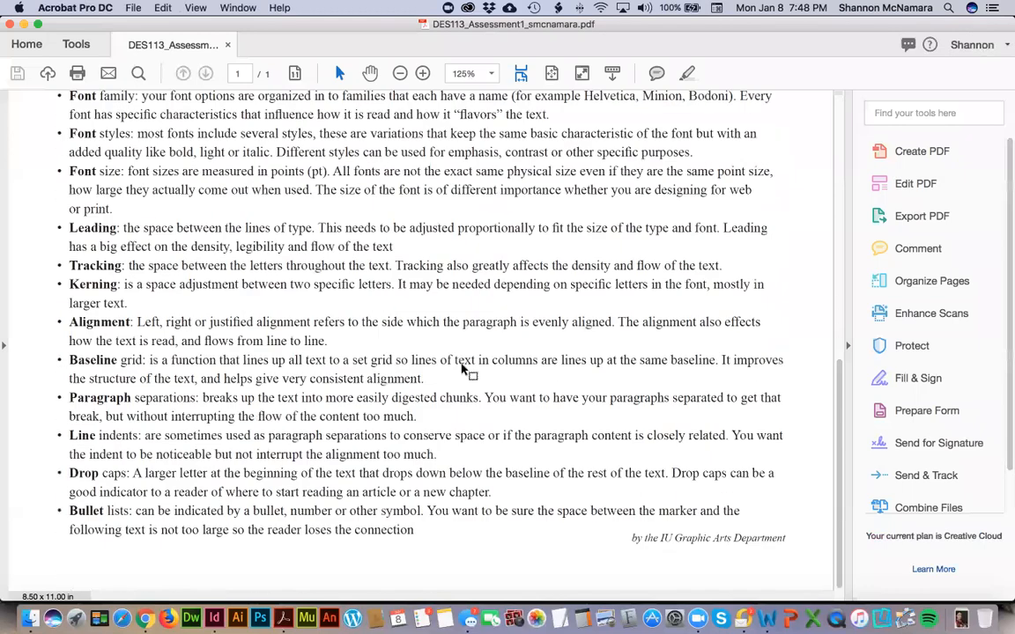
key("super+w")
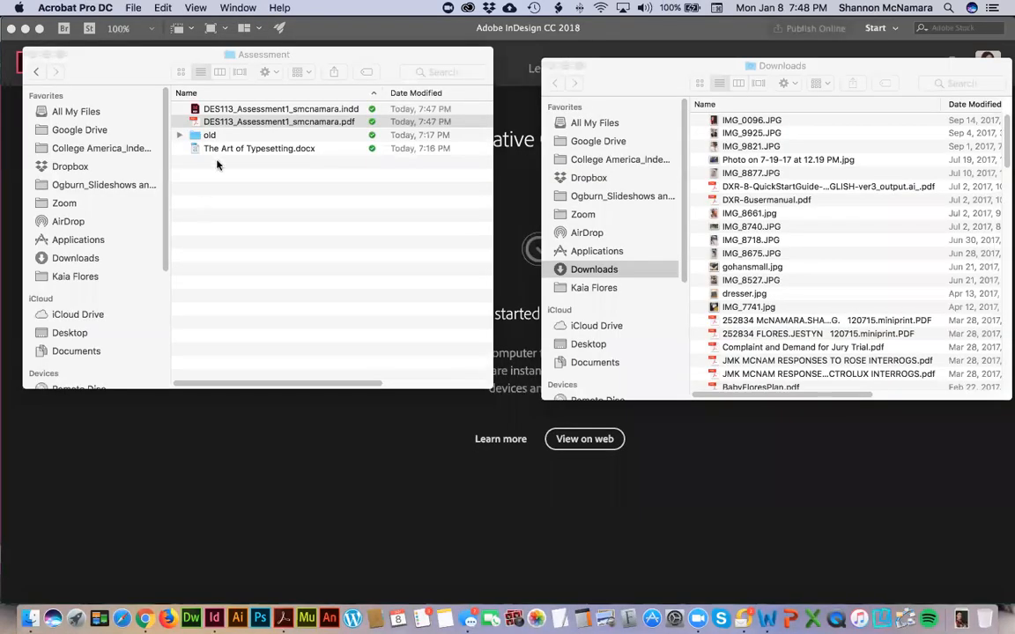
left_click(251, 183)
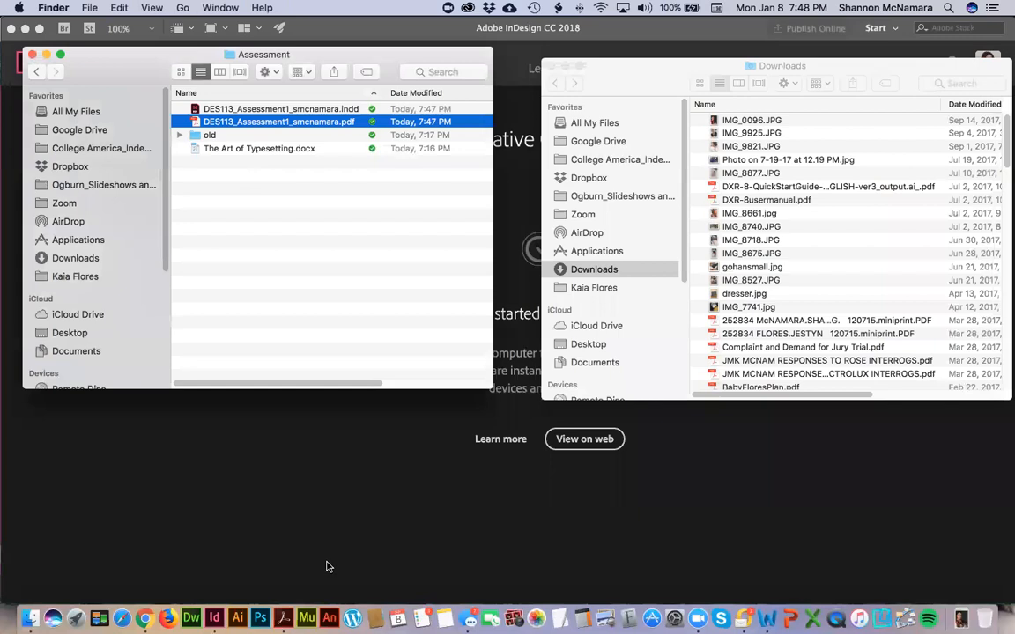
Switch to Chrome and review the Week 1 Assessment grading rubric from the file naming criterion to the by line criterion
key("super+Tab")
key("super+Tab")
key("super+Tab")
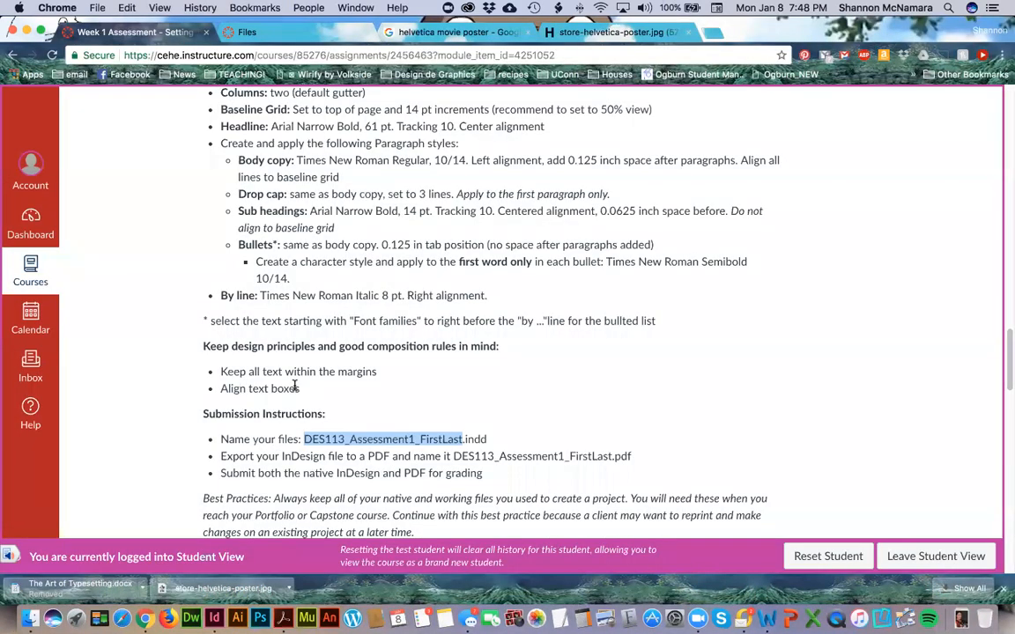
scroll(295, 386, "down", 3)
scroll(301, 388, "down", 20)
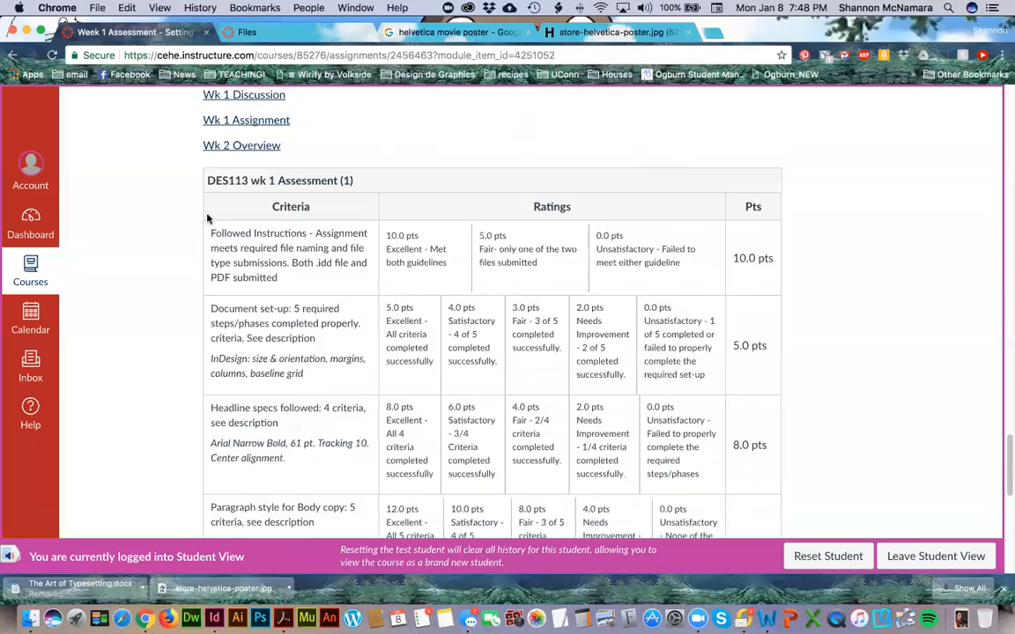
scroll(291, 281, "down", 15)
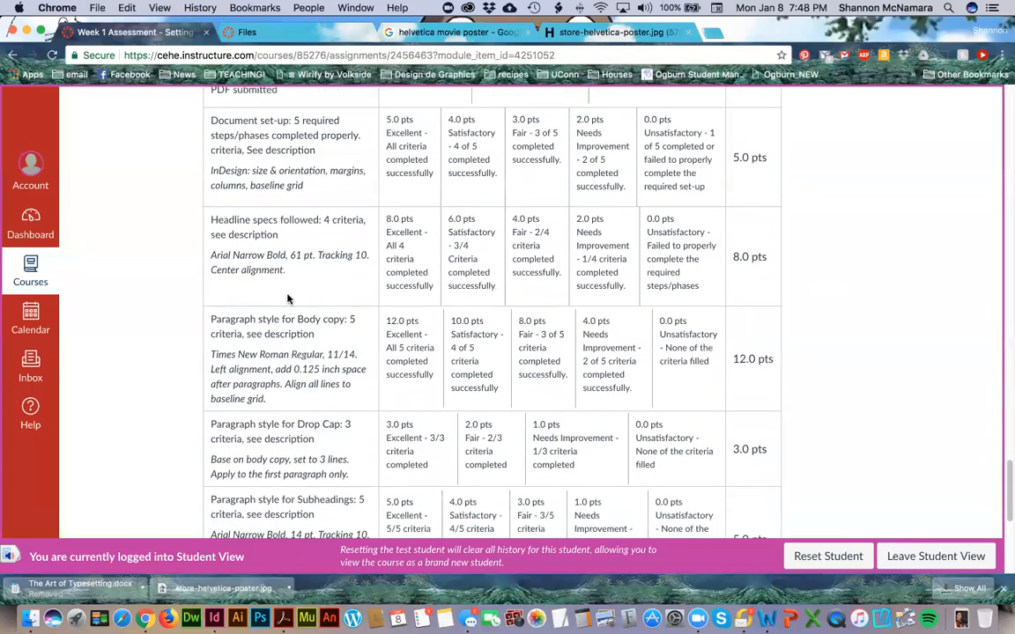
scroll(287, 297, "down", 4)
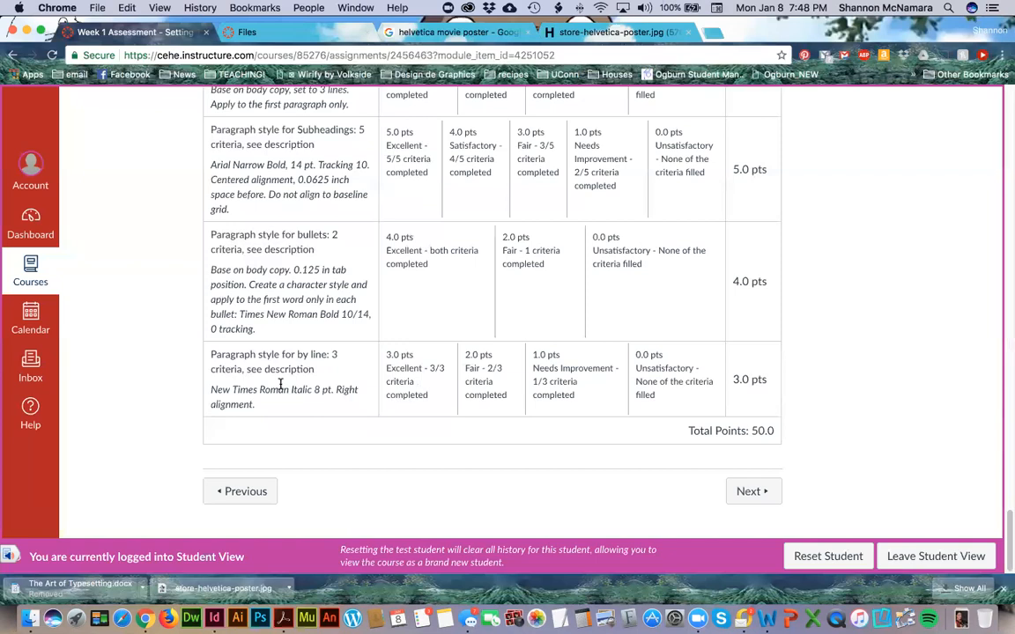
Switch to Finder and reopen the DES113_Assessment1 InDesign document from the Assessment folder, selecting its drop cap paragraph frame
key("super+Tab")
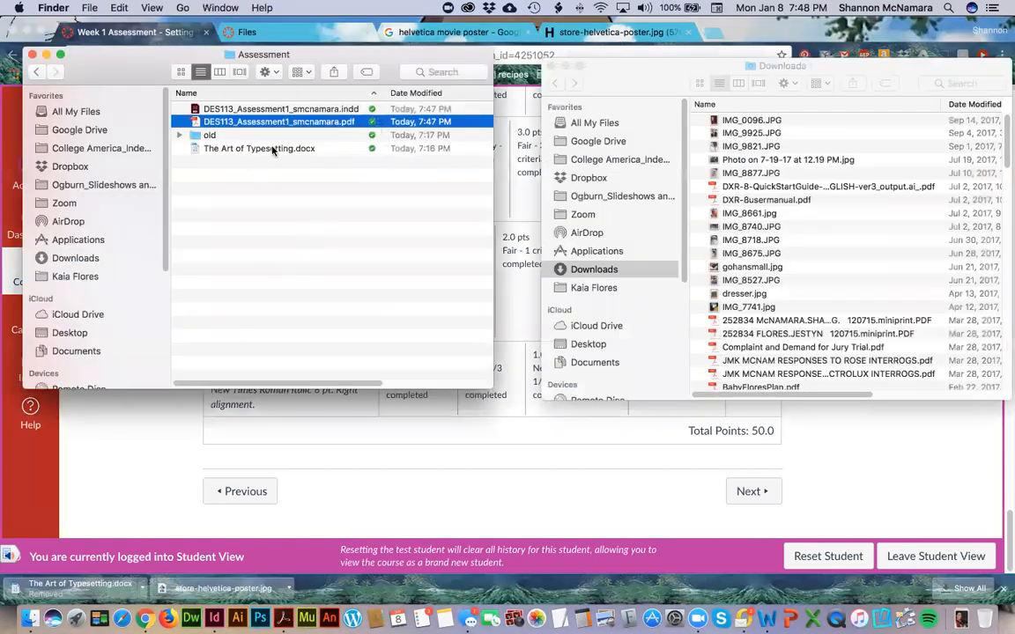
double_click(282, 107)
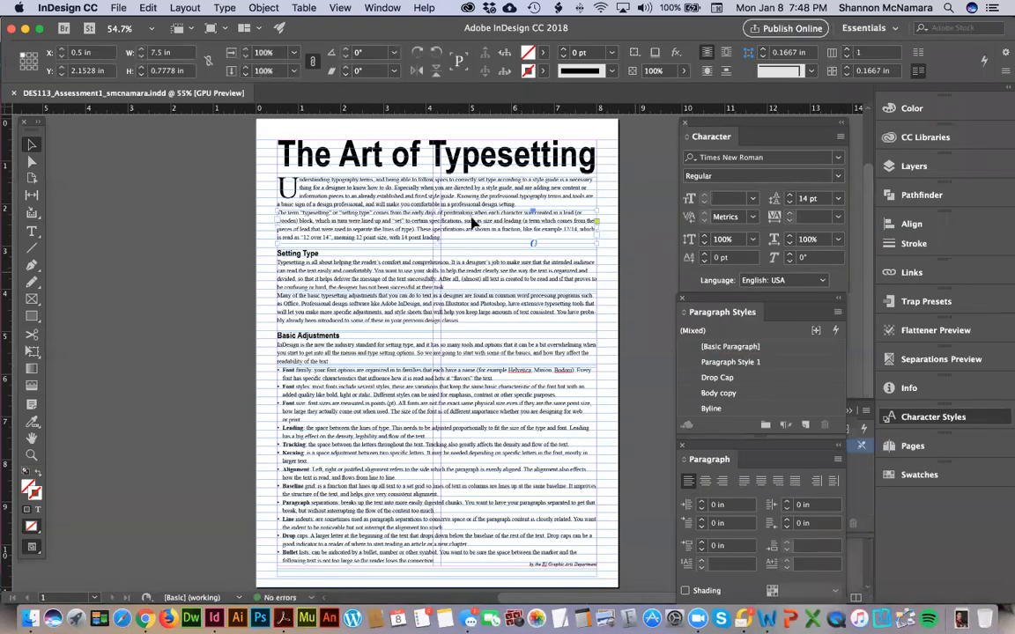
left_click(325, 167)
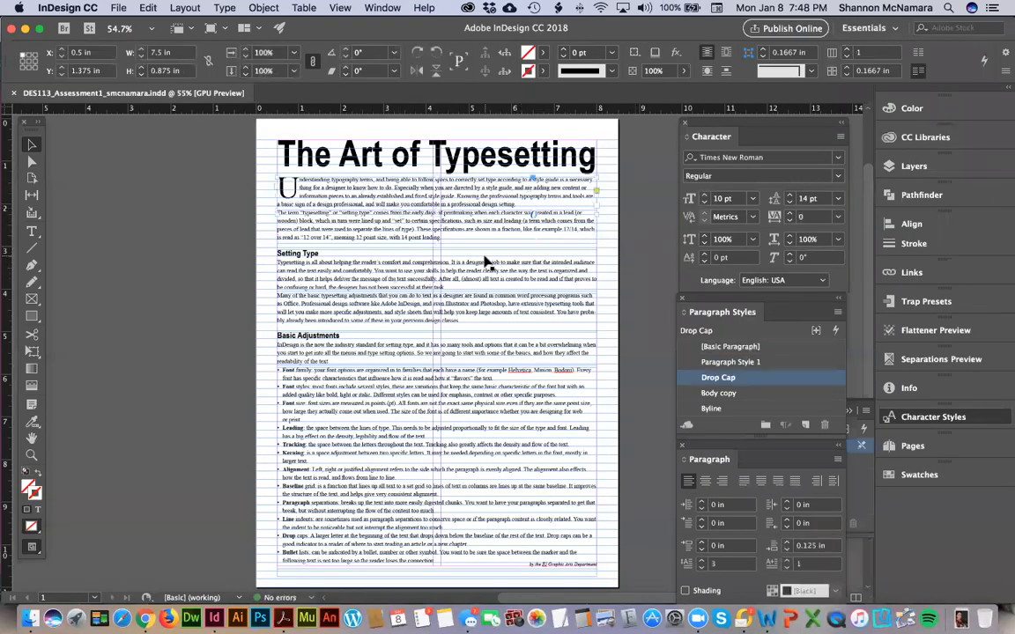
Check the column requirement in the Assessment Instructions in Chrome and return to the InDesign document
key("super+Tab")
key("super+Tab")
key("super+Tab")
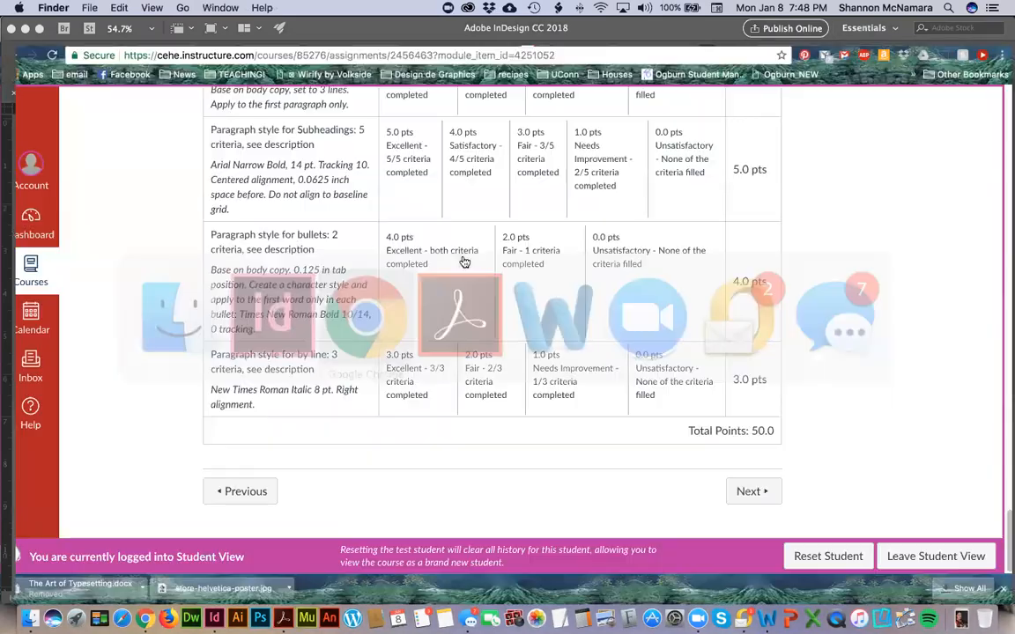
scroll(524, 304, "up", 20)
scroll(522, 303, "up", 5)
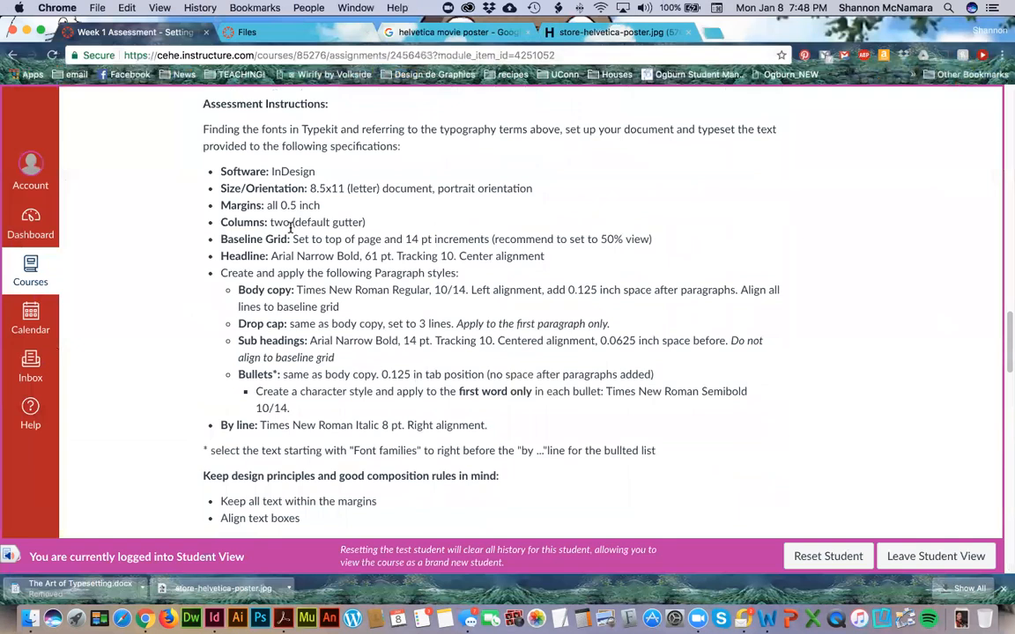
key("super+Tab")
key("super+Tab")
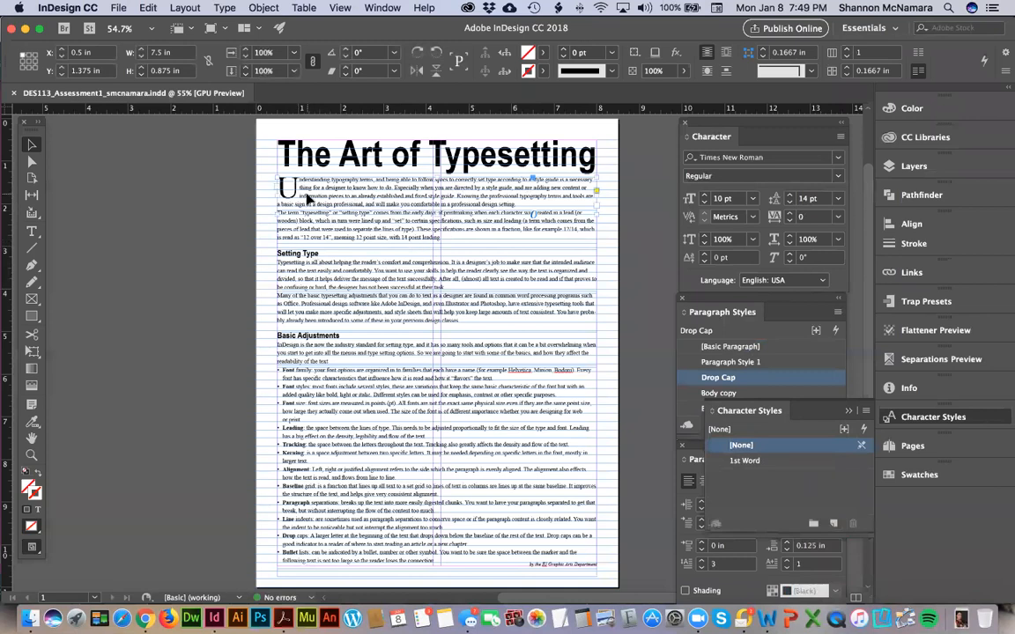
Move all text frames below the drop cap paragraph, including the bulleted list, off the page onto the pasteboard beside it
left_click(328, 280)
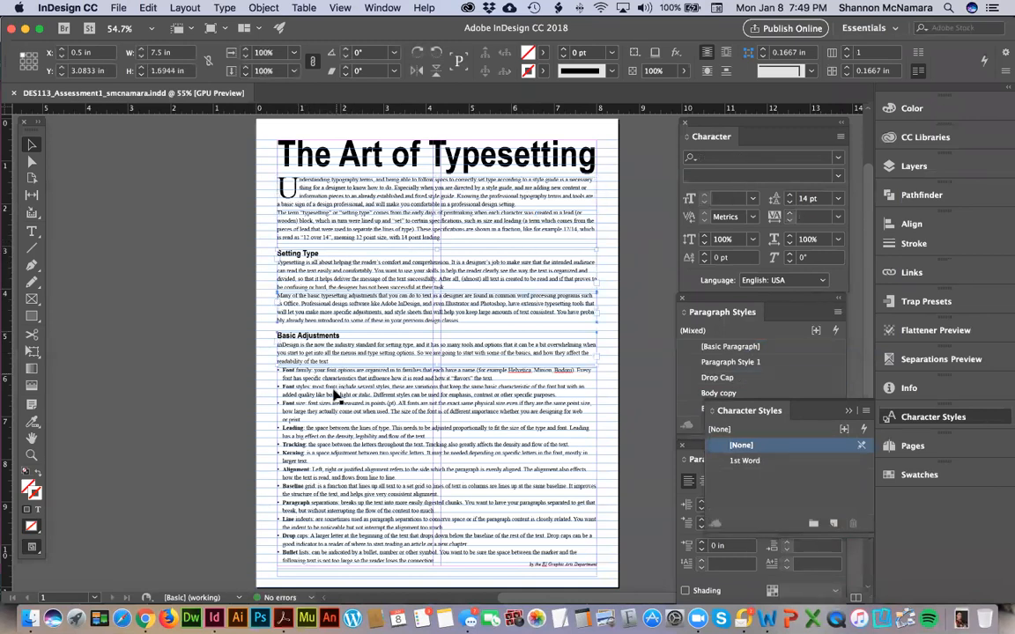
left_click_drag(334, 396, 528, 366)
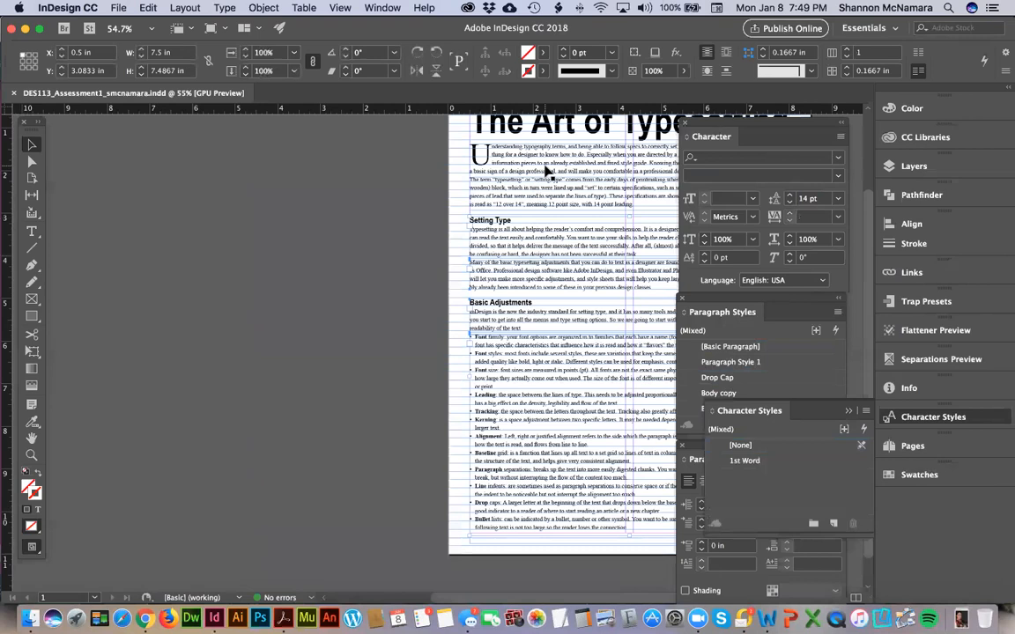
left_click_drag(484, 220, 96, 221)
left_click(622, 248)
left_click_drag(623, 248, 585, 255)
left_click(374, 205)
left_click_drag(490, 214, 75, 212)
Resize the drop cap paragraph's frame to the first column, 3.6667 in wide and 9.2042 in tall
left_click_drag(608, 202, 426, 214)
left_click_drag(544, 212, 378, 567)
left_click_drag(313, 293, 467, 303)
mouse_move(534, 379)
left_mouse_down()
mouse_move(524, 378)
mouse_move(534, 376)
left_mouse_up()
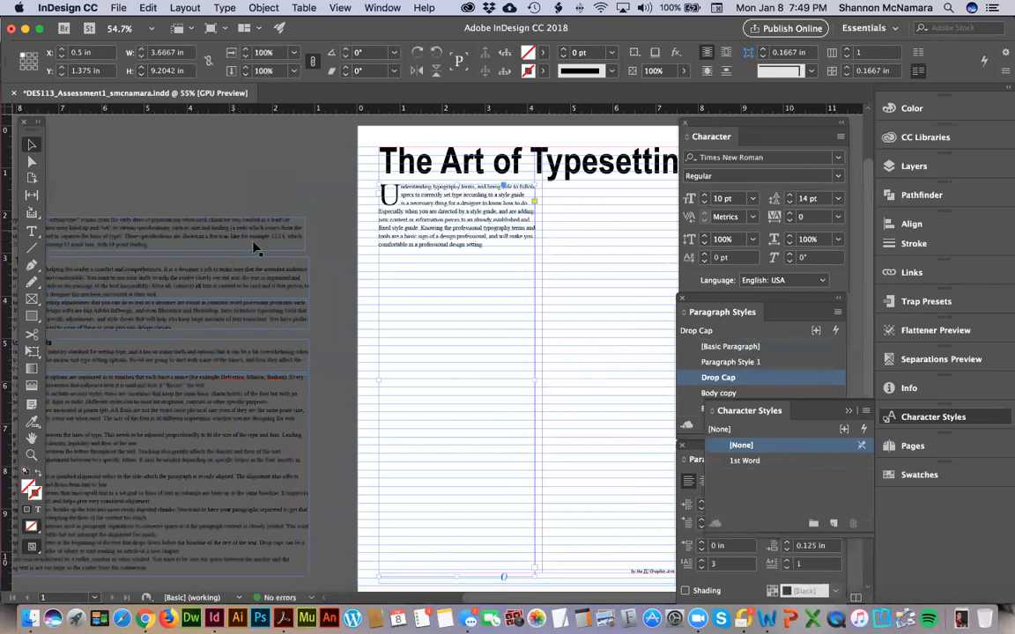
left_click(267, 187)
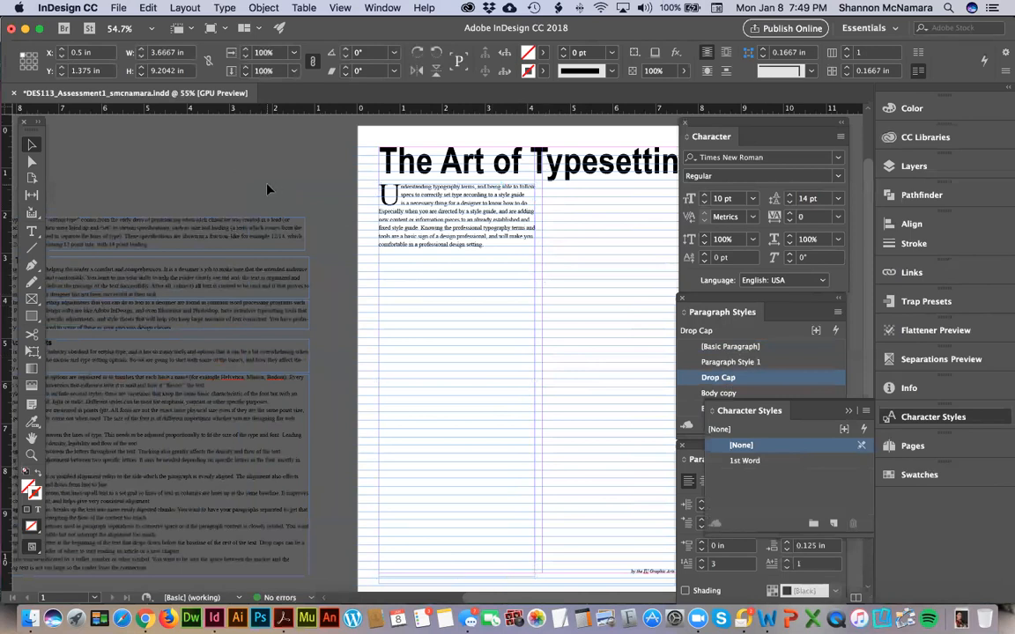
Try moving the second paragraph's text into the drop cap frame by cutting it from its own frame and pasting it below the first paragraph
left_click_drag(593, 297, 548, 295)
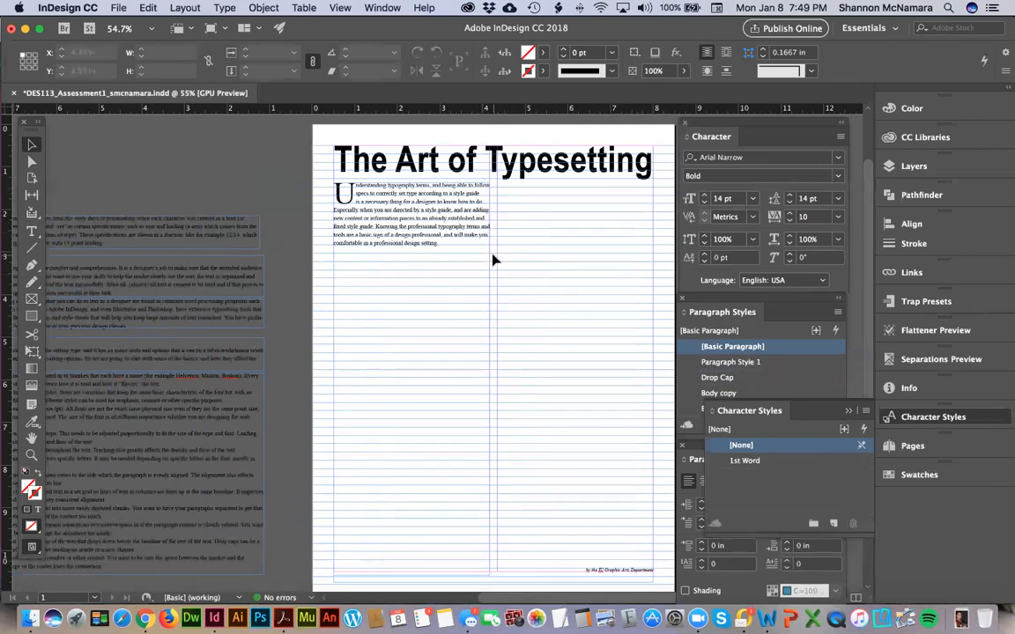
left_click_drag(121, 219, 277, 207)
double_click(262, 226)
key("super+a")
key("super+x")
left_click(564, 288)
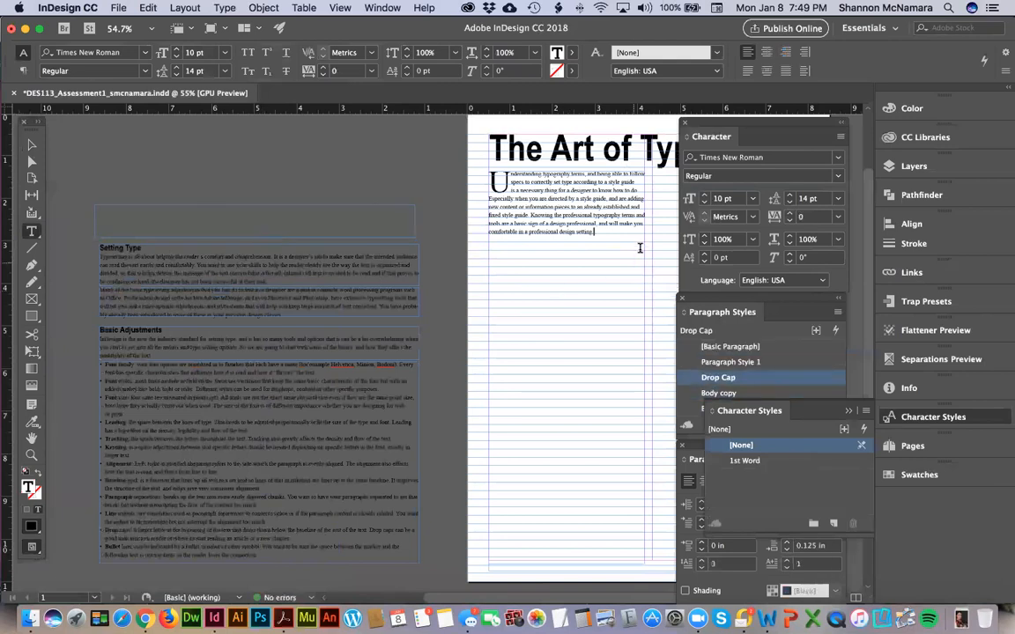
key("super+v")
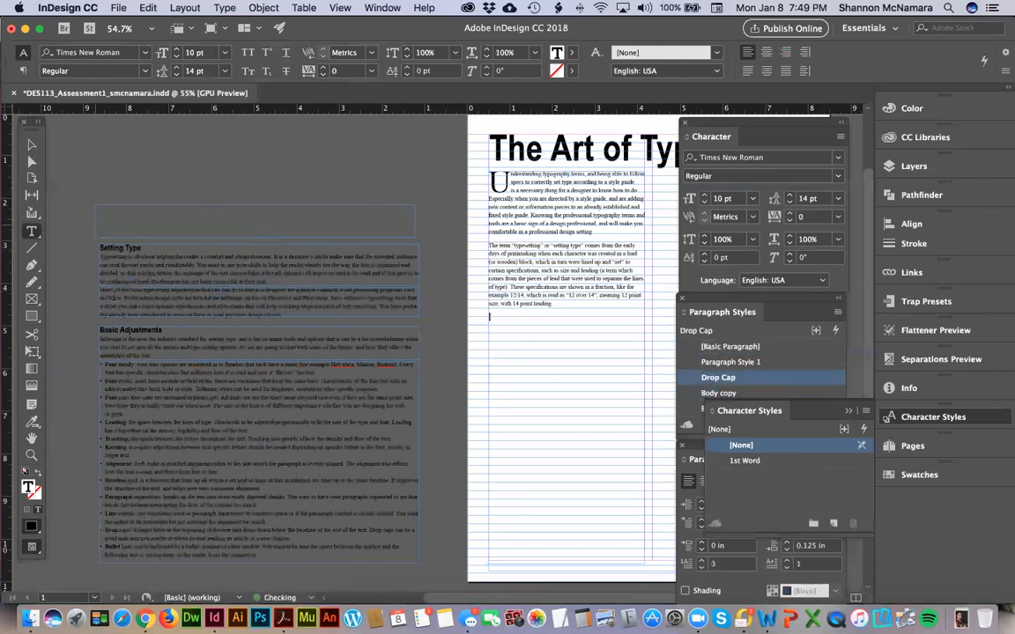
Cut the Setting Type section from its frame, and undo that cut along with the cut and paste of the second paragraph
left_click_drag(99, 248, 270, 283)
key("super+x")
left_click(545, 376)
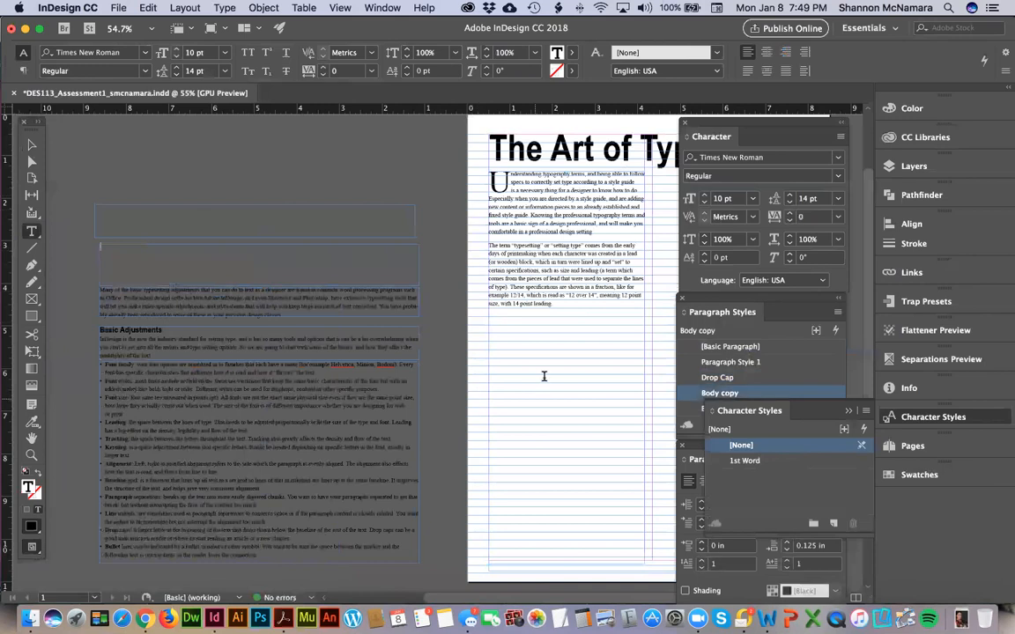
key("super+z")
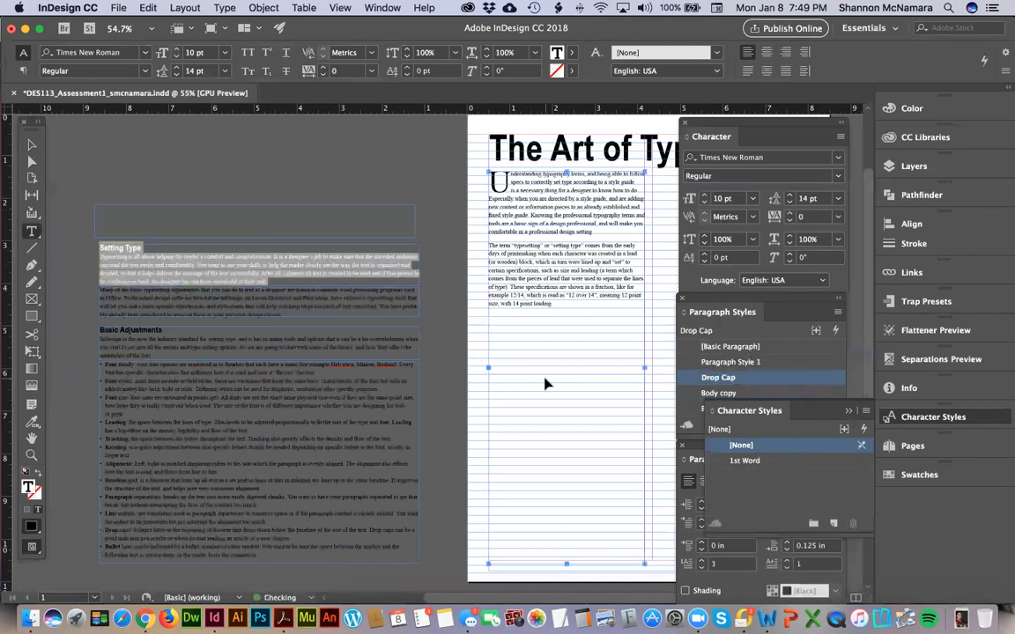
key("super+z")
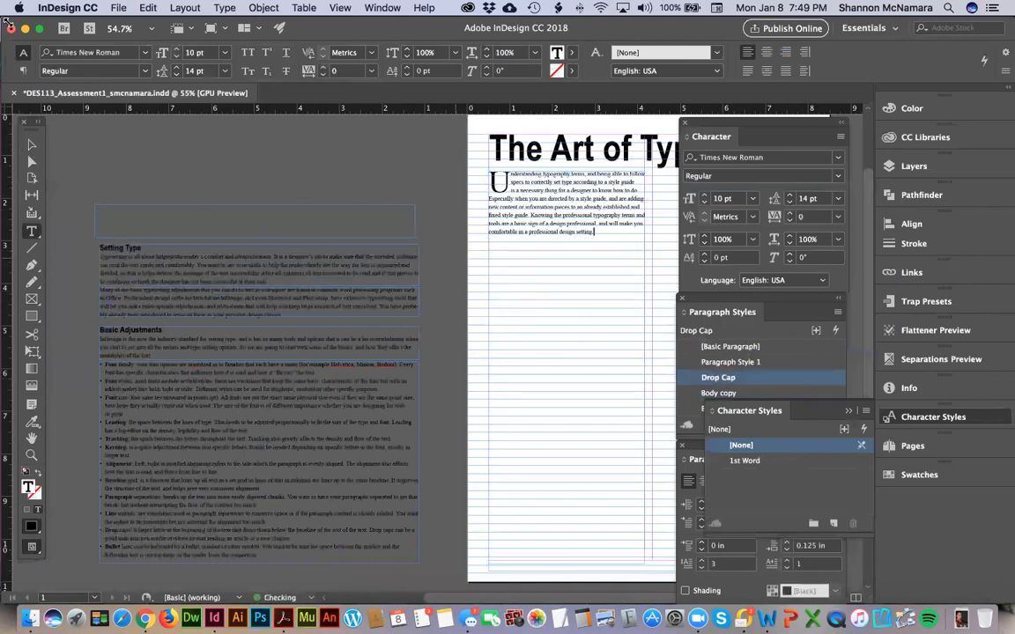
left_click(31, 144)
left_click(267, 145)
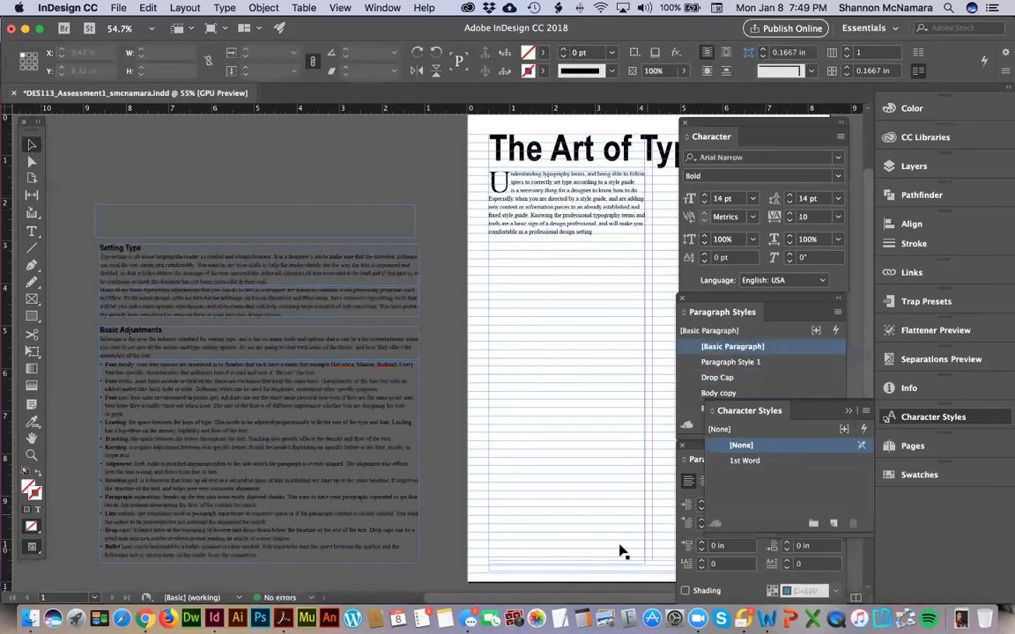
left_click(573, 565)
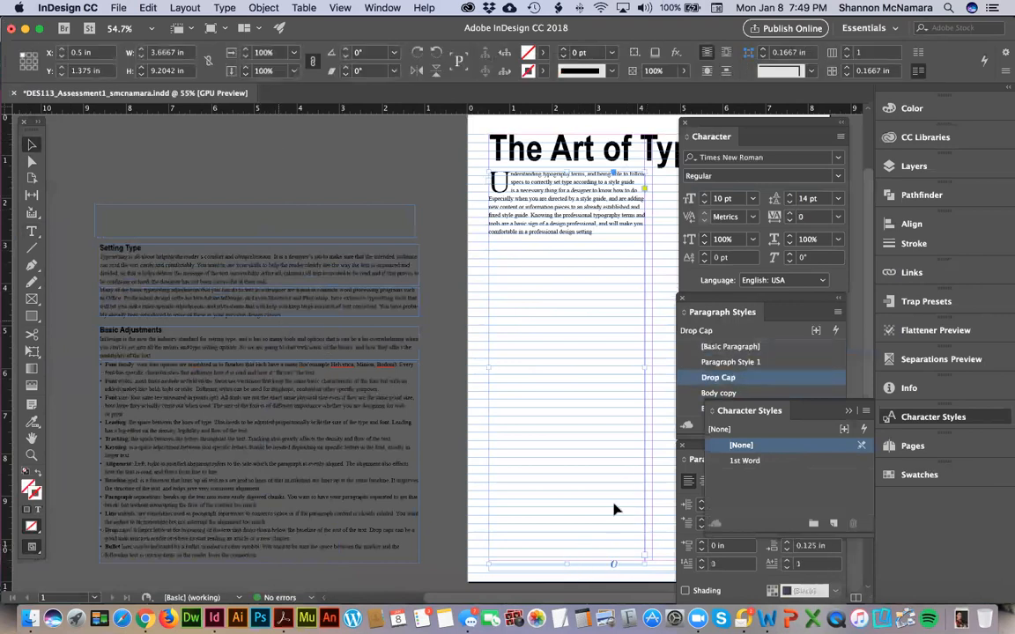
left_click(370, 398)
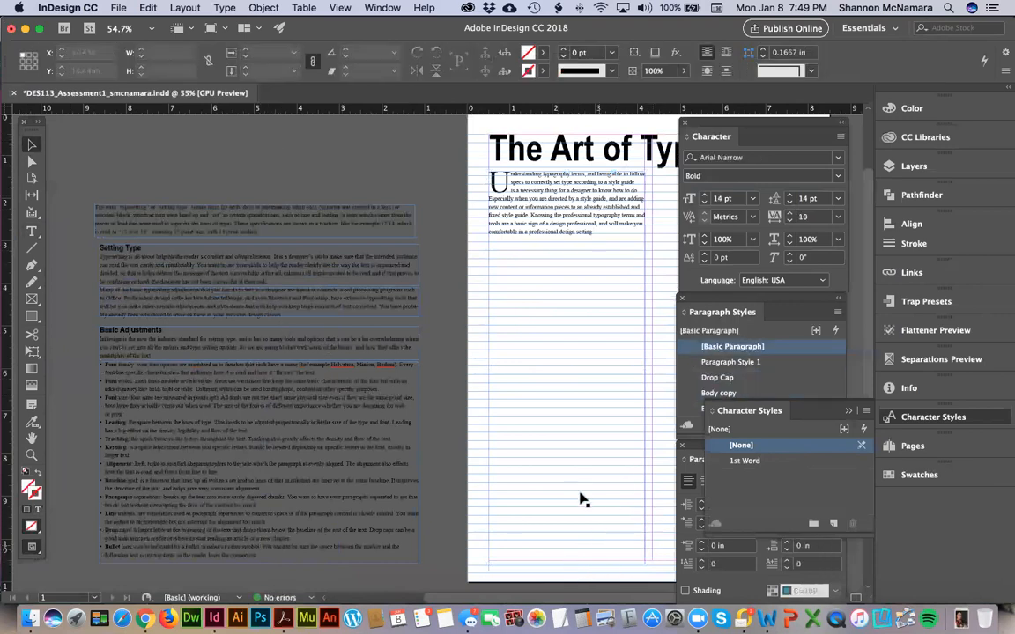
Shorten the drop cap paragraph's frame to 1.6528 in tall so it ends just below its text
left_click(574, 529)
left_click_drag(566, 563, 573, 244)
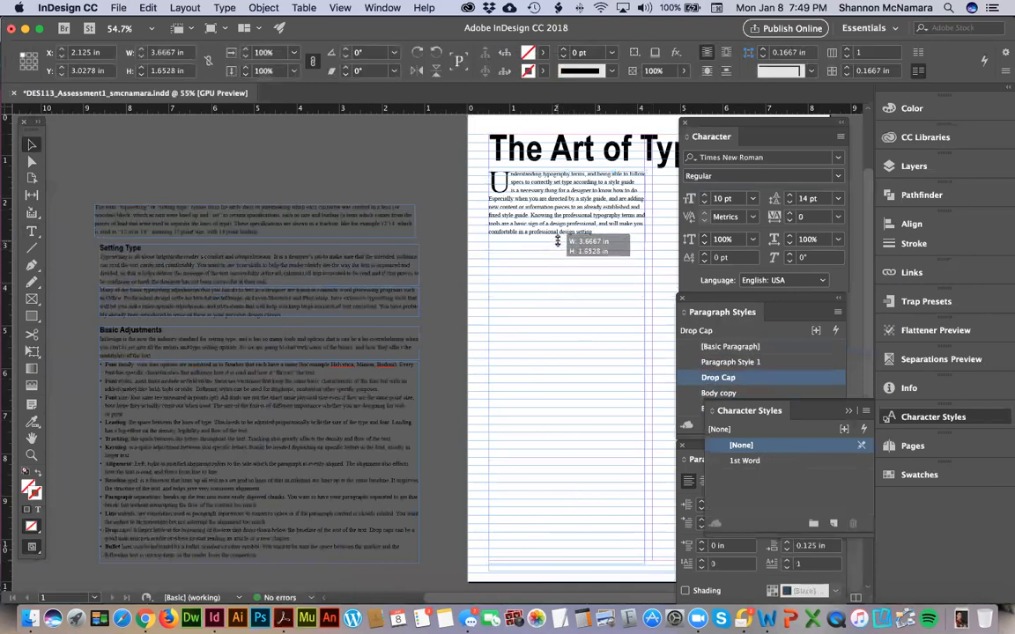
left_click(456, 243)
left_click_drag(456, 243, 393, 204)
Move the second paragraph's frame directly beneath the drop cap frame in the first column and resize it to 3.6667 × 1.9444 in
left_click_drag(124, 188, 503, 222)
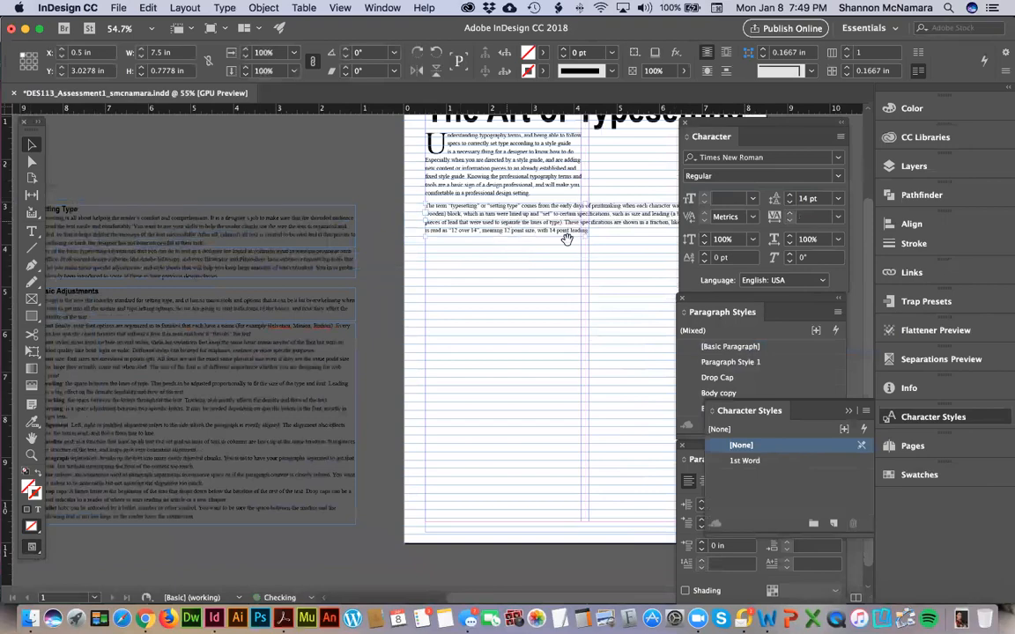
scroll(614, 264, "right", 5)
left_click_drag(617, 244, 454, 286)
scroll(405, 308, "up", 2)
scroll(405, 308, "left", 2)
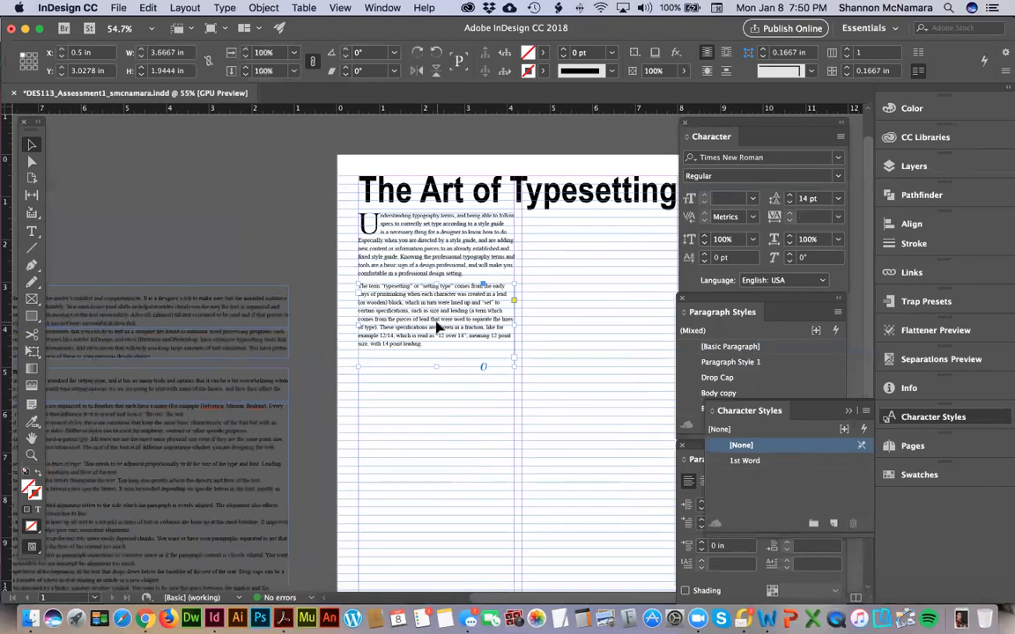
Nudge the second paragraph's frame down to leave a blank baseline row beneath the drop cap paragraph
key("Down")
key("Down")
key("Down")
key("Down")
key("Down")
key("Down")
key("Down")
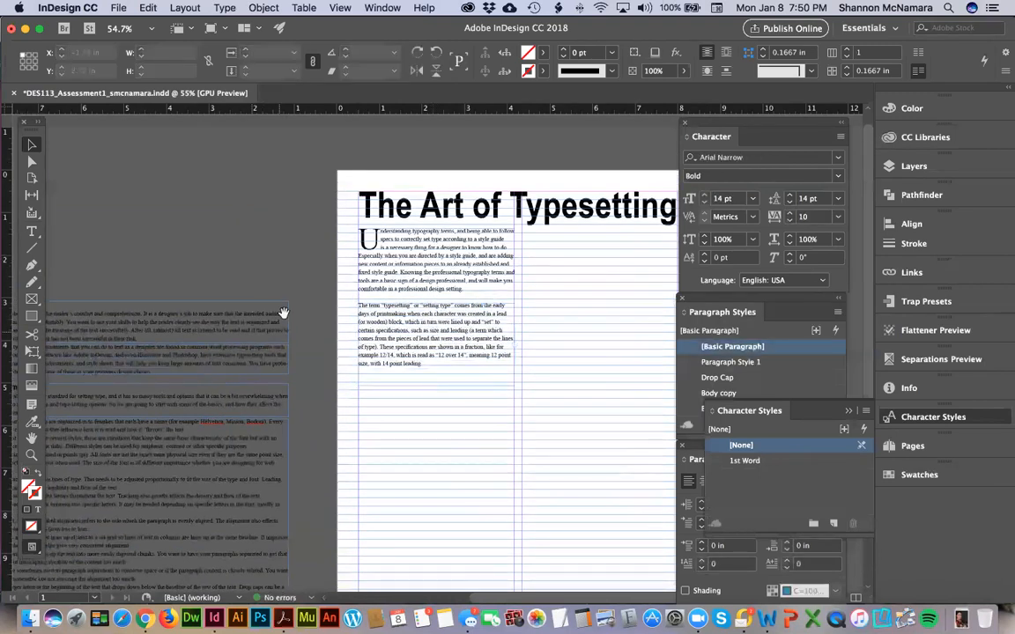
Place the Setting Type frame beneath the second paragraph, resize it to 3.6667 × 1.8222 in and nudge it down to Y 4.8333 in
scroll(264, 229, "down", 3)
scroll(264, 229, "left", 2)
left_click_drag(110, 182, 500, 282)
scroll(473, 340, "right", 5)
left_click_drag(485, 319, 322, 358)
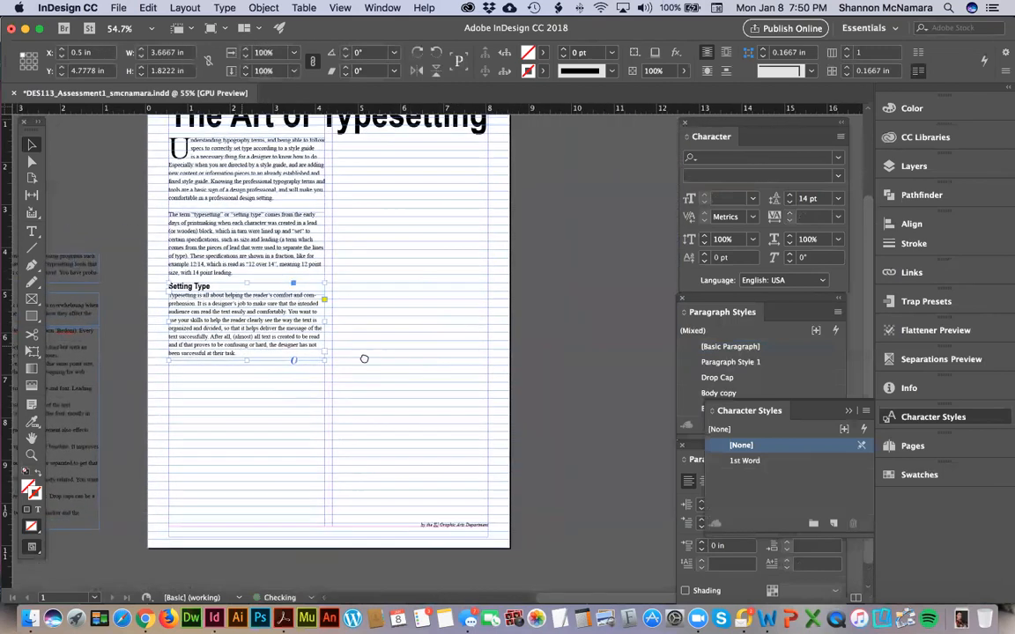
scroll(352, 352, "left", 3)
key("Down")
key("Down")
key("Down")
key("Down")
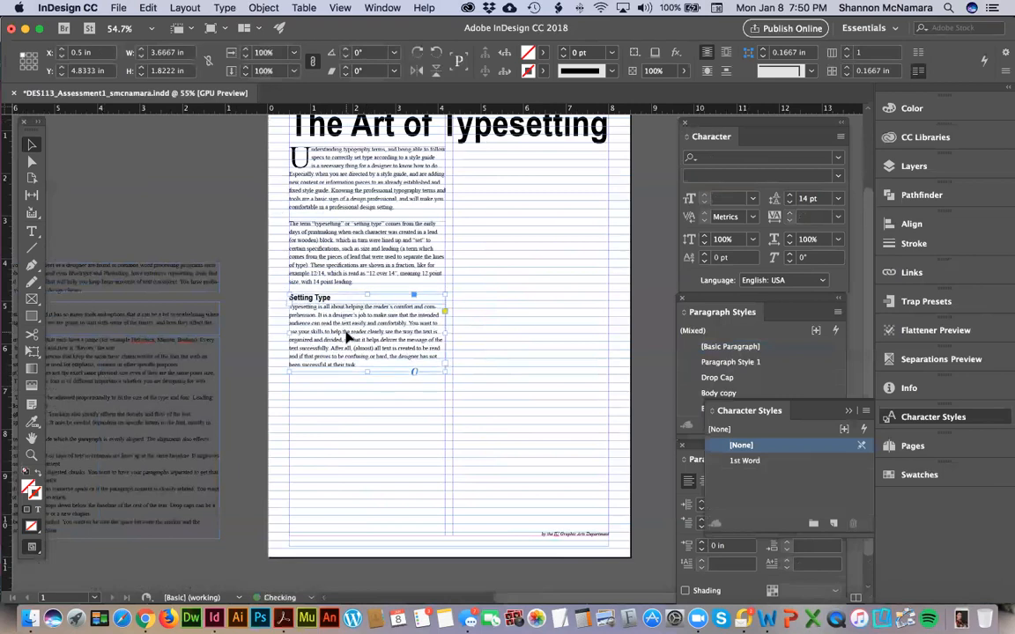
Place the "Many of the basic typesetting adjustments" frame below Setting Type, resized to 3.6667 × 2.1492 in and nudged down to Y 6.8264 in
left_click(186, 248)
scroll(186, 247, "left", 6)
left_click(289, 246)
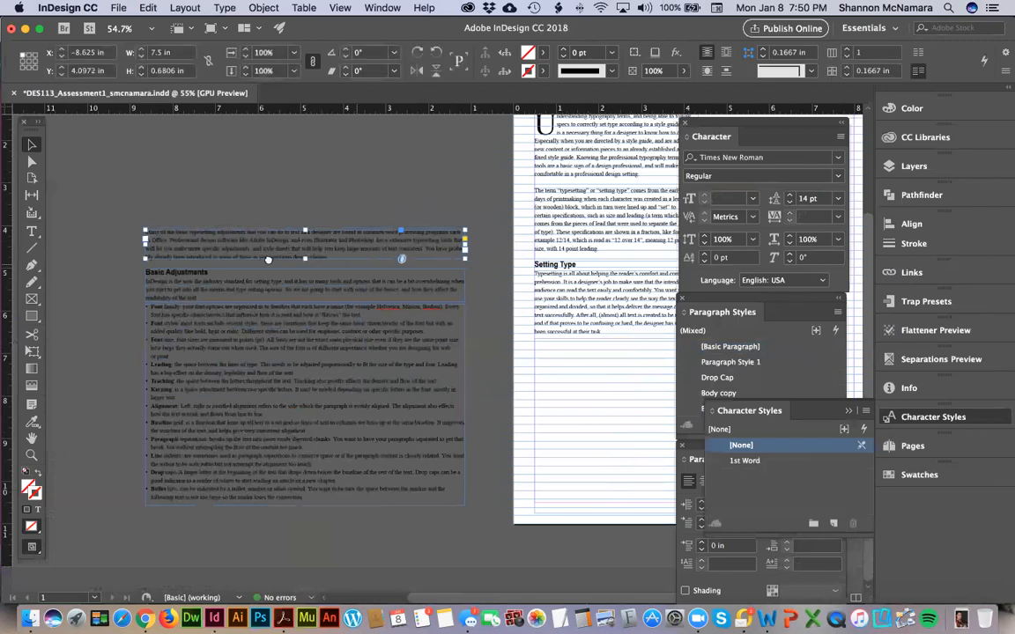
scroll(216, 250, "right", 3)
left_click_drag(215, 250, 595, 358)
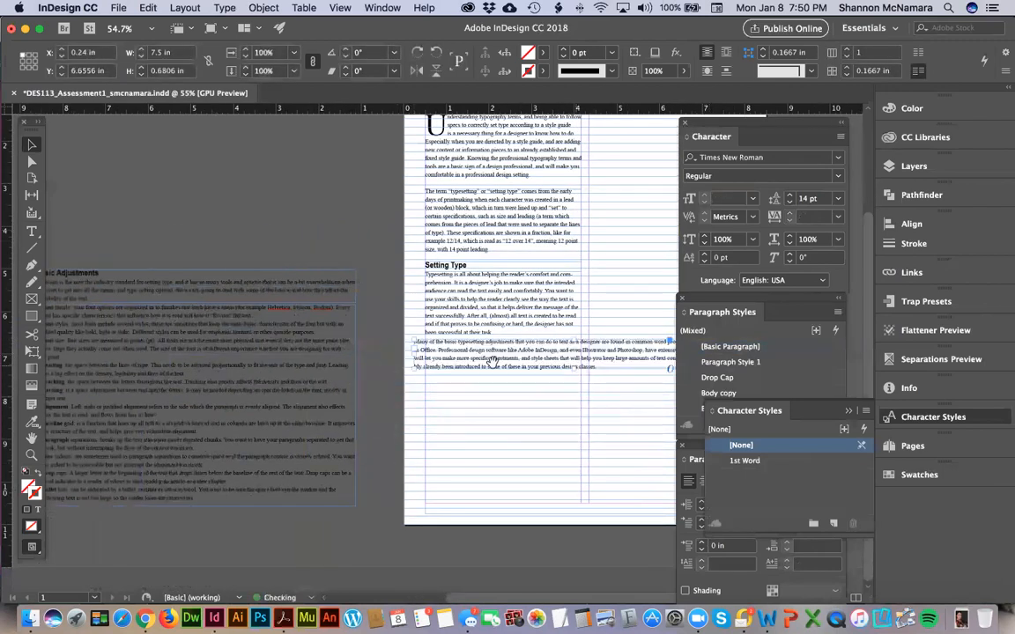
scroll(379, 367, "right", 3)
left_click_drag(379, 367, 391, 372)
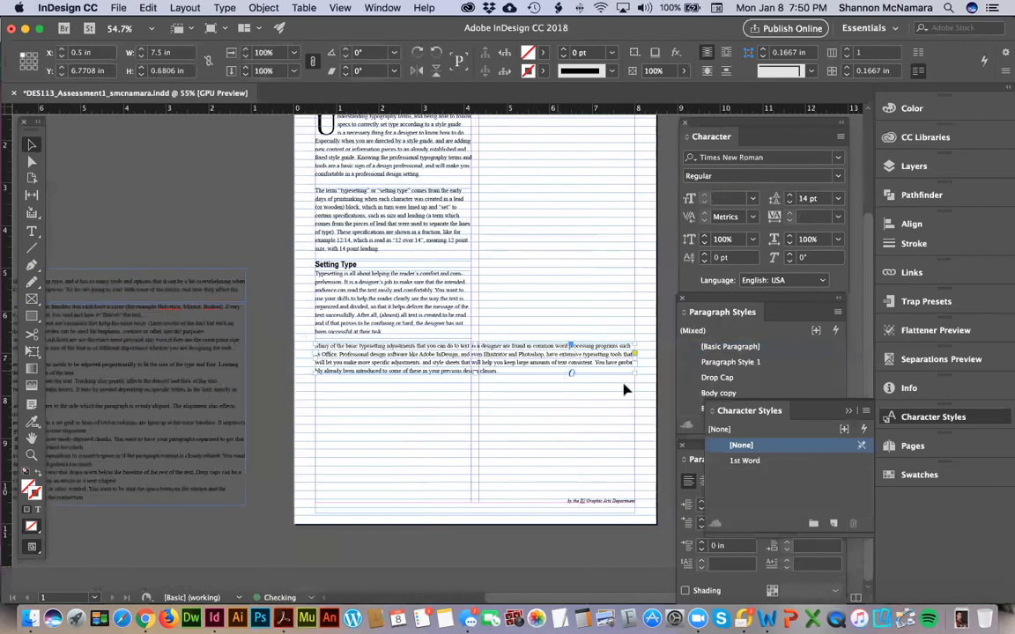
left_click_drag(636, 376, 468, 433)
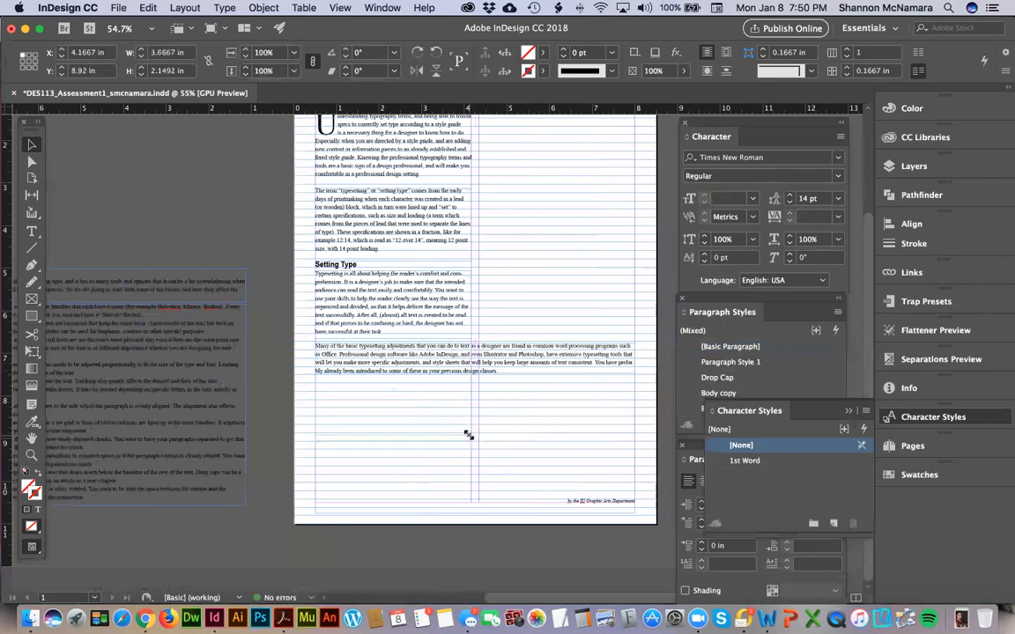
key("Down")
key("Down")
key("Down")
key("Down")
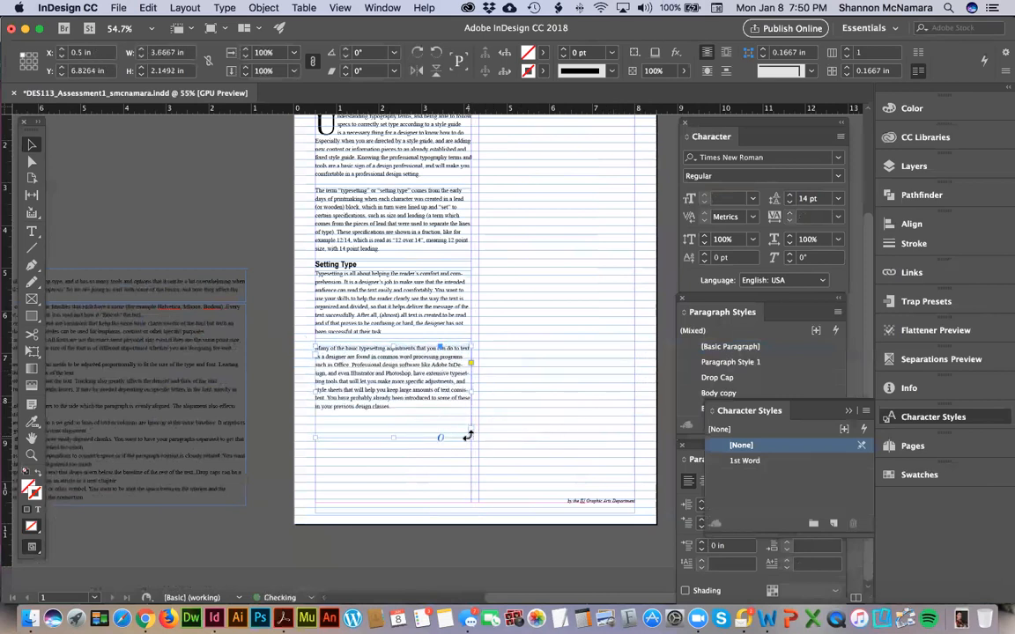
Move the Basic Adjustments frame from the pasteboard to the top of the second column at X 4.3333, Y 1.4722 in
left_click(179, 271)
scroll(167, 290, "left", 5)
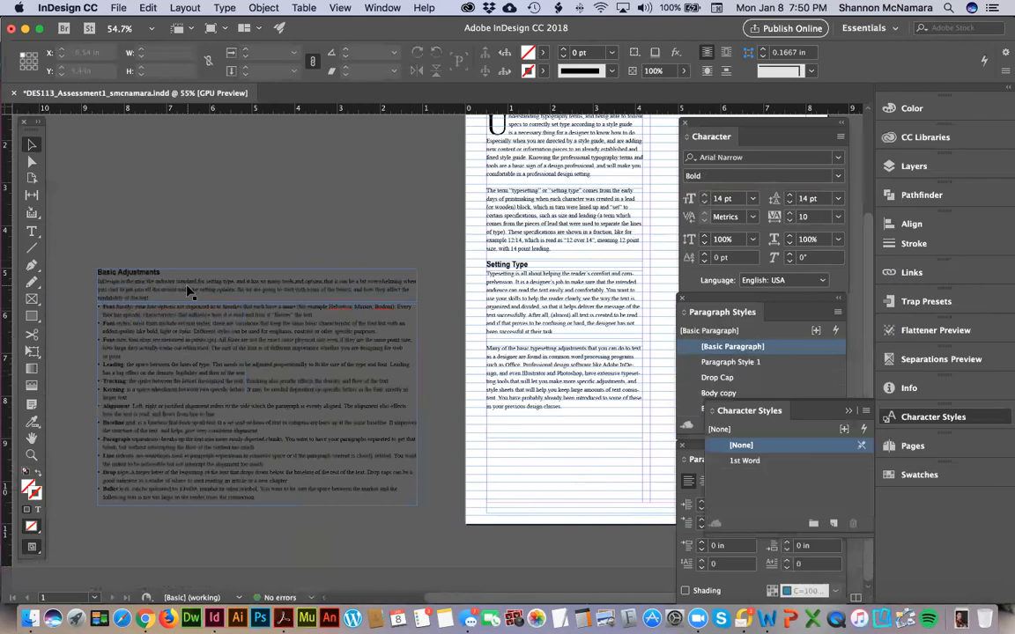
left_click_drag(142, 351, 583, 184)
left_click_drag(457, 204, 503, 241)
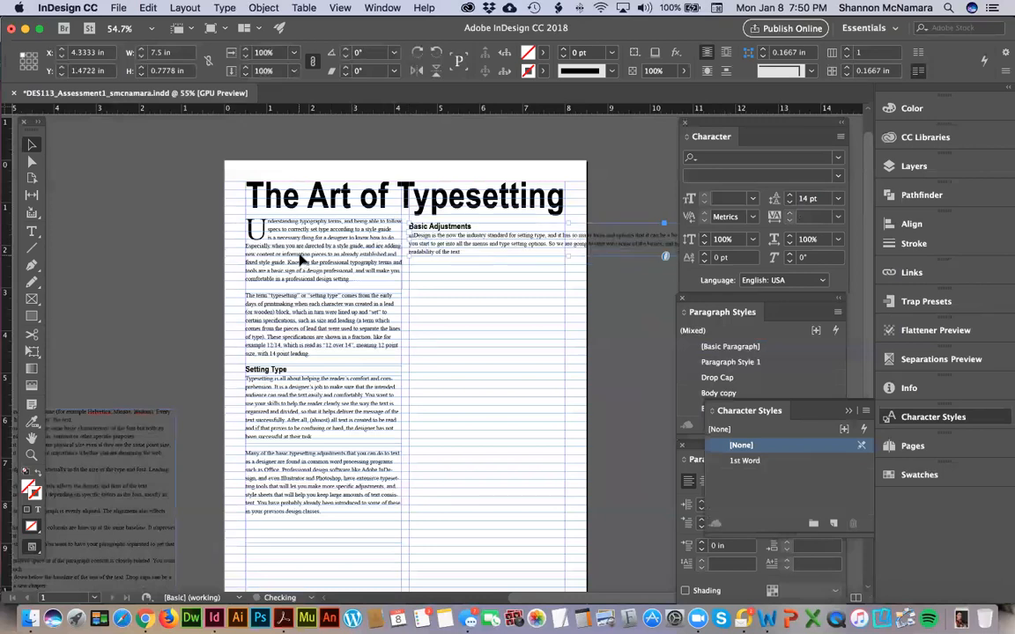
Select all four text frames in the first column and shift them down together to Y 1.5694 in
left_click(302, 257)
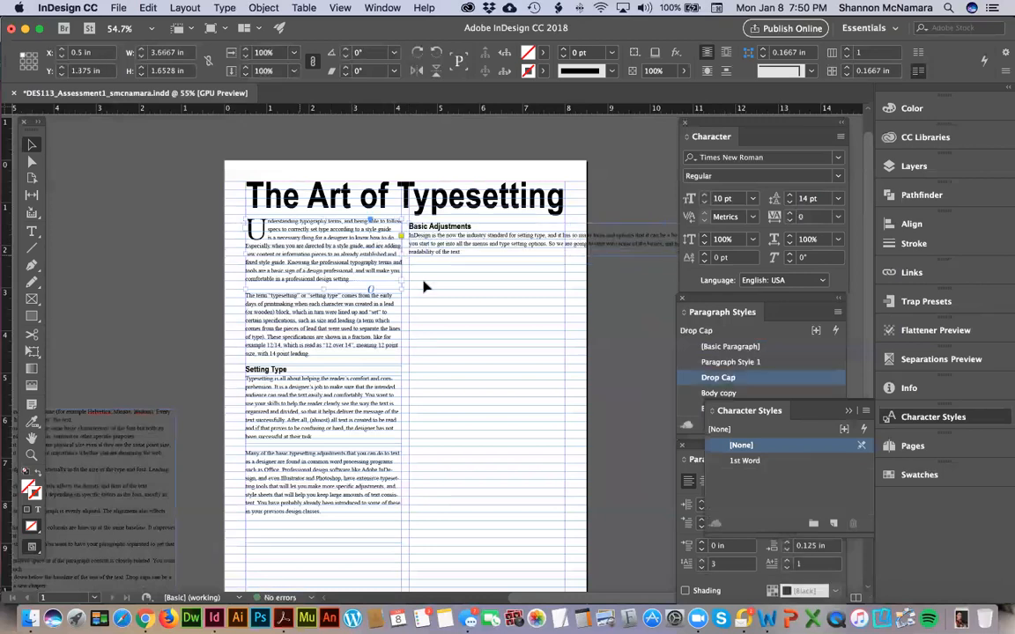
left_click(511, 240)
left_click(353, 309)
left_click(185, 286)
left_click(308, 255)
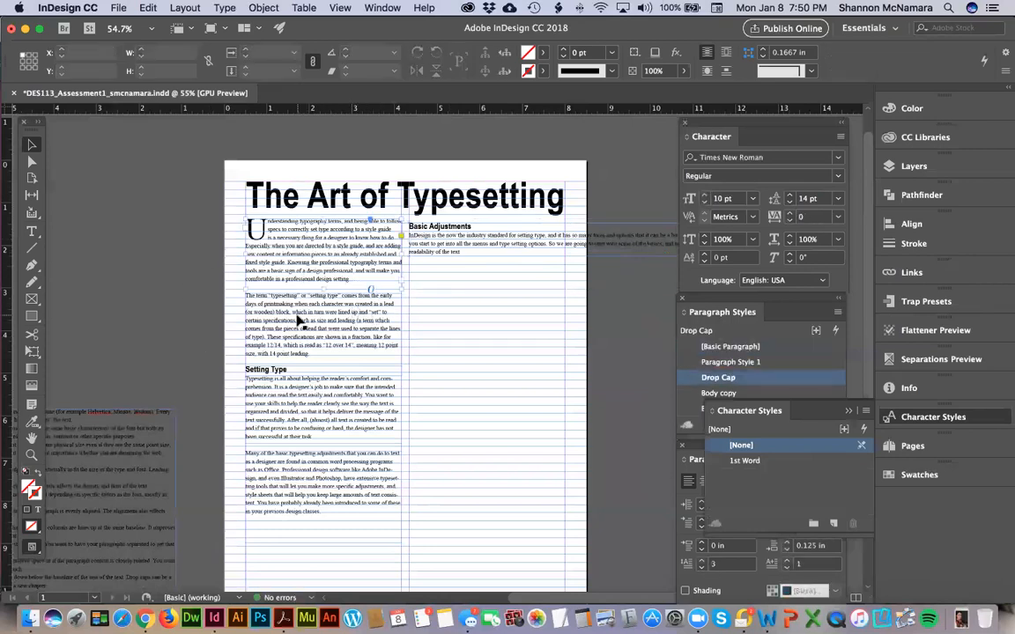
left_click(295, 320, "shift")
left_click_drag(314, 377, 314, 385)
key("Down")
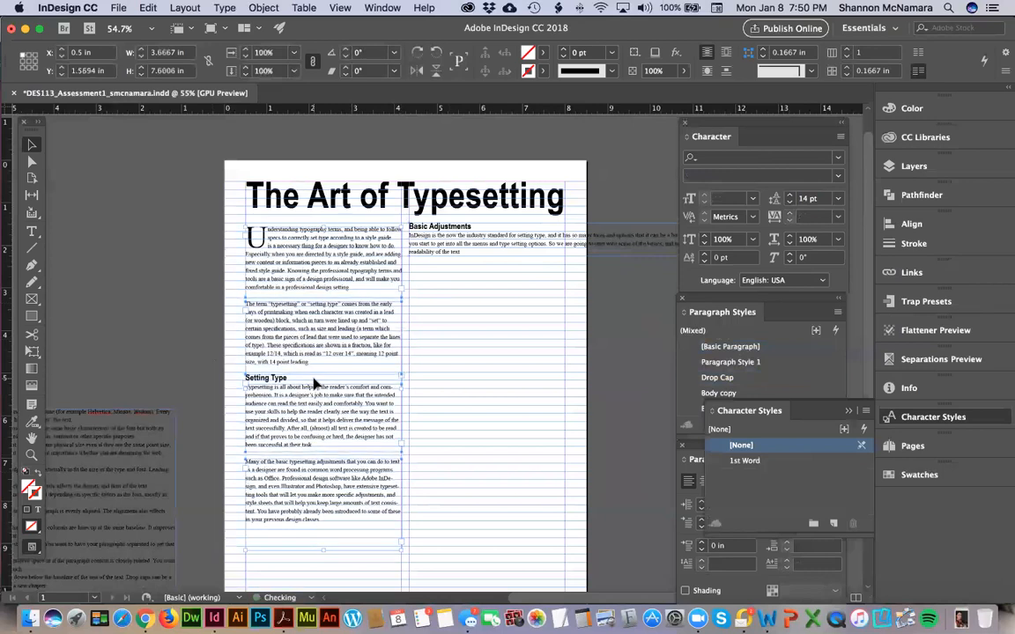
Lower the Basic Adjustments frame to Y 1.5278 in and resize it to 3.6667 × 1.3056 in
left_click(463, 248)
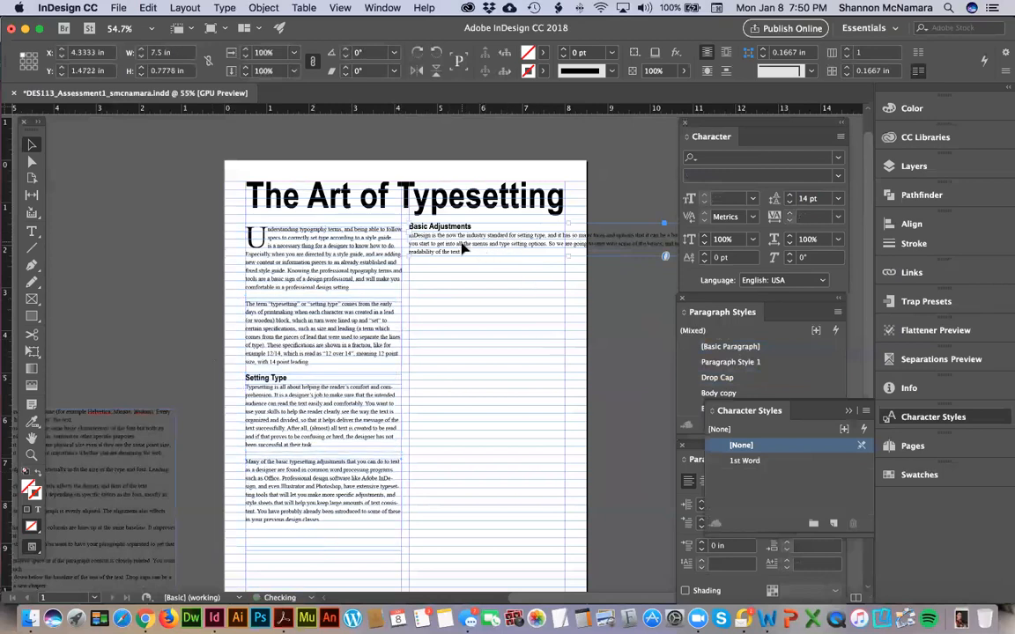
left_click_drag(462, 246, 462, 249)
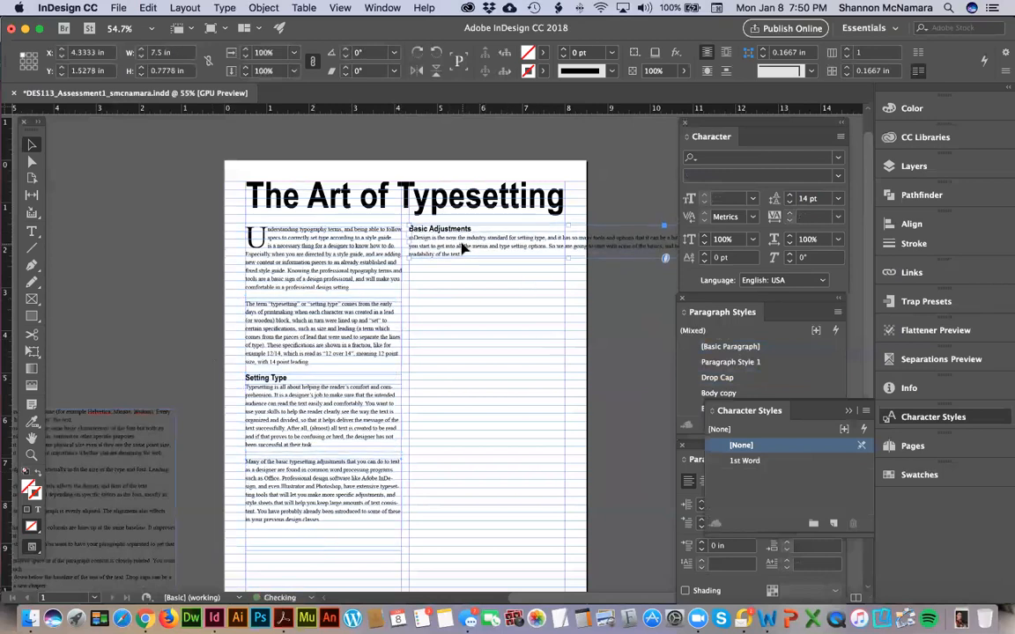
scroll(599, 305, "right", 5)
left_click_drag(641, 248, 478, 337)
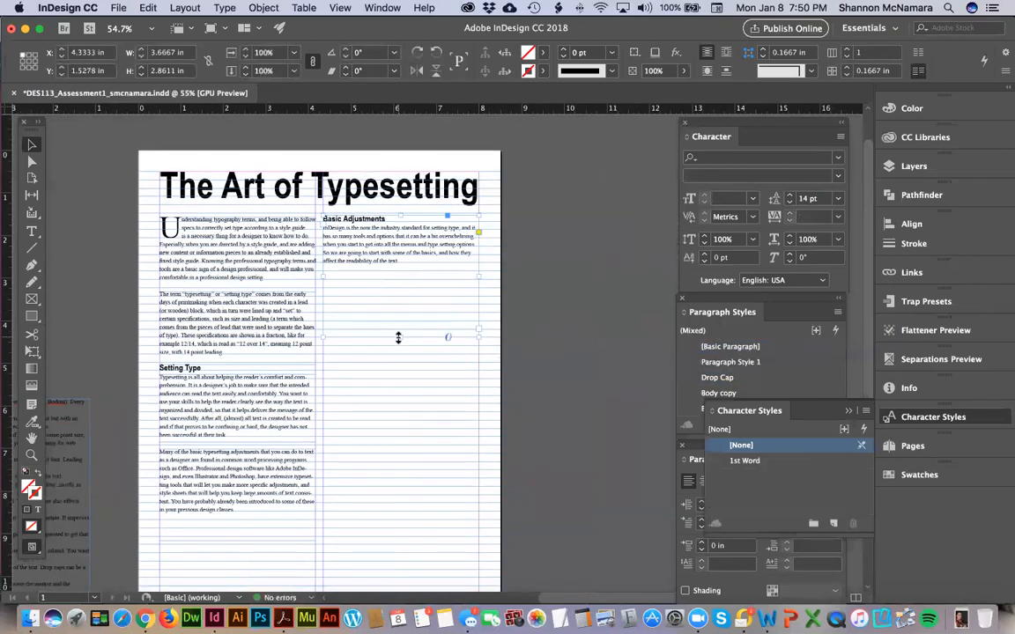
left_click_drag(399, 336, 399, 270)
Move the Basic Adjustments frame beneath the last paragraph in the first column and nudge it down to leave a blank baseline row
scroll(507, 299, "left", 5)
scroll(507, 299, "down", 2)
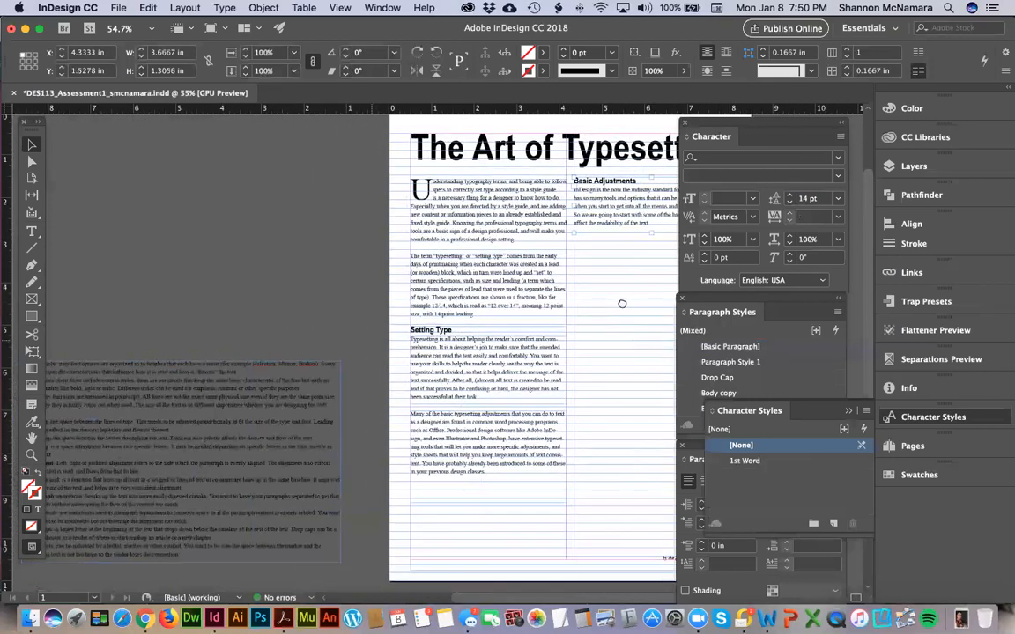
left_click_drag(494, 208, 330, 508)
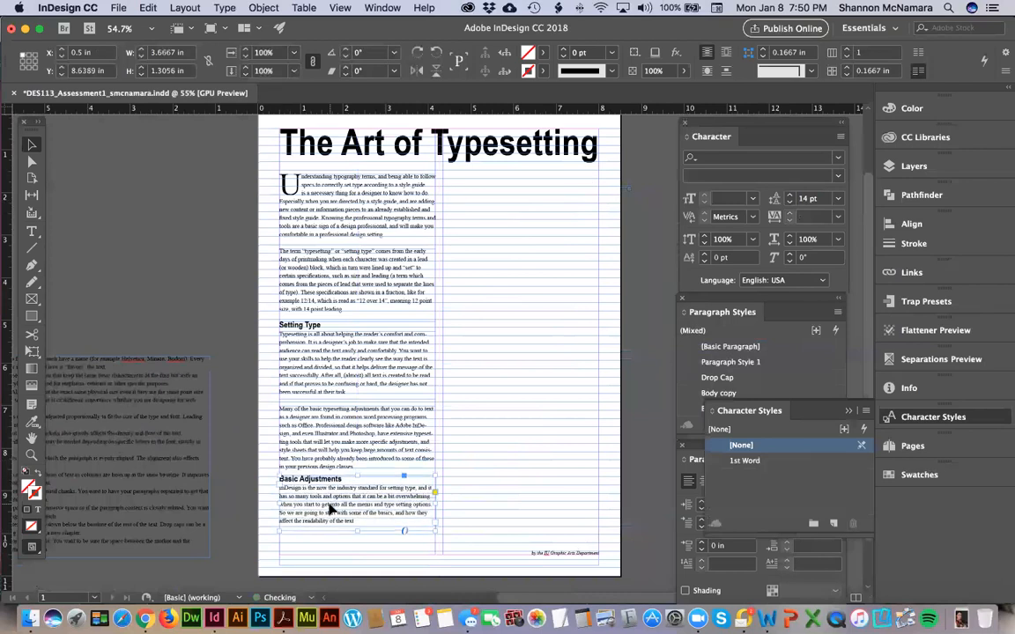
key("Down")
key("Down")
key("Down")
Place the bulleted list frame at the top of the second column at Y 1.5694 in and resize it to 3.6667 × 8.0694 in
left_click_drag(185, 390, 587, 223)
scroll(348, 319, "right", 3)
left_click_drag(349, 319, 285, 346)
left_click_drag(320, 291, 418, 279)
key("Up")
left_click_drag(644, 301, 478, 301)
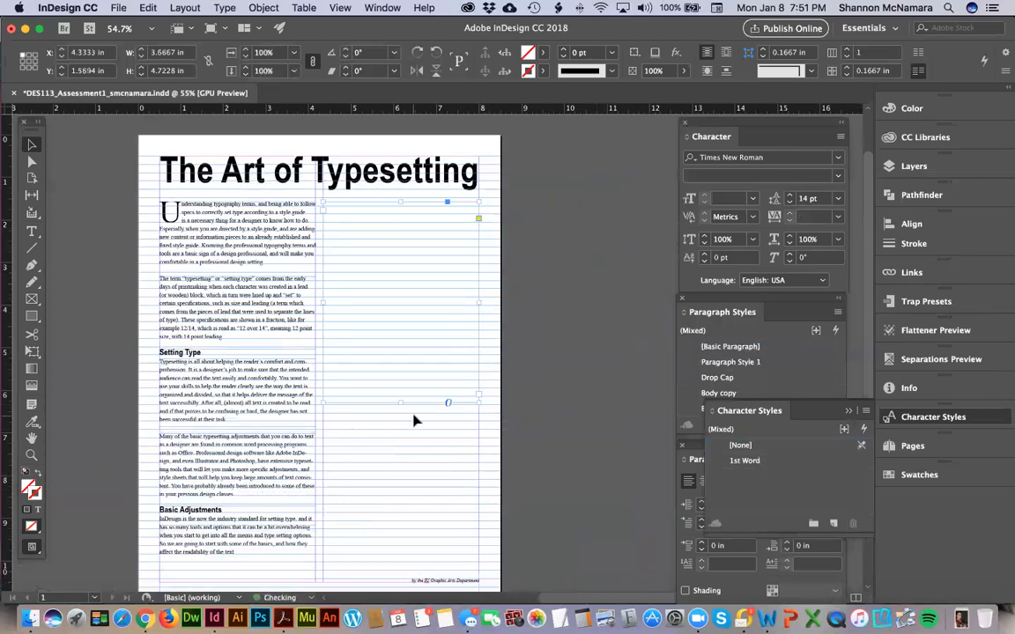
left_click_drag(400, 402, 406, 550)
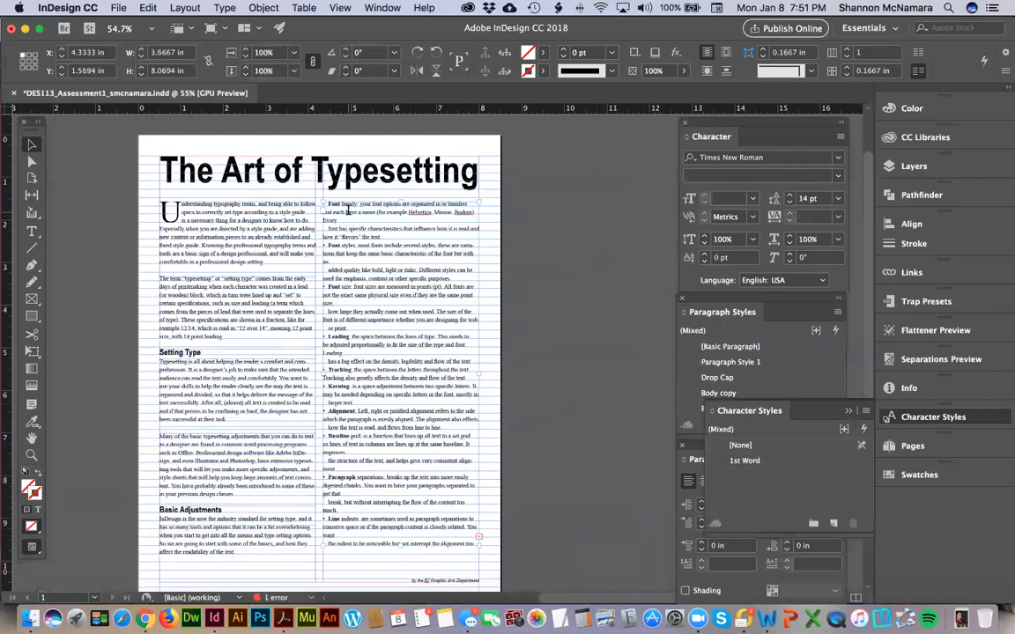
Indent the continuation lines of the Font family bullet and remove the stray line break after "Every"
double_click(348, 212)
left_click(332, 212)
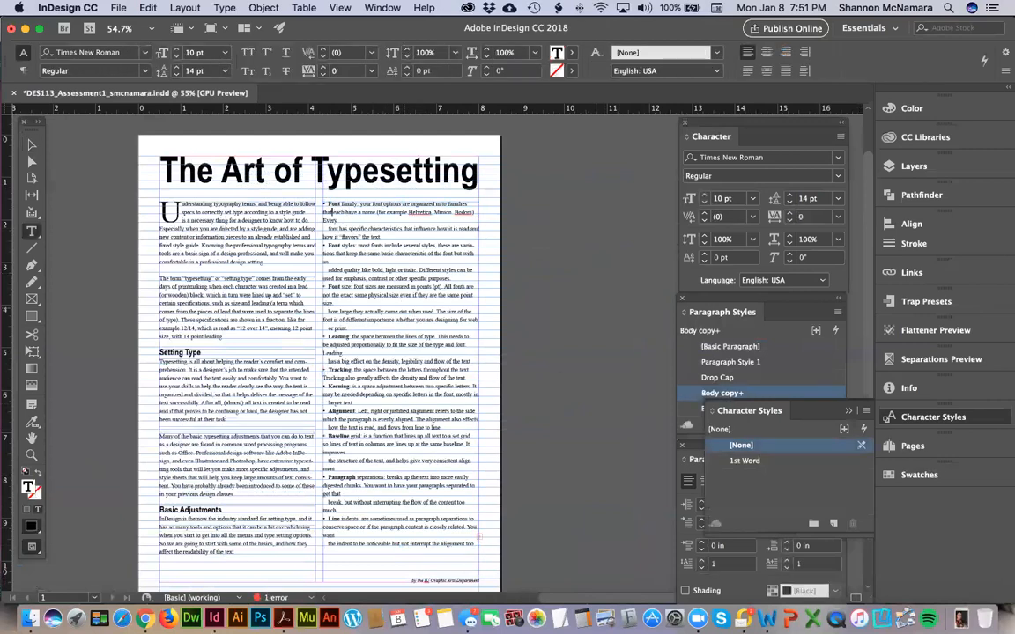
key("Return")
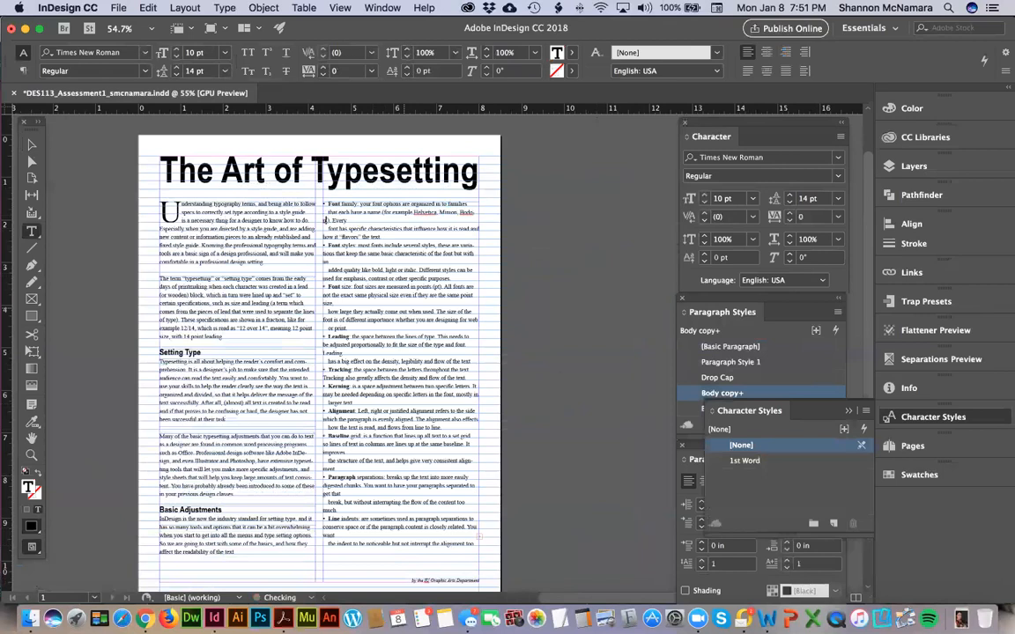
left_click(470, 212)
key("Return")
key("Tab")
key("Down")
key("BackSpace")
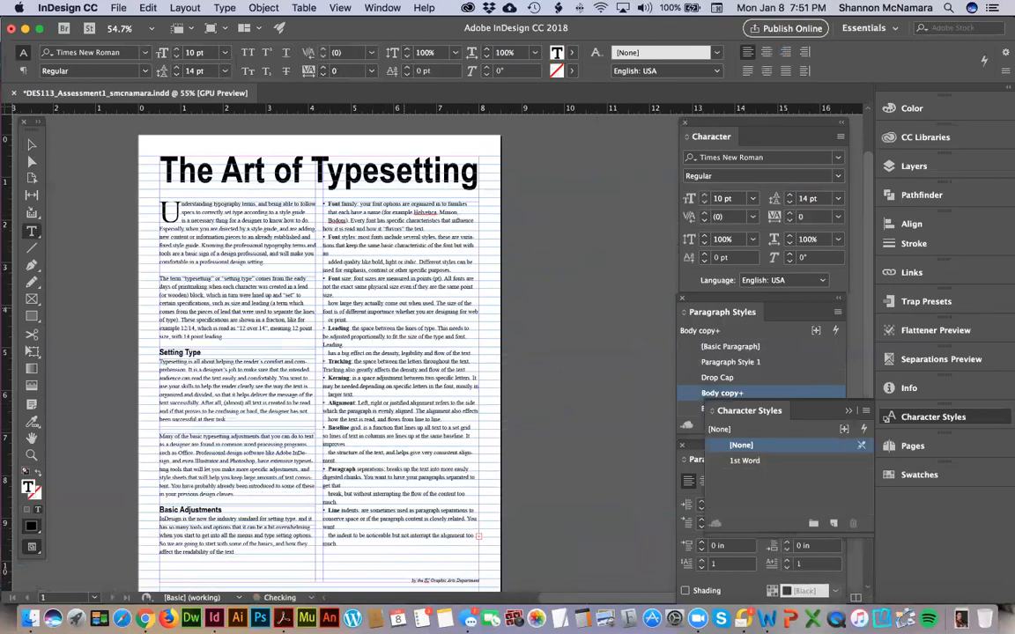
left_click(322, 228)
key("Tab")
Indent the continuation lines of the Font styles bullet, moving "variations" to its own line start and joining "with an" to "added quality"
key("Down")
key("Down")
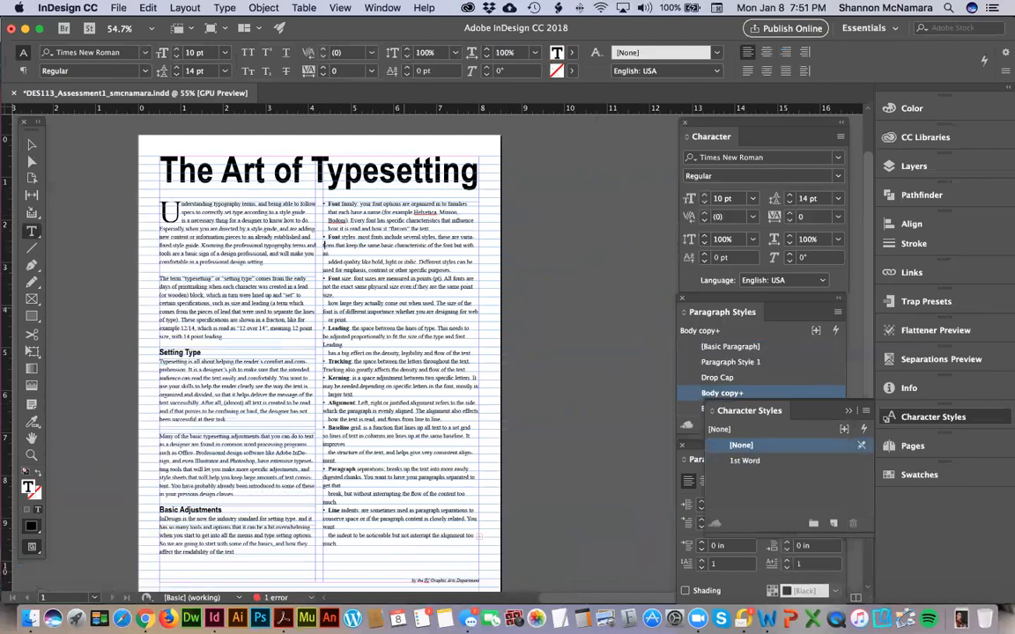
key("Tab")
key("BackSpace")
key("Left")
key("Left")
key("Left")
key("Left")
key("Left")
key("Tab")
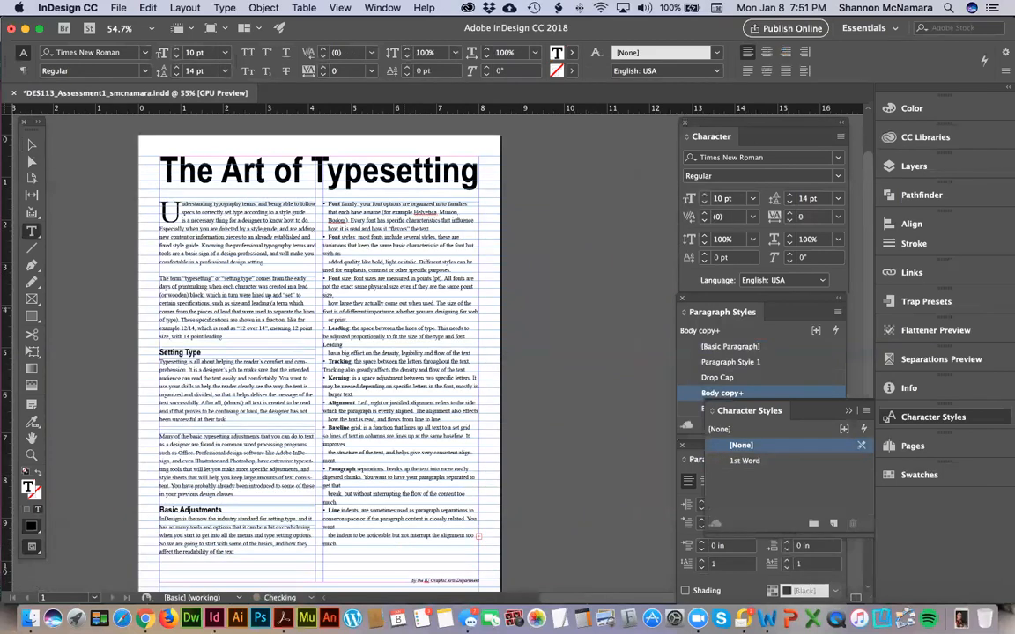
key("Tab")
left_click(478, 245)
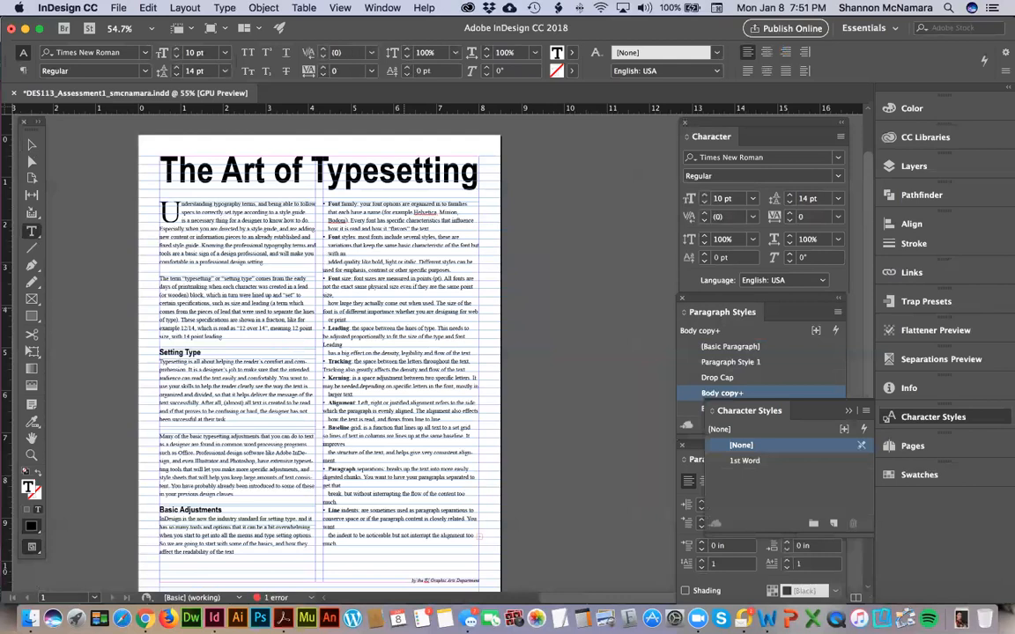
key("Delete")
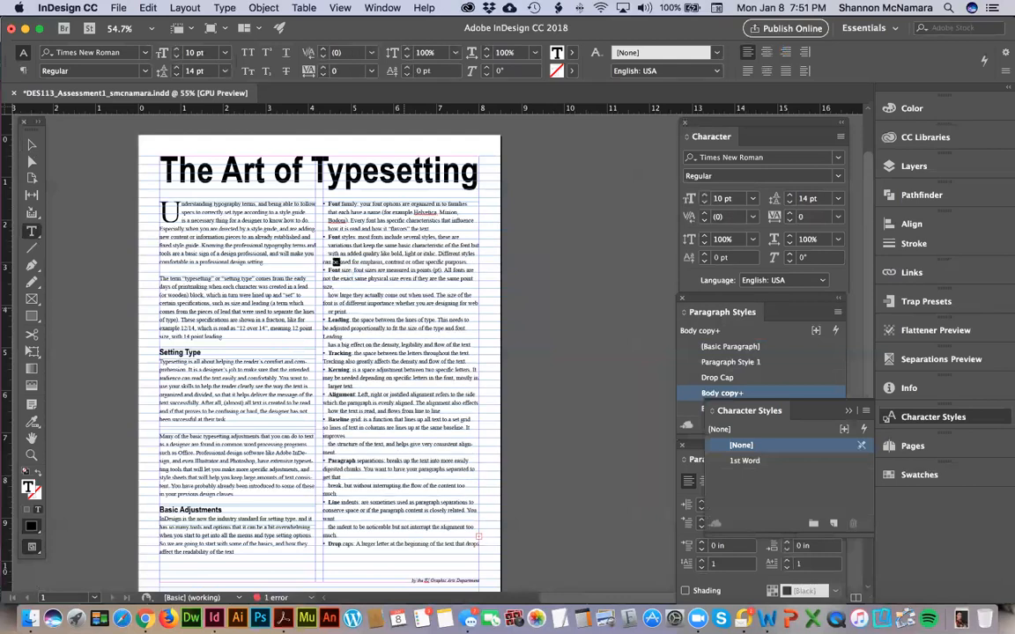
key("Return")
key("Tab")
Indent the continuation lines of the Font size bullet and remove its stray breaks before "how large" and "or print"
key("Down")
key("Down")
key("Left")
key("Return")
key("Tab")
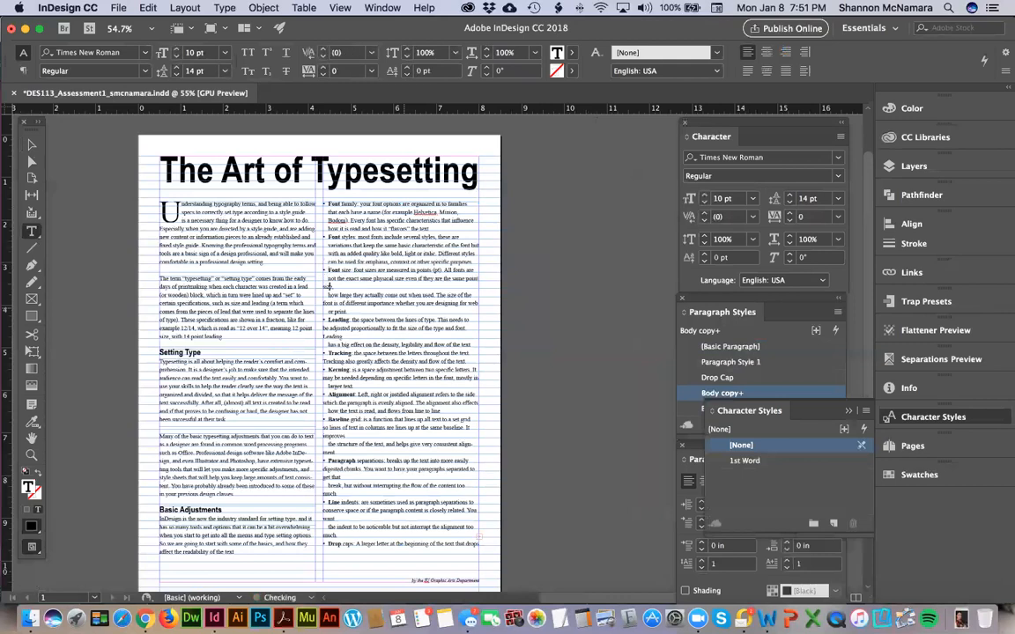
left_click(324, 286)
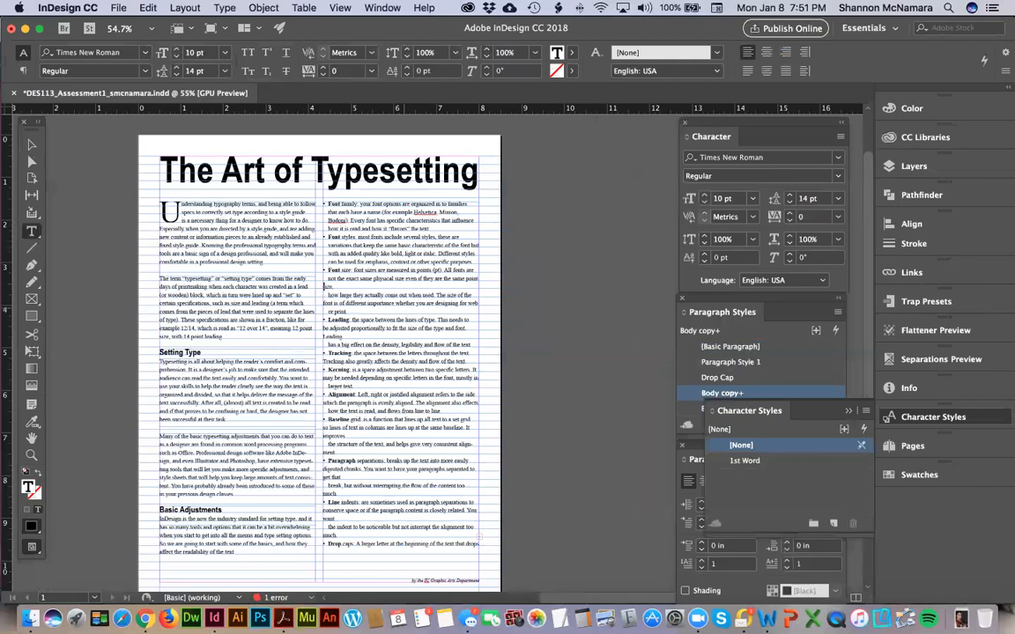
key("Tab")
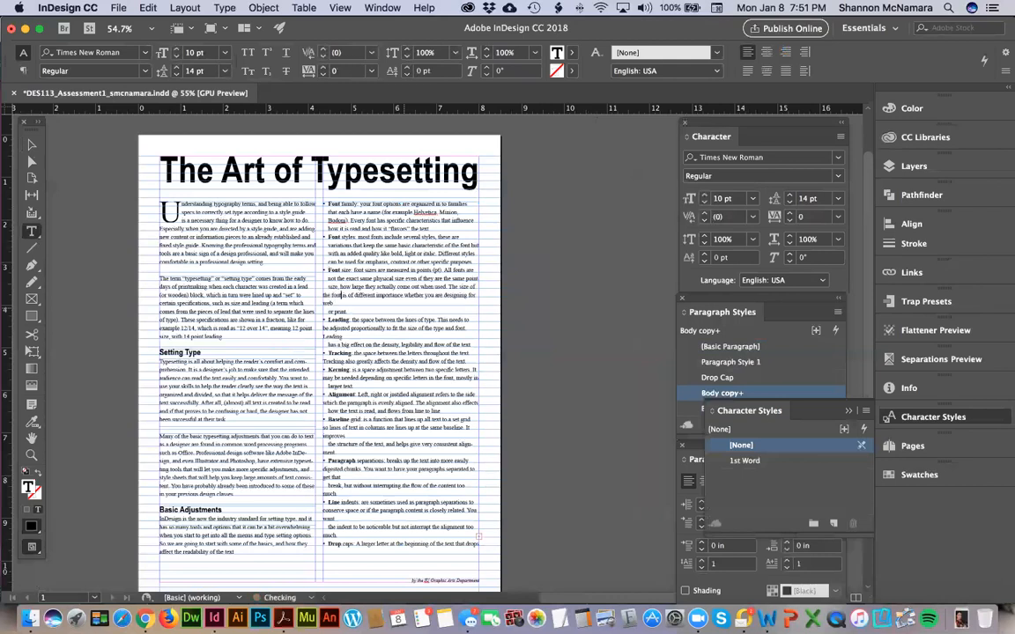
left_click(323, 295)
left_click(328, 311)
key("BackSpace")
key("BackSpace")
Indent the continuation lines of the Leading bullet and join "Leading" with "has a big effect" on one line
left_click(350, 311)
left_click(344, 320)
left_click(327, 334)
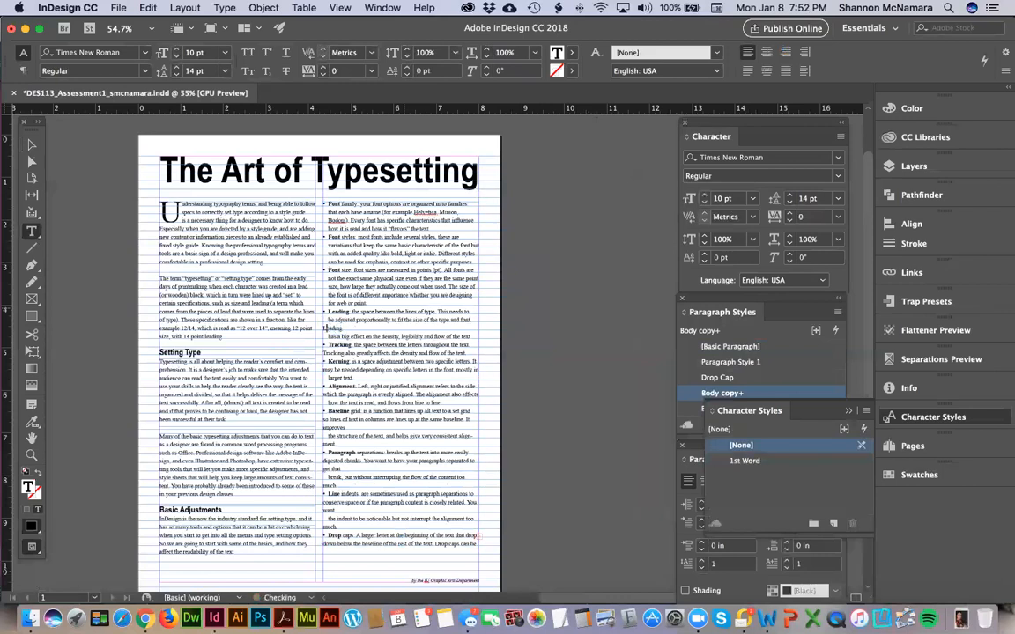
key("BackSpace")
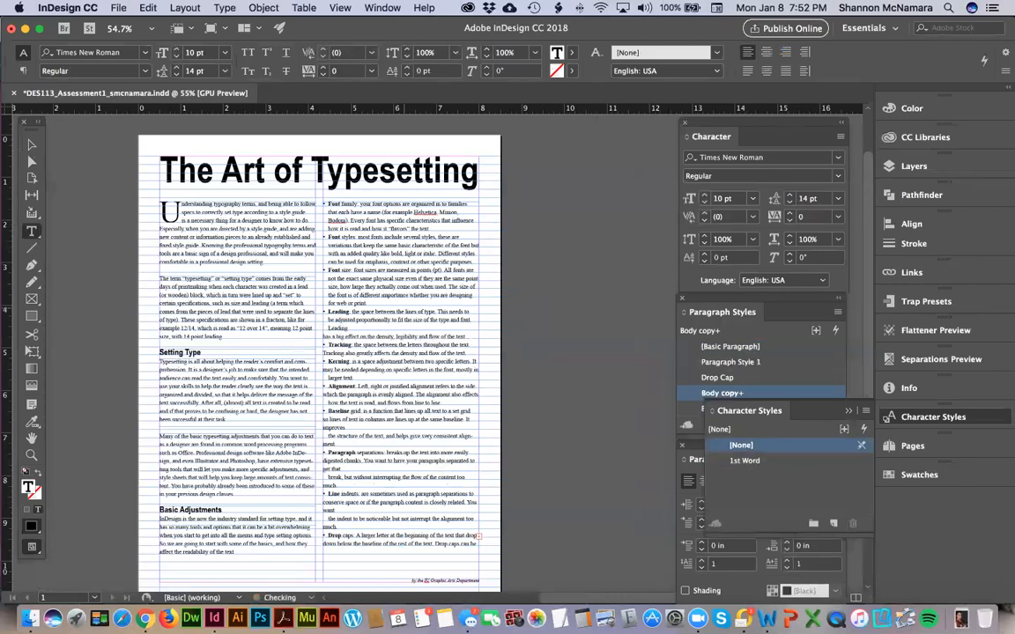
left_click(324, 336)
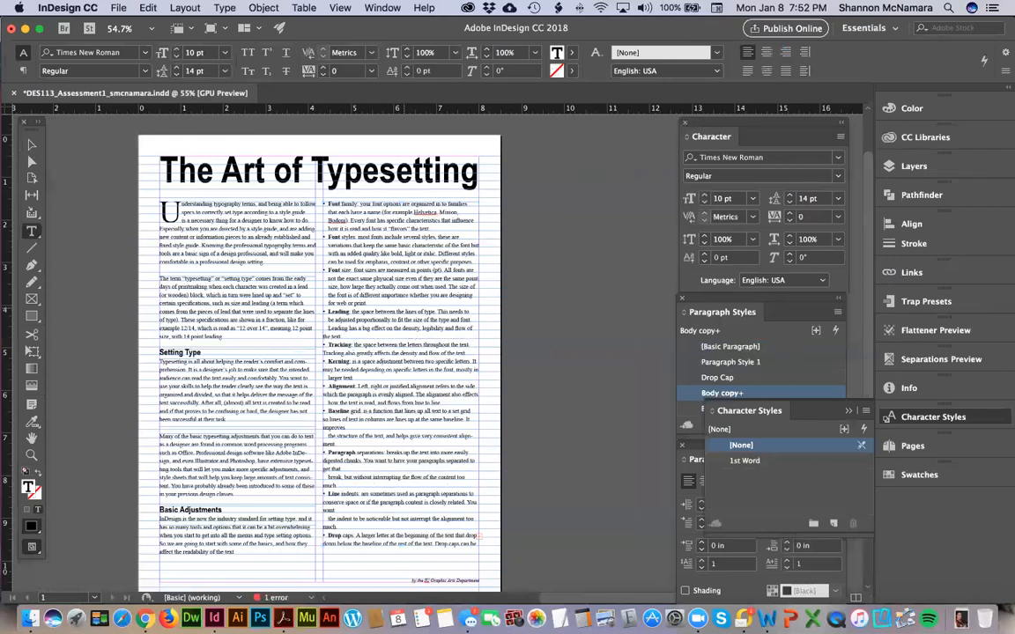
key("Return")
key("BackSpace")
key("Tab")
Indent the continuation lines of the Tracking and Kerning bullets and join "in" with "larger text"
key("Down")
key("Down")
key("Left")
key("Tab")
key("Down")
key("Down")
key("Left")
key("Left")
key("Tab")
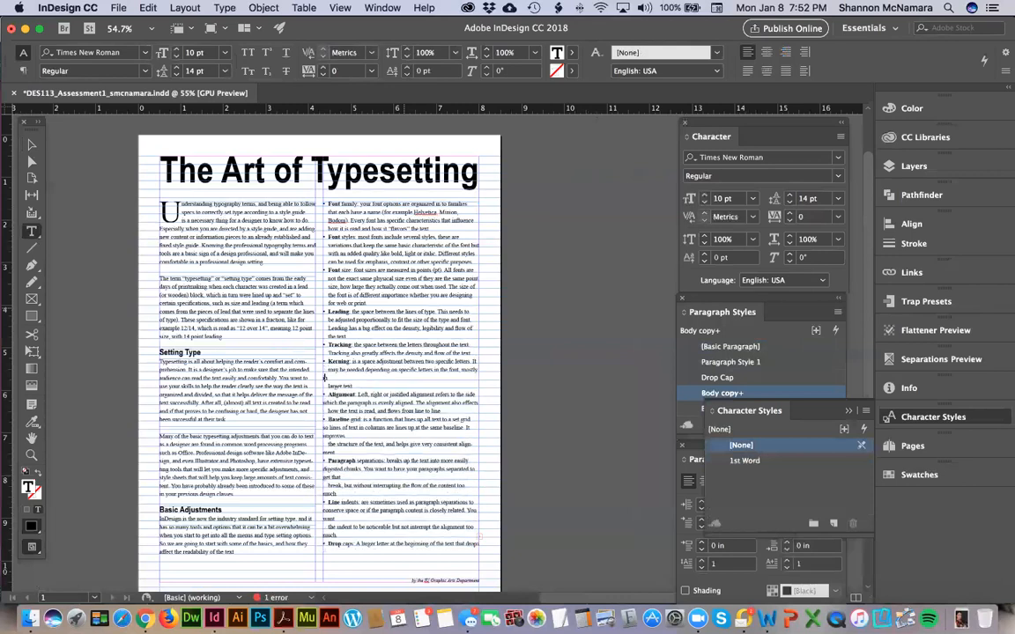
key("Delete")
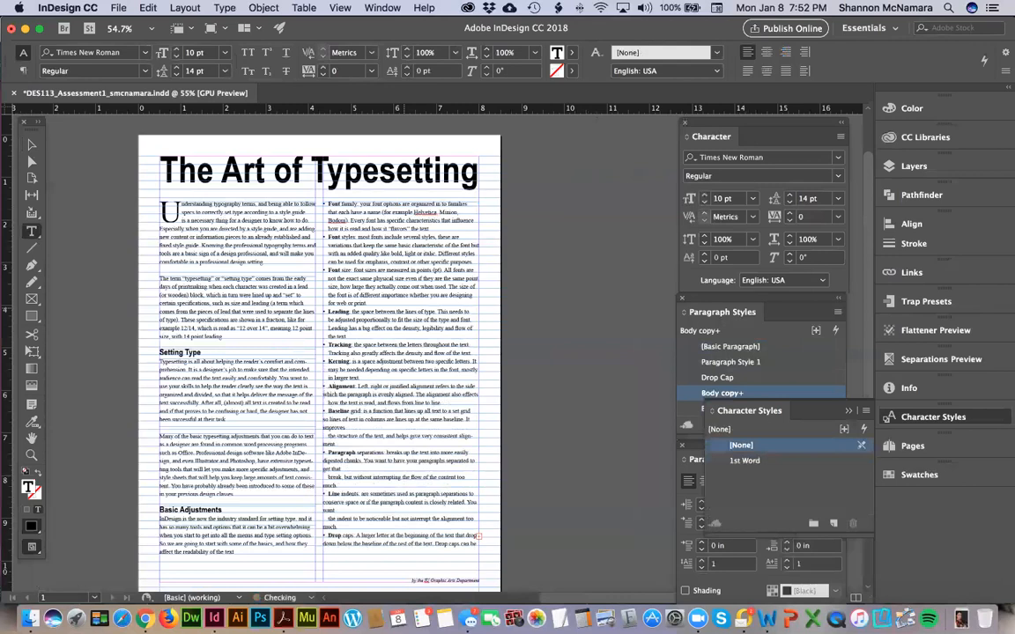
Indent the Alignment bullet's continuation lines and join "effects" with "how the text is read"
key("Return")
key("Delete")
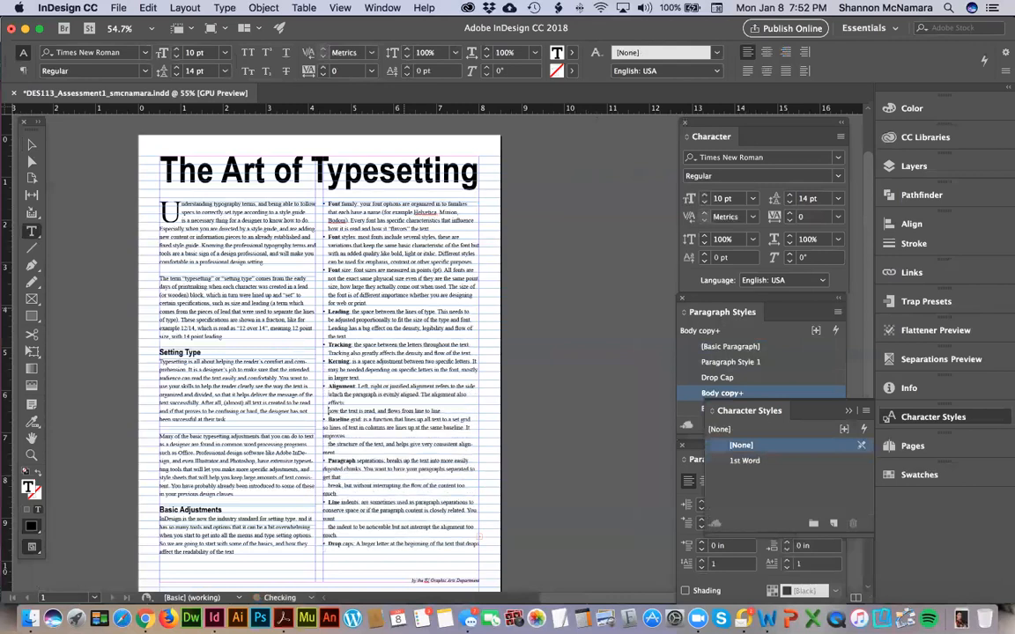
key("BackSpace")
Indent the Baseline grid bullet's continuation lines, join "improves" with "the structure", and start a new line at "consistent alignment"
key("Down")
key("Down")
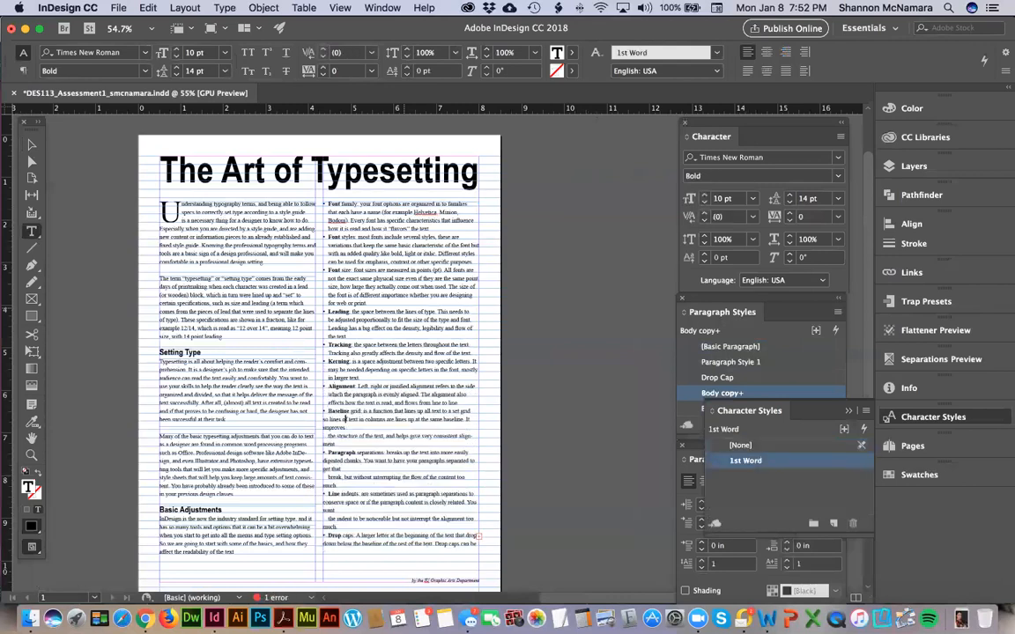
key("super+shift+Left")
key("Left")
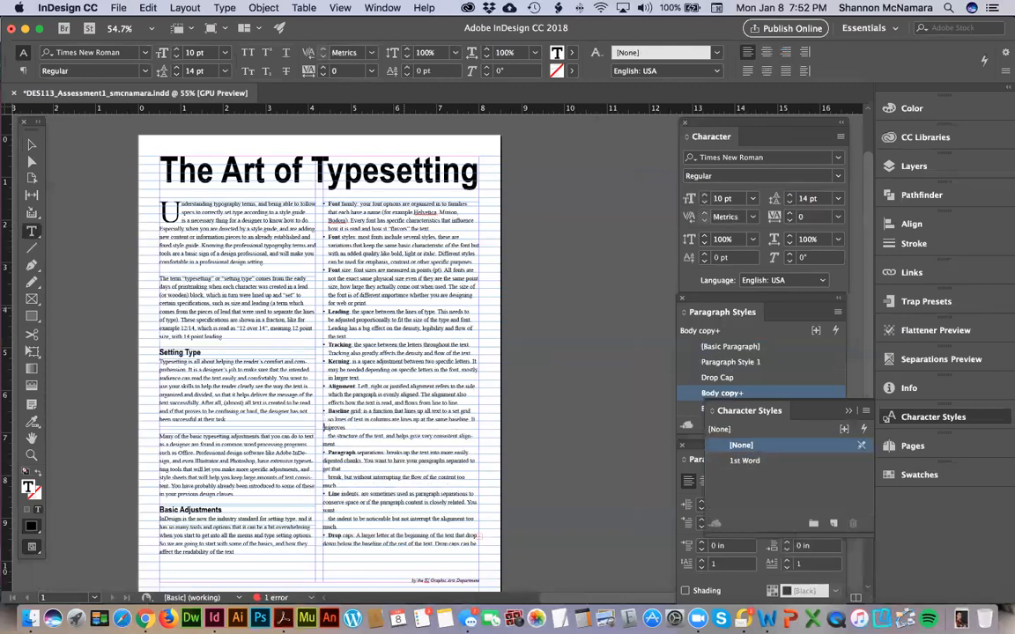
key("BackSpace")
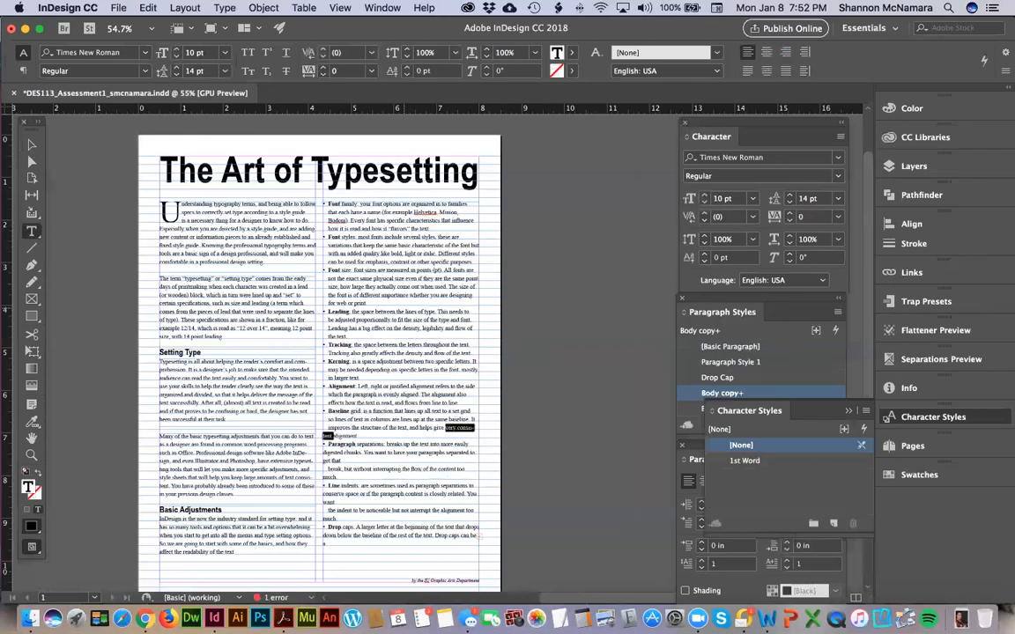
key("Return")
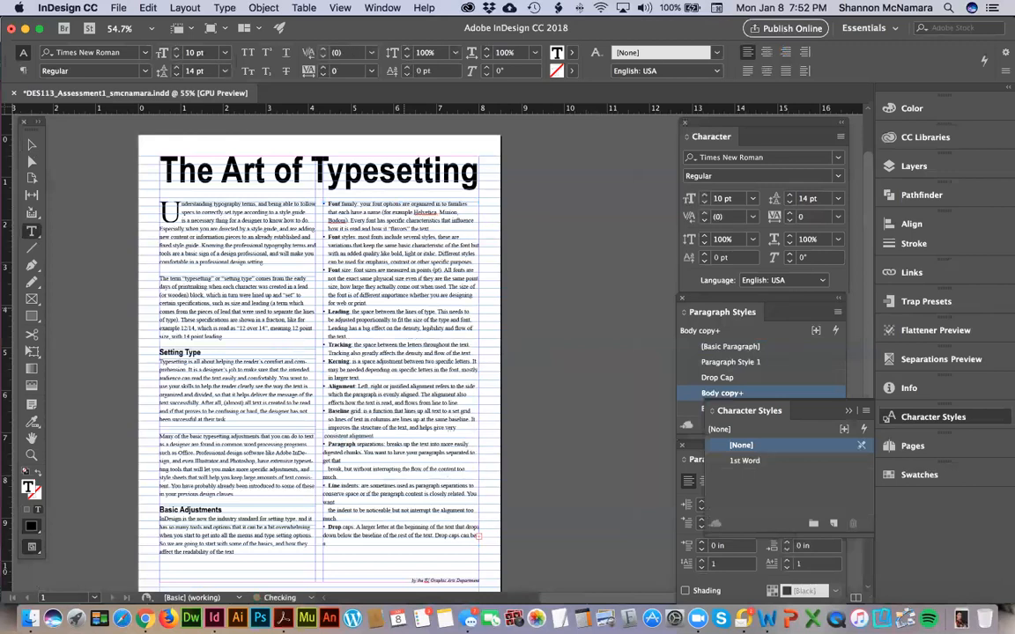
key("BackSpace")
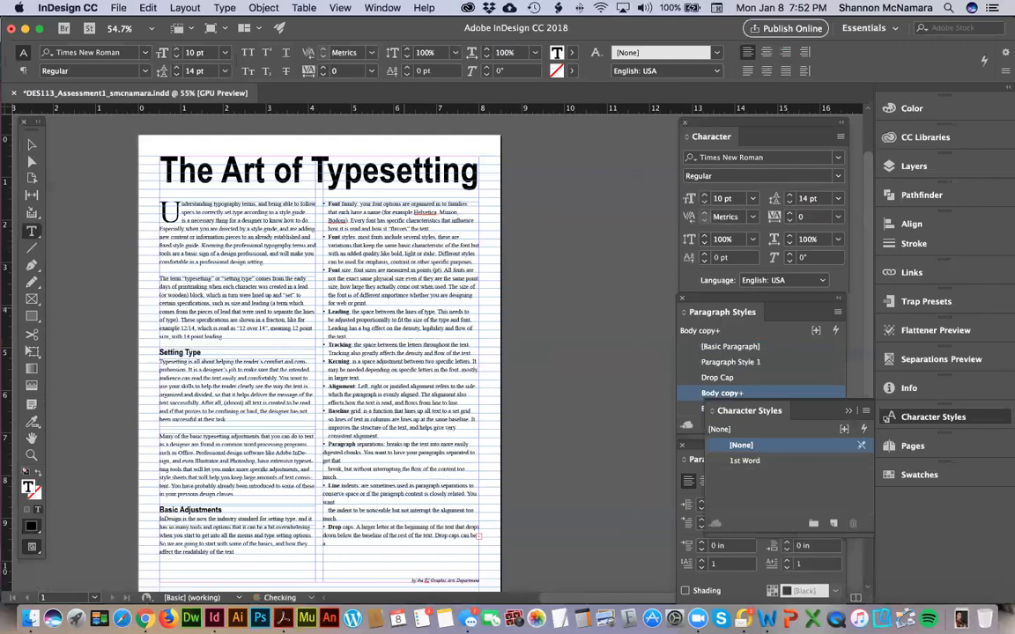
Indent the Paragraph separations bullet's continuation lines and remove the stray breaks after "to get that" and before "much"
left_click(324, 461)
left_click(328, 469)
key("BackSpace")
key("BackSpace")
key("BackSpace")
key("BackSpace")
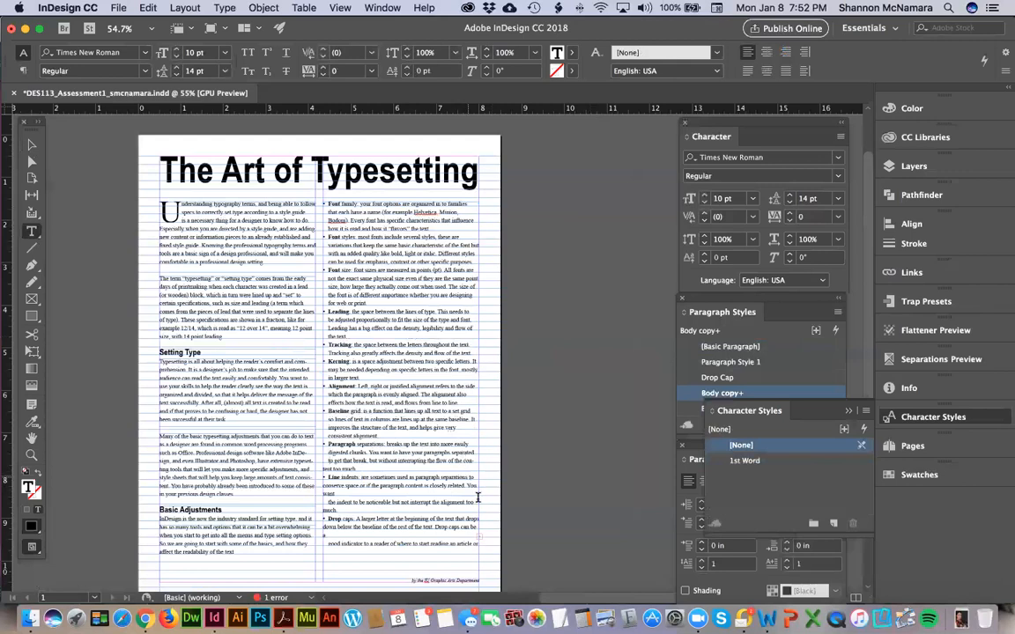
key("Tab")
Indent the "content too much" line of the Paragraph separations bullet and the first continuation lines of the Line indents bullet
key("Down")
key("Down")
key("Left")
key("Tab")
key("Down")
key("Left")
key("Down")
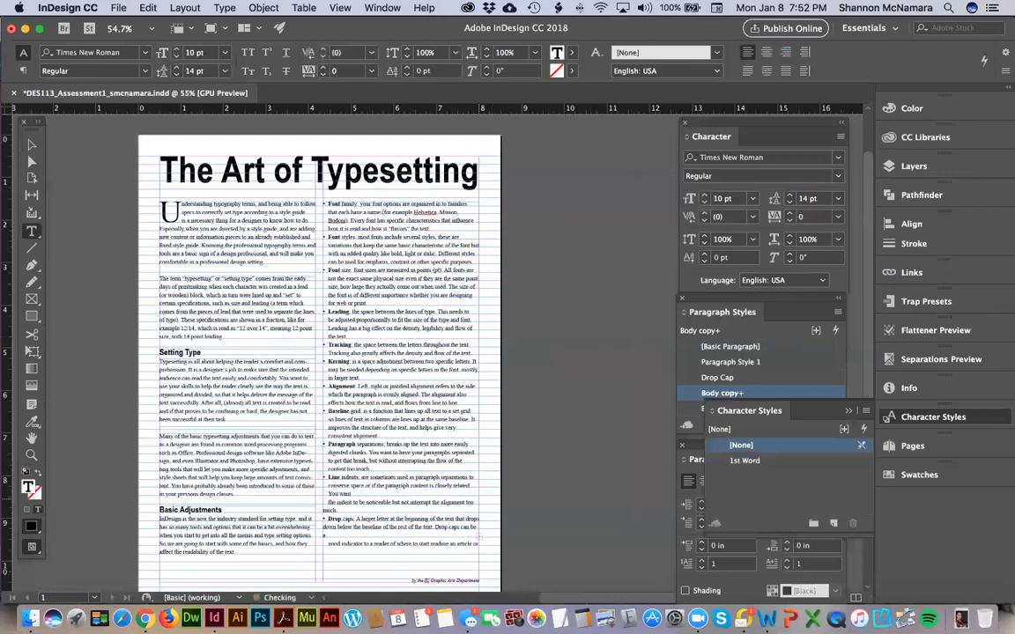
Join "You want" with "the indent to be noticeable" in the Line indents bullet and put "alignment too much" on its own indented line
key("BackSpace")
key("shift+super+Left")
key("shift+super+Left")
key("shift+super+Left")
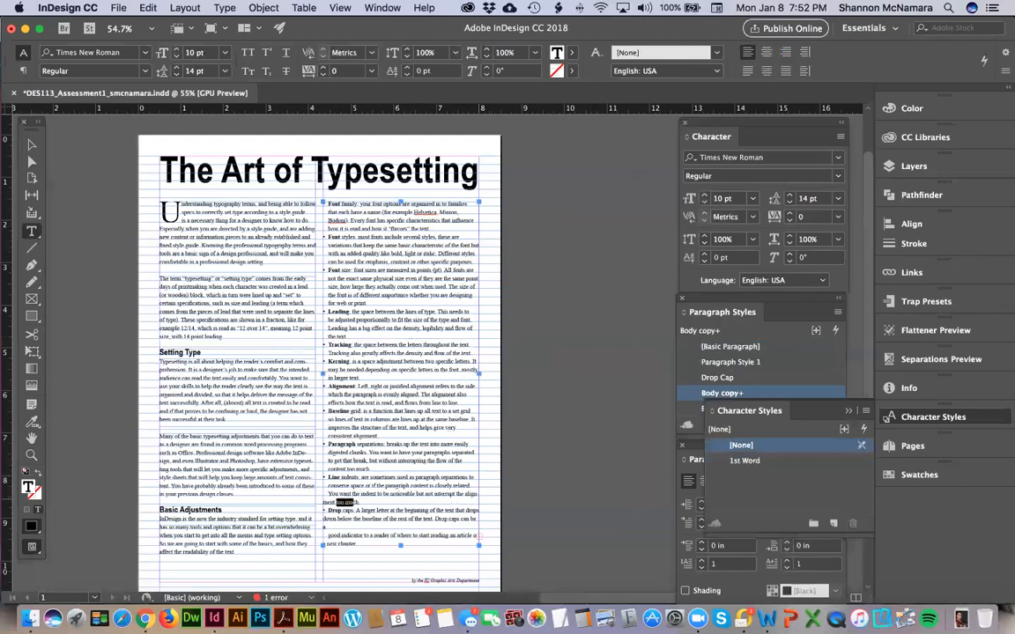
key("Left")
key("Return")
key("Tab")
Indent the Drop caps bullet's continuation lines and join "be a" with "good indicator to a reader"
key("Down")
key("Down")
key("Left")
key("Tab")
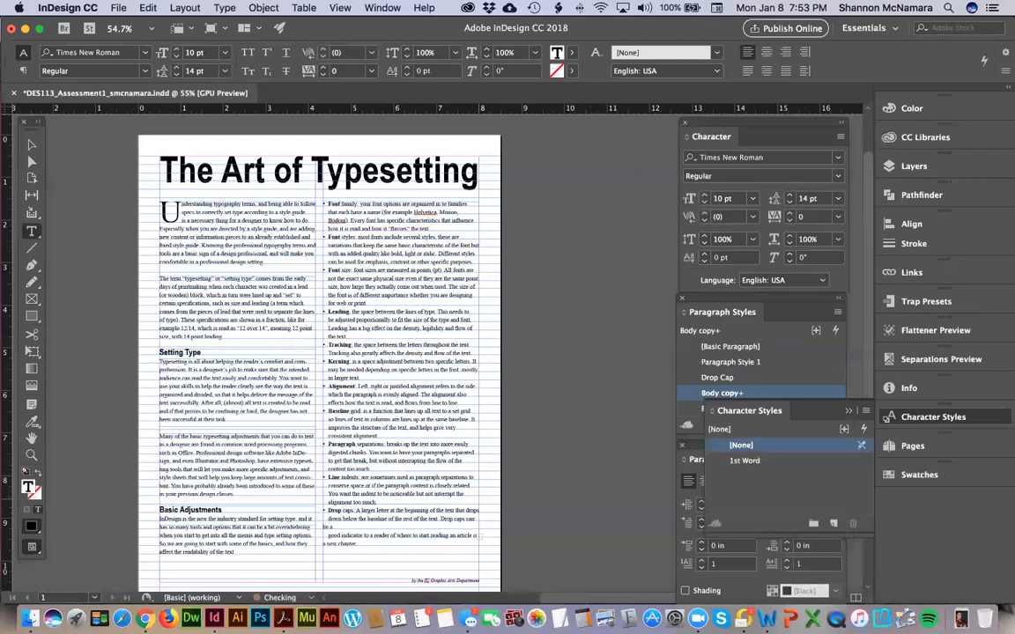
key("Down")
key("BackSpace")
key("BackSpace")
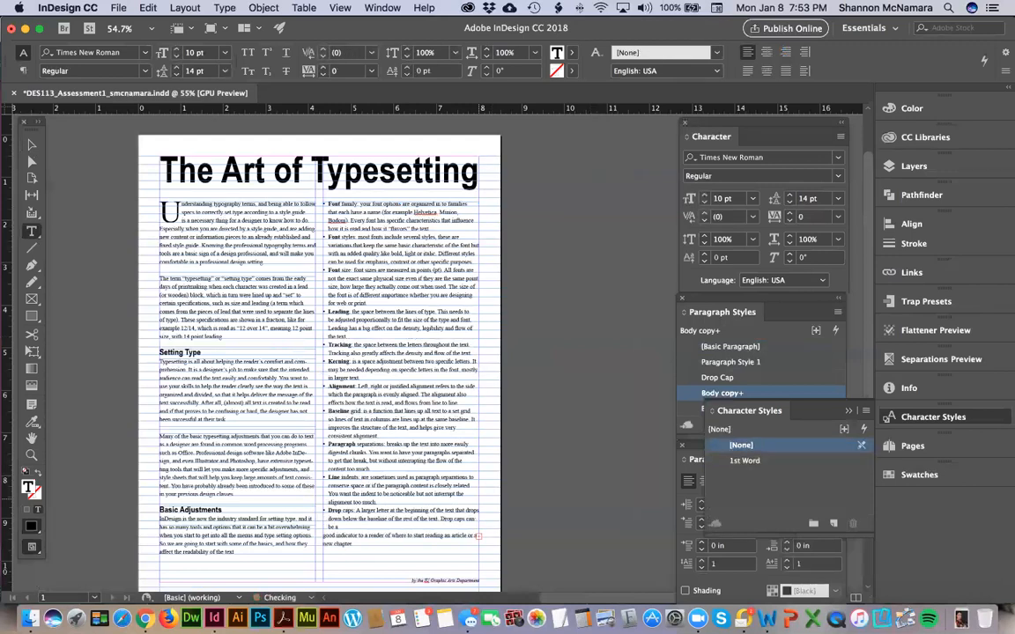
double_click(335, 536)
key("Left")
key("BackSpace")
key("Down")
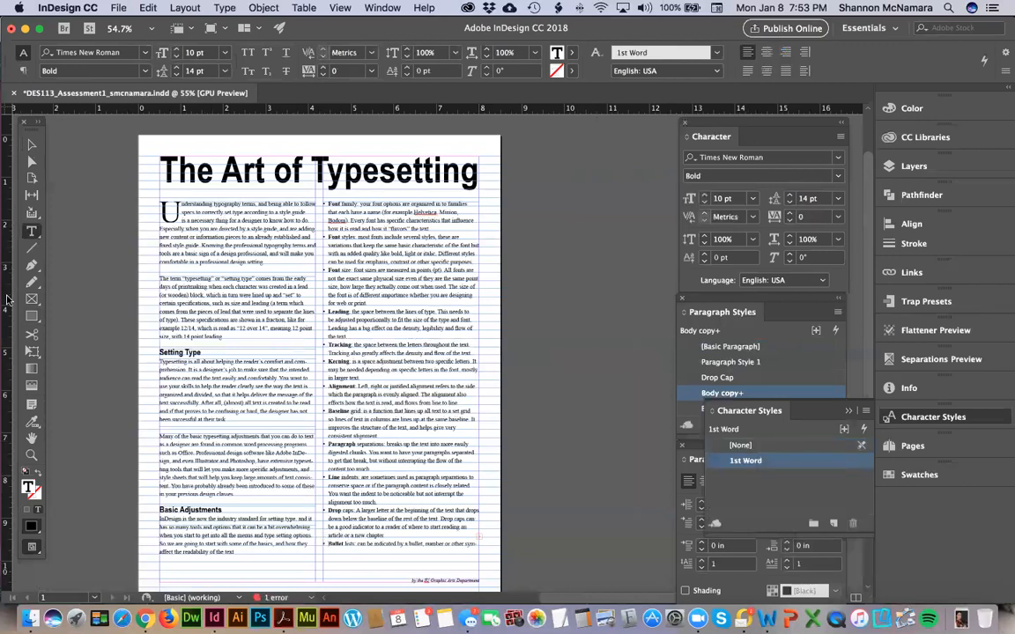
Extend the bulleted text frame downward to about 8.85 in high and indent the Bullet lists bullet's continuation lines, with "connection" on its own line
left_click(31, 144)
left_click_drag(402, 544, 401, 577)
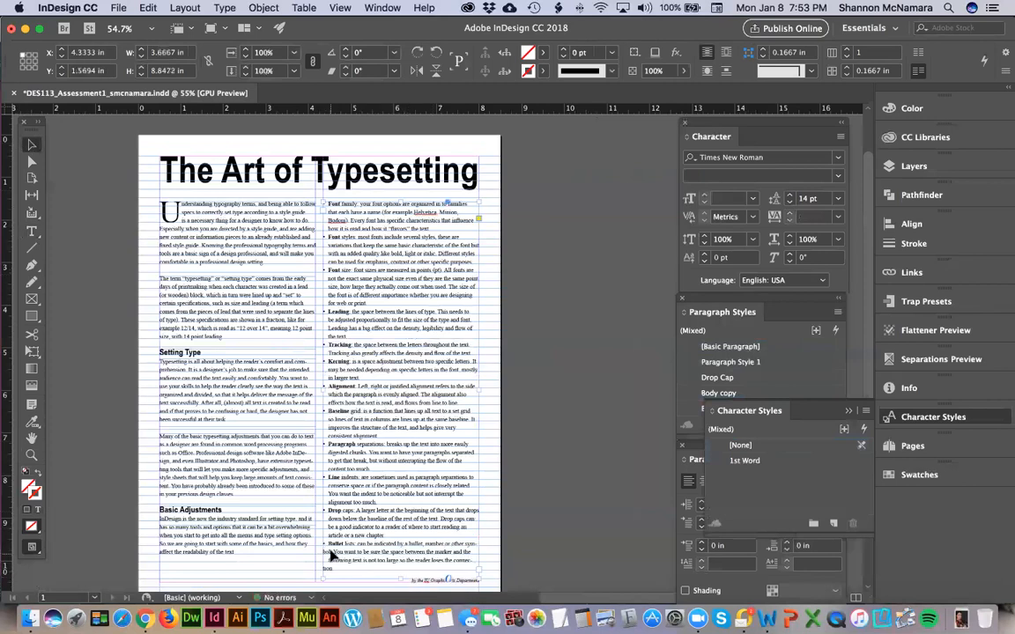
double_click(300, 494)
key("Left")
key("shift+Return")
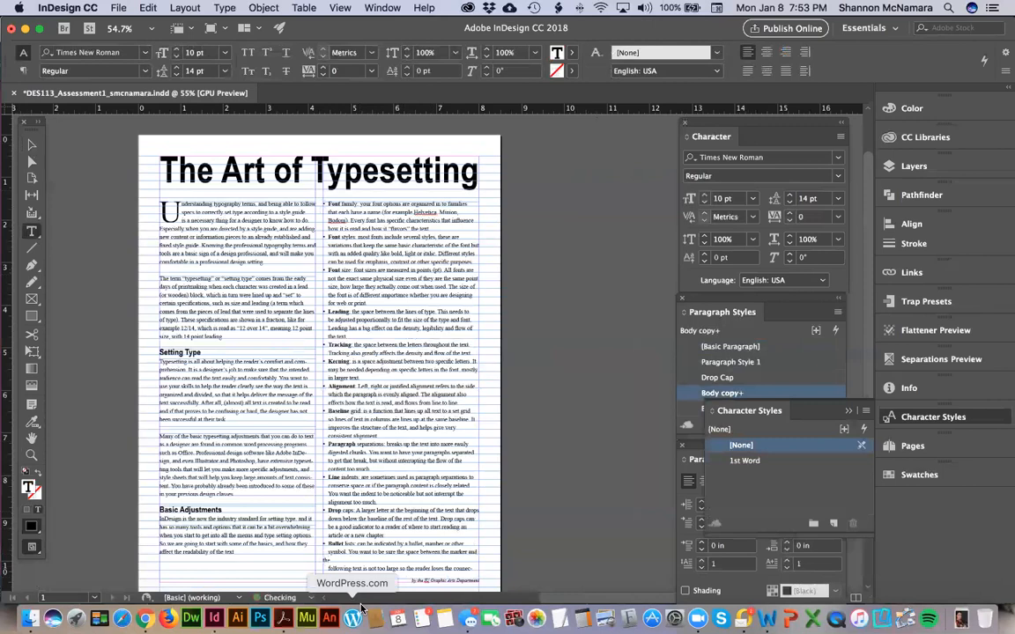
key("super+z")
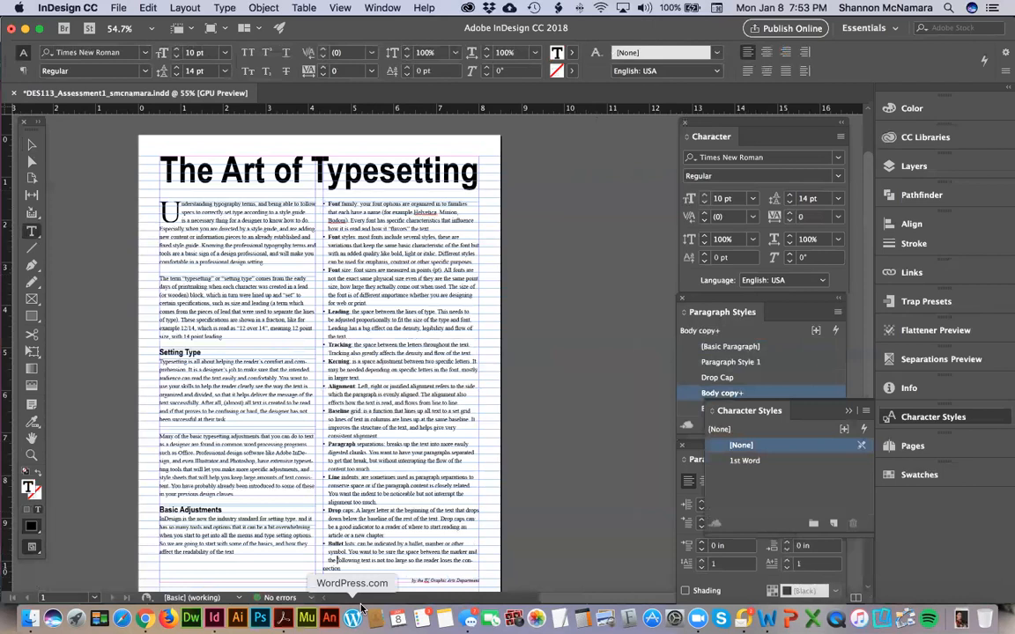
key("shift+Return")
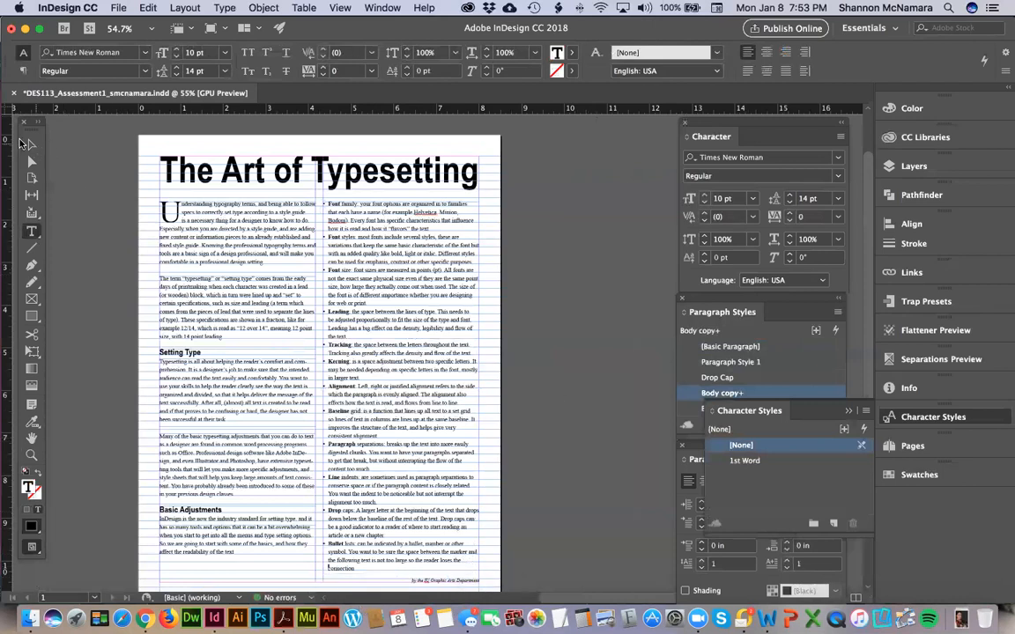
Deselect the text and save the document
left_click(31, 143)
left_click(572, 290)
key("super+s")
Move the byline frame up to about Y 10.34 in, just below the bulleted column, and save the document
key("z")
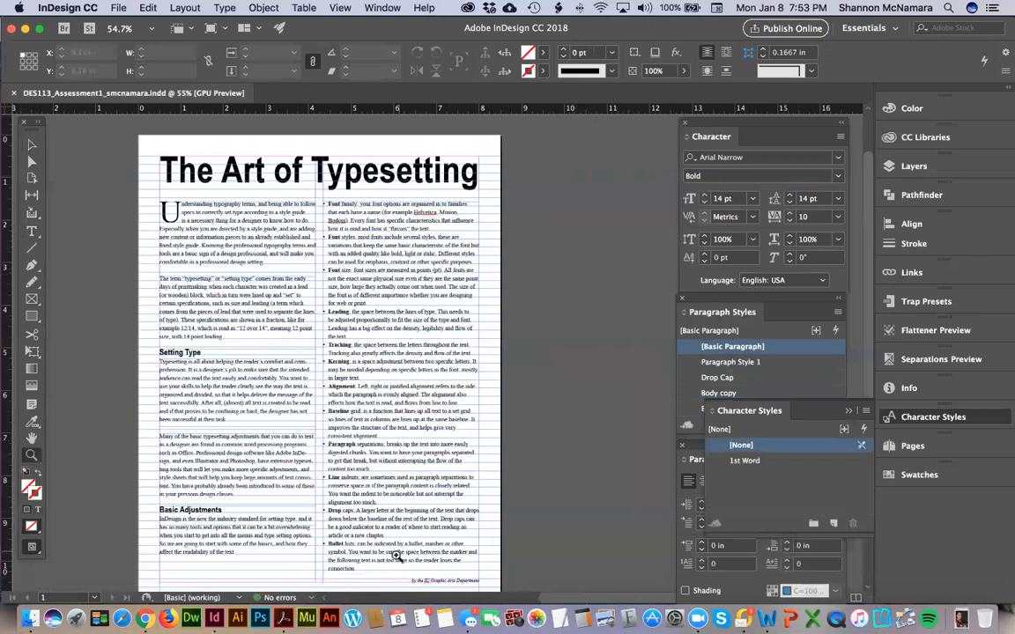
left_click_drag(380, 562, 529, 590)
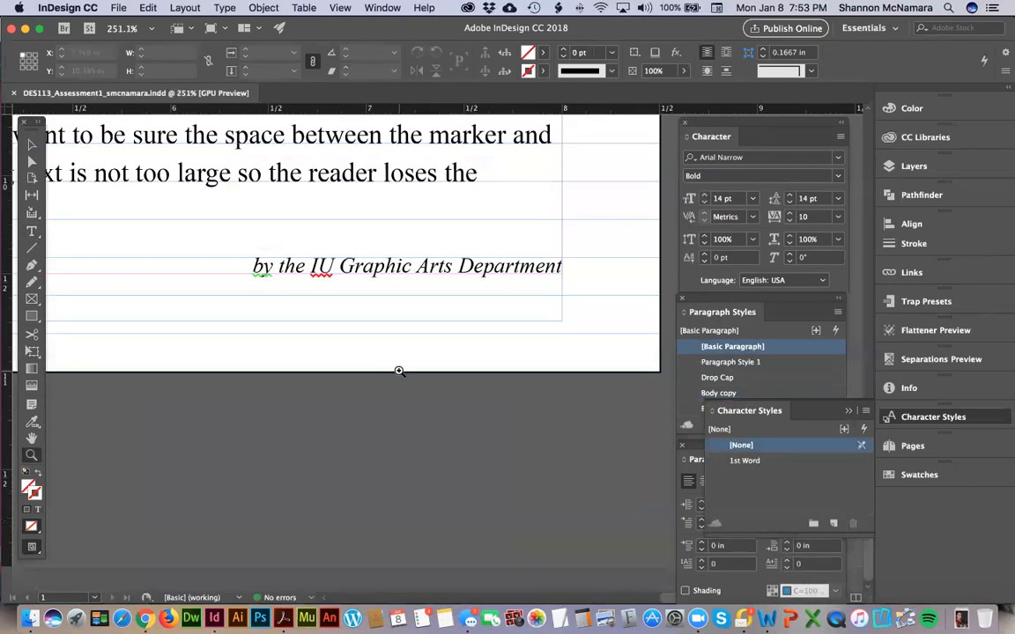
key("v")
left_click(388, 282)
left_click_drag(444, 281, 443, 232)
key("Down")
key("Down")
key("Down")
key("Down")
key("Down")
key("Down")
key("Down")
key("Down")
key("Down")
key("Down")
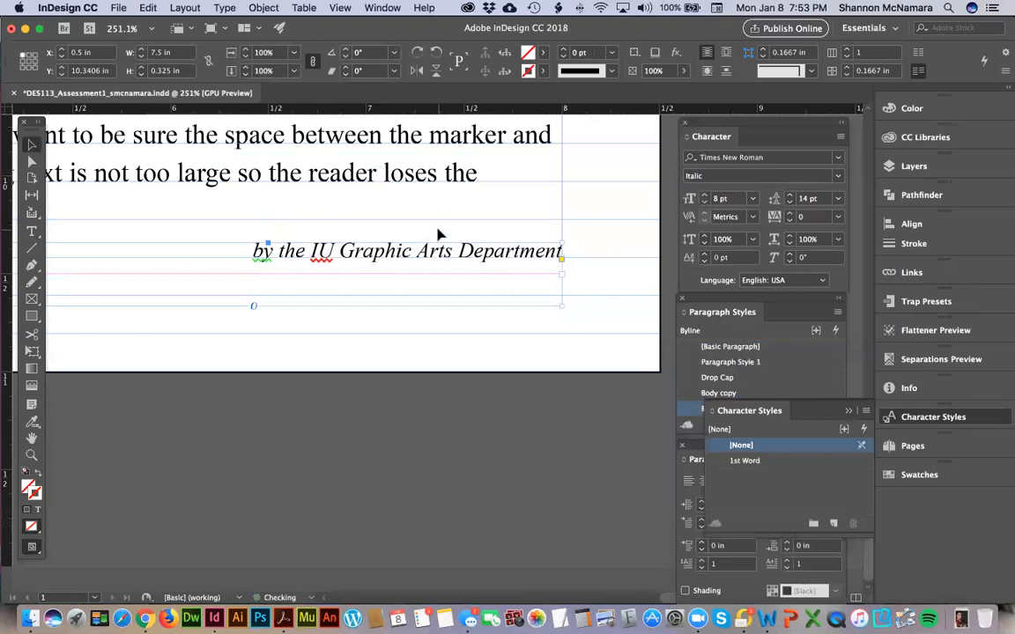
left_click(606, 249)
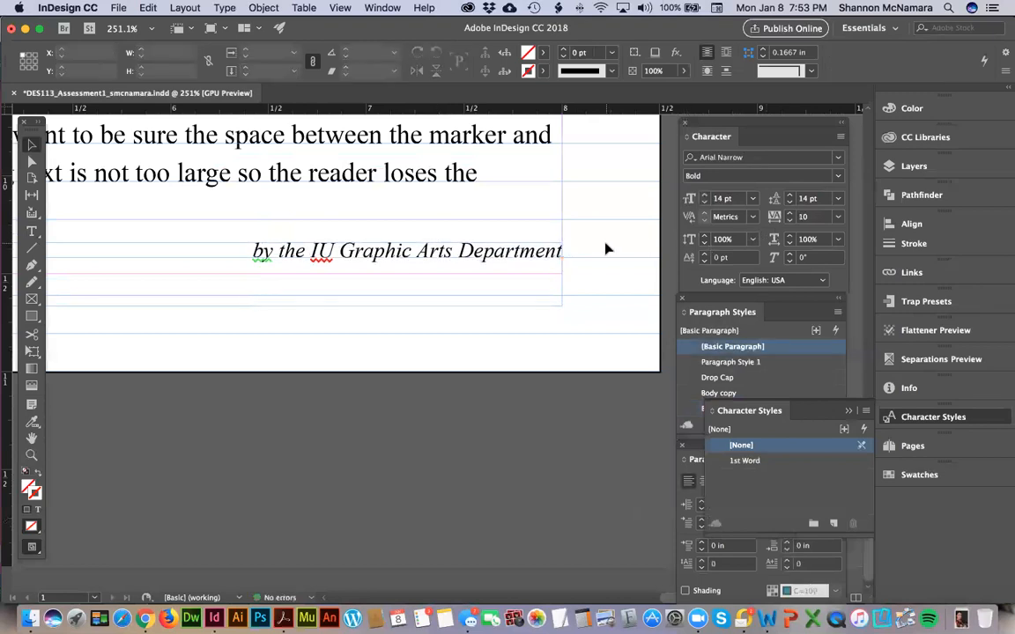
key("super+0")
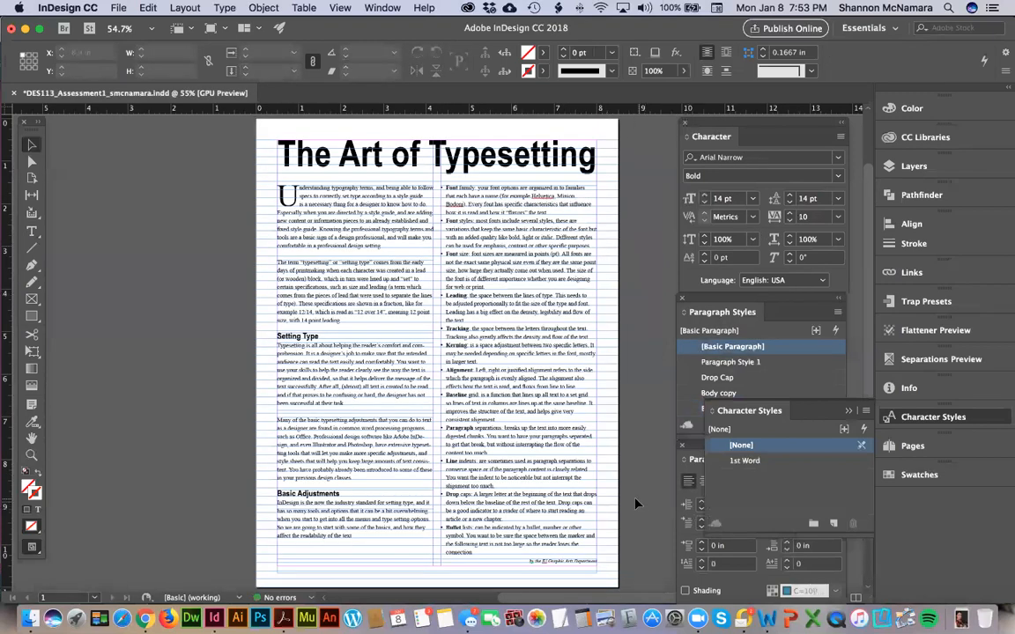
key("super+s")
Export the document as a PDF with the High Quality Print preset, replacing the existing PDF in the Assessment folder
left_click(117, 7)
mouse_move(138, 234)
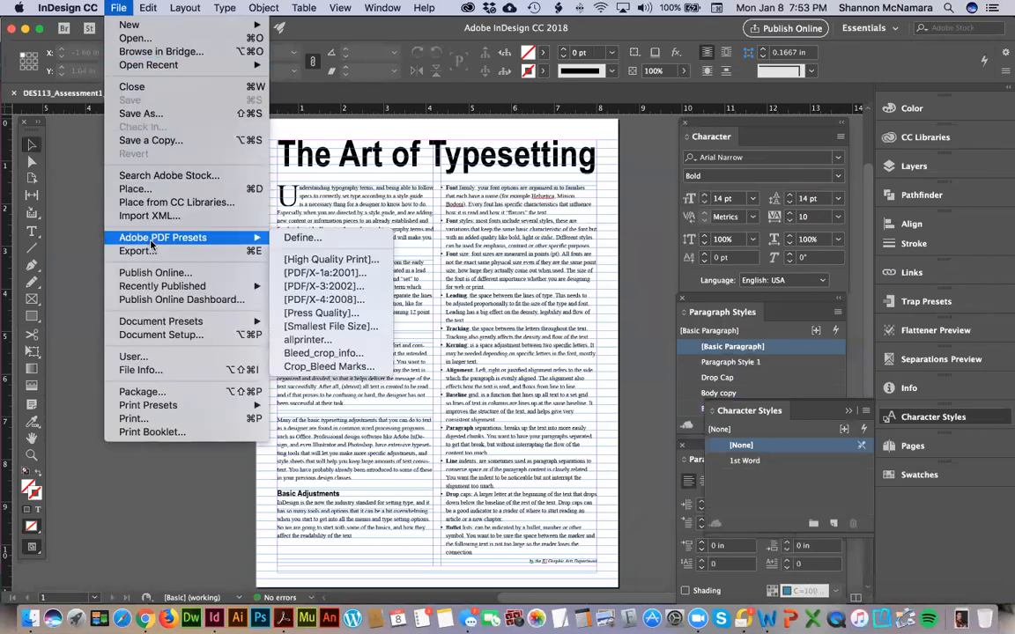
left_click(310, 263)
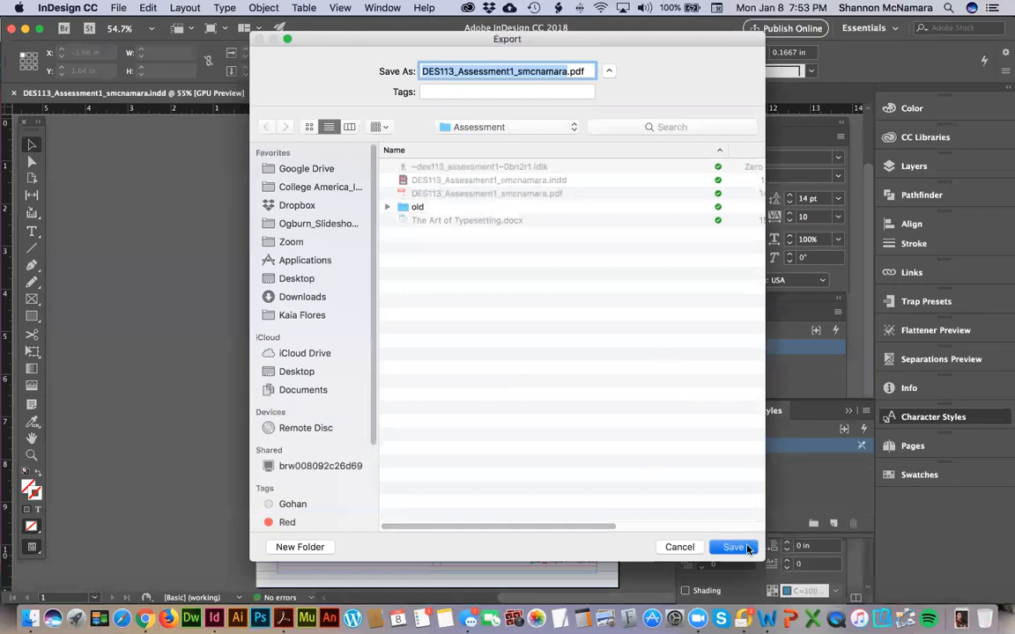
left_click(733, 546)
left_click(609, 132)
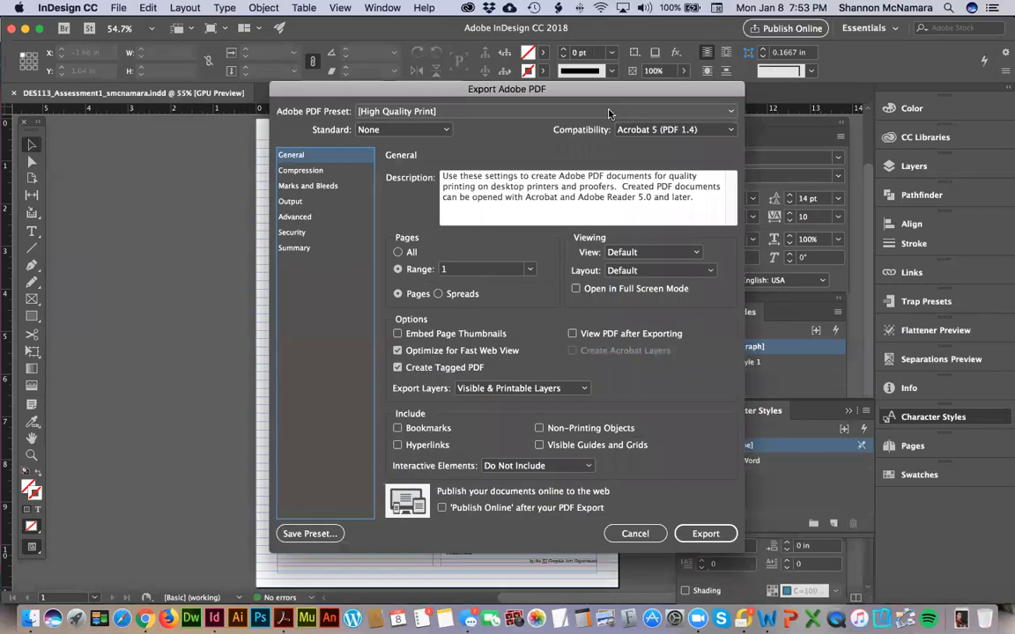
left_click(707, 533)
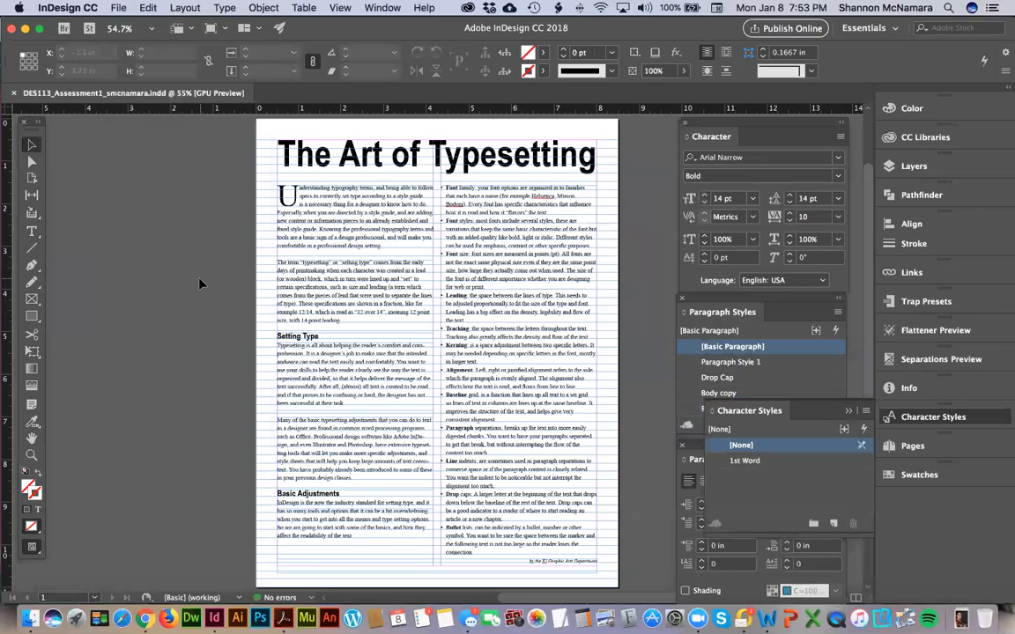
Switch to Finder, open the exported PDF in Acrobat, check the whole page, and close it
key("super+Tab")
key("super+Tab")
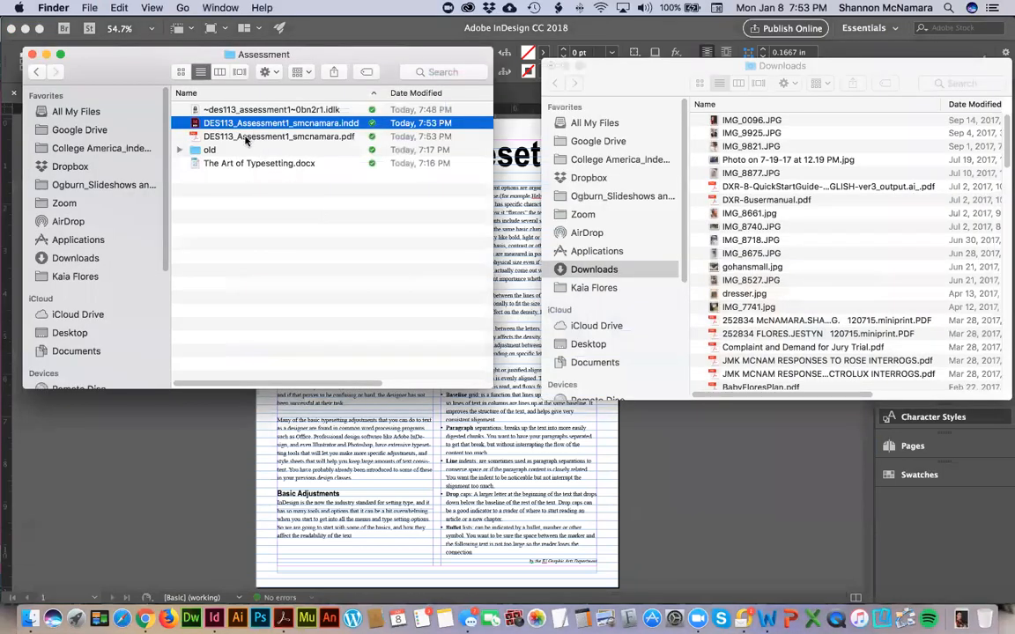
double_click(246, 138)
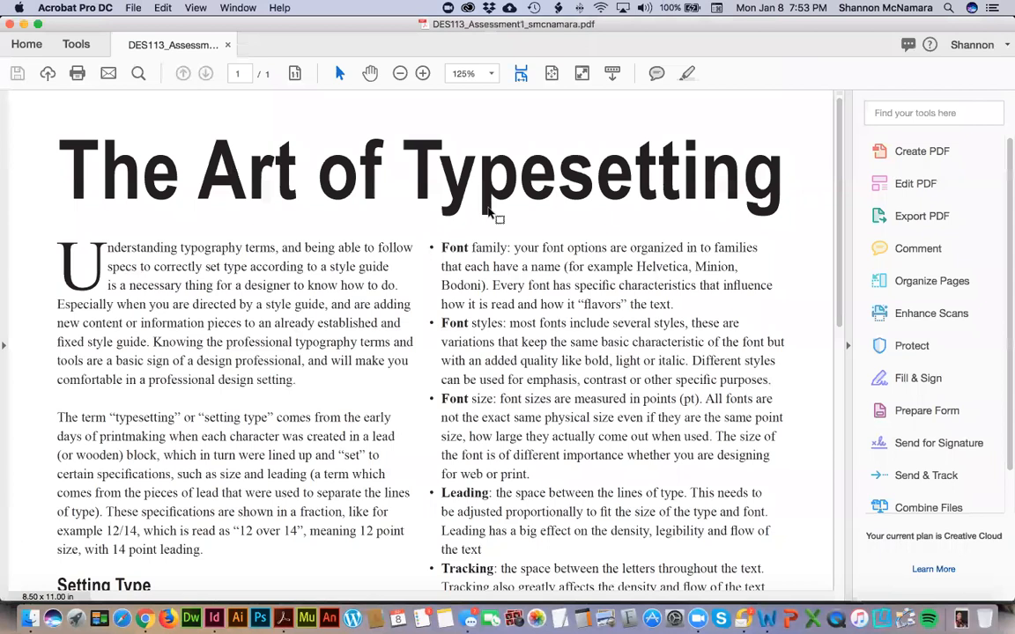
key("super+0")
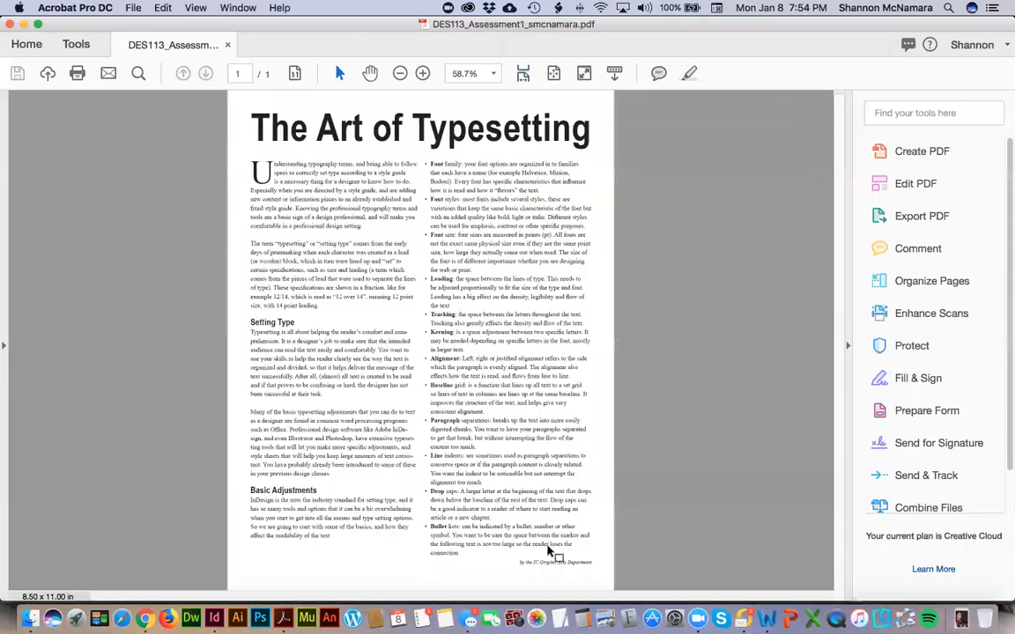
key("super+w")
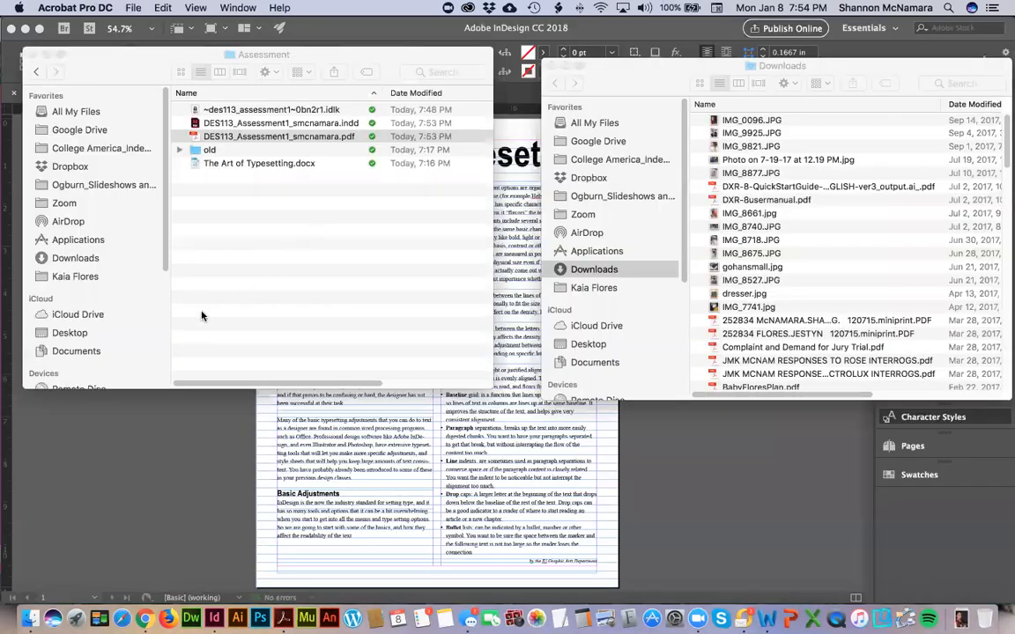
Close the typesetting document in InDesign and return to the Assessment folder in Finder
left_click(241, 436)
key("super+w")
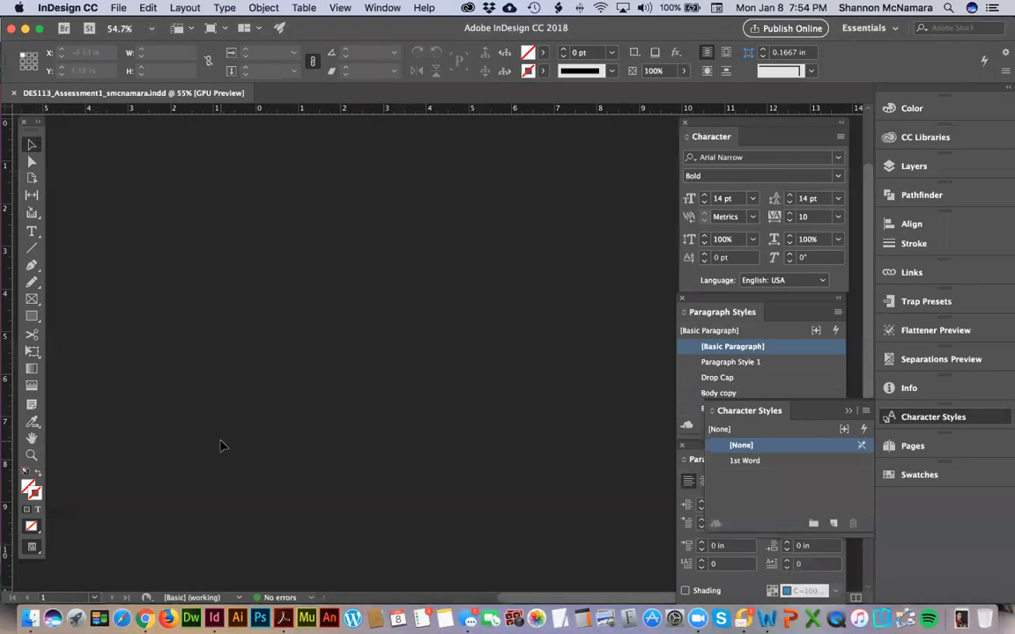
key("super+Tab")
key("super+Tab")
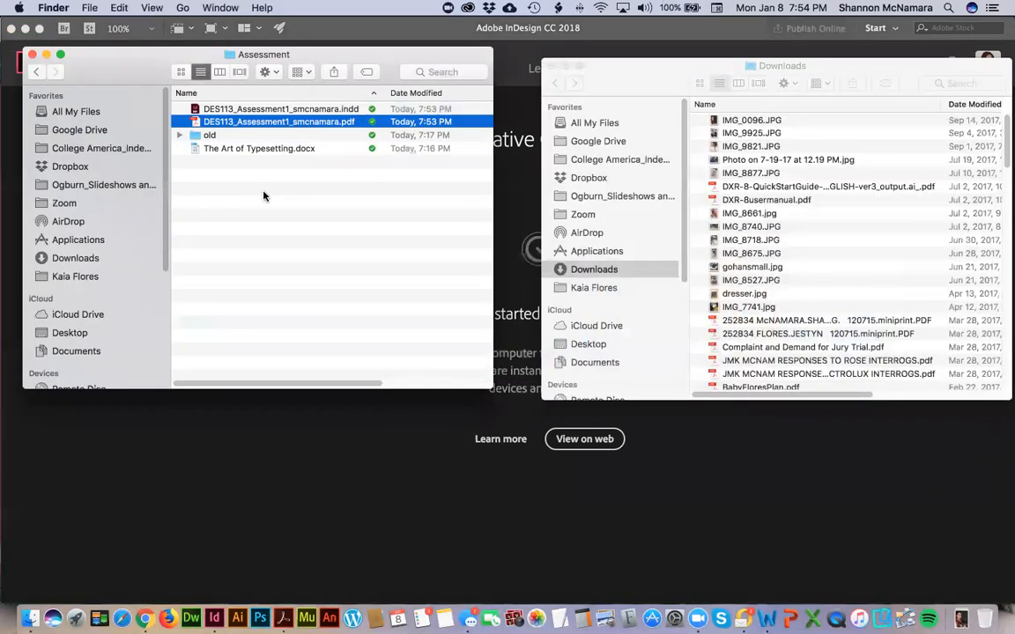
left_click(295, 225)
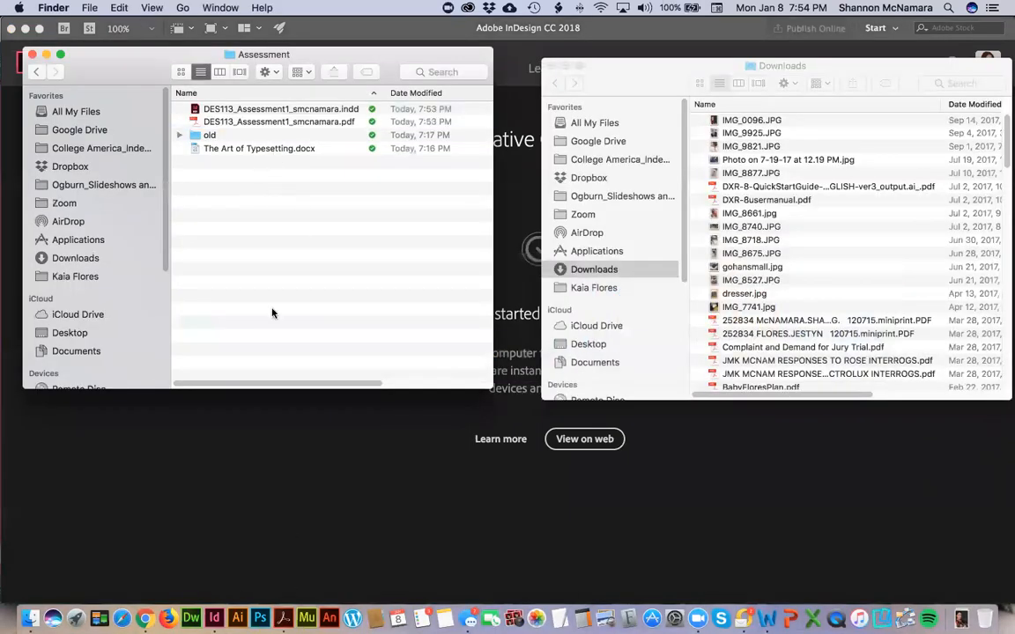
Switch to Chrome, go back to the preceding Week 1 Assignment page, and read its prompt, font list and guidelines
key("super+Tab")
key("super+Tab")
key("super+Tab")
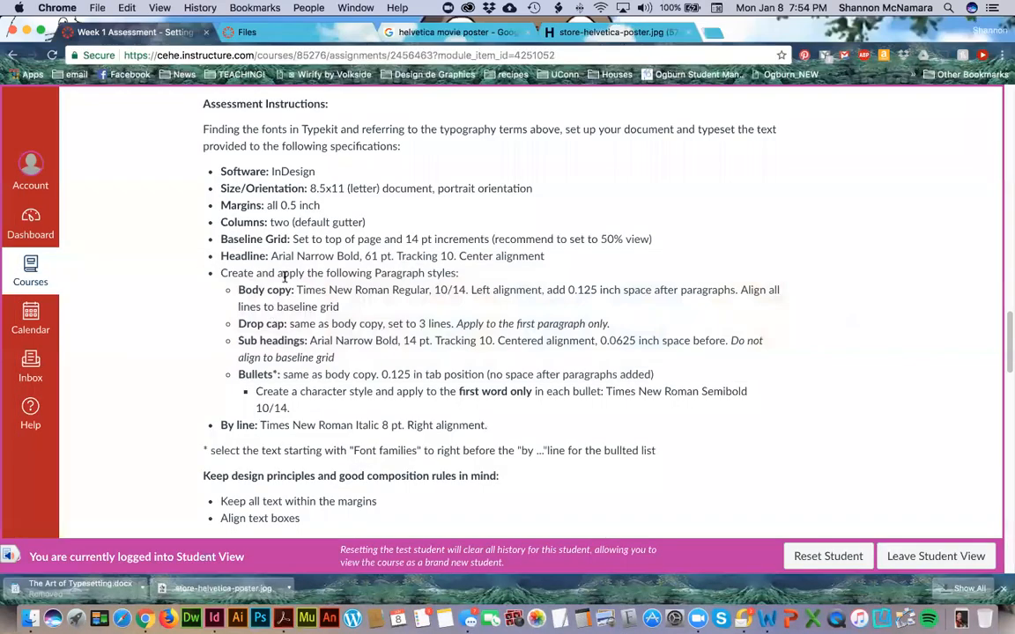
scroll(611, 378, "down", 20)
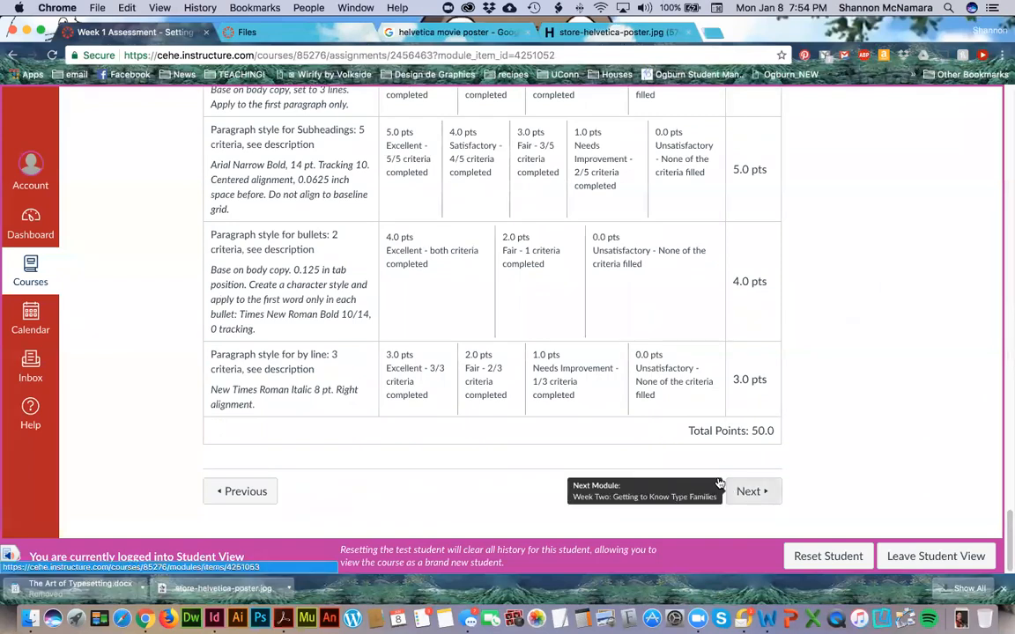
left_click(247, 494)
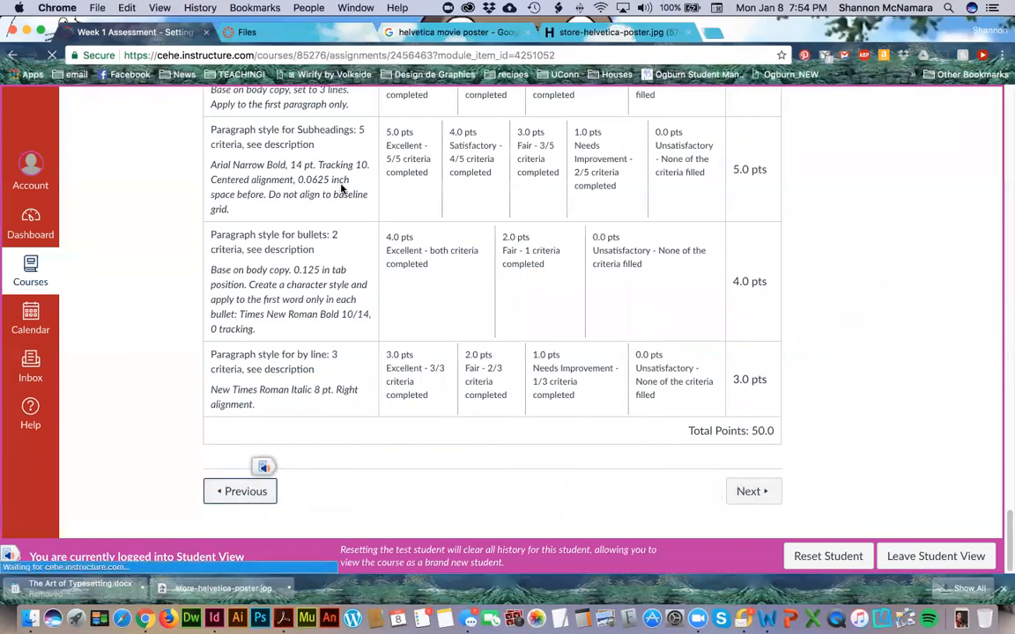
scroll(399, 322, "down", 5)
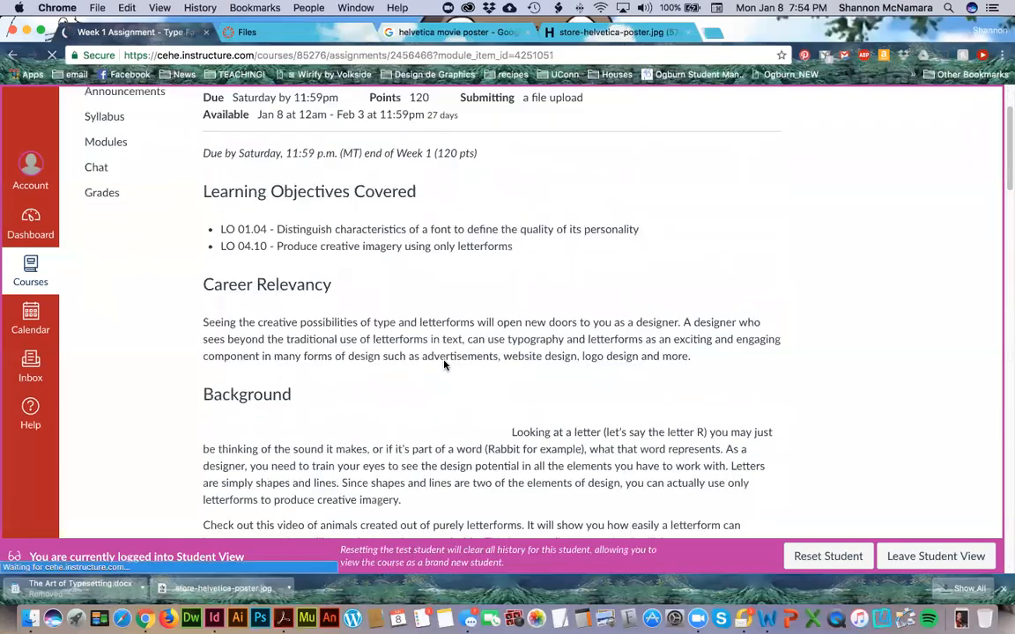
scroll(444, 361, "down", 10)
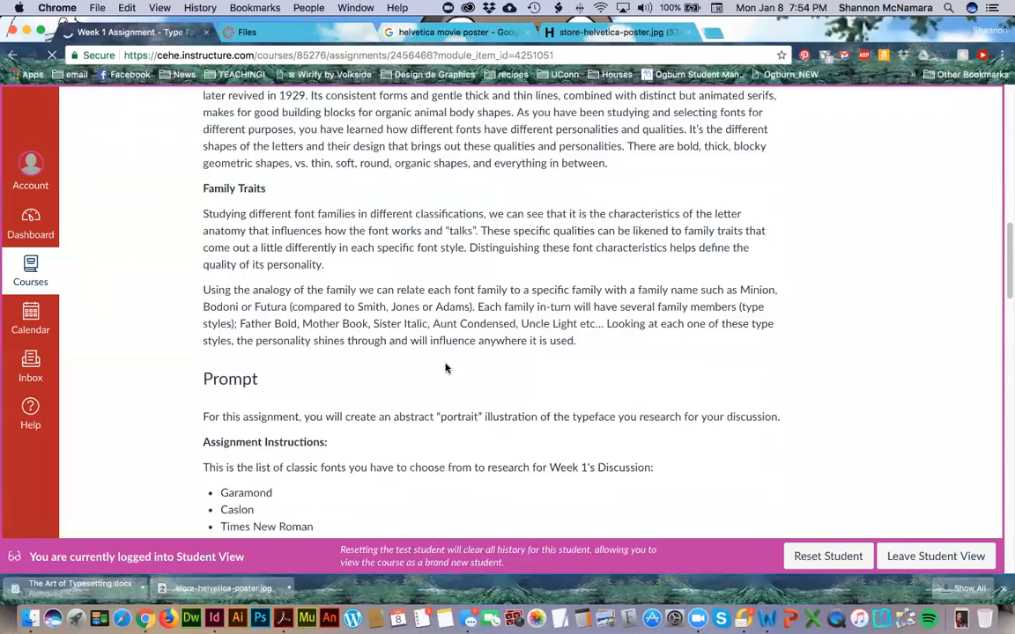
scroll(444, 368, "down", 1)
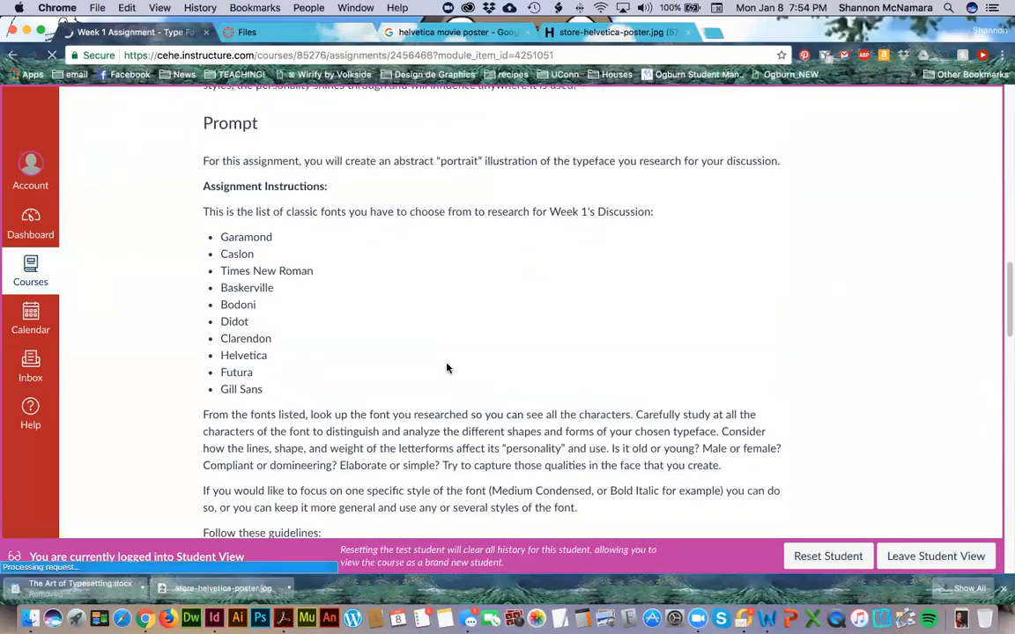
scroll(447, 368, "down", 5)
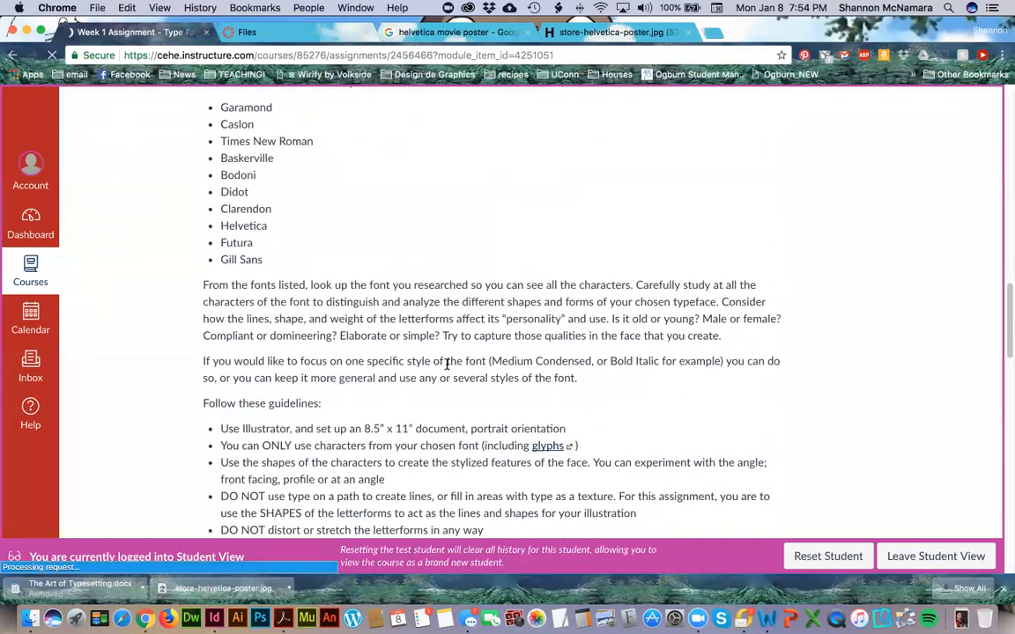
scroll(405, 330, "down", 3)
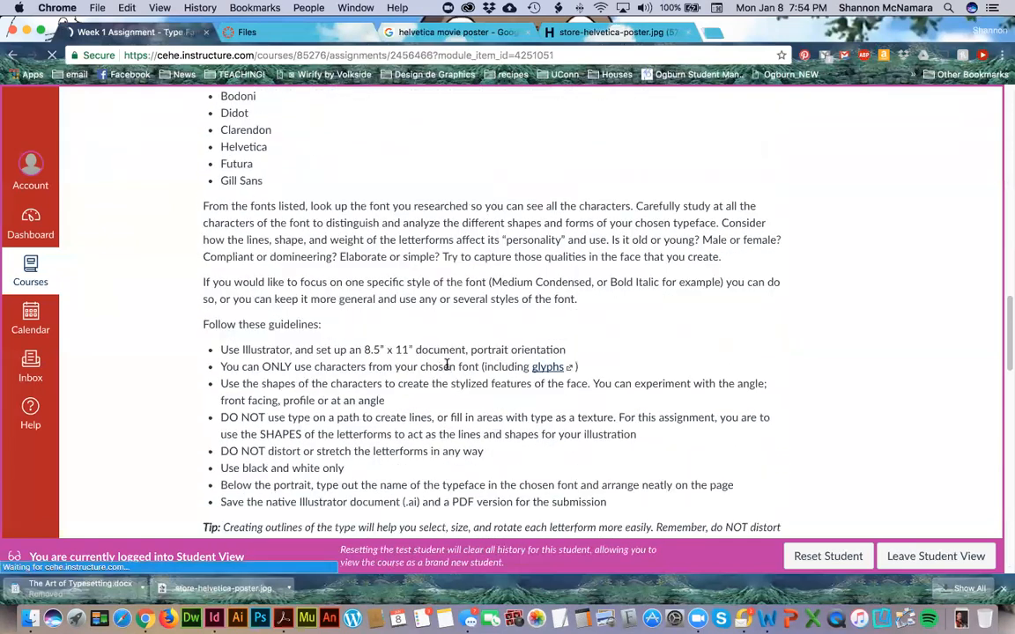
Switch to Illustrator and create a Letter print document in inches, 8.5 x 11 in, portrait orientation
left_click(237, 619)
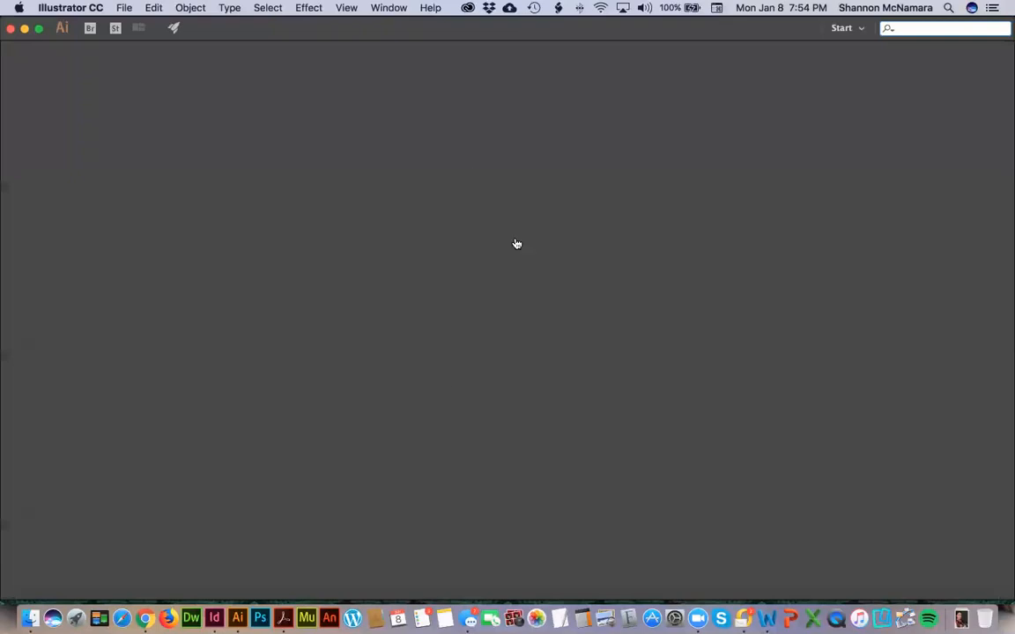
key("super+n")
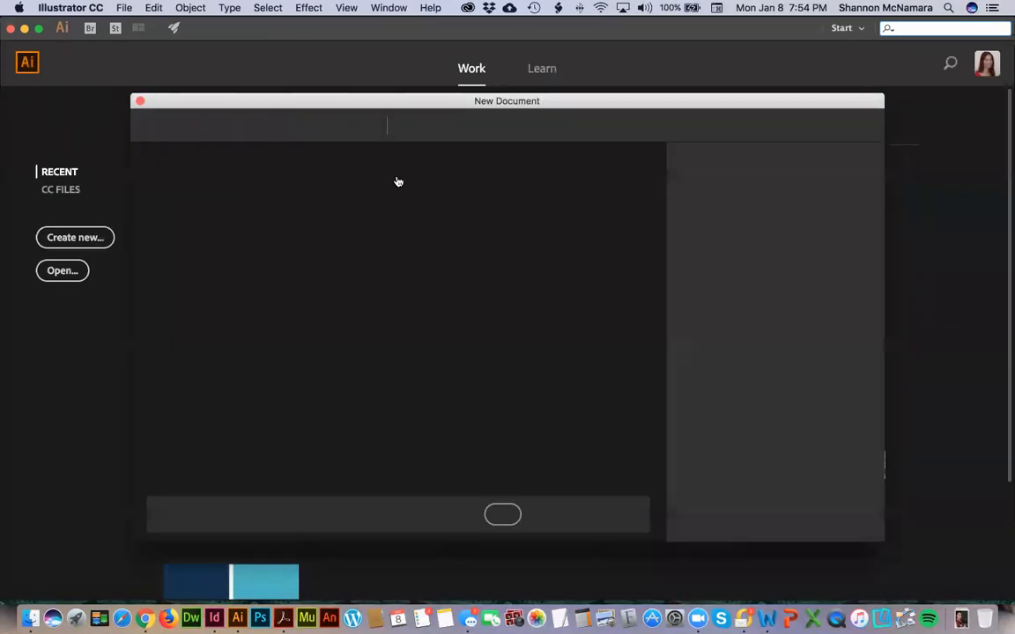
left_click(552, 128)
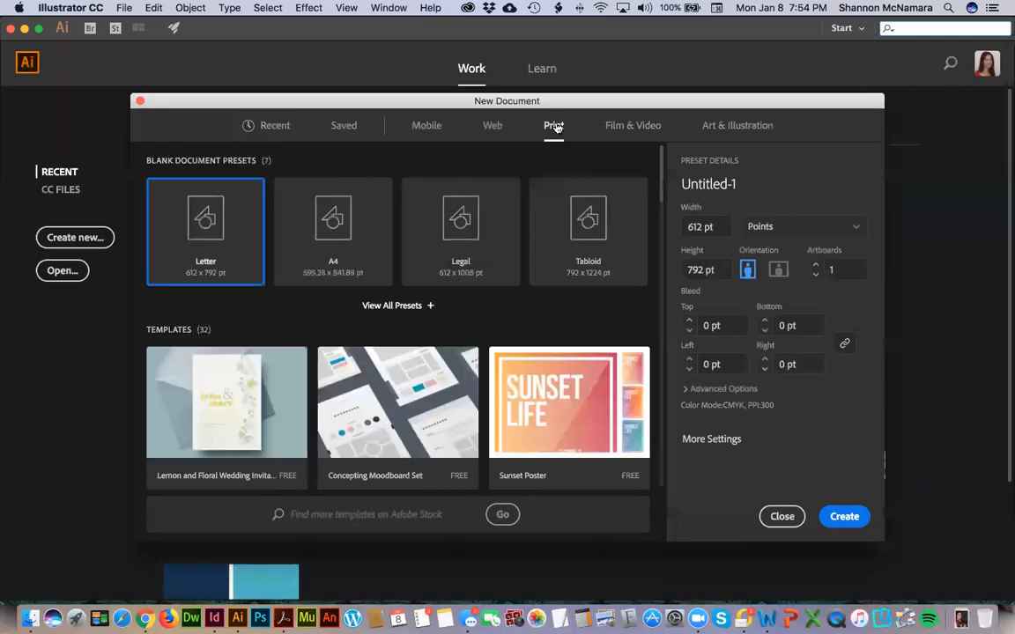
left_click(777, 229)
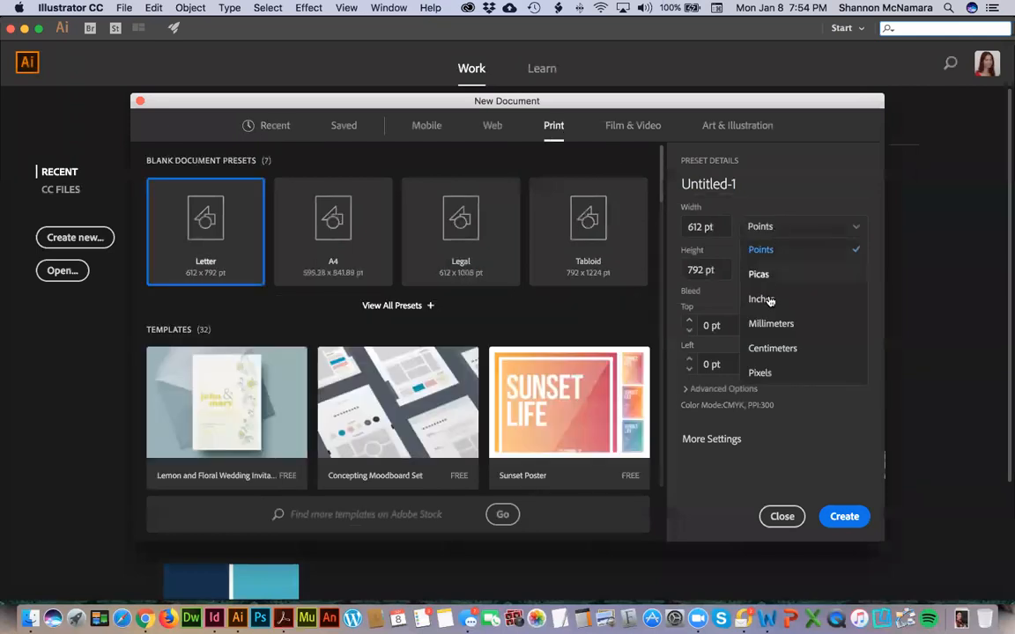
left_click(704, 296)
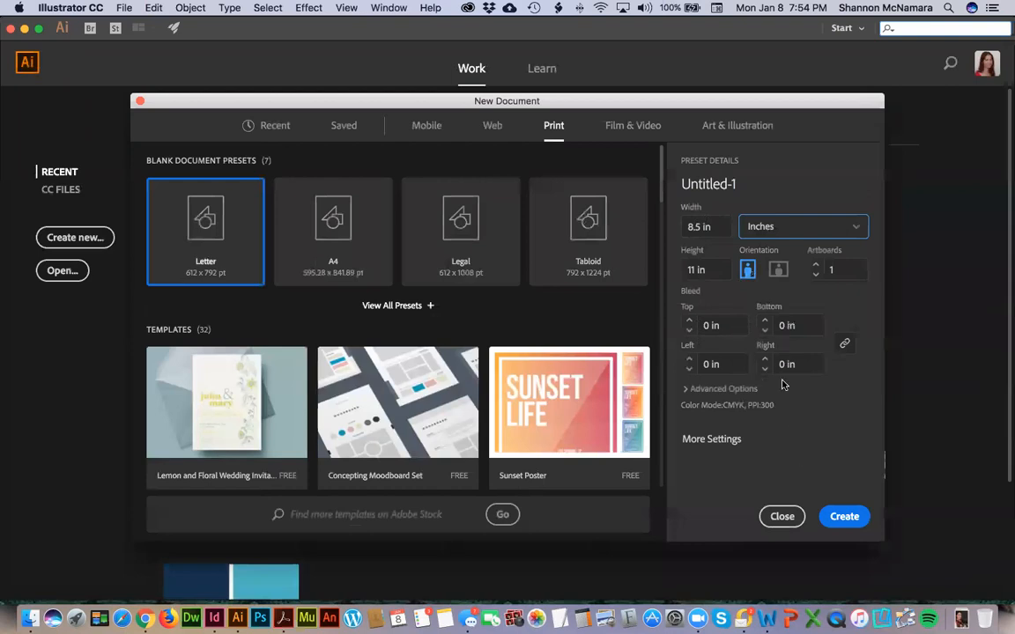
left_click(843, 516)
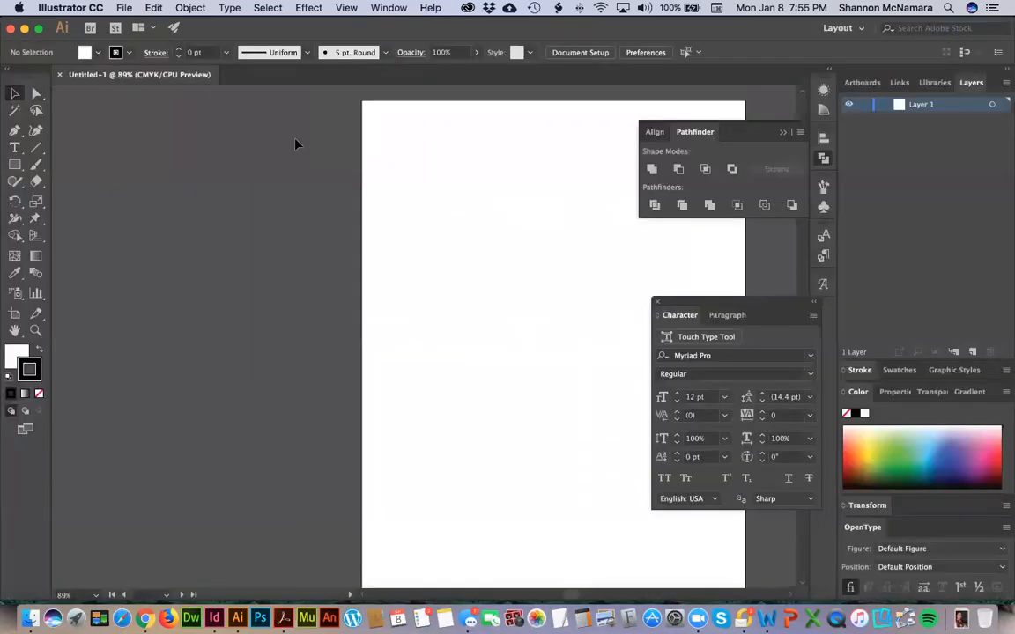
left_click_drag(484, 209, 329, 202)
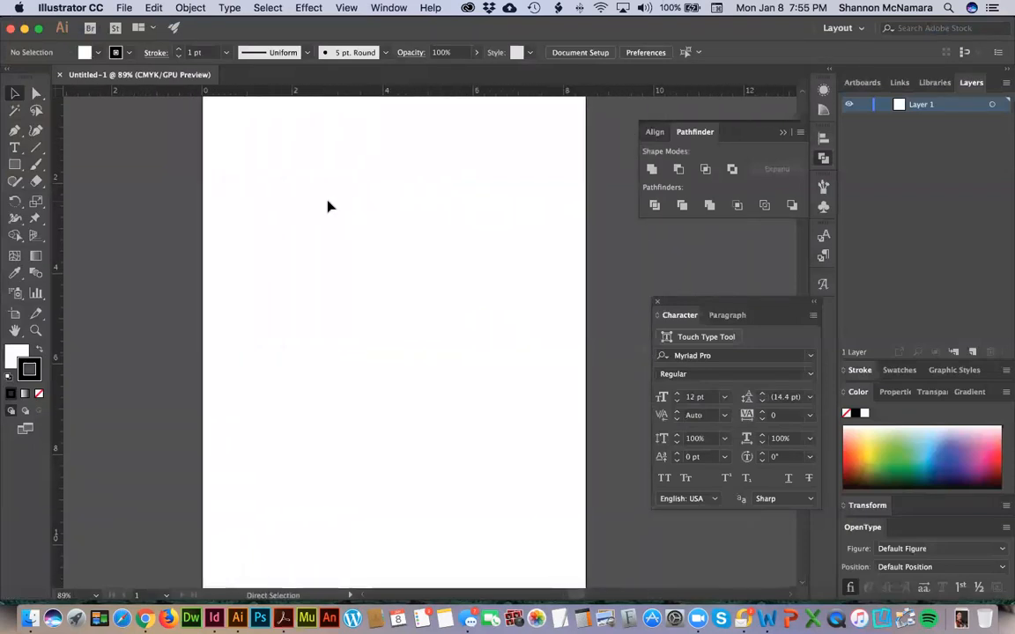
Set the default typeface for new text to Futura Bold
left_click_drag(719, 355, 649, 346)
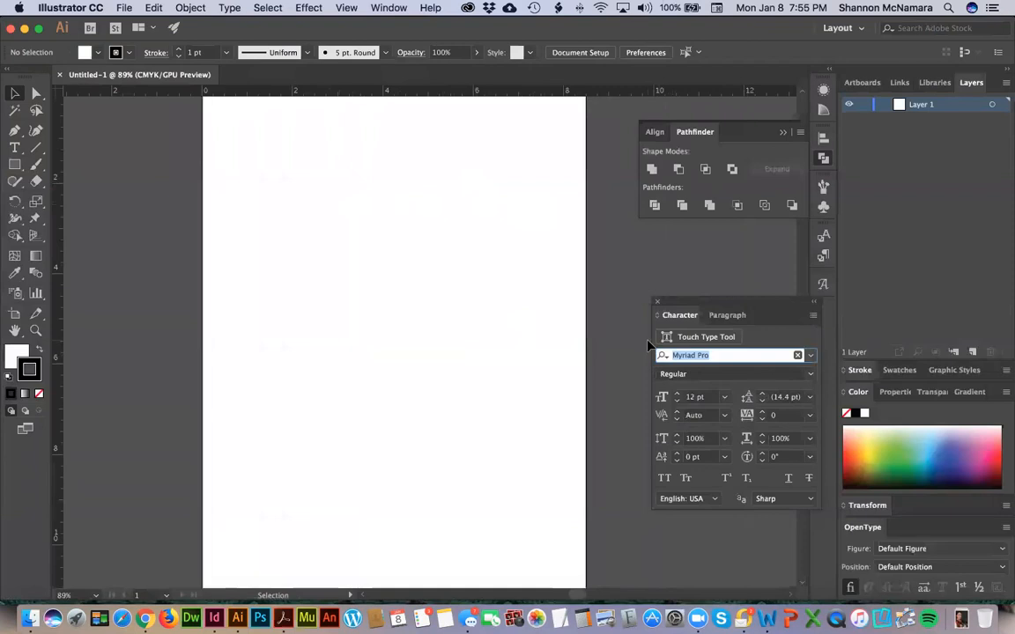
type("futura")
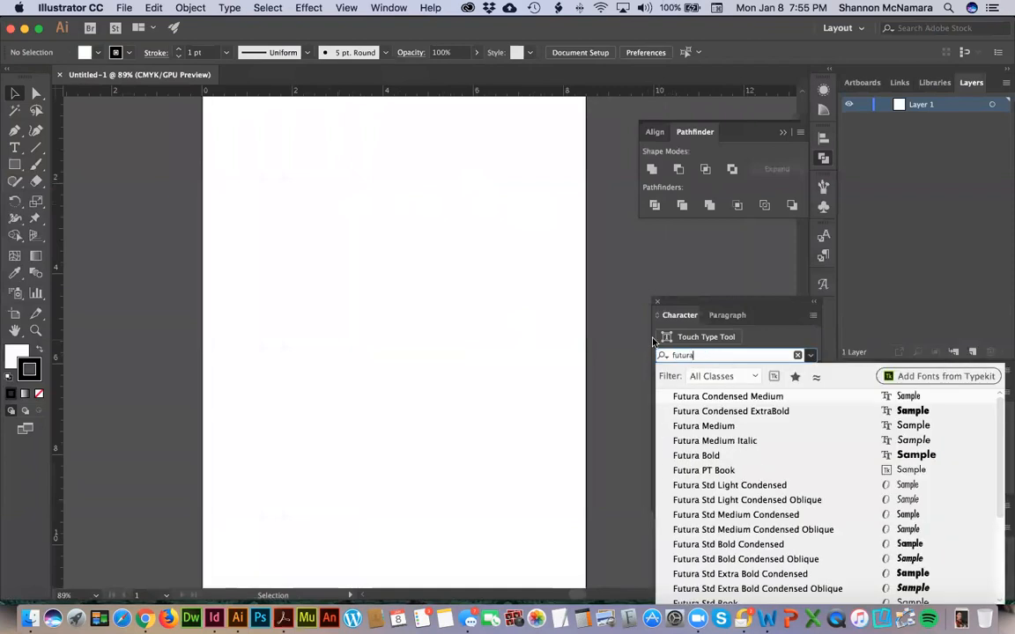
left_click(784, 454)
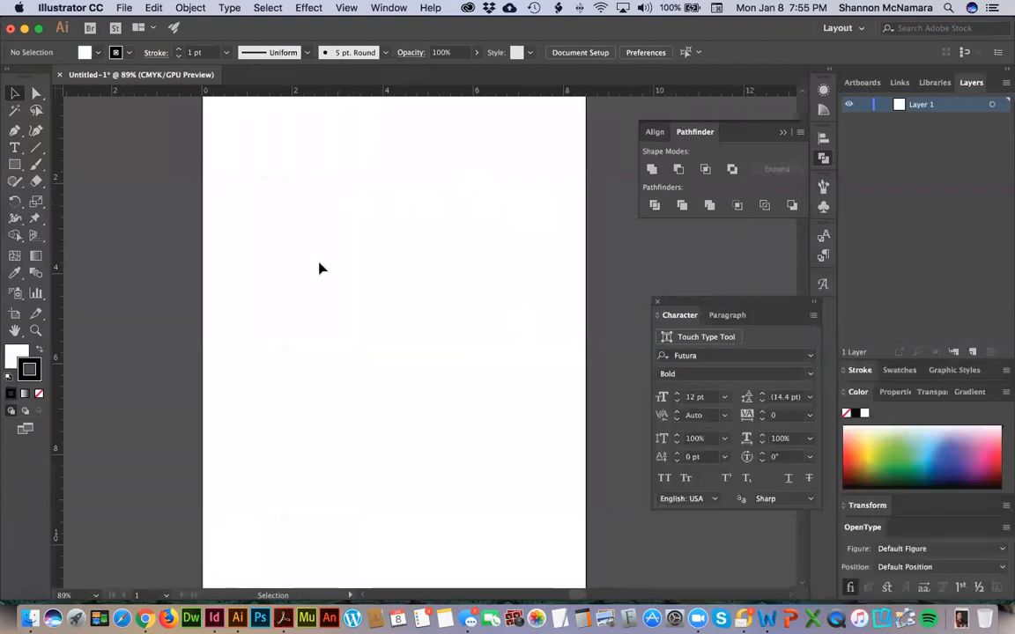
Place a tilde character in the upper part of the artboard and enlarge it to 88 pt
left_click(14, 146)
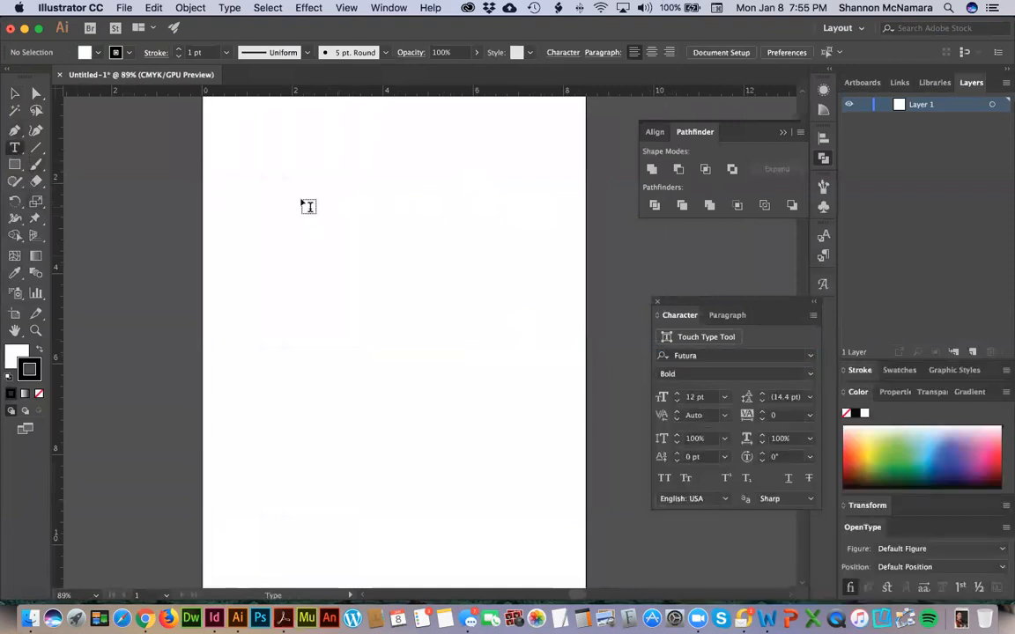
left_click(299, 220)
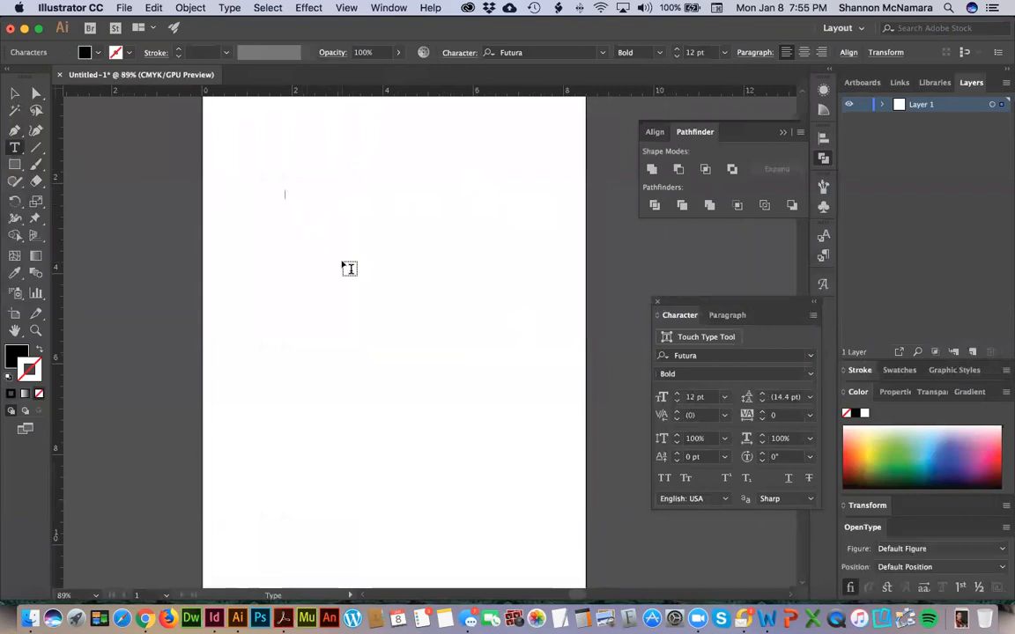
key("super+a")
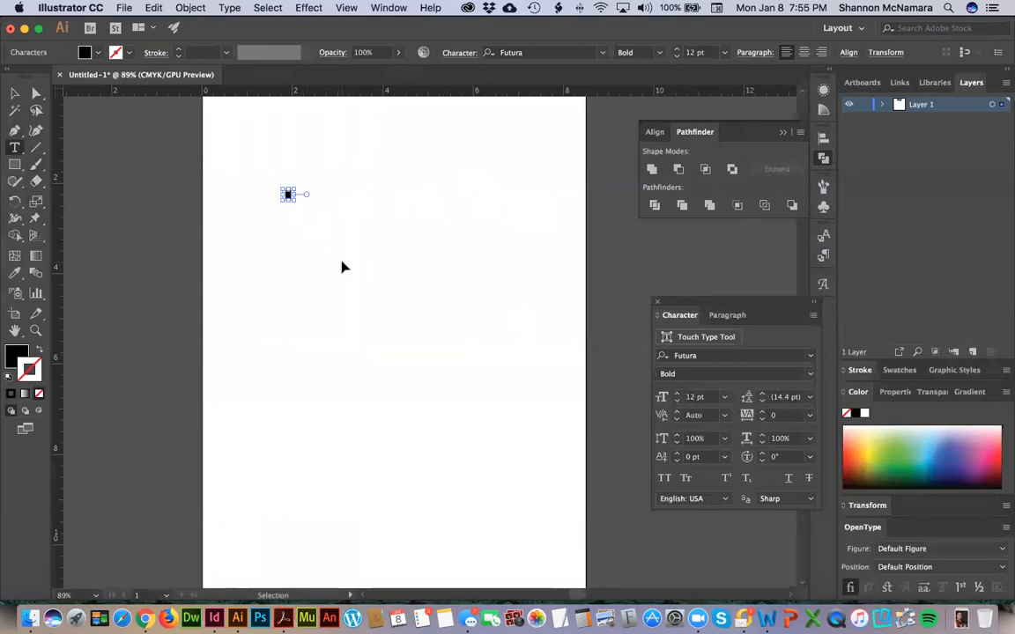
key("super+shift+period")
key("super+shift+period")
key("super+shift+period")
key("super+shift+period")
key("super+shift+period")
key("super+shift+period")
key("super+shift+period")
key("super+shift+period")
key("super+shift+period")
key("super+shift+period")
key("super+shift+period")
key("super+shift+period")
key("super+shift+period")
key("super+shift+period")
key("super+shift+period")
key("super+shift+period")
key("super+shift+period")
key("super+shift+period")
key("super+shift+period")
key("super+shift+period")
key("super+shift+period")
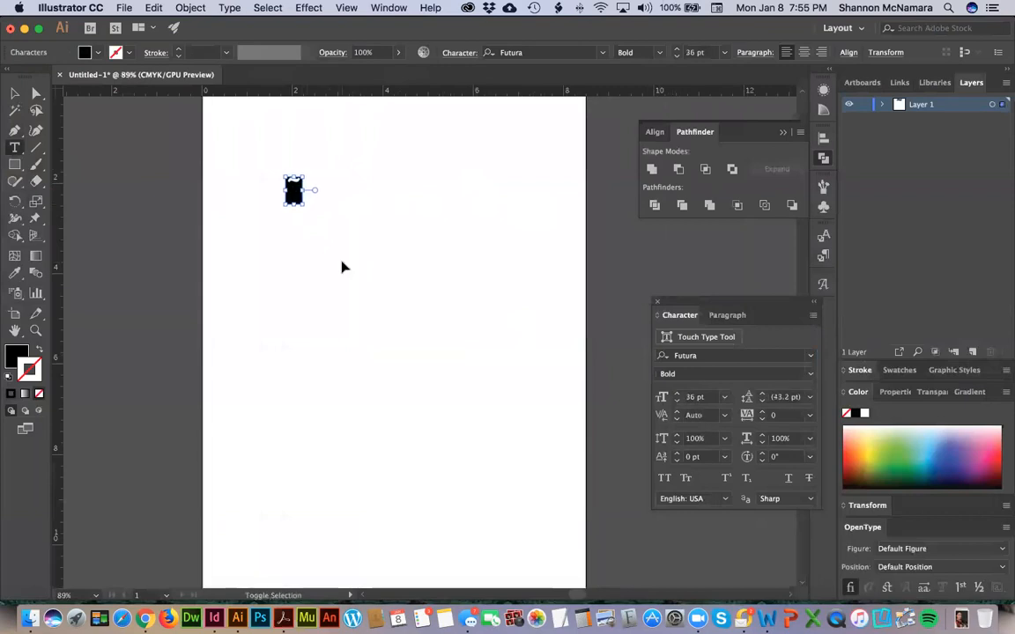
key("super+shift+period")
key("super+shift+period")
key("super+shift+period")
key("super+shift+period")
key("super+shift+period")
key("super+shift+period")
key("super+shift+period")
key("super+shift+period")
key("super+shift+period")
key("super+shift+period")
key("super+shift+period")
key("super+shift+period")
key("super+shift+period")
key("super+shift+period")
key("super+shift+period")
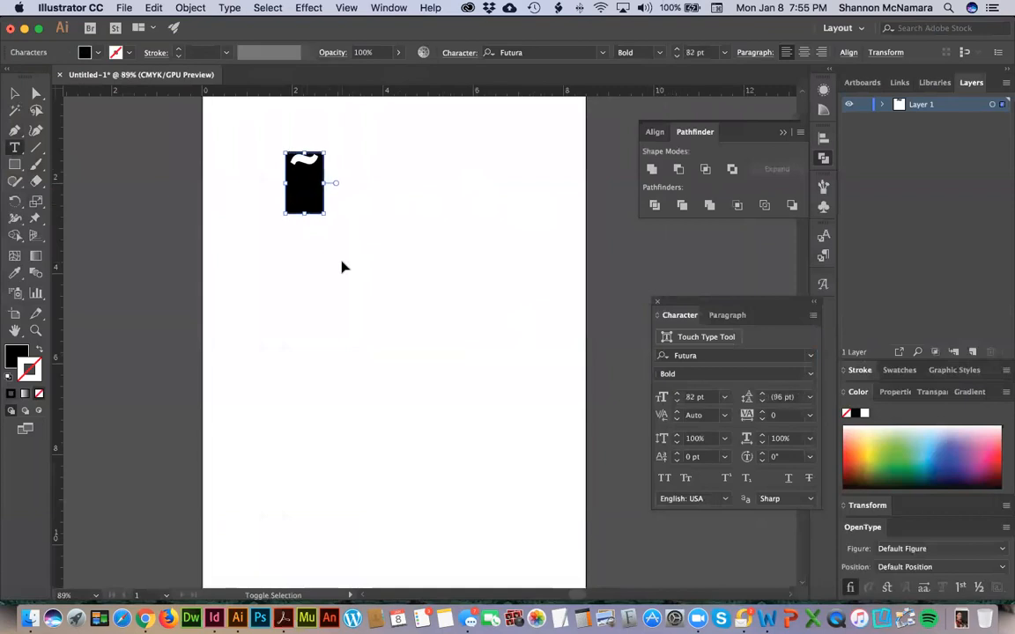
key("Escape")
left_click(15, 92)
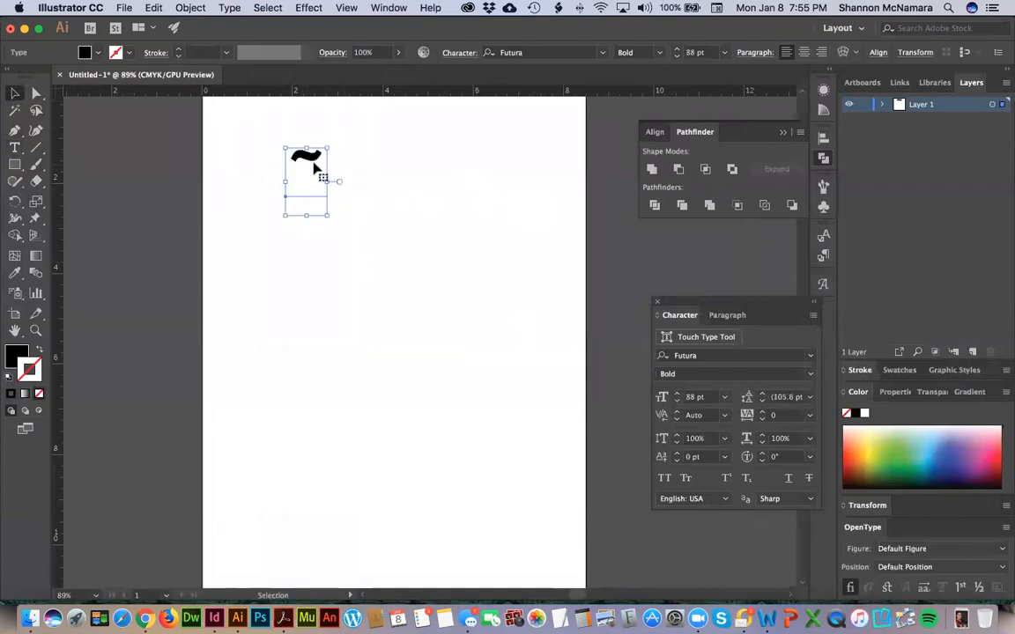
Enlarge the tilde to 450 pt and position it centrally near the top of the artboard
left_click(709, 401)
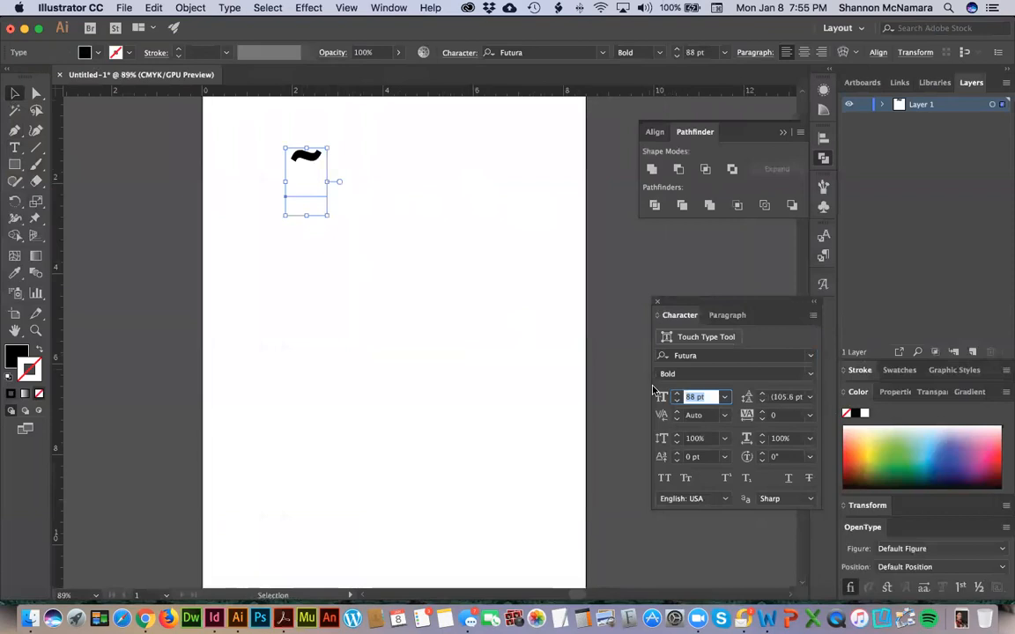
type("250")
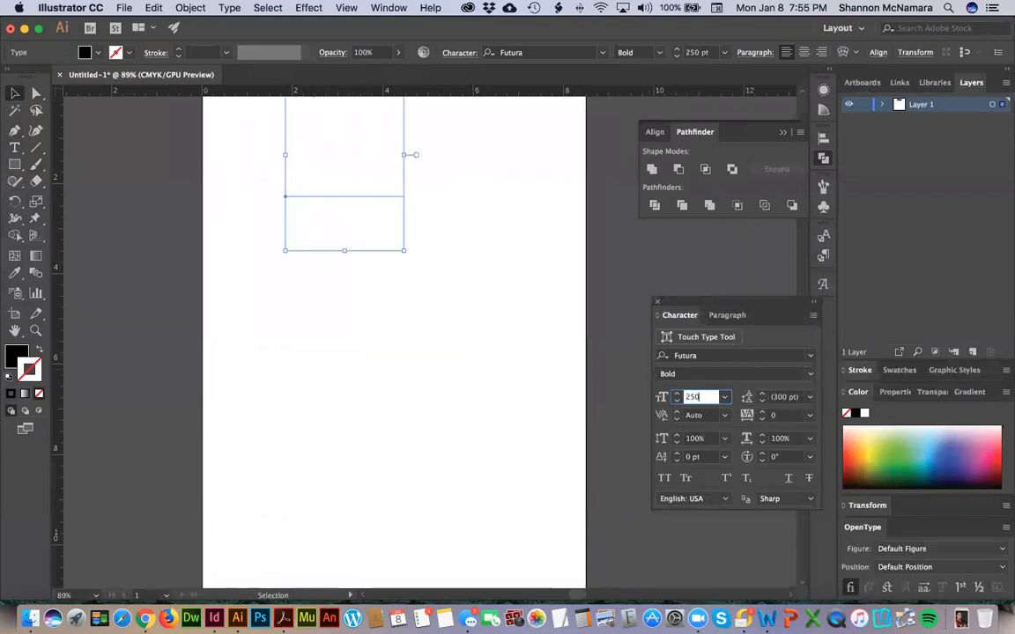
left_click_drag(367, 158, 385, 265)
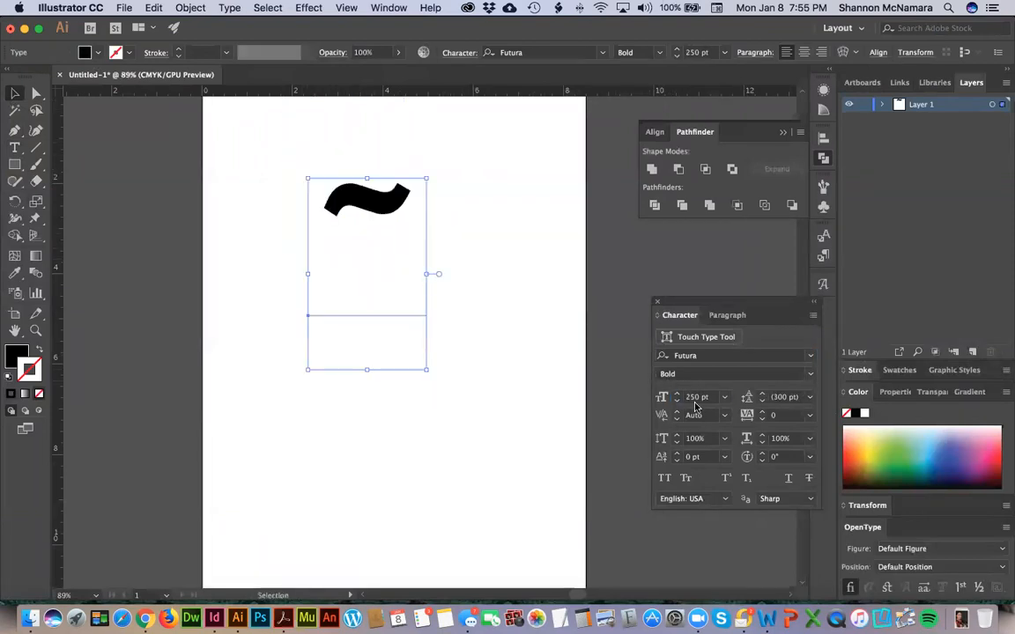
left_click(663, 396)
type("450")
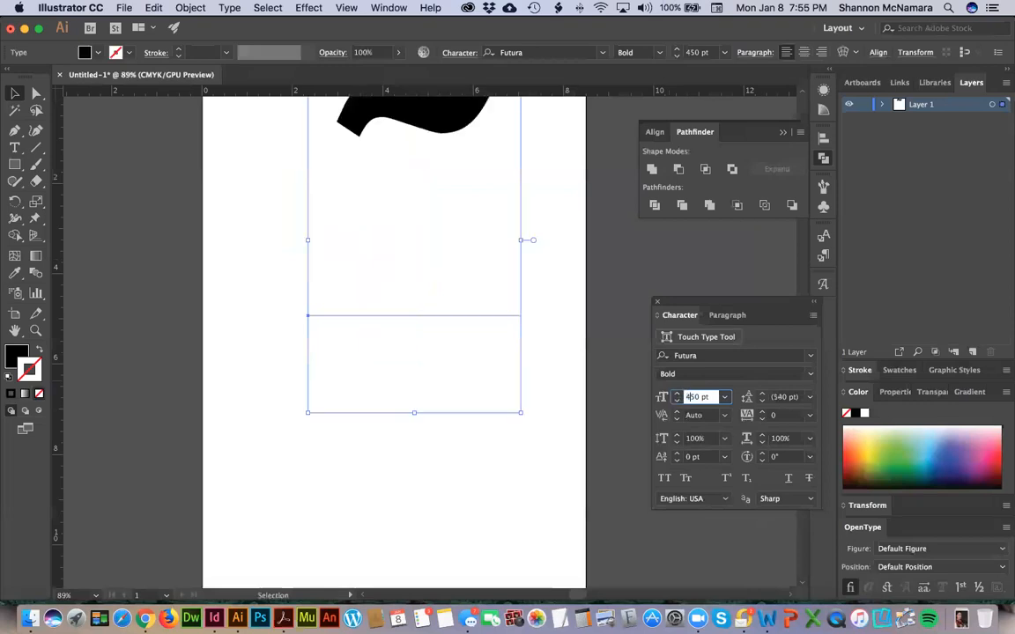
left_click_drag(420, 140, 400, 204)
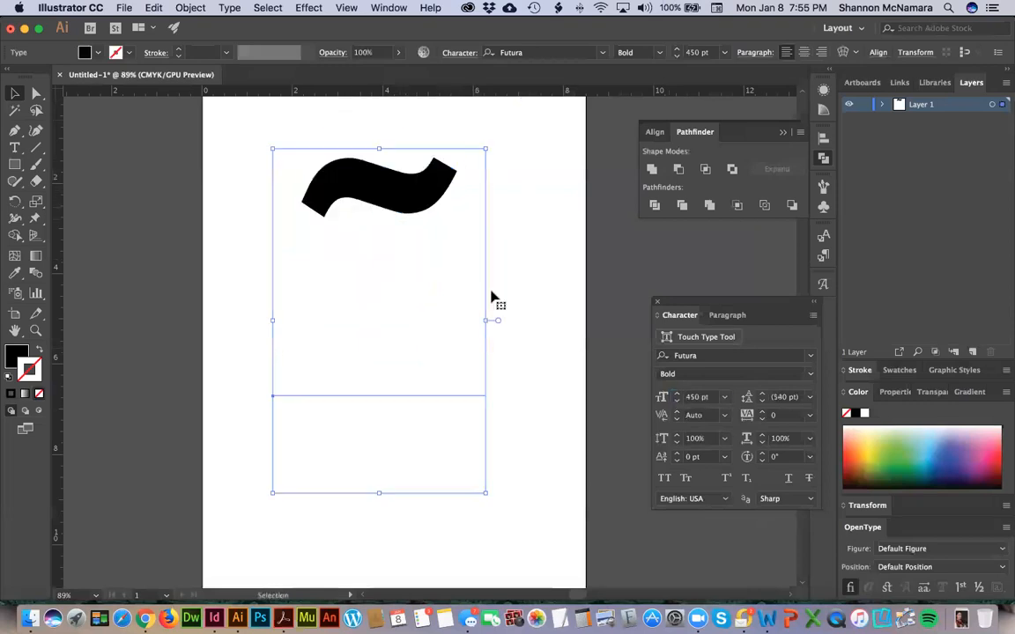
left_click(614, 264)
Add a letter "O" as a separate Futura Bold text object on the artboard
left_click(14, 147)
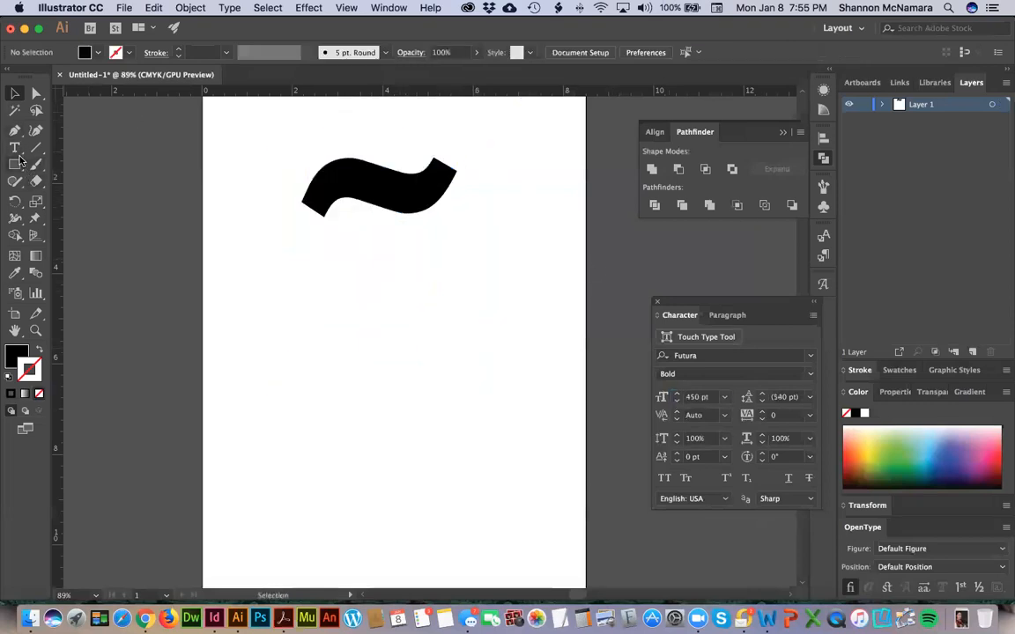
left_click(249, 392)
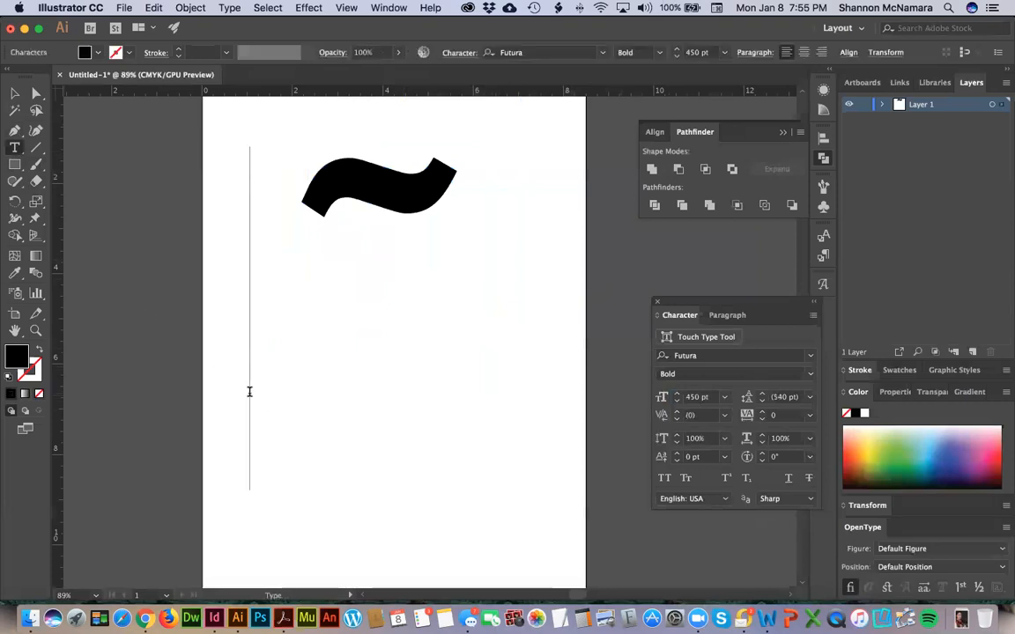
type("o")
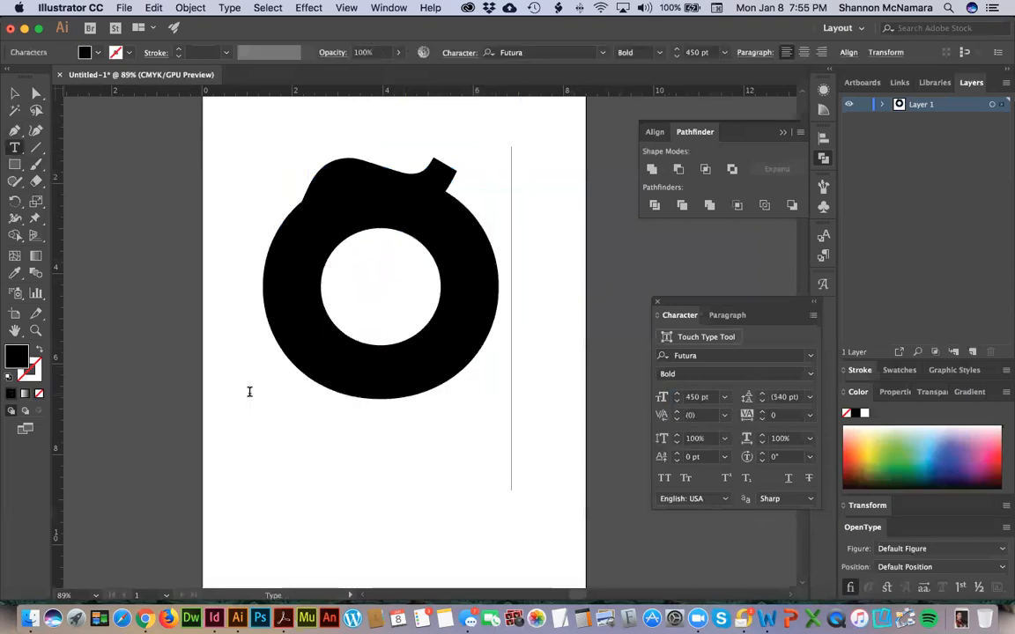
Reduce the "O" to 100 pt and move it under the left half of the tilde as an eye
key("super+a")
key("super+shift+comma")
key("super+shift+comma")
key("super+shift+comma")
key("super+shift+comma")
key("super+shift+comma")
key("super+shift+comma")
key("super+shift+comma")
key("super+shift+comma")
key("super+shift+comma")
key("super+shift+comma")
key("super+shift+comma")
key("super+shift+comma")
key("super+shift+comma")
key("super+shift+comma")
key("super+shift+comma")
key("super+shift+comma")
key("super+shift+comma")
key("super+shift+comma")
key("super+shift+comma")
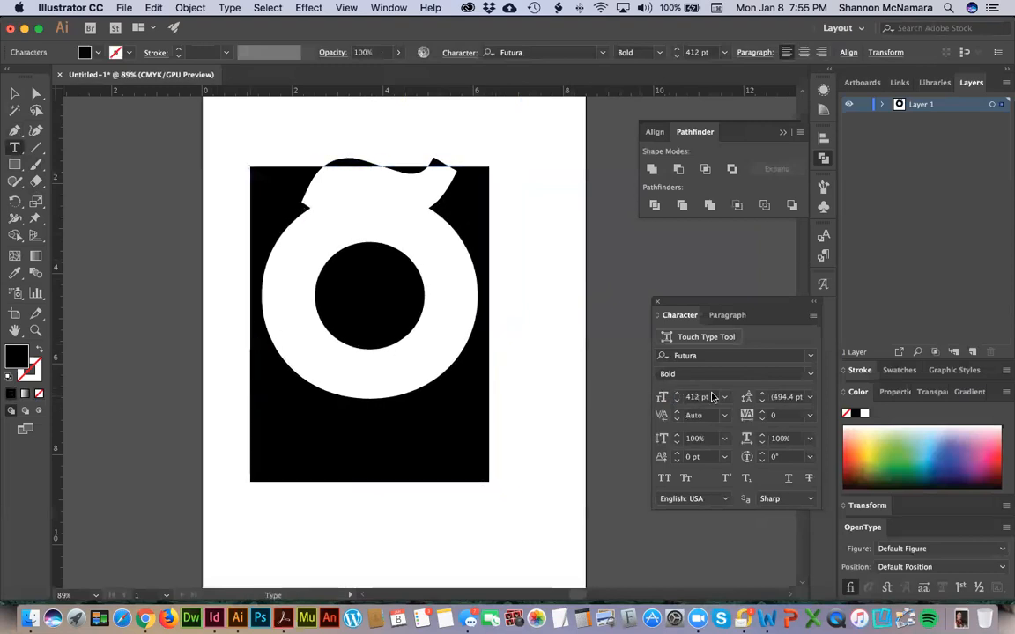
left_click_drag(711, 397, 656, 390)
type("150")
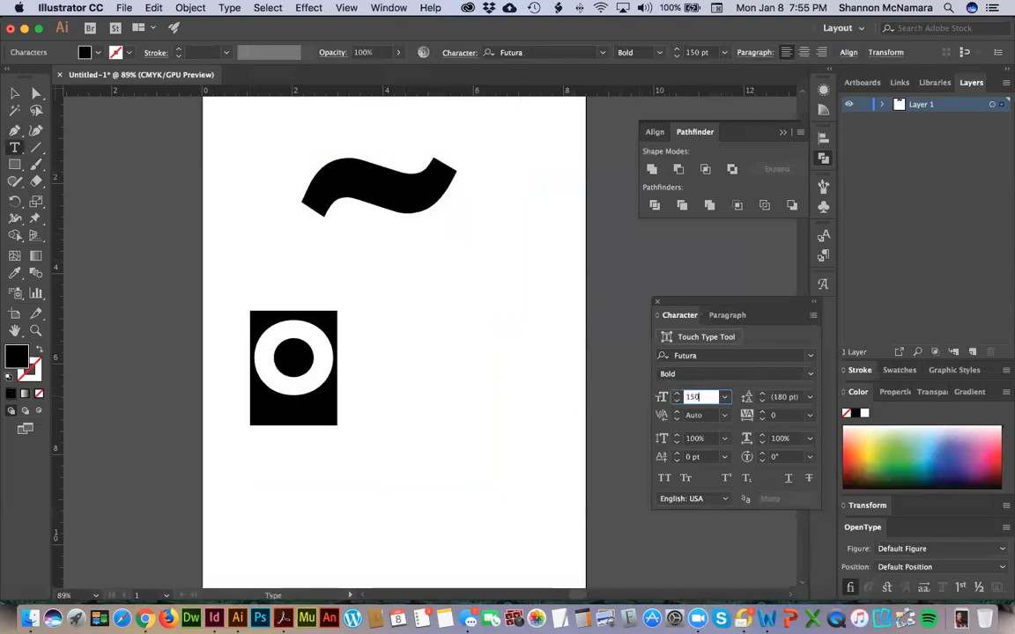
left_click_drag(706, 396, 670, 391)
type("100")
key("Return")
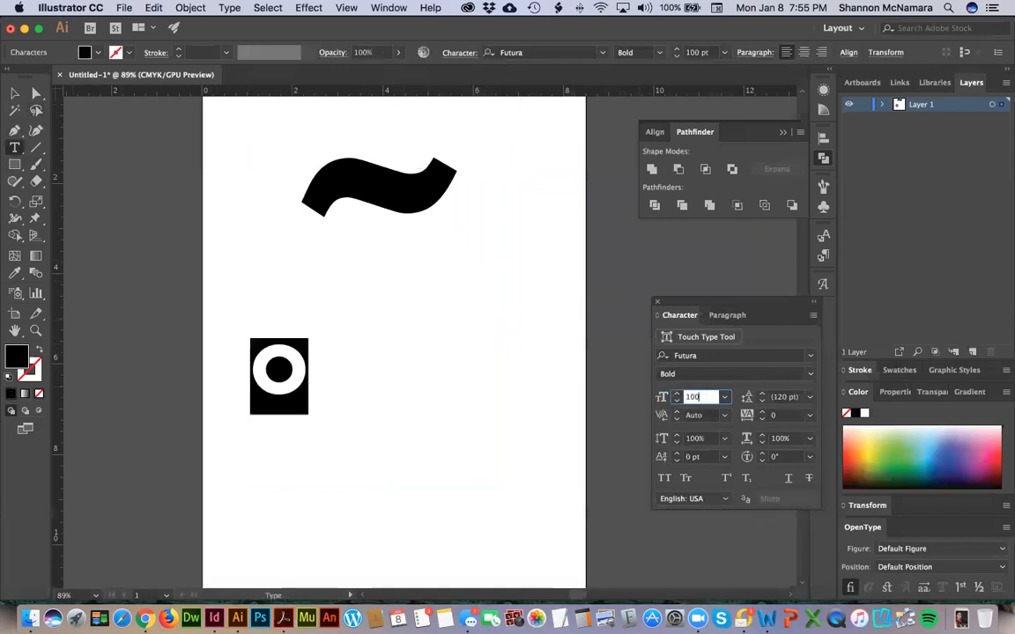
left_click(14, 92)
left_click_drag(296, 350, 365, 237)
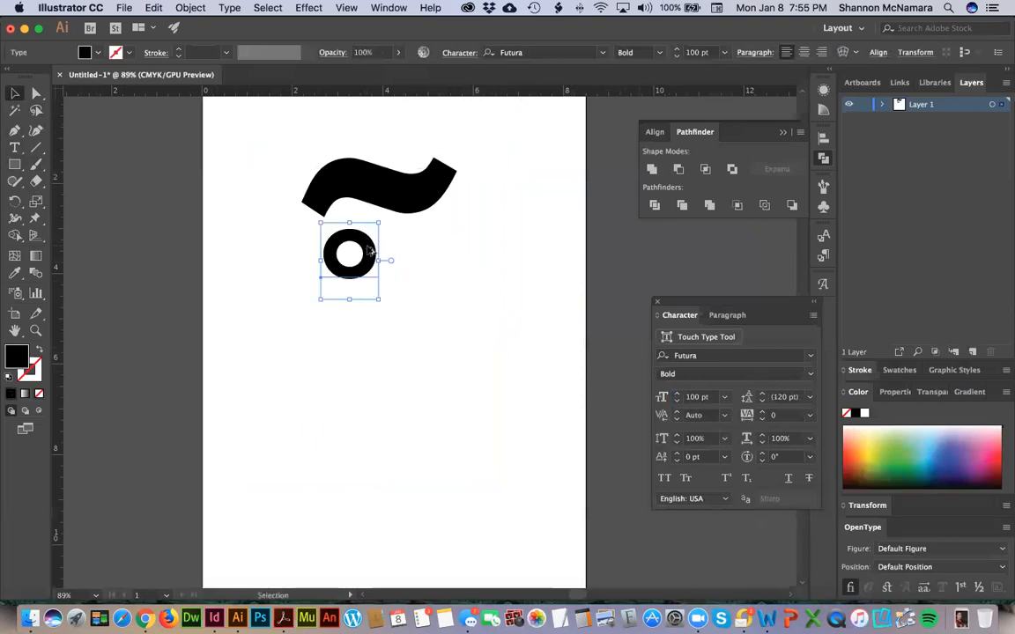
Duplicate the "O" to its right as a second eye, set the copy to 90 pt and nudge it up slightly
left_click_drag(370, 256, 440, 257)
left_click(705, 397)
type("93")
key("Return")
type("90")
key("Return")
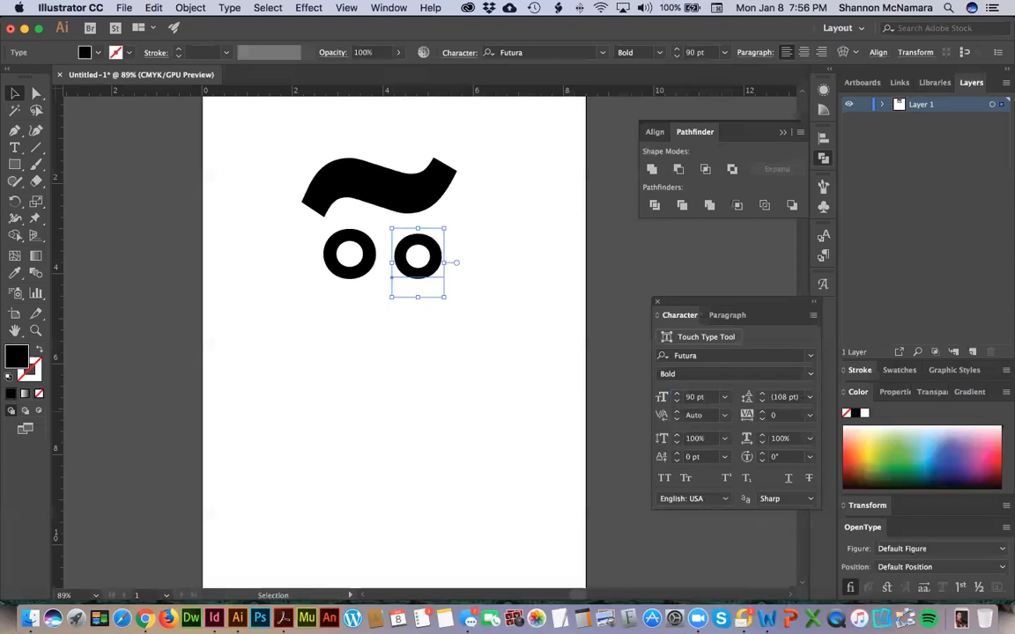
left_click_drag(409, 246, 410, 244)
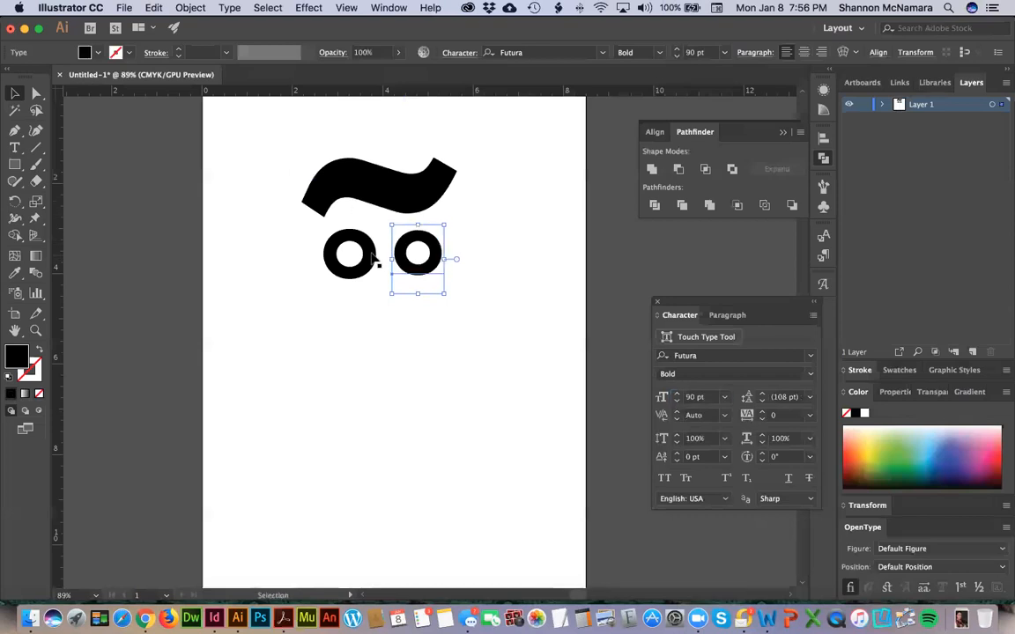
Add a horizontal guide along the tops of the two "O" eyes
left_click(370, 255, "shift")
left_click(627, 274)
left_click_drag(372, 92, 410, 232)
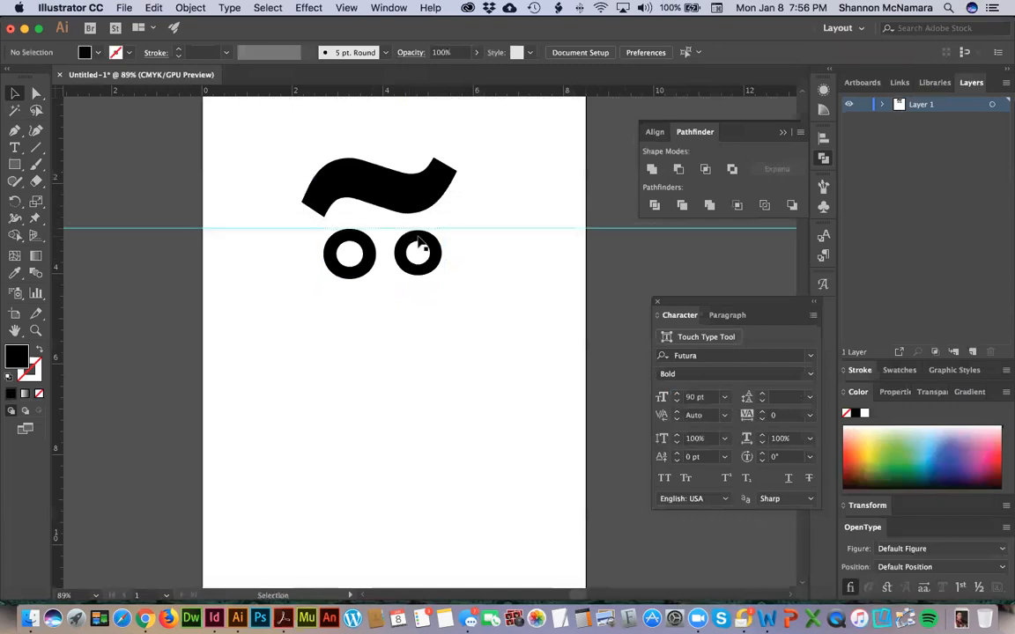
Insert a capital "C" in Futura Bold at 55 pt in front of the tilde, within the tilde's text object
left_click(14, 148)
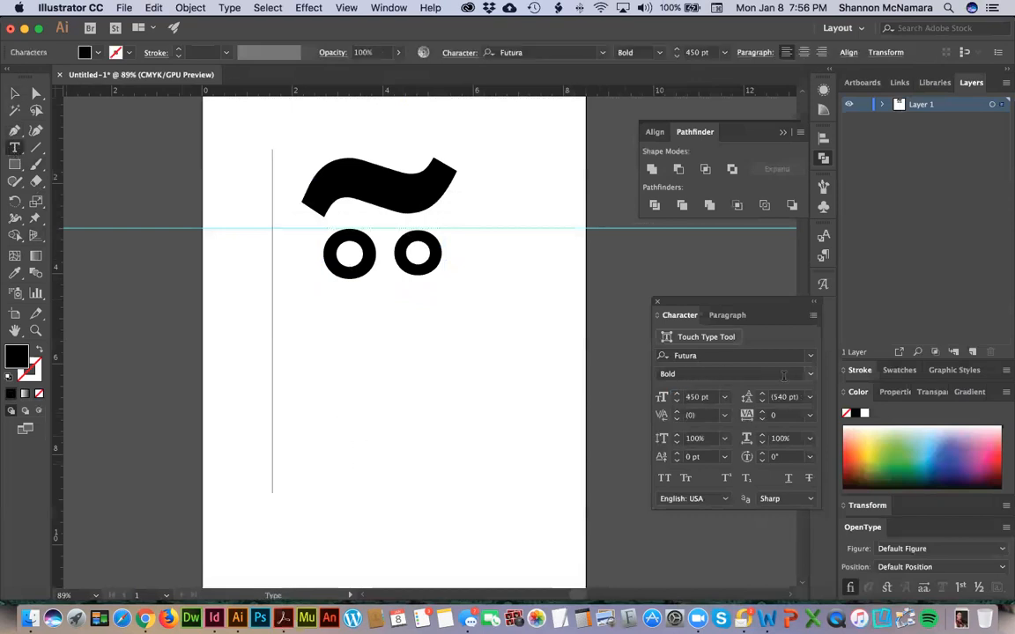
left_click(811, 356)
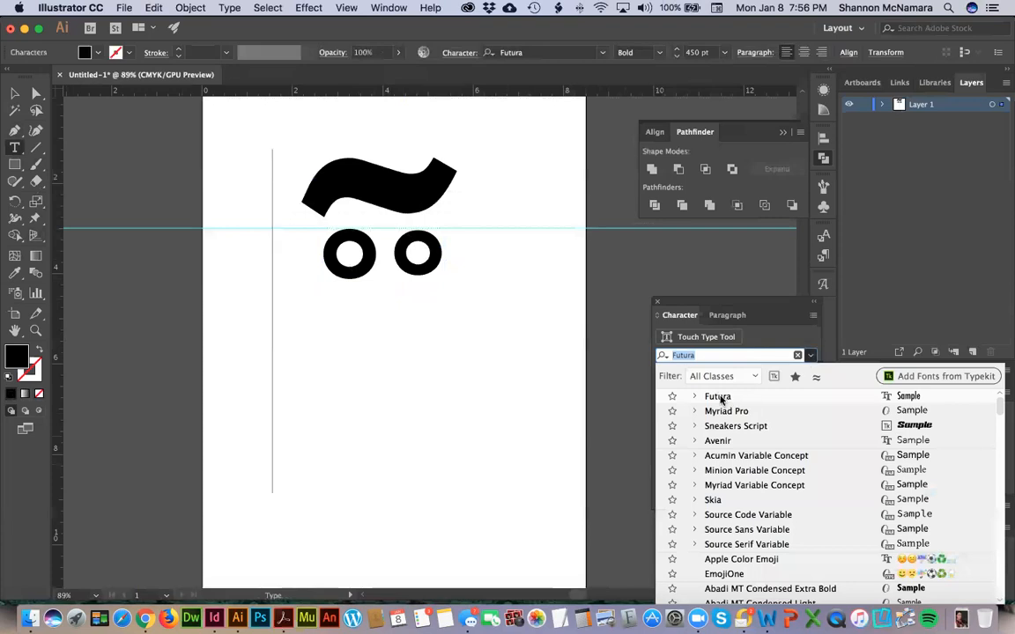
left_click(714, 355)
key("Tab")
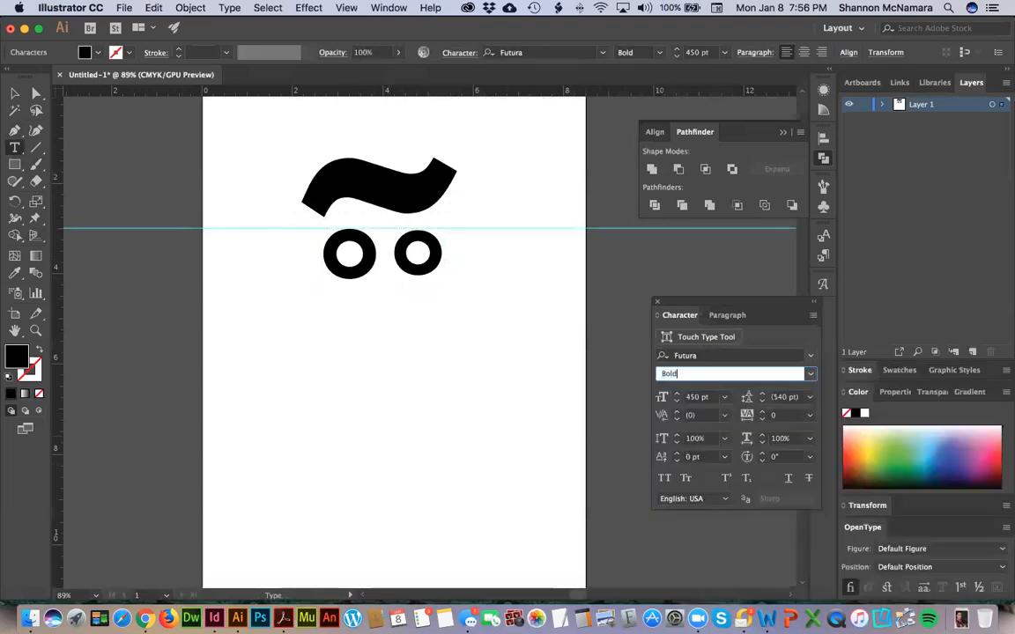
key("Down")
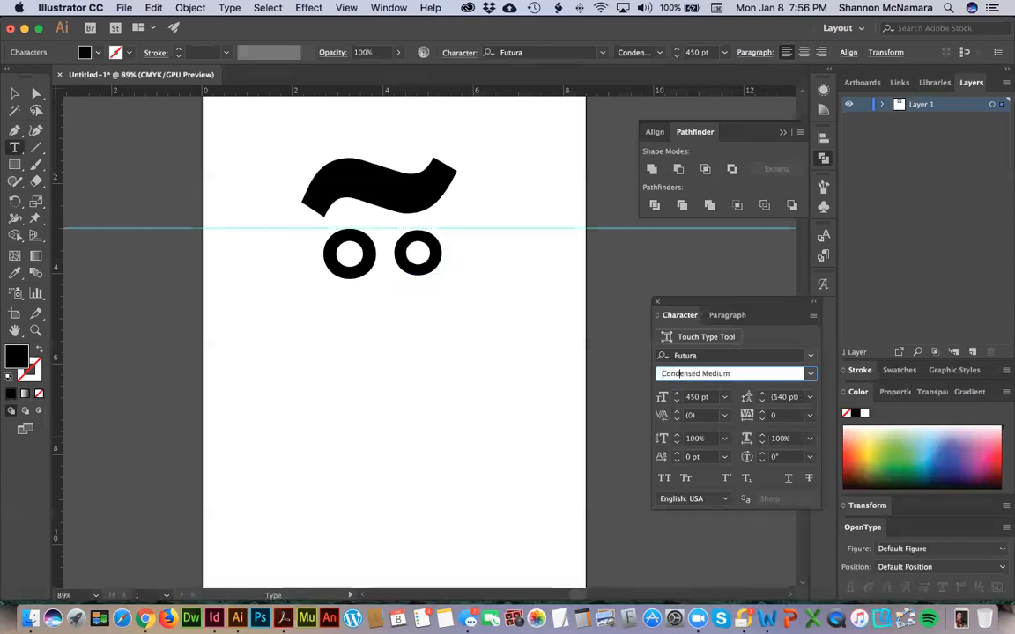
left_click(810, 373)
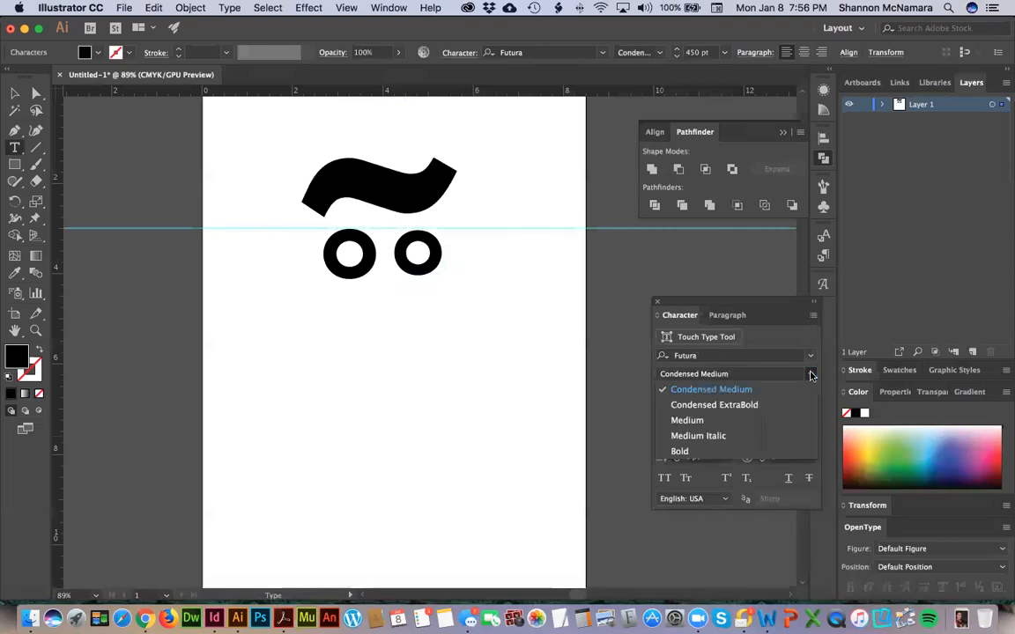
left_click(691, 451)
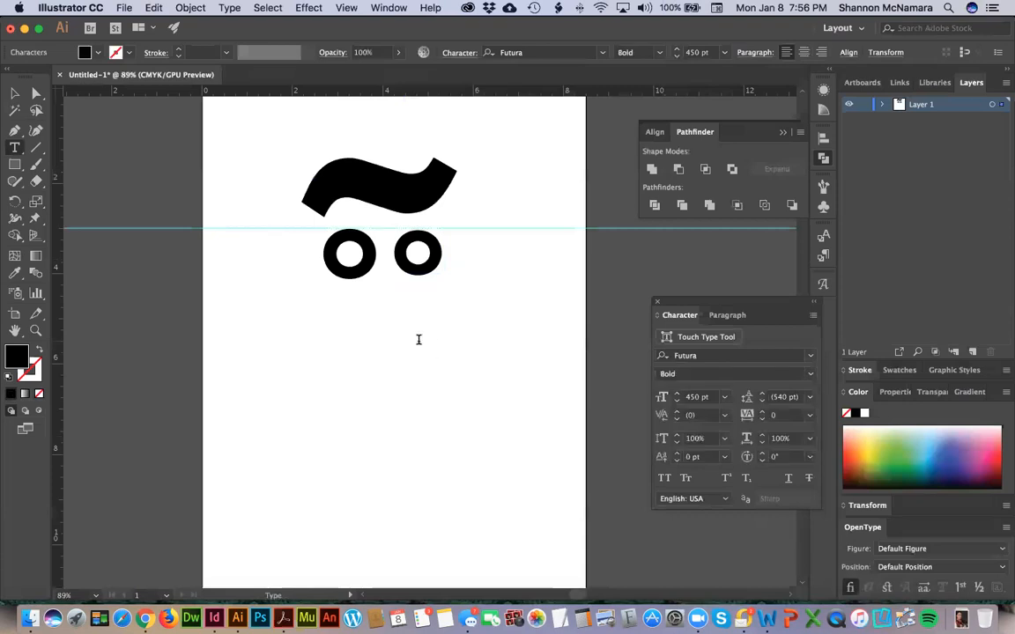
left_click(700, 398)
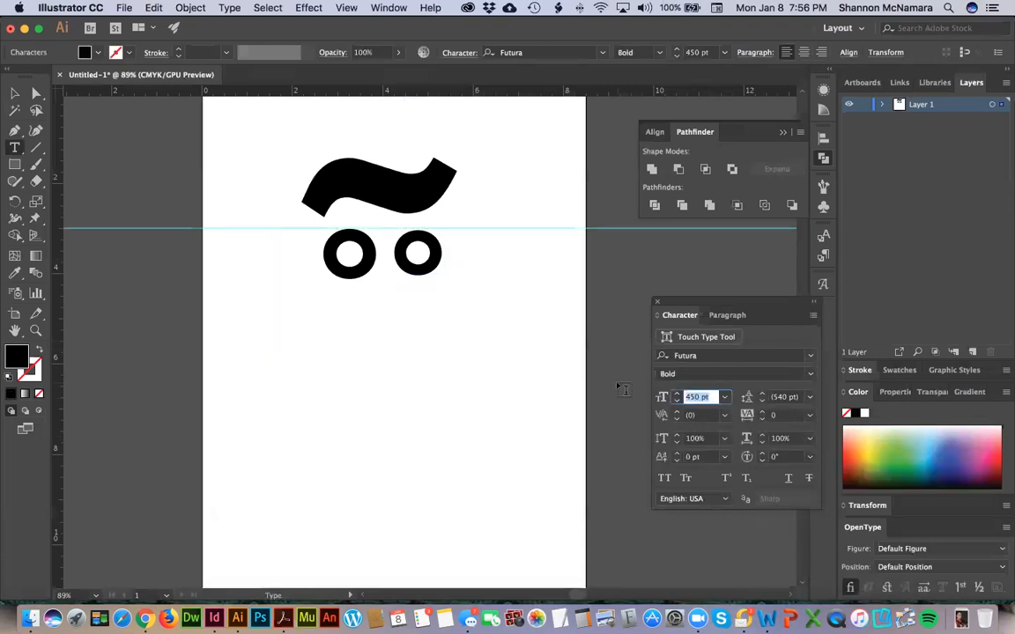
key("BackSpace")
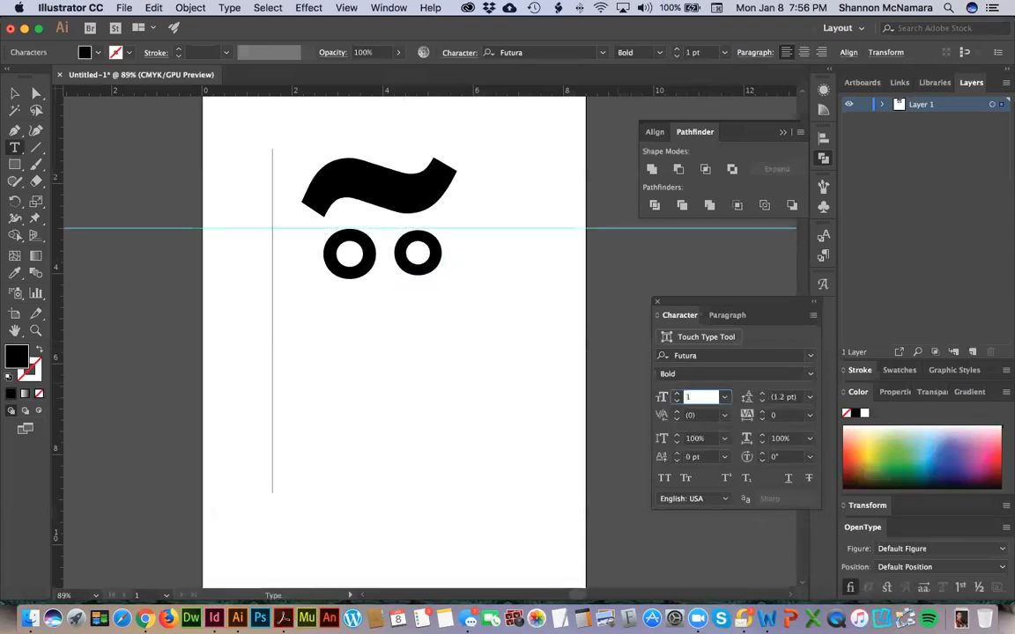
type("55")
key("Return")
type("c")
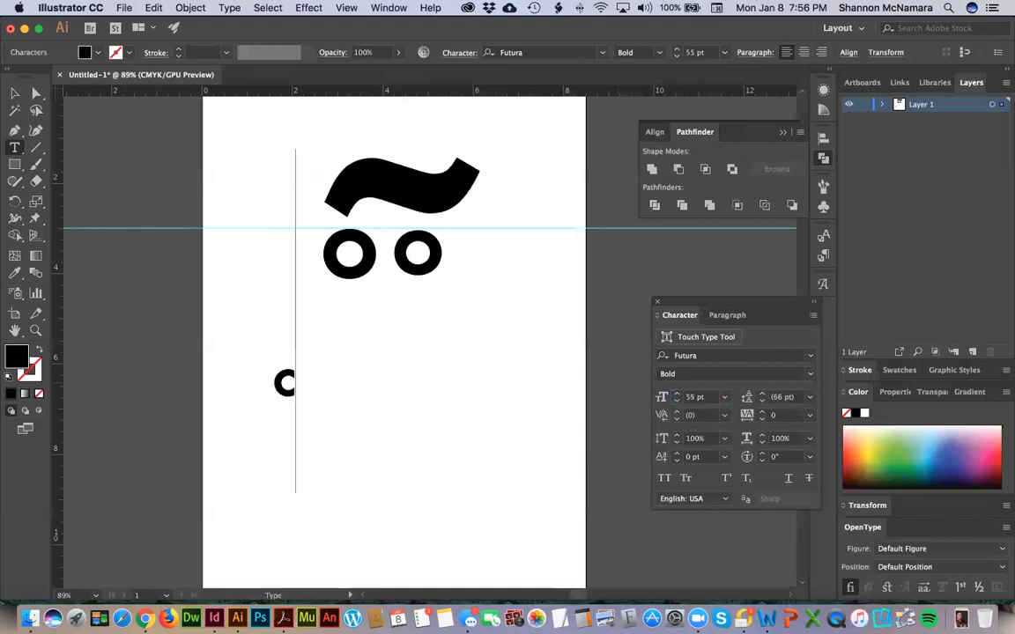
Change the font of the inserted "C" to Futura Std Bold Condensed
key("shift+Left")
left_click(694, 373)
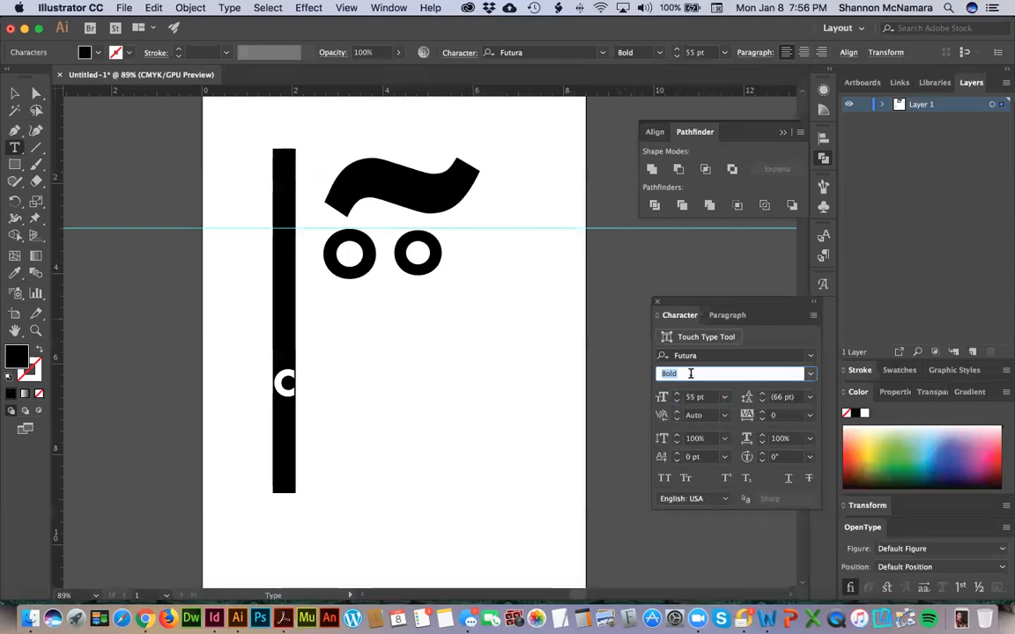
type("Condensed Medium")
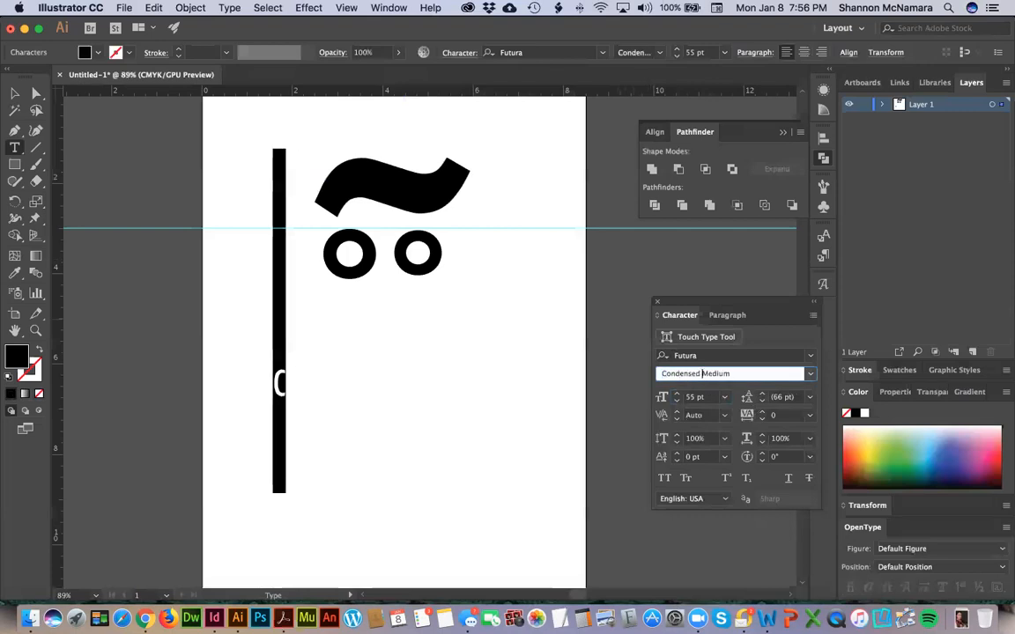
key("Return")
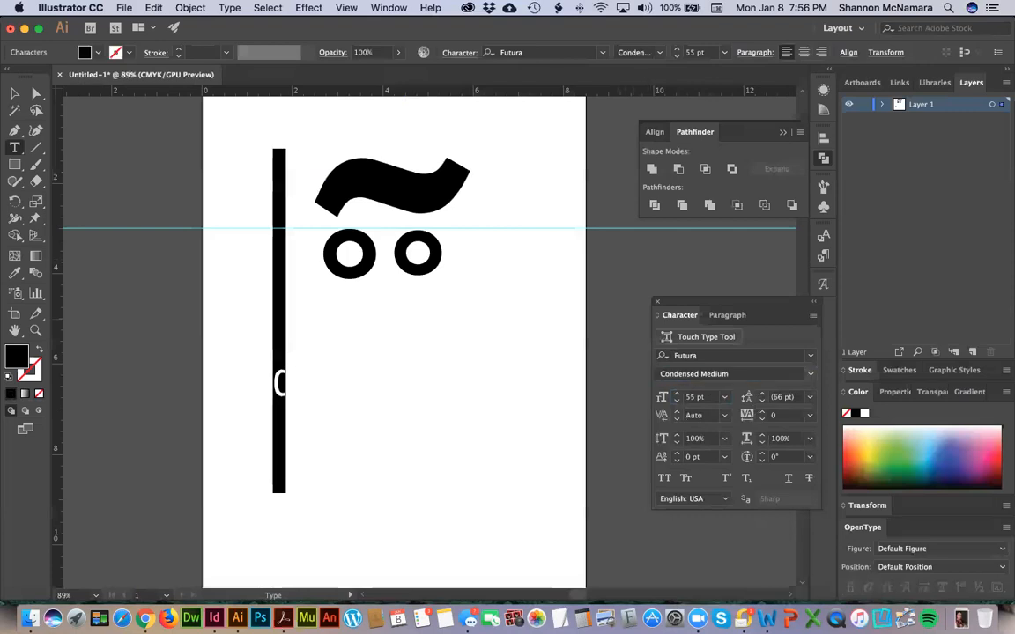
left_click(809, 374)
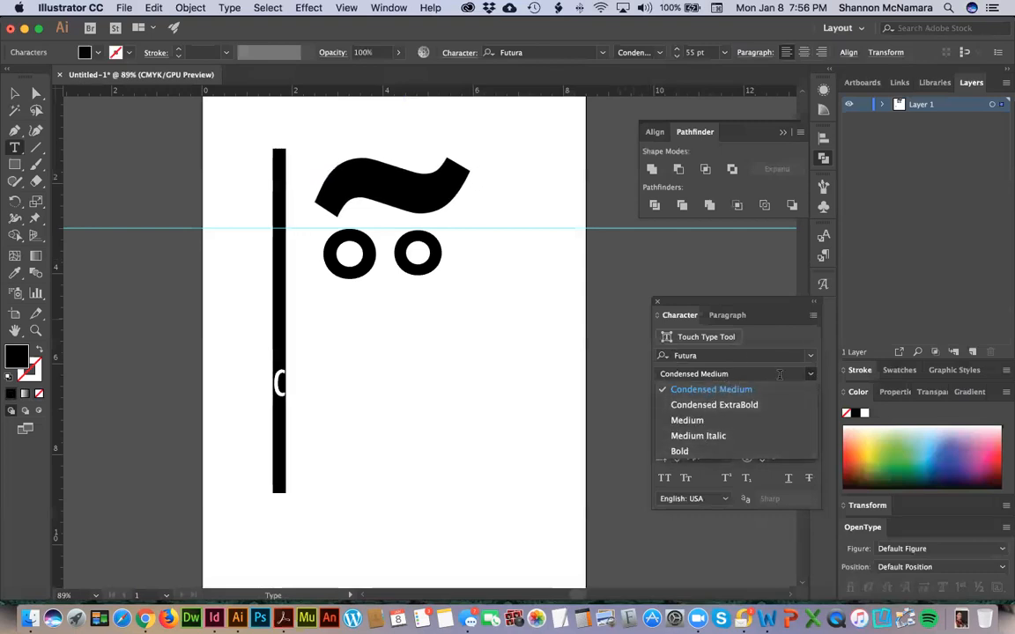
left_click(730, 320)
left_click(751, 356)
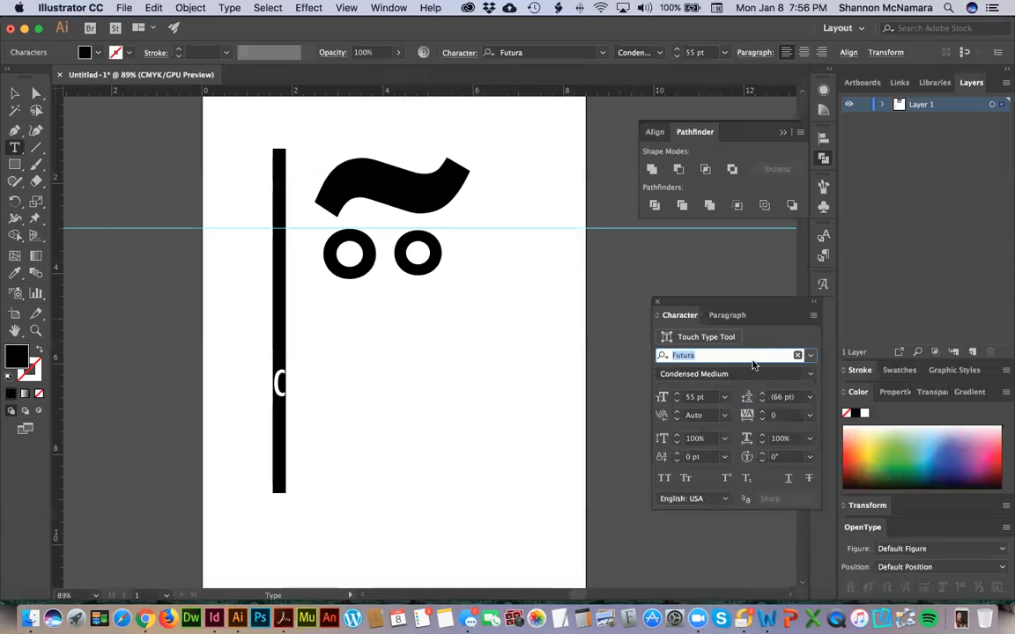
type("Futura st")
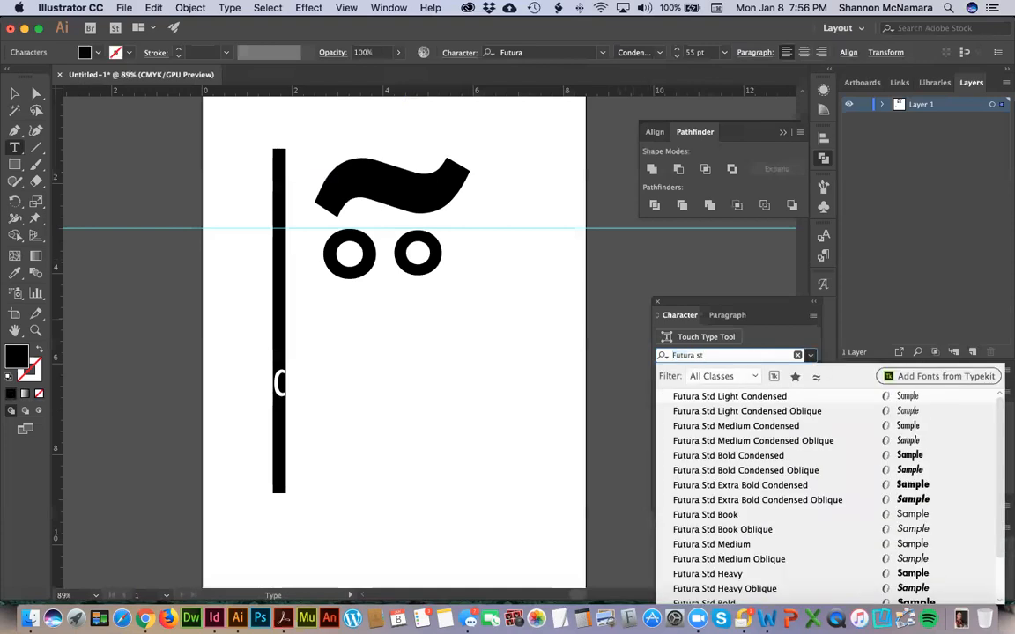
left_click(724, 456)
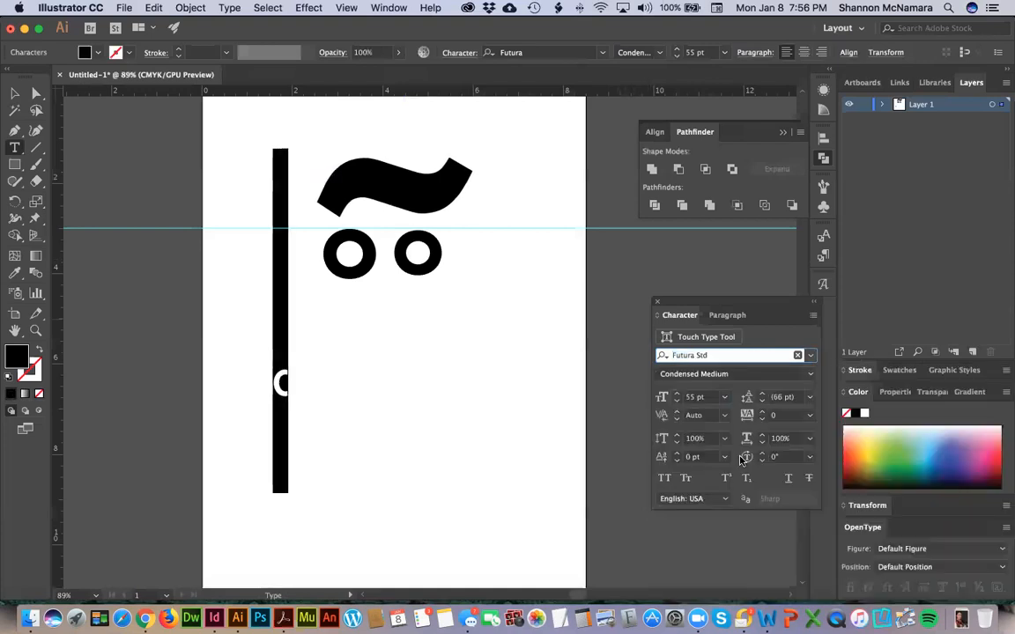
left_click(15, 93)
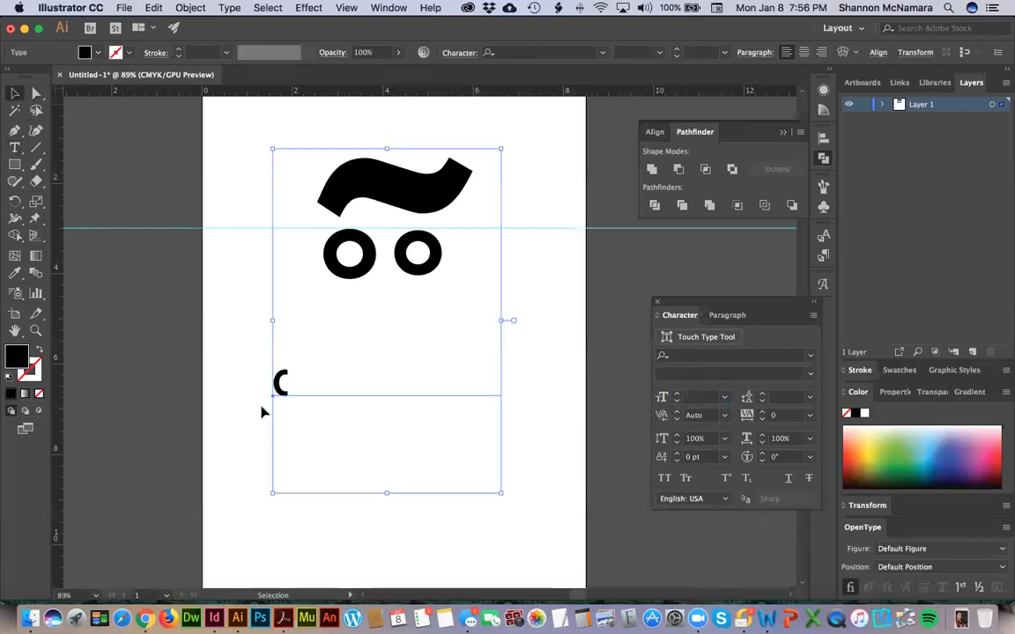
key("r")
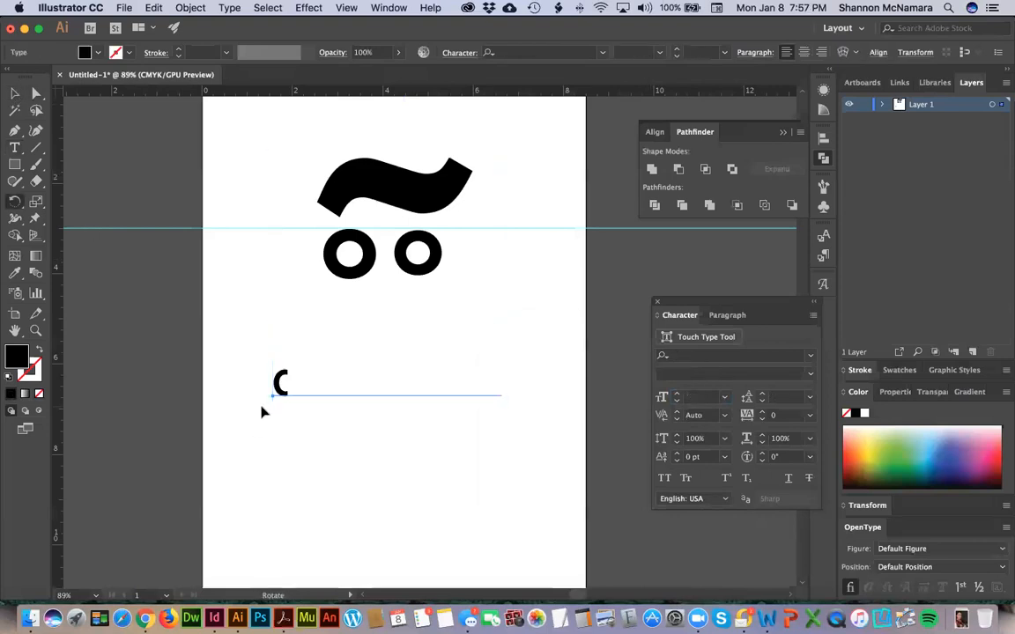
key("Return")
left_click(528, 435)
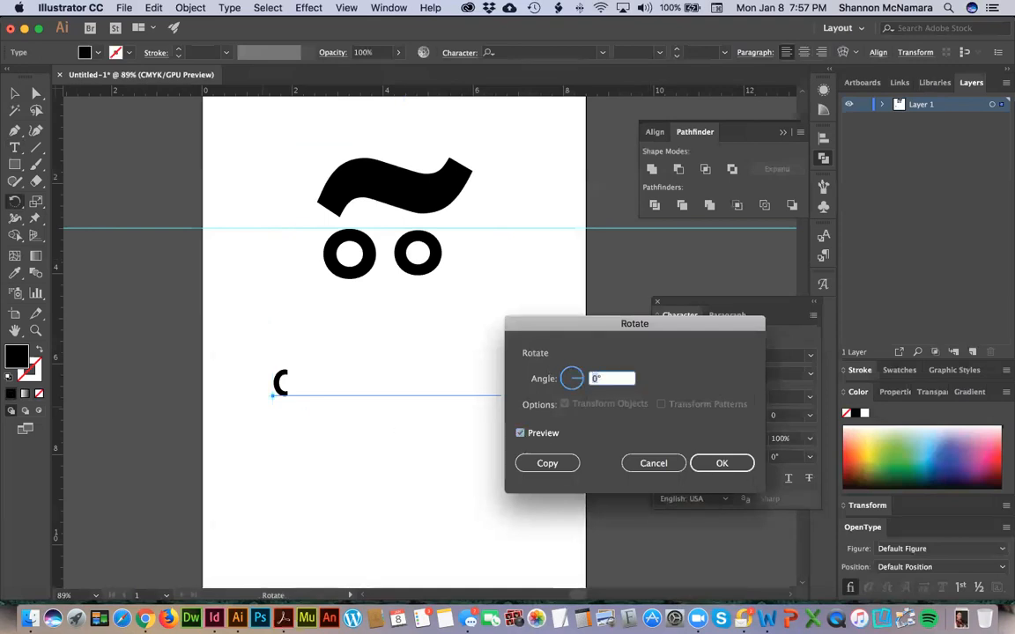
key("Tab")
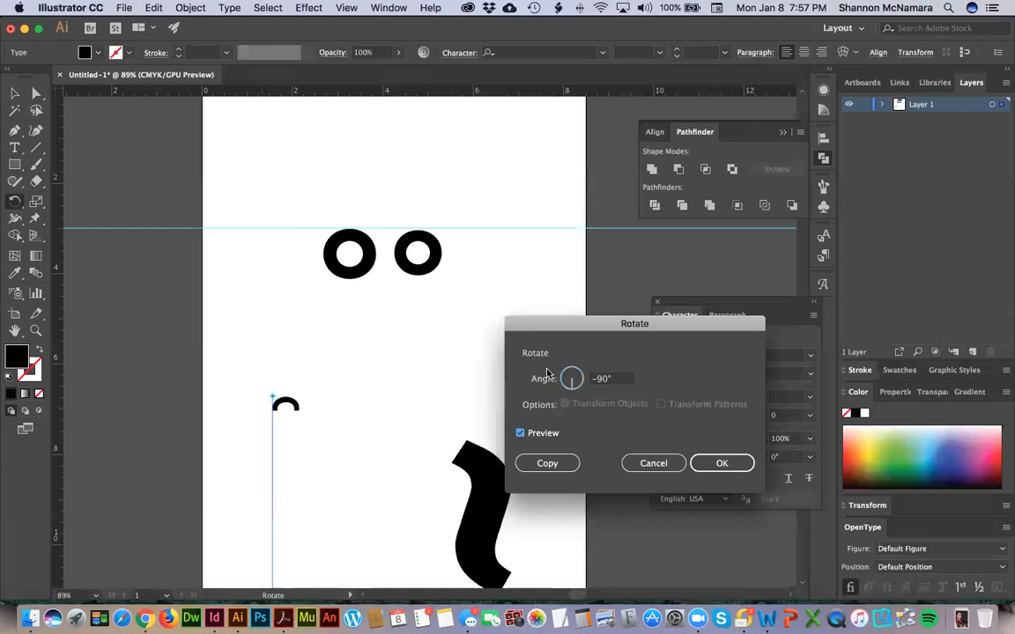
left_click(676, 464)
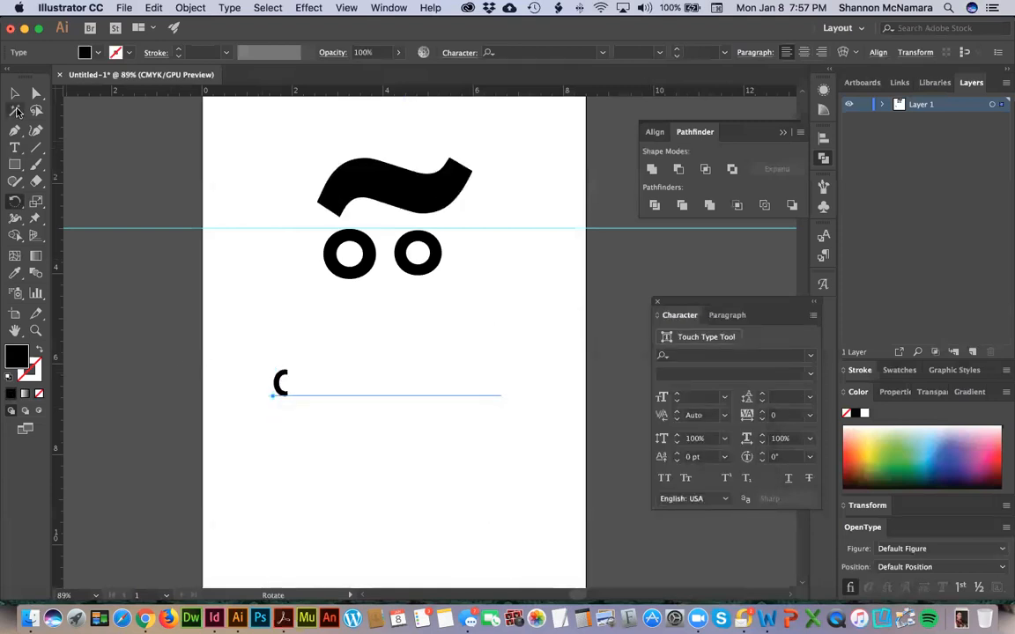
Delete the "C" from the tilde's text object and deselect everything
left_click(14, 94)
left_click(294, 431)
left_click(281, 390)
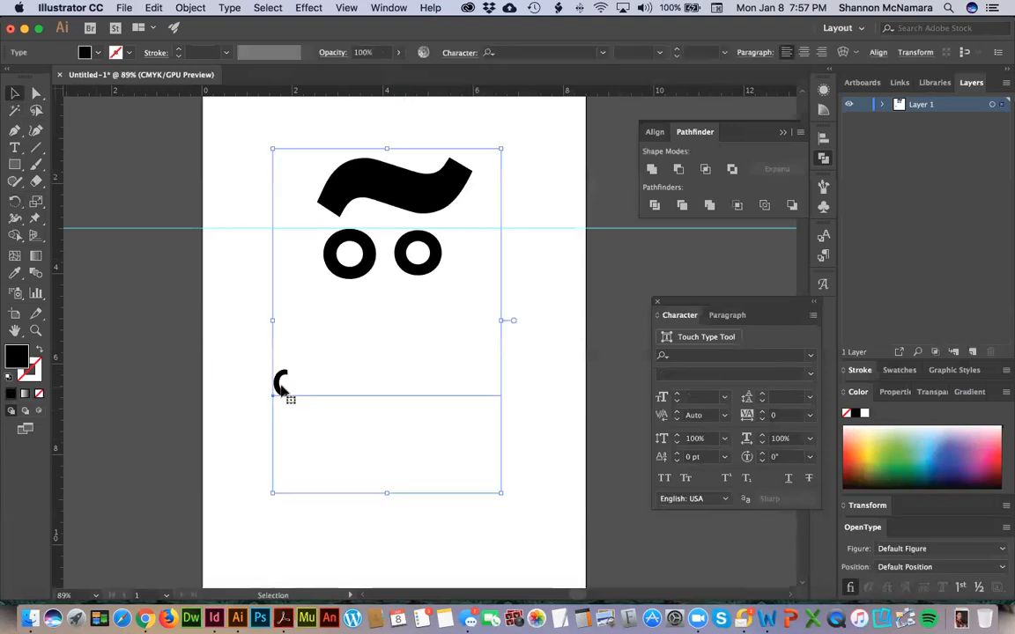
double_click(281, 390)
double_click(289, 399)
key("BackSpace")
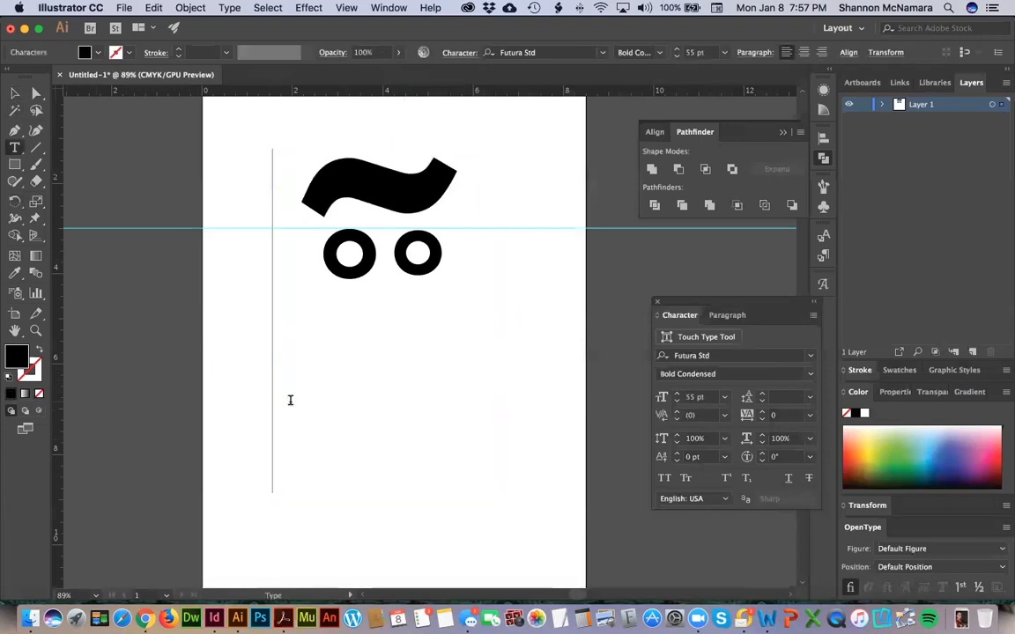
left_click(14, 93)
left_click(101, 297)
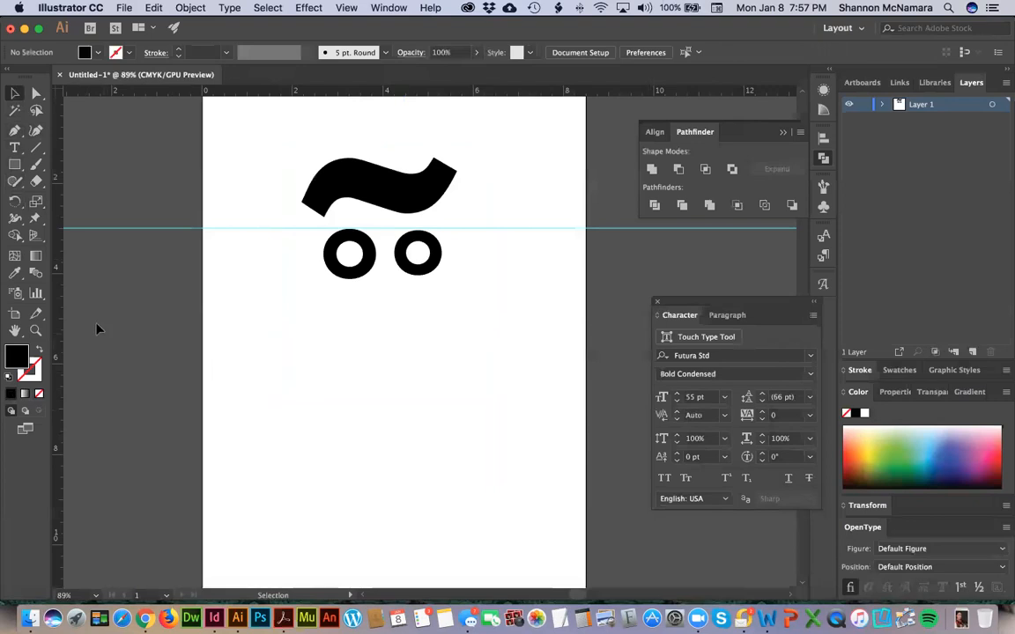
Add a separate "C" text object in Futura Std Bold Condensed at 55 pt and place it centrally below the two eyes
key("t")
key("super")
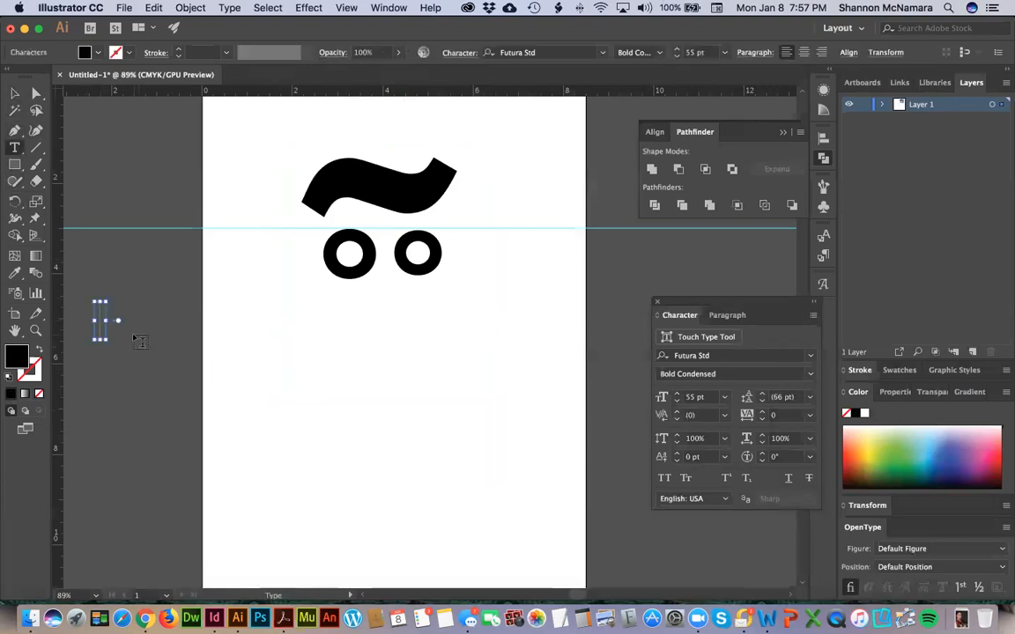
key("super")
key("super")
type("C")
key("Escape")
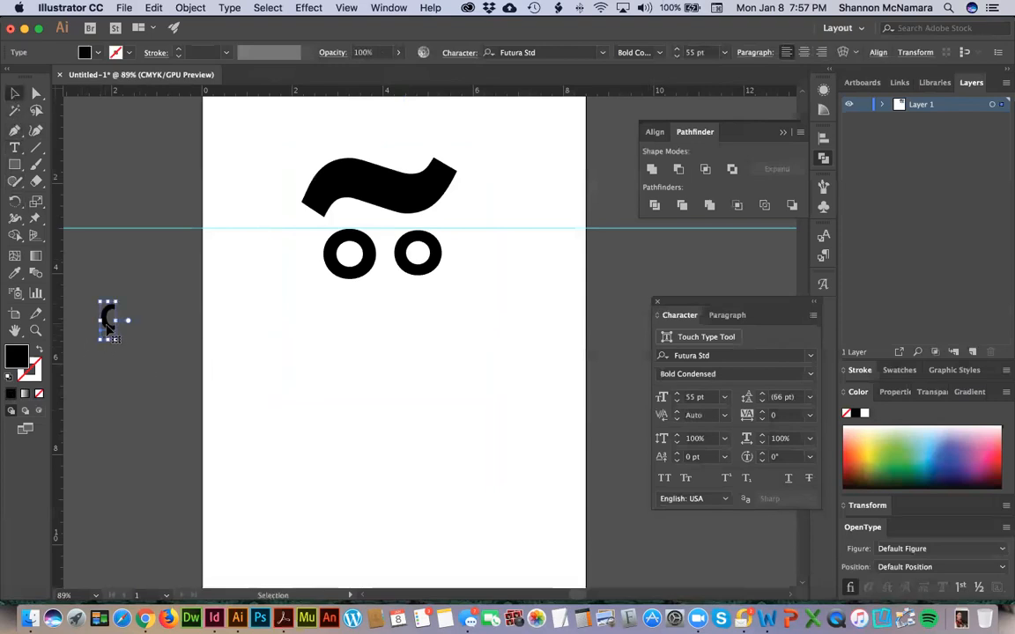
left_click_drag(108, 327, 389, 343)
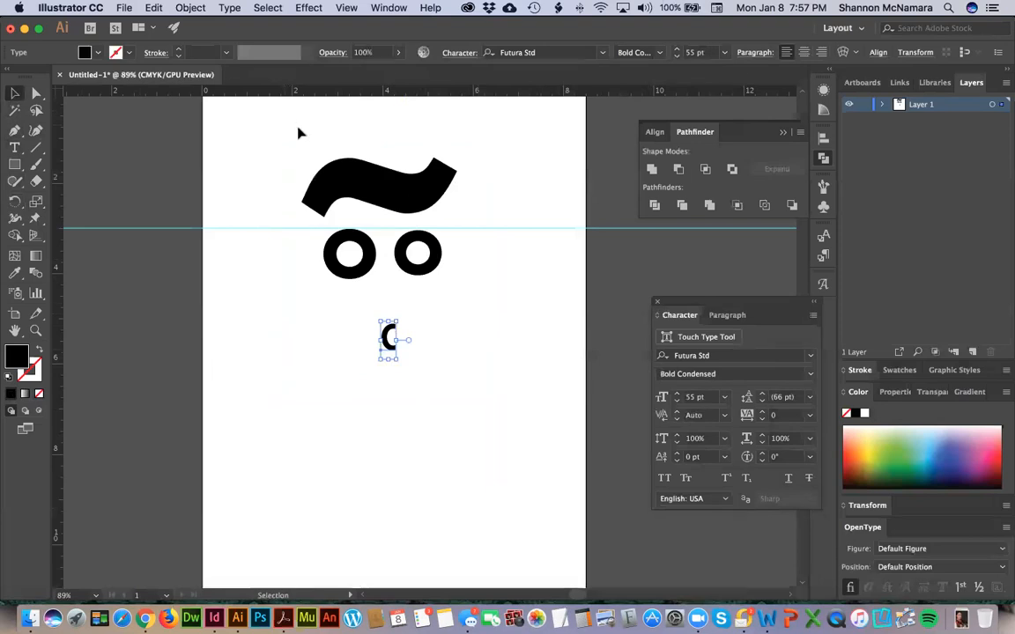
Rotate the separate "C" by -90° so that it opens downward
key("r")
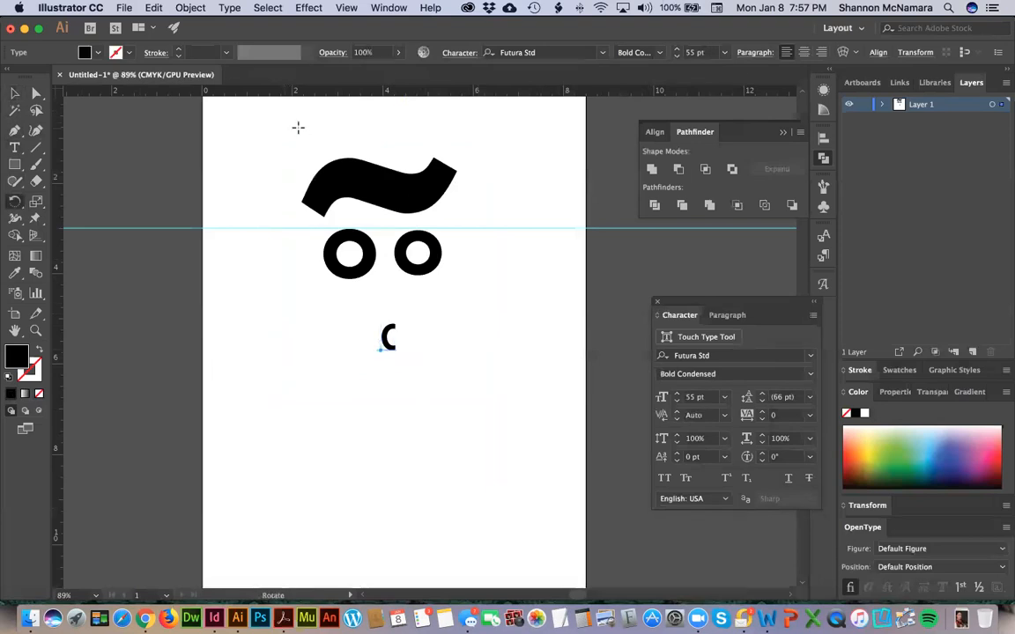
key("Return")
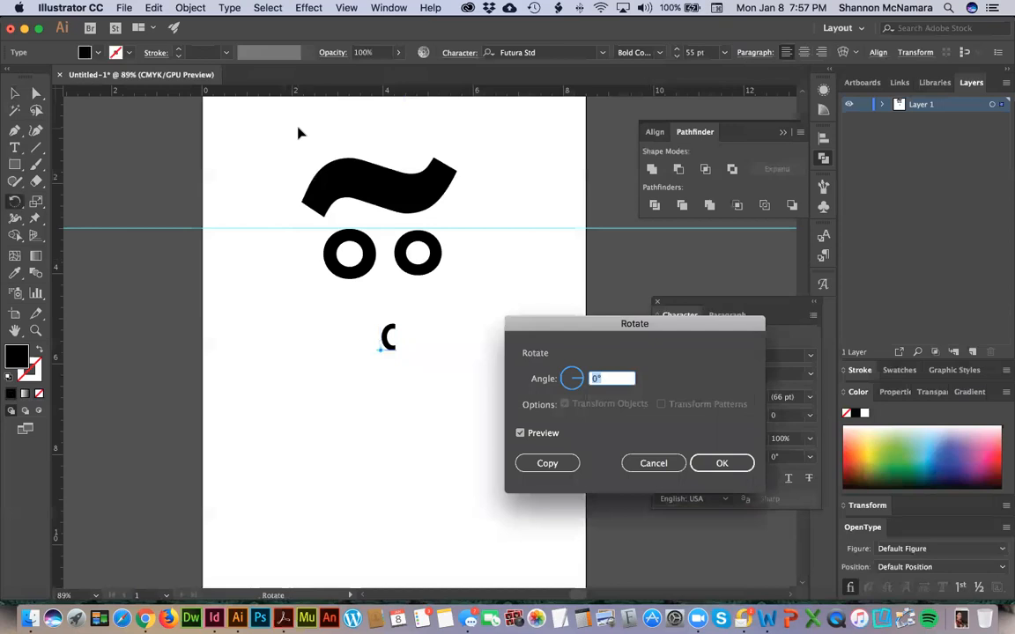
type("9")
key("Tab")
left_click(520, 432)
left_click(520, 432)
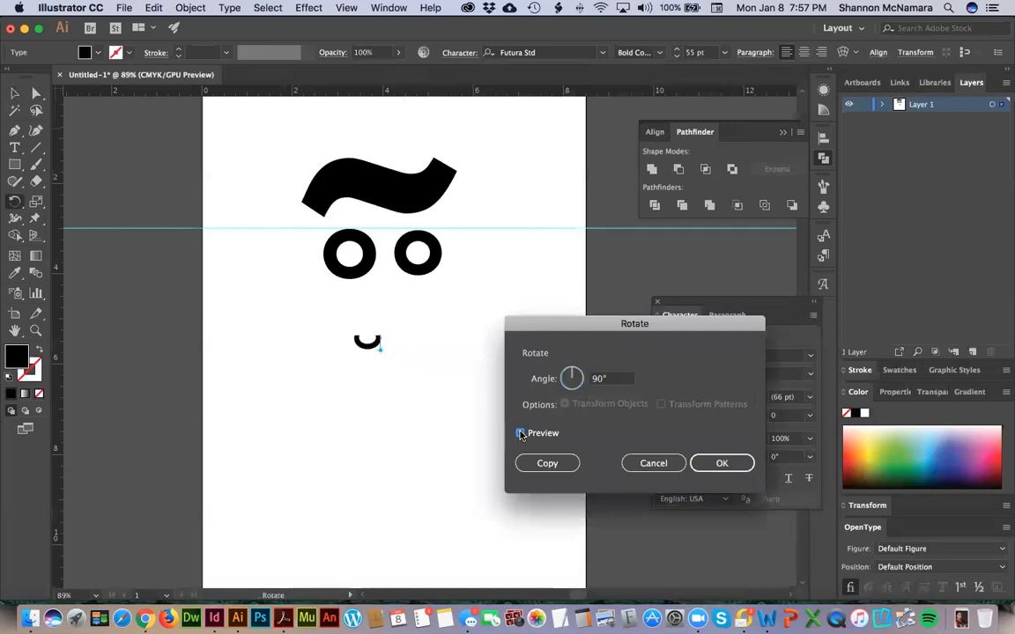
left_click(592, 379)
type("-")
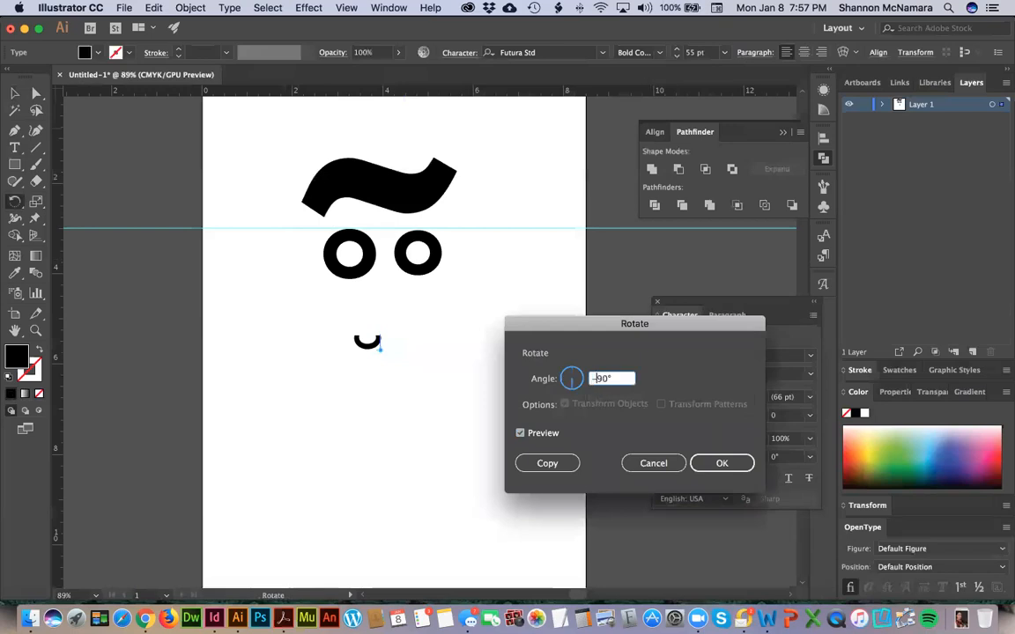
key("Tab")
left_click(749, 462)
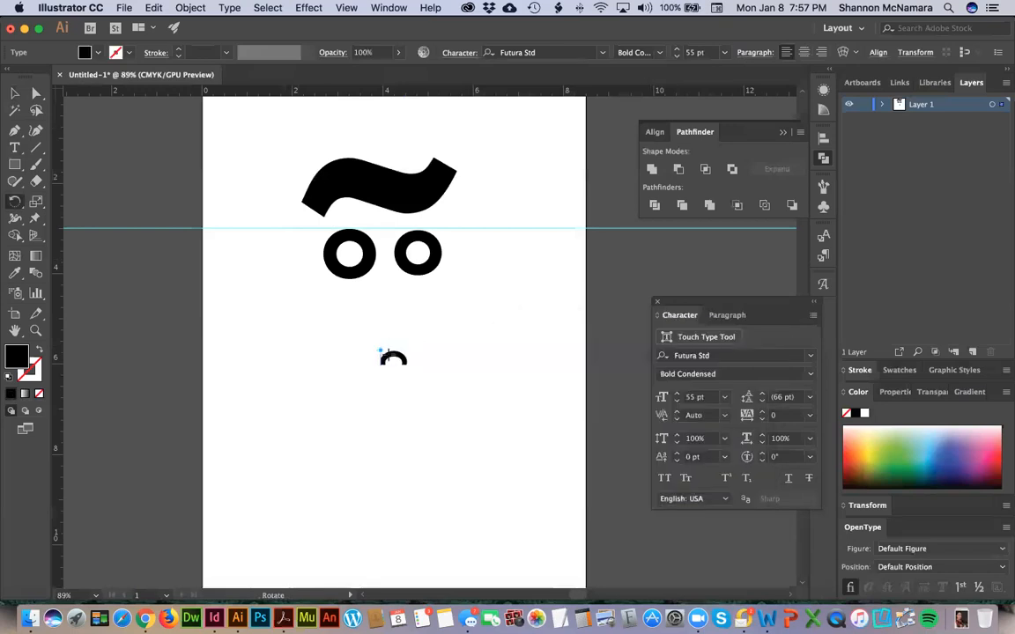
Place the rotated "C" between the two "O" eyes as a glasses bridge and nudge both eyes inward to meet it
left_click(14, 92)
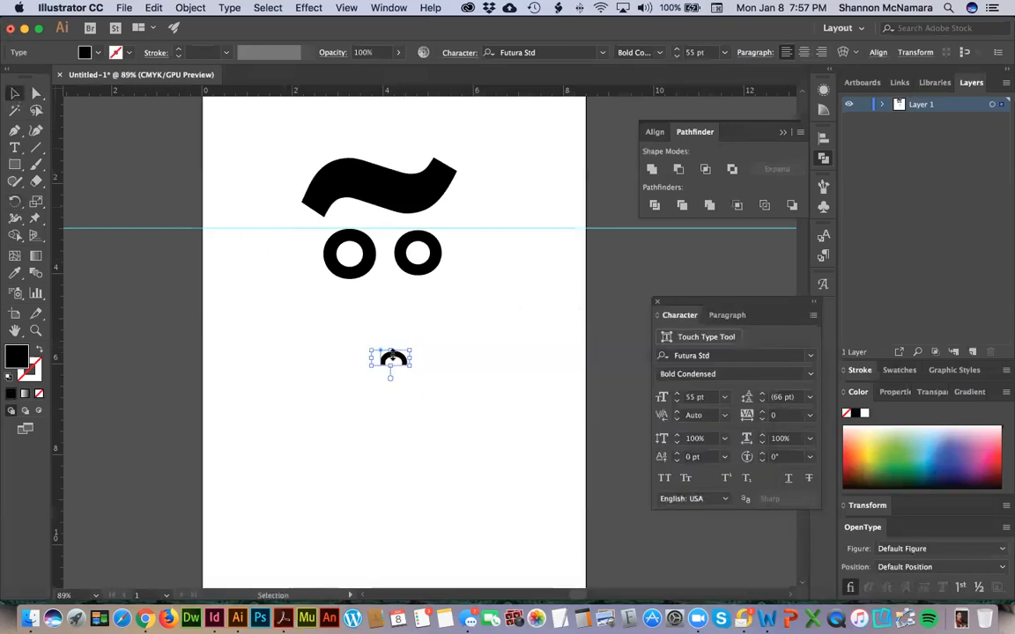
left_click_drag(394, 360, 388, 243)
left_click(416, 275)
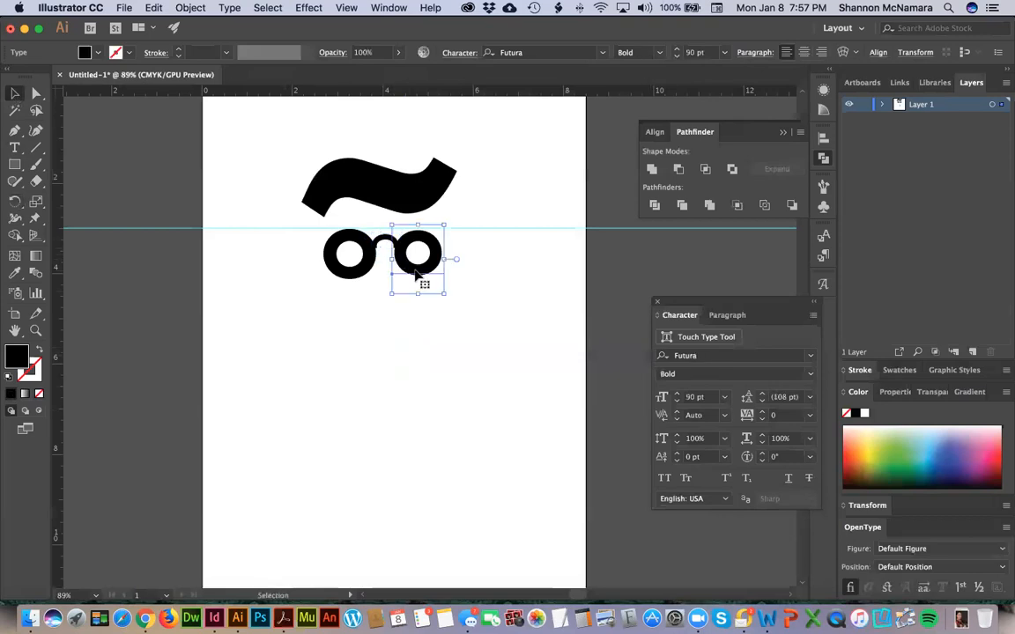
left_click(364, 271)
key("Right")
key("Right")
key("Right")
left_click(434, 442)
Add a "." in Futura Std Bold Condensed at 55 pt and place one in the centre of each "O" eye as pupils
left_click(15, 148)
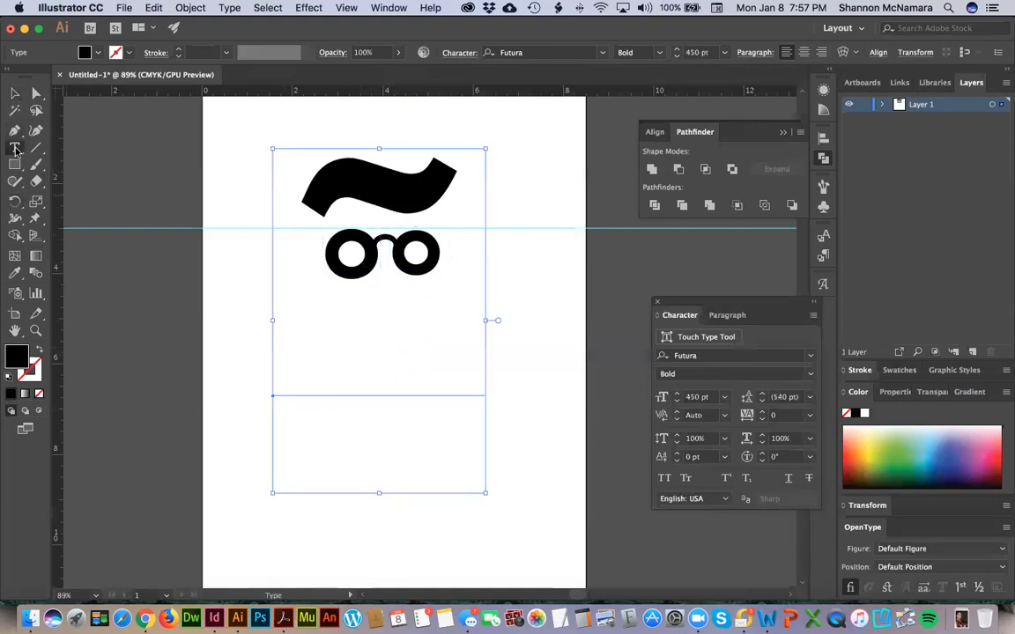
left_click(127, 308)
type(".")
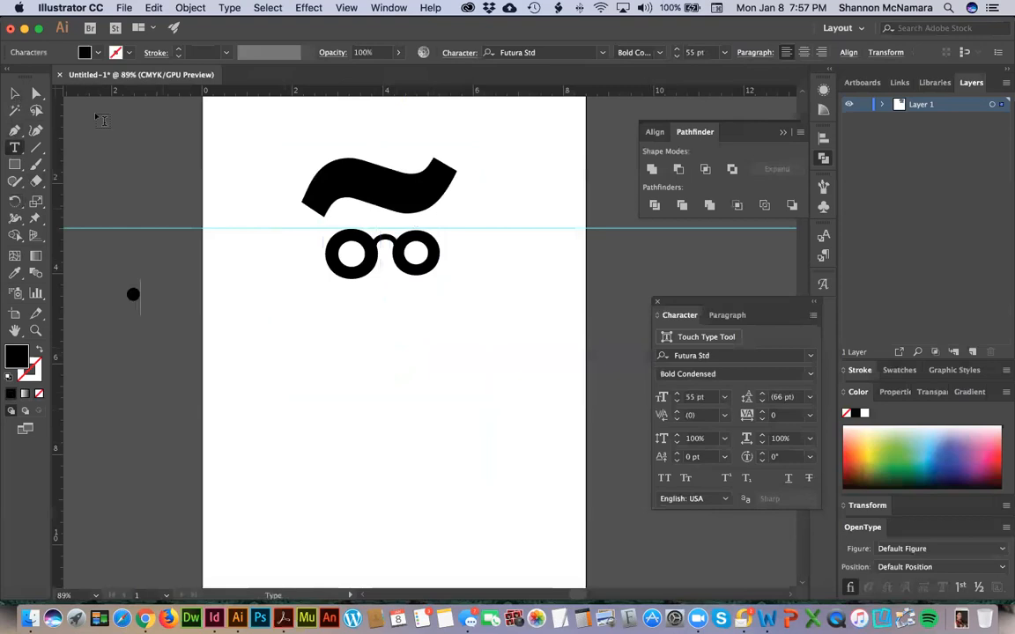
left_click(14, 92)
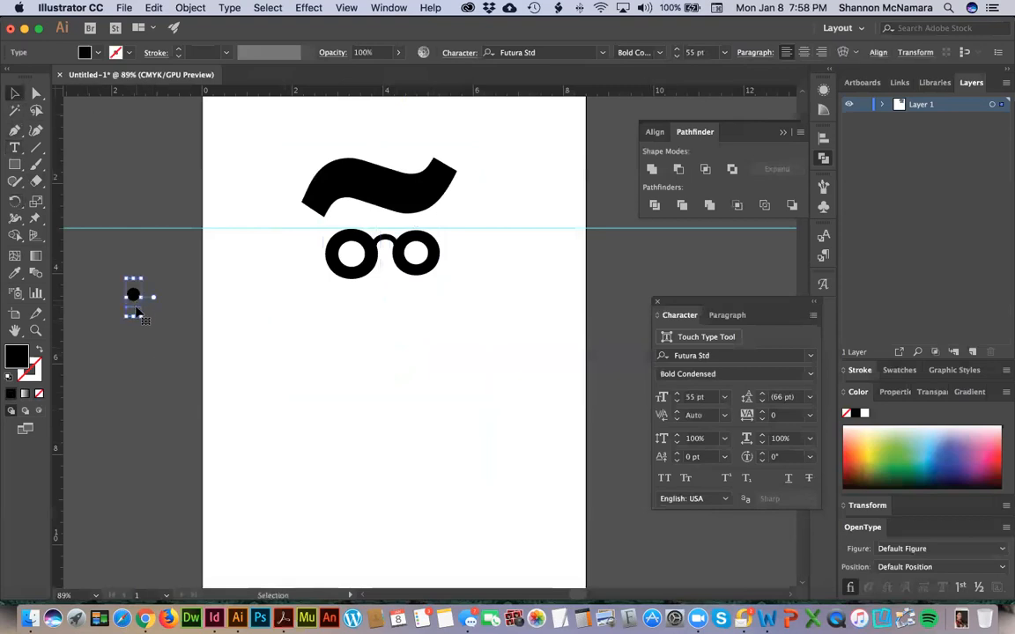
left_click_drag(131, 286, 420, 269)
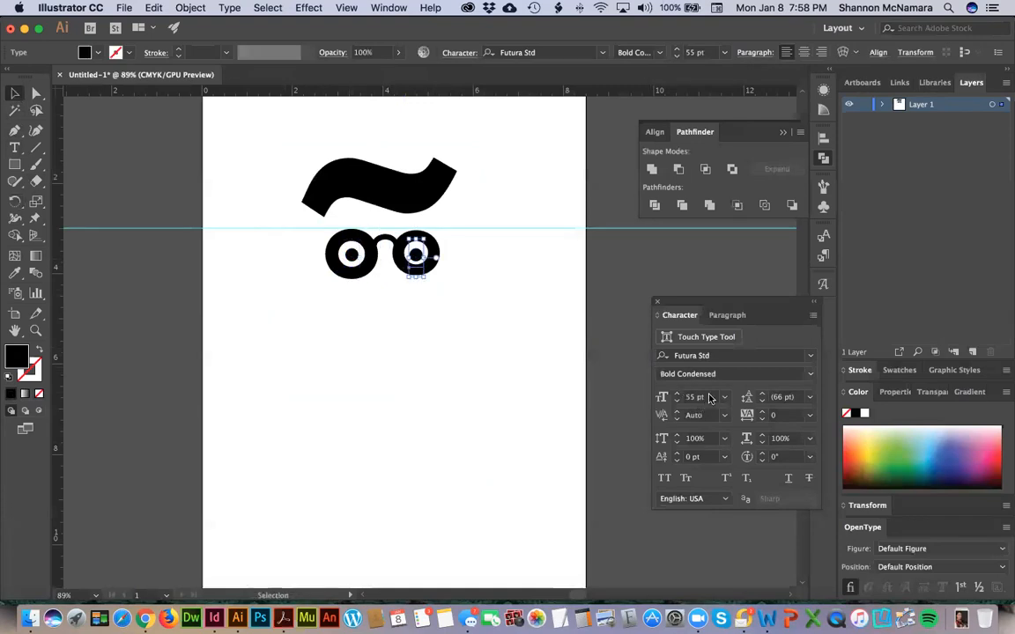
Reduce the pupil of the smaller eye to 48 pt and nudge it back to the centre of that eye
left_click_drag(709, 398, 653, 390)
key("Down")
key("Down")
key("Down")
key("Down")
key("Down")
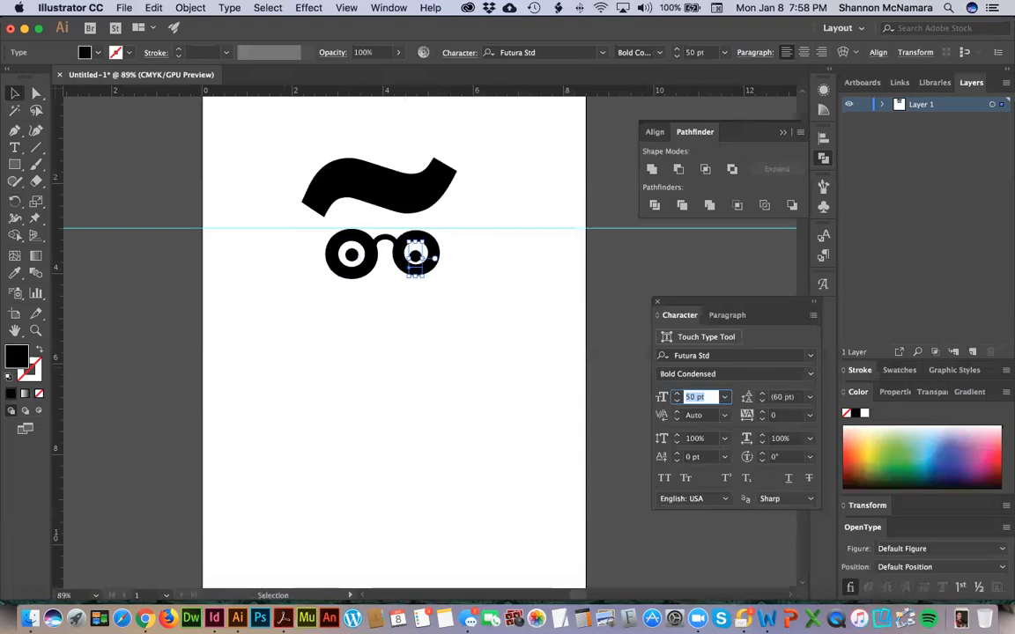
key("Down")
key("Down")
key("Return")
key("Up")
key("Up")
key("Up")
key("Up")
key("Up")
key("Right")
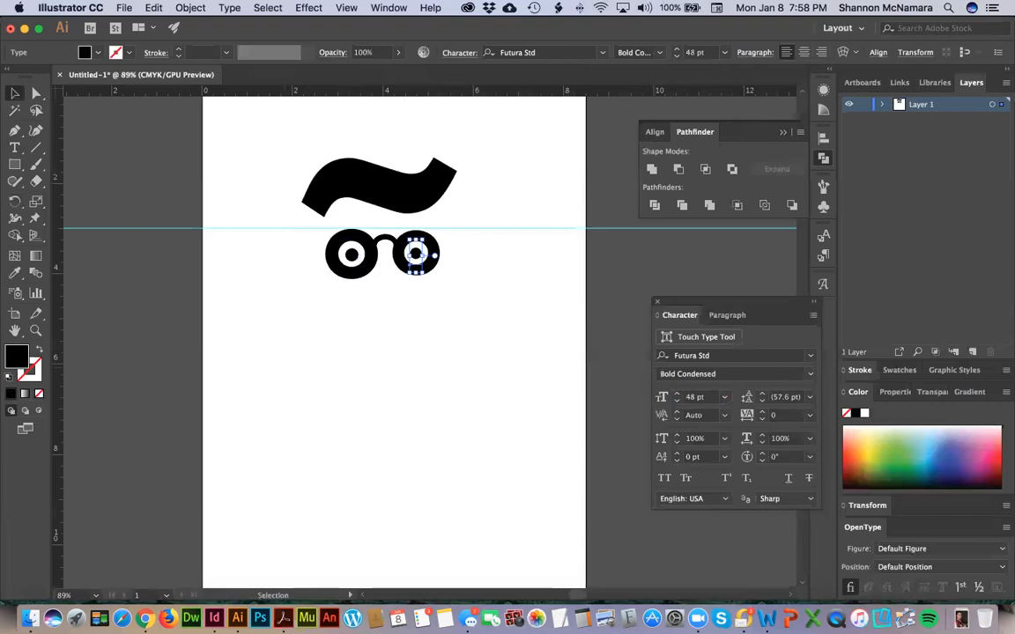
left_click(621, 276)
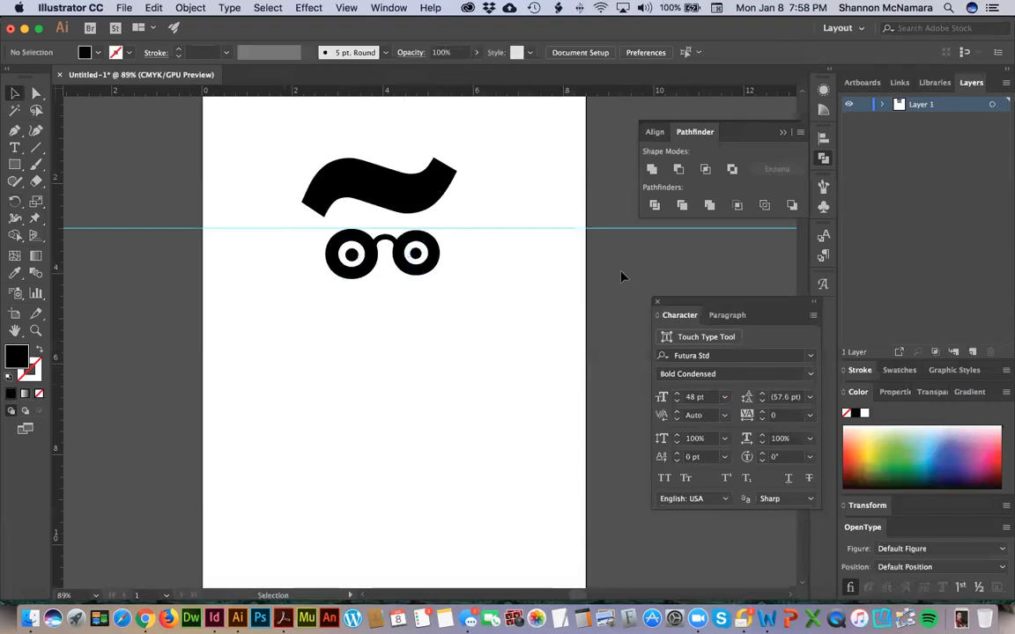
Add a "J" text object and place it just below the glasses bridge as a nose
left_click(14, 147)
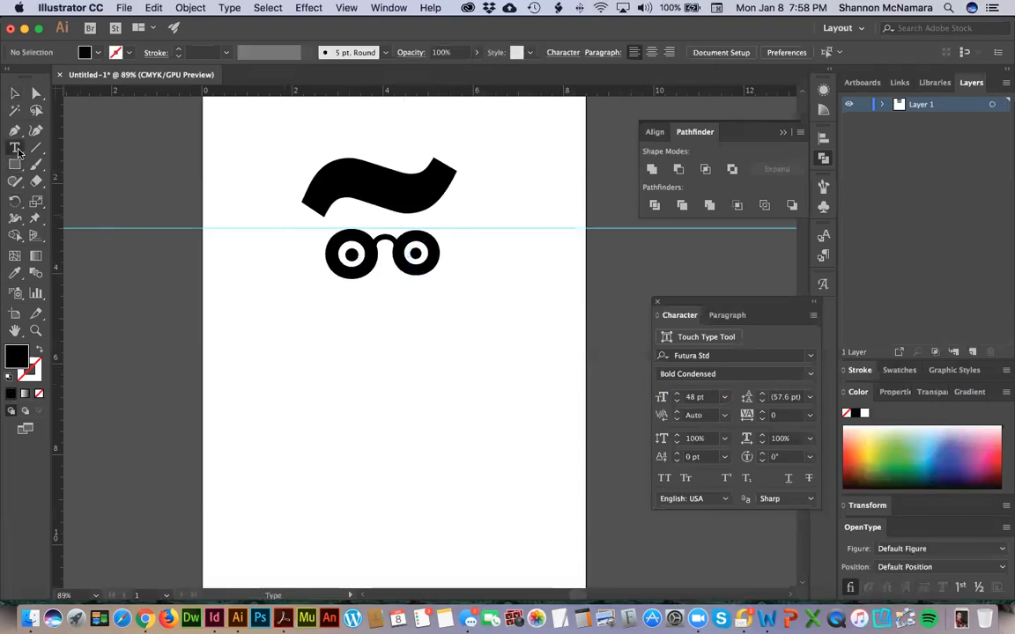
left_click(147, 401)
type("J")
left_click(14, 93)
left_click(145, 379)
left_click_drag(154, 381, 314, 334)
key("super+z")
left_click_drag(141, 368, 381, 287)
Set the "J" nose to 150 pt and move it so its stem hangs centrally beneath the glasses bridge
left_click(665, 394)
type("100")
key("Return")
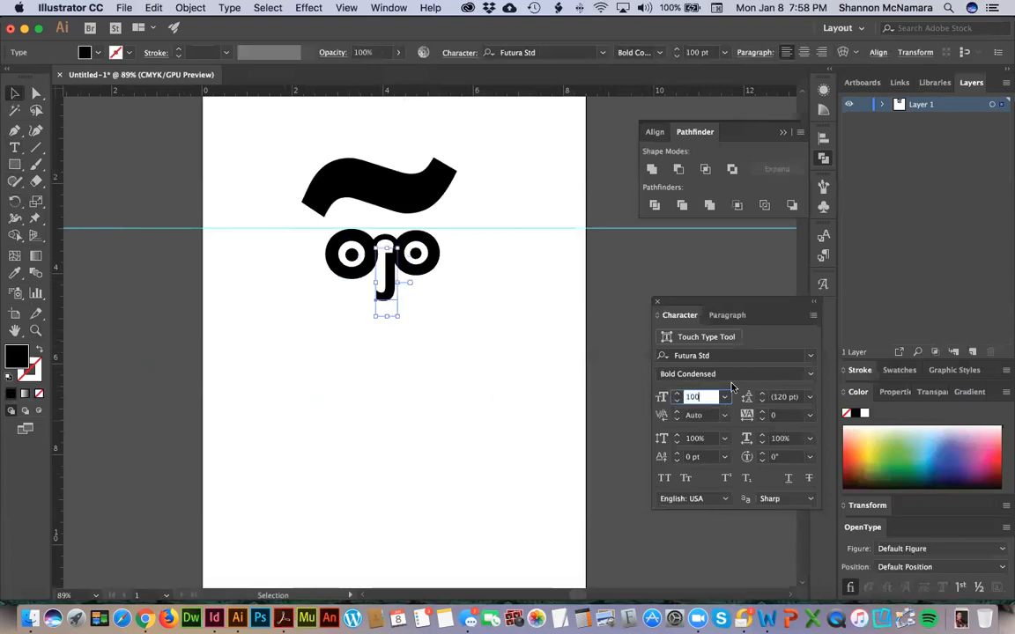
type("150")
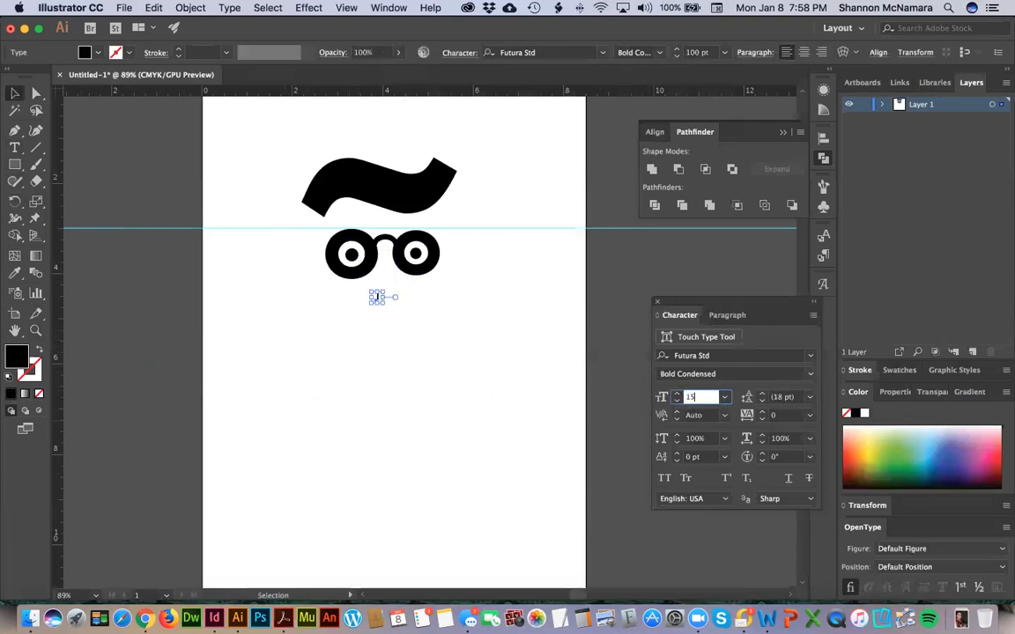
key("Return")
left_click_drag(391, 275, 382, 308)
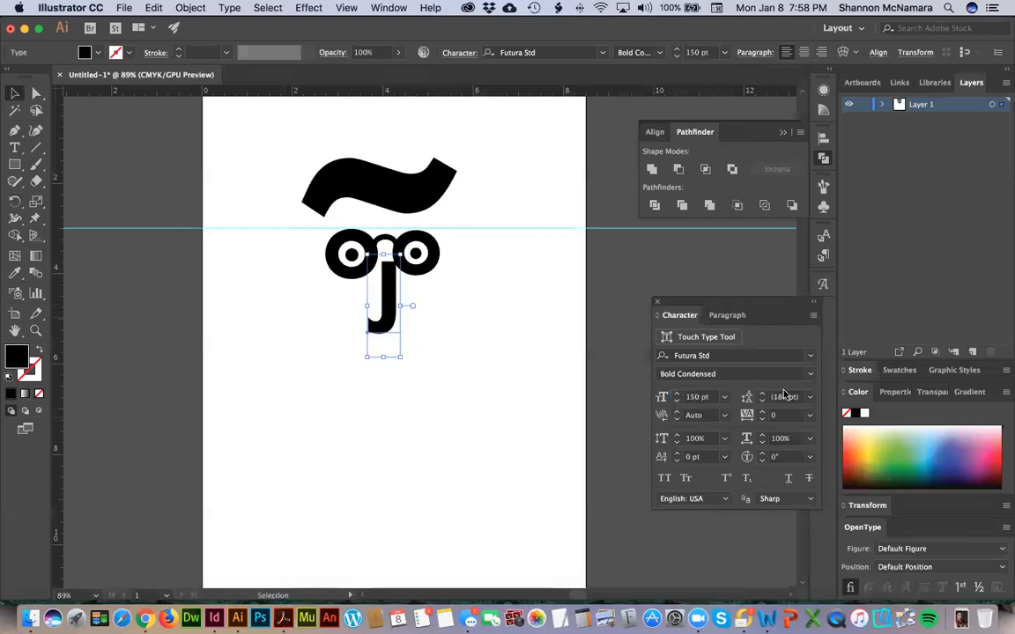
key("Left")
key("Left")
key("Left")
key("Left")
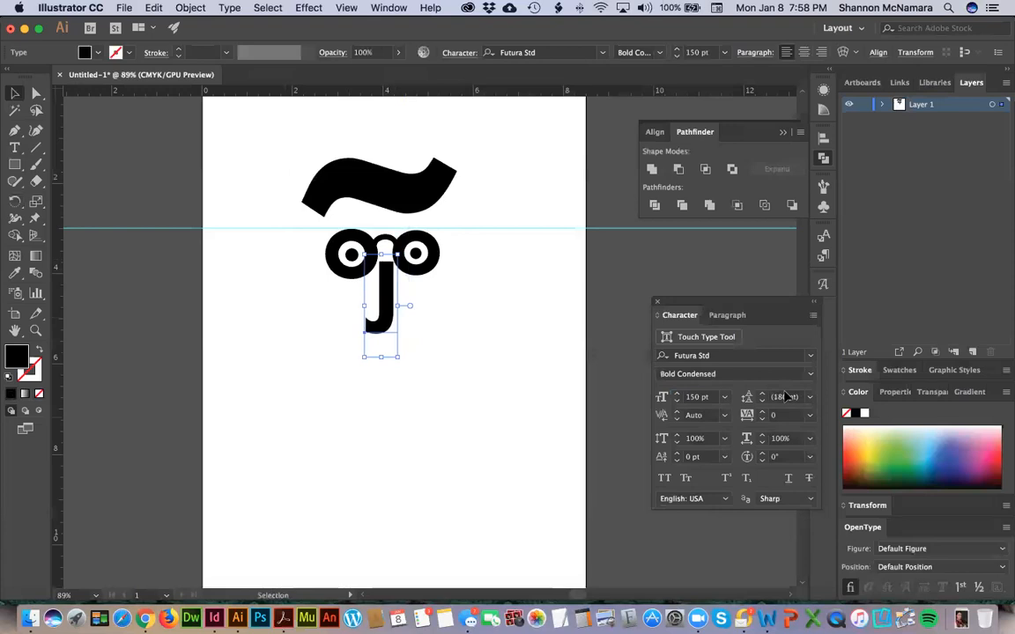
Change the "J" nose to the Medium Condensed style, nudge it slightly right under the bridge and deselect it
left_click(810, 375)
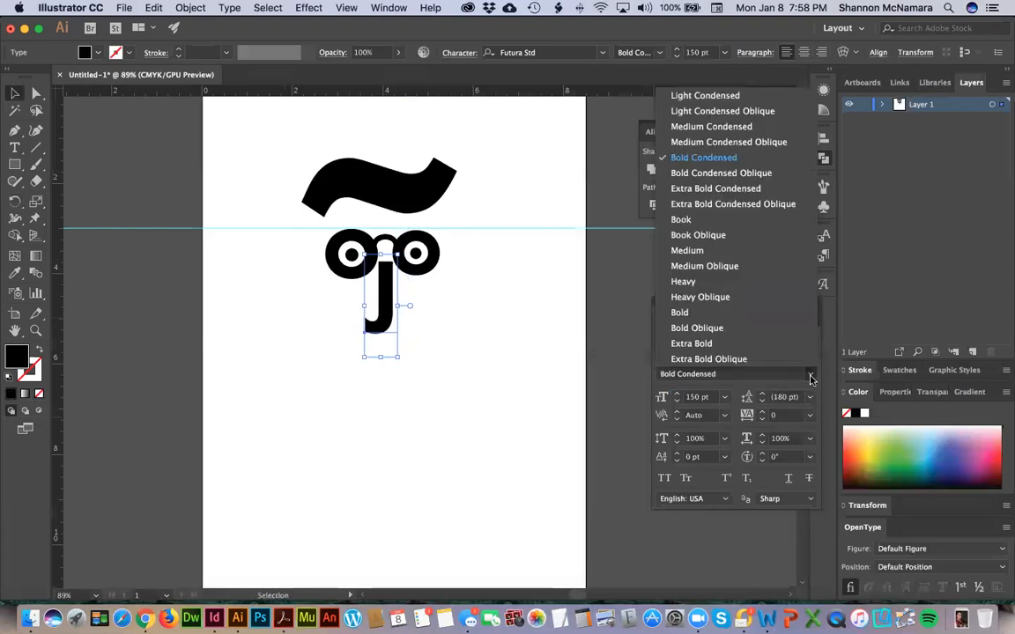
left_click(714, 127)
key("Right")
key("Right")
key("Right")
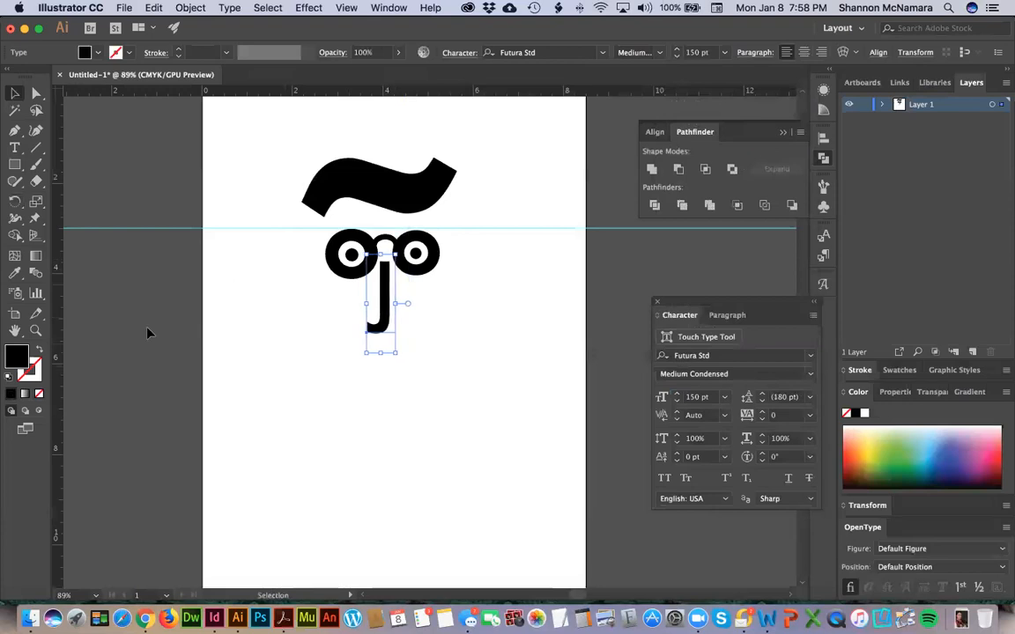
left_click(170, 350)
Add a "(" text object in Futura Std Medium Condensed at 150 pt and rotate it counterclockwise into a slanted smile curve
key("t")
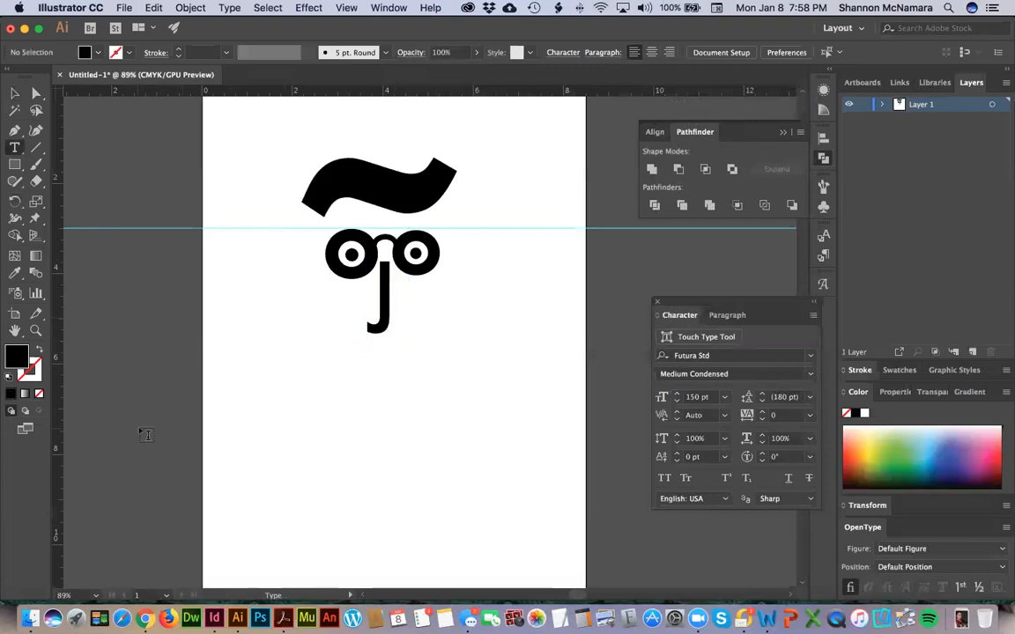
left_click(243, 482)
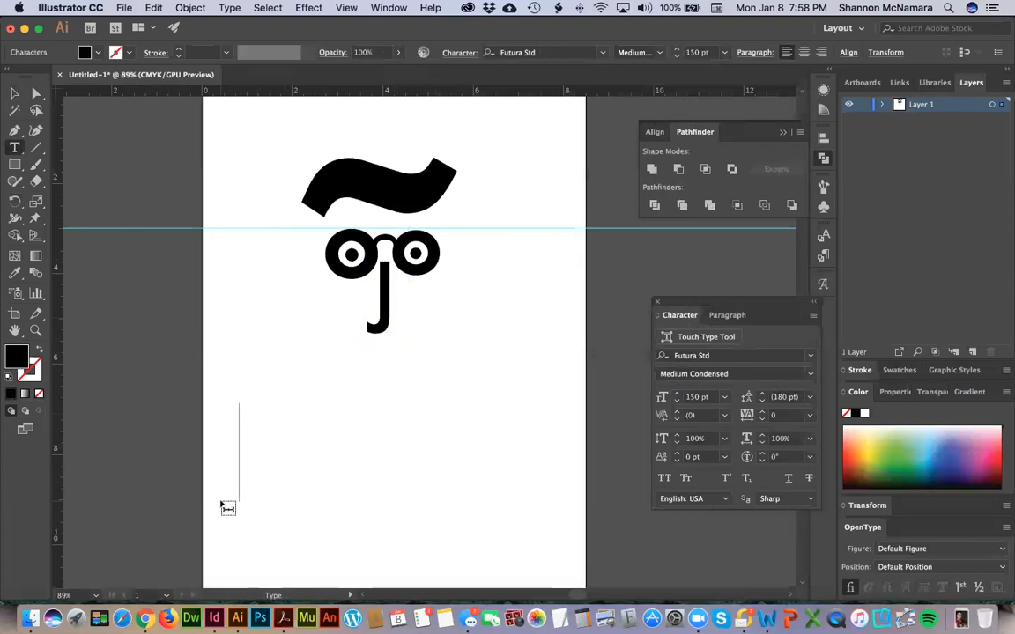
type("(")
left_click(17, 95)
key("r")
left_click_drag(295, 496, 328, 453)
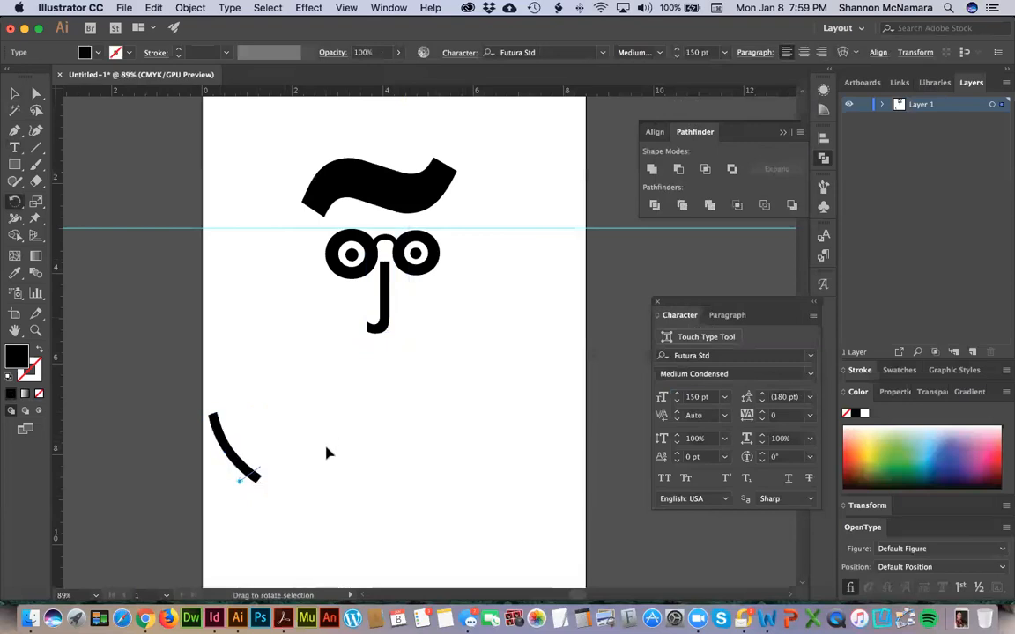
Move the rotated "(" below the nose, tilt it slightly further and position it as a lopsided smile
key("v")
left_click_drag(222, 452, 339, 365)
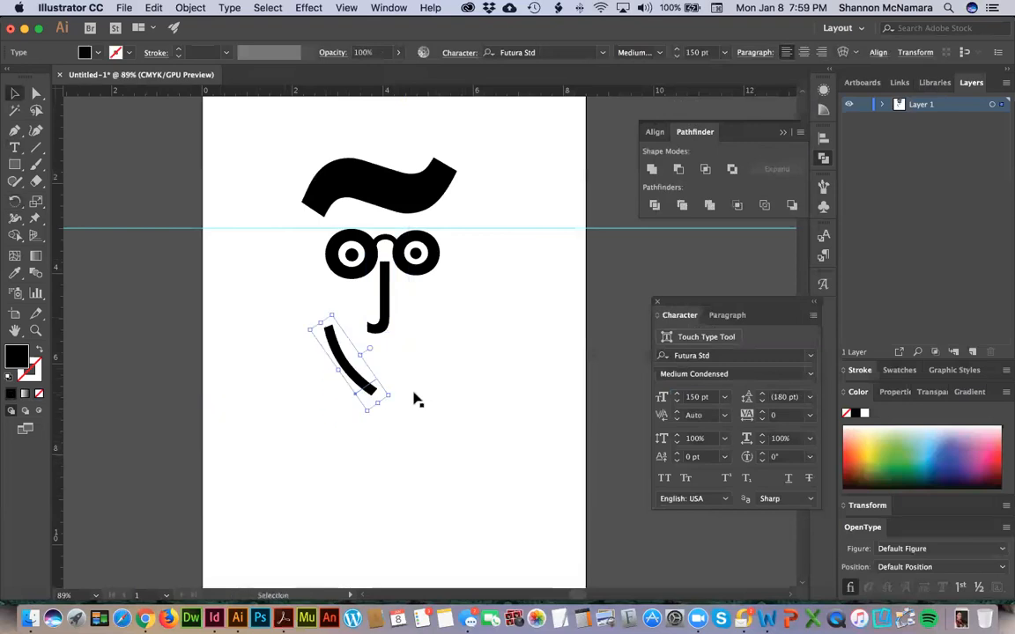
key("r")
left_click_drag(406, 397, 437, 389)
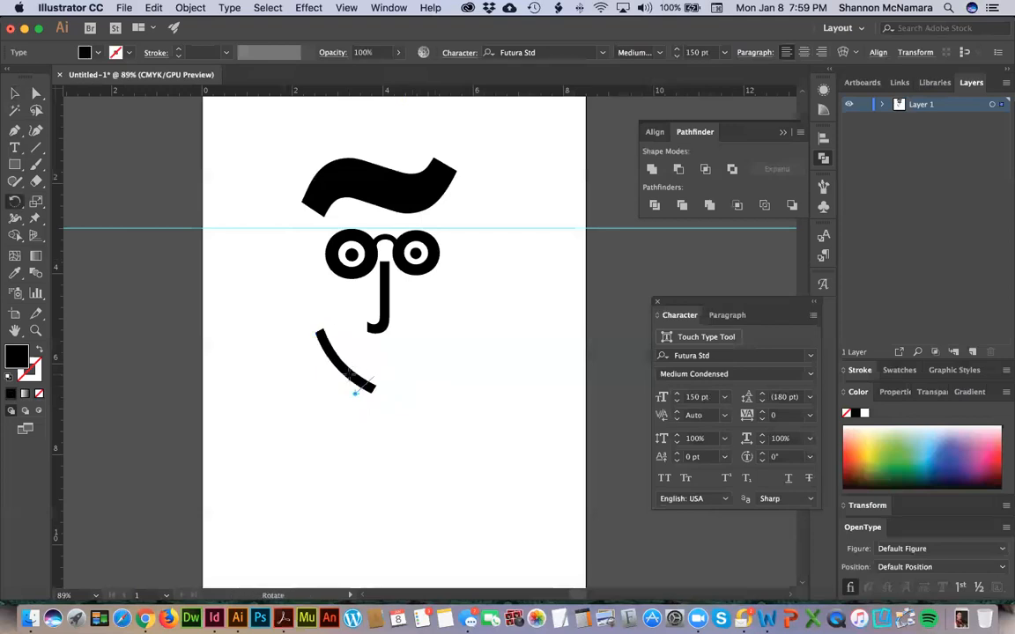
key("v")
mouse_move(351, 385)
left_mouse_down()
mouse_move(362, 358)
mouse_move(360, 367)
left_mouse_up()
left_click(112, 319)
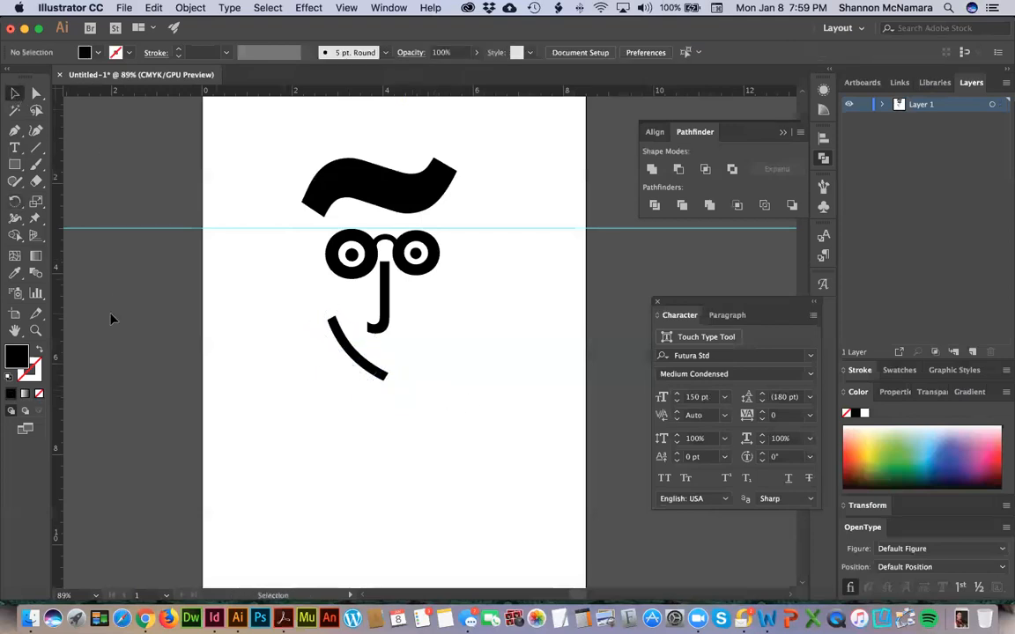
Add a second "(" text object beside the page and set its size to 50 pt
key("t")
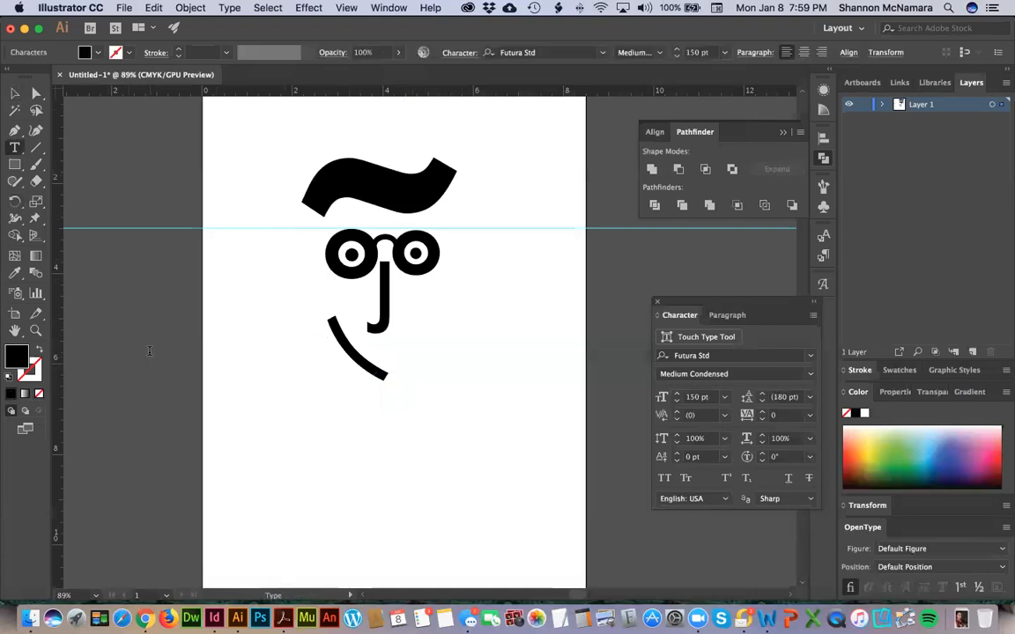
left_click(149, 351)
type("(")
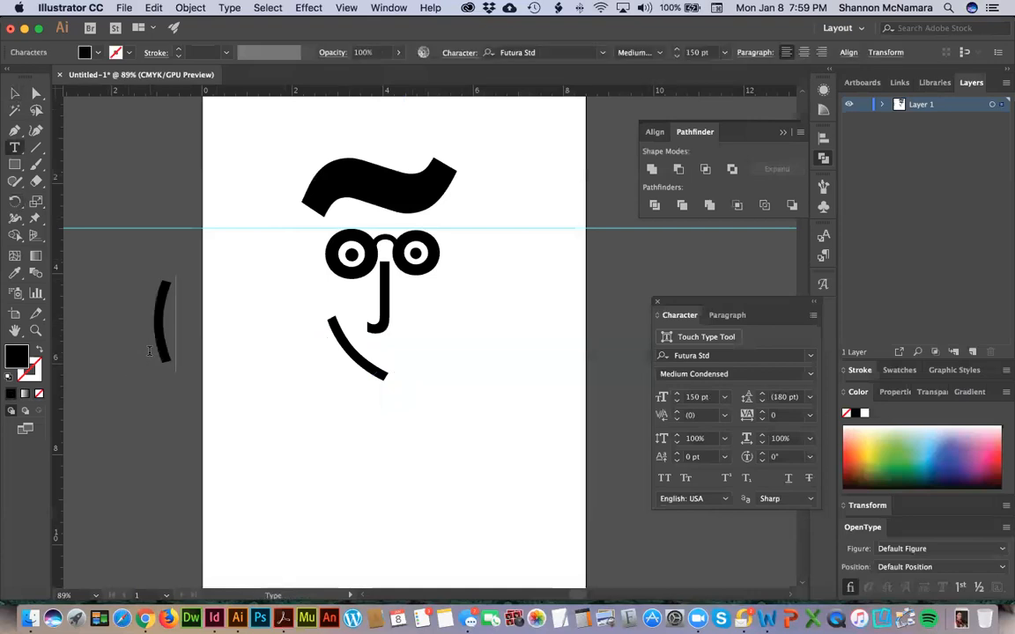
key("super+a")
key("super+shift+comma")
key("super+shift+comma")
key("super+shift+comma")
key("super+shift+comma")
key("super+shift+comma")
key("super+shift+comma")
key("super+shift+comma")
key("super+shift+comma")
key("super+shift+comma")
key("super+shift+comma")
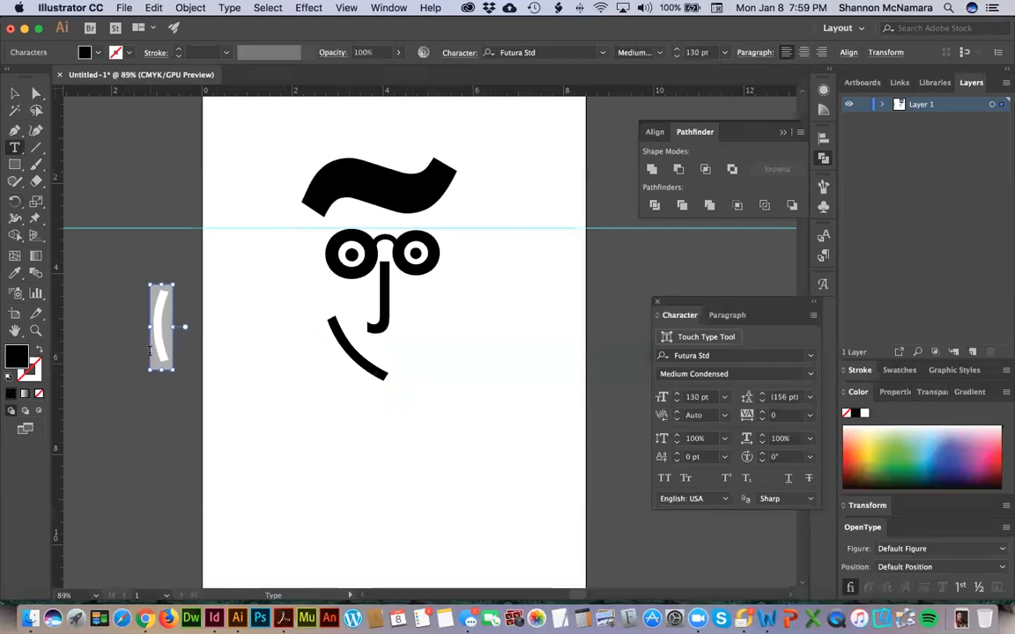
left_click(691, 398)
key("Down")
key("Down")
key("Down")
key("Down")
key("Down")
key("Down")
key("Down")
key("Down")
key("Down")
key("Down")
key("Down")
key("Down")
key("Down")
key("Down")
key("Down")
key("Down")
key("Down")
key("Down")
key("Down")
key("Down")
key("Down")
key("Down")
key("Down")
type("50")
key("Return")
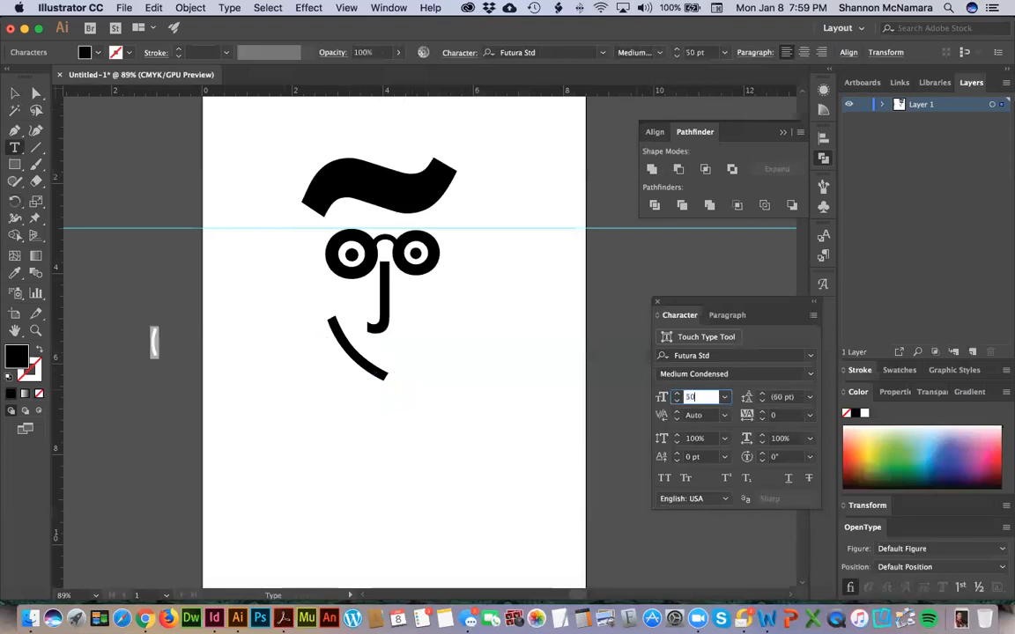
Place the small "(" at the smile's upper left end, rotated to arch over it as a mouth-corner crease
left_click(14, 93)
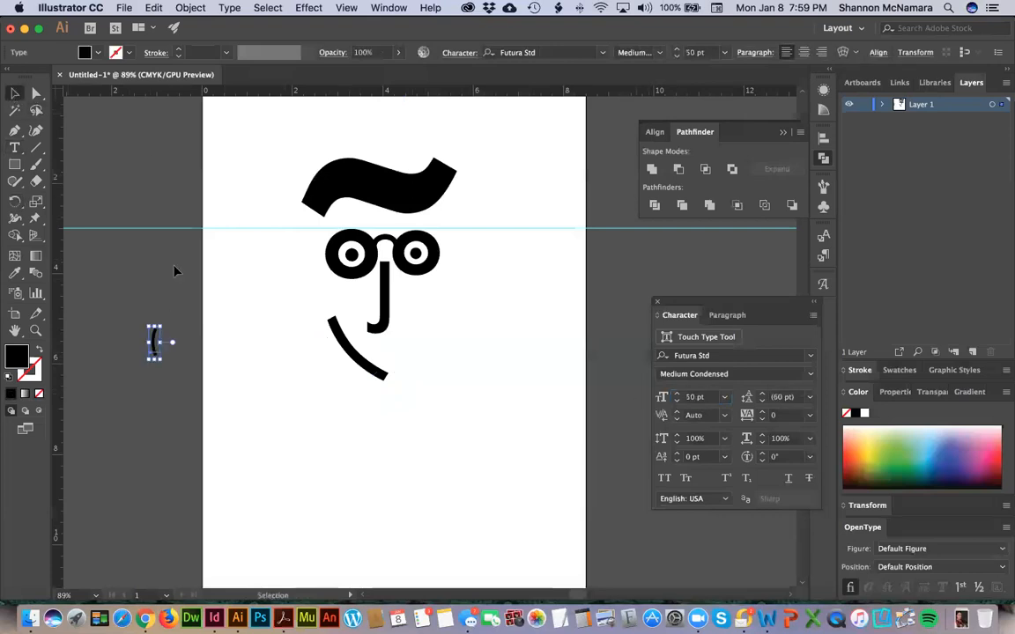
left_click_drag(153, 338, 367, 347)
key("v")
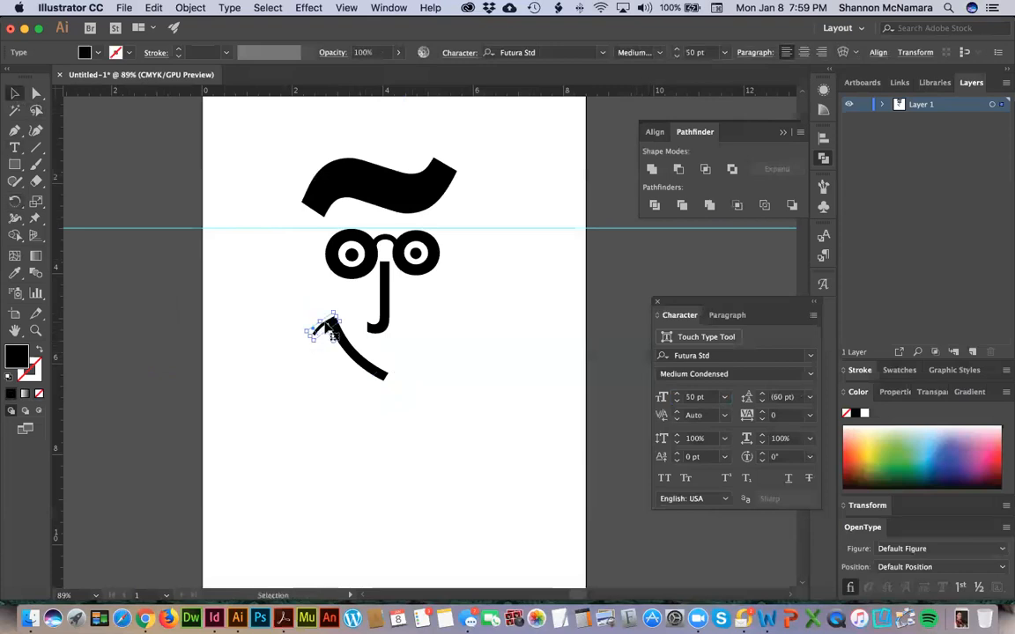
left_click(172, 292)
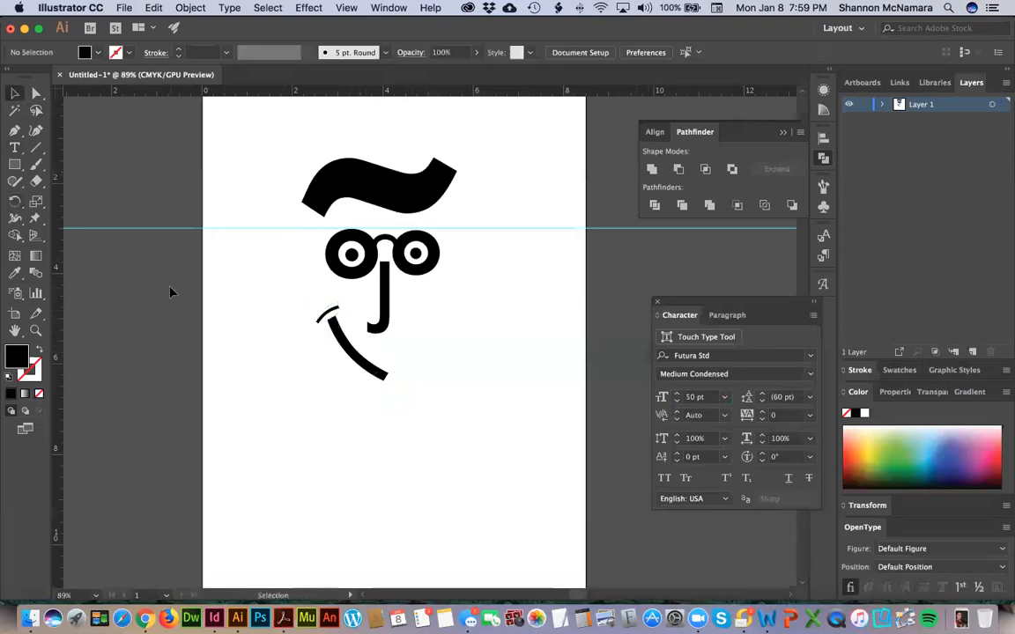
Add a 50 pt "." in Futura Std Medium Condensed and place it just above the mouth-corner crease as a mole
left_click(14, 147)
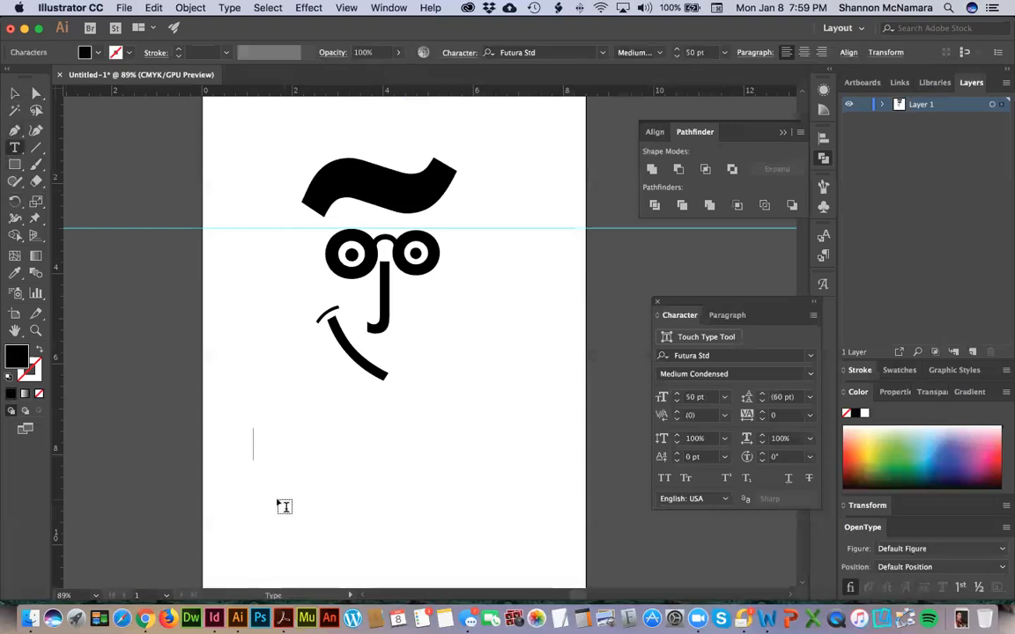
key("Escape")
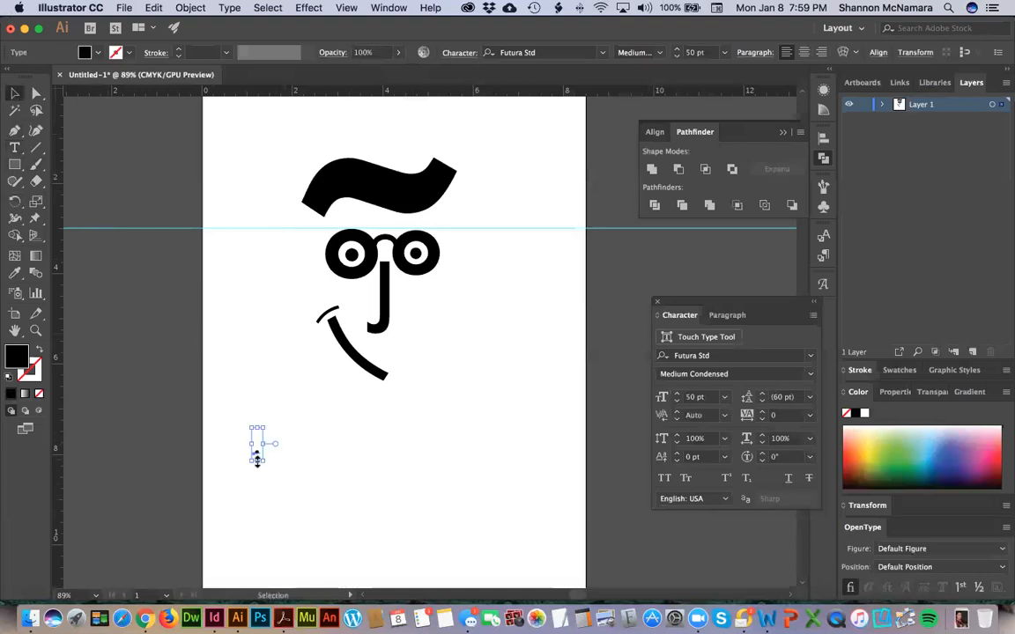
left_click_drag(257, 453, 315, 306)
key("super+a")
left_click(195, 406)
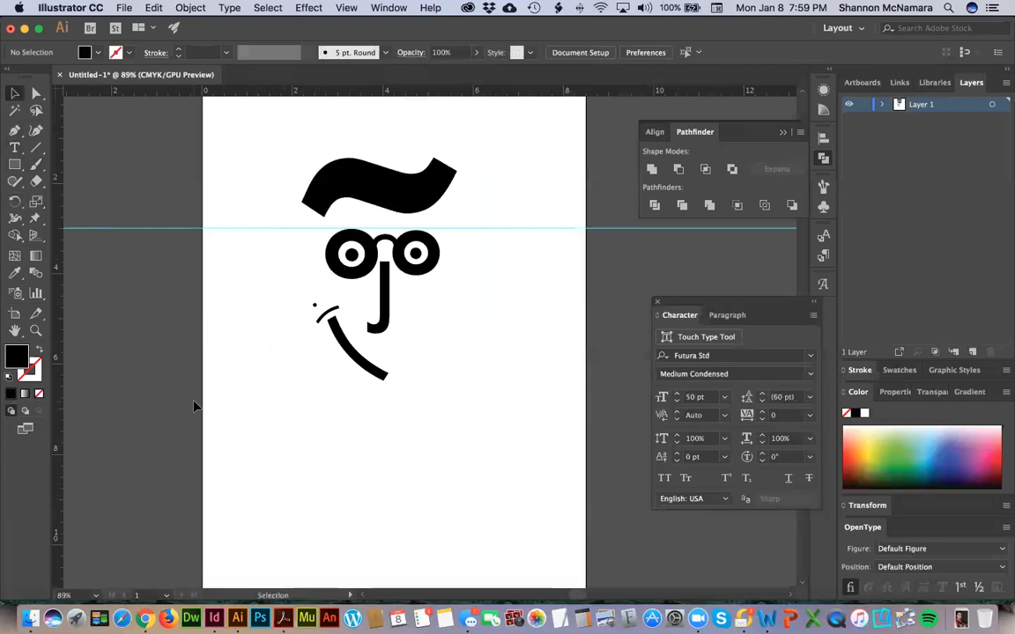
Add a centred text area across the page bottom reading "FUTURA" in all caps, Futura Std Medium at 50 pt
left_click(15, 147)
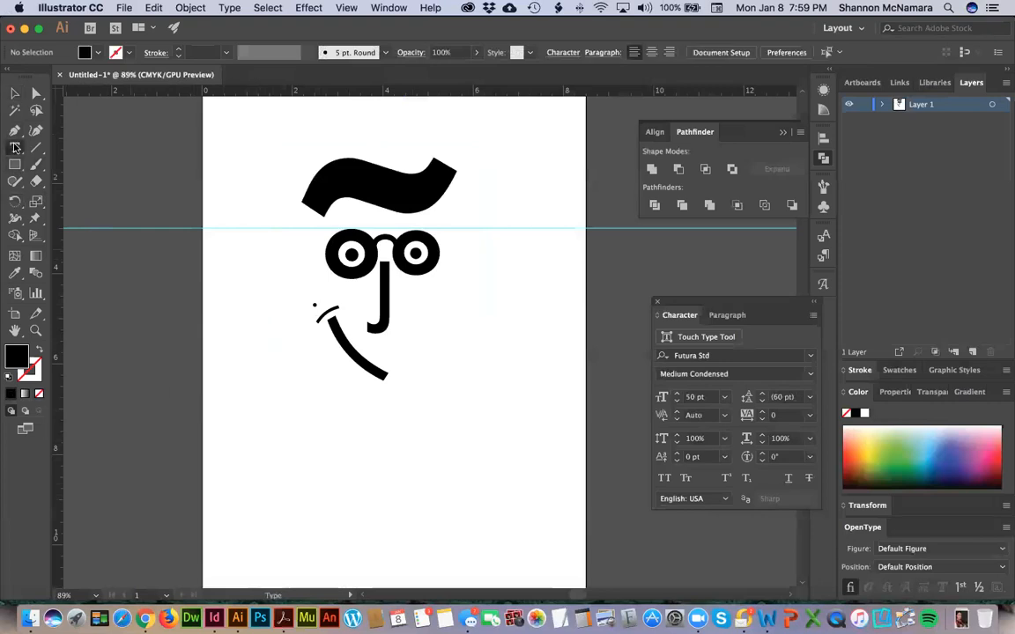
left_click_drag(211, 524, 579, 577)
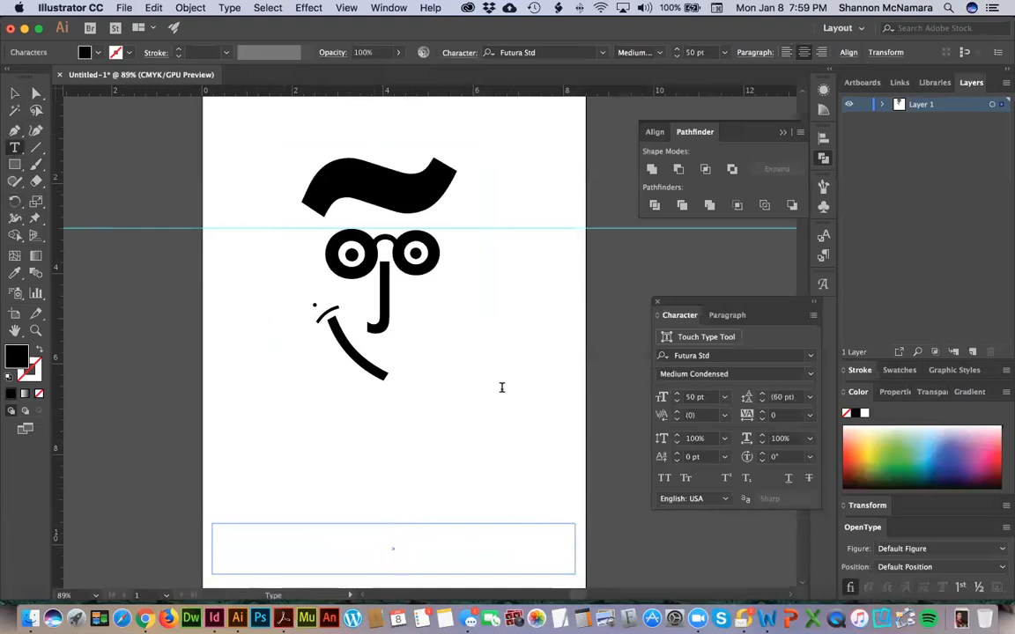
left_click(808, 356)
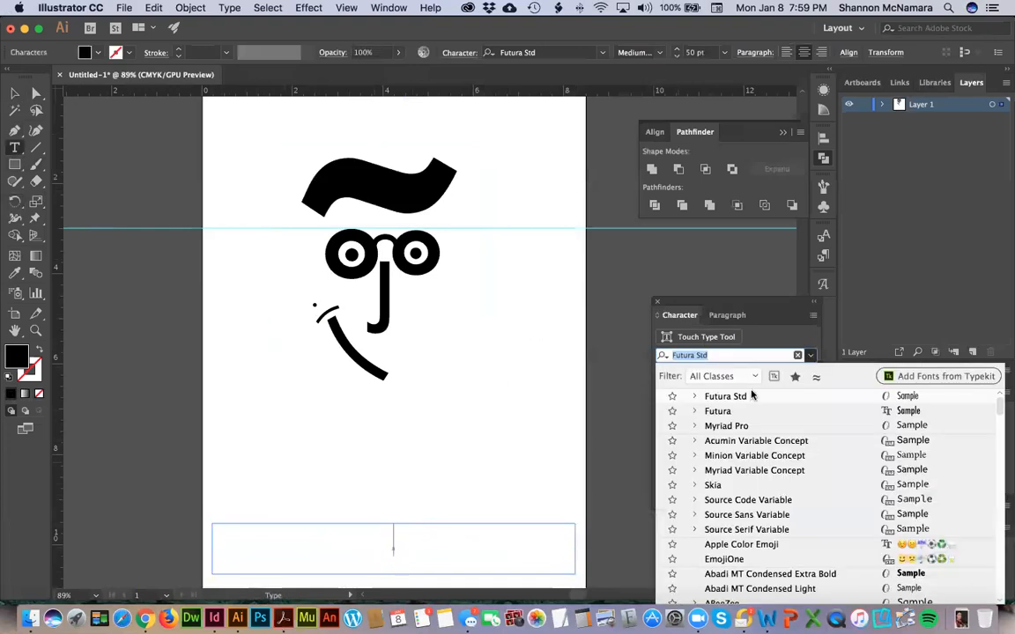
left_click(737, 399)
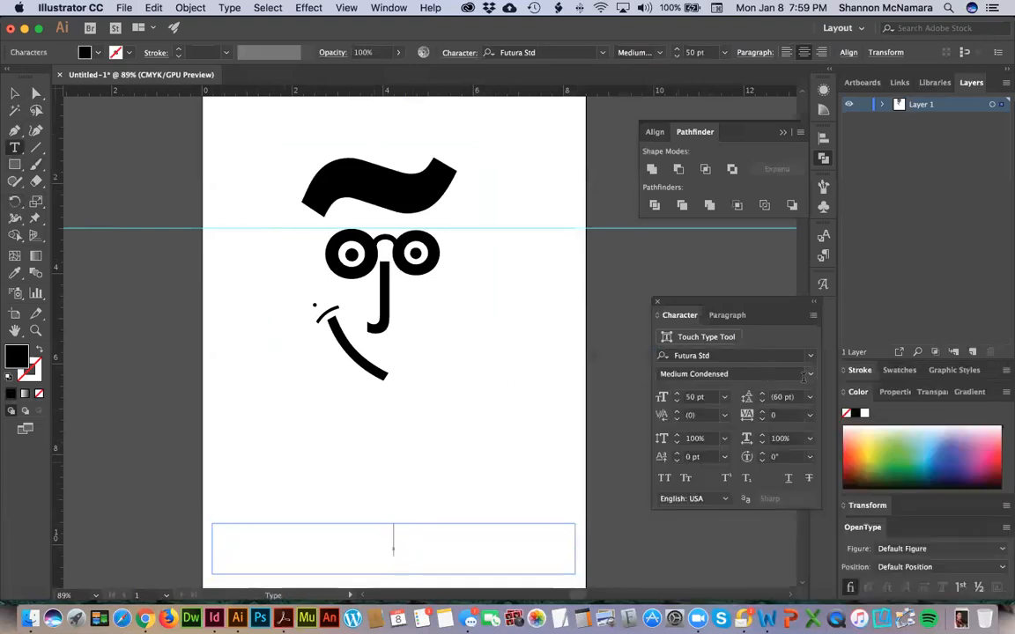
left_click(736, 373)
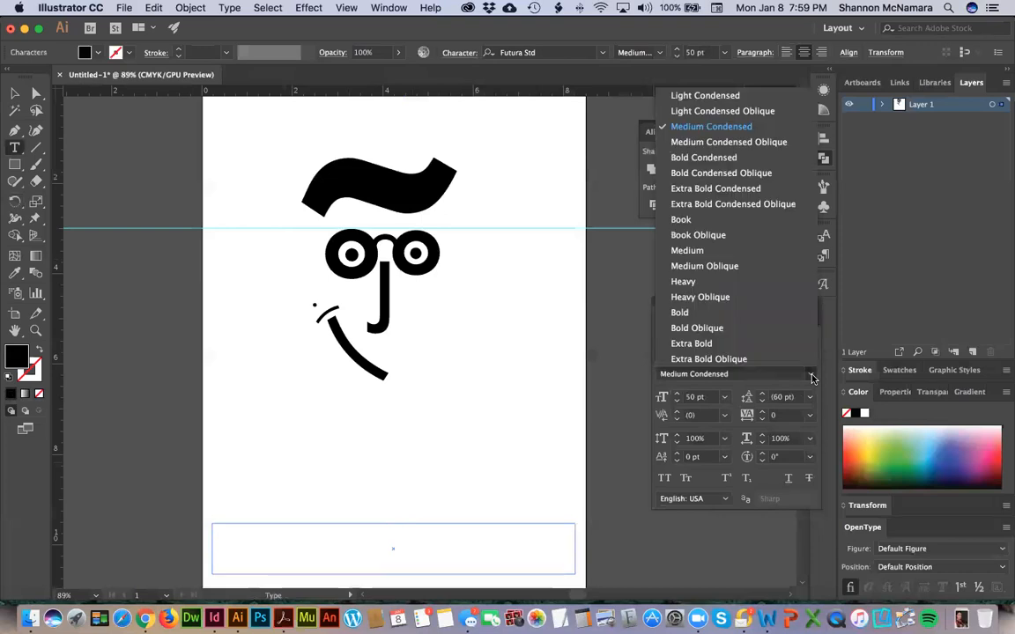
left_click(698, 250)
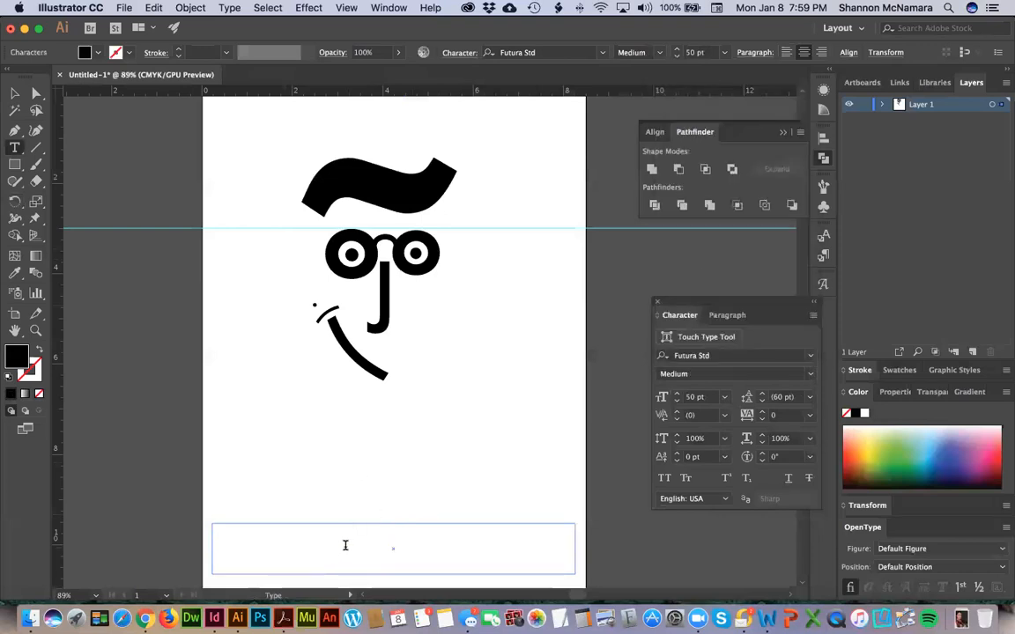
type("Futura")
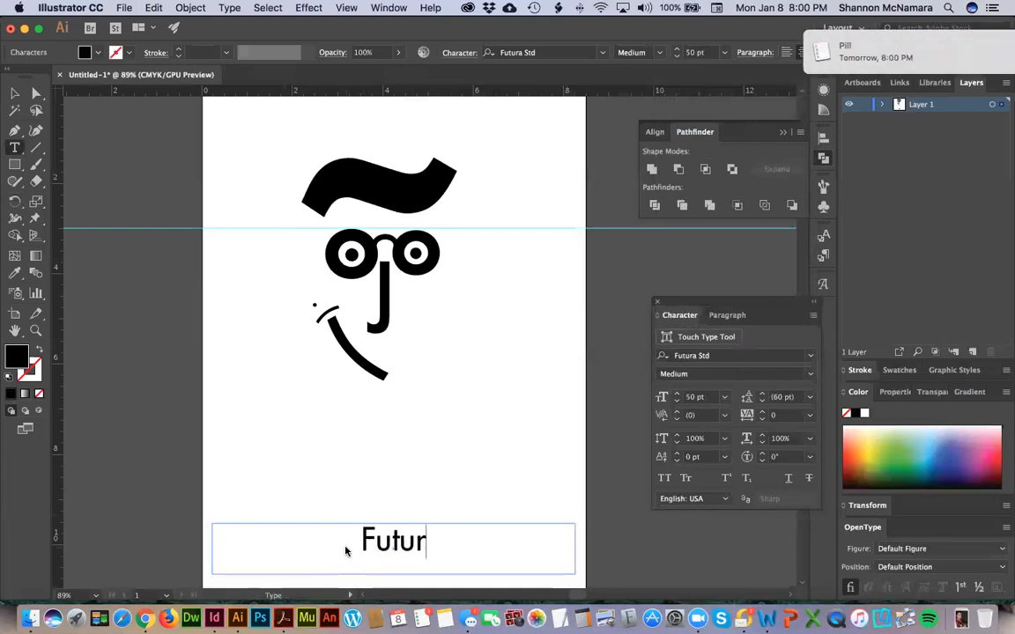
key("super+a")
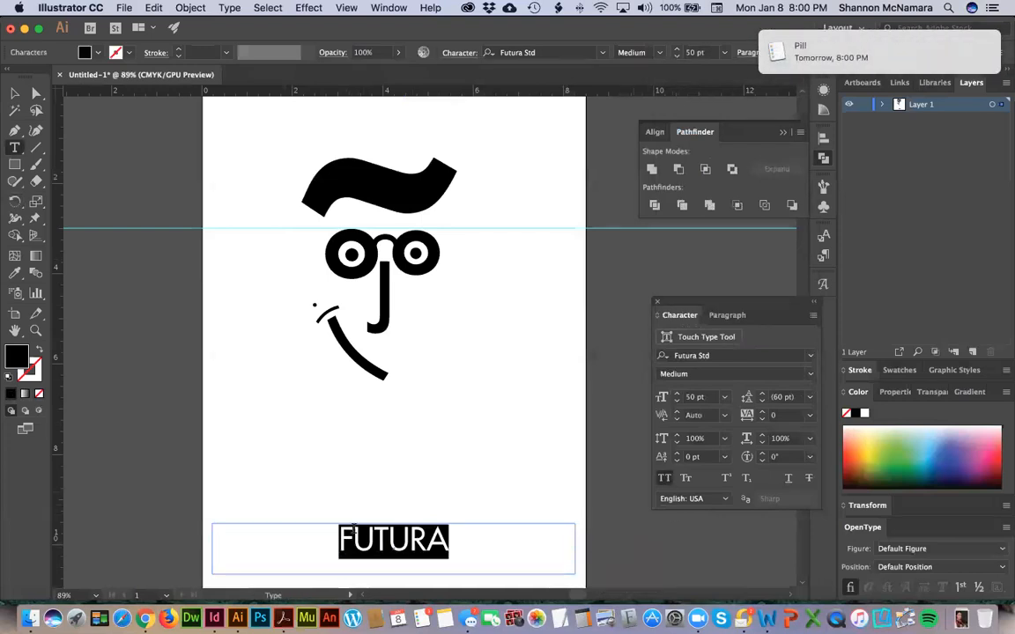
Group all the face characters and move the group down and slightly right, above the FUTURA text
left_click(14, 92)
left_click(83, 381)
left_click_drag(255, 132, 511, 412)
key("super+g")
left_click(544, 445)
left_click(403, 294)
left_click_drag(402, 268, 422, 308)
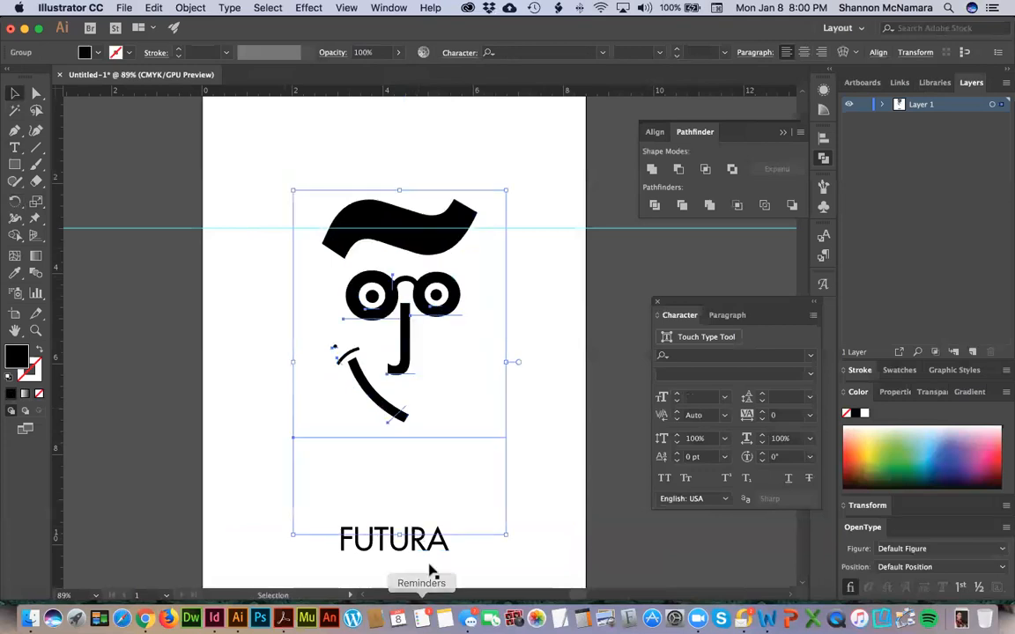
left_click(432, 548, "shift")
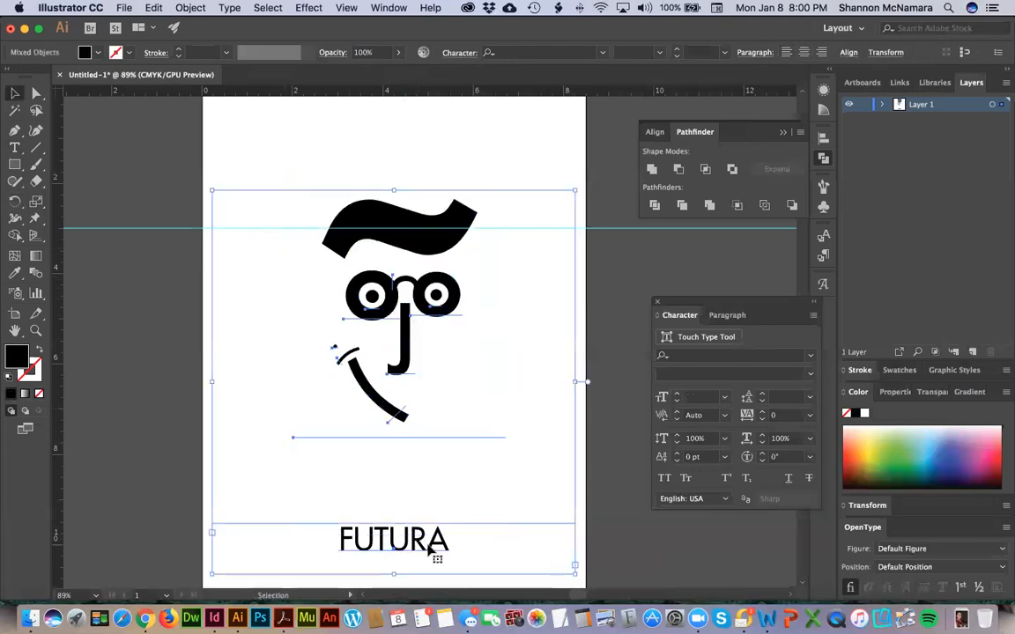
left_click(154, 487)
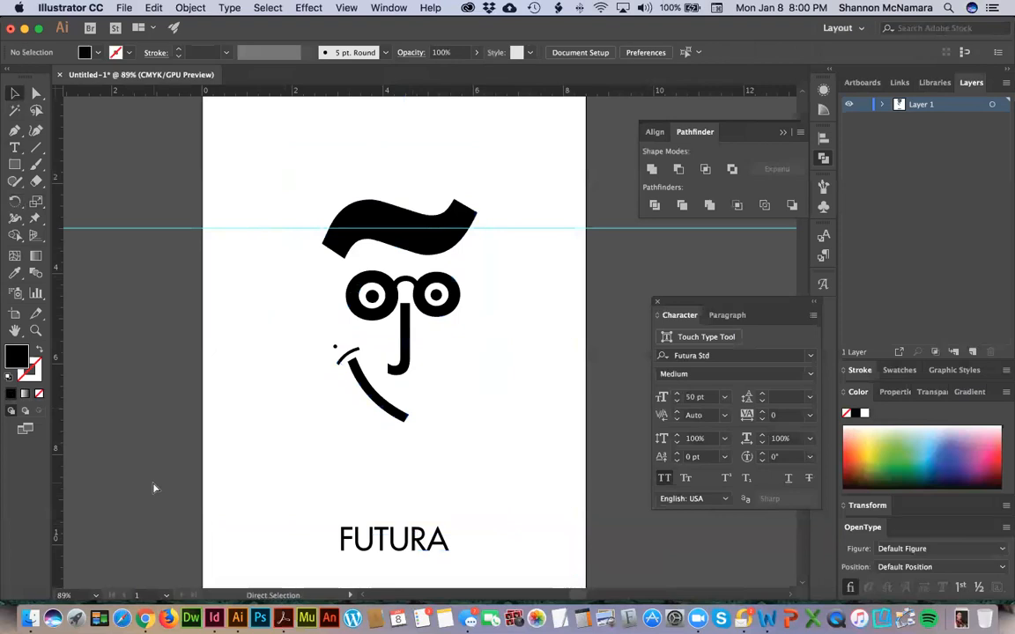
Switch to Chrome and copy the required file name "DES113_Assignment1_FirstLast" from the submission instructions, then return to Illustrator
key("super+0")
key("super+Tab")
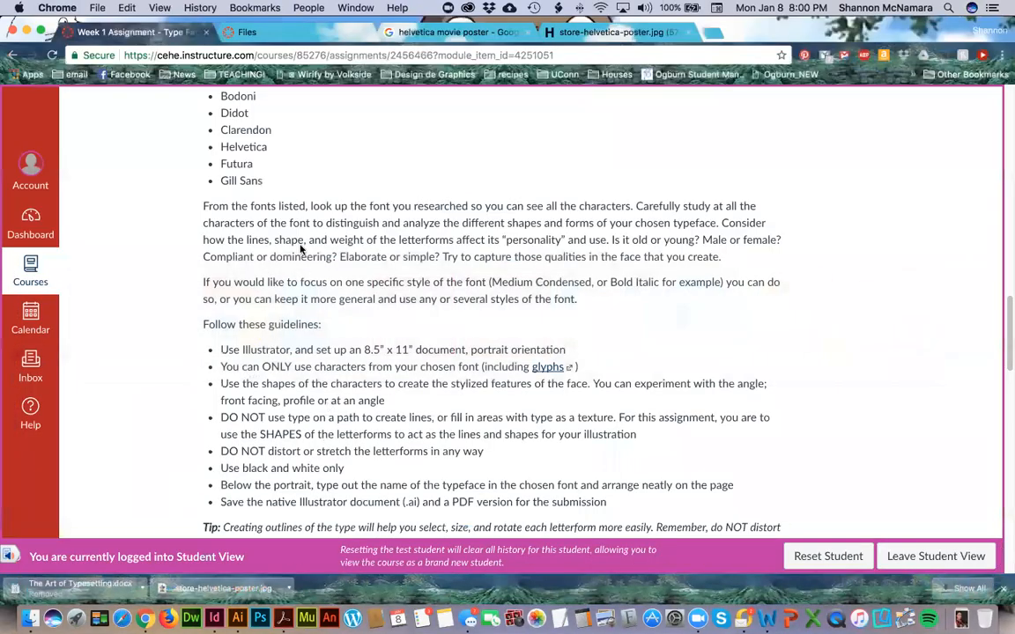
scroll(308, 313, "down", 3)
left_click_drag(299, 463, 457, 465)
key("super+c")
key("super+Tab")
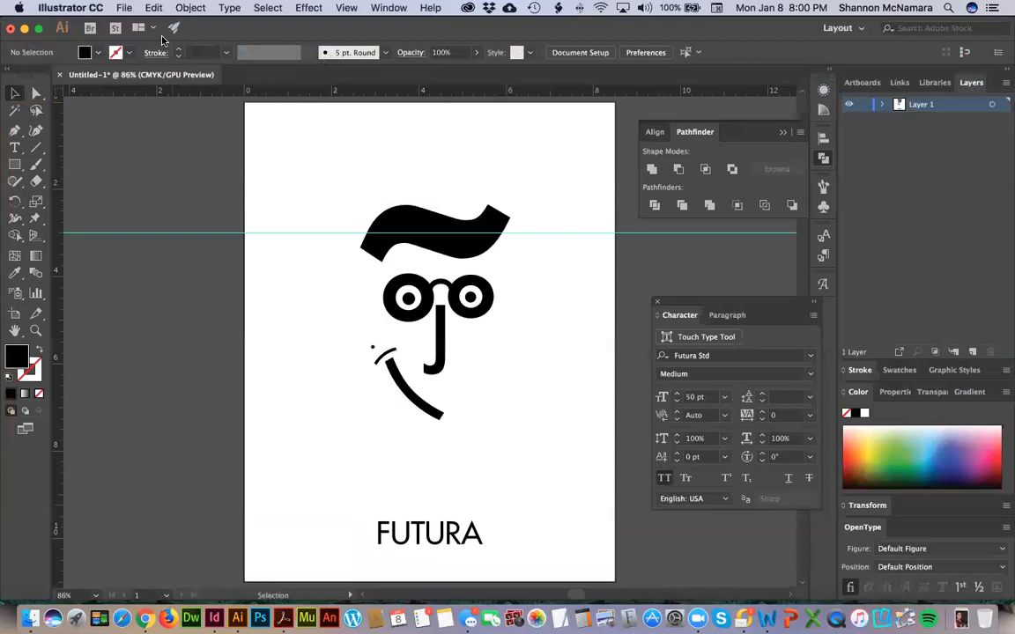
Start saving the document under a new name and choose the Week 1 Assignment folder as its location
left_click(125, 8)
left_click(146, 128)
left_click(493, 139)
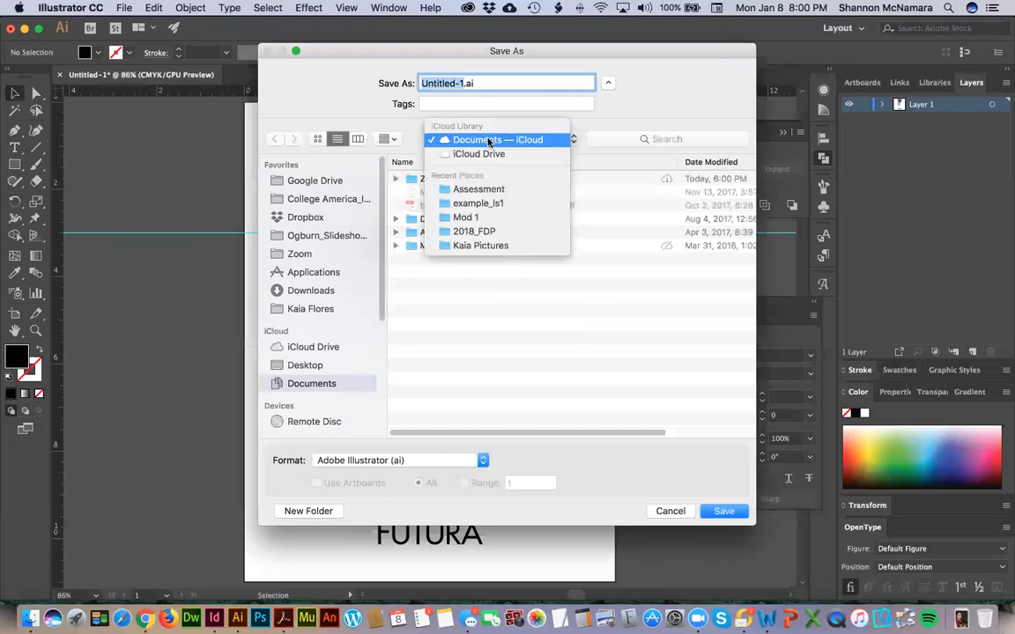
left_click(465, 187)
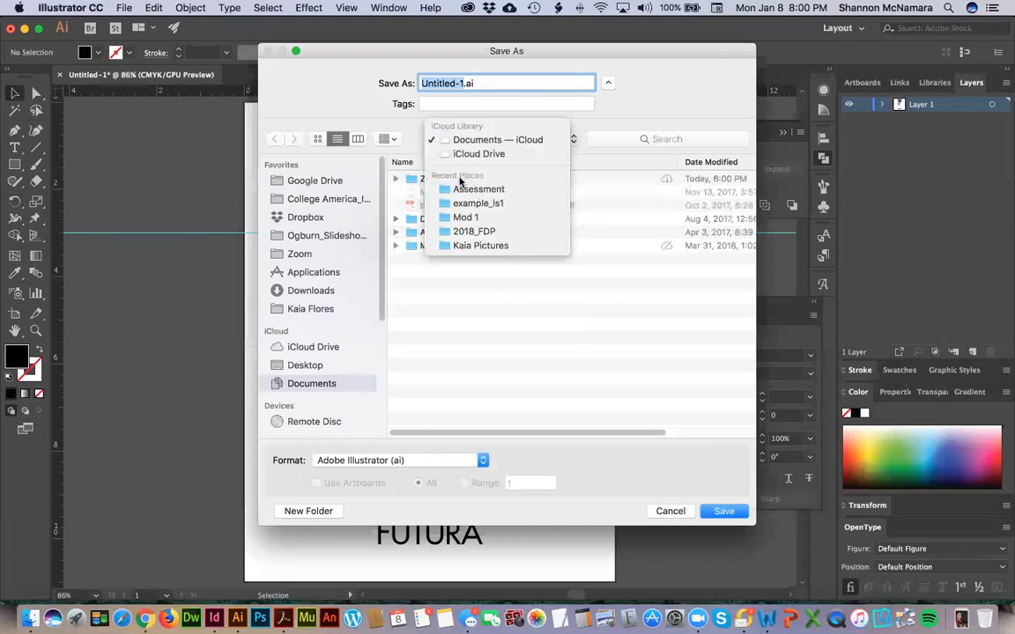
left_click(445, 139)
left_click(477, 152)
double_click(444, 205)
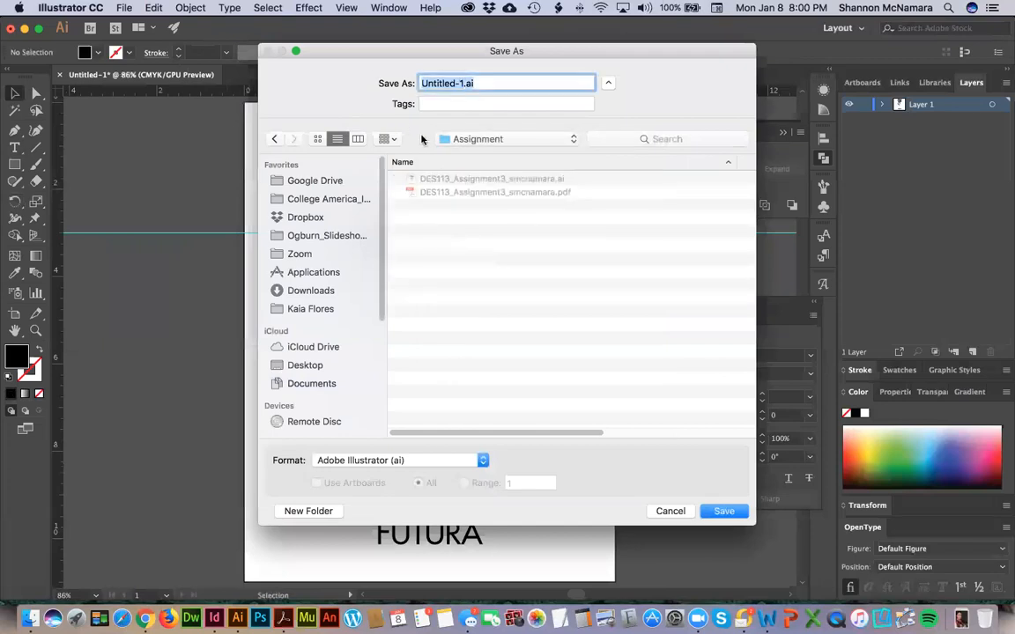
Save the portrait as a native Illustrator file, replacing the existing DES113_Assignment3 .ai file and accepting the default options
key("super+Tab")
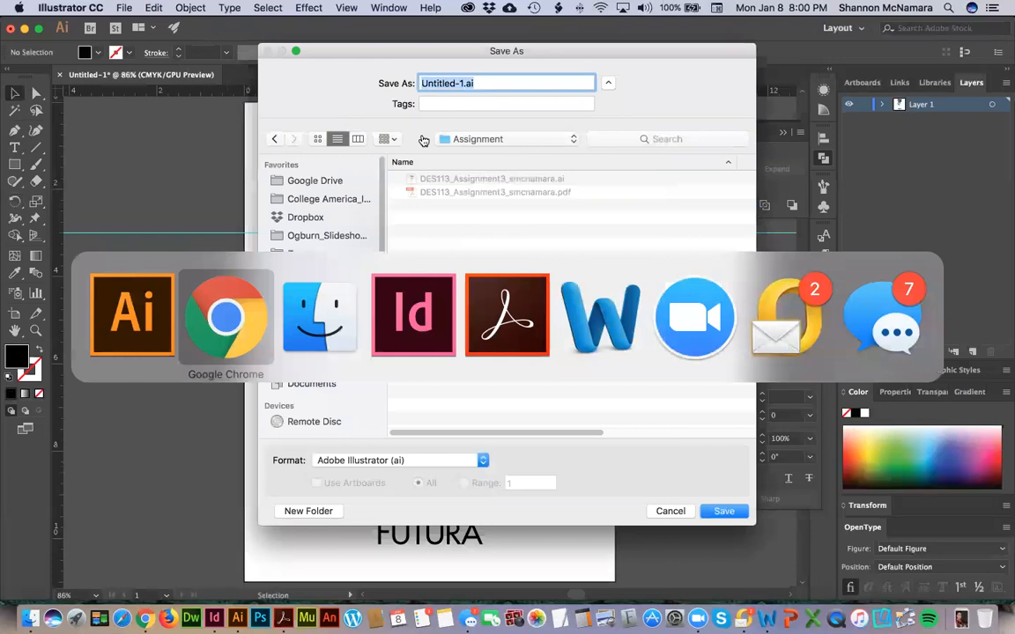
key("super+Tab")
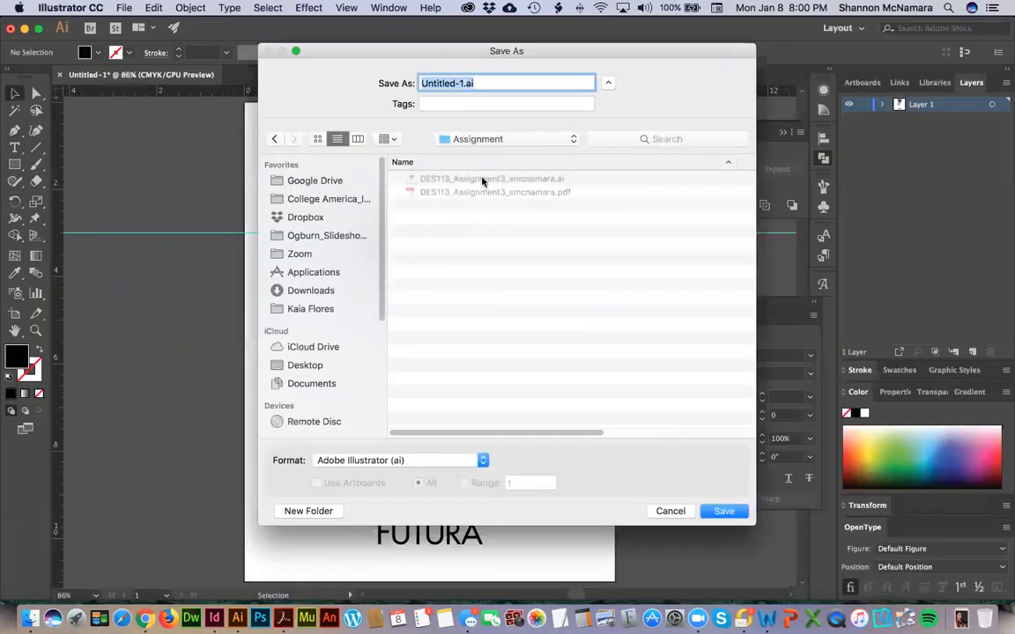
left_click(543, 180)
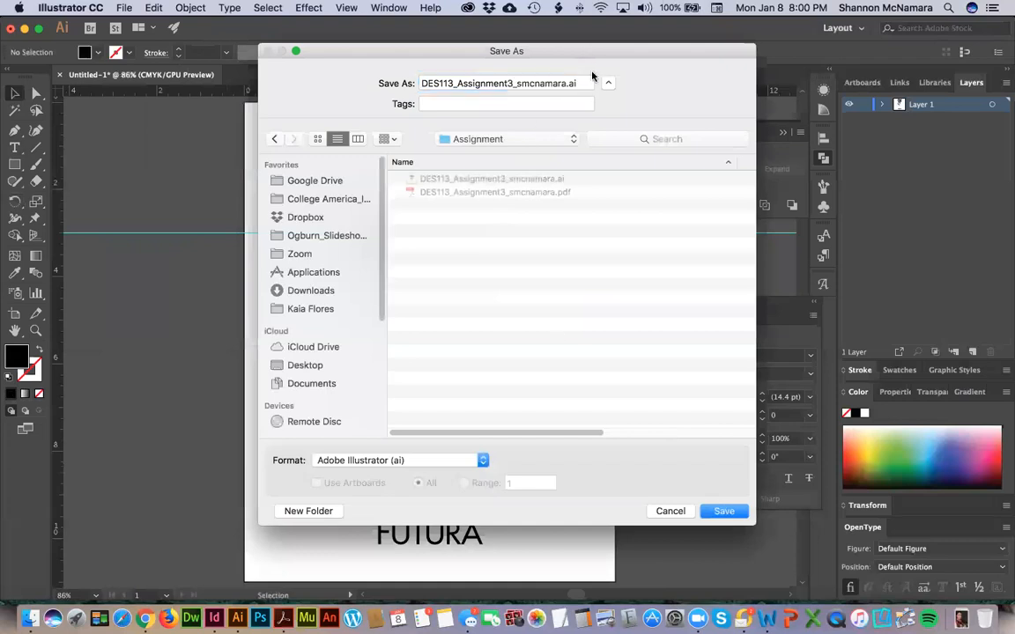
left_click(722, 511)
left_click(626, 143)
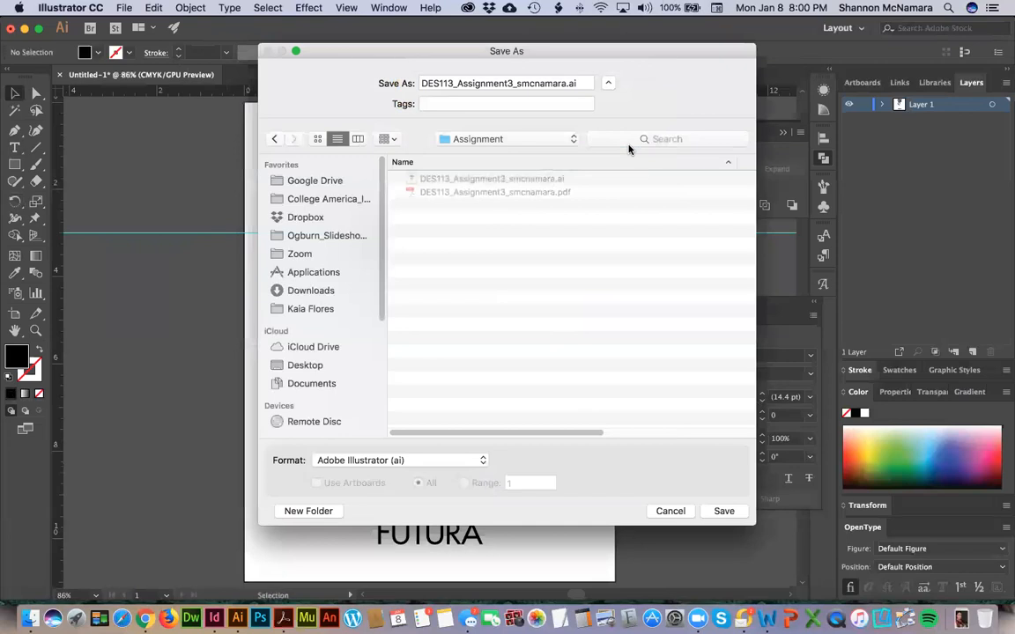
left_click(672, 483)
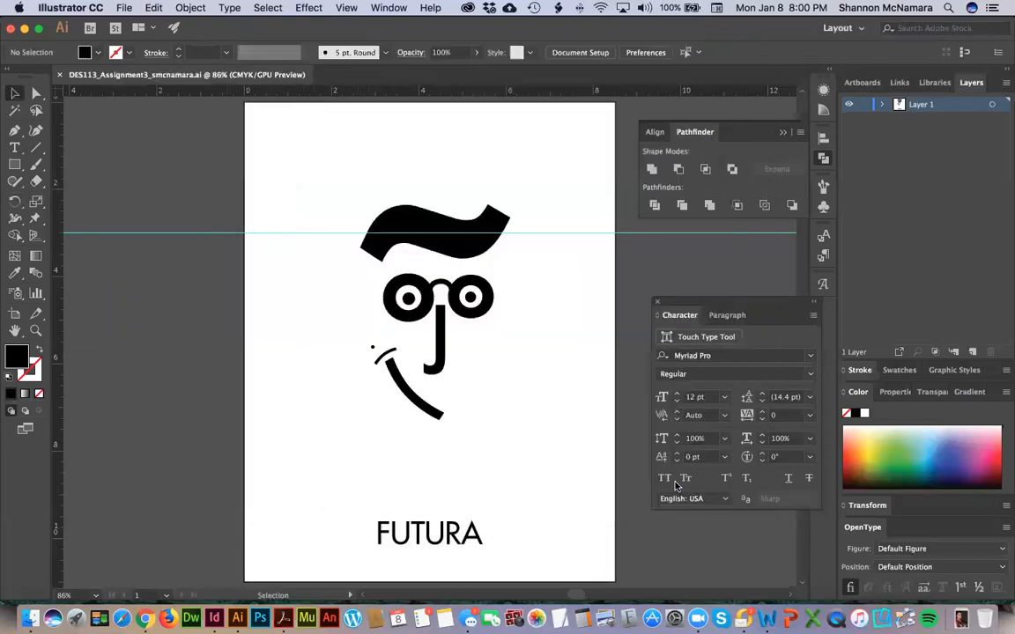
Save an Adobe PDF version under the same name in the Assignment folder, replacing the existing PDF
left_click(124, 7)
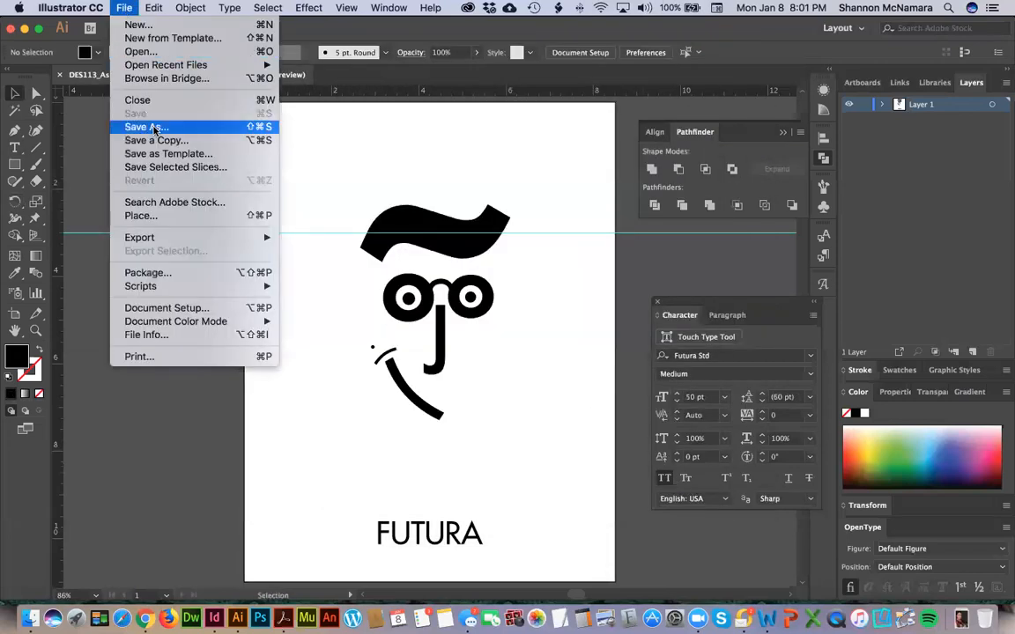
left_click(151, 127)
left_click(406, 460)
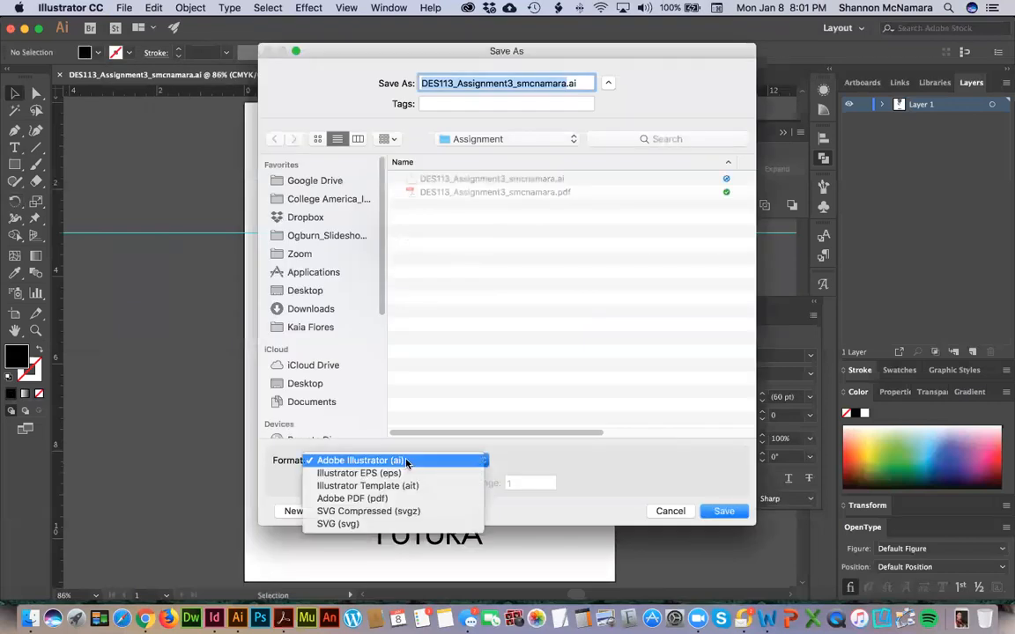
left_click(406, 498)
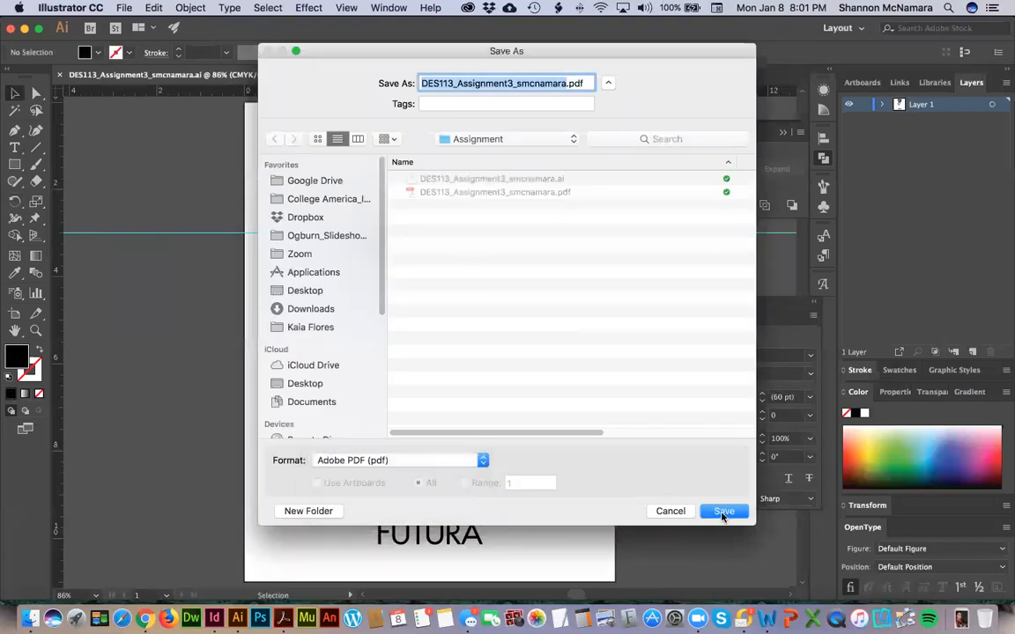
left_click(722, 510)
left_click(615, 144)
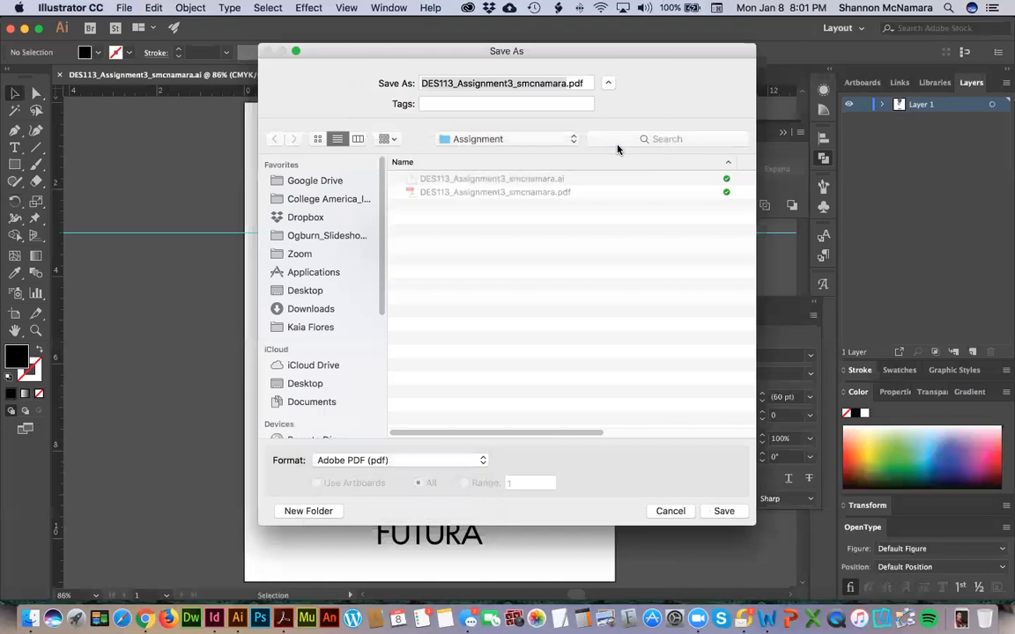
left_click(717, 470)
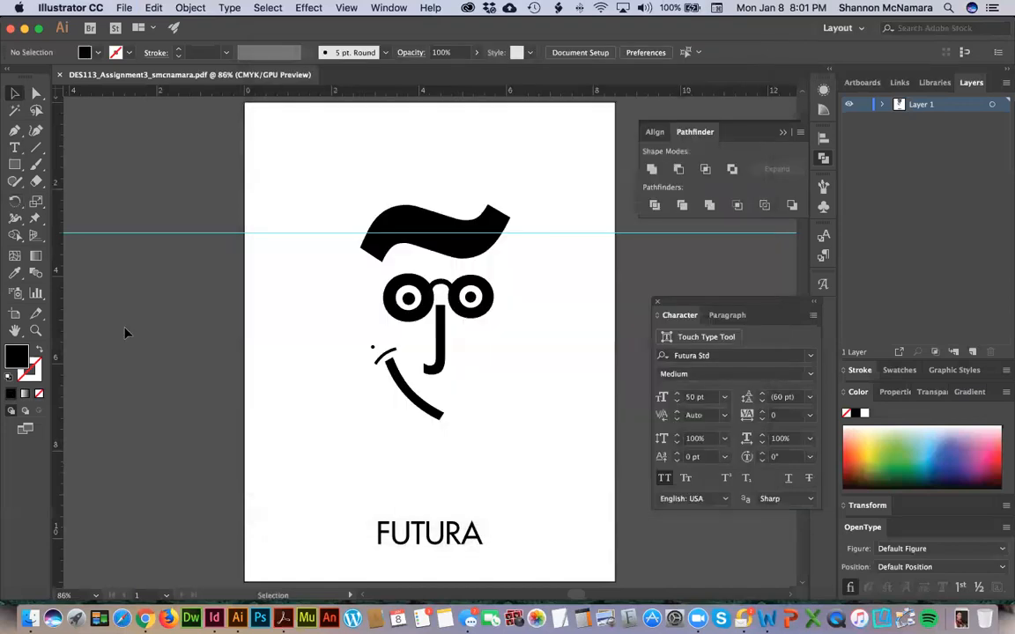
Switch to Finder, open the DES113_Assignment3 PDF from the Week 1 Assignment folder in Acrobat and view the whole page
key("super+Tab")
key("super+Tab")
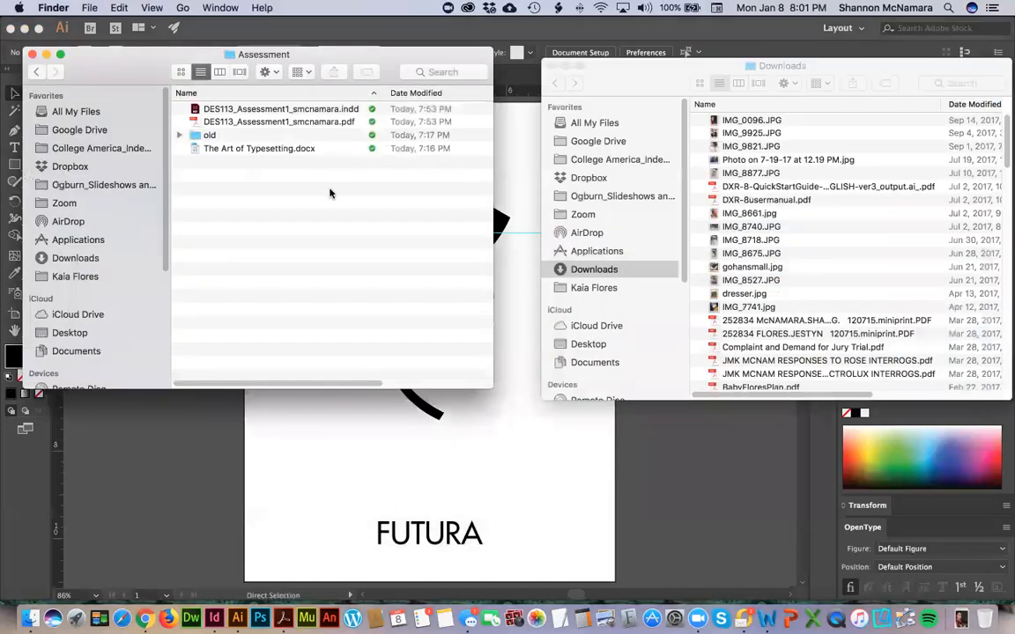
double_click(264, 122)
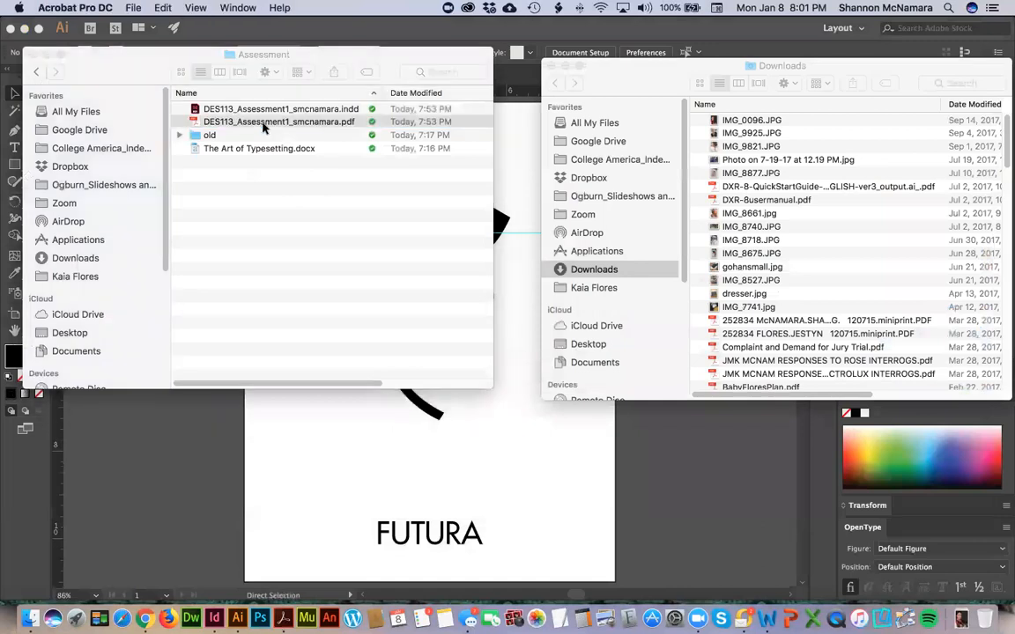
key("super+w")
left_click(264, 54, "super")
left_click(258, 67)
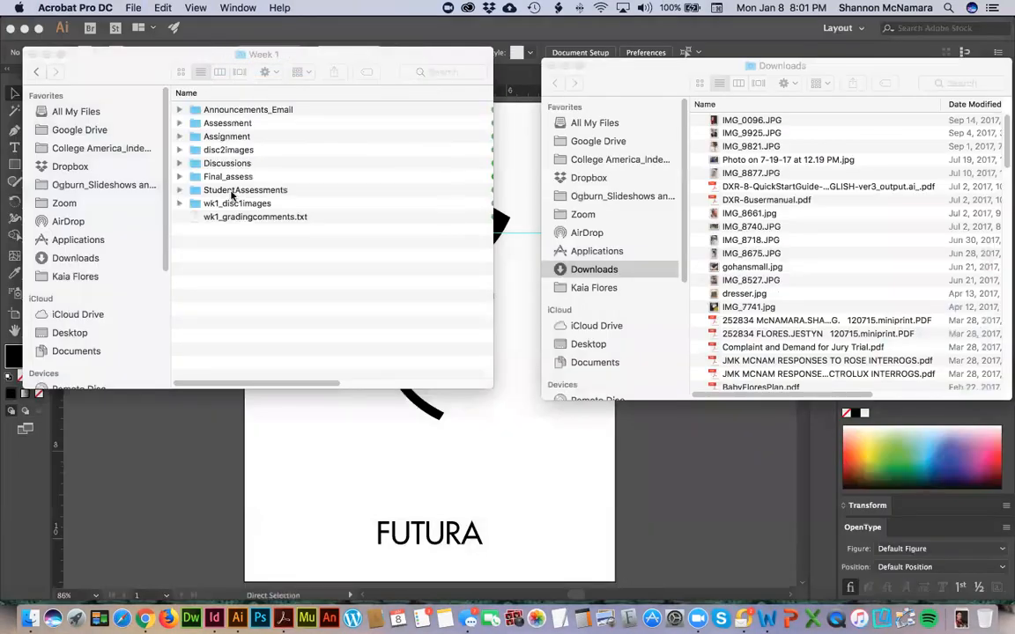
double_click(231, 136)
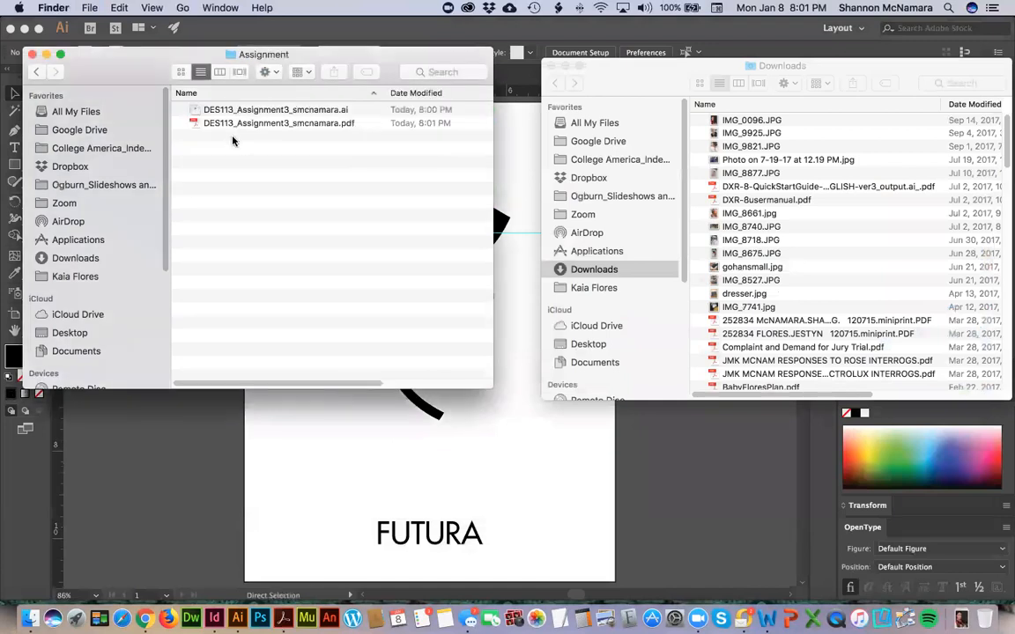
double_click(256, 125)
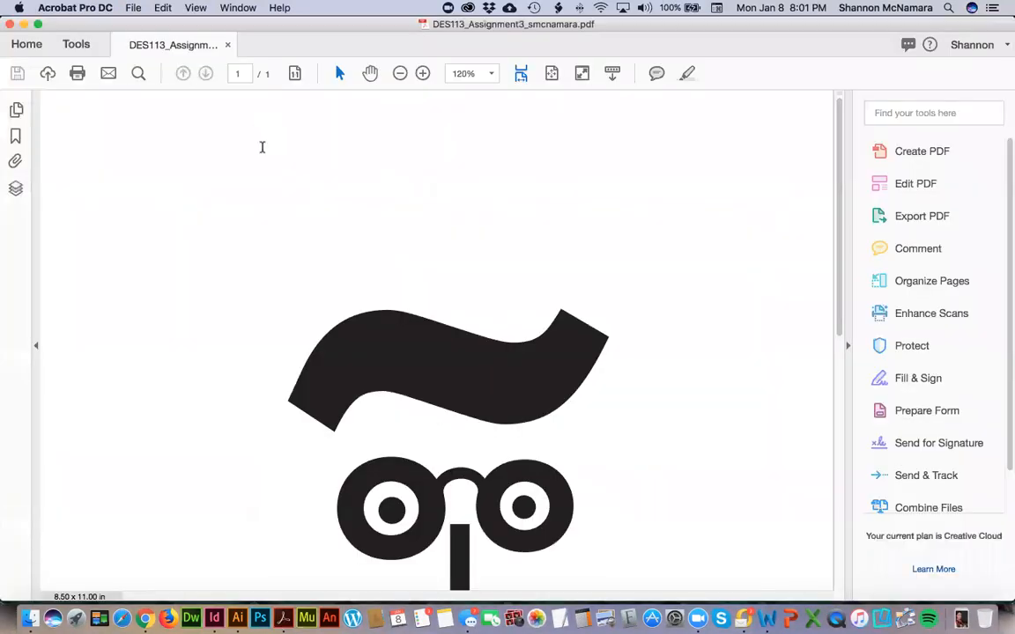
key("super+0")
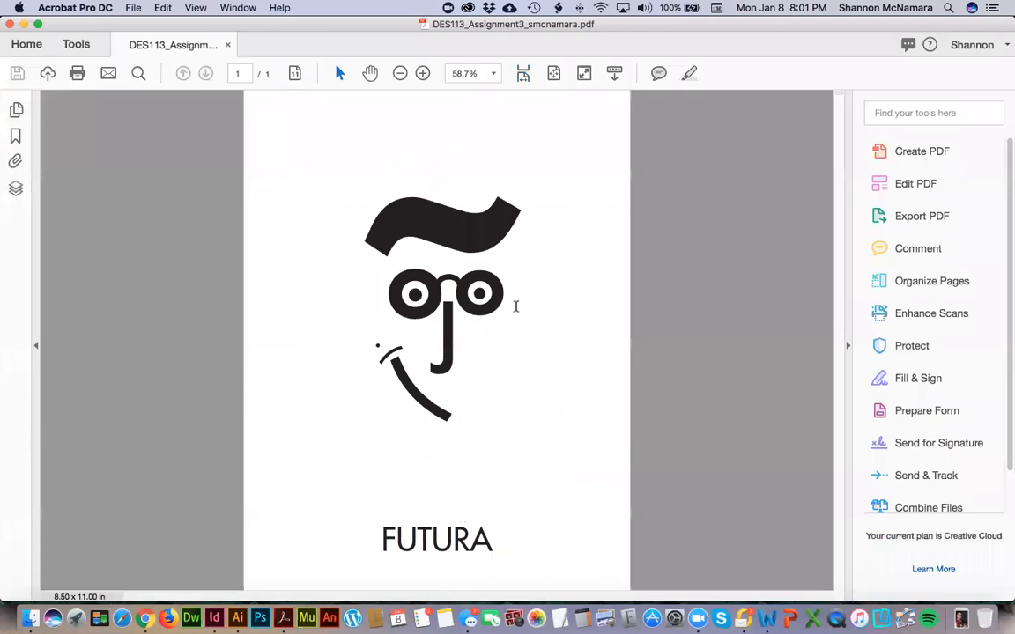
Switch to Chrome and review the assignment page's guidelines and grading rubric against the finished portrait
key("super+Tab")
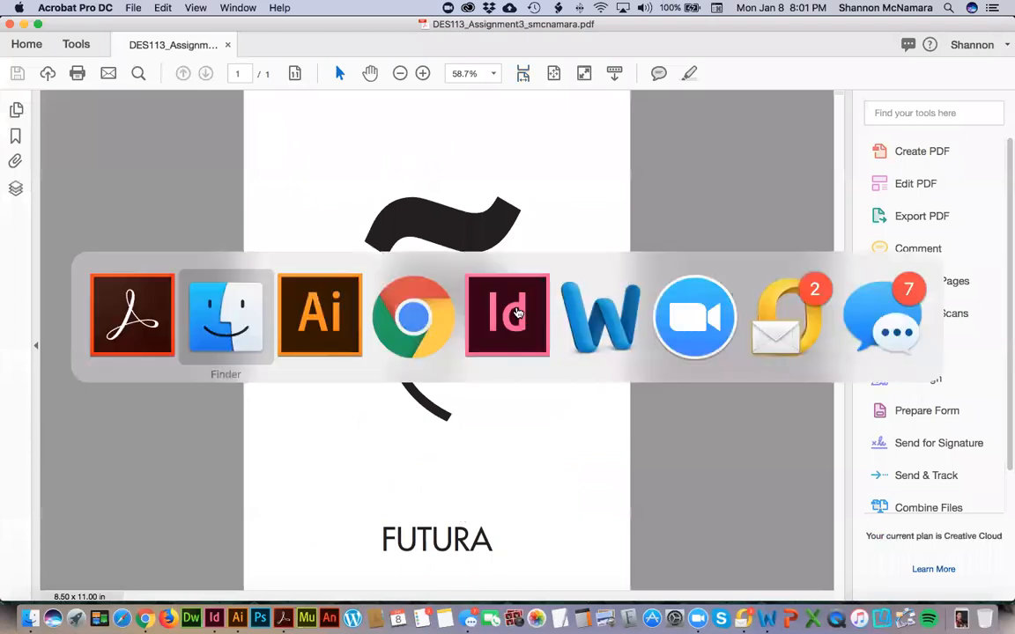
key("super+Tab")
key("super+Tab")
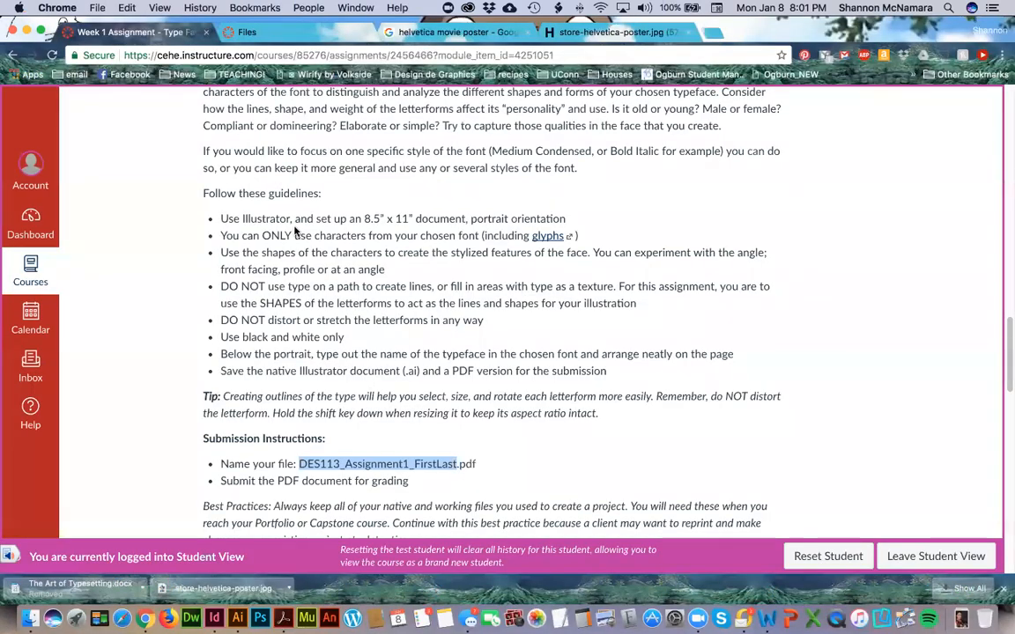
scroll(300, 252, "down", 1)
scroll(321, 422, "down", 10)
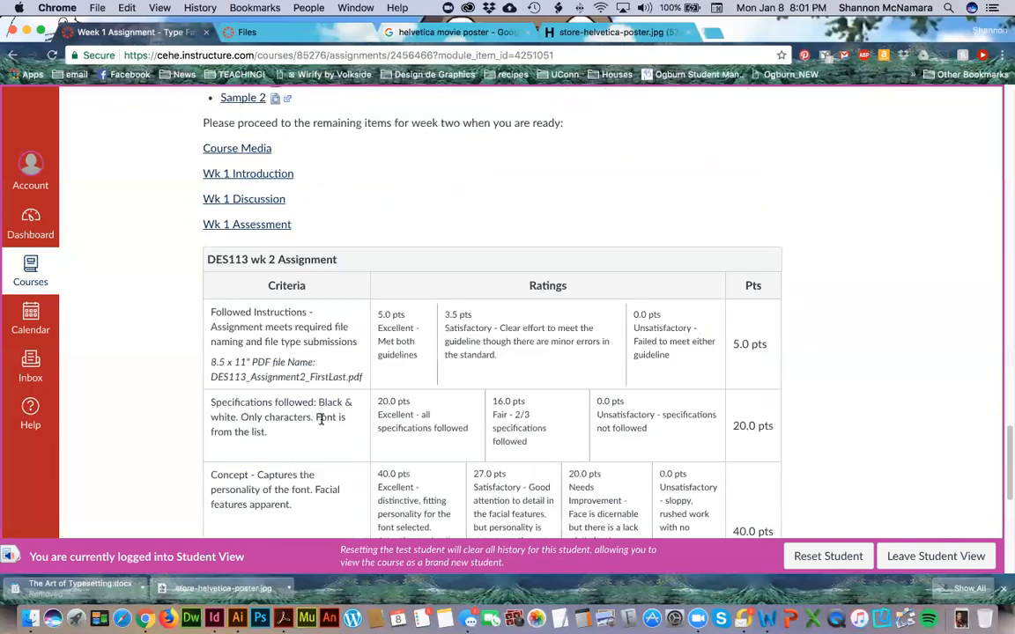
Read the rest of the grading rubric, from the specifications and concept criteria through creativity and presentation
scroll(321, 423, "down", 2)
scroll(322, 424, "down", 3)
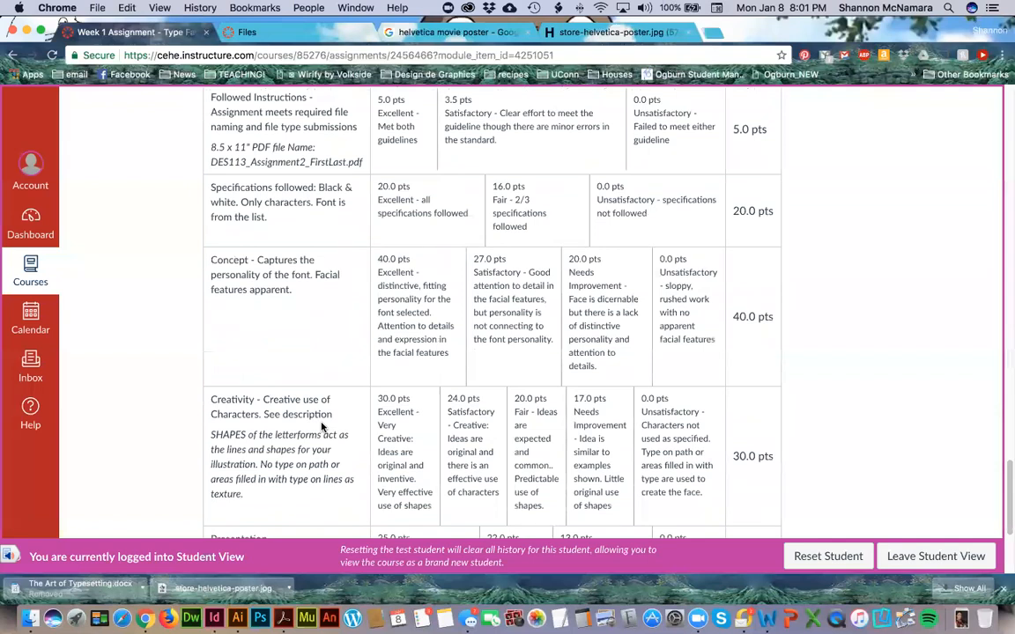
scroll(318, 342, "down", 4)
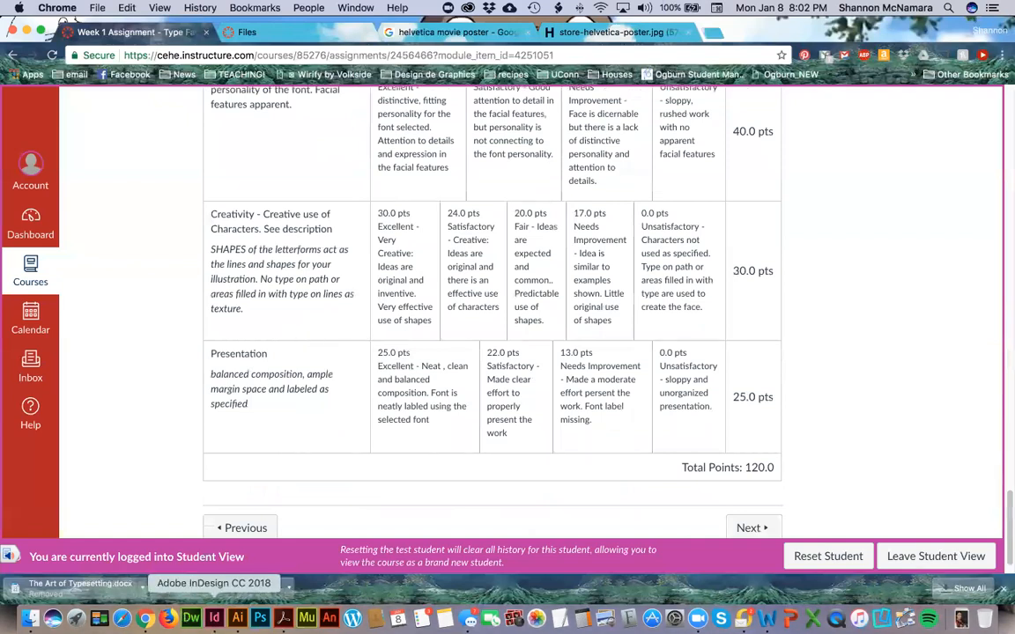
Switch to Finder, go to the Week 1 Assessment folder and open the DES113_Assessment1 .indd file in InDesign
left_click(214, 618)
left_click(32, 618)
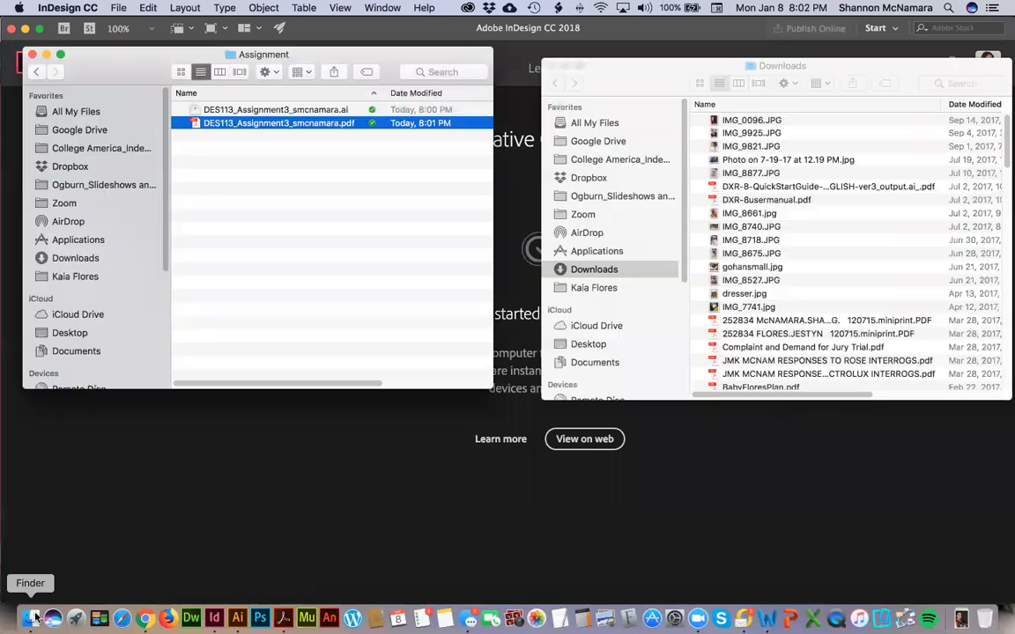
left_click(246, 53, "super")
left_click(272, 68)
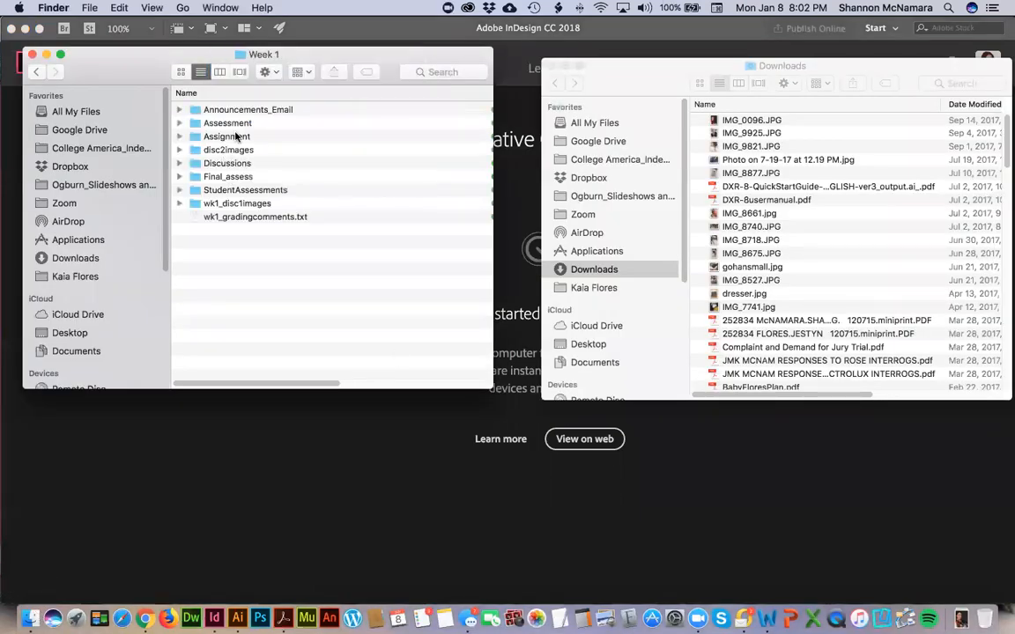
double_click(235, 136)
left_click(36, 71)
double_click(231, 125)
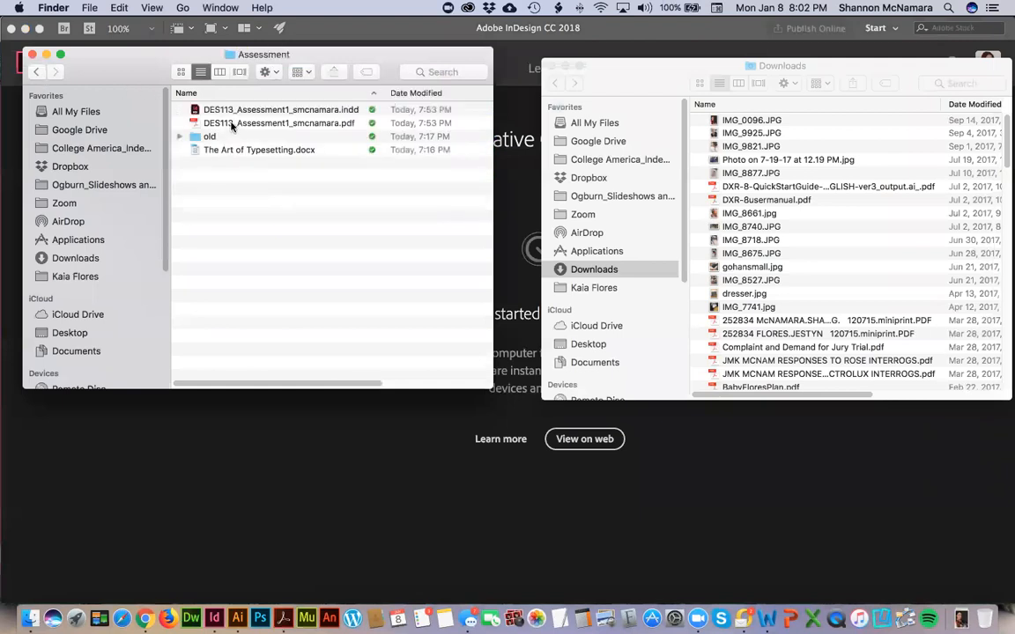
double_click(265, 110)
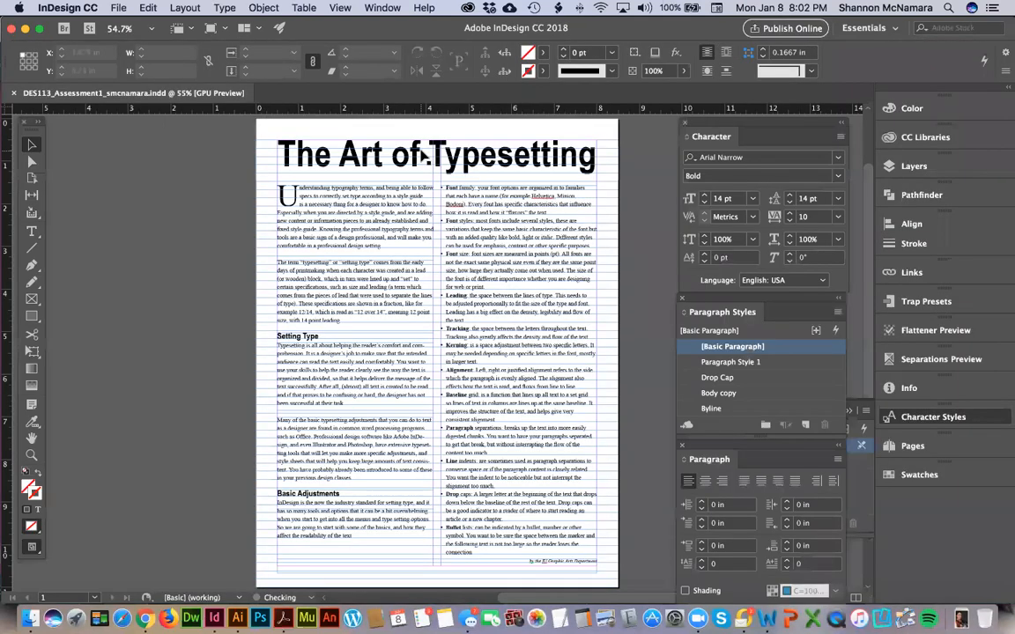
Review the baseline grid settings in the Grids preferences and accept them as they are
left_click(118, 7)
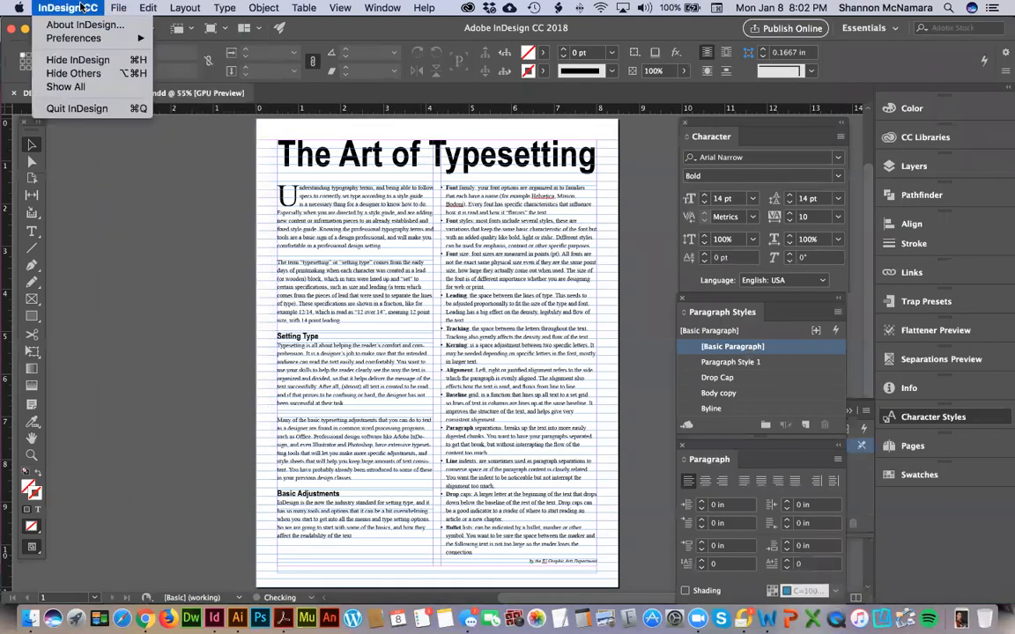
mouse_move(141, 39)
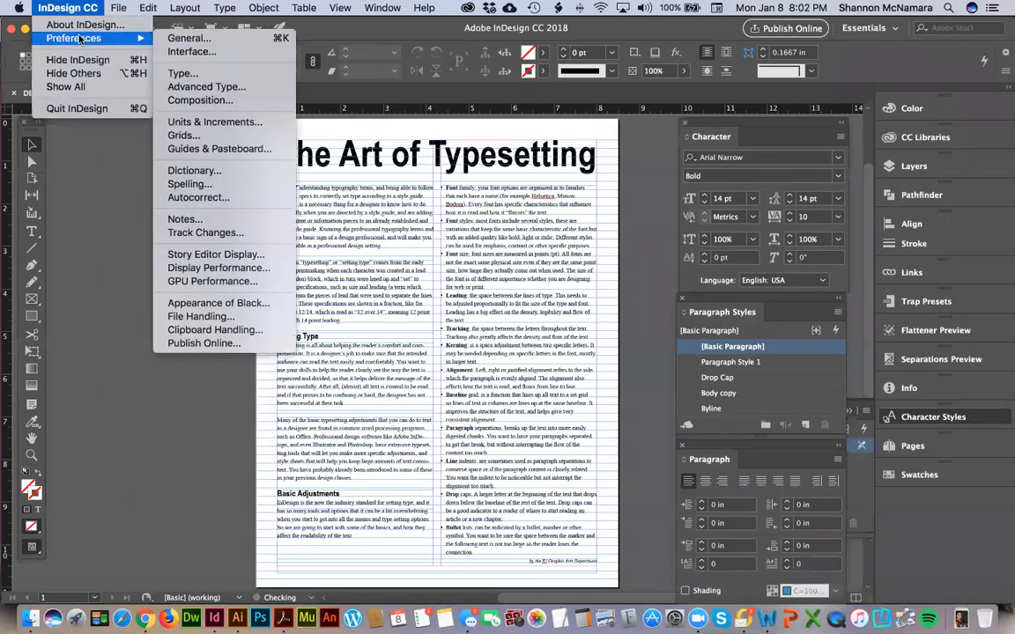
left_click(199, 137)
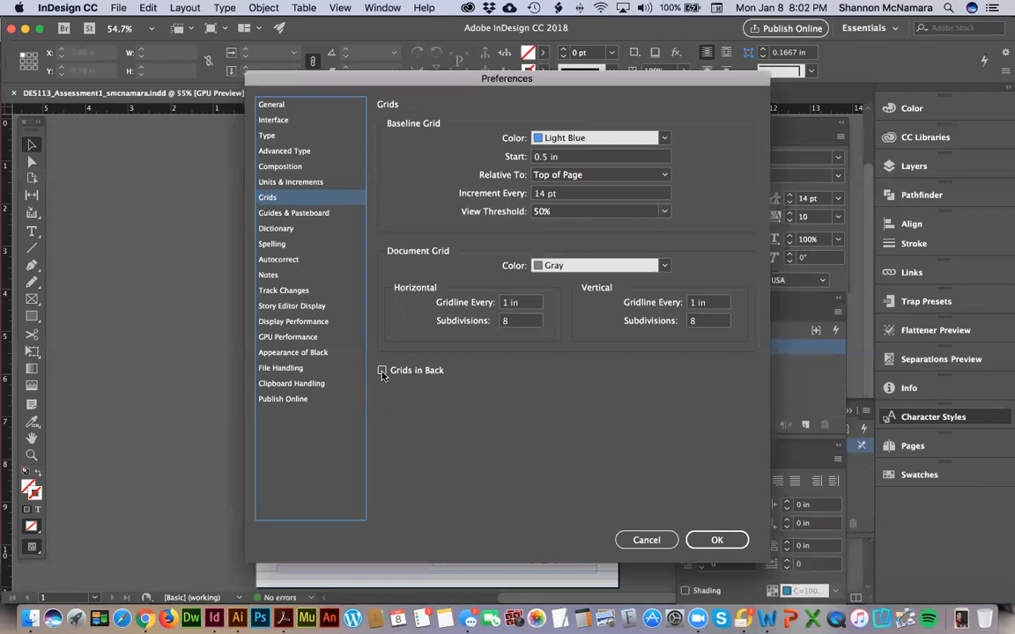
left_click(719, 539)
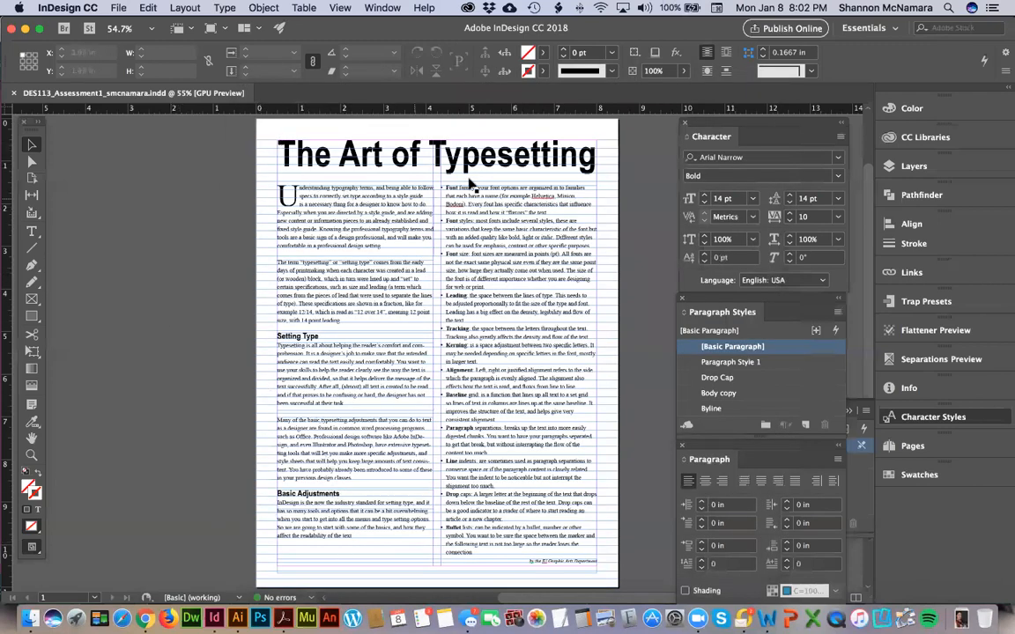
Check the document's Margins and Columns settings and accept them without changes
left_click(261, 8)
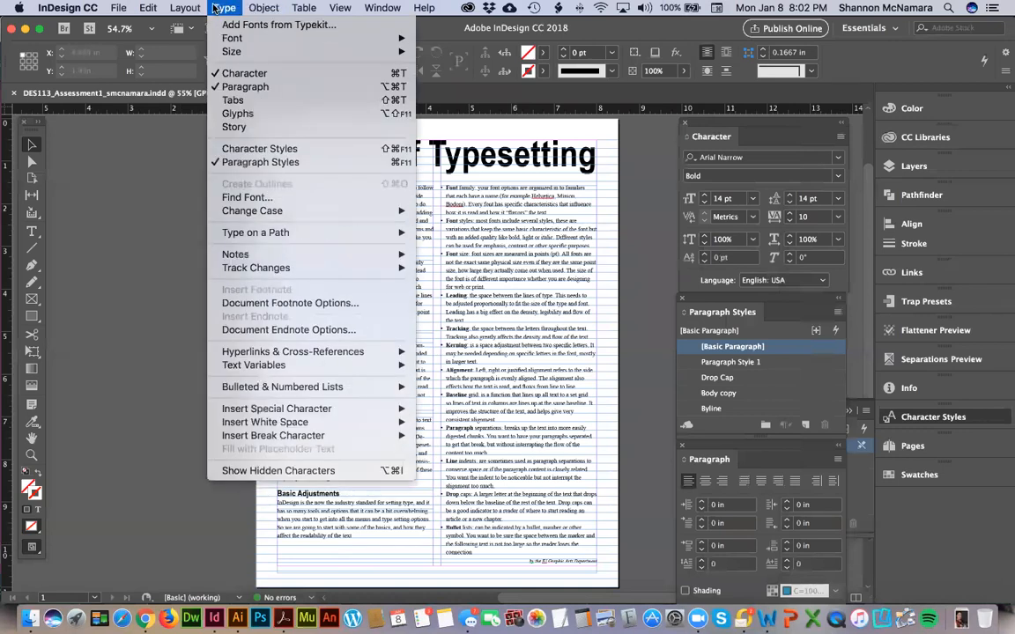
mouse_move(187, 8)
left_click(197, 39)
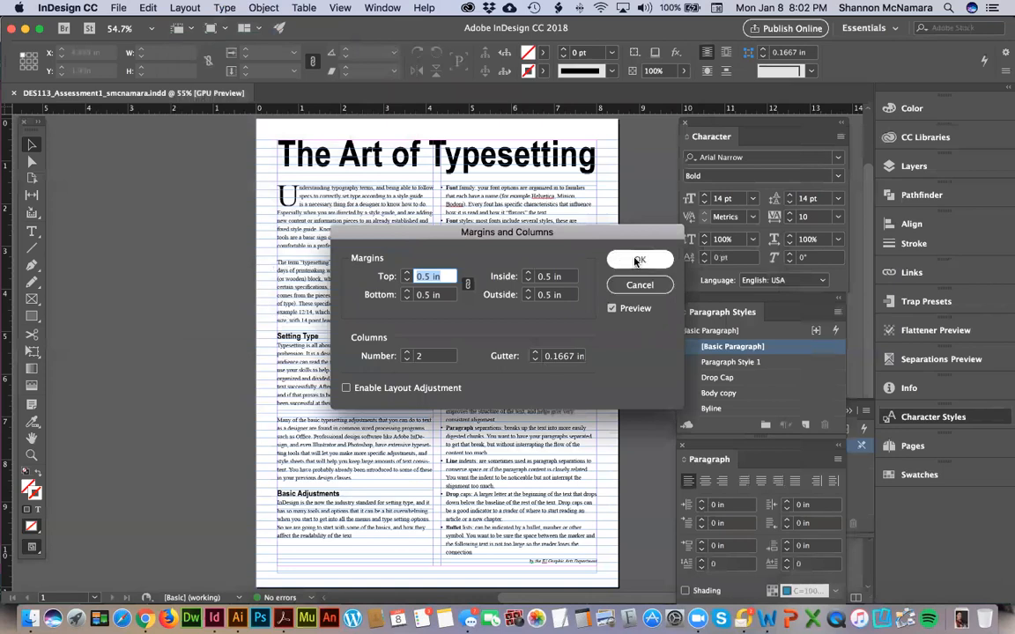
left_click(634, 259)
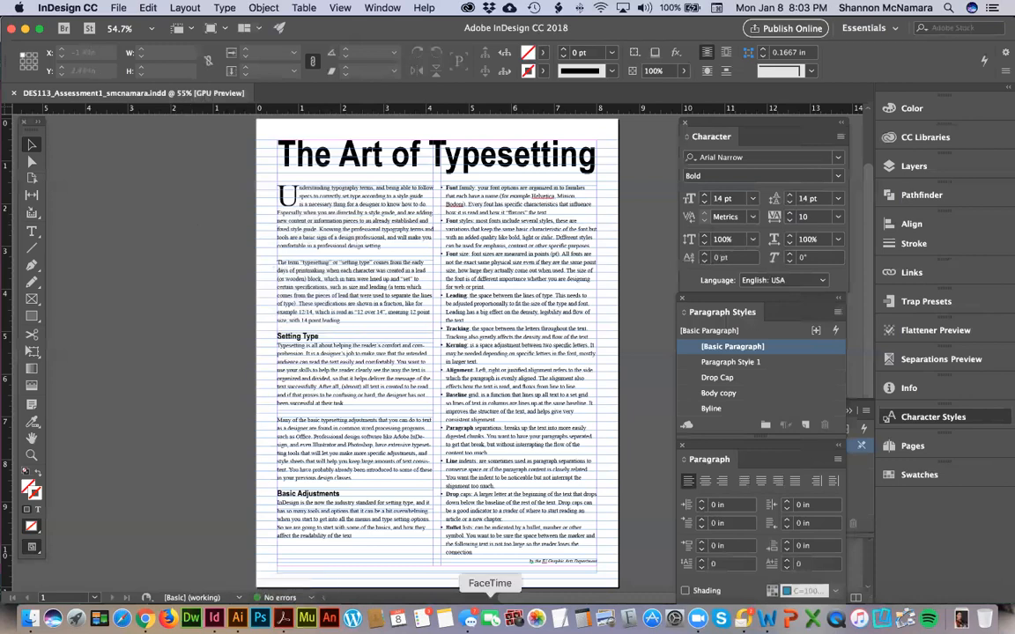
Switch to the Zoom application's home window
left_click(696, 619)
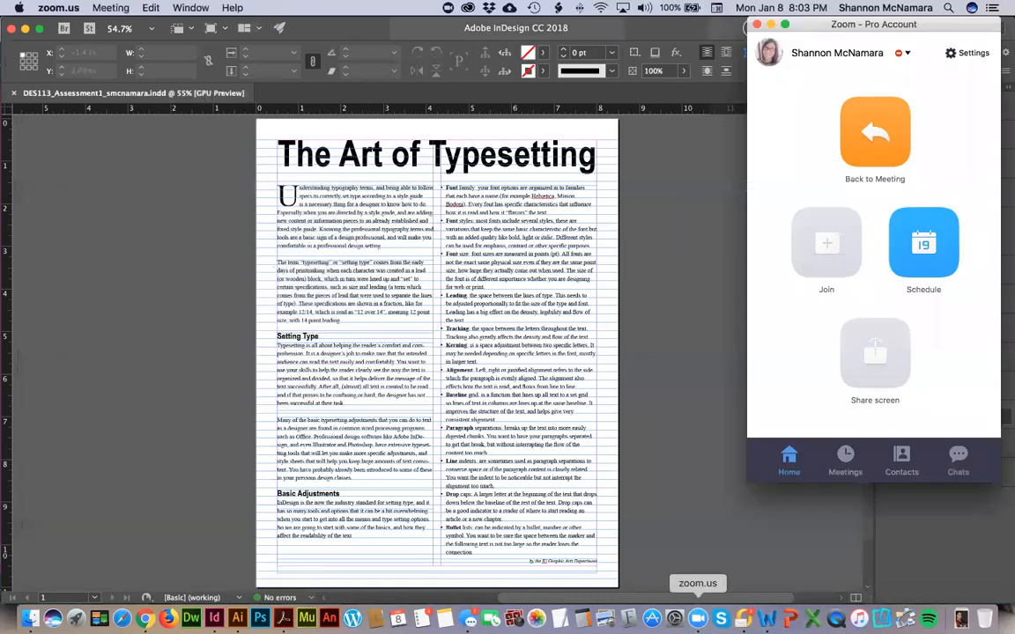